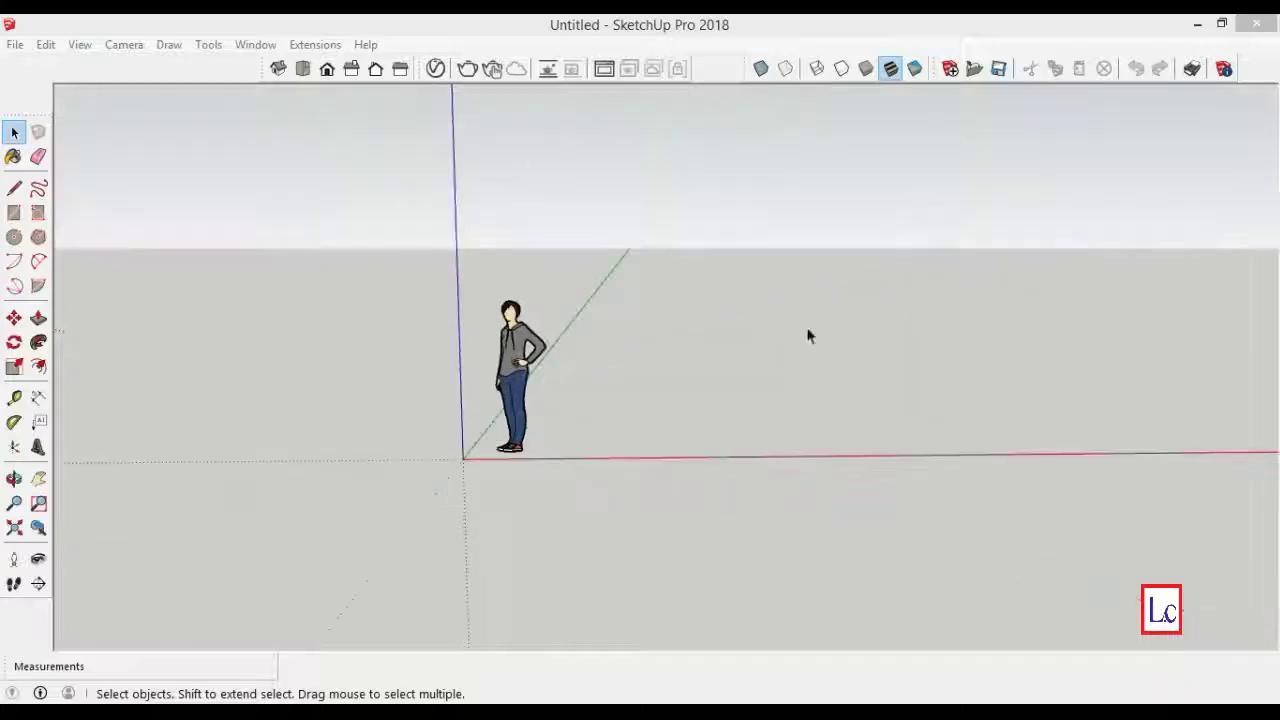
- Set the model's length units to decimal centimetres in Model Info
click(256, 45)
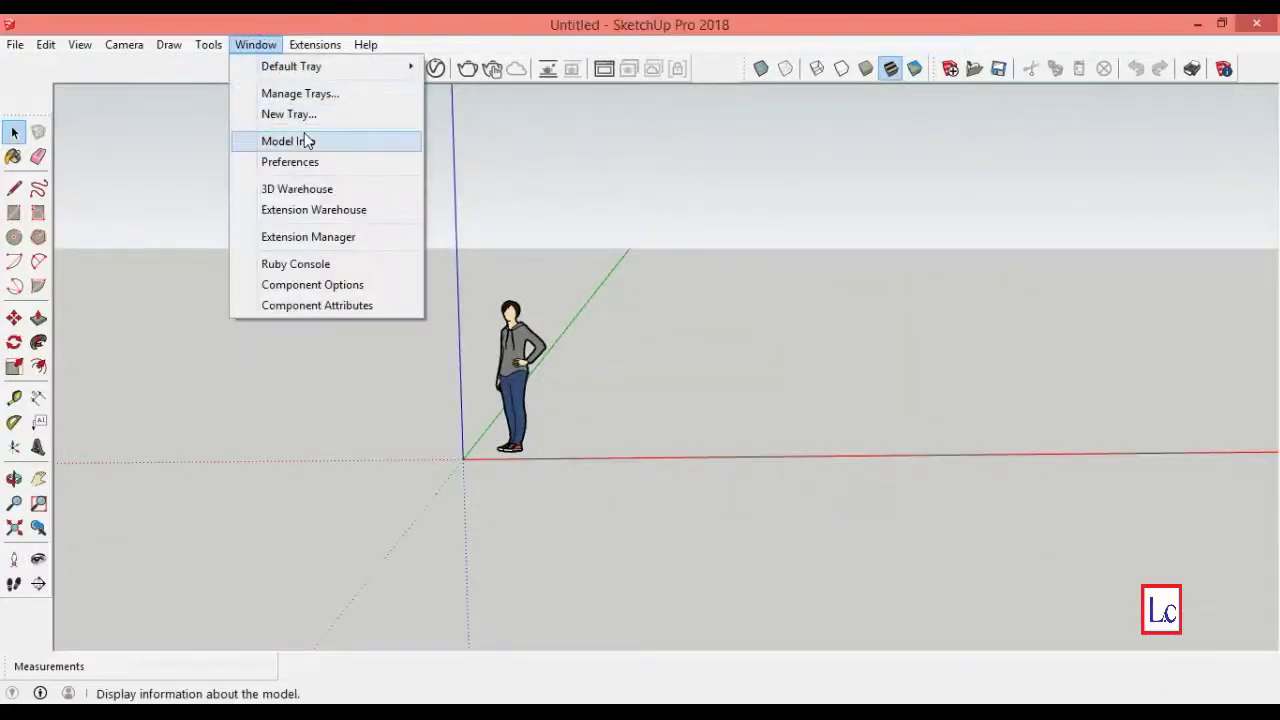
click(306, 137)
click(272, 130)
click(272, 160)
click(356, 130)
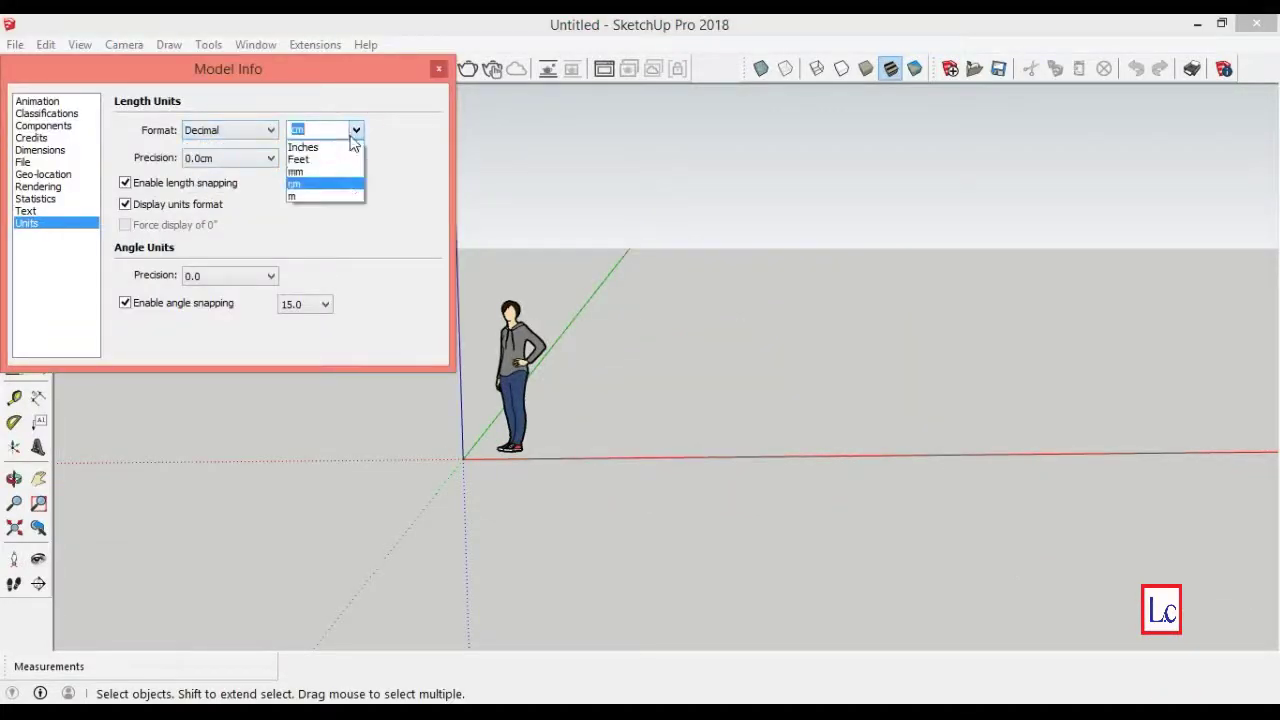
click(356, 130)
click(438, 68)
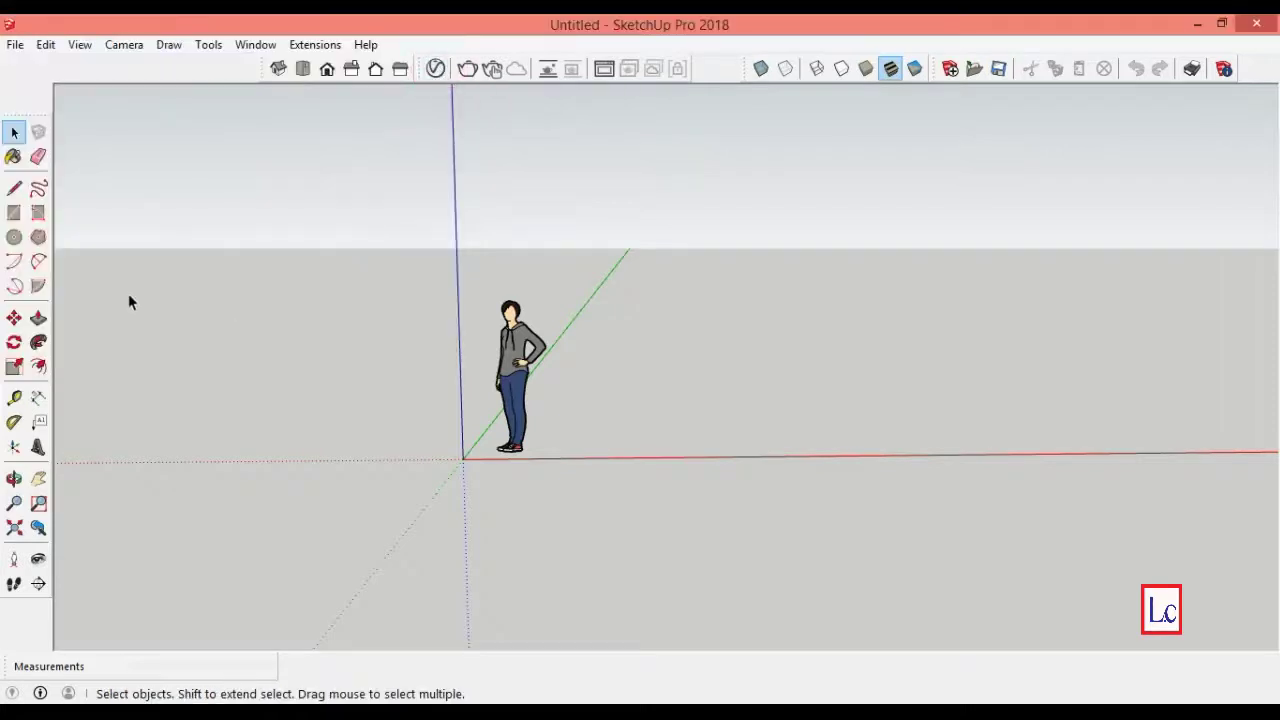
- Erase the standing scale figure
drag(420, 268, 638, 506)
right_click(515, 355)
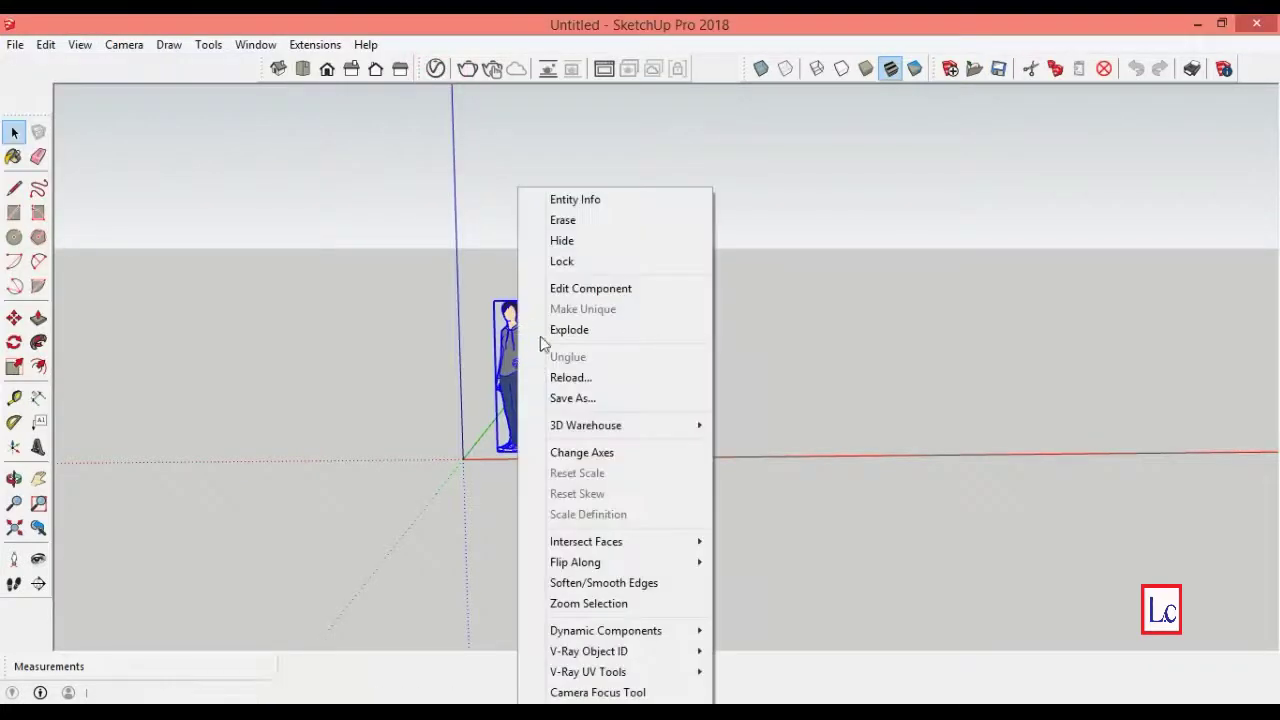
click(557, 222)
- Switch the camera to parallel projection and the top view
click(123, 45)
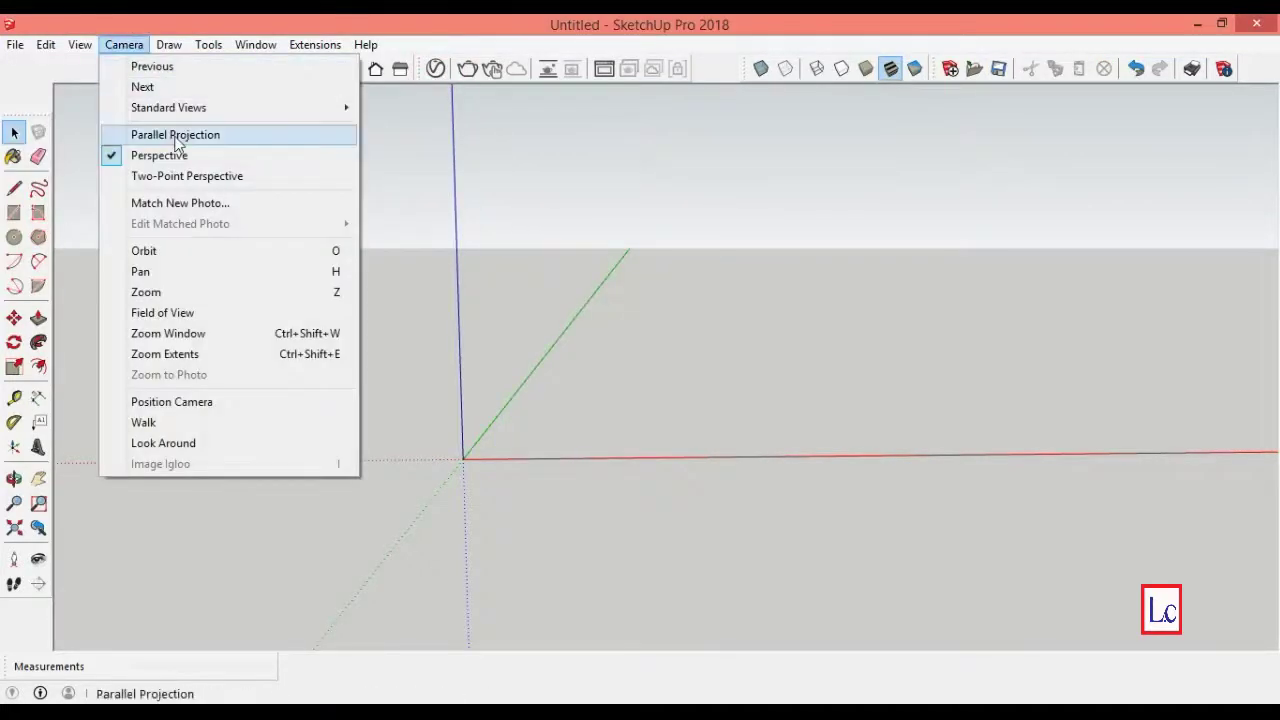
click(171, 131)
click(302, 72)
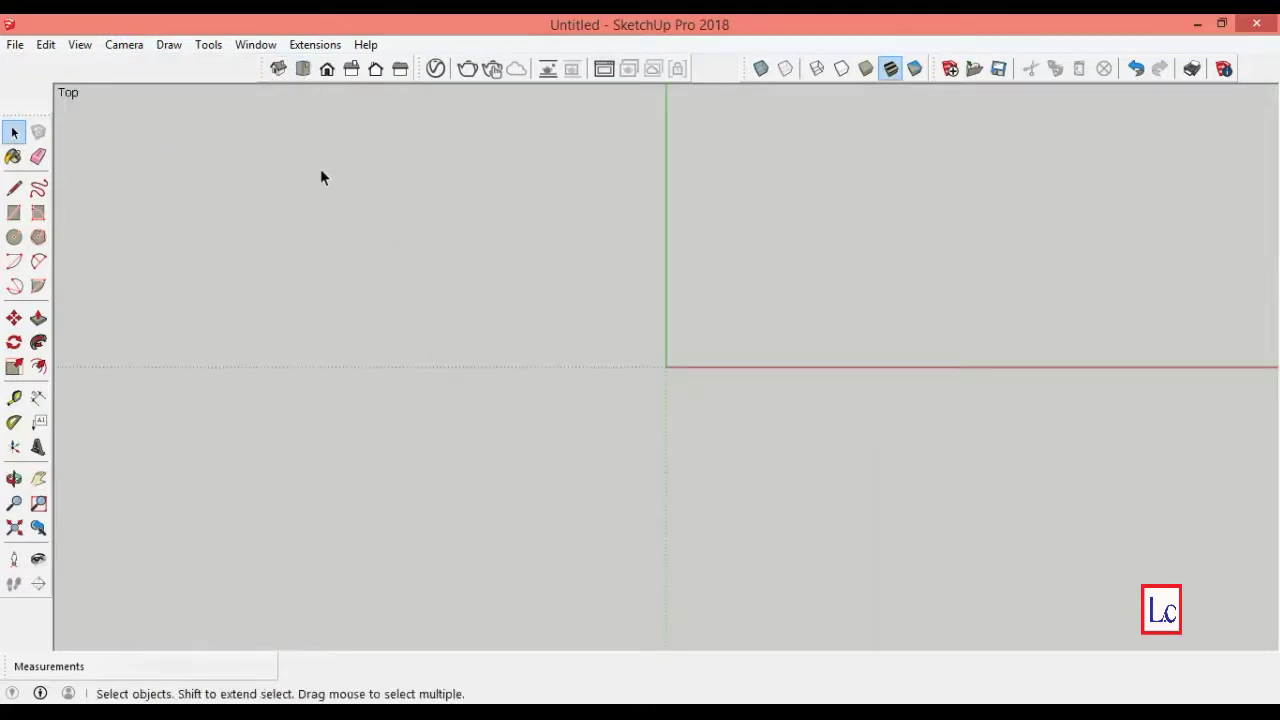
click(15, 215)
- Draw a 1000 × 1200 cm rectangle from the origin and zoom to fit it
click(666, 367)
text(1000,1200)
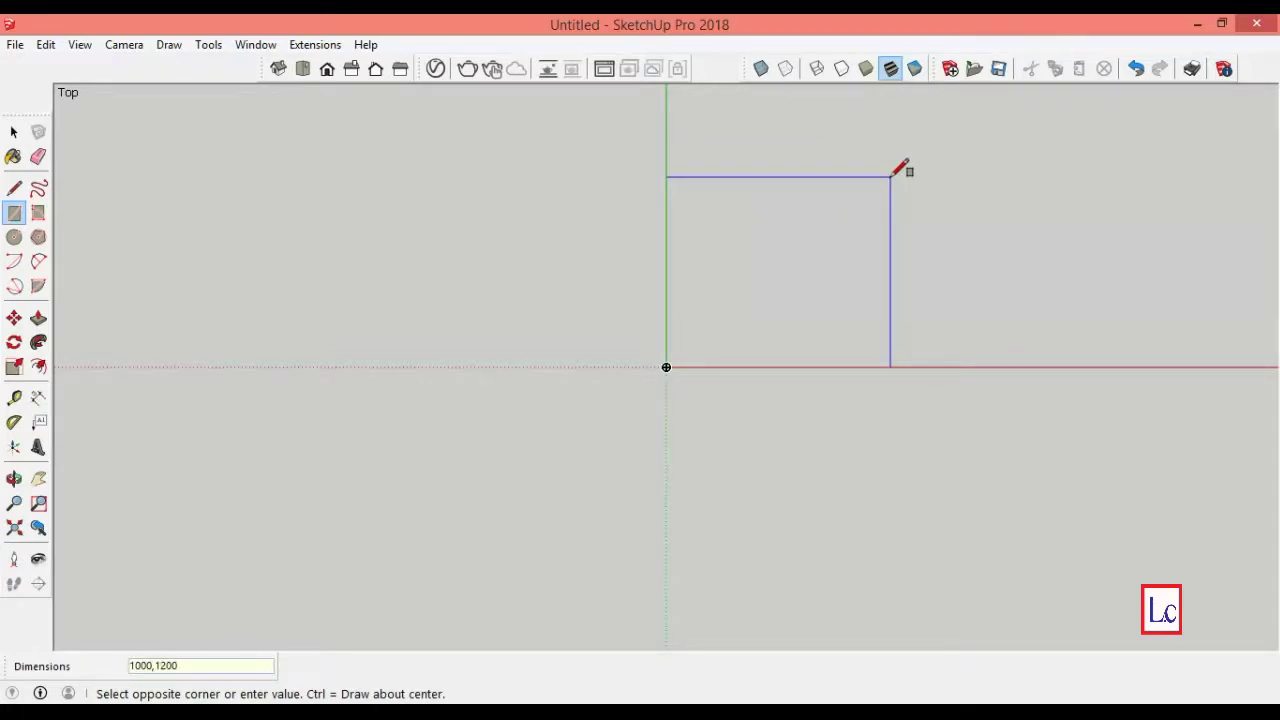
key(Return)
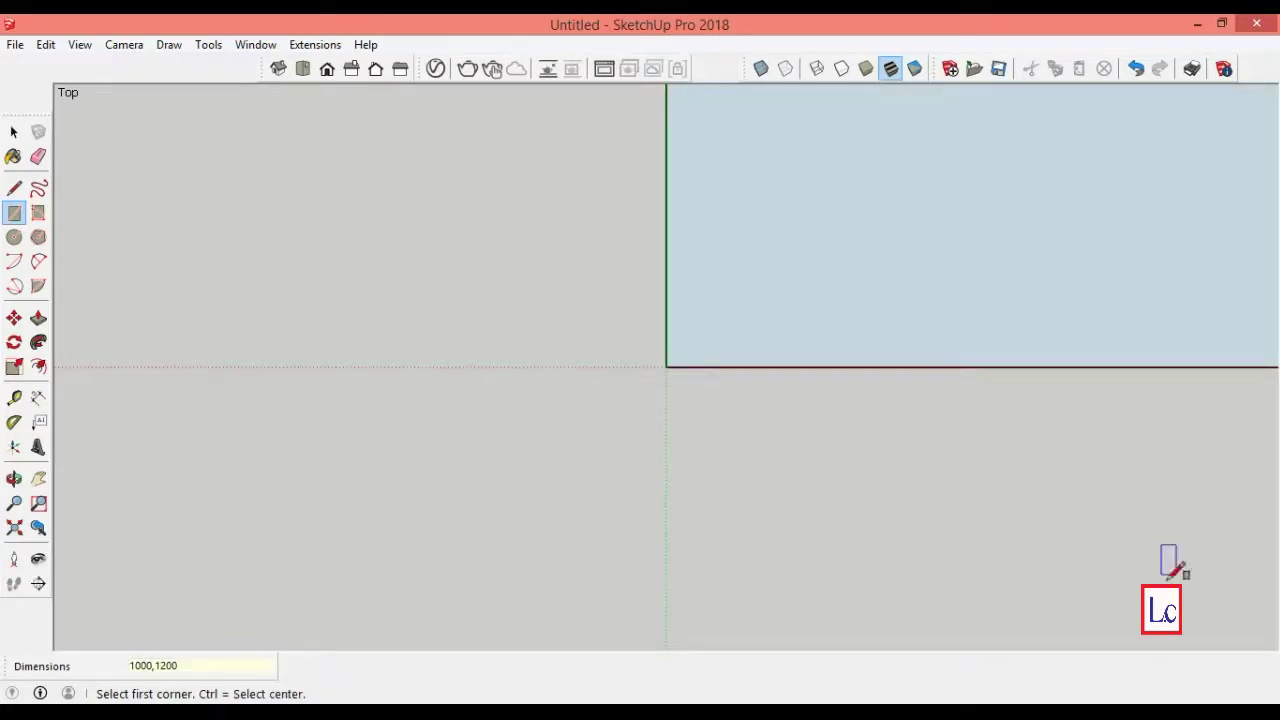
key(shift+z)
click(14, 397)
click(318, 601)
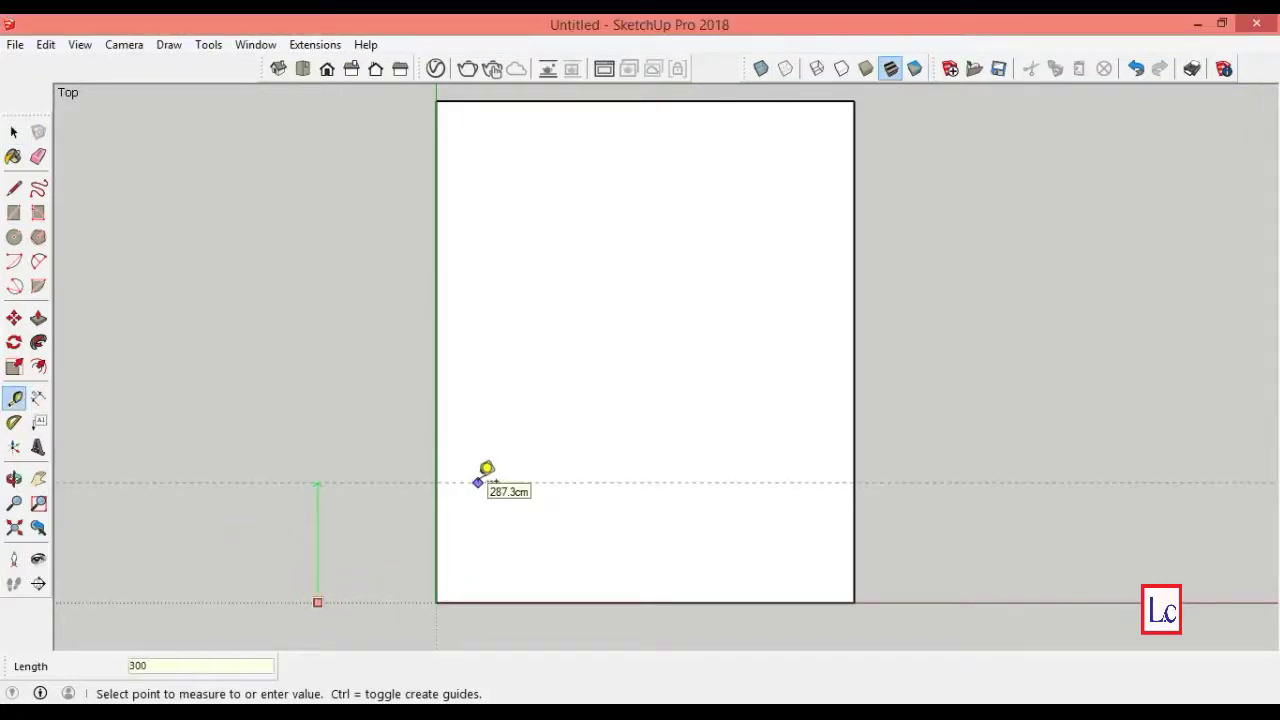
- Place guides 300 cm from the bottom, right and left edges, plus guides 400 cm and 300 cm higher
key(Return)
click(853, 429)
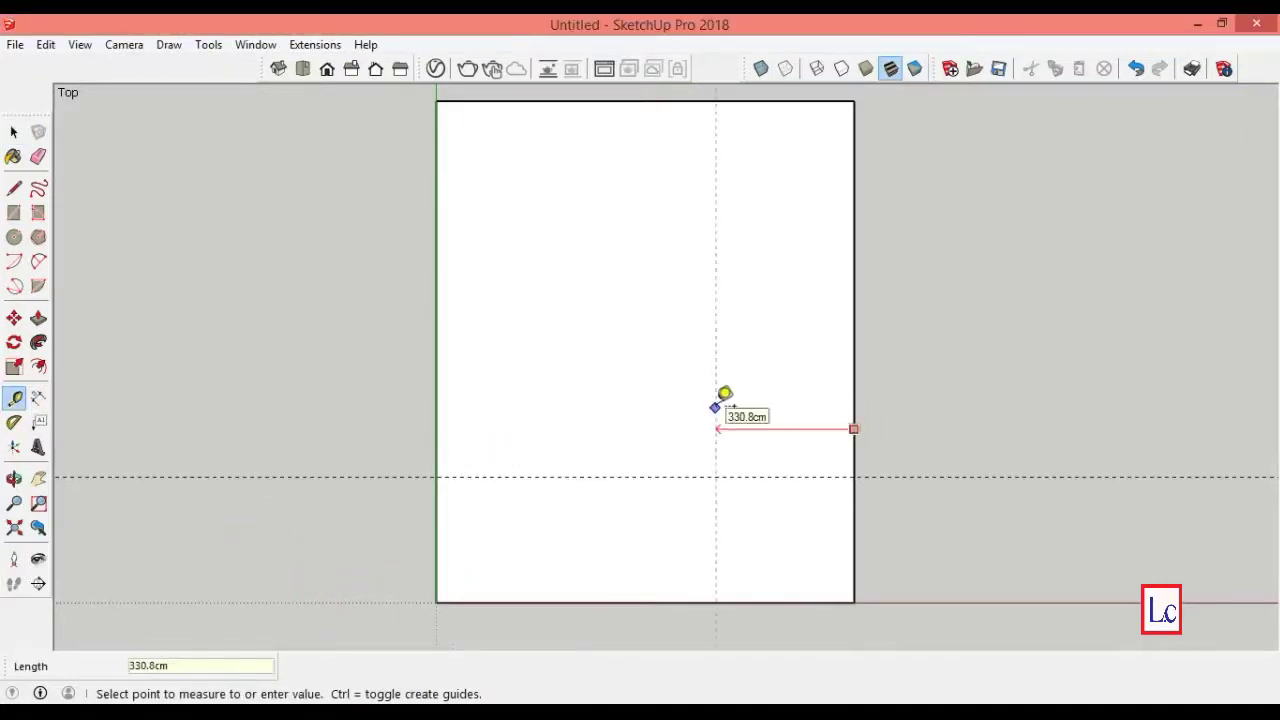
key(Return)
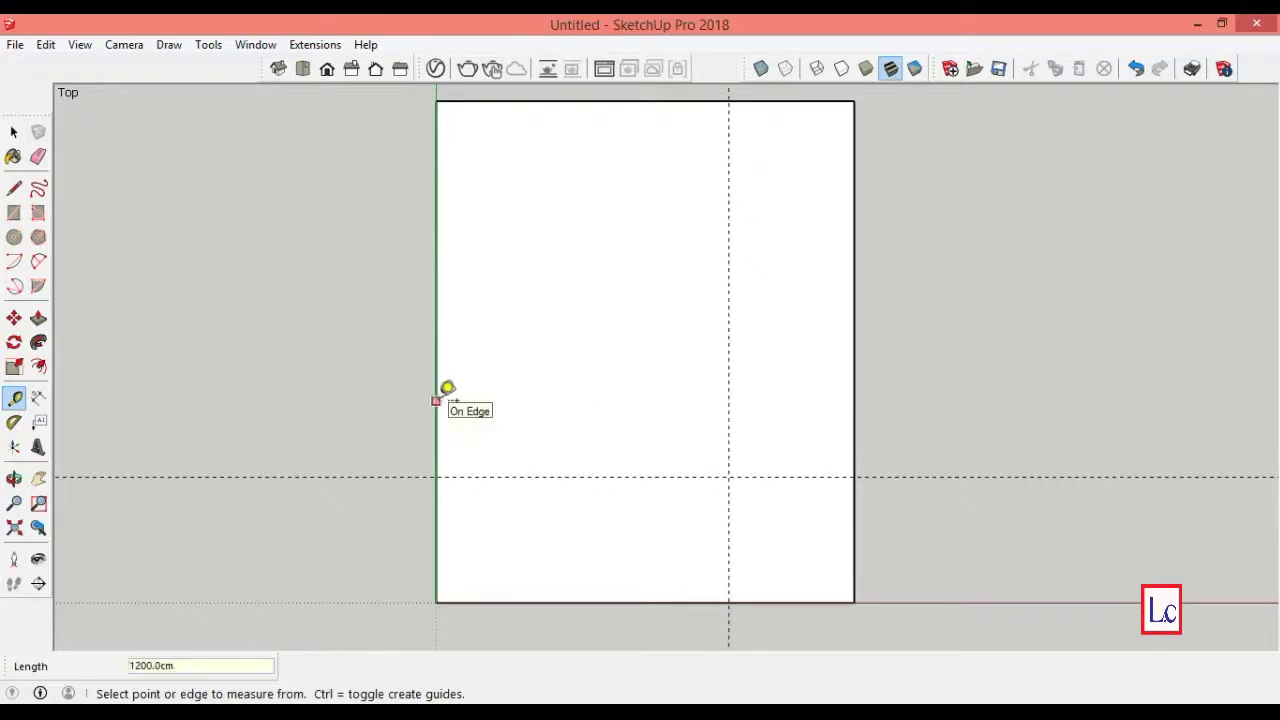
click(435, 401)
key(Return)
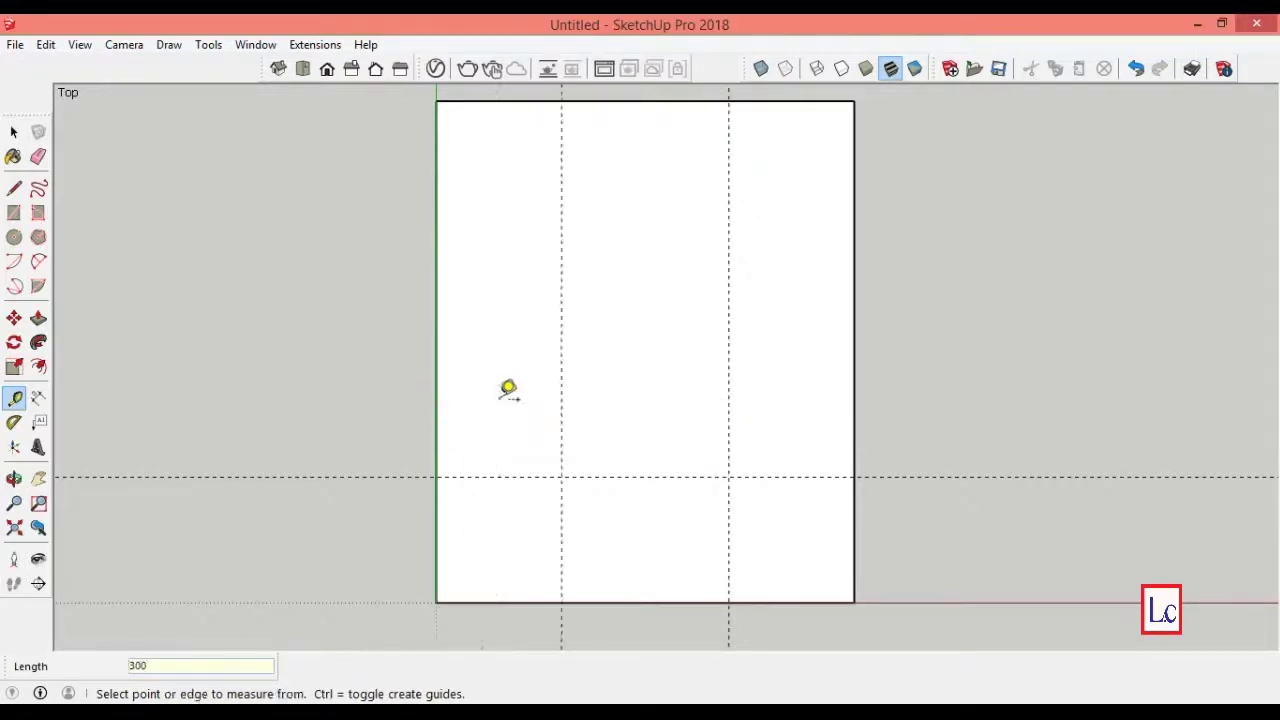
click(436, 600)
key(Return)
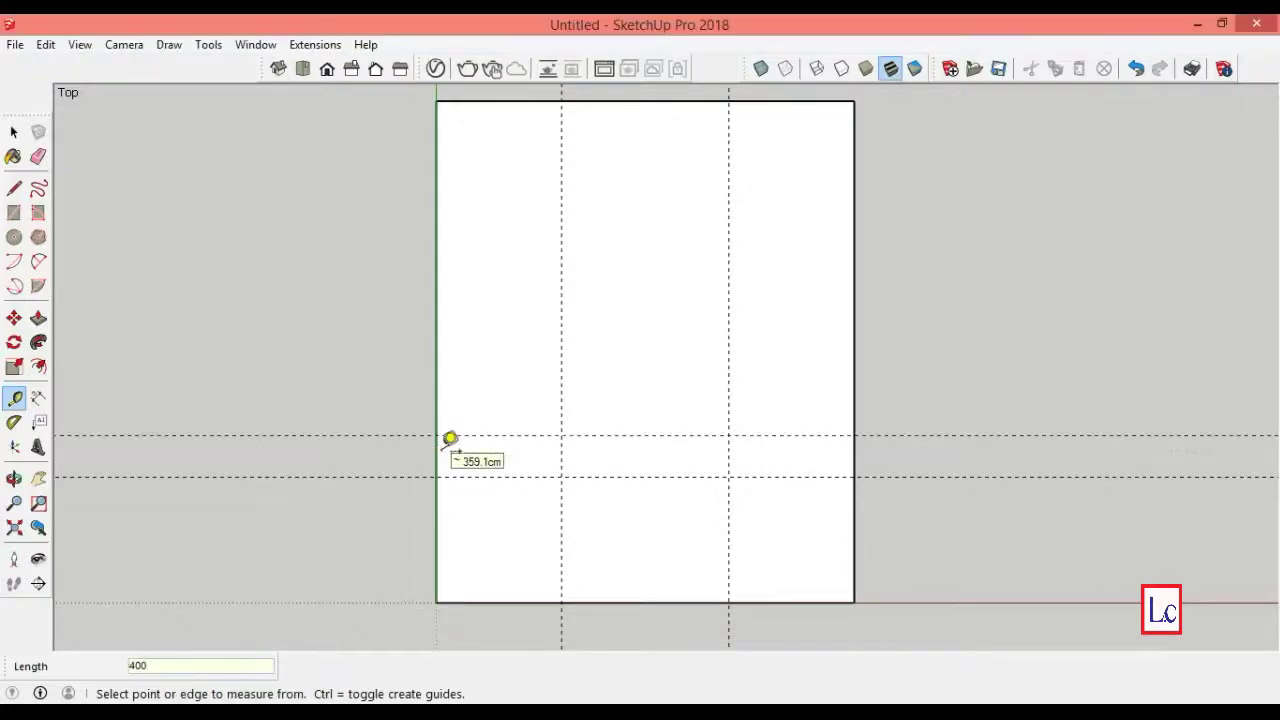
click(522, 434)
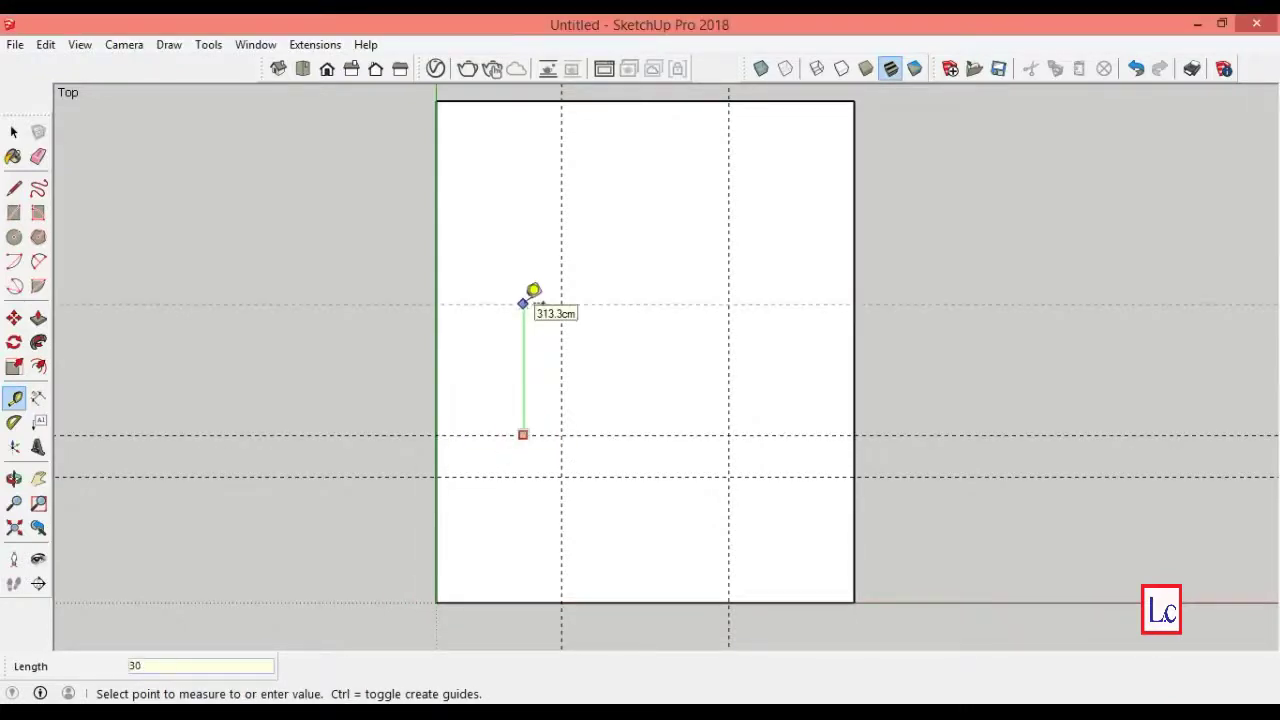
text(00)
key(Return)
- Add 15 cm wall-thickness guides inside the left edge and beside both vertical guides
click(436, 368)
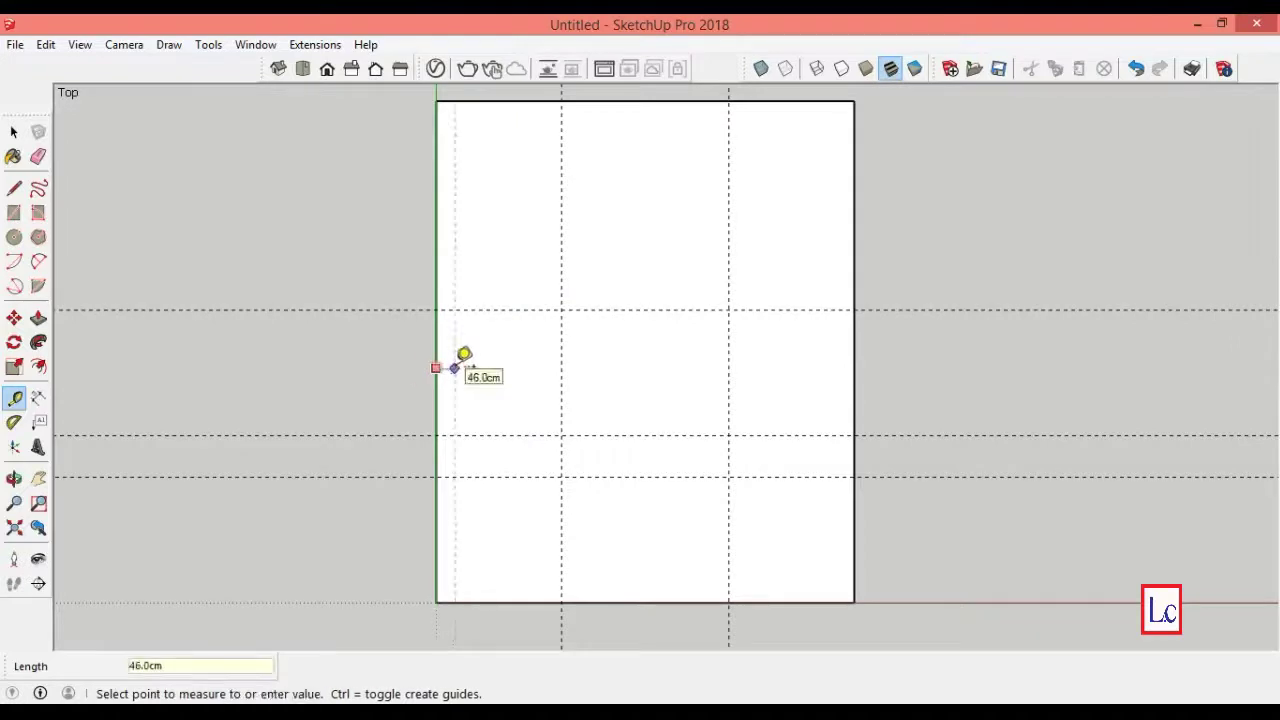
text(5)
key(Return)
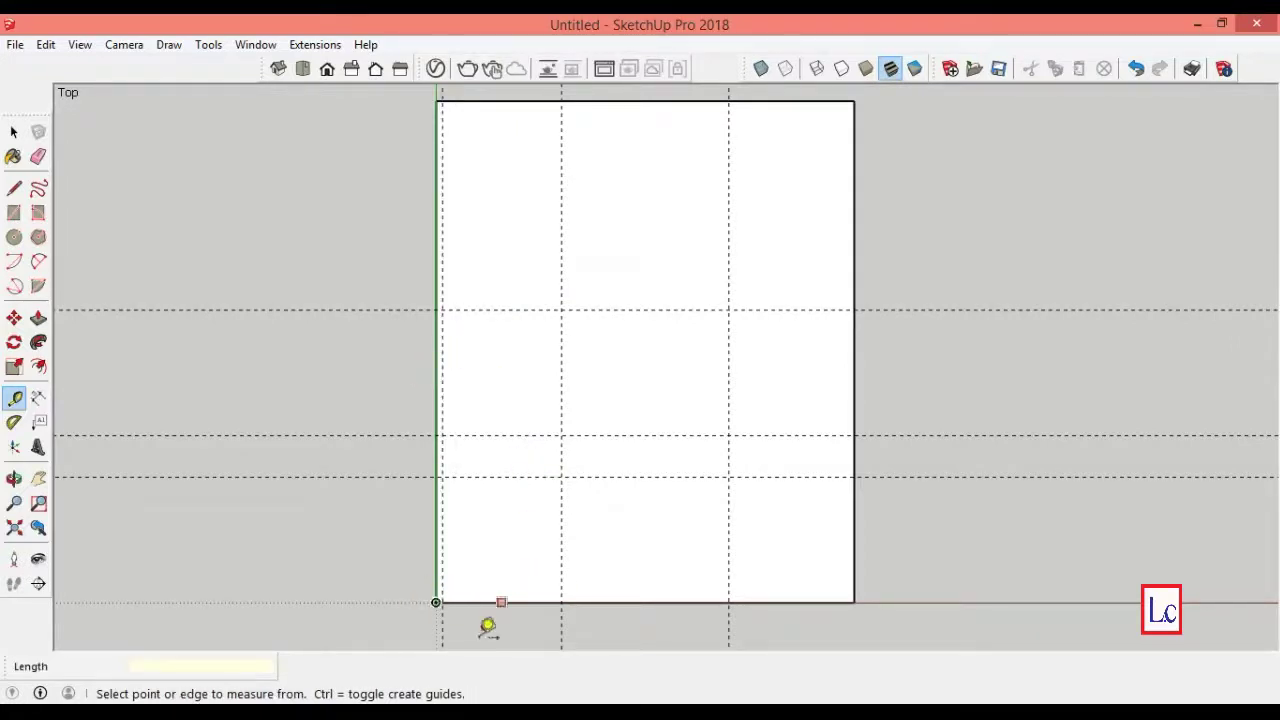
click(561, 295)
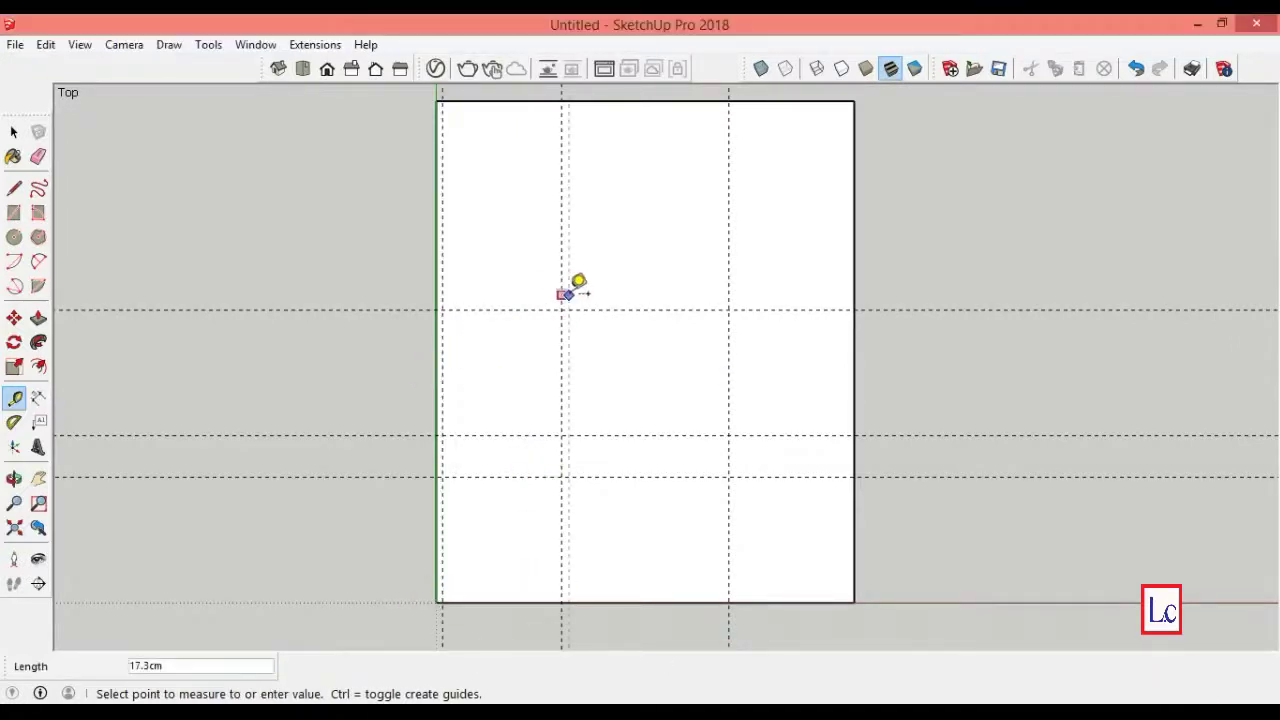
key(Return)
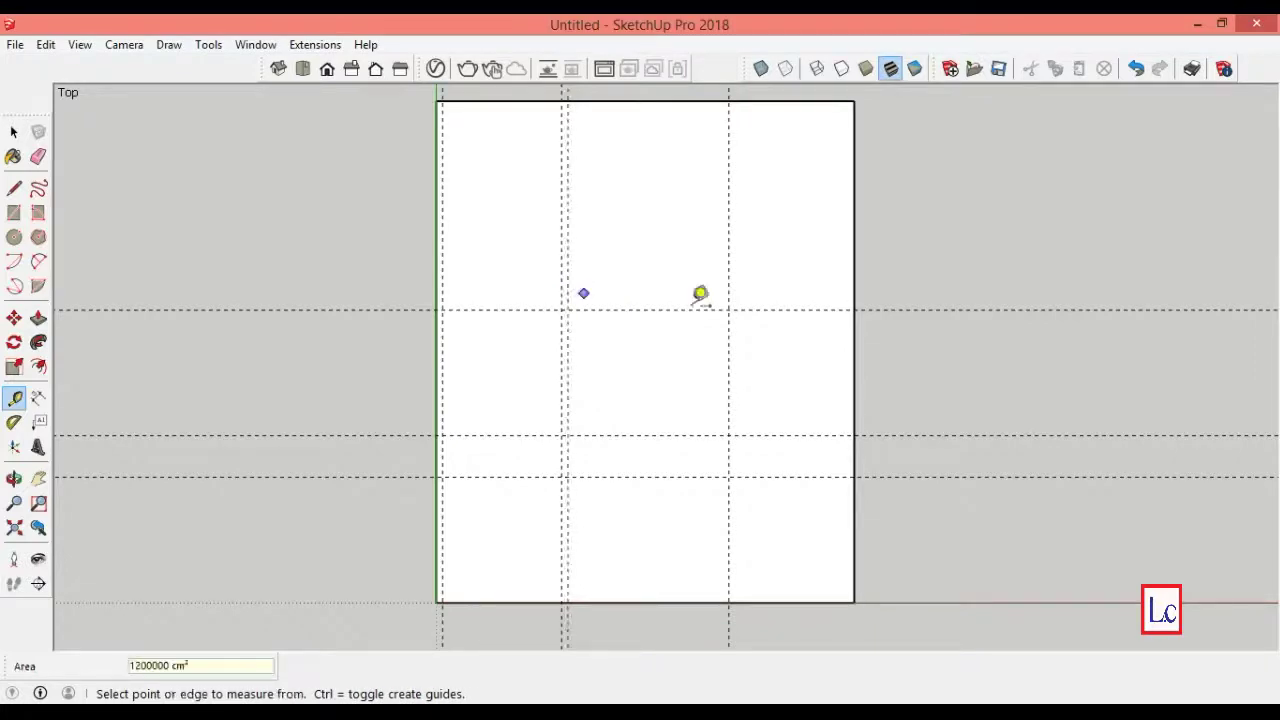
click(729, 292)
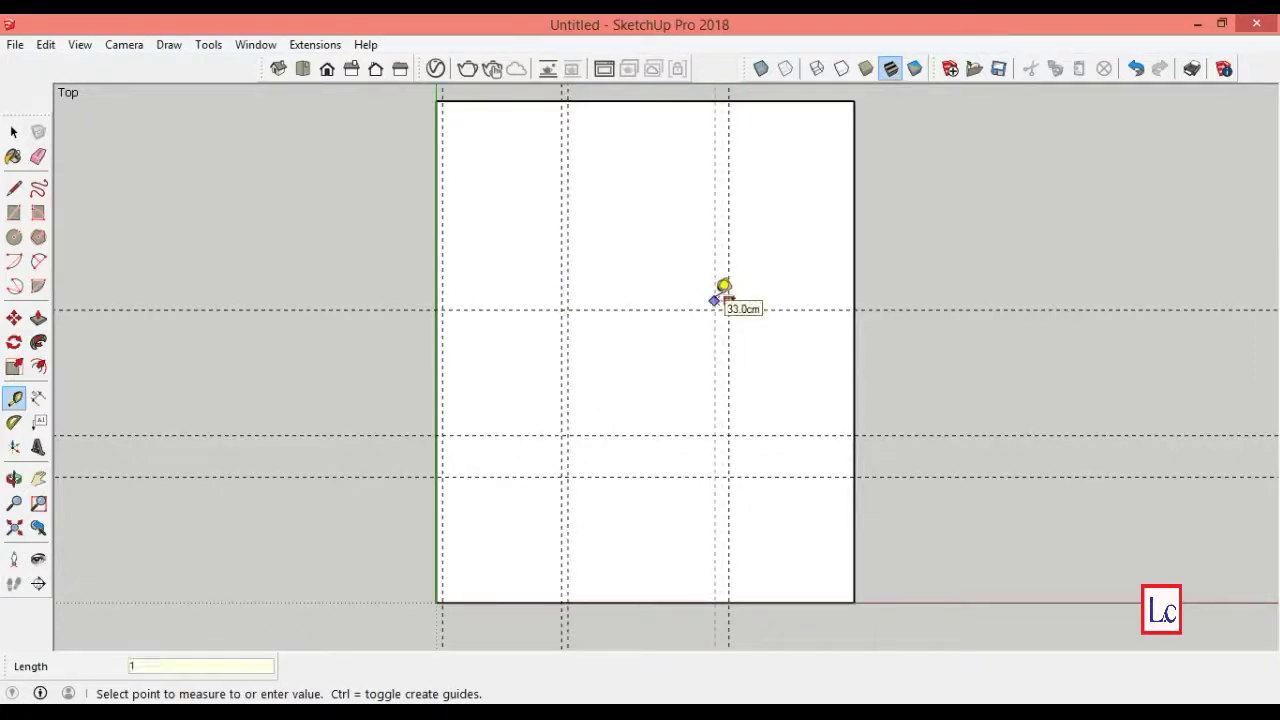
text(5)
key(Return)
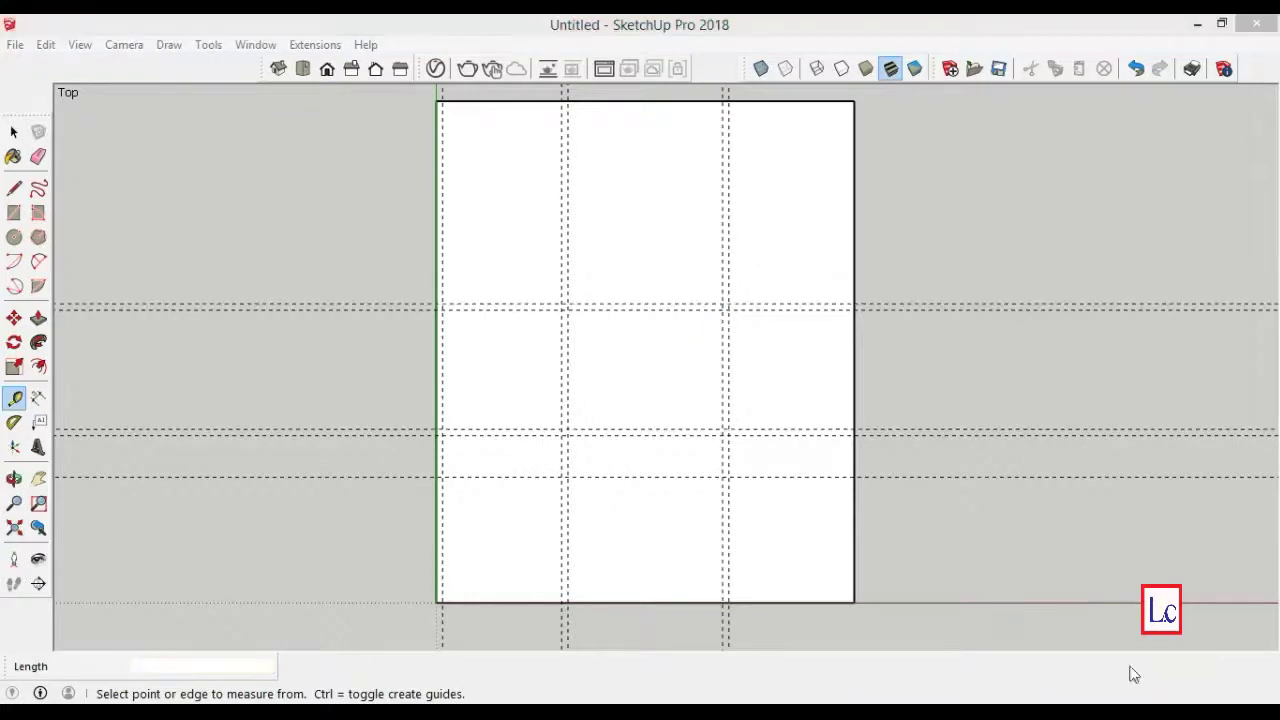
click(14, 212)
- Draw a 300 × 15 cm vertical wall strip and a horizontal strip along the guides, undoing a misplaced one
click(437, 305)
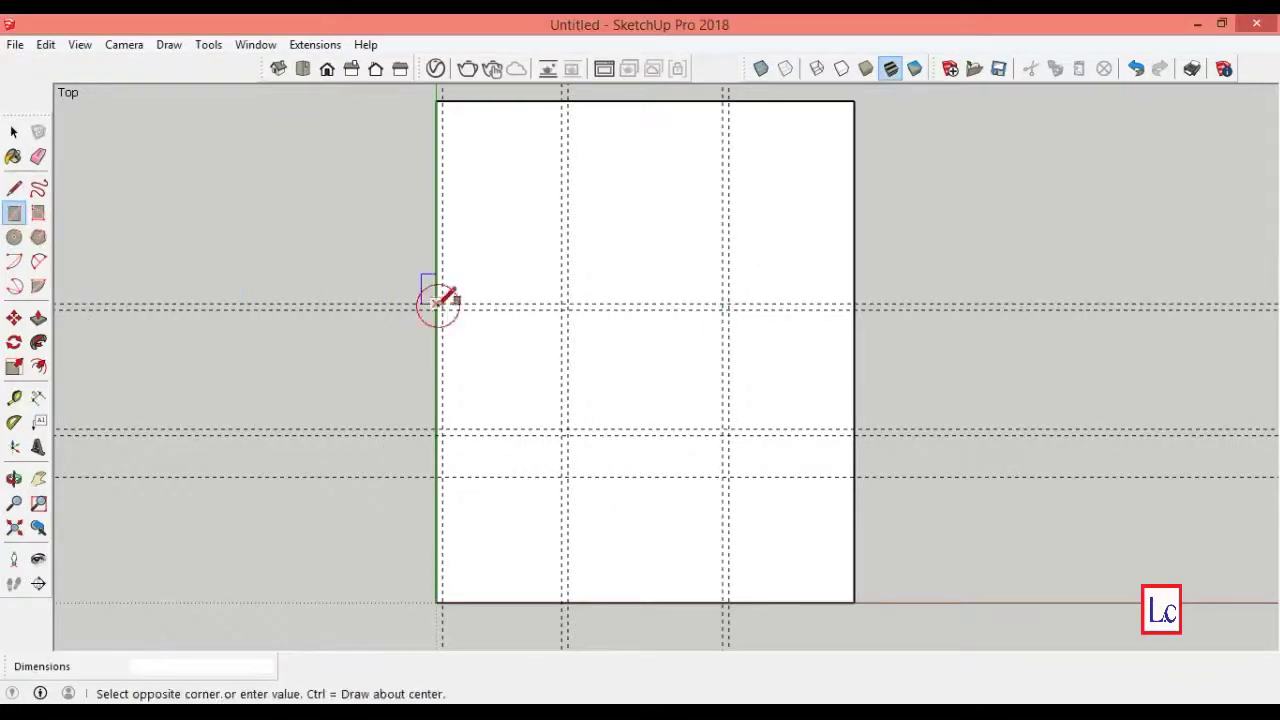
click(443, 429)
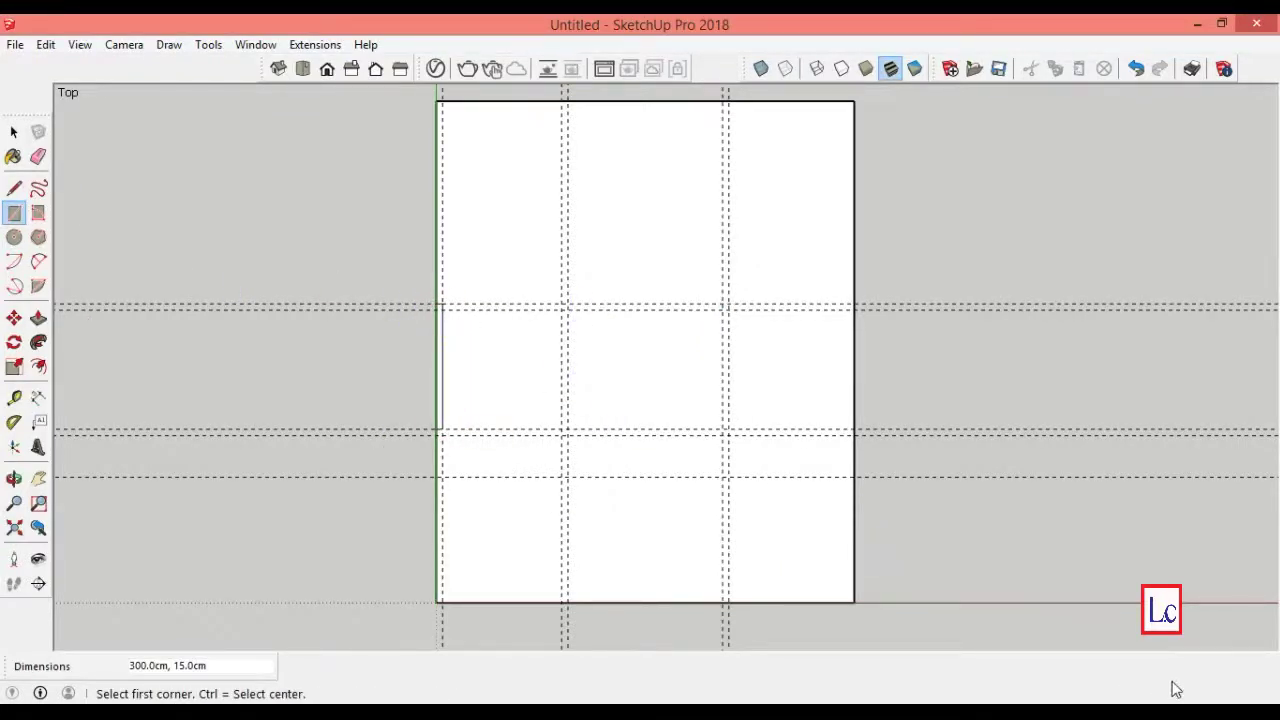
key(ctrl+z)
click(563, 305)
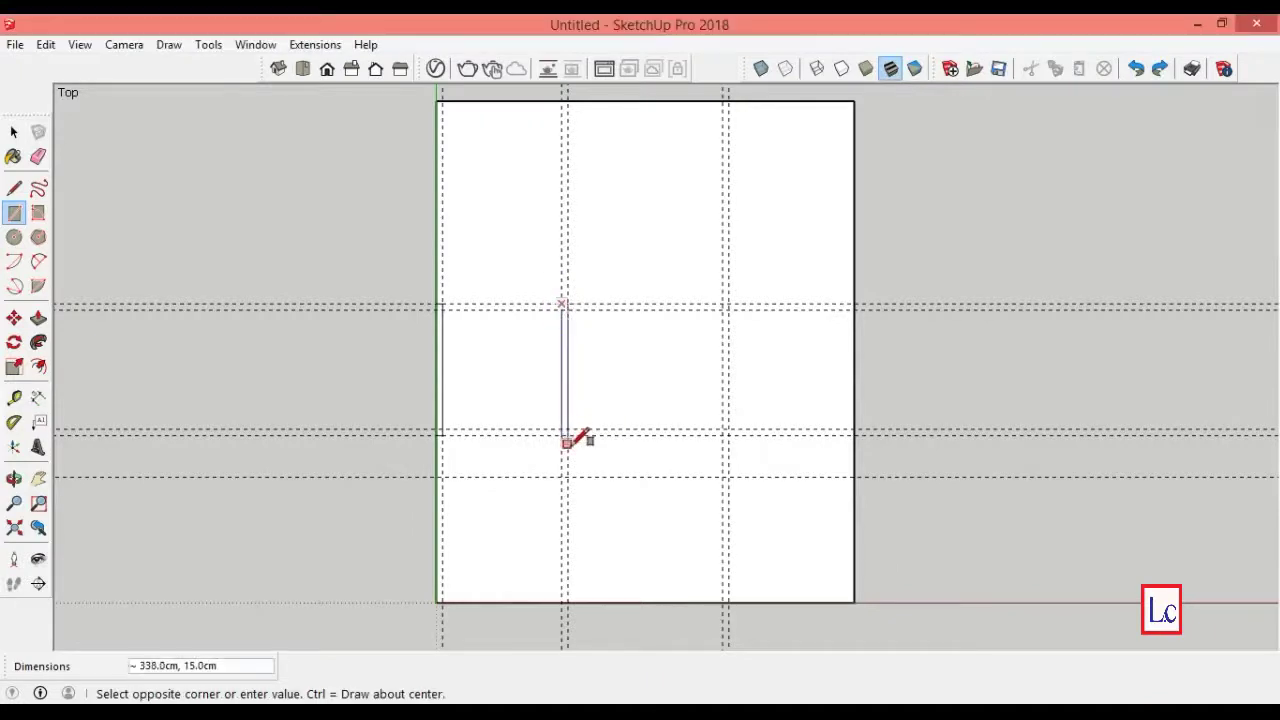
click(566, 476)
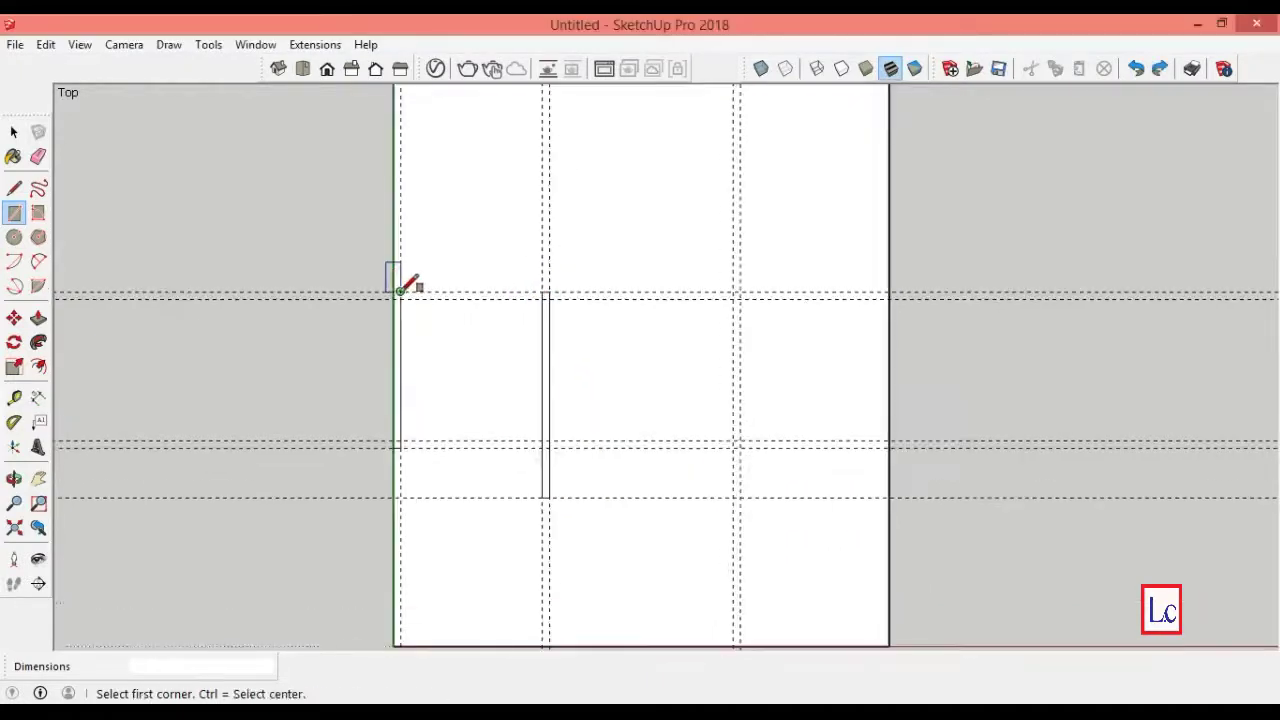
click(400, 291)
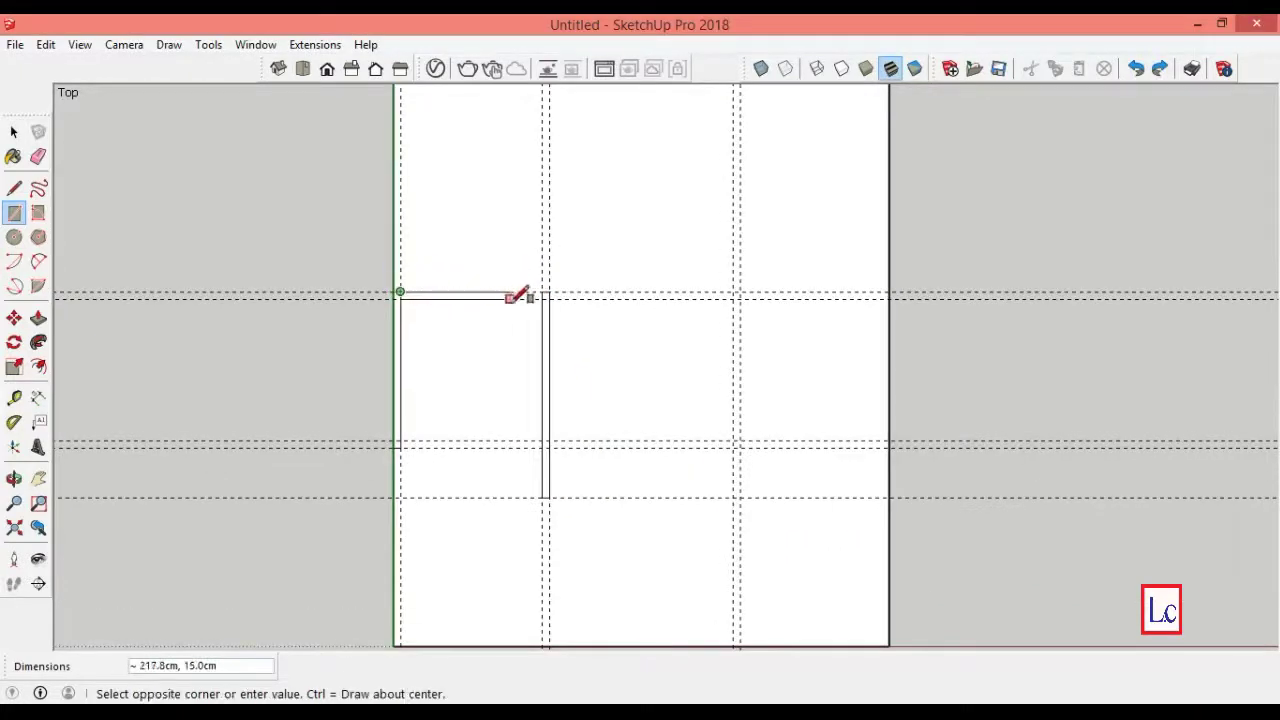
click(543, 298)
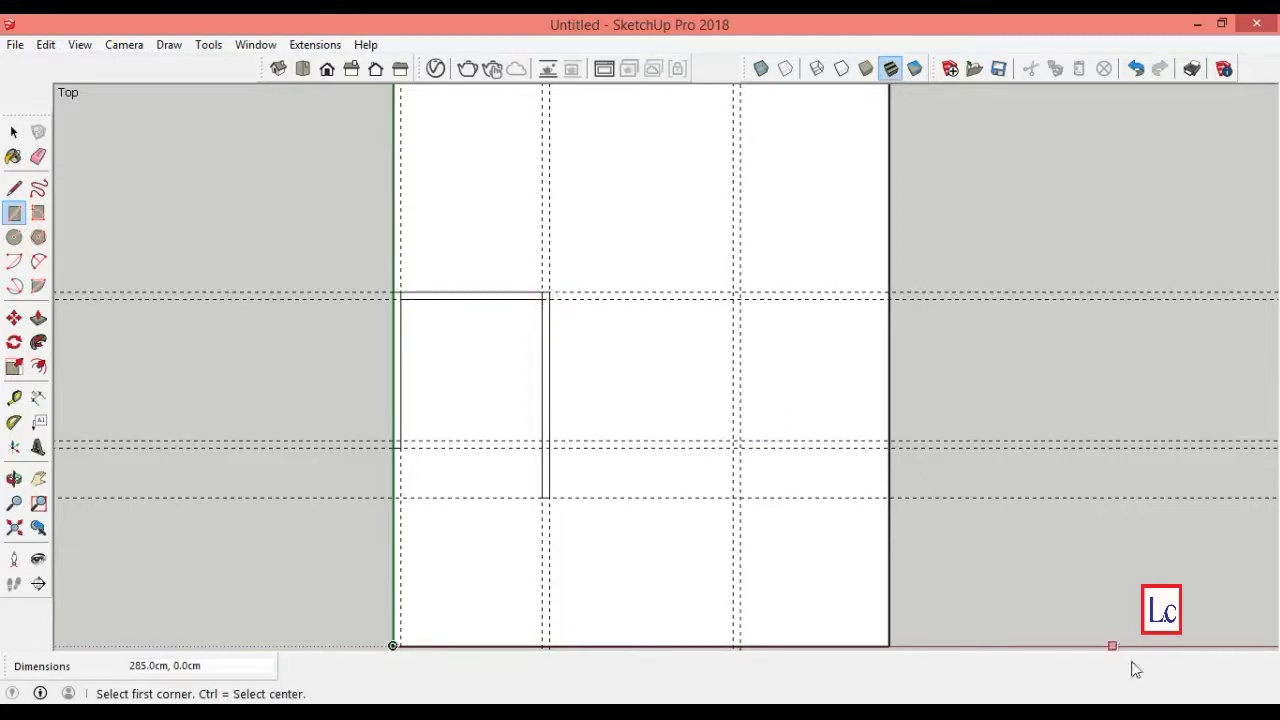
- Place a vertical guide 300 cm to the right, a 15 cm partner guide, and a horizontal guide
key(t)
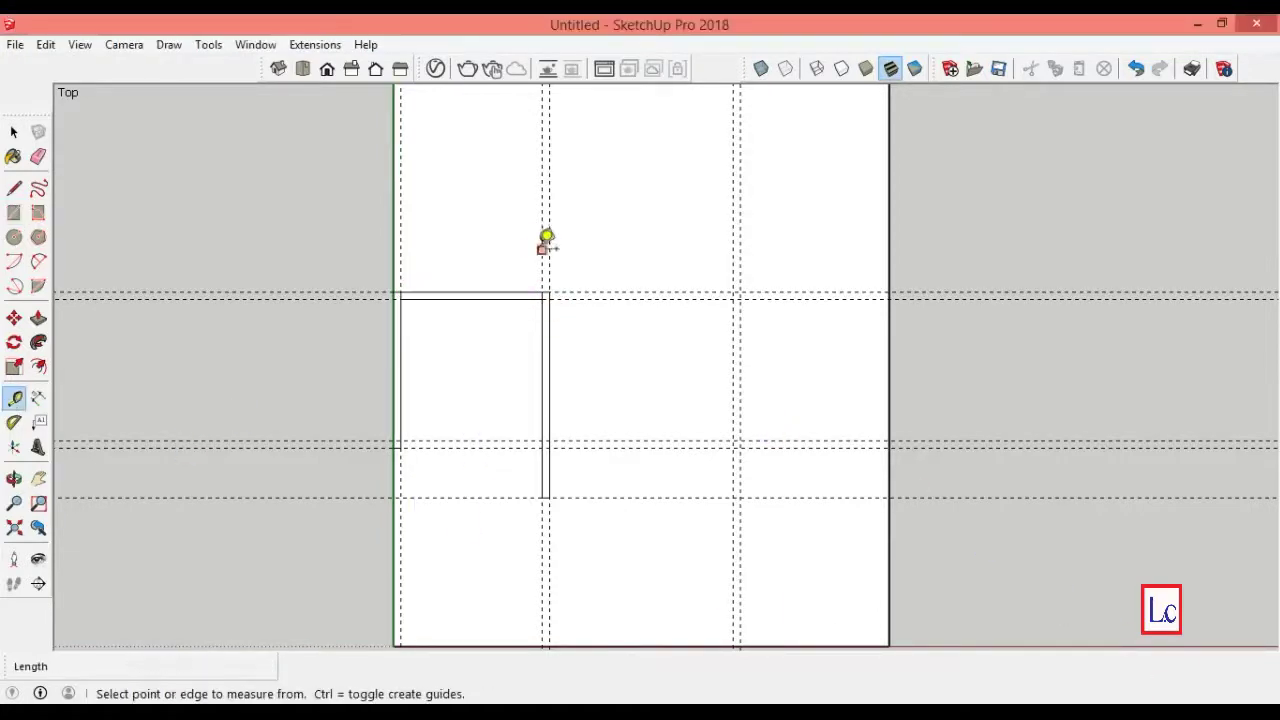
click(541, 249)
text(300)
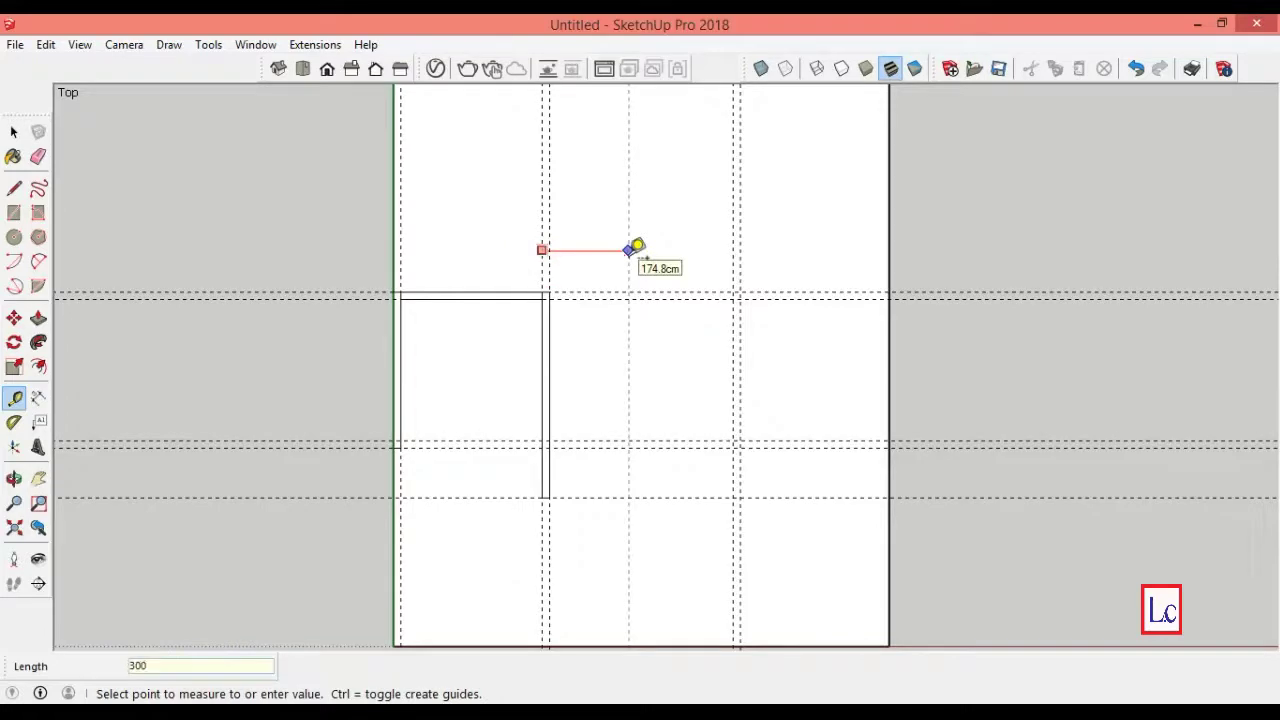
key(Return)
click(689, 270)
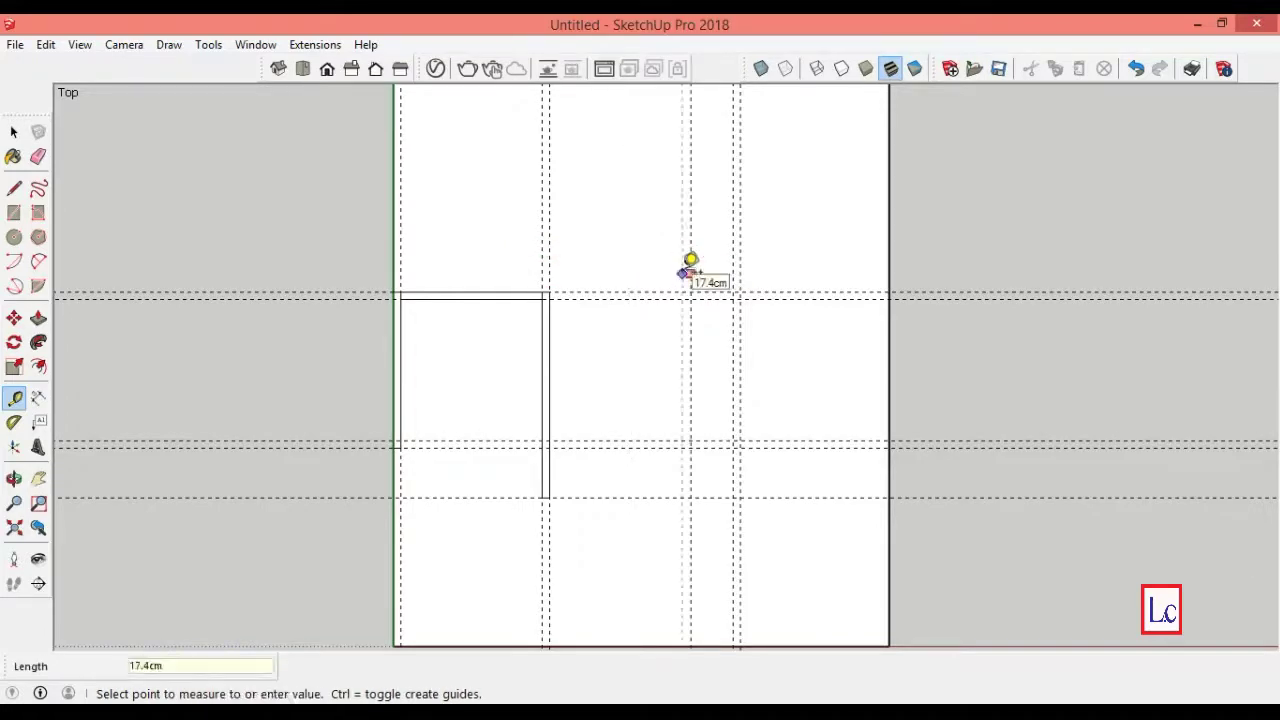
key(Return)
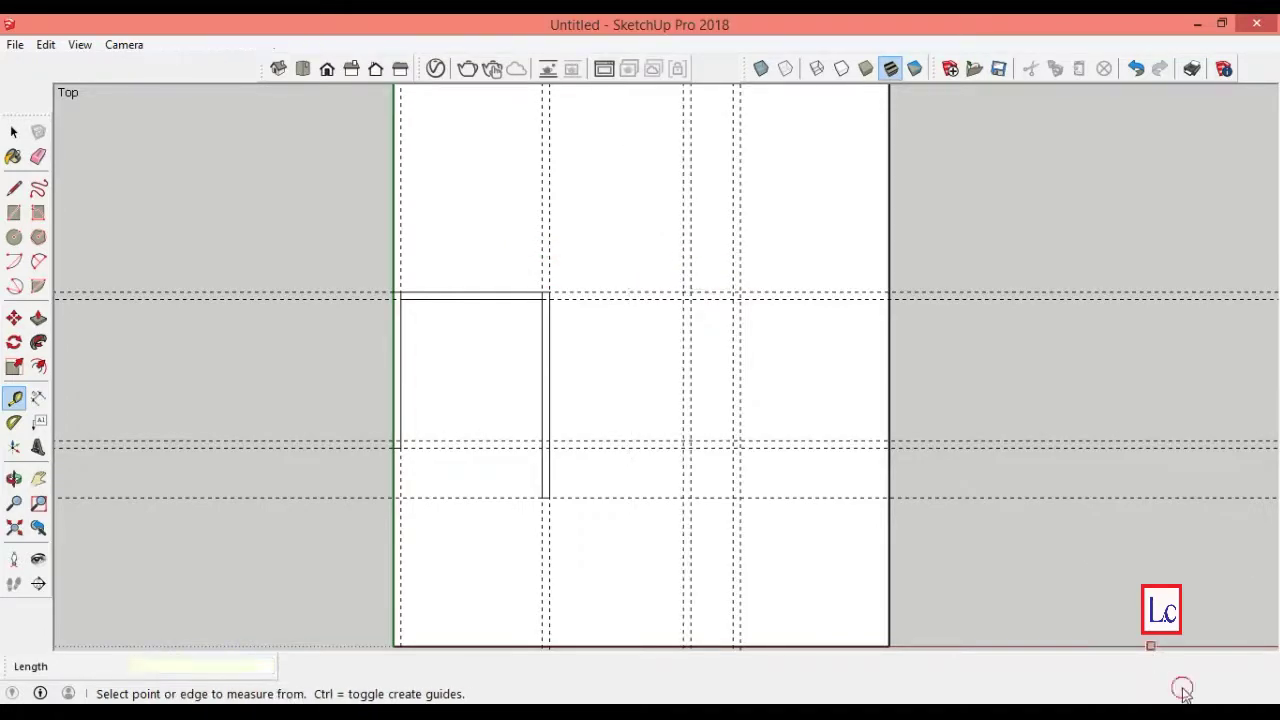
click(669, 497)
text(15)
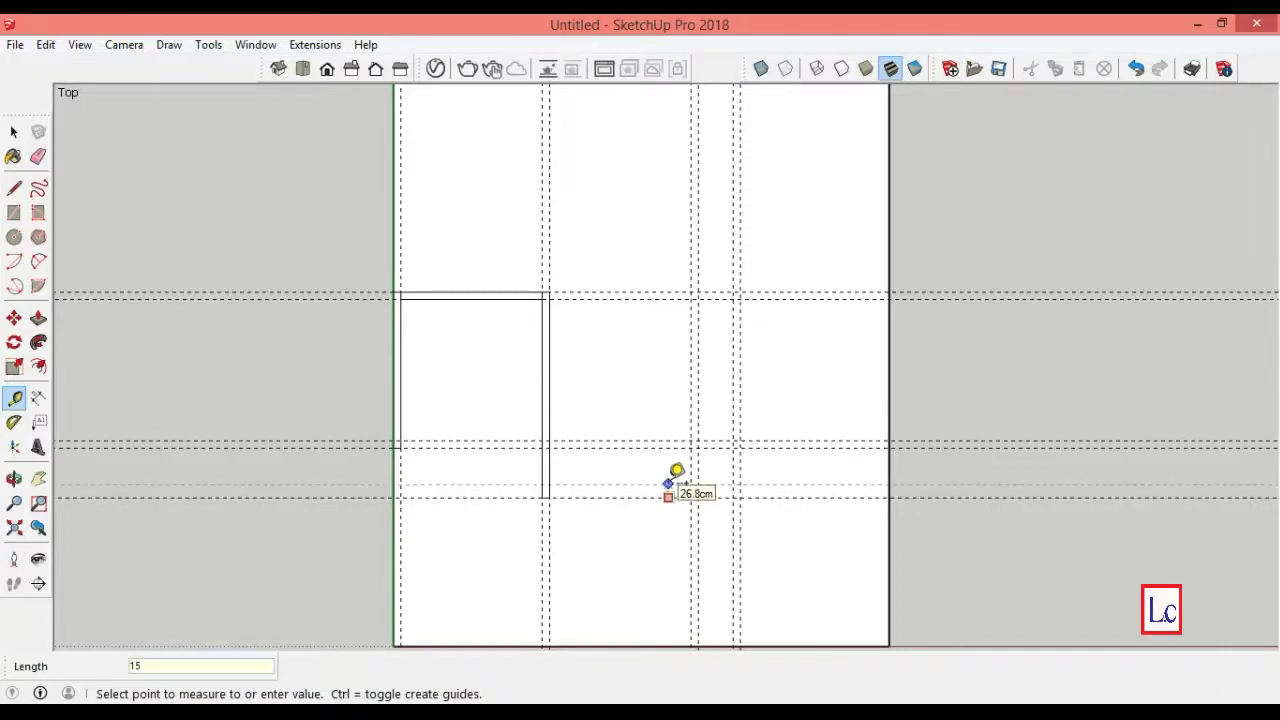
click(669, 485)
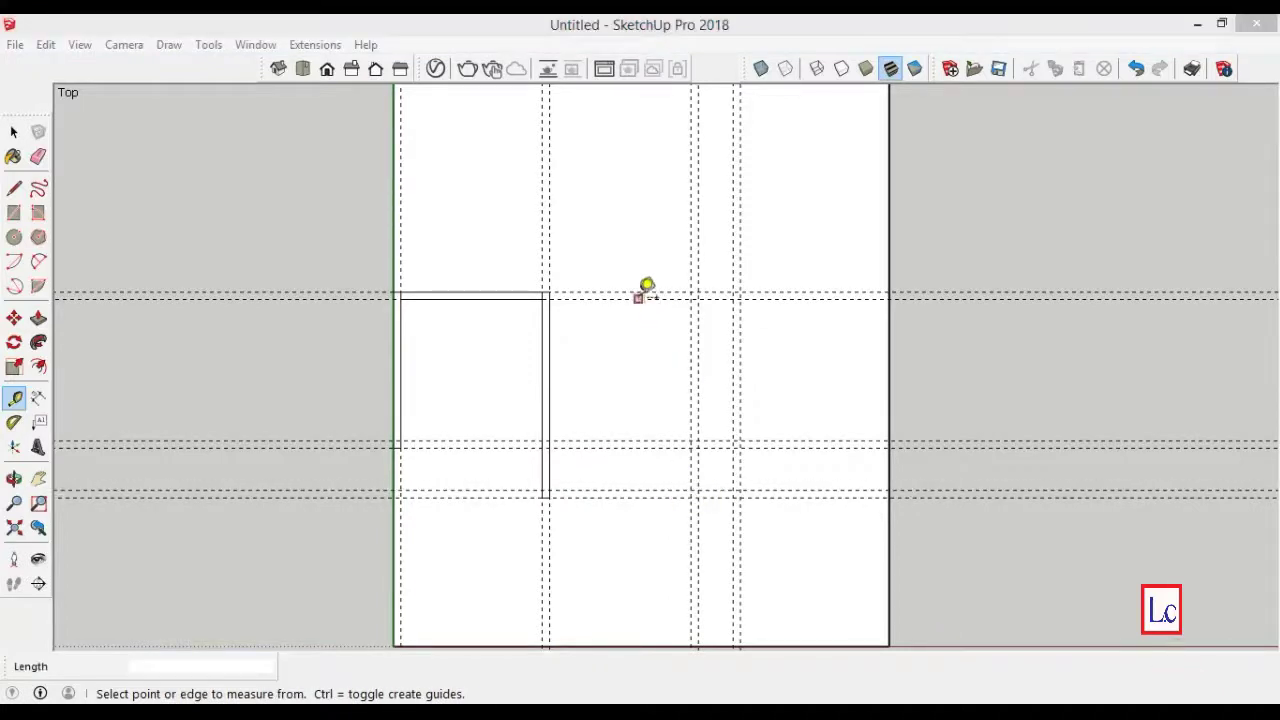
- Add guides 200 cm and a further 15 cm above the first room's top edge
click(640, 298)
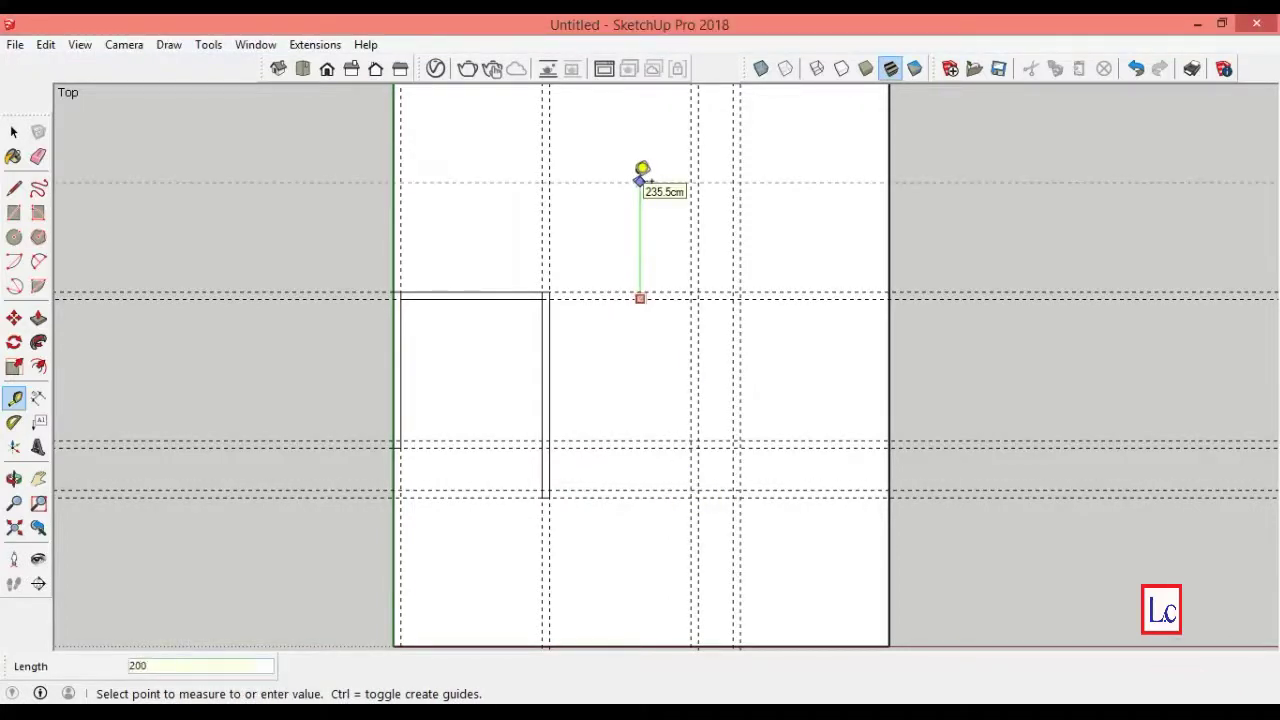
key(Return)
click(787, 199)
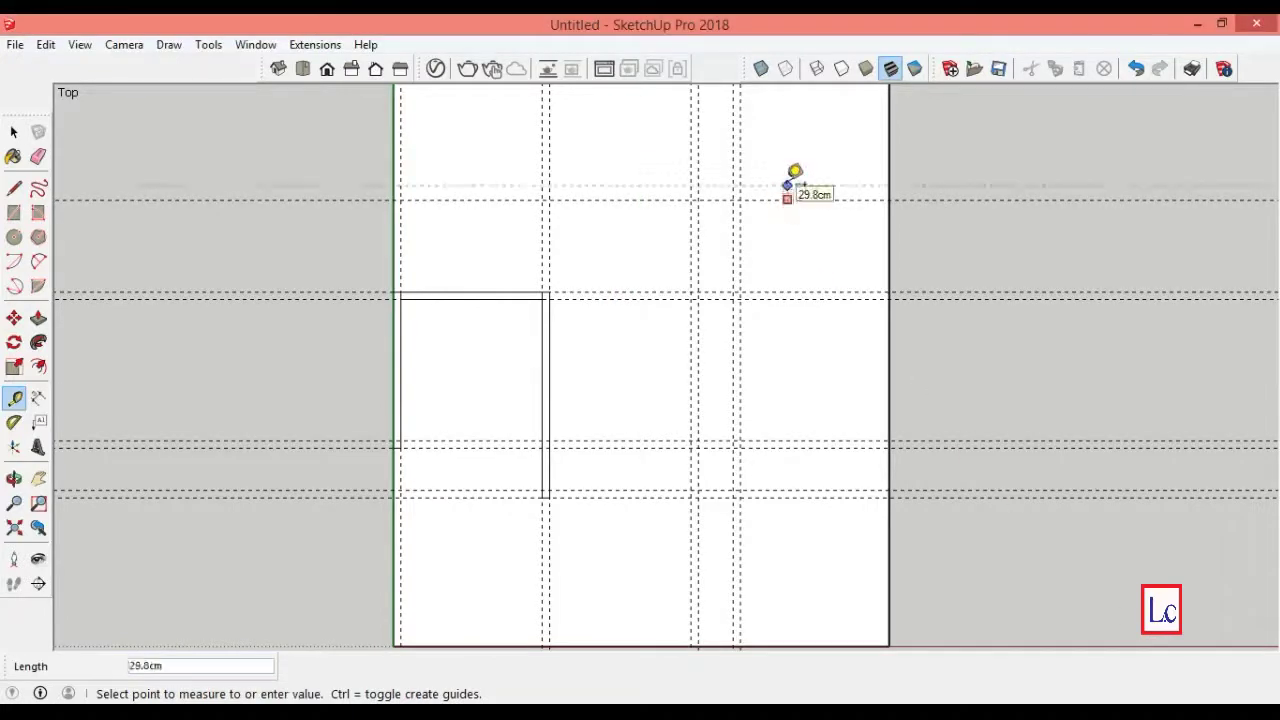
key(Return)
- Draw the left wall strip, the 615 cm top wall and a vertical strip down to the next guide
key(r)
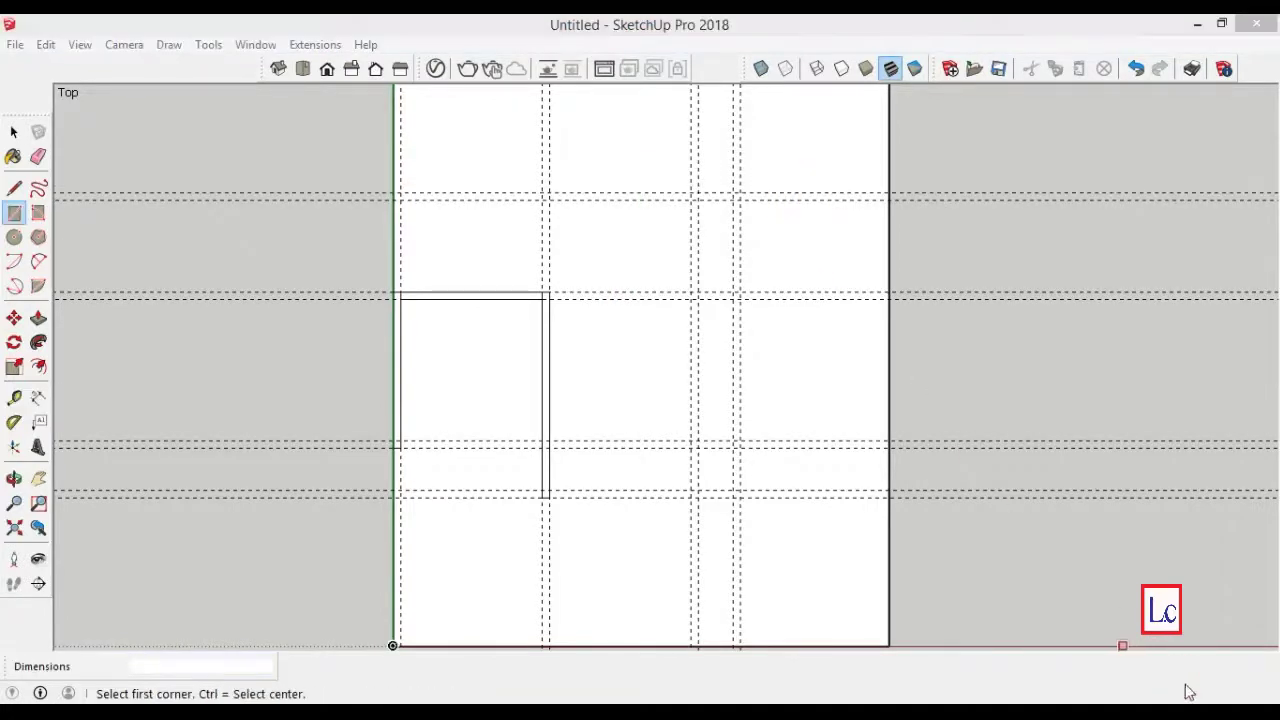
click(393, 193)
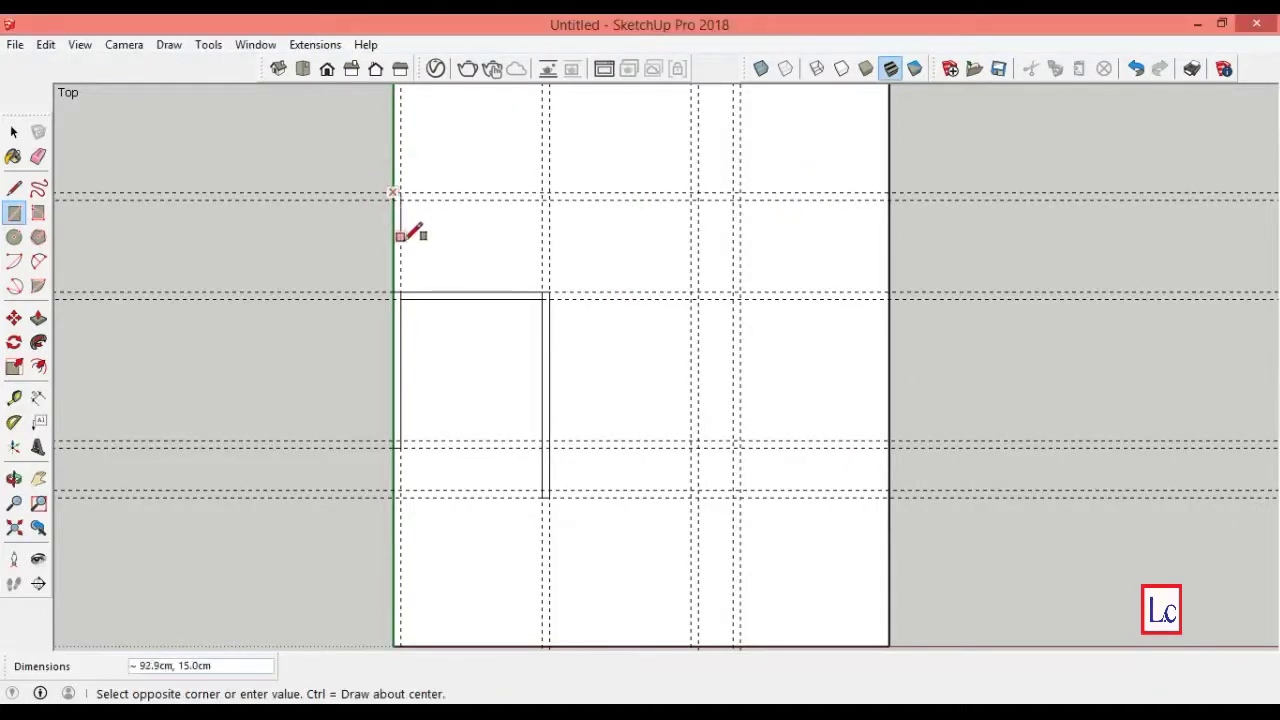
click(400, 297)
click(393, 193)
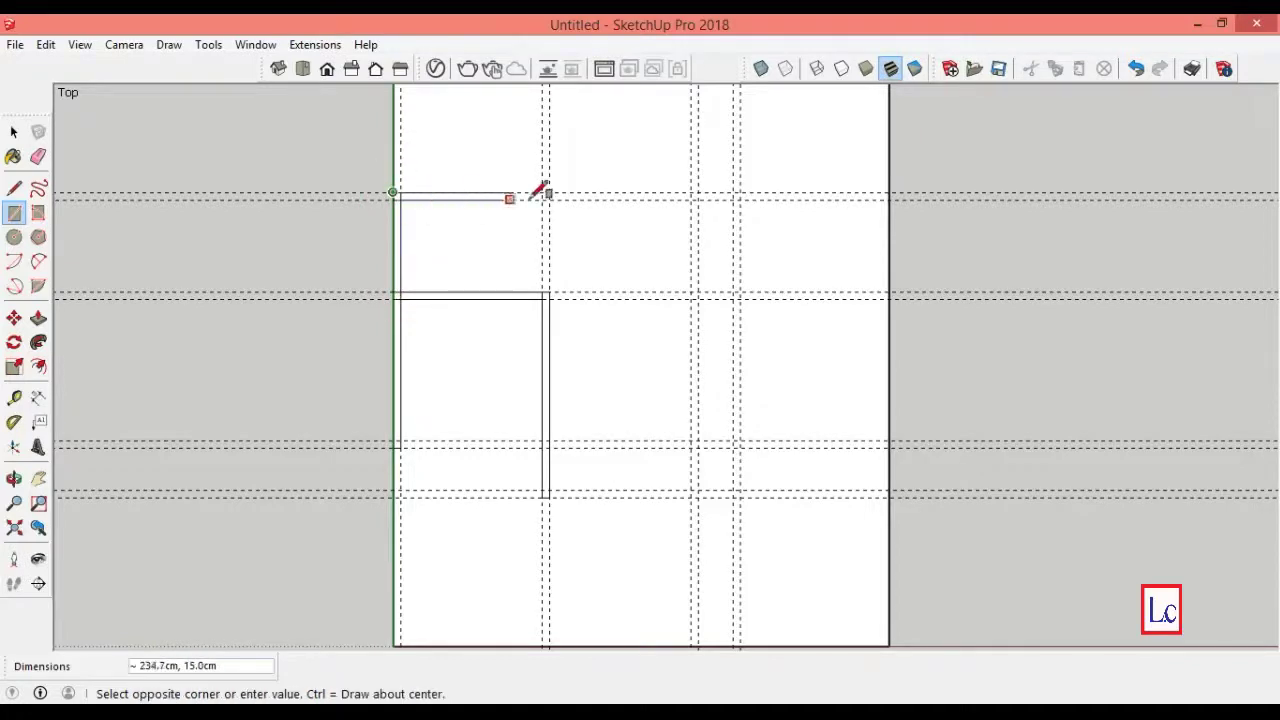
click(698, 200)
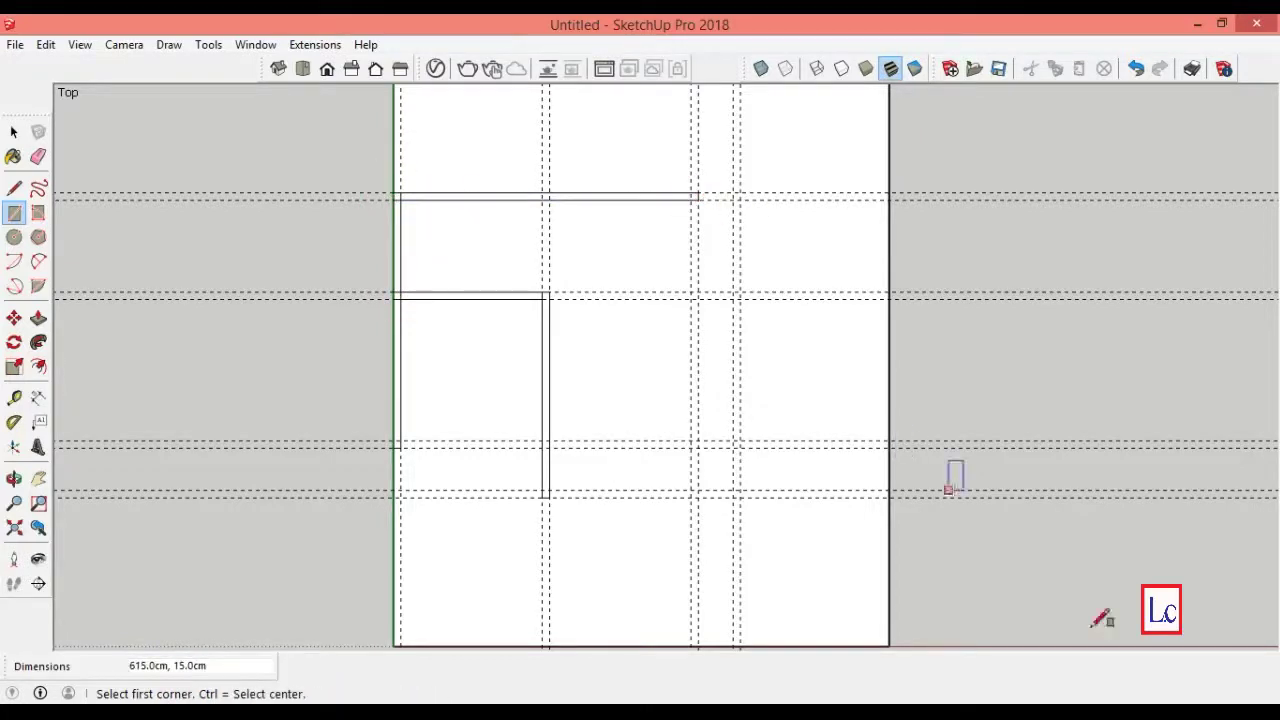
click(698, 192)
click(691, 297)
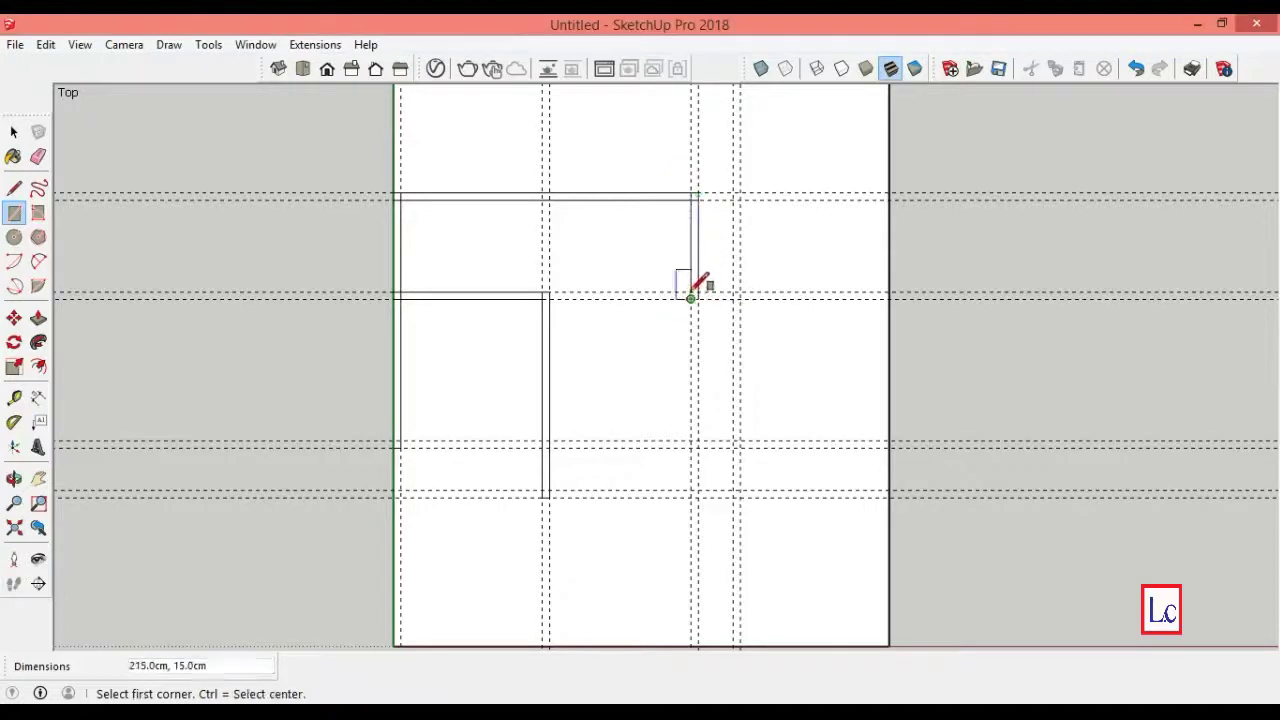
click(691, 297)
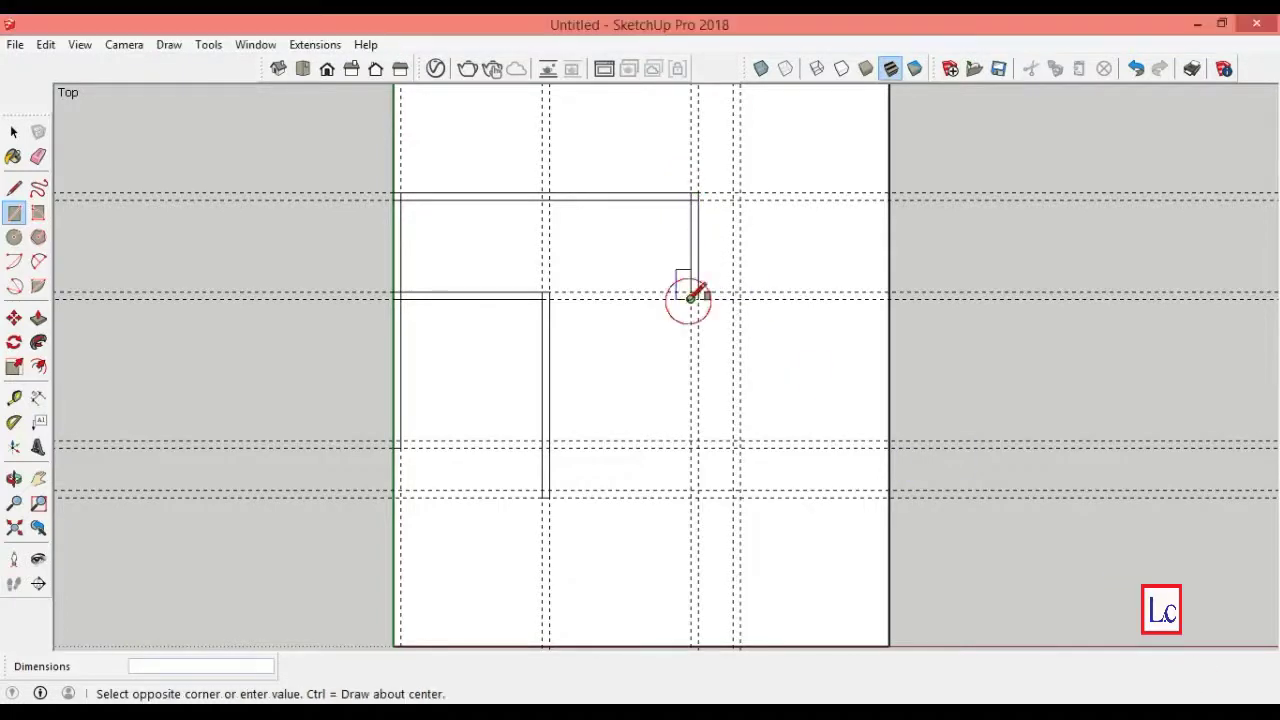
click(1174, 686)
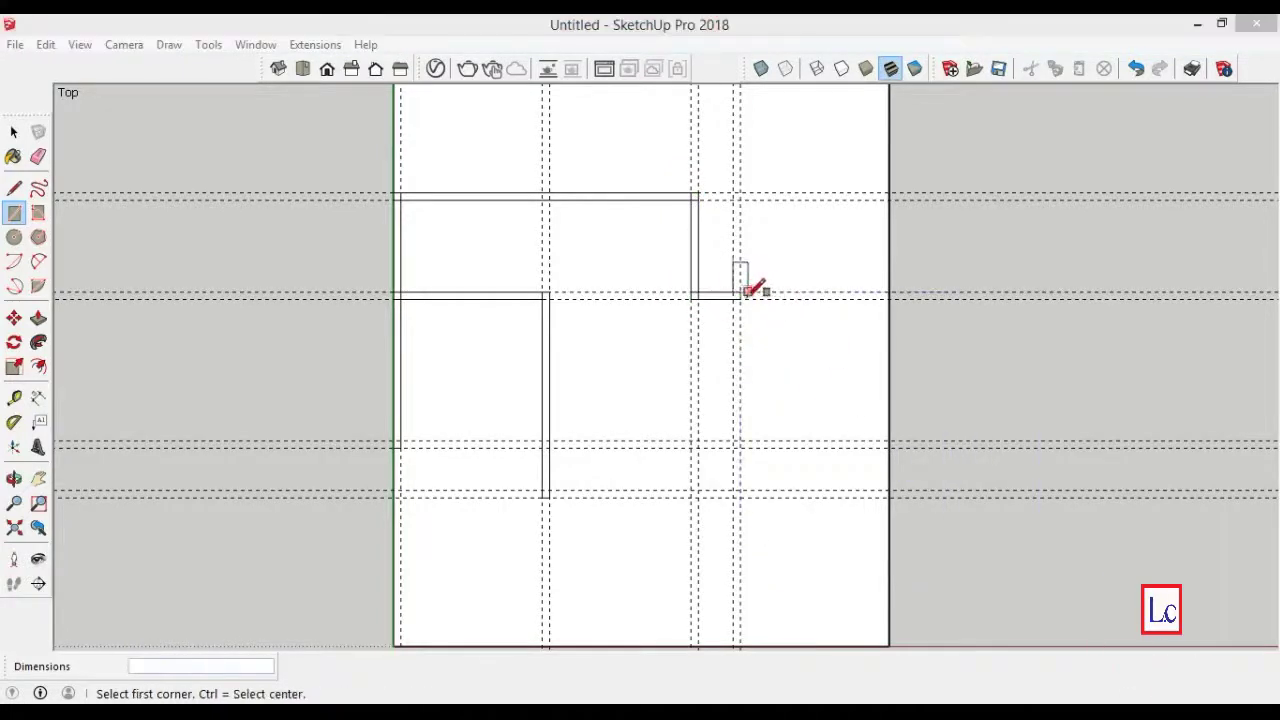
- Enclose the small and central rooms with right, closing and 285 cm bottom wall strips
click(740, 297)
click(740, 447)
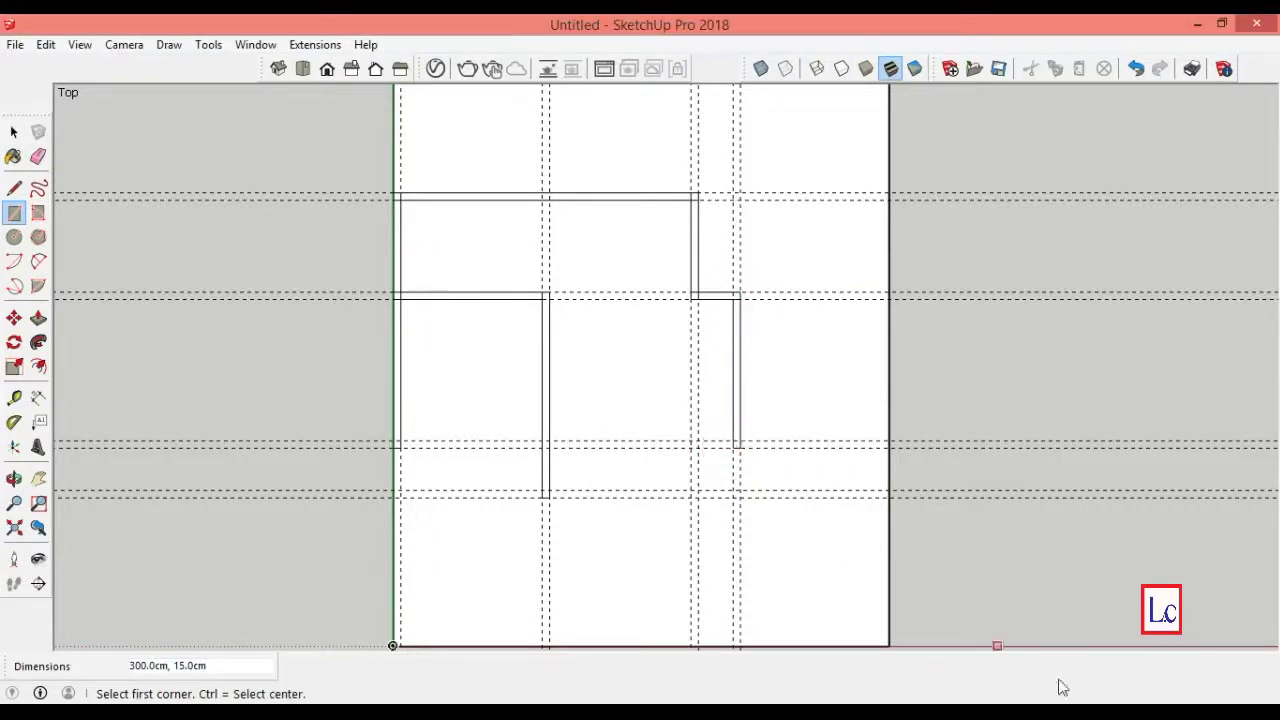
click(733, 447)
click(691, 441)
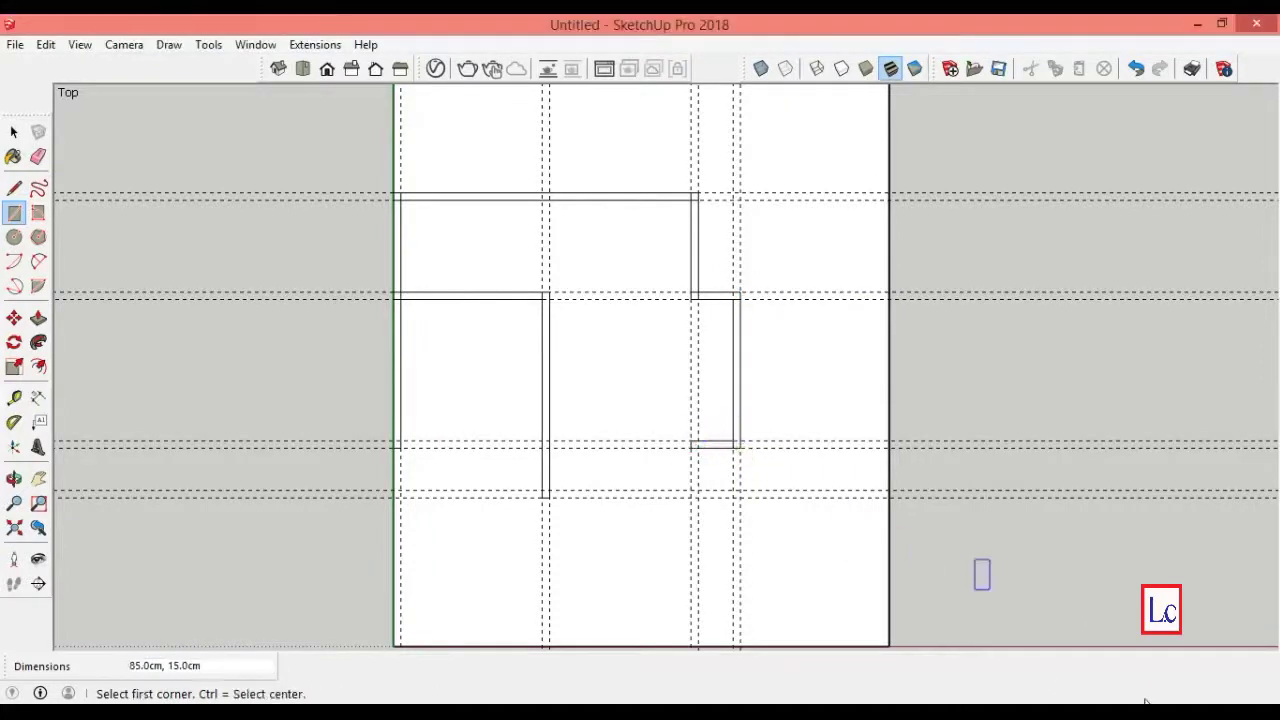
click(691, 447)
click(698, 497)
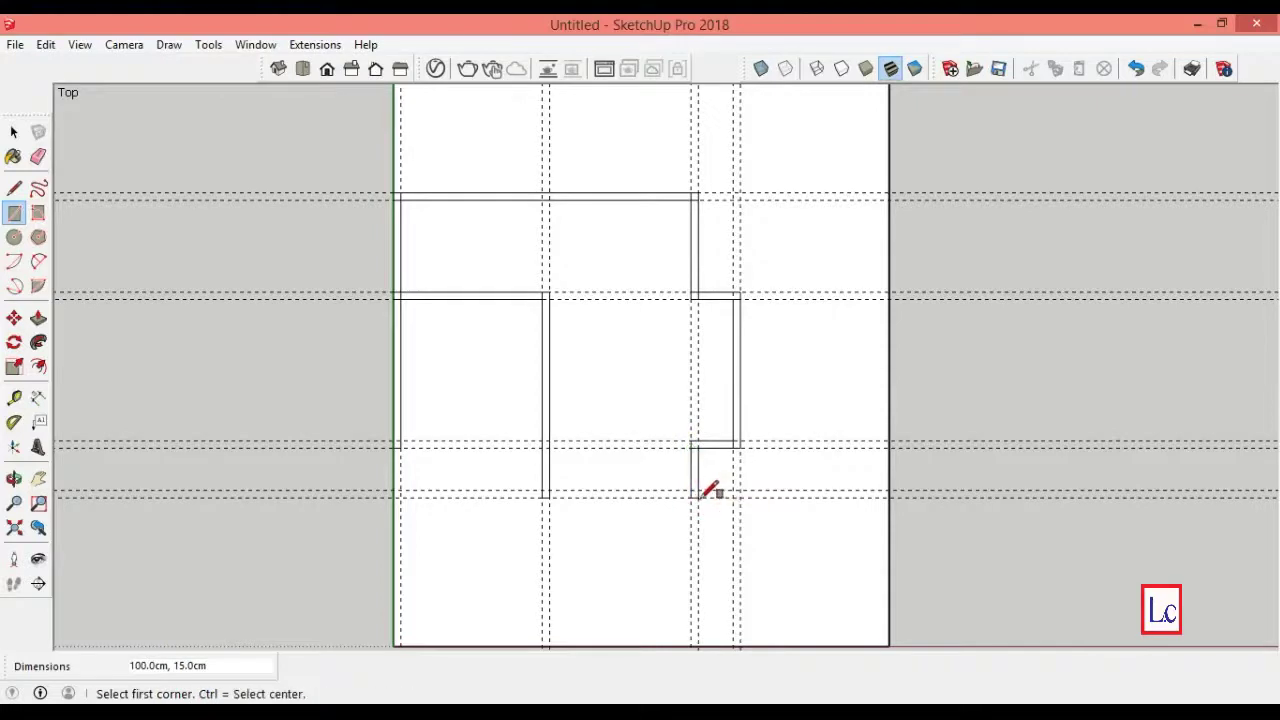
click(691, 497)
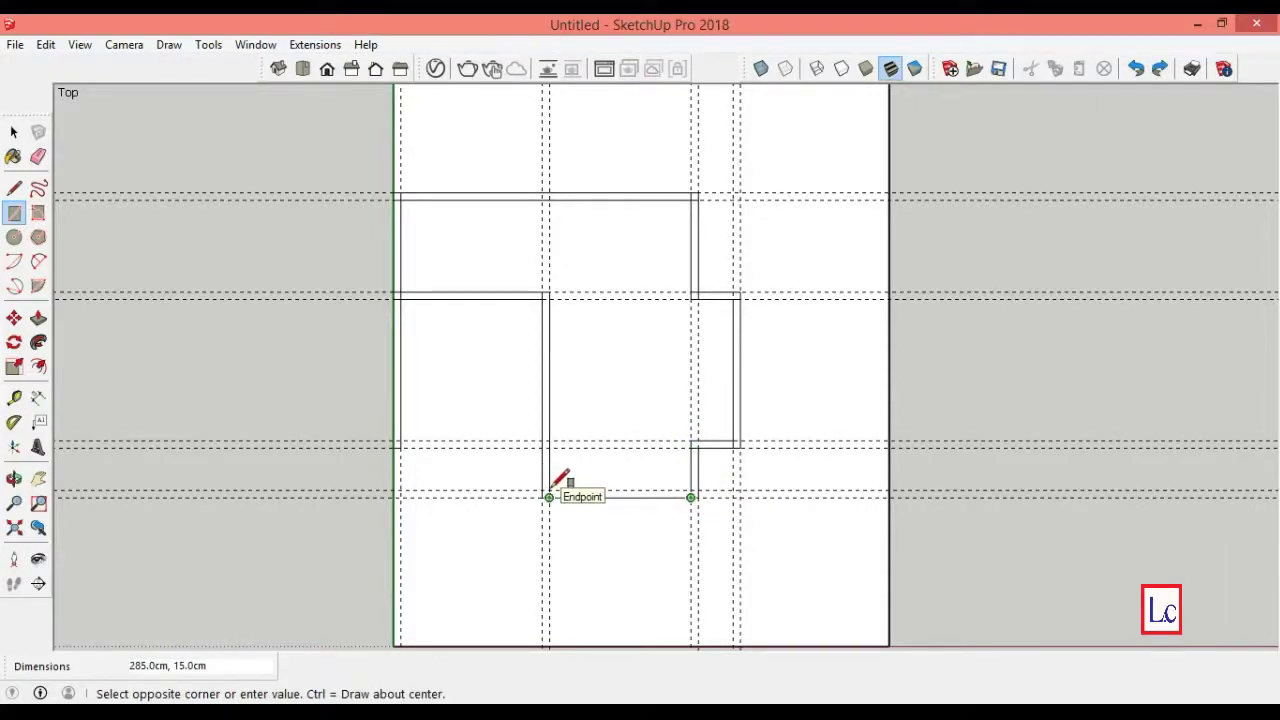
click(552, 490)
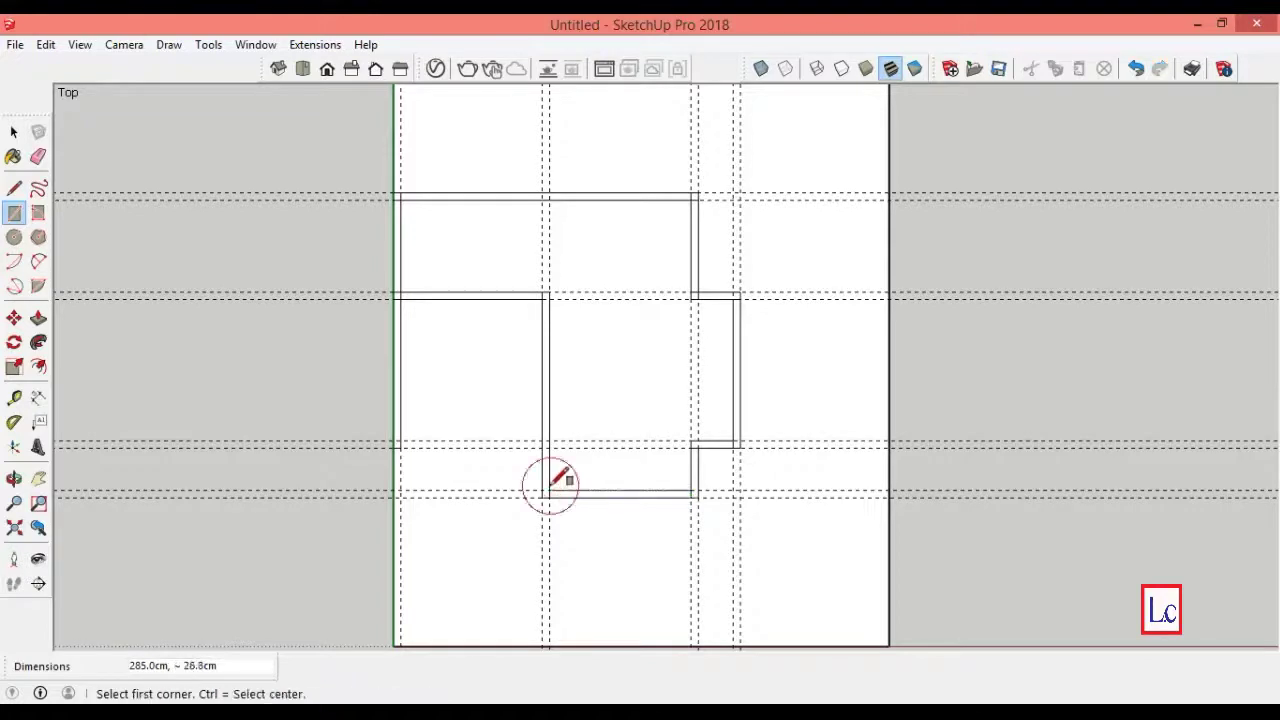
key(z)
drag(1085, 640, 929, 650)
click(14, 397)
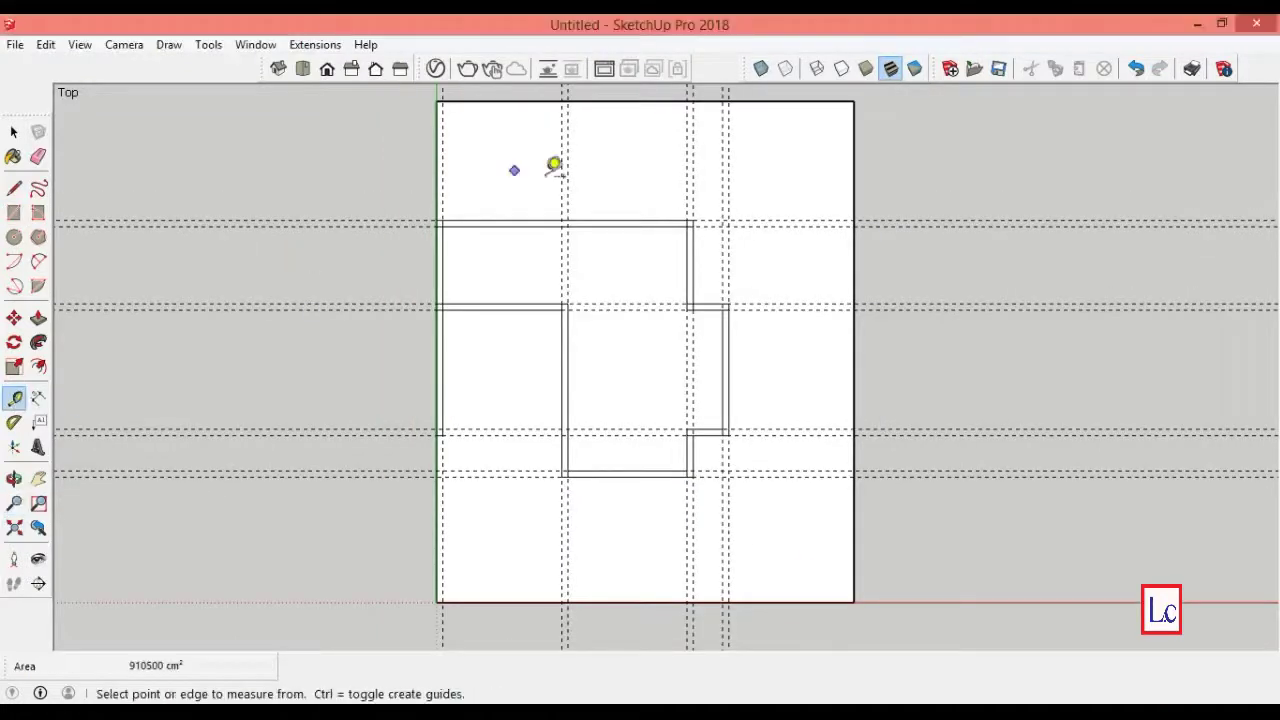
- Place guides 15 cm inside the top, right and bottom outer edges
click(468, 101)
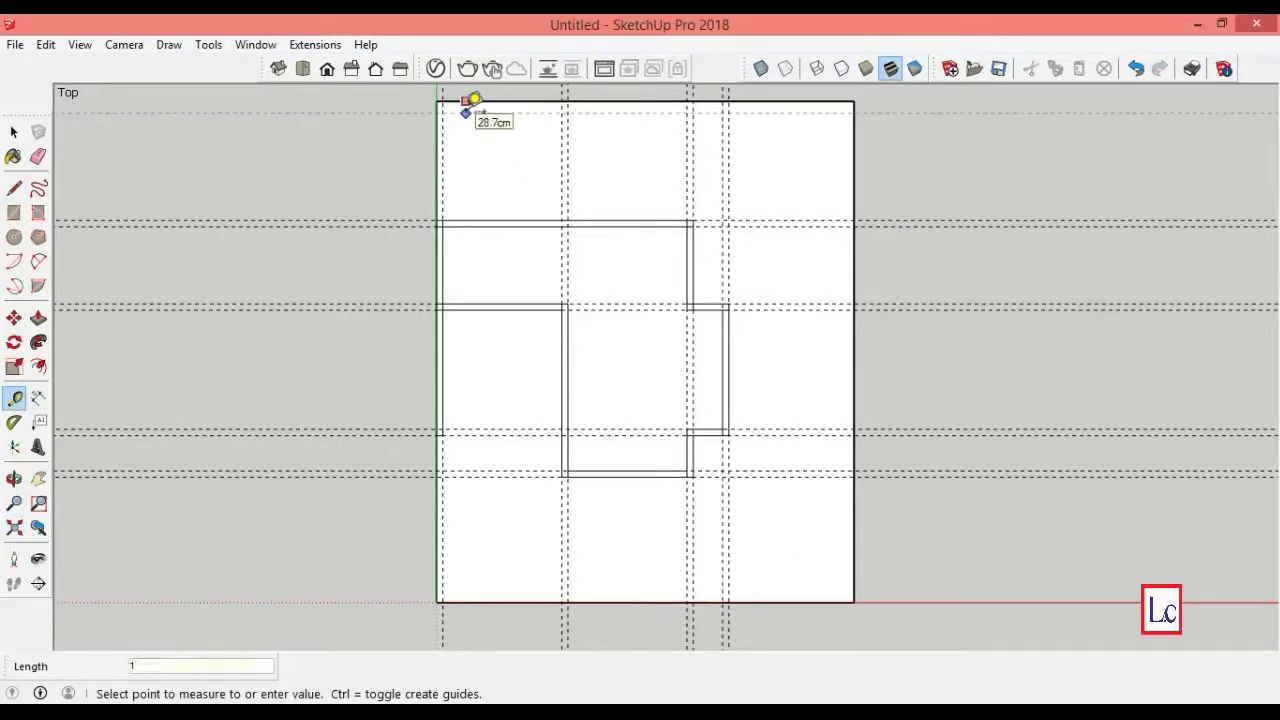
text(15)
key(Return)
click(854, 188)
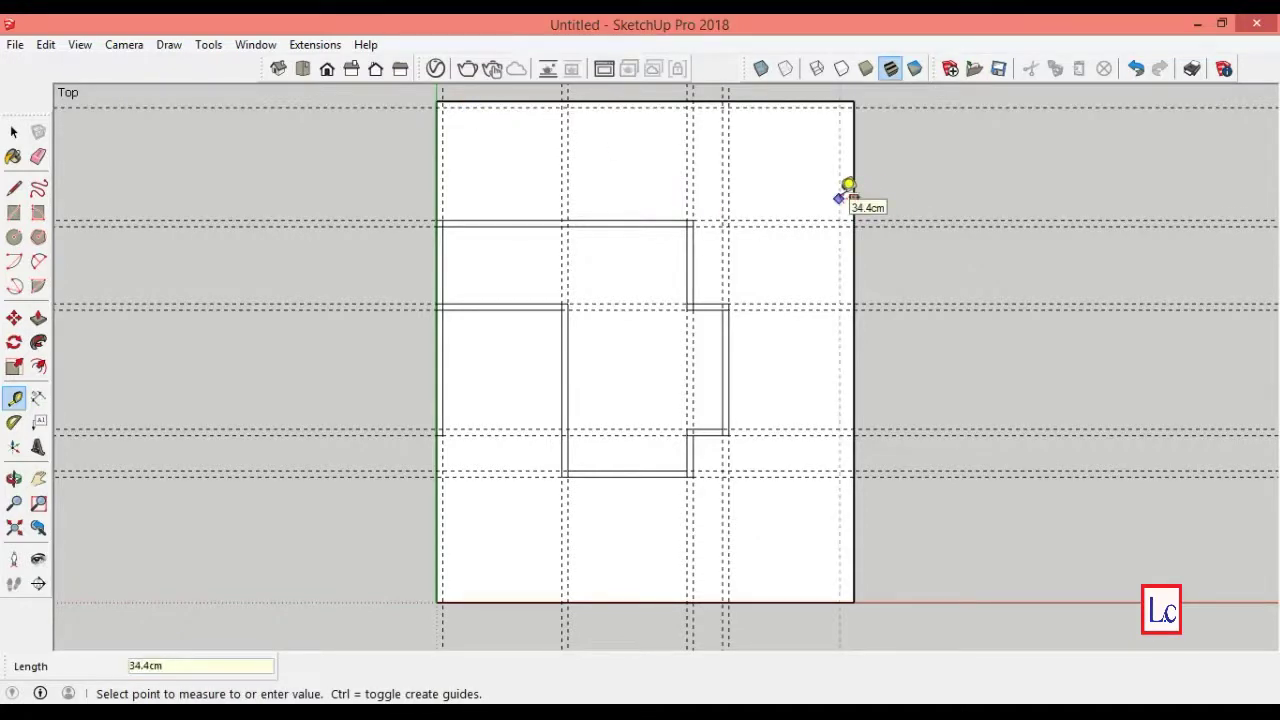
text(5)
key(Return)
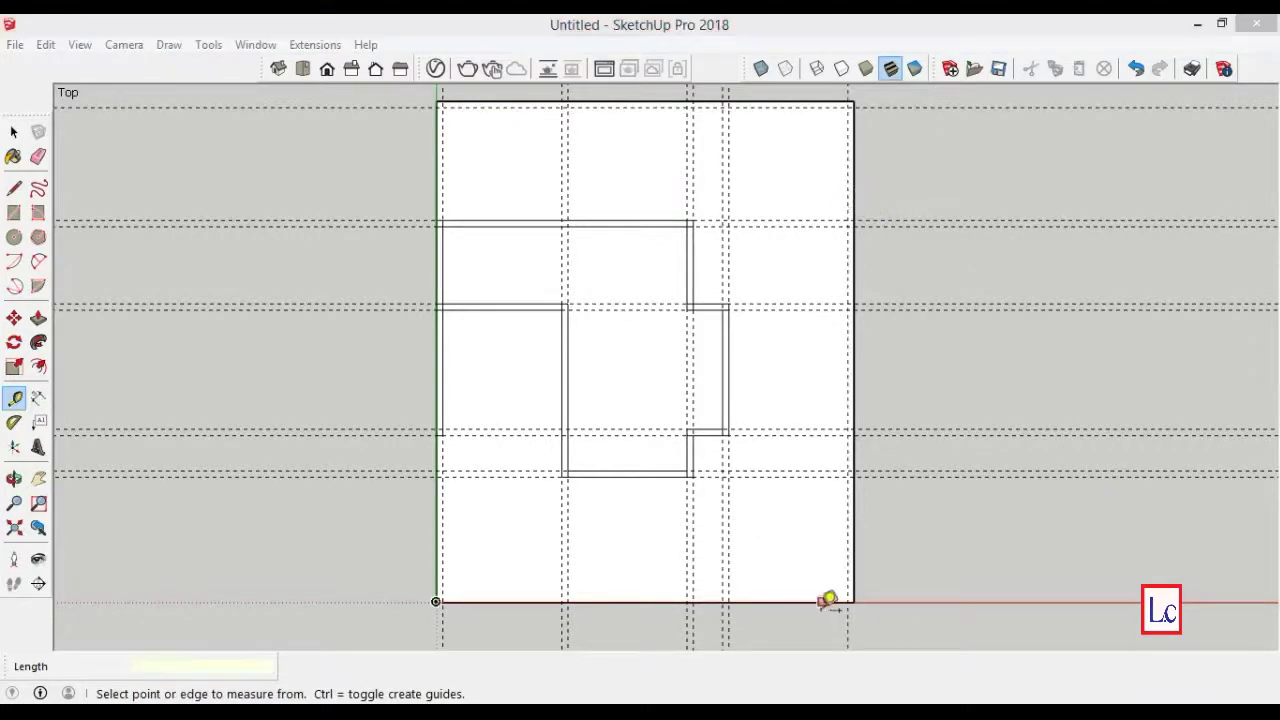
click(815, 601)
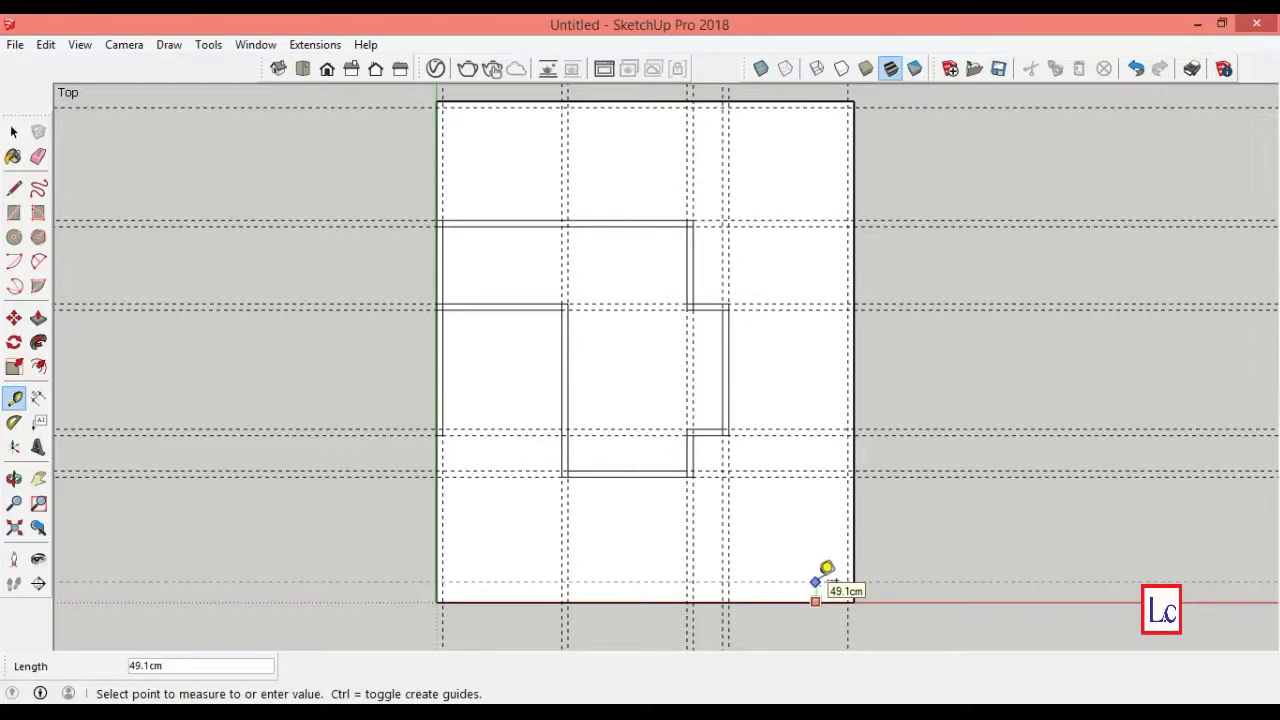
key(Return)
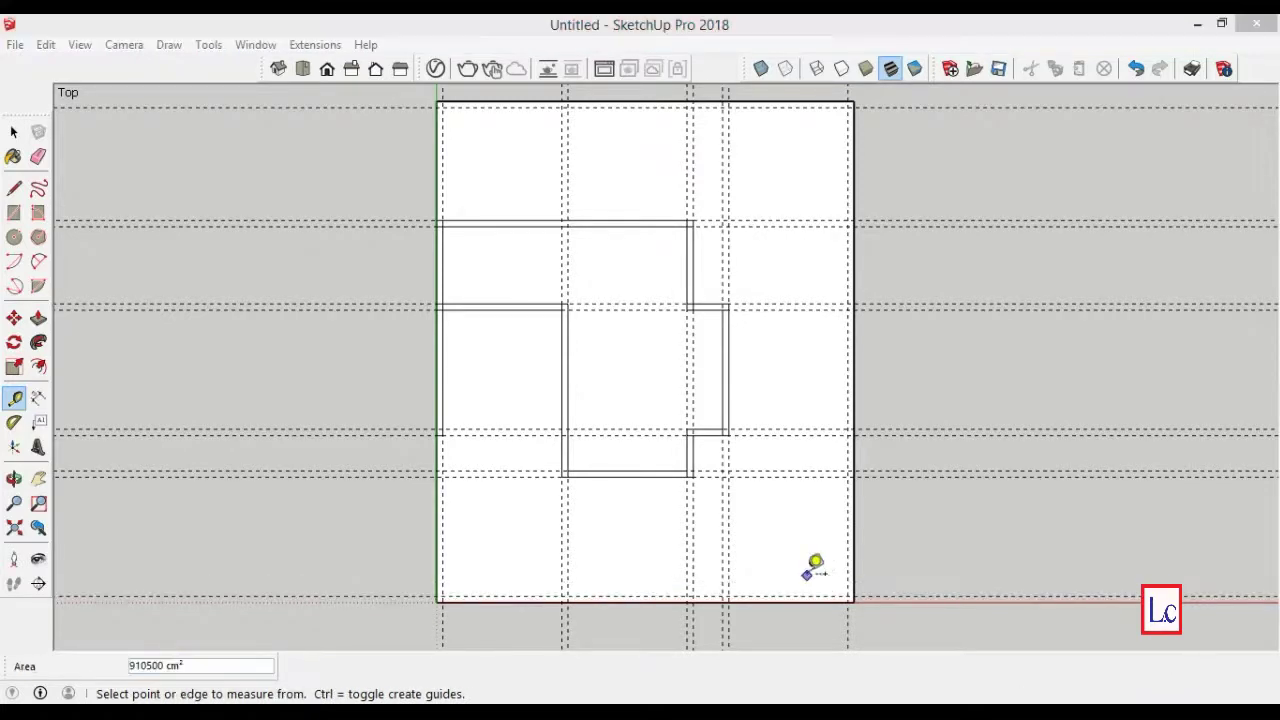
- Draw the 1000 × 15 cm top exterior wall strip
click(38, 478)
scroll(207, 415, up, 3)
click(14, 213)
click(262, 155)
click(978, 165)
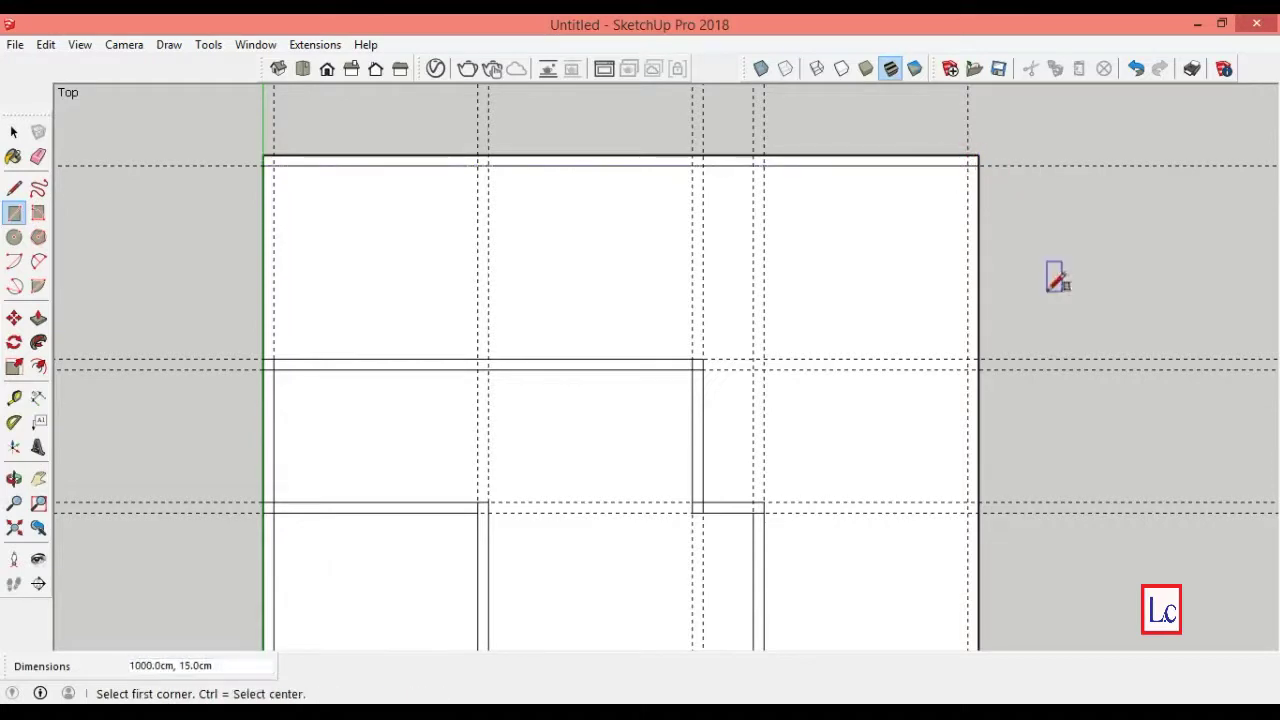
- Draw the 285 cm left wall strip and the right exterior wall strip
click(273, 360)
click(262, 155)
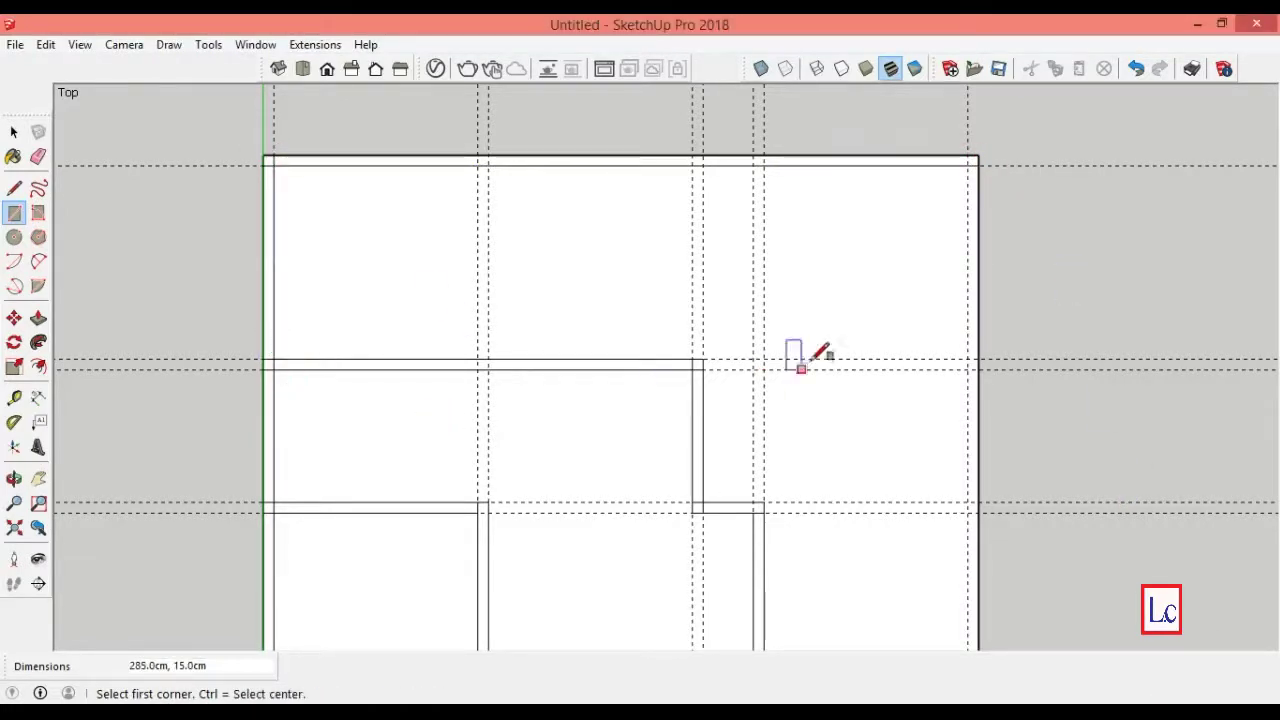
key(z)
drag(951, 529, 1045, 631)
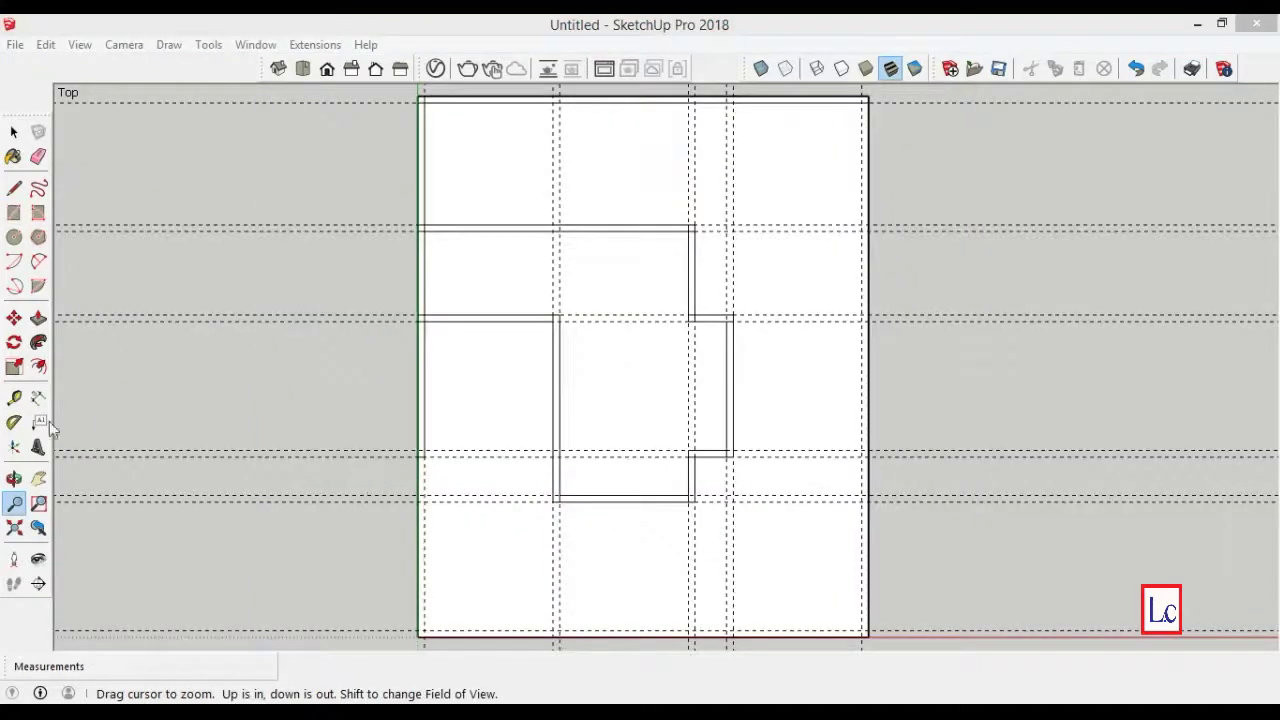
key(r)
click(867, 96)
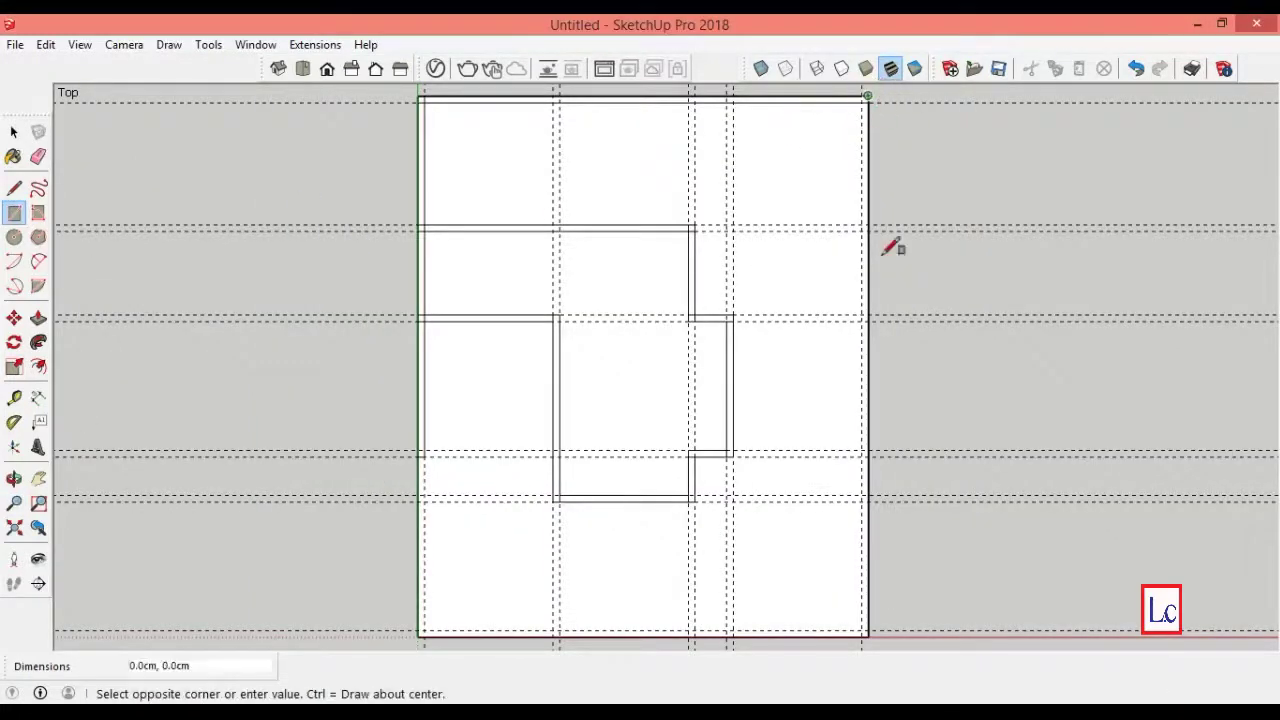
scroll(867, 634, up, 2)
click(845, 640)
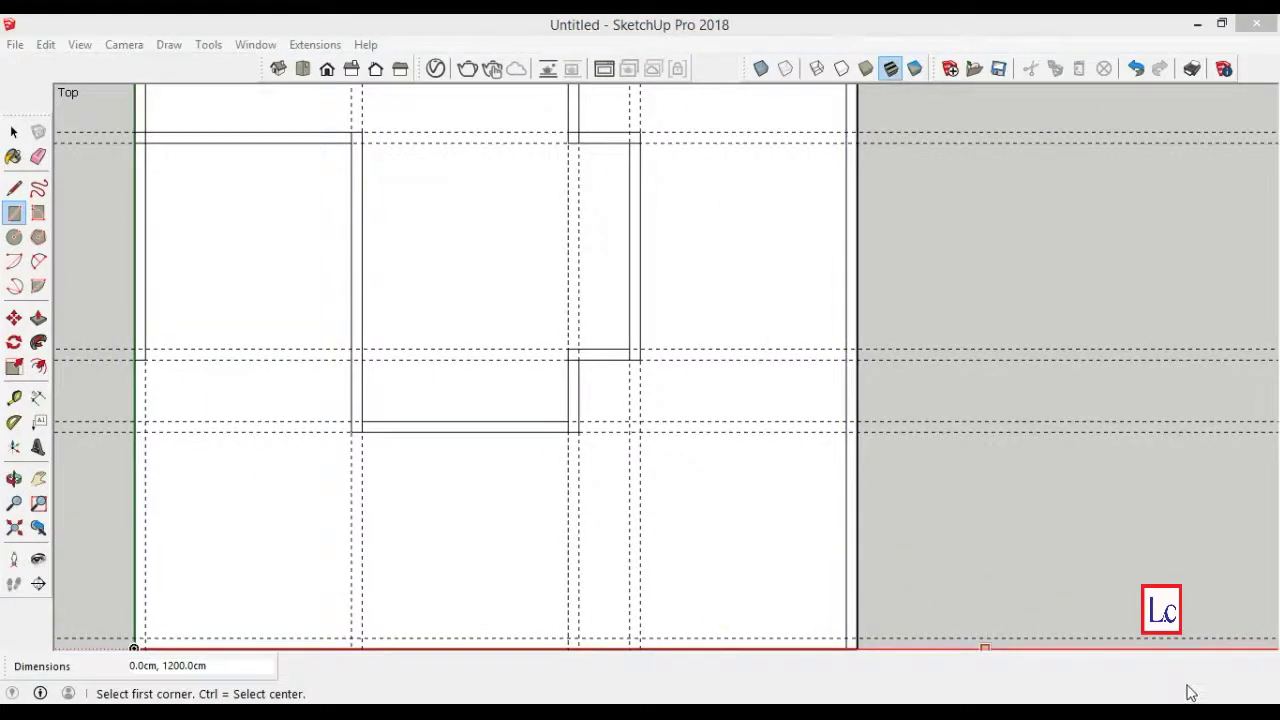
- Draw the 700 cm bottom wall, the 400 cm left wall and a strip below the middle room
shift+middle_drag(568, 542, 571, 514)
click(858, 619)
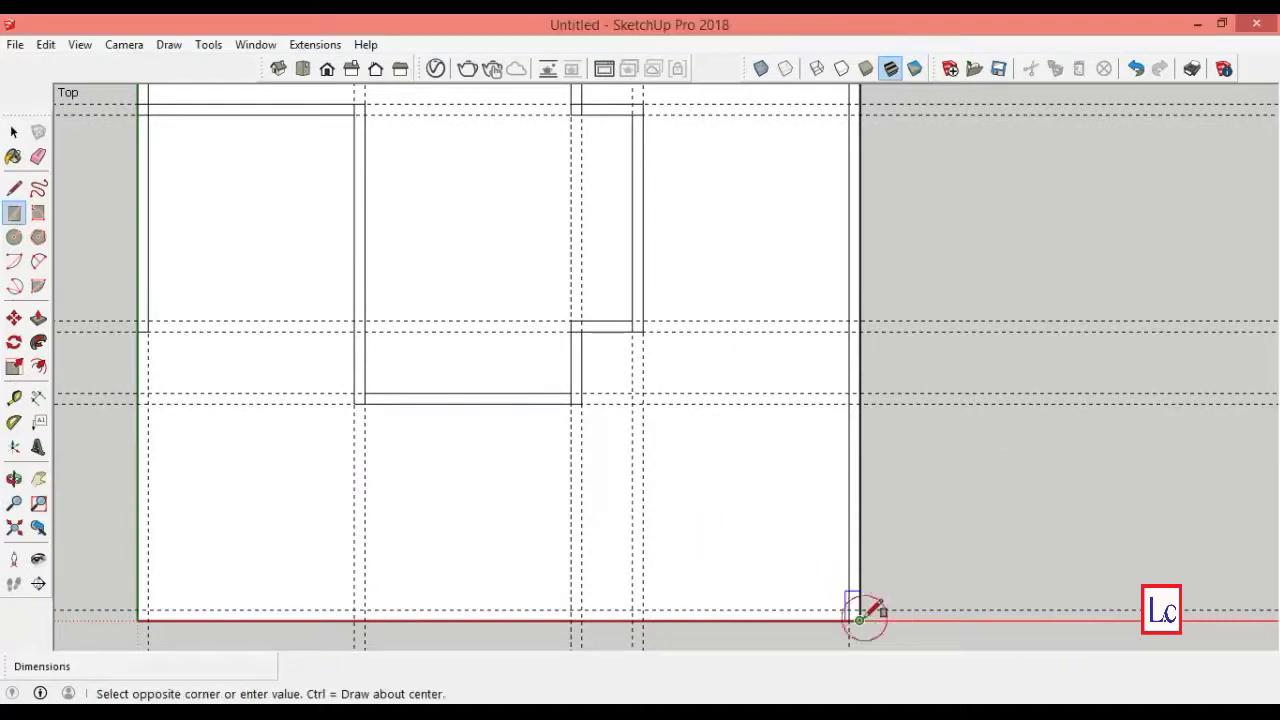
click(356, 603)
click(148, 334)
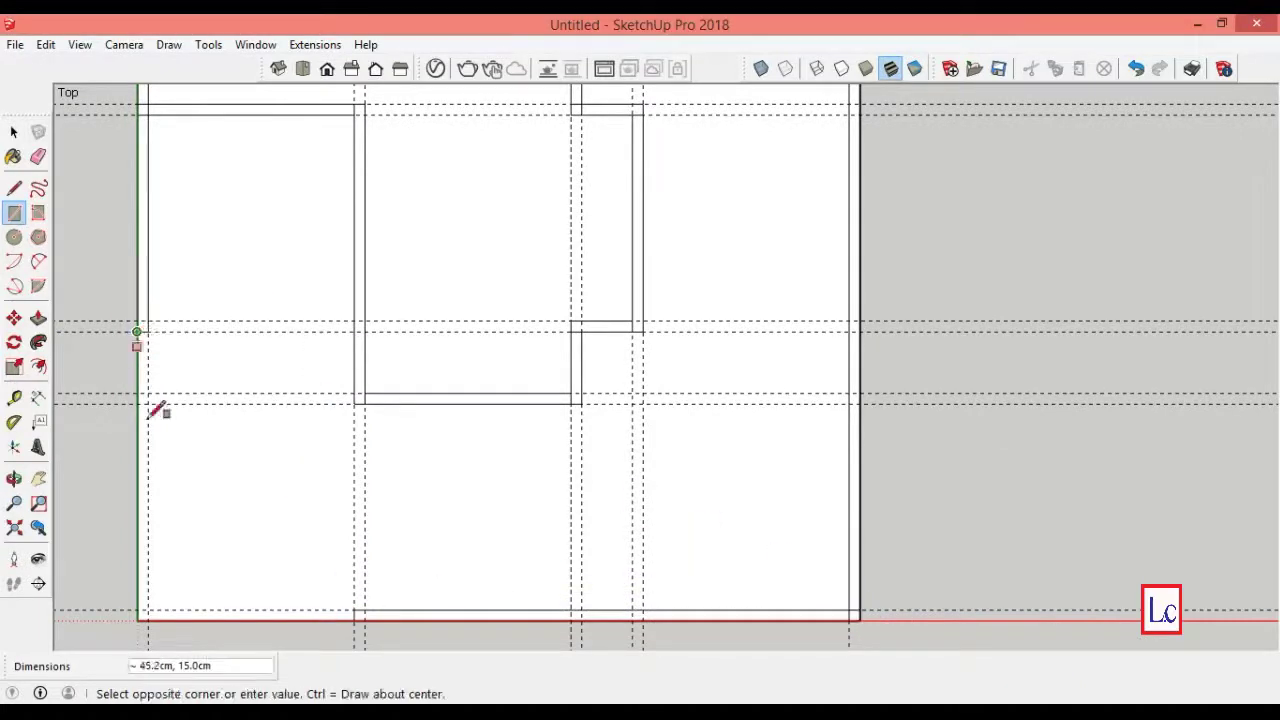
click(154, 618)
click(353, 401)
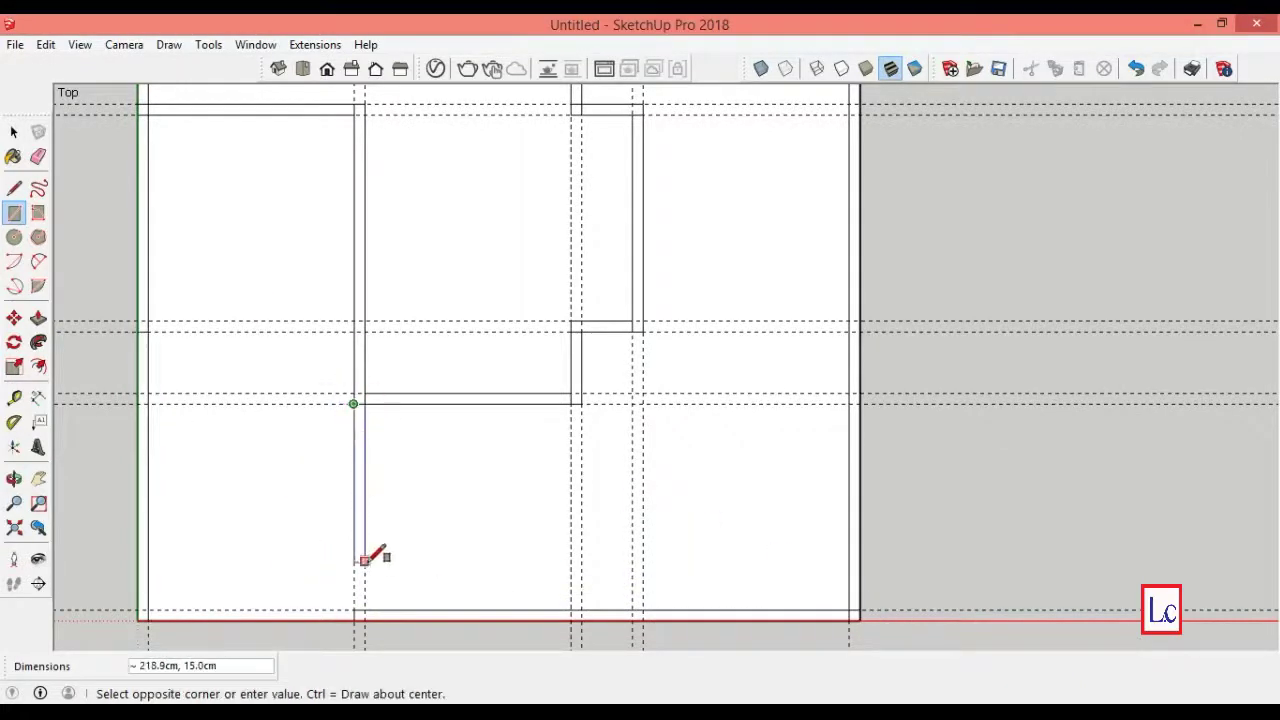
click(366, 618)
shift+middle_drag(1100, 677, 805, 571)
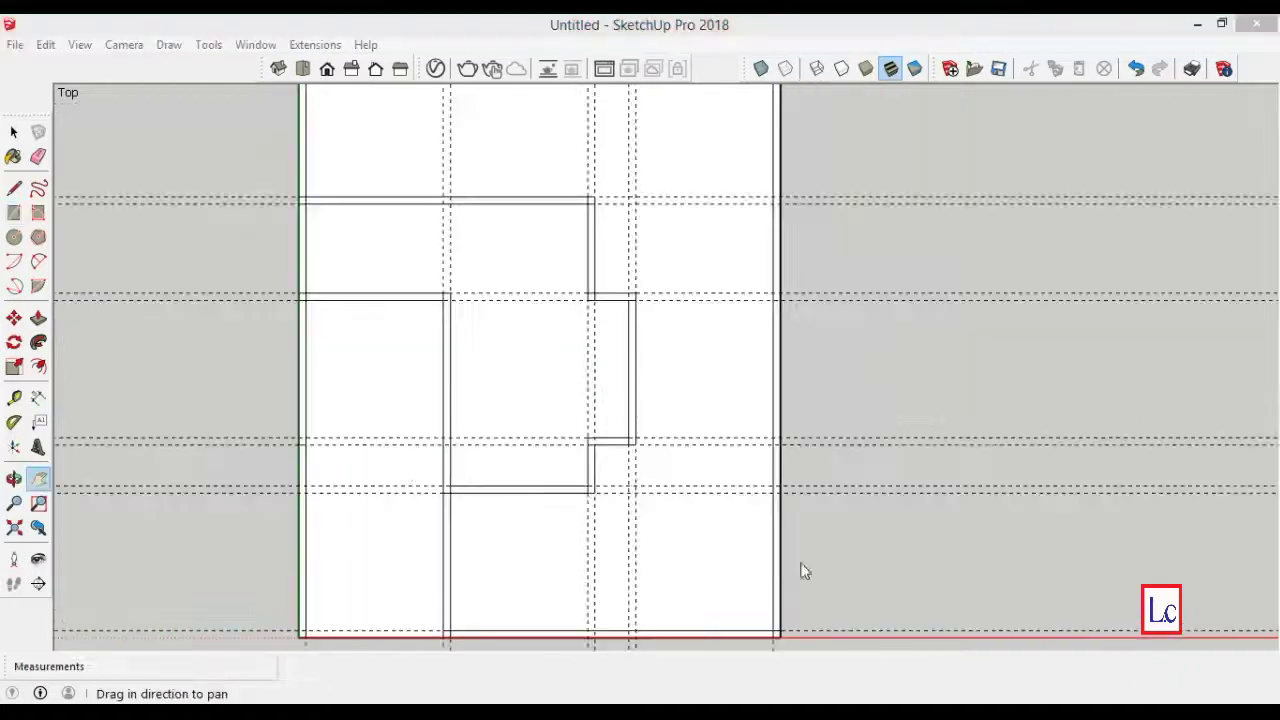
- Place a guide 150 cm from the left edge, then draw a thin strip and a 15 × 315 cm wall
click(14, 397)
click(298, 273)
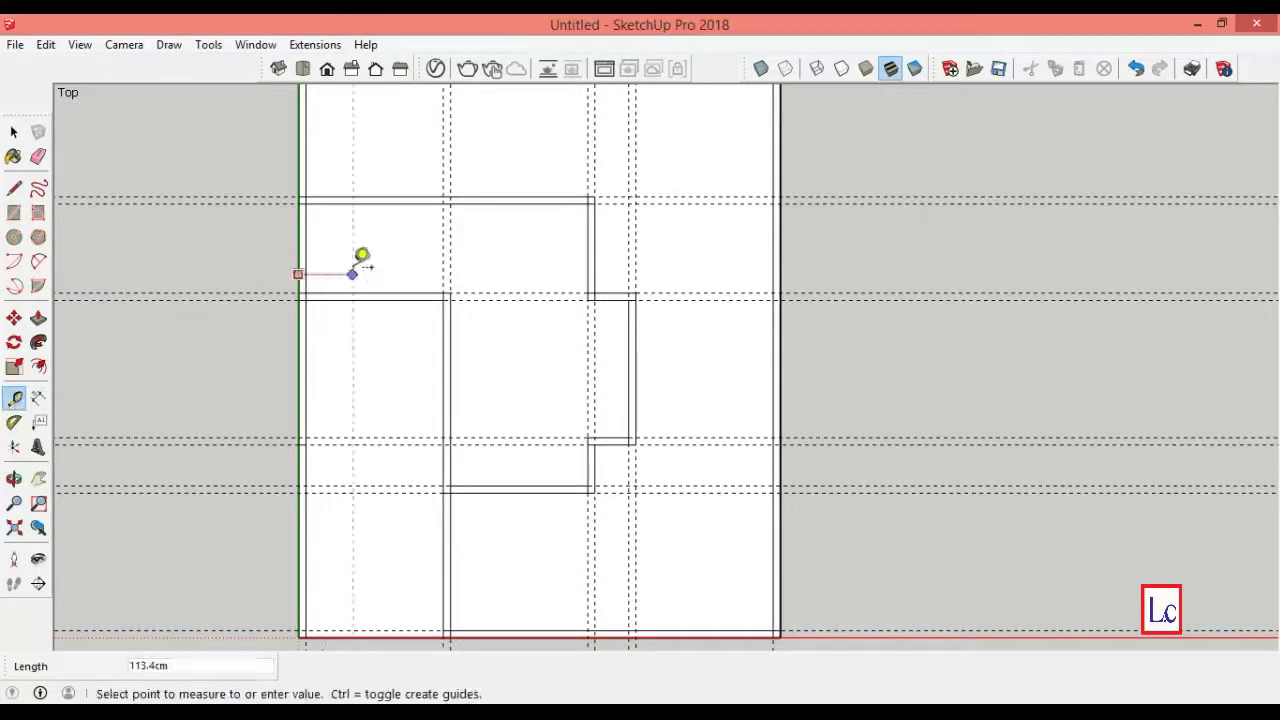
key(Return)
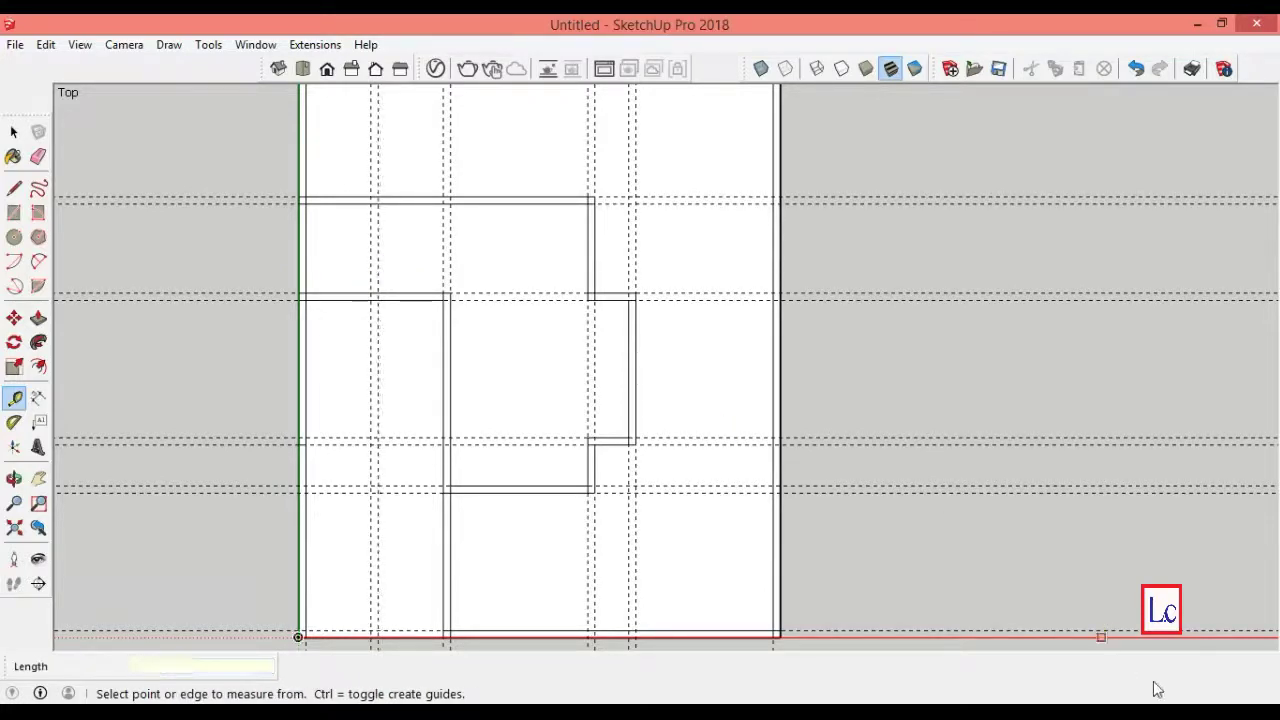
key(r)
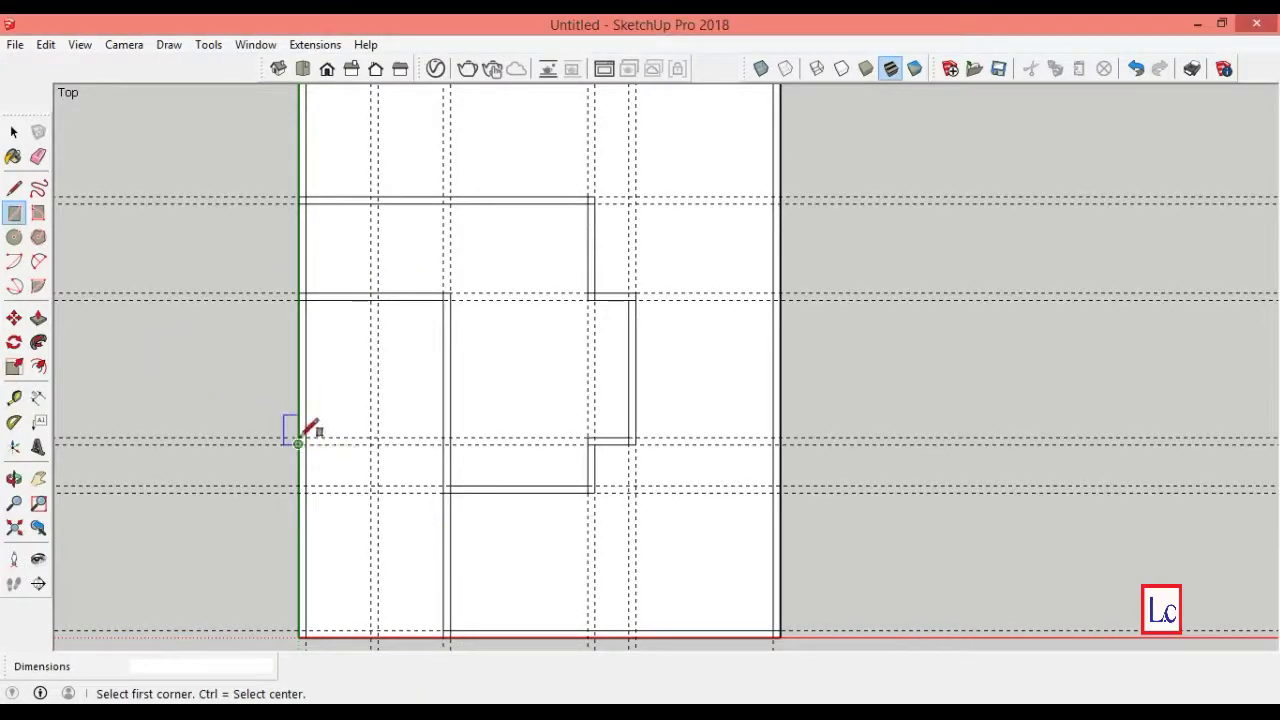
click(299, 440)
click(451, 440)
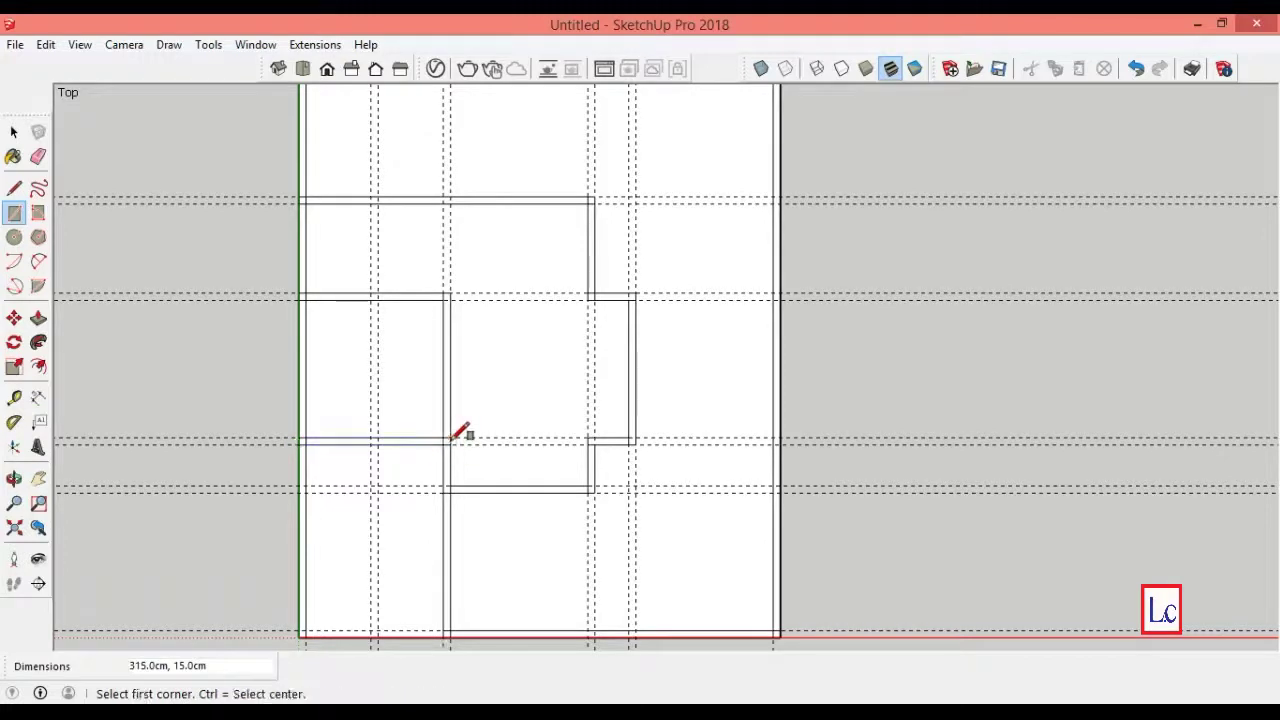
click(372, 297)
click(378, 440)
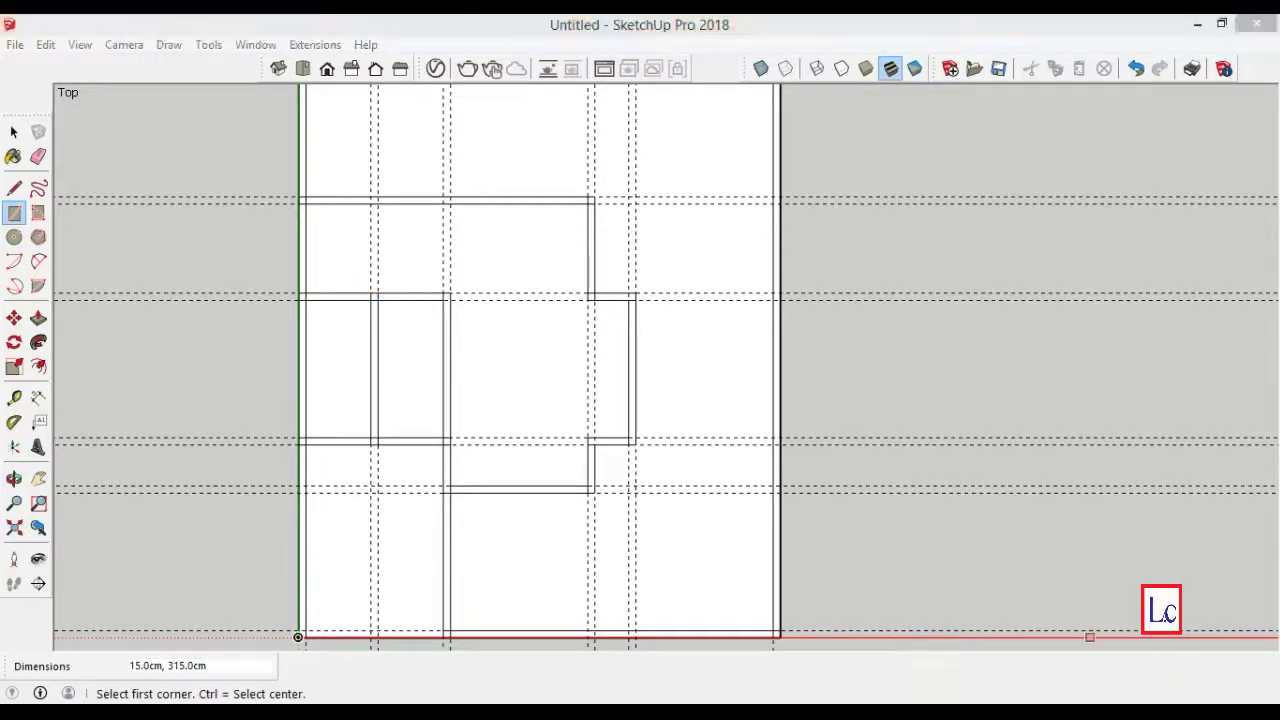
- Add guides 50 cm from the top room's corner and 100 cm from the wall's end
click(14, 397)
click(594, 178)
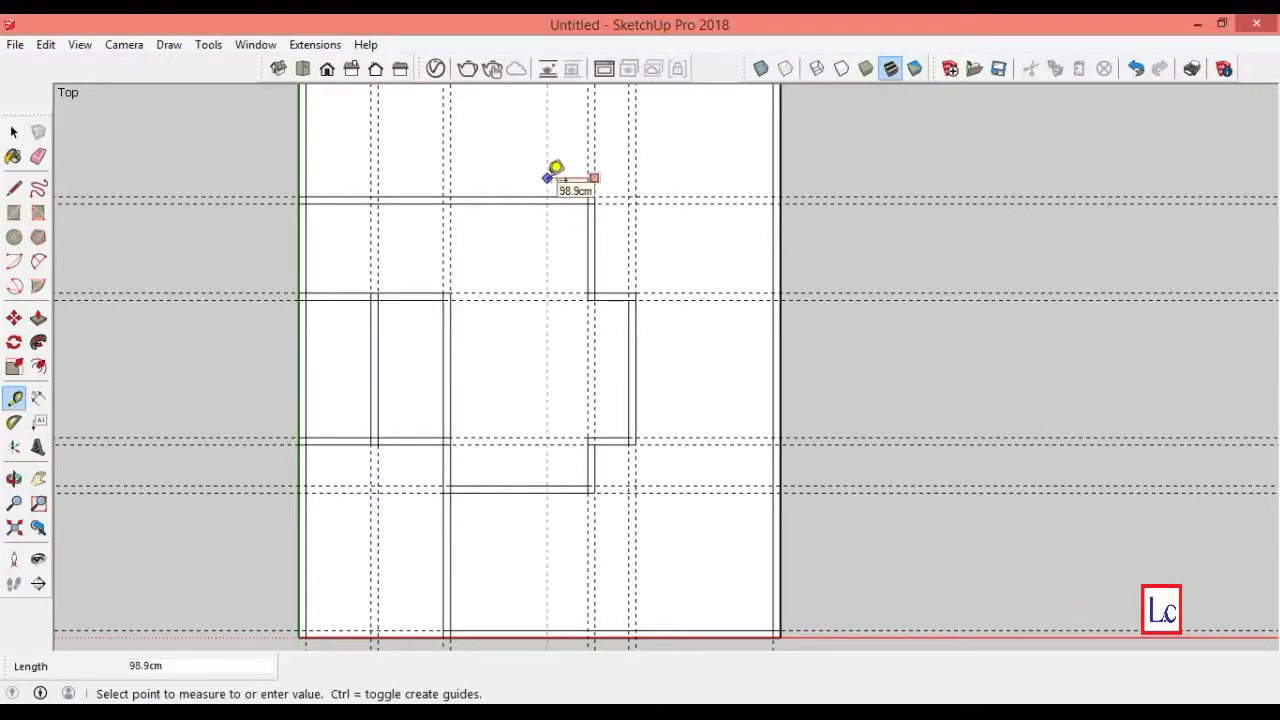
text(50)
key(Return)
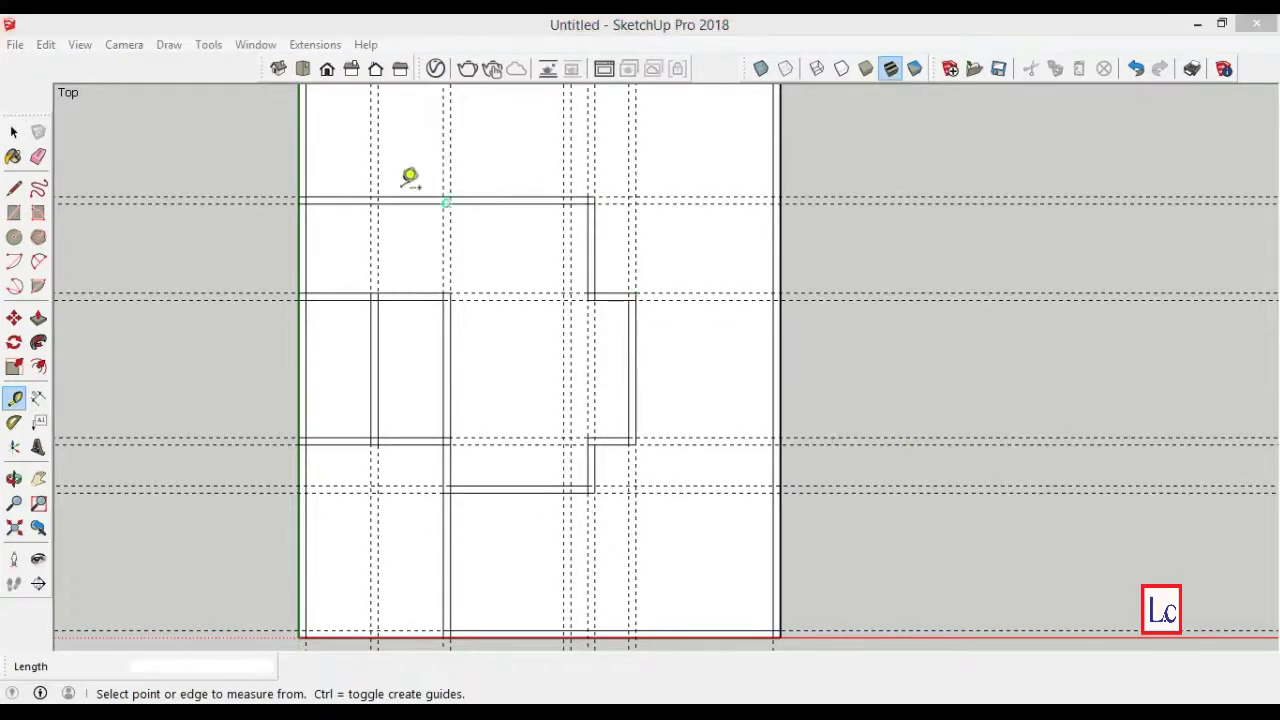
click(370, 172)
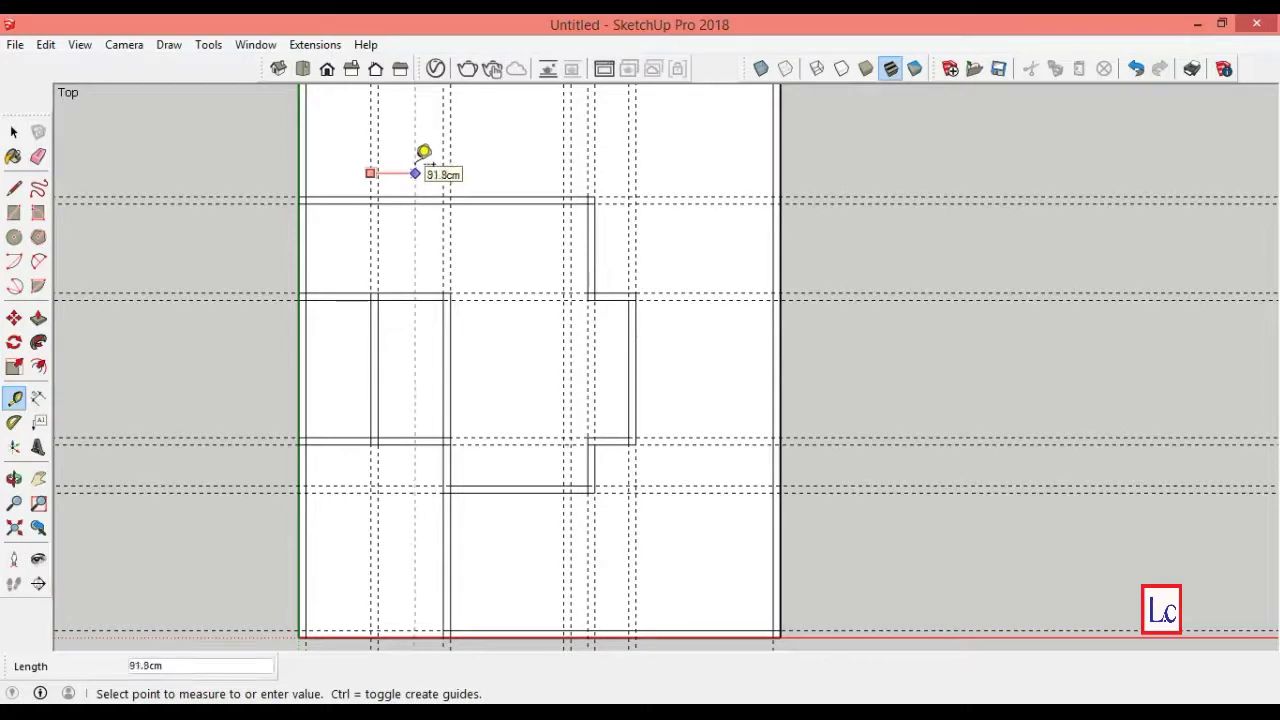
key(Return)
click(419, 160)
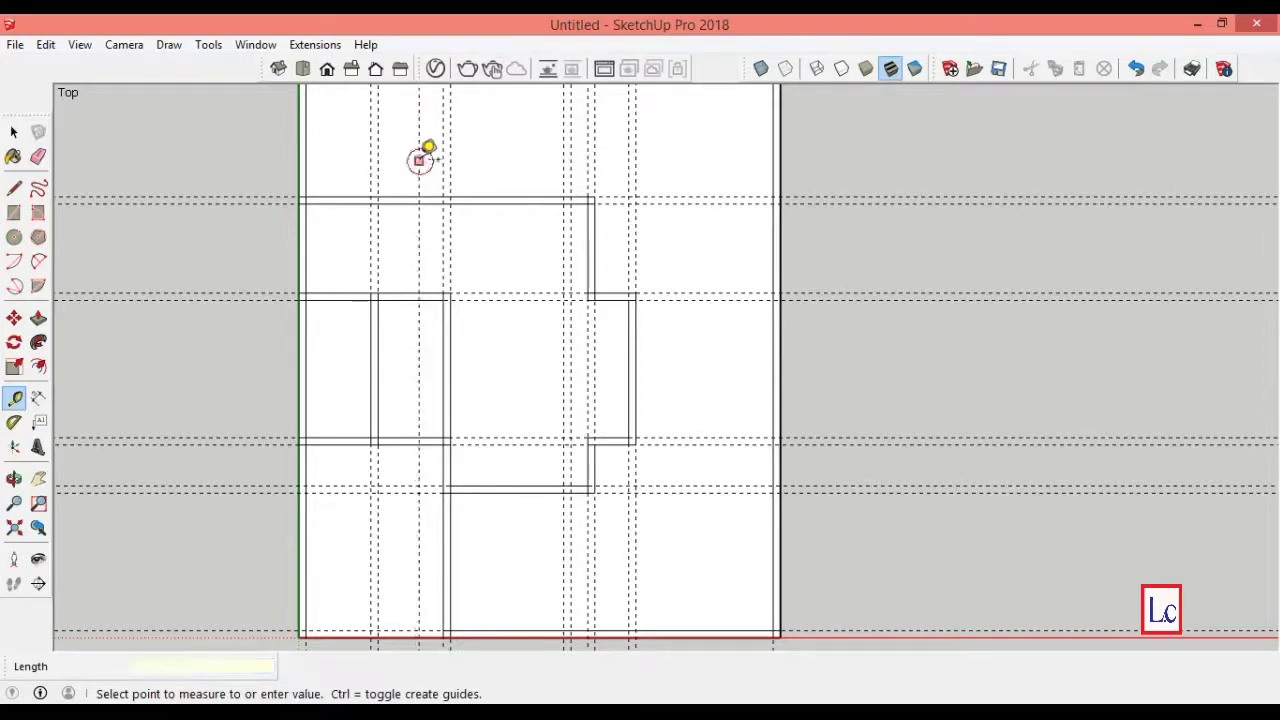
key(Escape)
shift+middle_drag(394, 399, 394, 443)
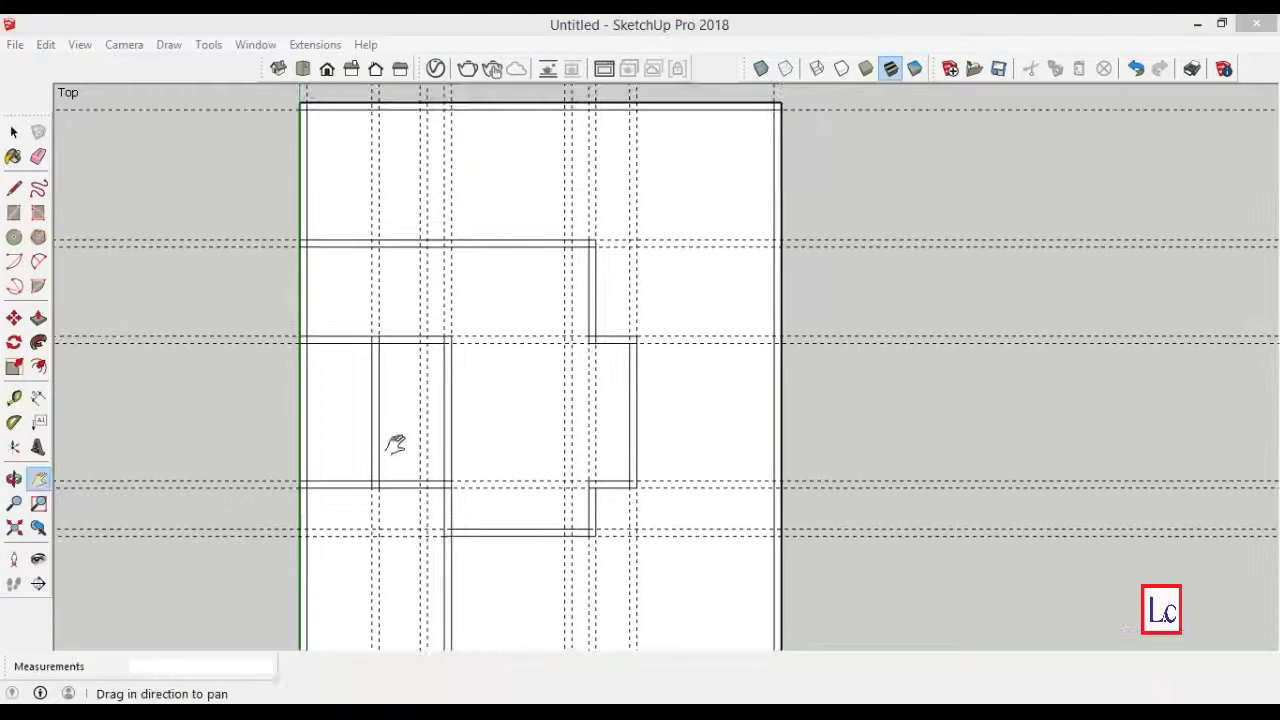
- Draw two 15 × 300 cm wall strips in the upper rooms
click(18, 217)
click(420, 104)
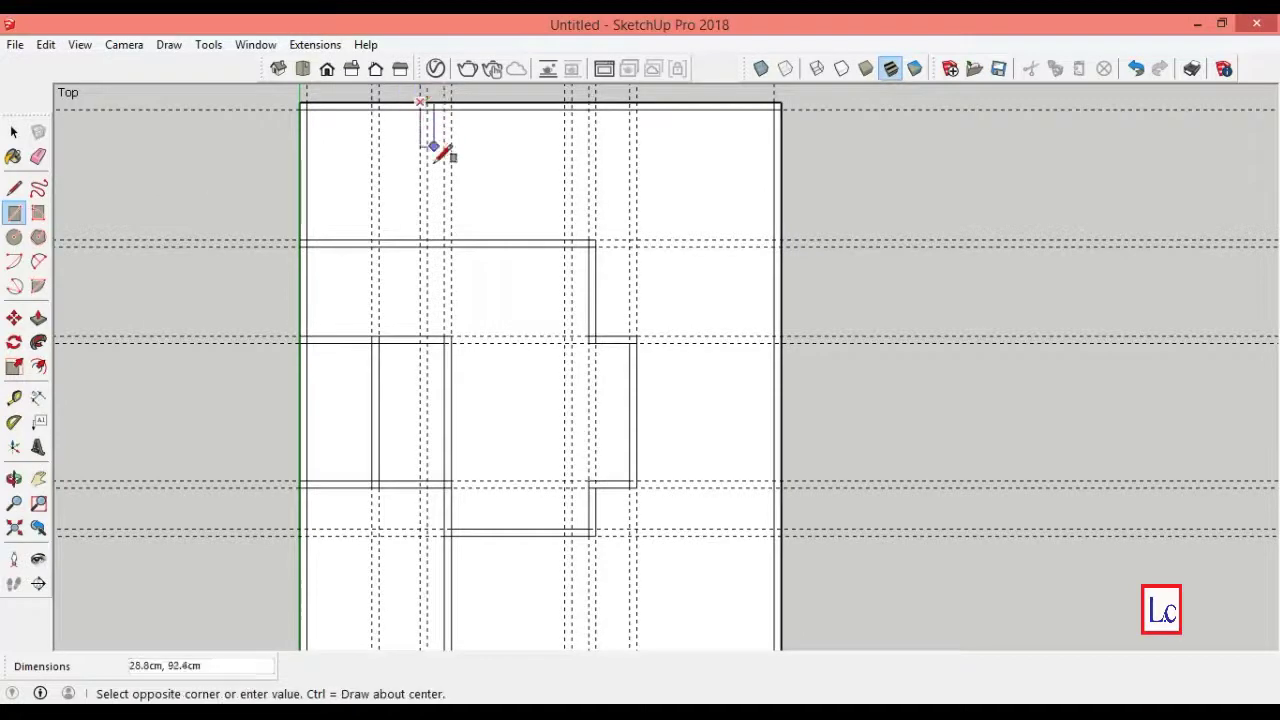
click(427, 245)
click(565, 104)
click(572, 245)
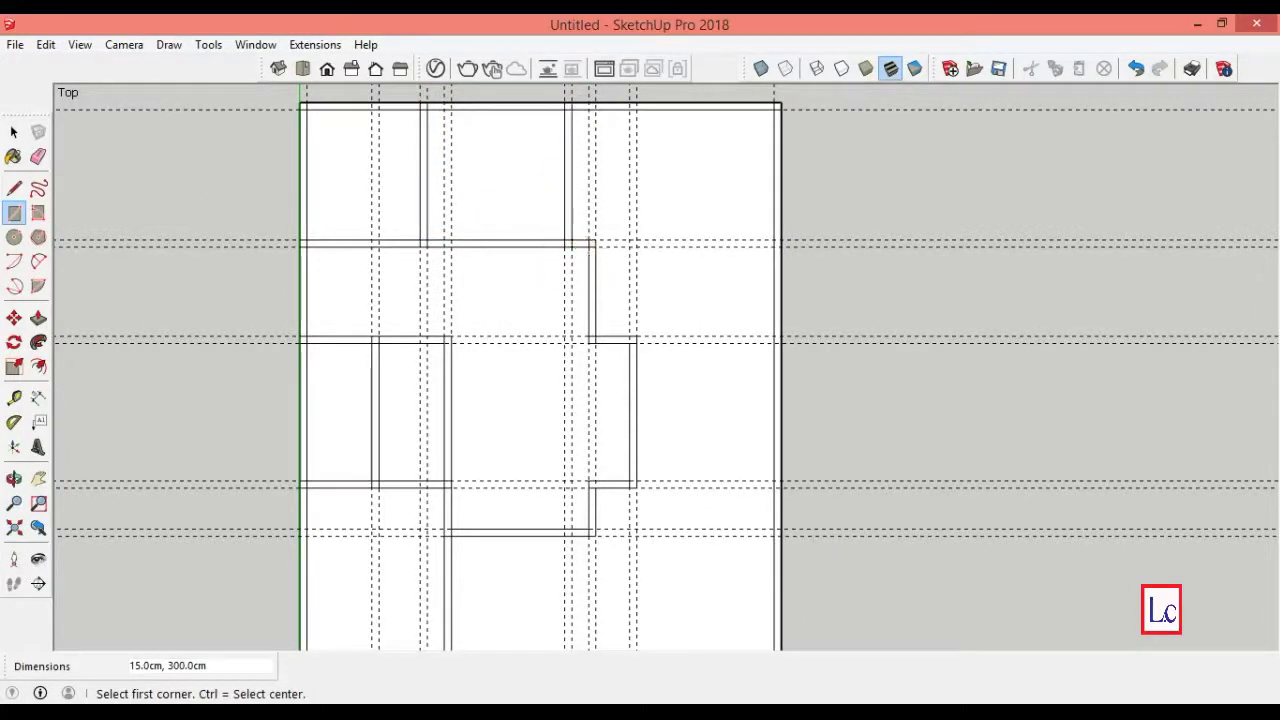
- Place a guide 100 cm out and draw the 215 × 200 cm room on the right
key(t)
click(636, 292)
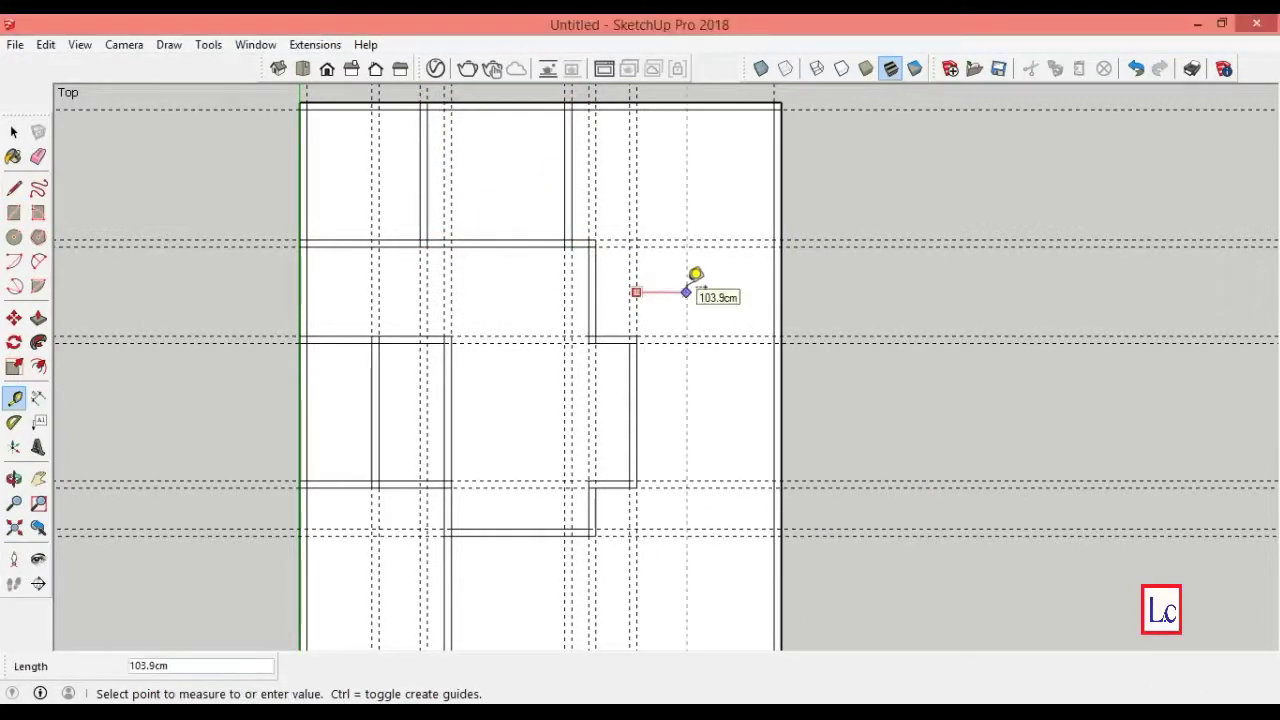
key(Return)
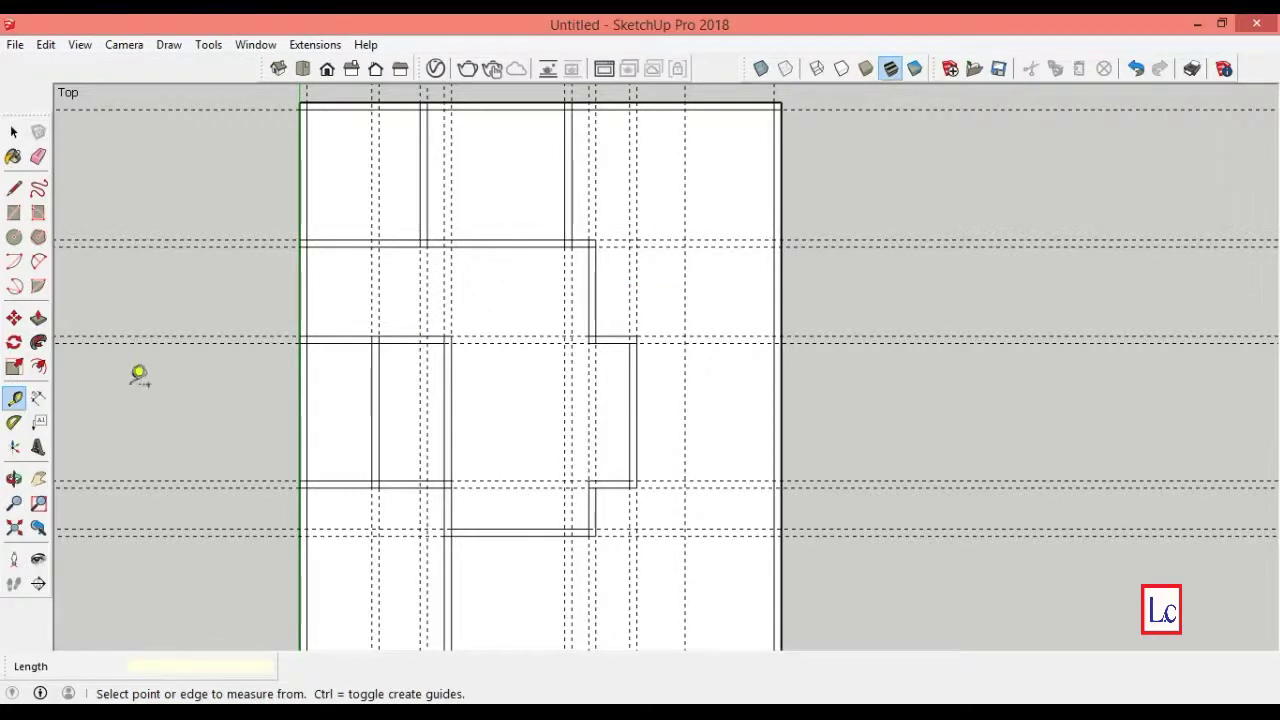
click(14, 212)
click(588, 342)
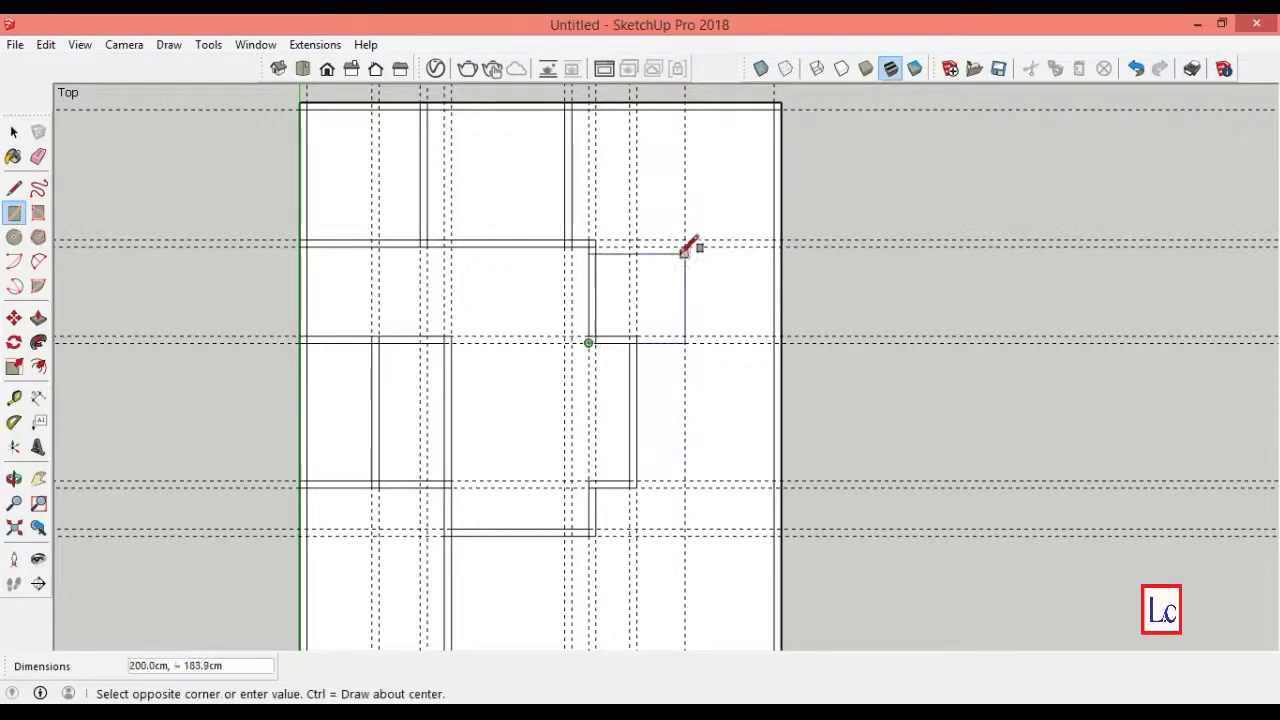
click(685, 241)
- Draw the 315 × 100 cm bottom rectangle and fit the whole plan in view
key(t)
click(14, 212)
click(443, 531)
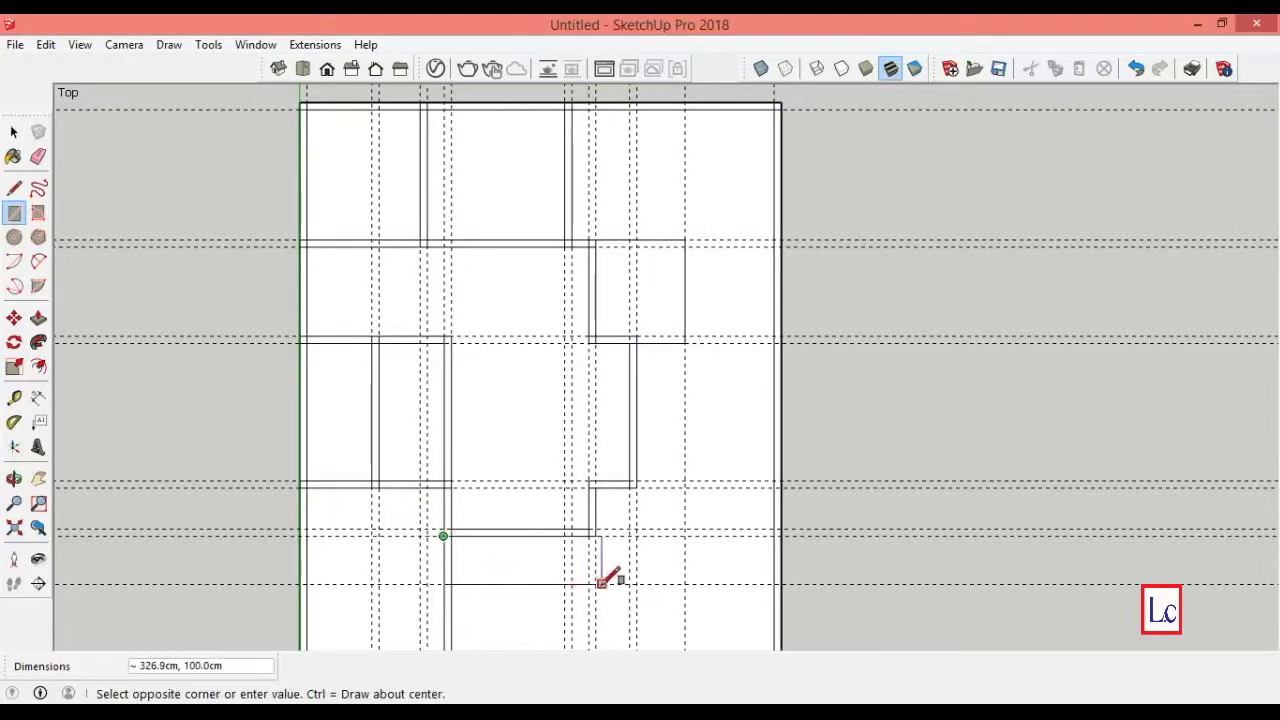
click(595, 584)
key(shift+z)
click(38, 156)
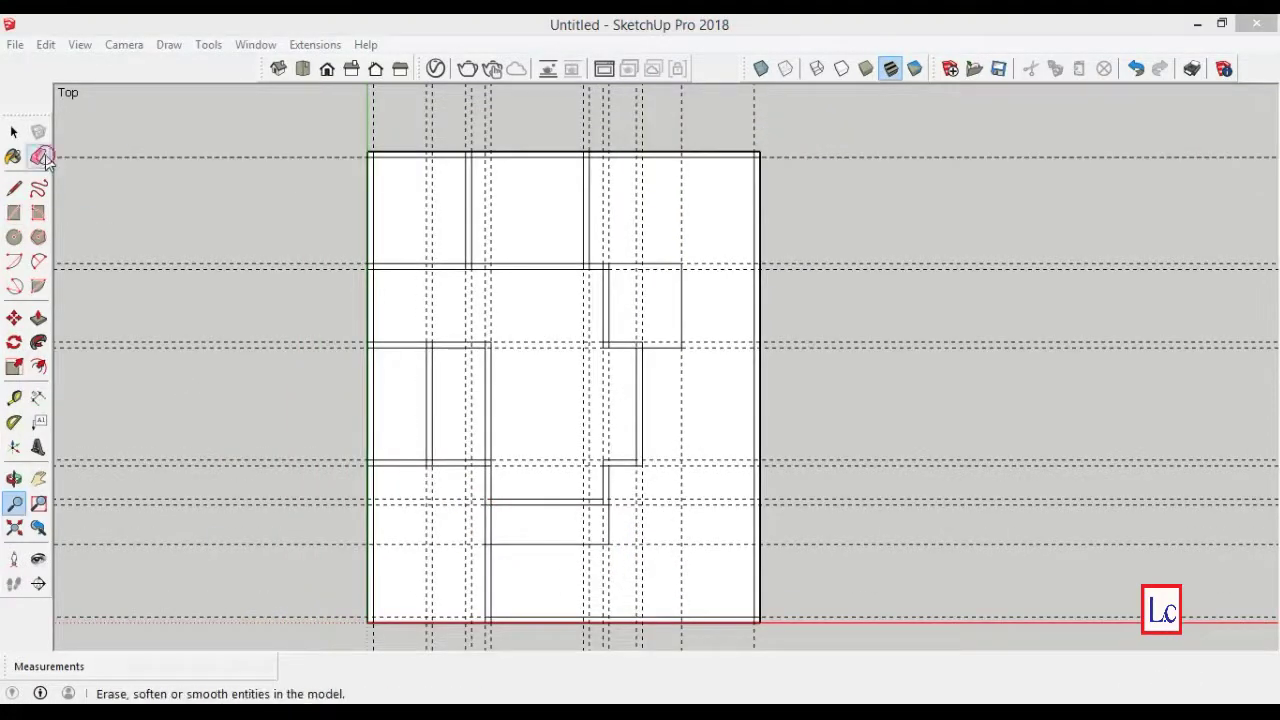
- Erase the left and right vertical guides and all horizontal guides, leaving only the wall outlines
drag(378, 642, 490, 646)
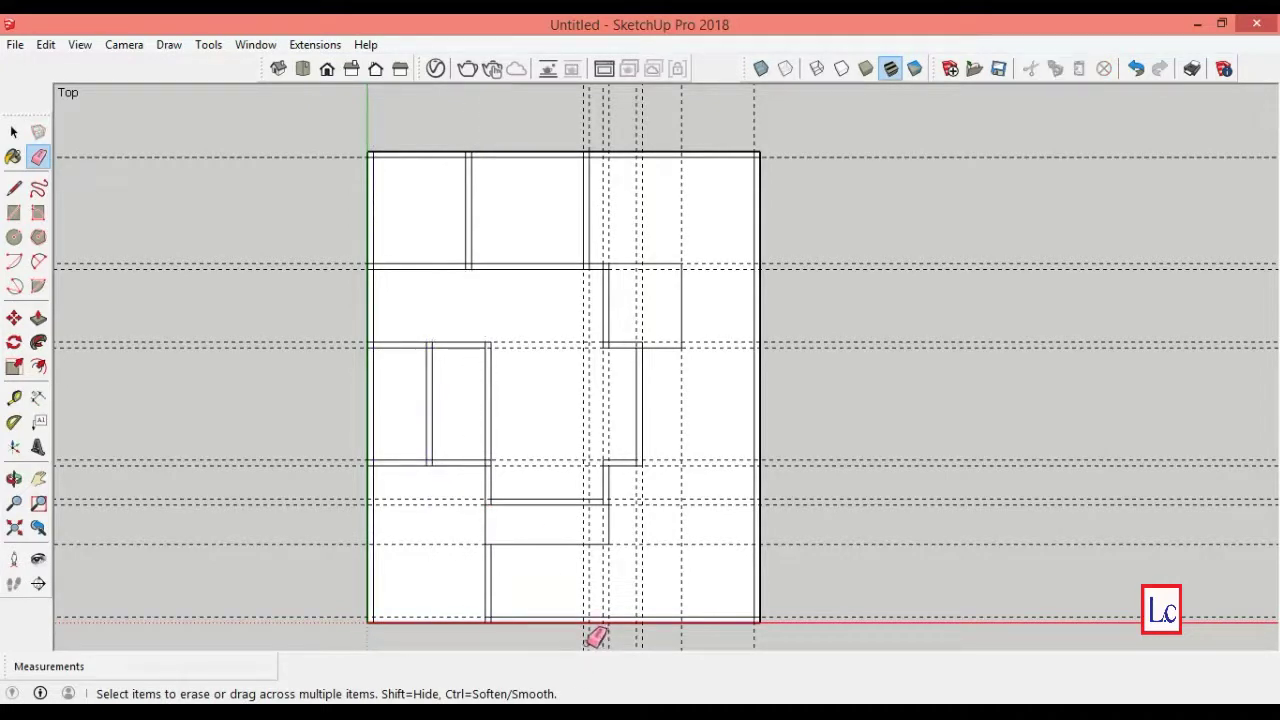
drag(621, 641, 788, 636)
drag(826, 448, 843, 131)
mouse_move(914, 474)
mouse_down()
mouse_move(940, 500)
mouse_move(934, 245)
mouse_up()
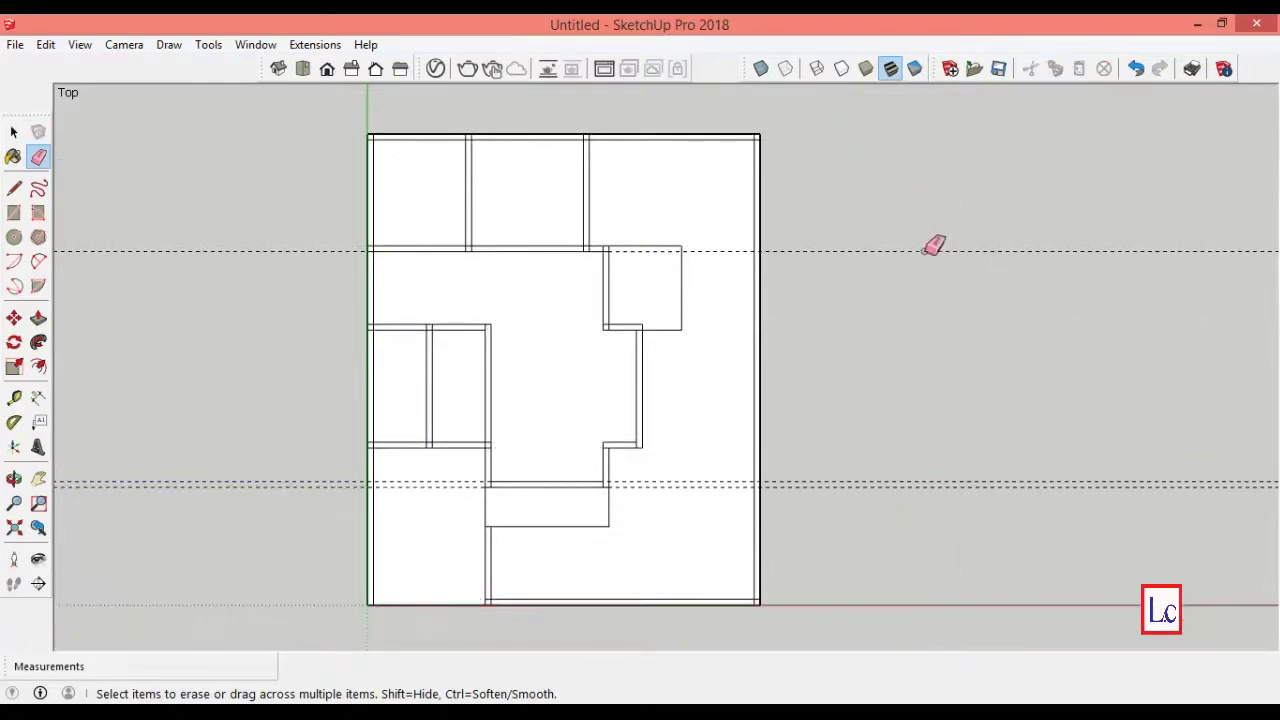
click(947, 487)
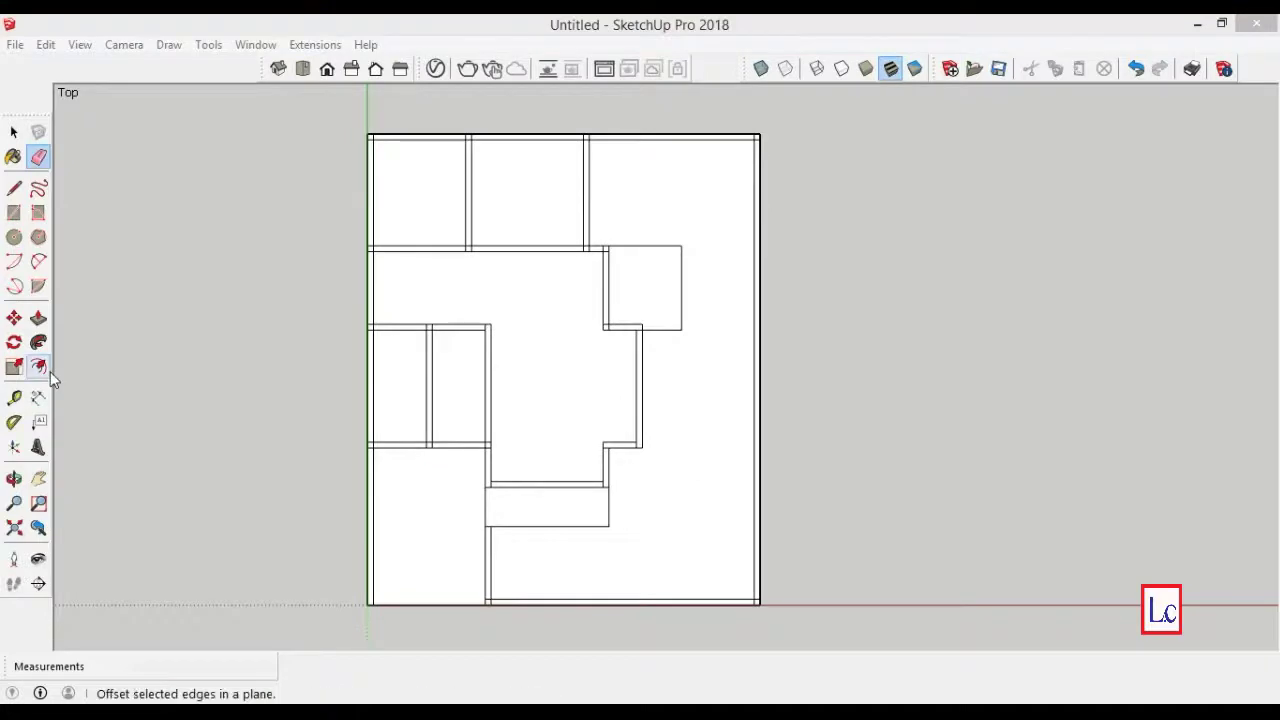
click(14, 397)
click(581, 248)
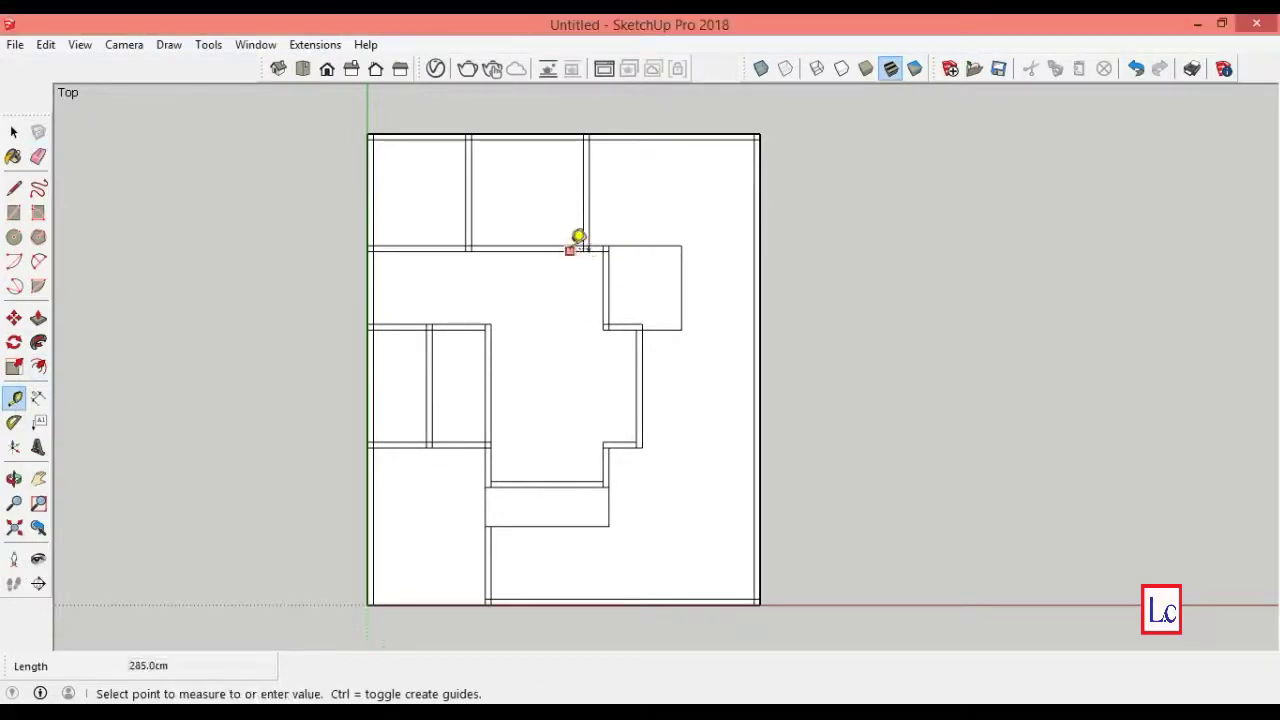
- Place a guide 15 cm from the top wall and draw a 200 × 15 cm wall strip along it
text(15)
key(Return)
click(586, 246)
click(609, 242)
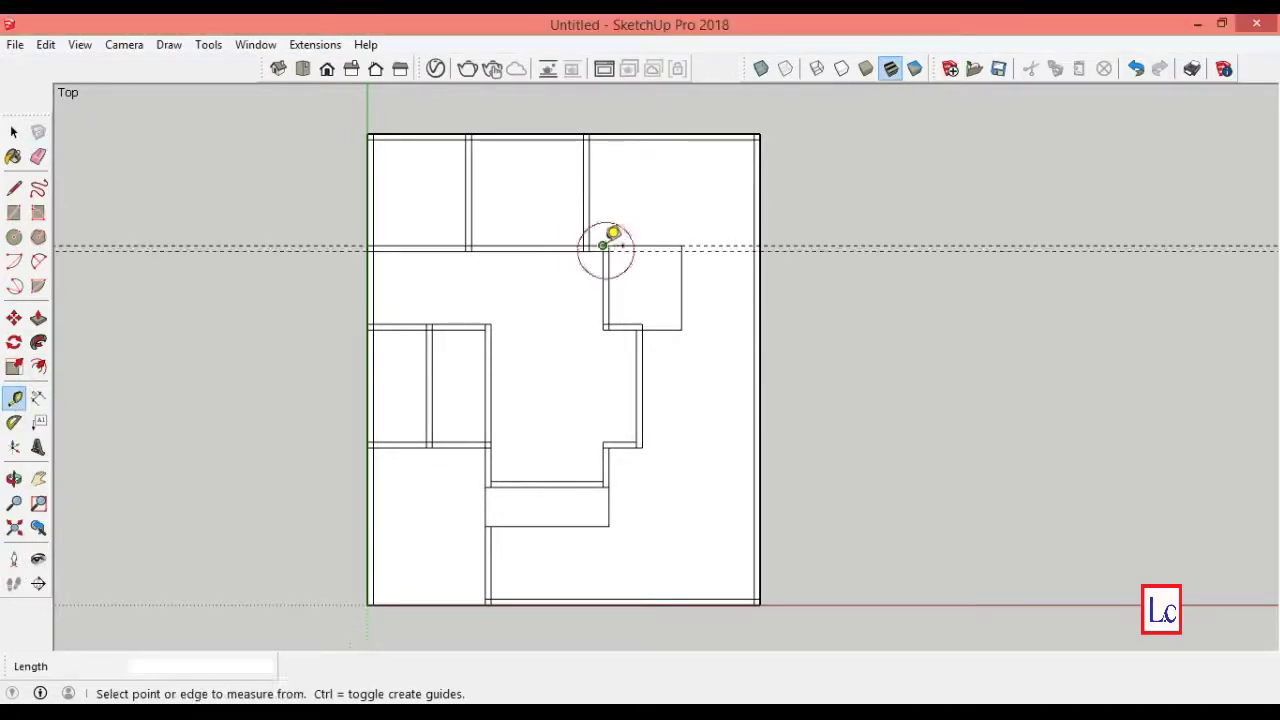
click(14, 212)
click(682, 246)
click(760, 250)
click(1180, 688)
- Place a vertical guide in the top-left room and start the next wall strip's rectangle
click(14, 397)
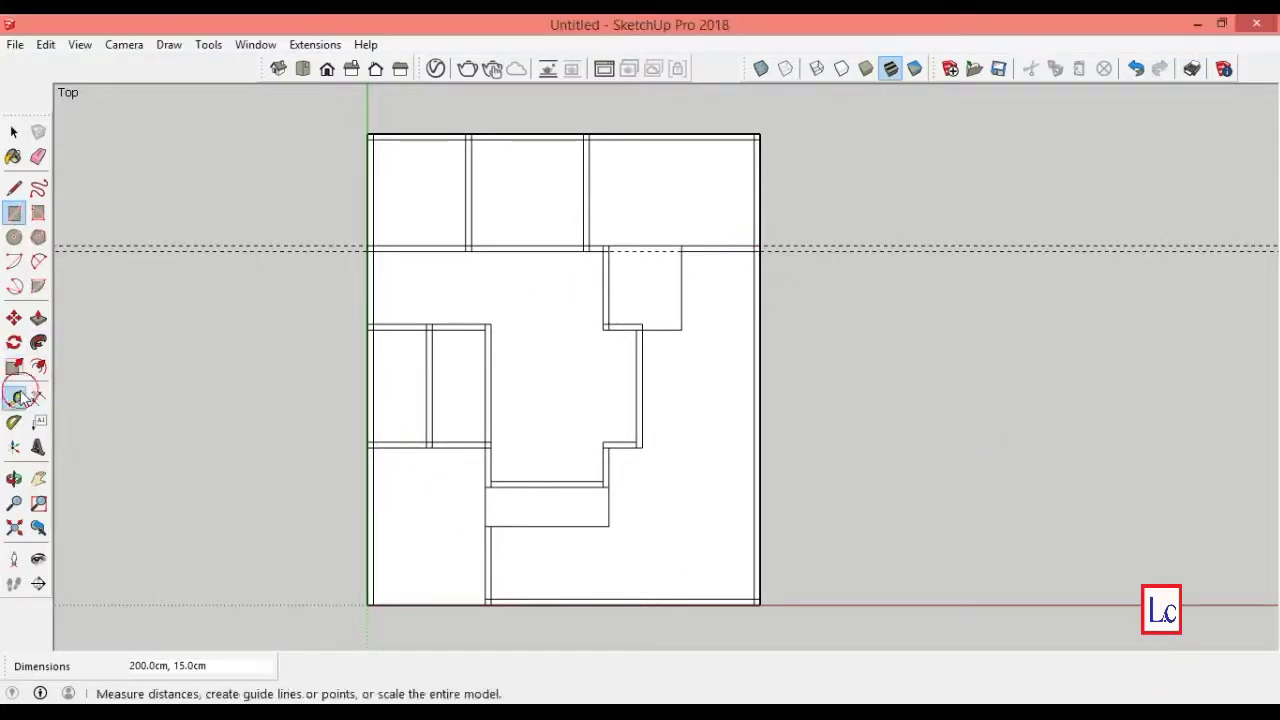
click(471, 216)
click(426, 332)
key(r)
click(426, 139)
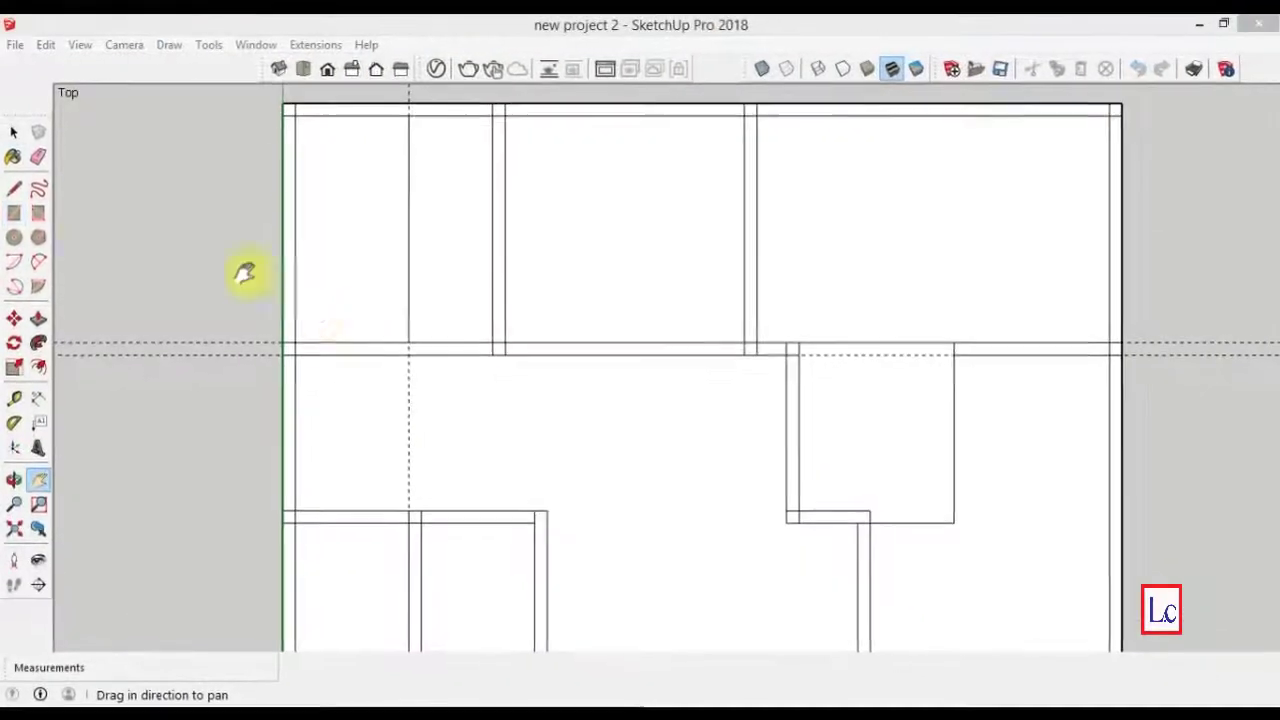
- Erase the guide, the overlapping wall edges and the short stub at the left and top junctions
click(38, 157)
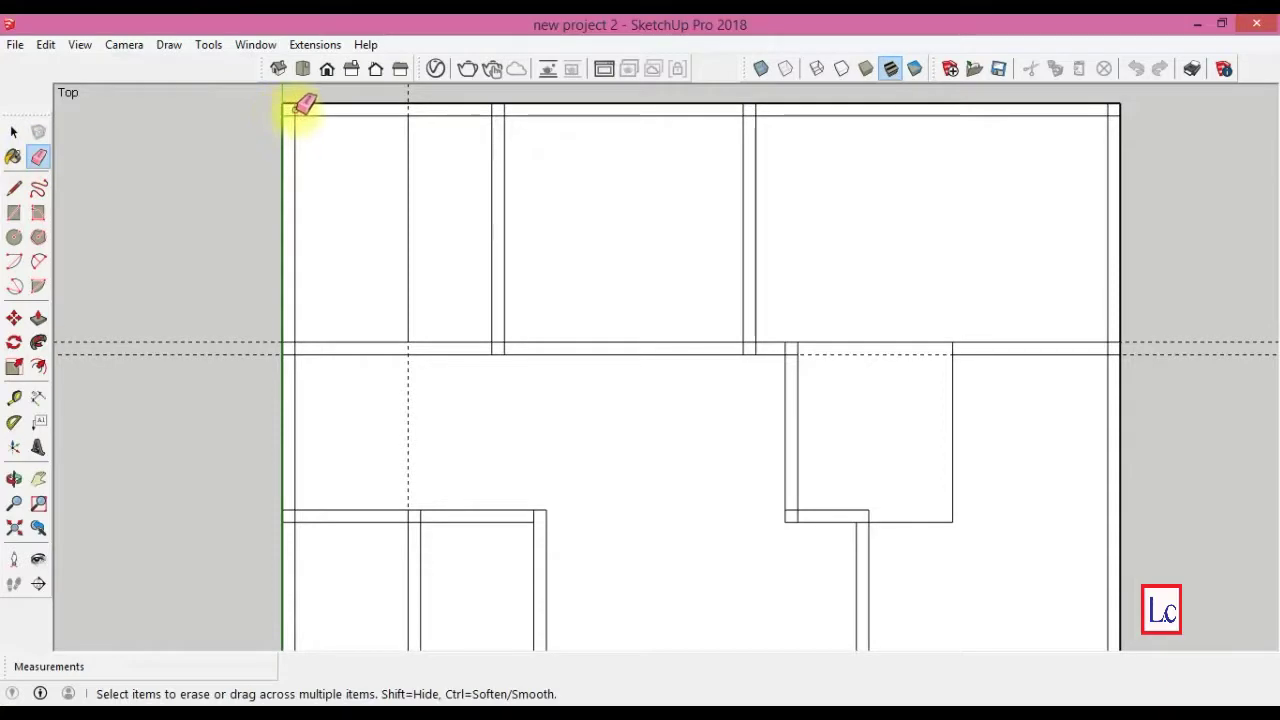
click(290, 352)
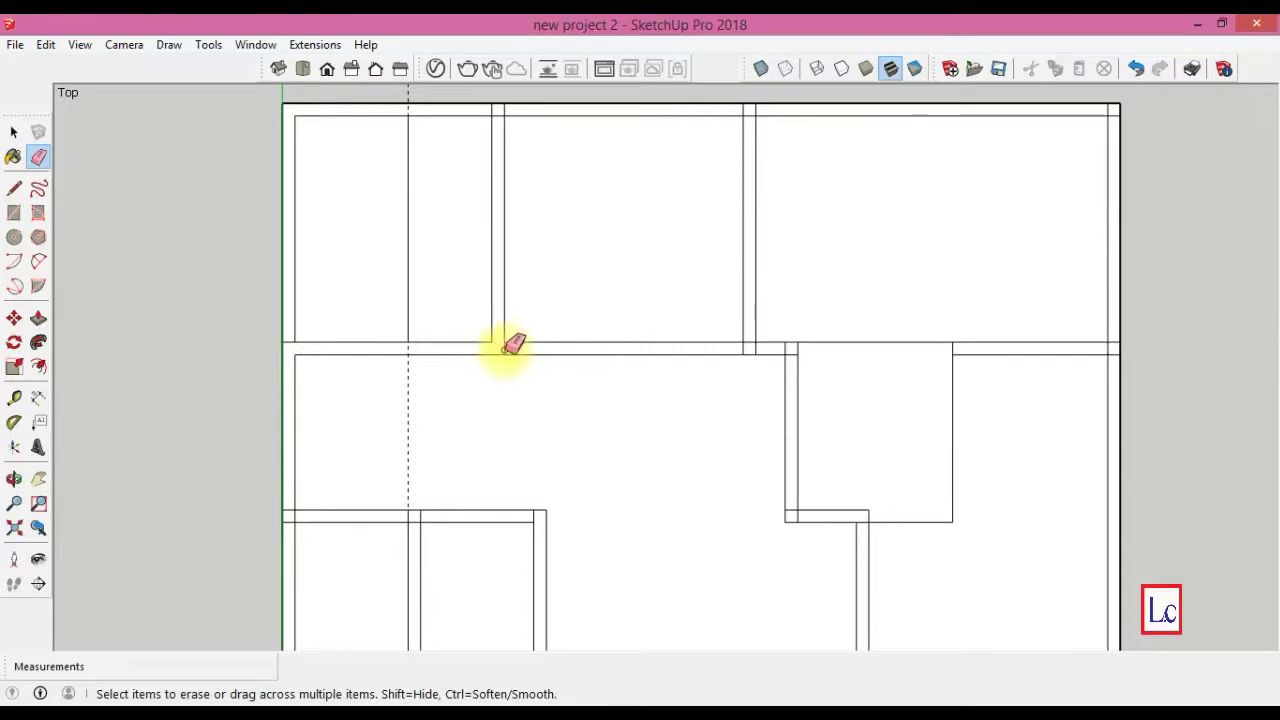
drag(414, 374, 449, 400)
click(507, 108)
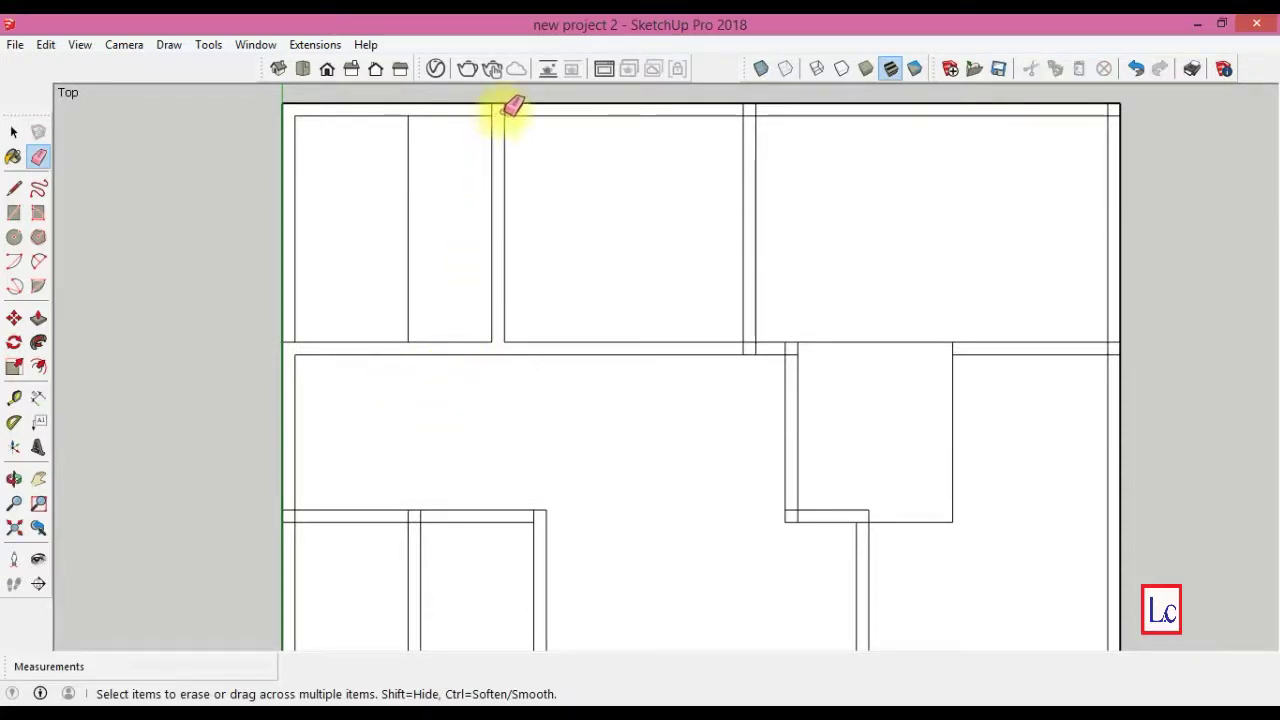
click(748, 108)
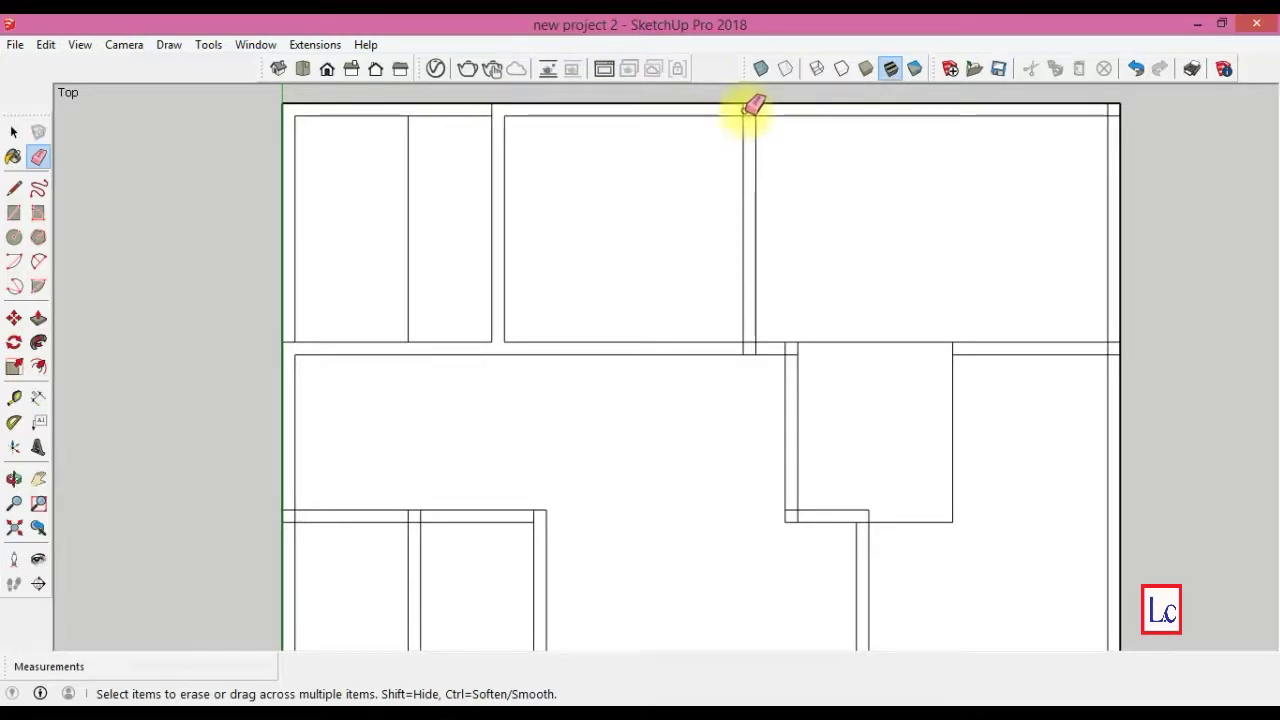
- Erase the edges at the right-wall and corridor junctions so the room opens into the corridor
click(750, 350)
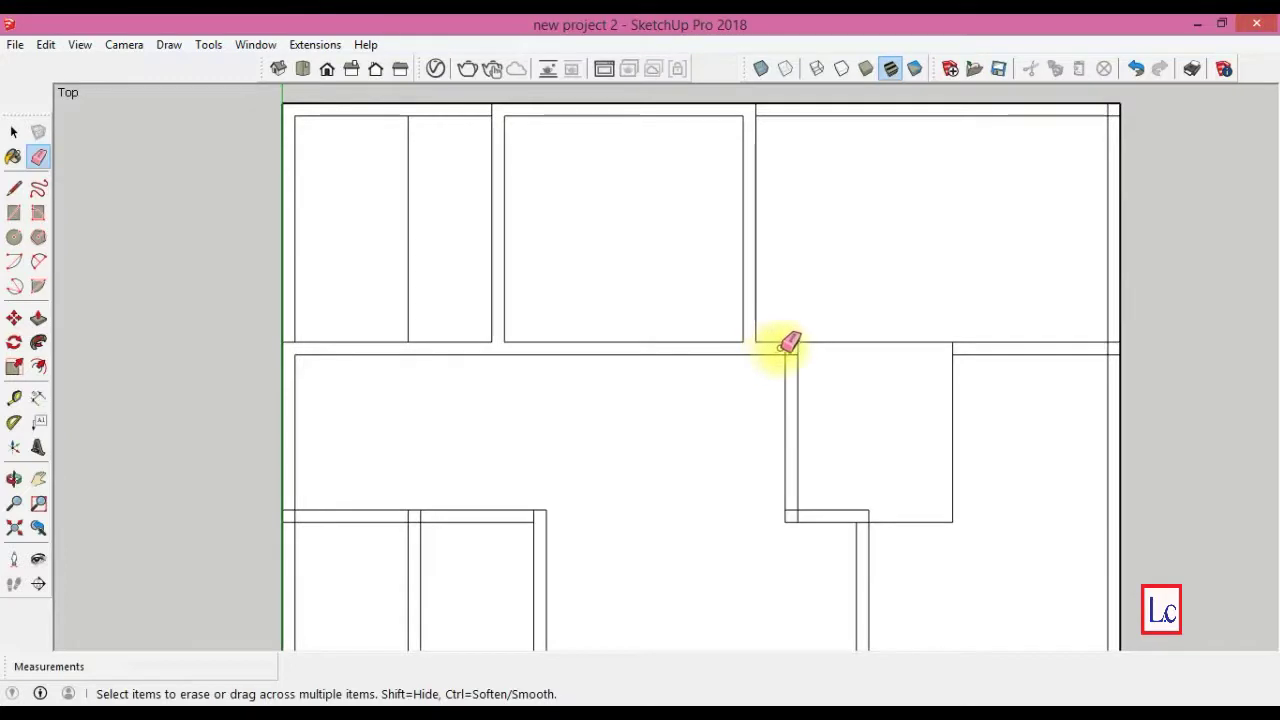
click(793, 355)
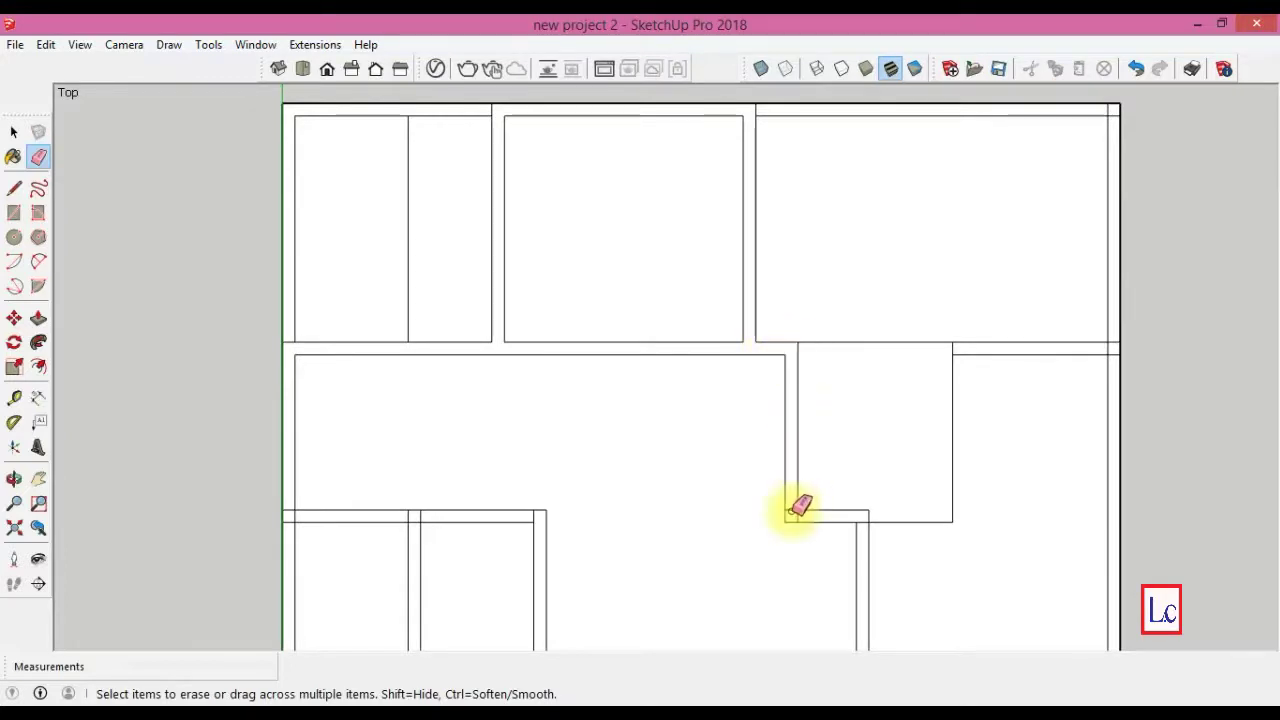
drag(808, 510, 865, 512)
click(863, 521)
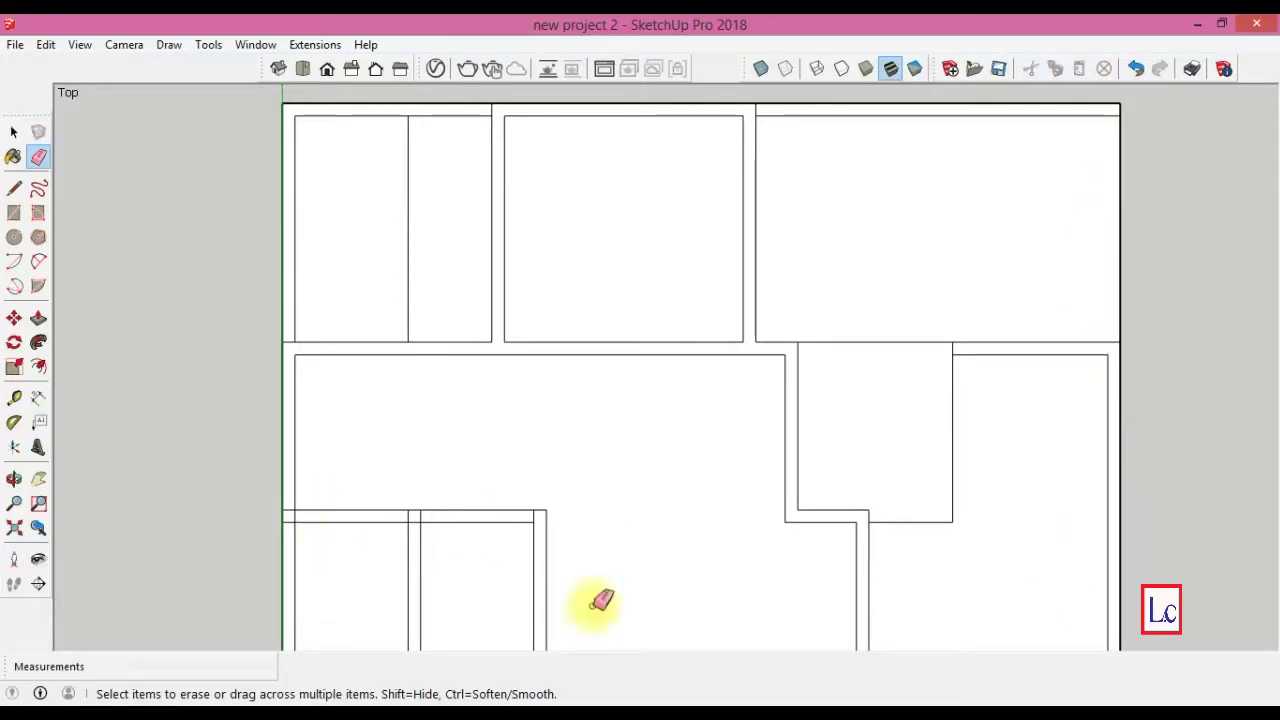
click(14, 212)
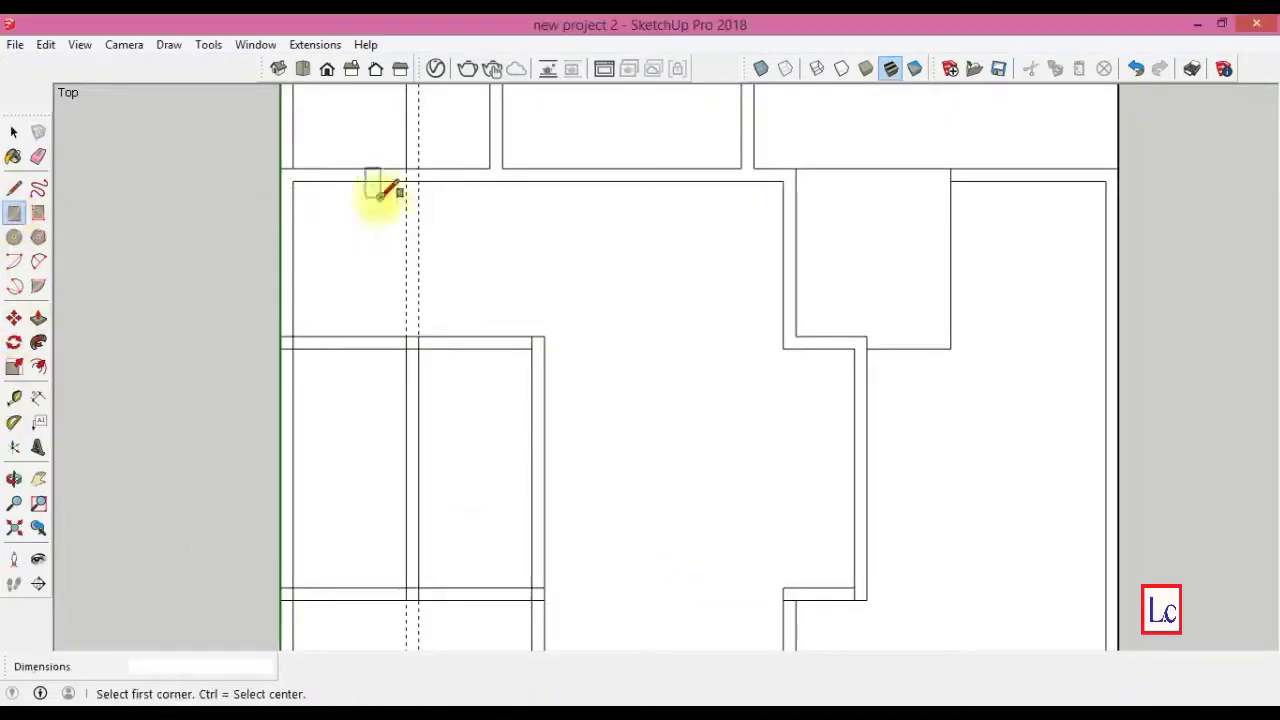
- Draw a thin partition wall along the guide in the upper-left room, then erase the guide and leftover stubs
click(408, 183)
click(418, 340)
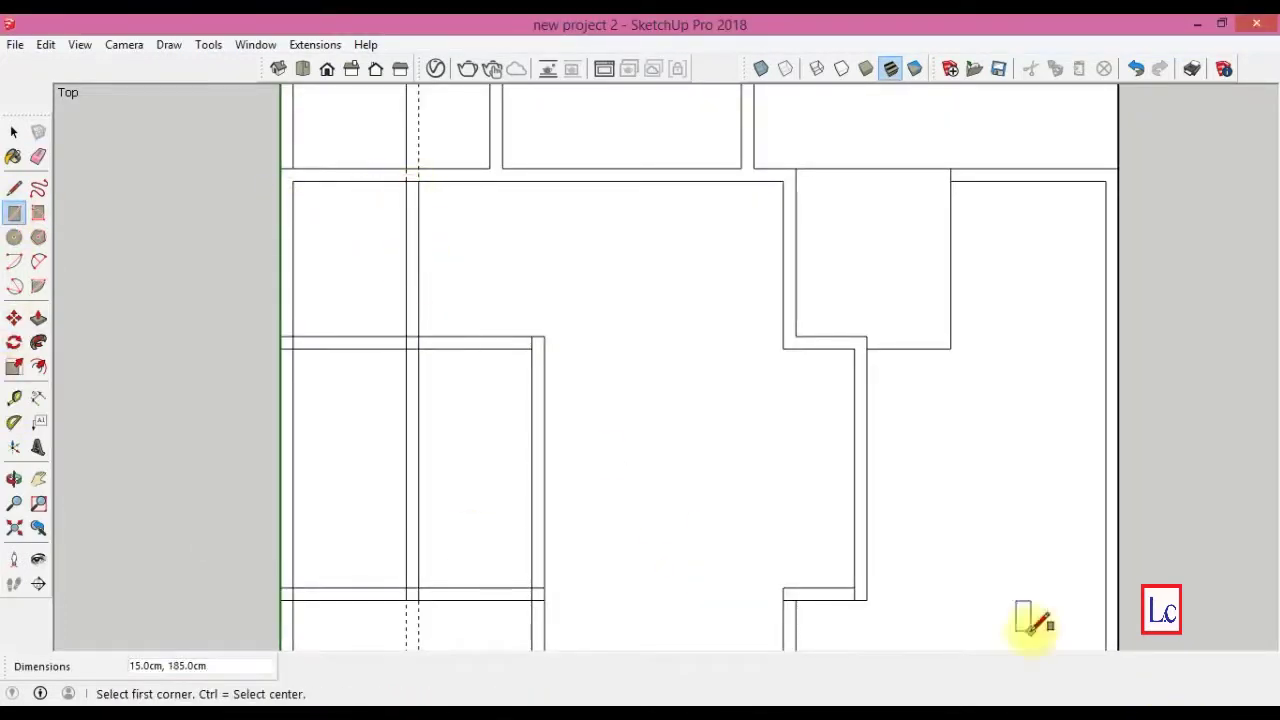
key(e)
drag(411, 448, 415, 345)
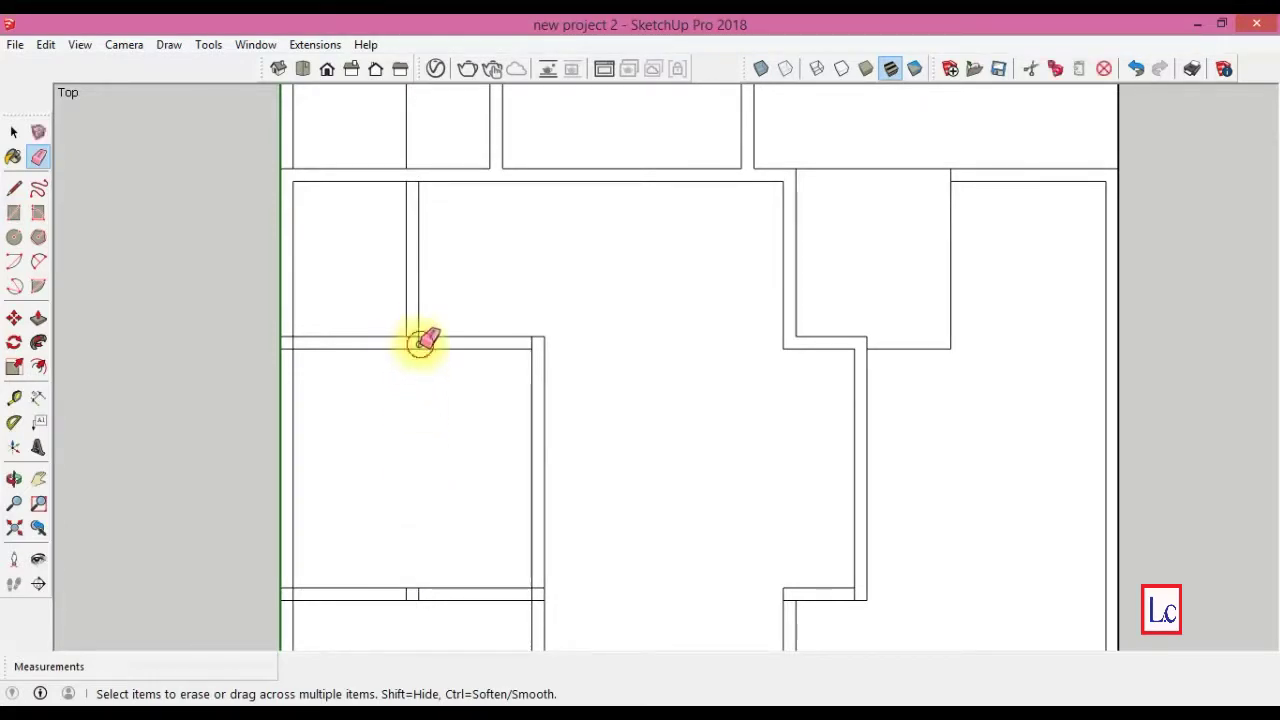
drag(413, 336, 414, 178)
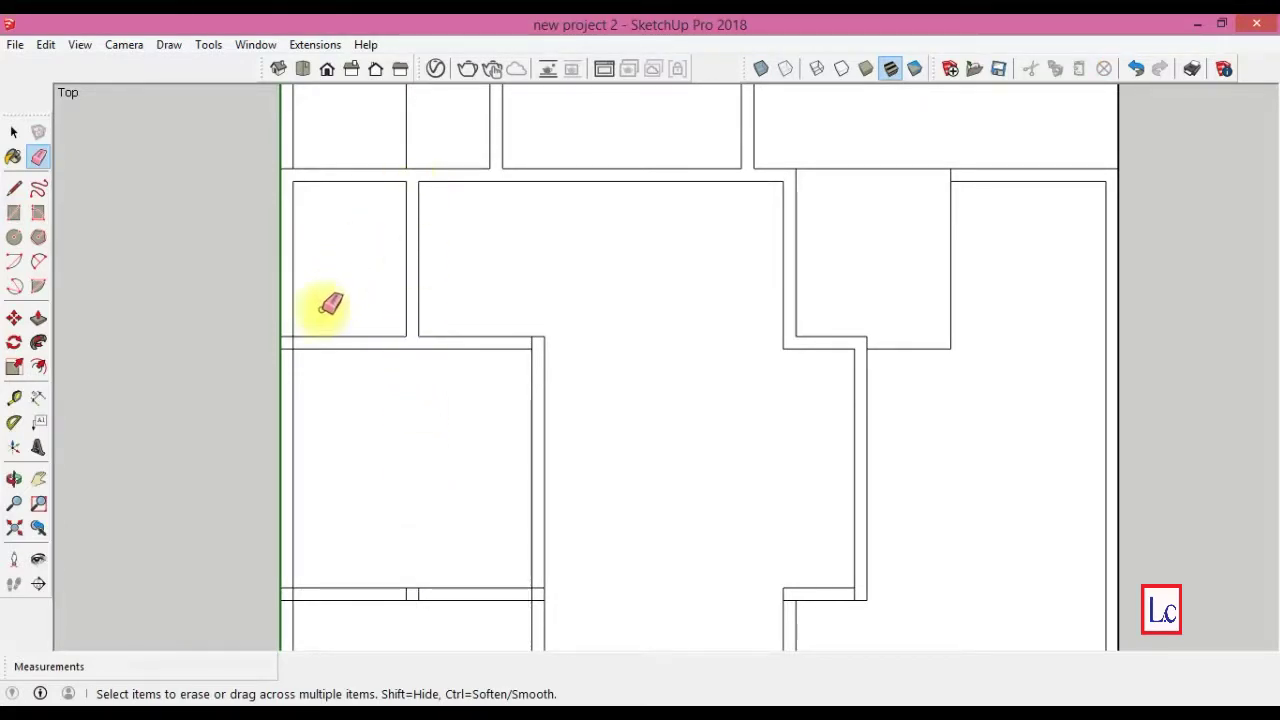
- Erase the stub edges at the left, middle and right wall junctions in the lower half
drag(284, 583, 285, 603)
drag(366, 593, 410, 593)
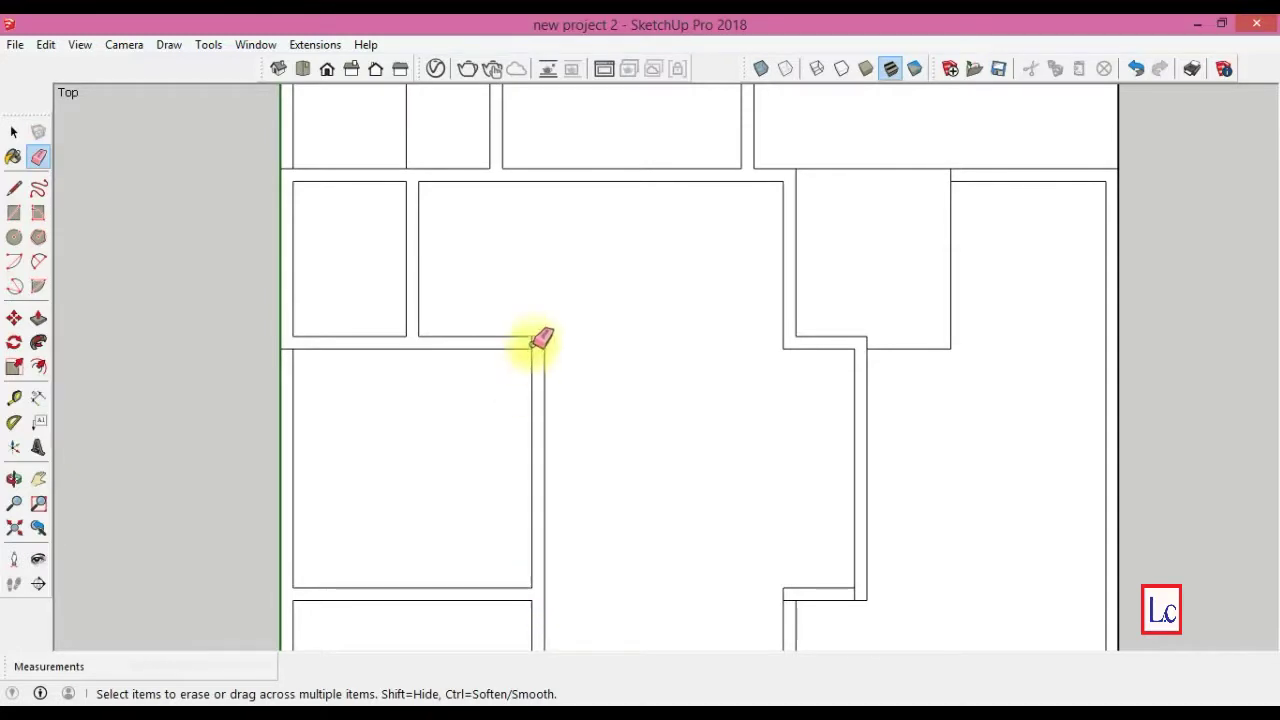
mouse_move(792, 585)
mouse_down()
mouse_move(790, 600)
mouse_move(864, 588)
mouse_up()
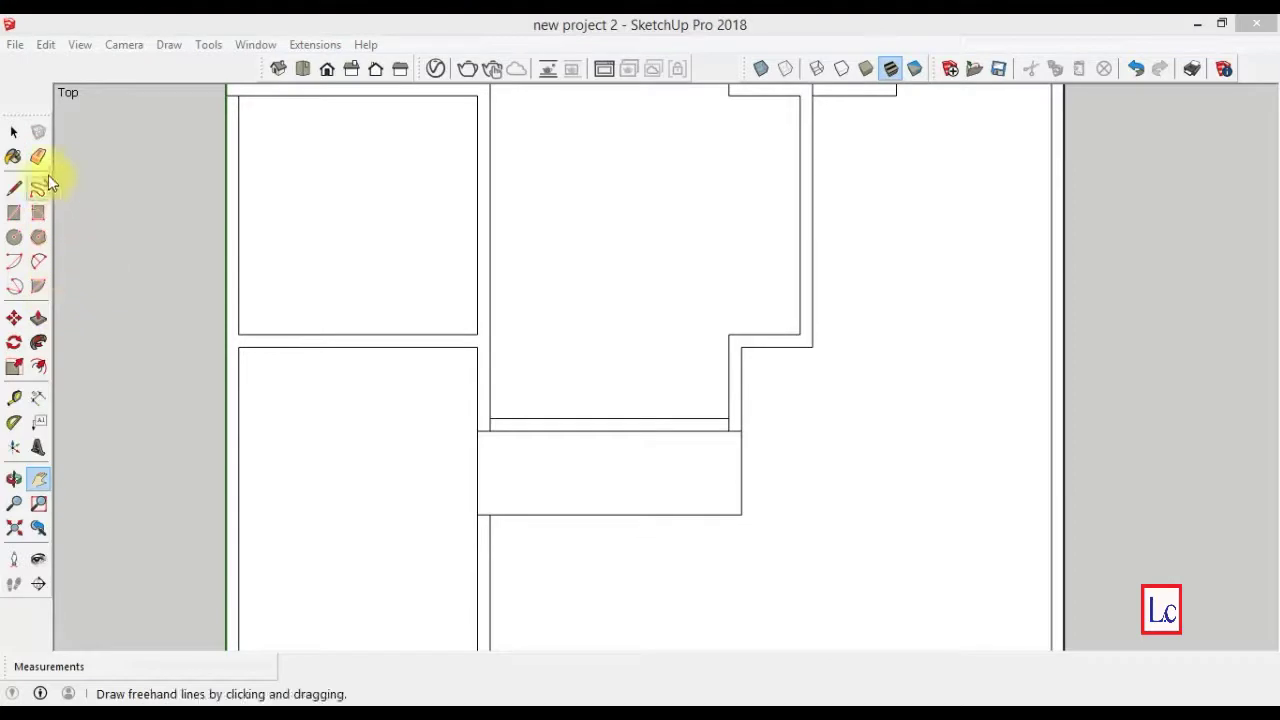
click(38, 157)
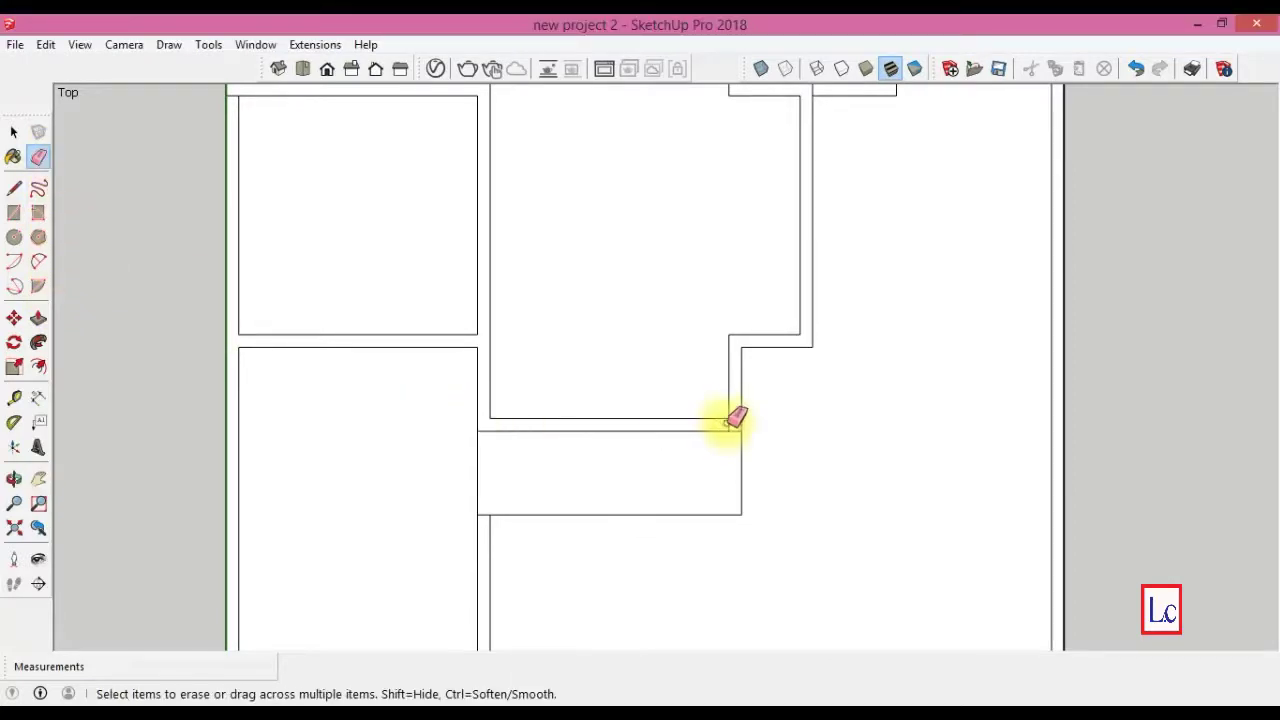
key(h)
drag(638, 714, 623, 666)
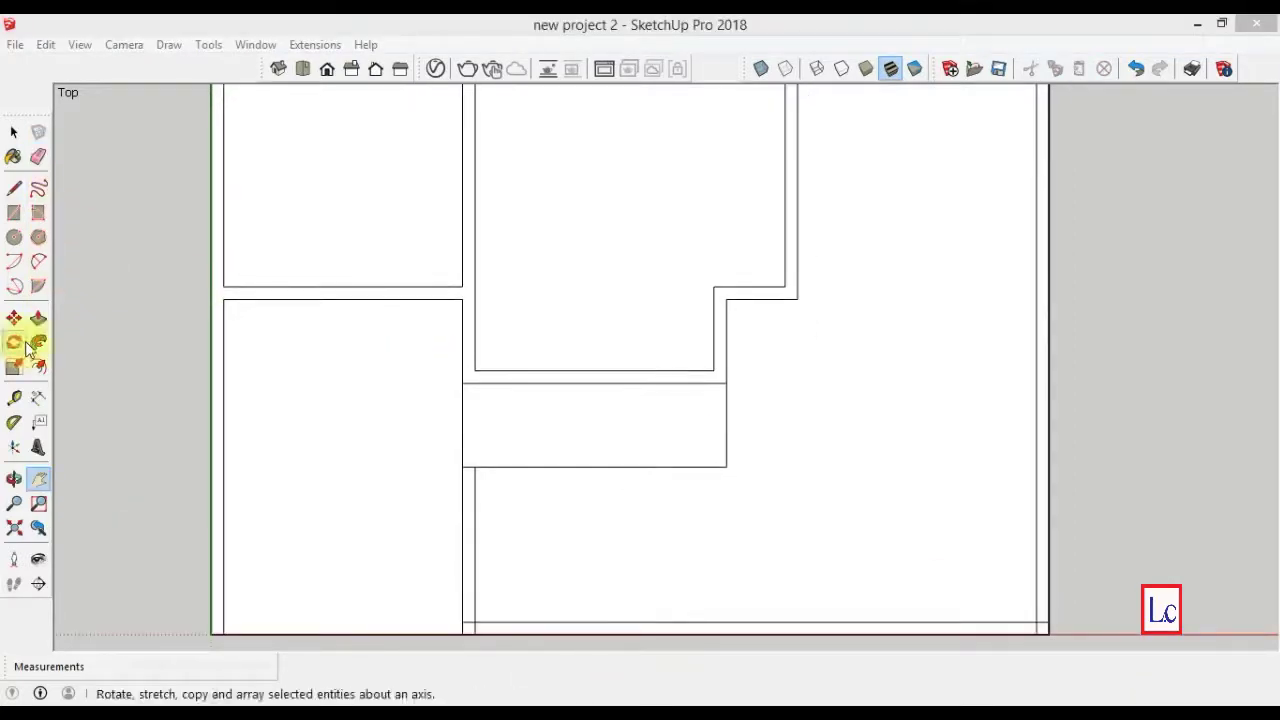
- Place guides 200 cm from the bottom edge and 200 cm from the right wall
click(15, 399)
click(795, 633)
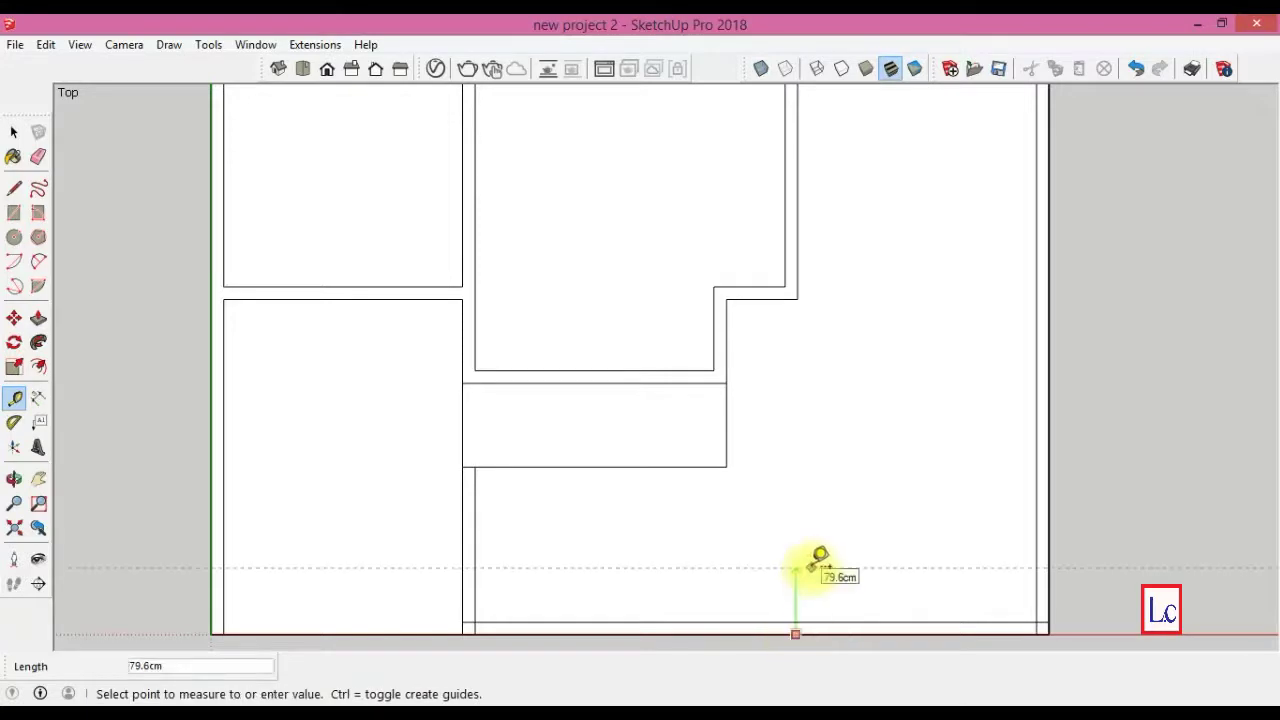
key(ctrl+z)
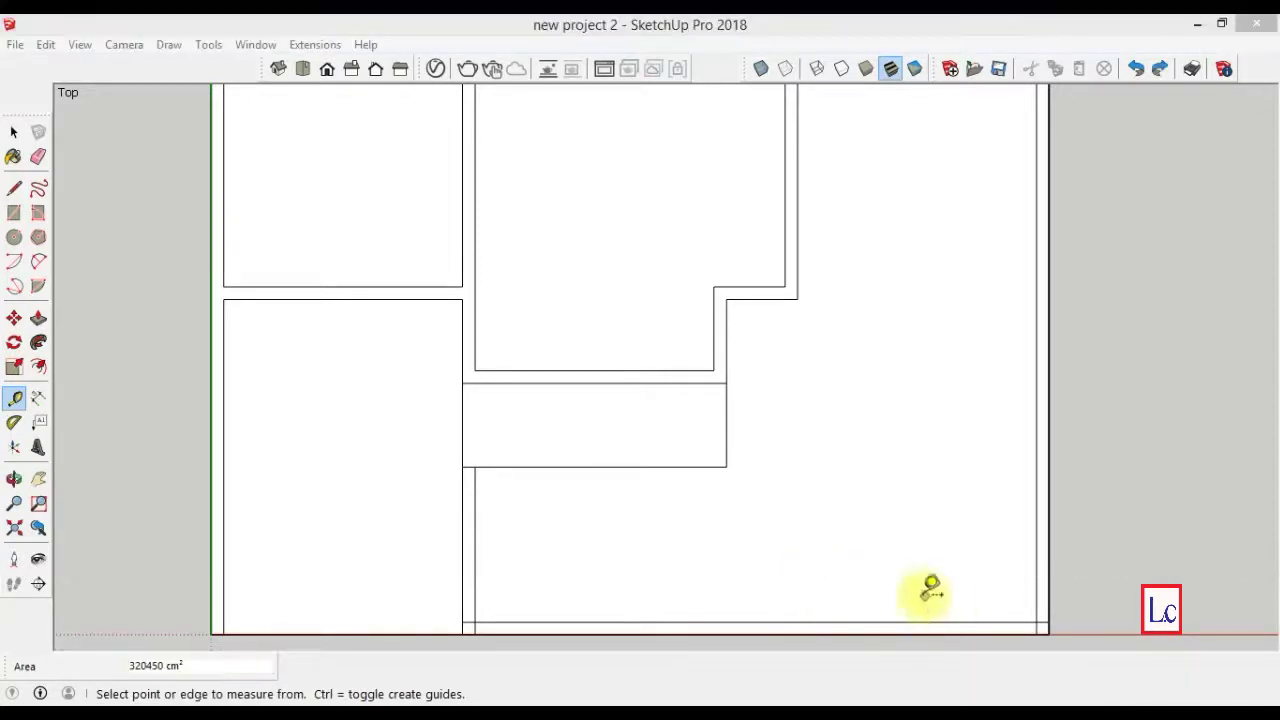
click(877, 633)
key(Return)
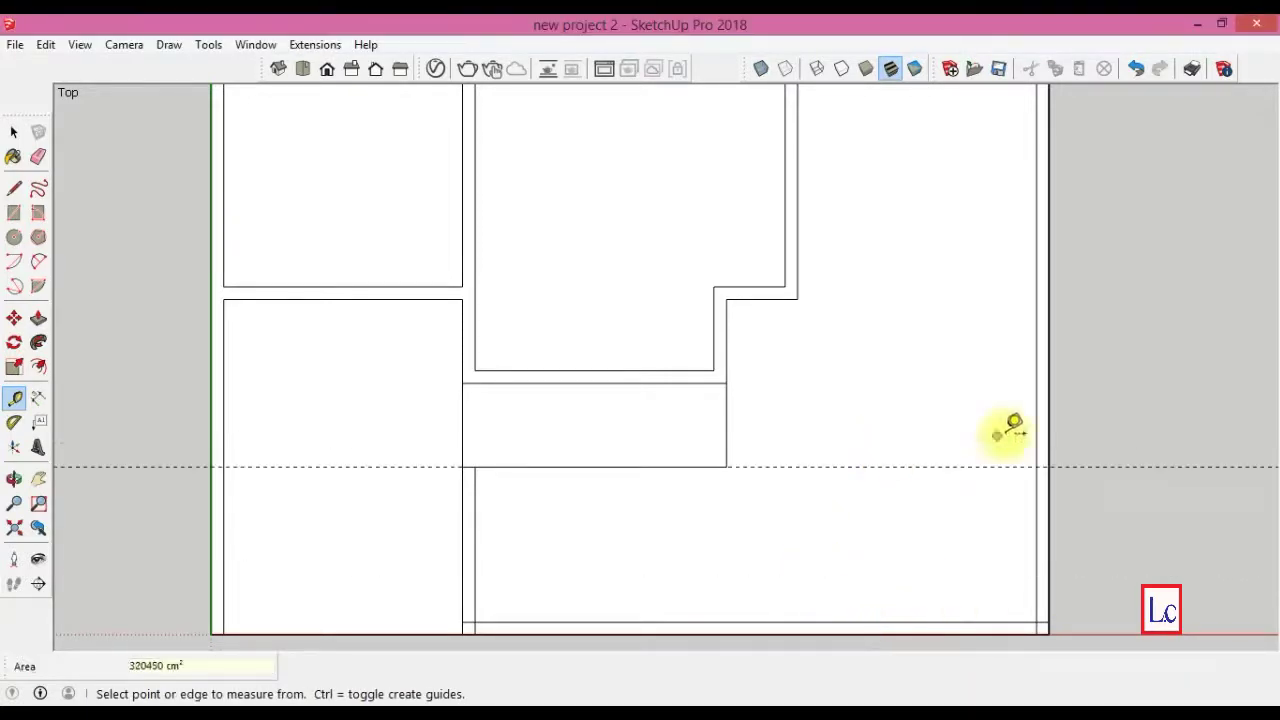
click(1048, 440)
key(Return)
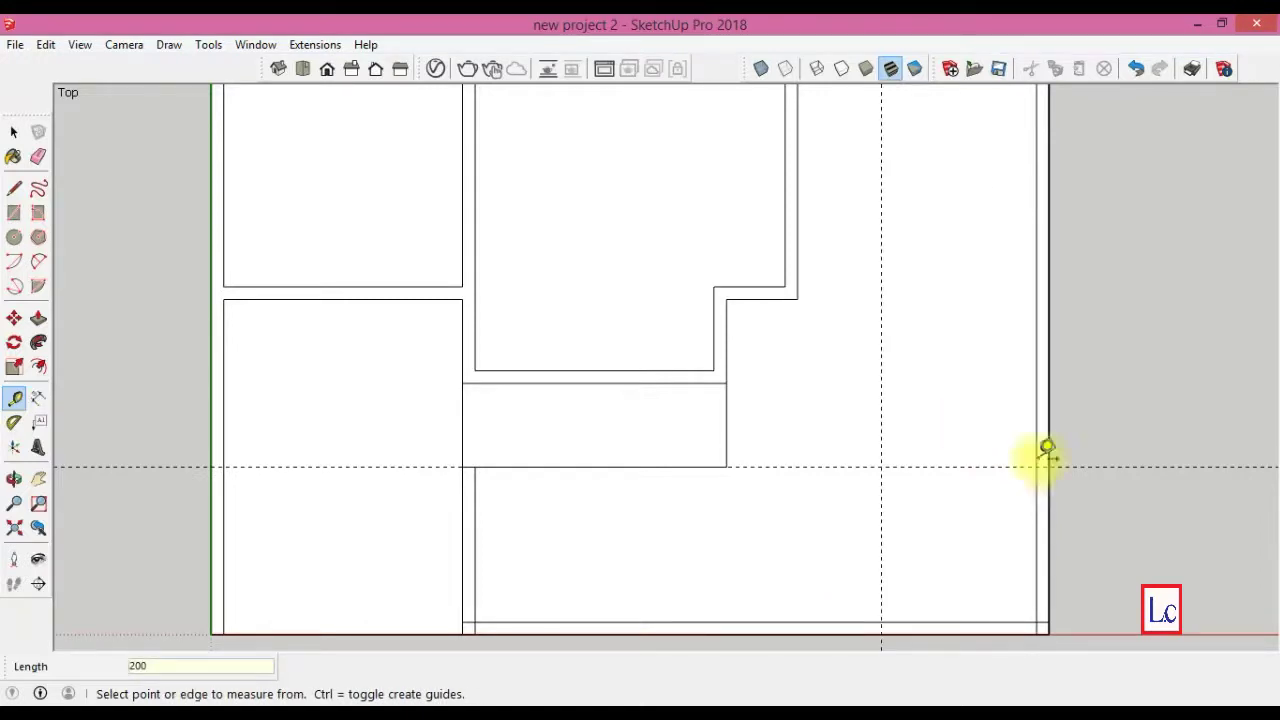
- Draw a quarter-circle arc between the two guides and offset it inward to form a curved double wall
click(38, 261)
click(1048, 467)
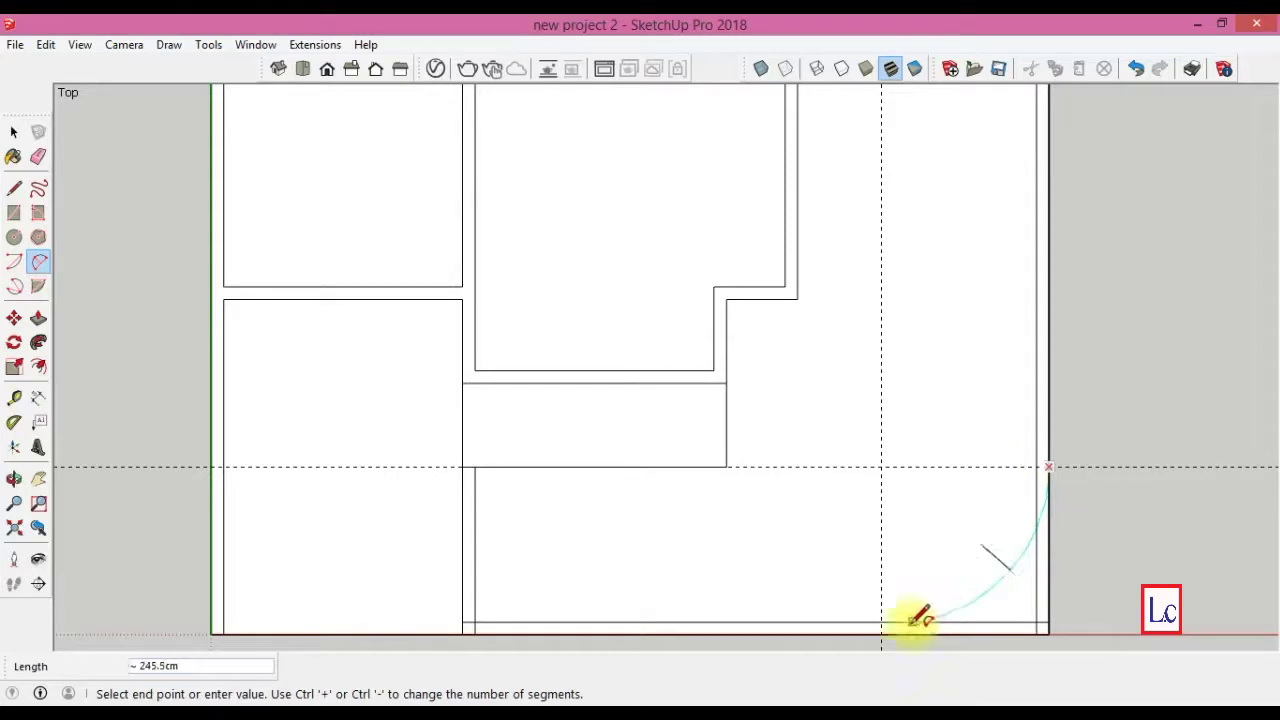
click(884, 634)
click(878, 628)
key(space)
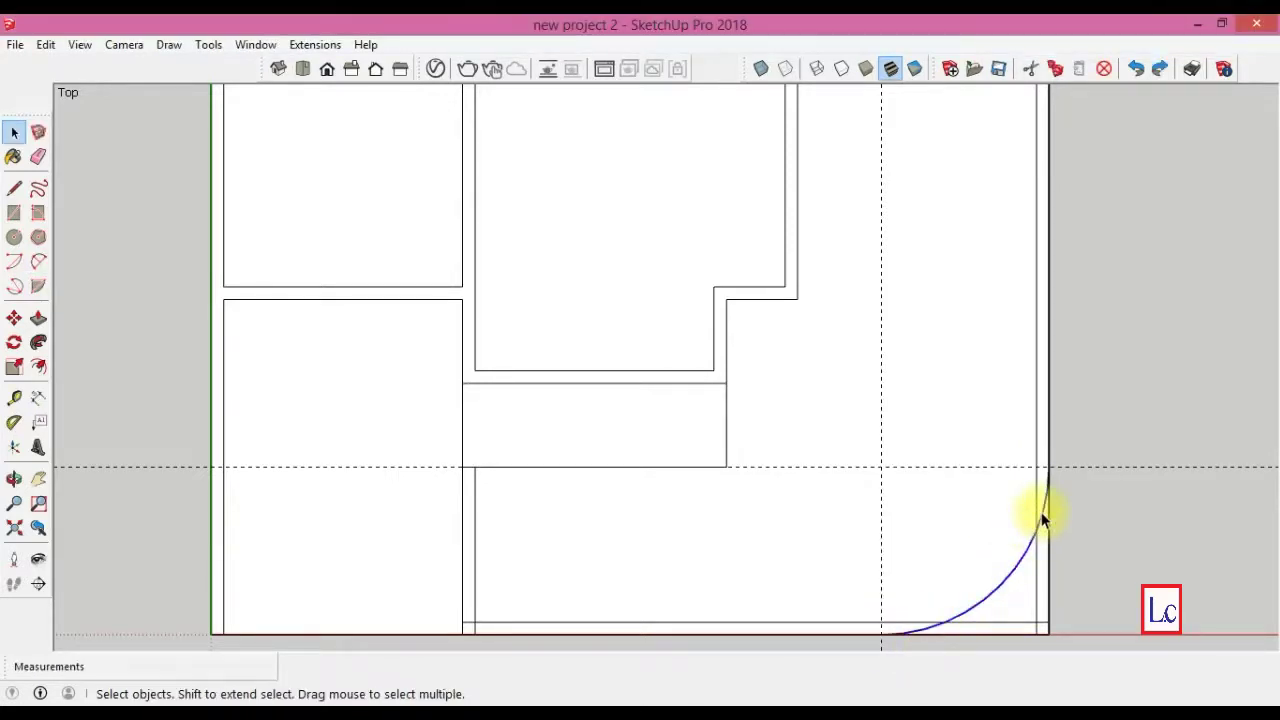
click(38, 367)
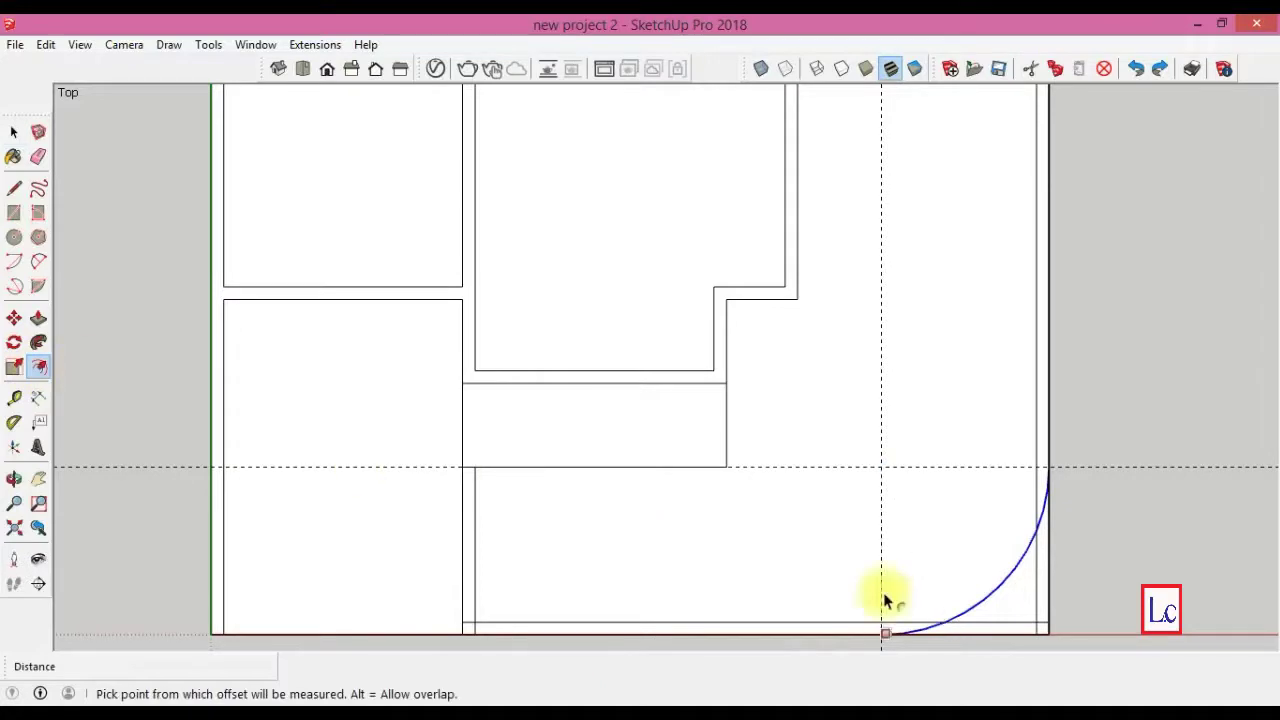
click(997, 596)
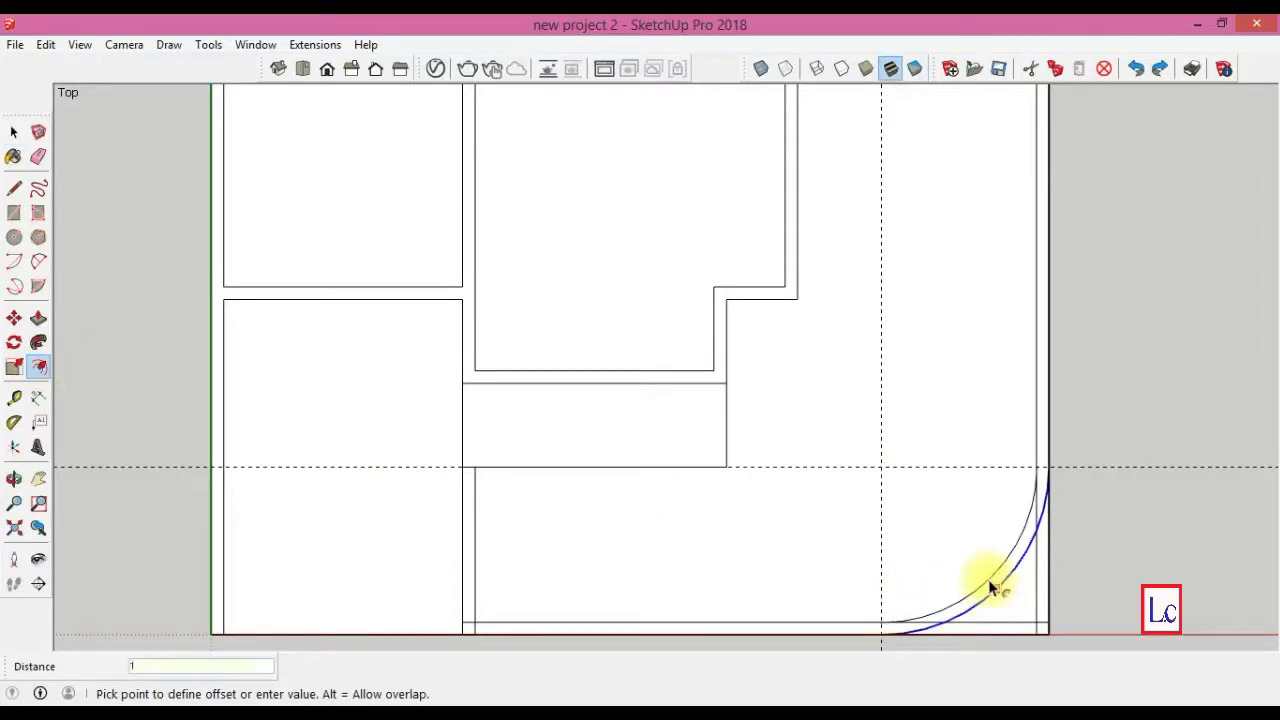
click(990, 580)
- Erase the square corner lines outside the arc
key(e)
drag(1018, 620, 1043, 615)
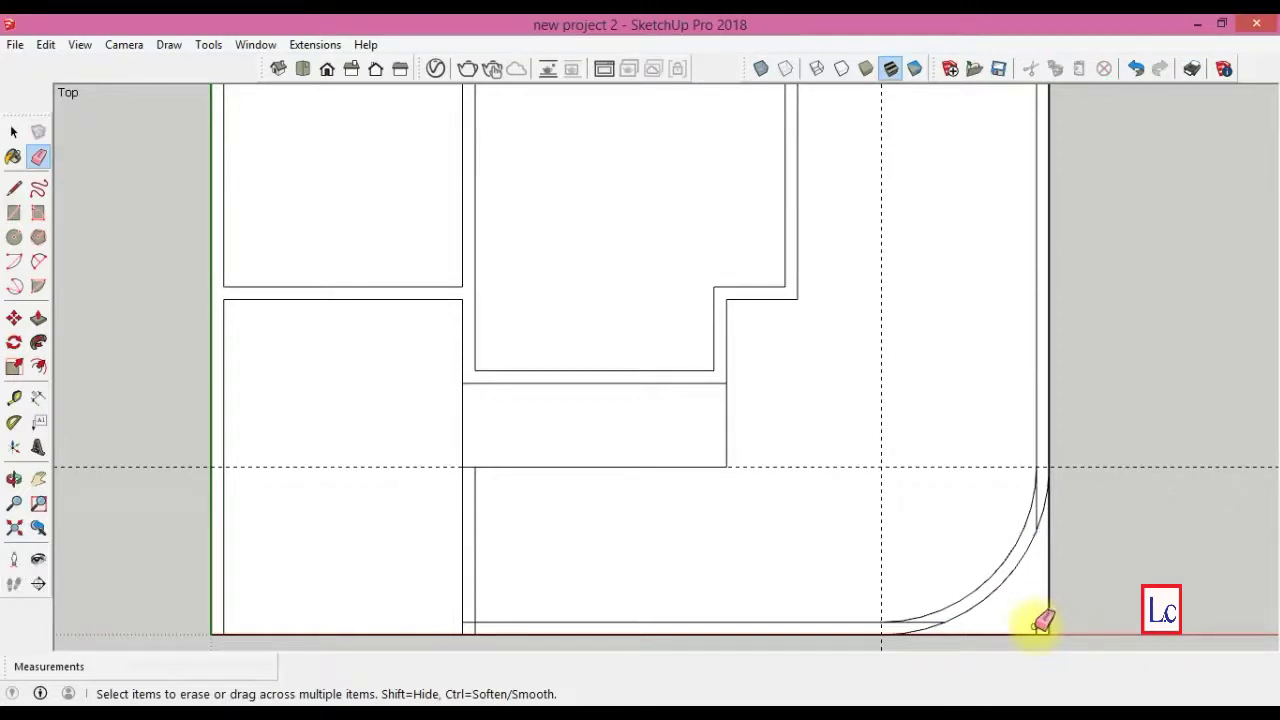
mouse_move(1040, 622)
mouse_down()
mouse_move(934, 614)
mouse_move(1043, 513)
mouse_move(1055, 535)
mouse_up()
scroll(1176, 694, down, 2)
shift+middle_drag(531, 418, 400, 466)
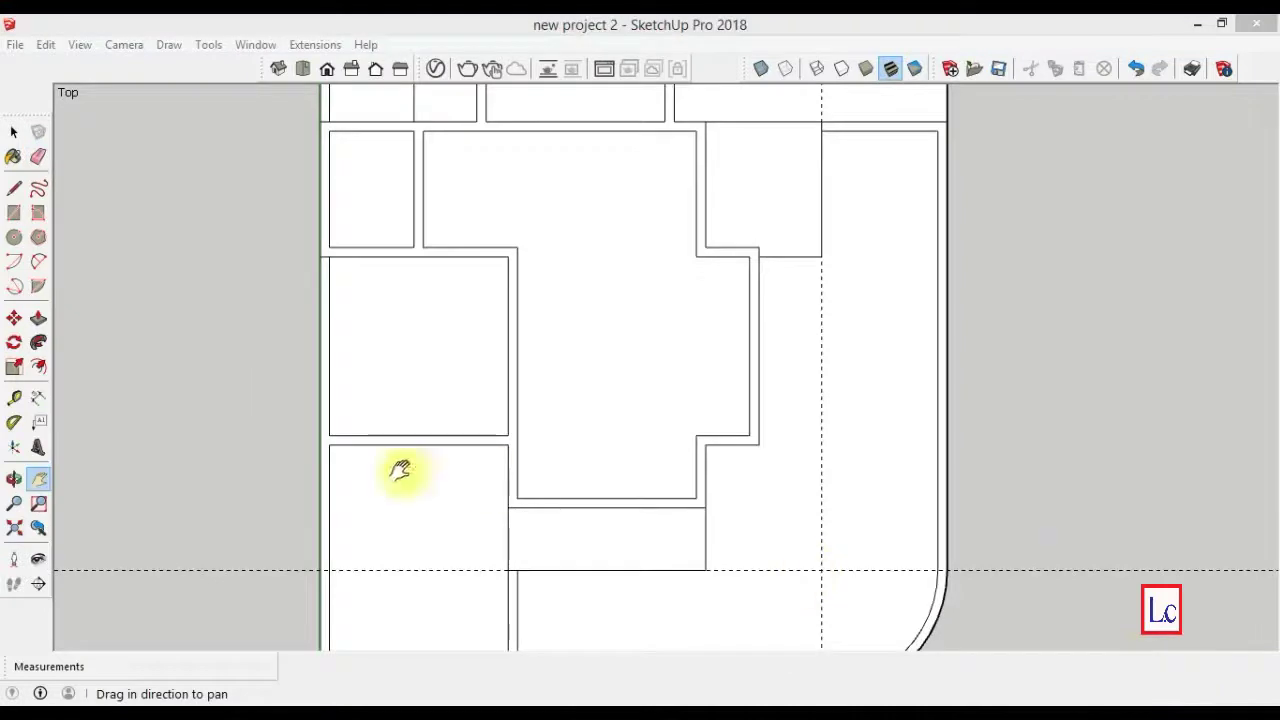
- Place guides 100 cm from the central room's edge and 15 cm above the edge
click(14, 397)
click(696, 224)
text(10)
key(Return)
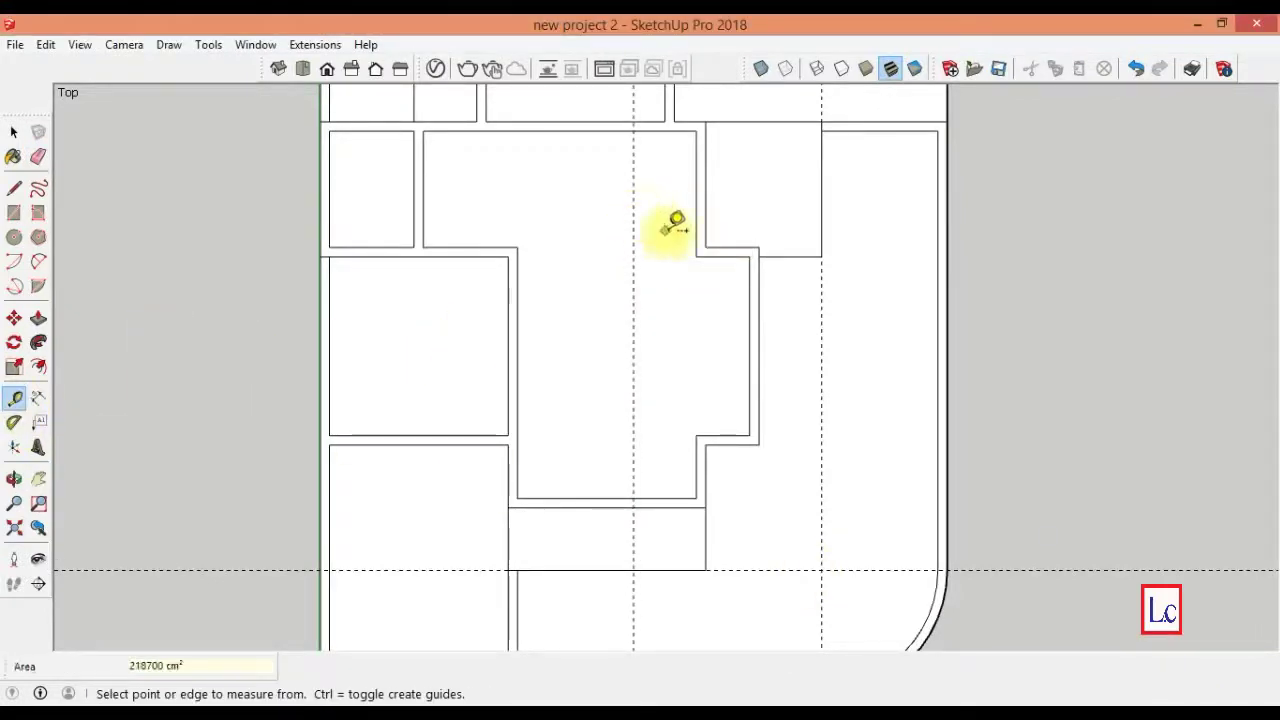
click(708, 256)
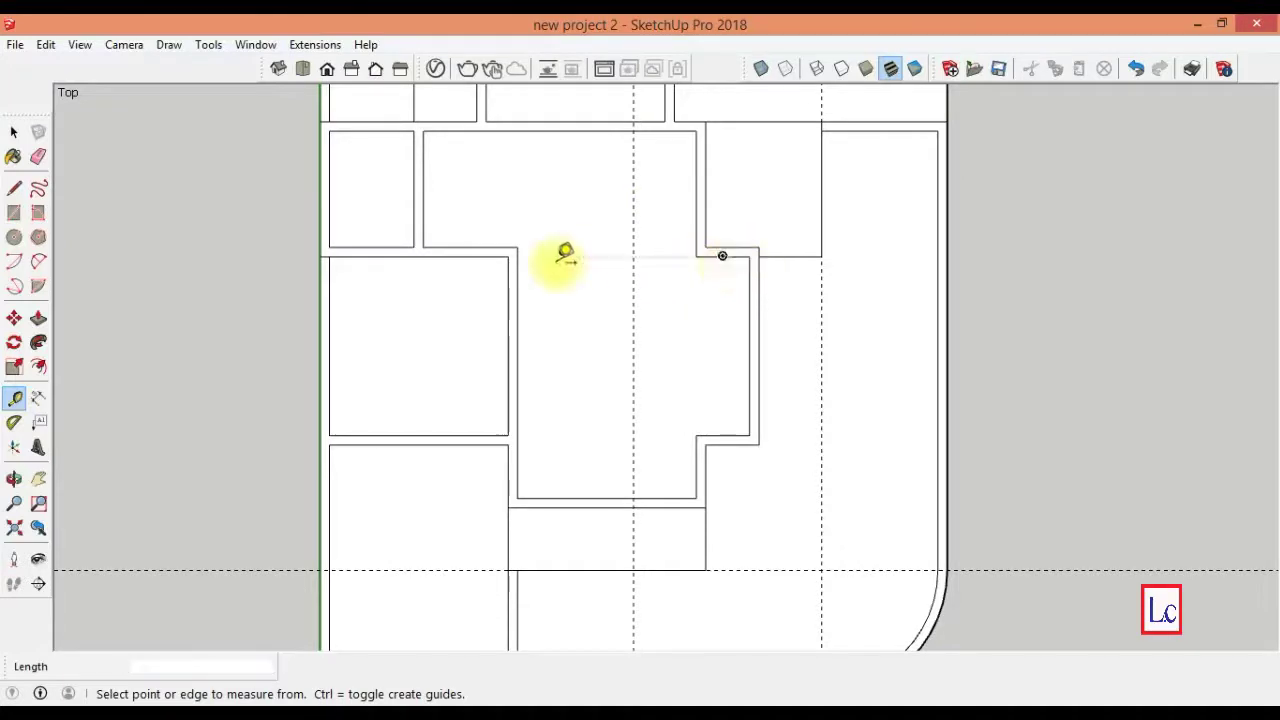
text(15)
key(Return)
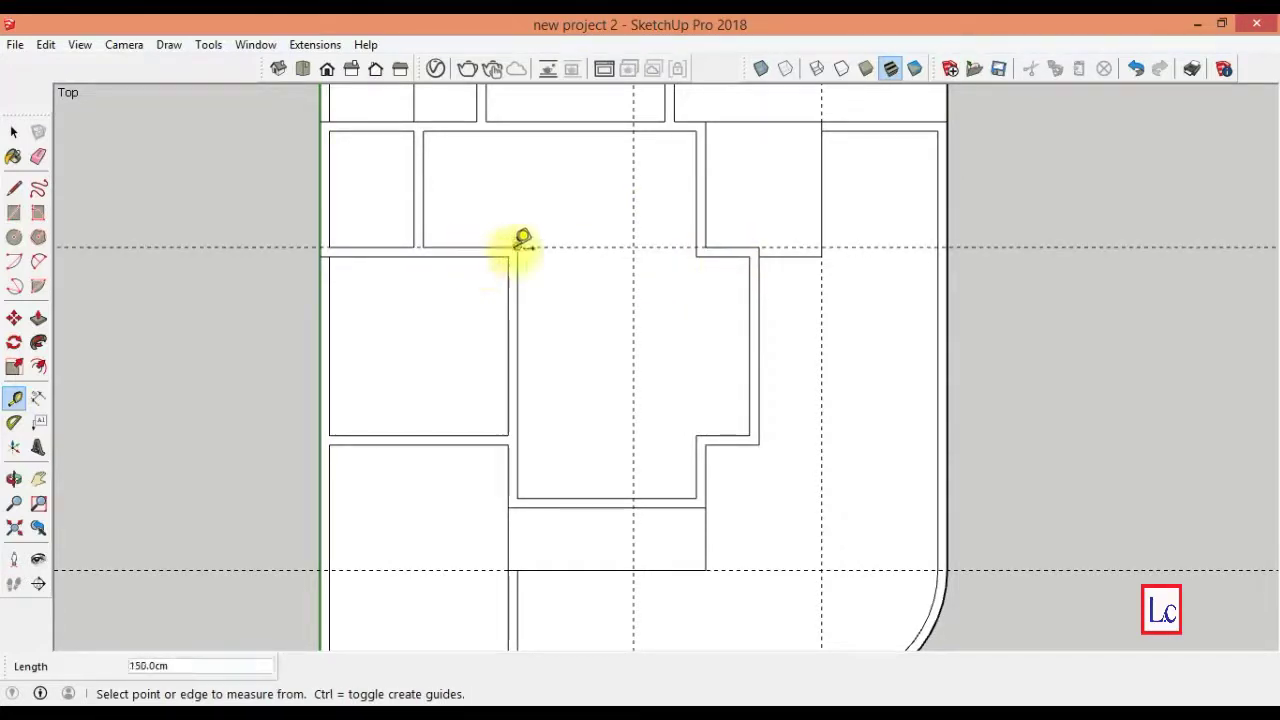
click(558, 255)
key(Escape)
- Draw the 150 × 15 cm wall rectangle between the guide intersections
click(14, 213)
click(633, 246)
click(708, 256)
- Erase the vertical and horizontal construction guides around the central room
key(e)
click(869, 566)
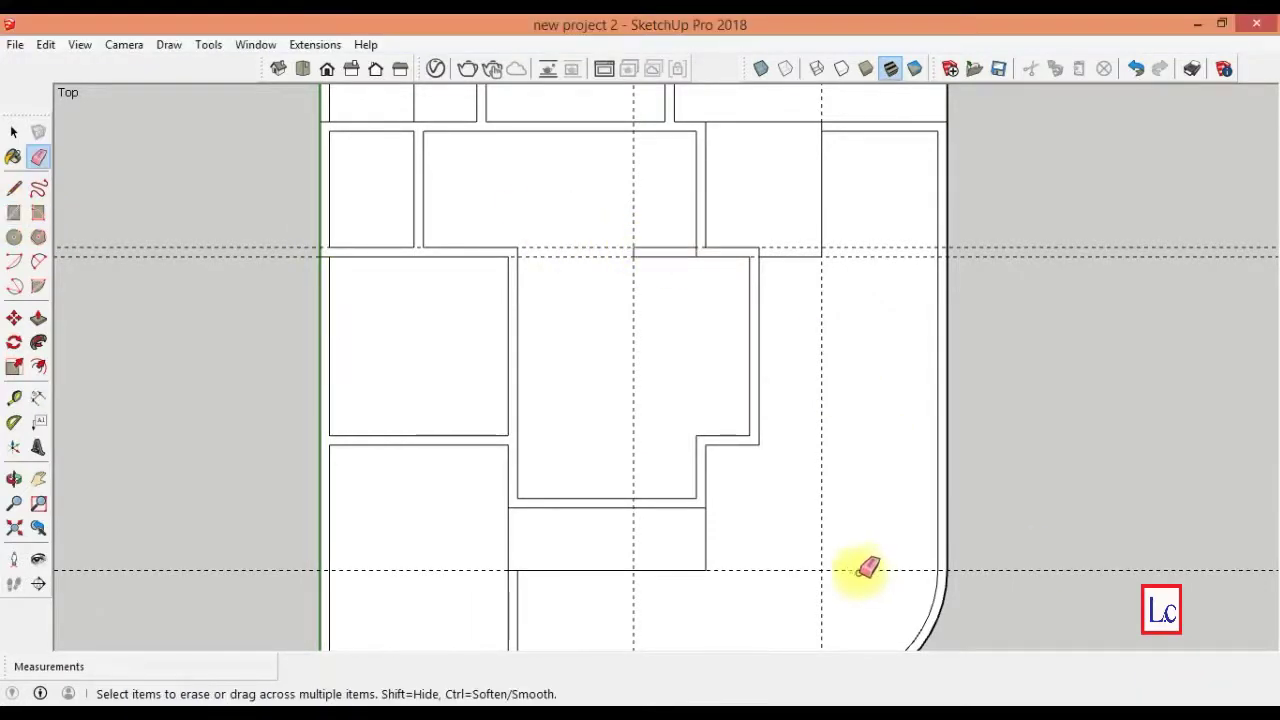
click(822, 531)
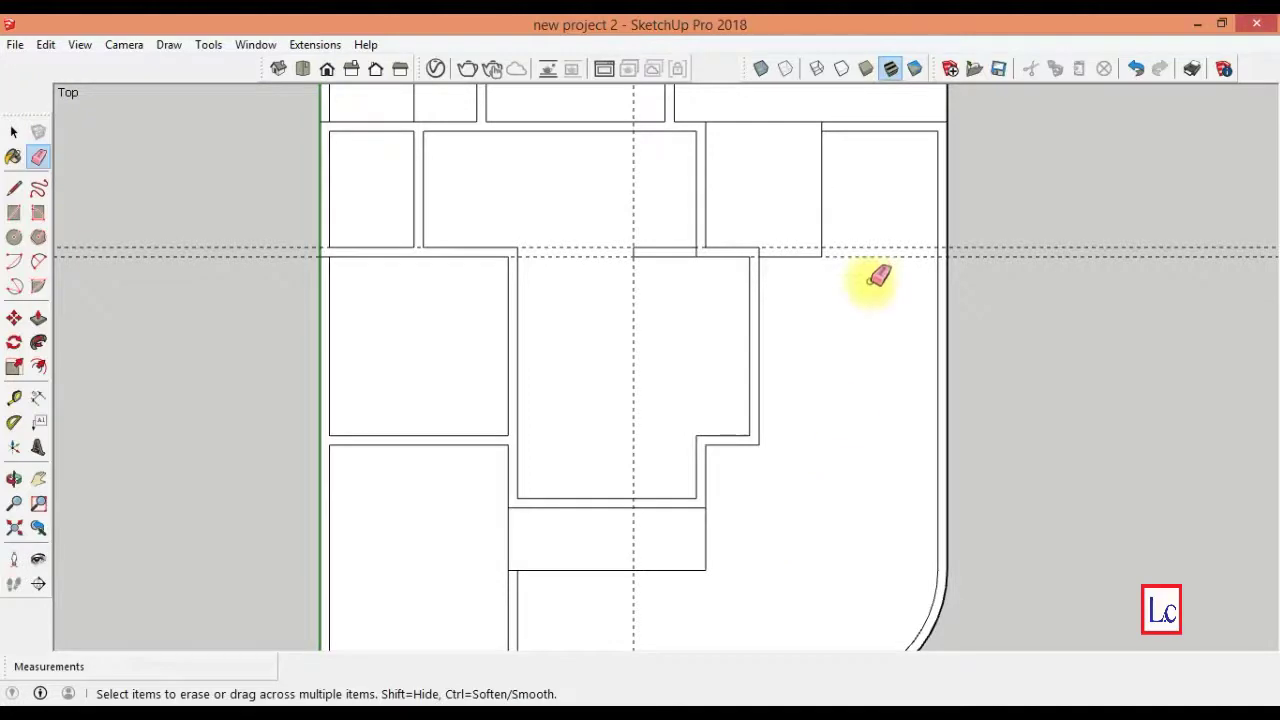
click(878, 246)
click(634, 341)
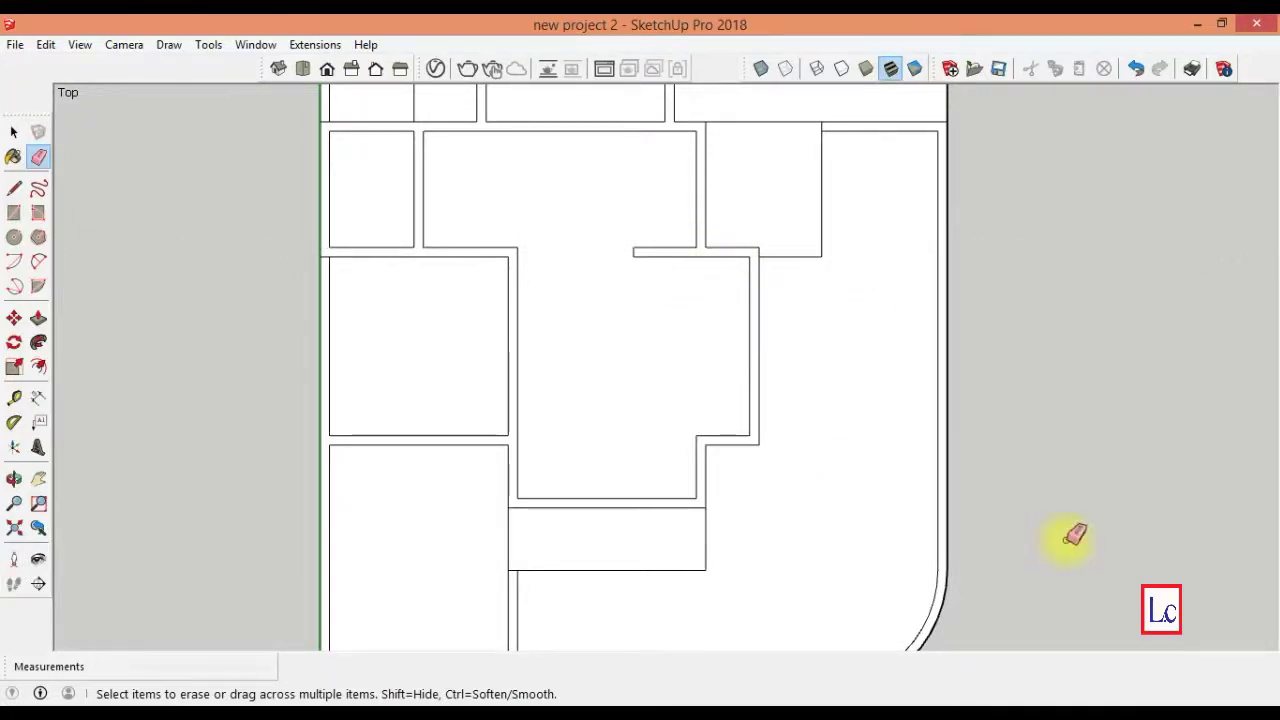
- Fit the whole floor plan in view and switch to an isometric 3D view
key(z)
key(shift+z)
click(14, 481)
click(278, 68)
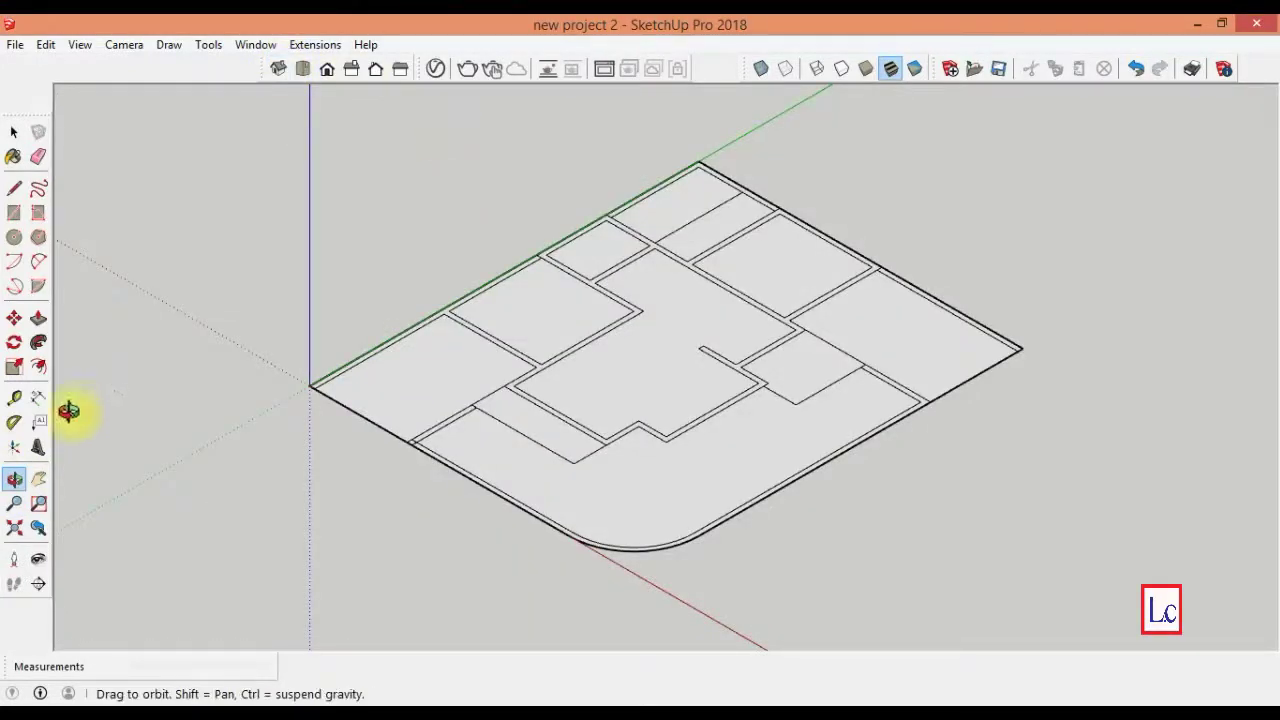
- Push/Pull the top-corner room's walls and the remaining walls up 50 cm
click(38, 318)
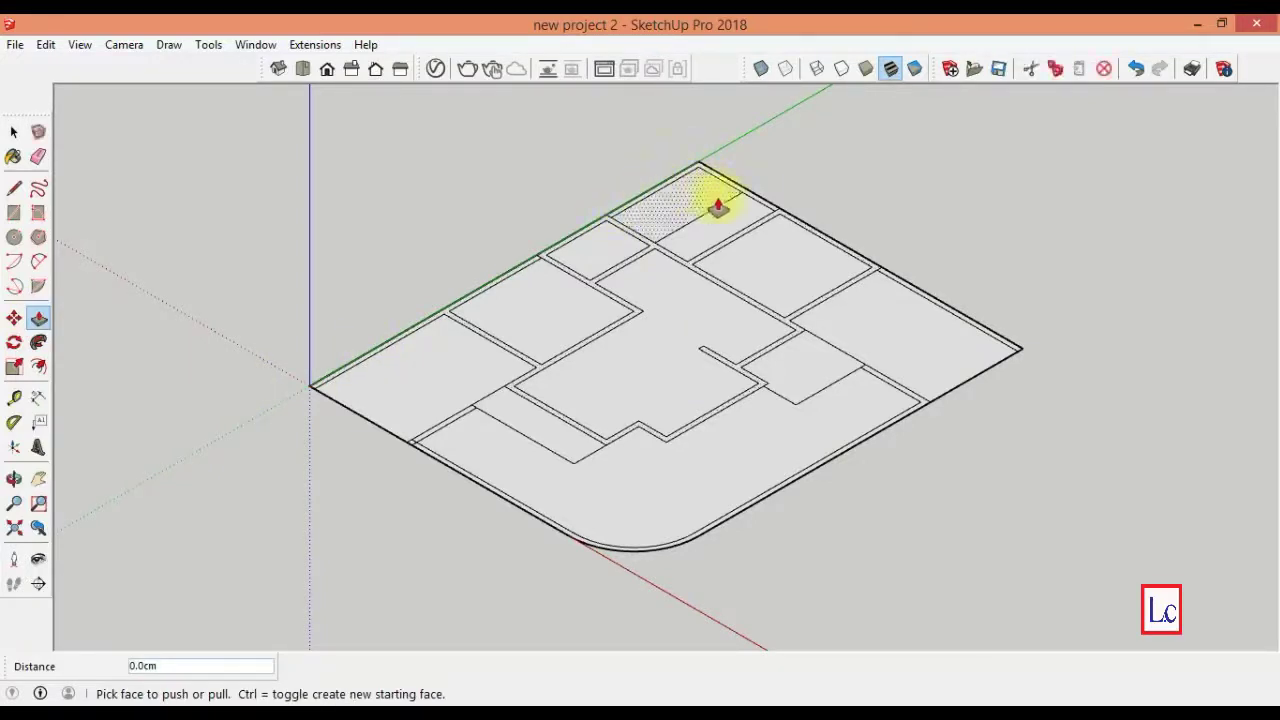
drag(755, 203, 758, 172)
text(50)
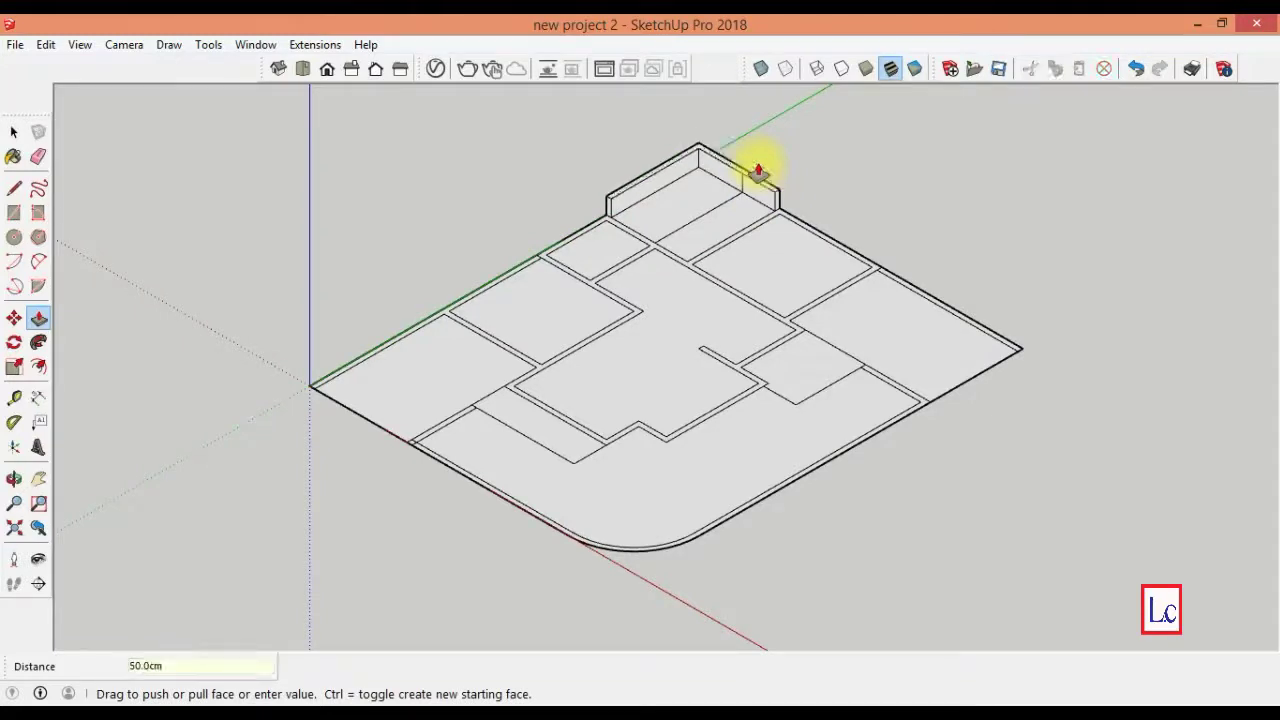
key(Return)
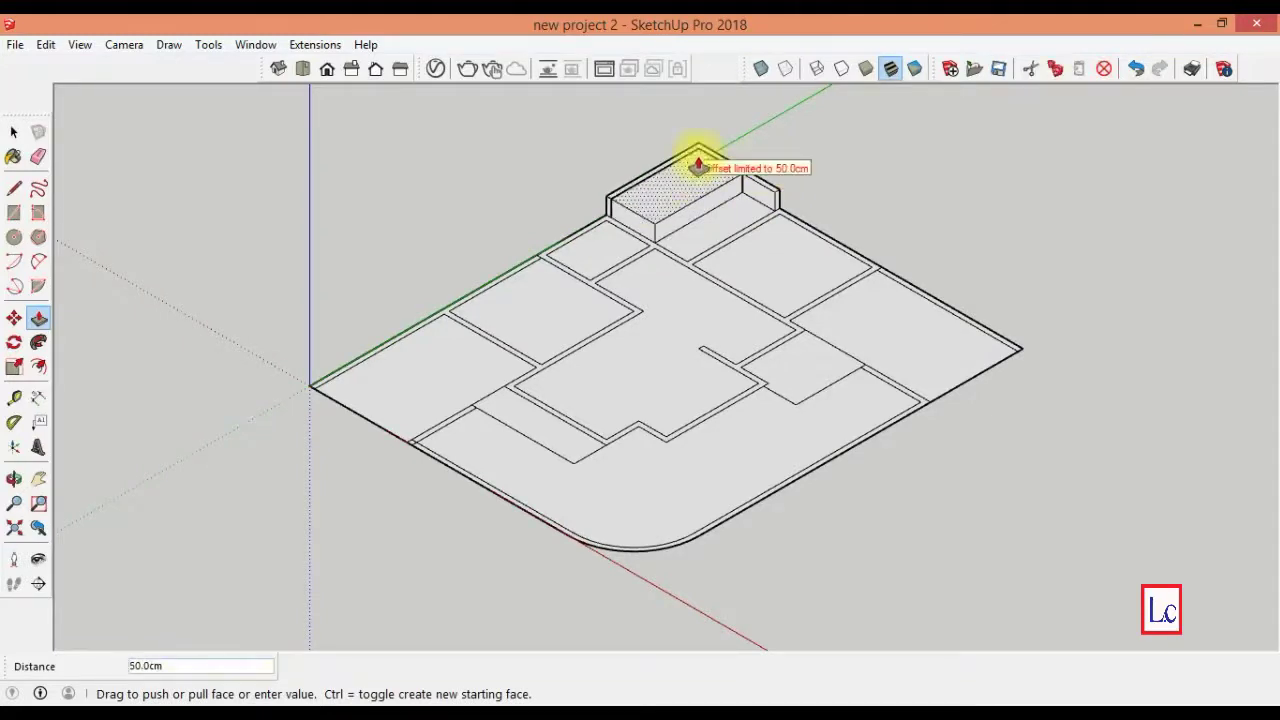
click(718, 213)
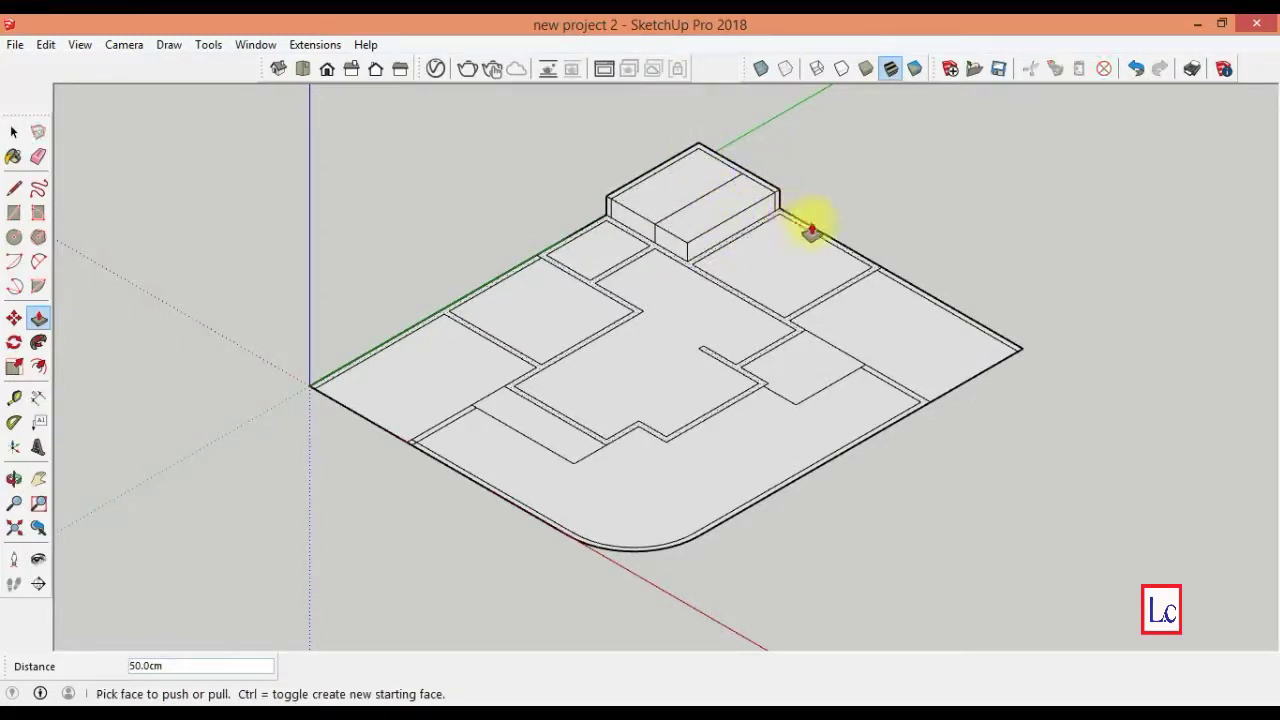
double_click(697, 245)
click(752, 244)
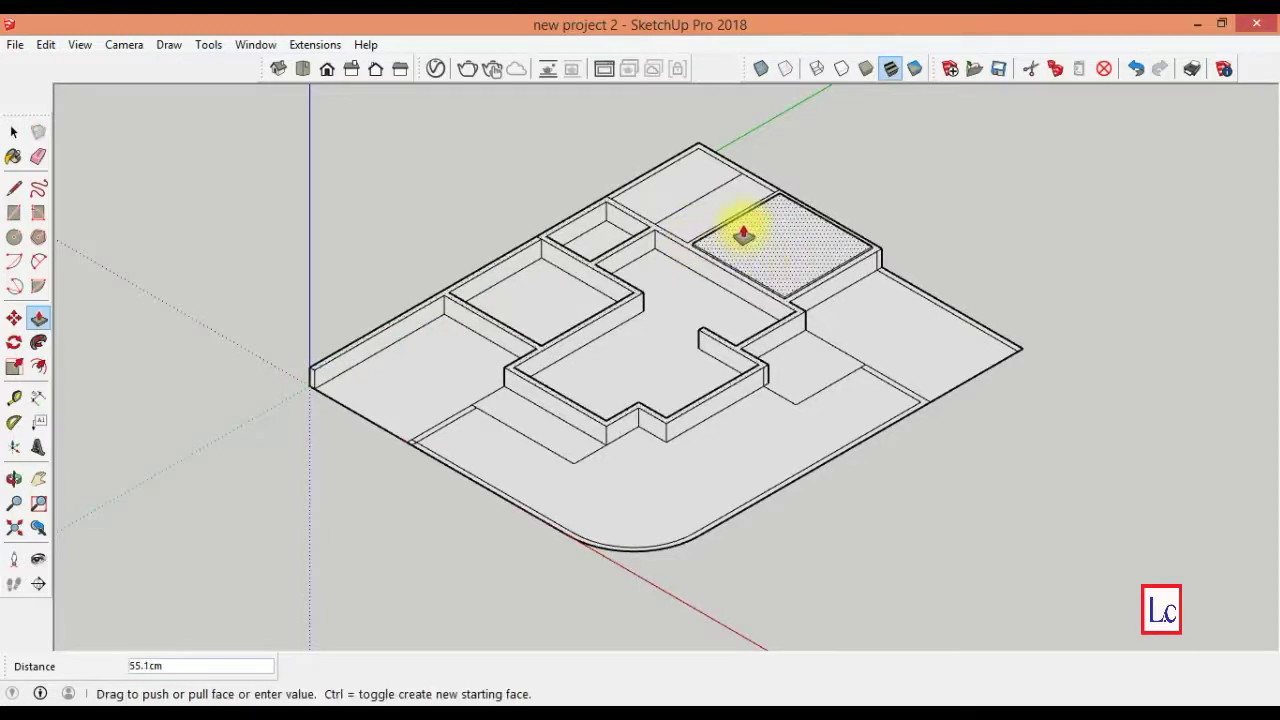
key(Escape)
- Raise the small top-left, central, left and lower-middle floor faces flush with the walls
click(600, 238)
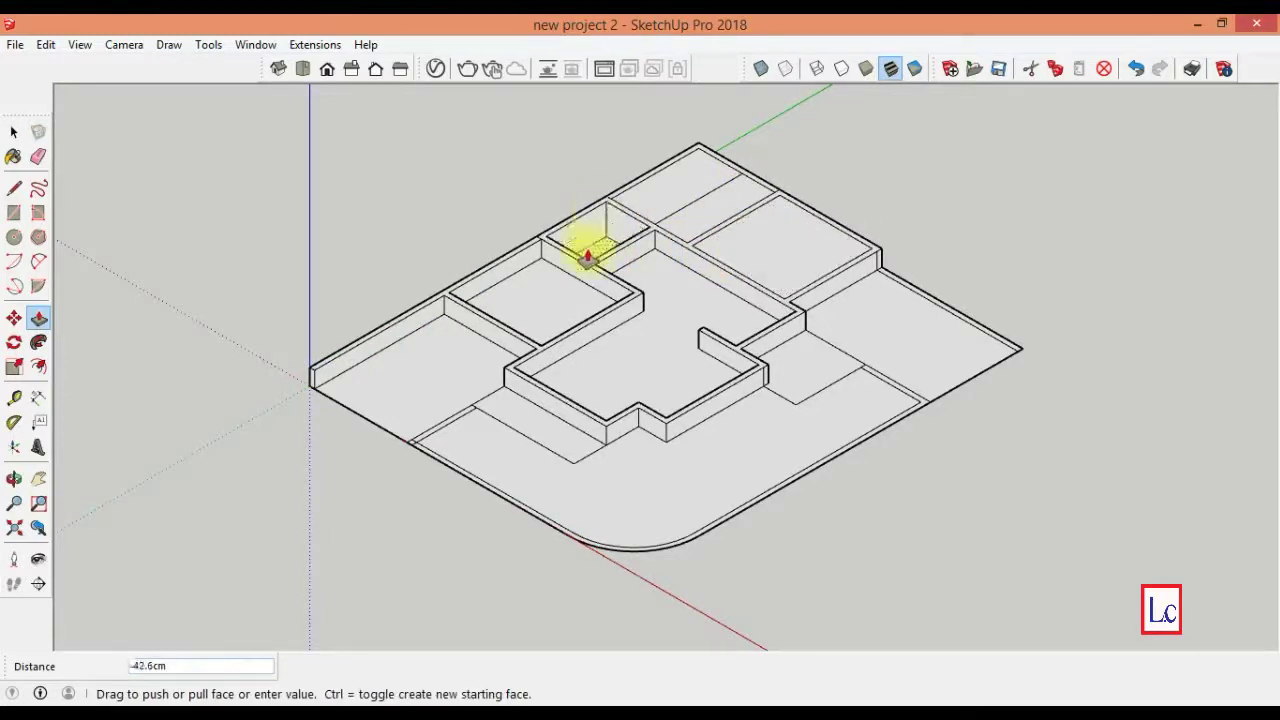
click(551, 250)
click(678, 298)
click(600, 286)
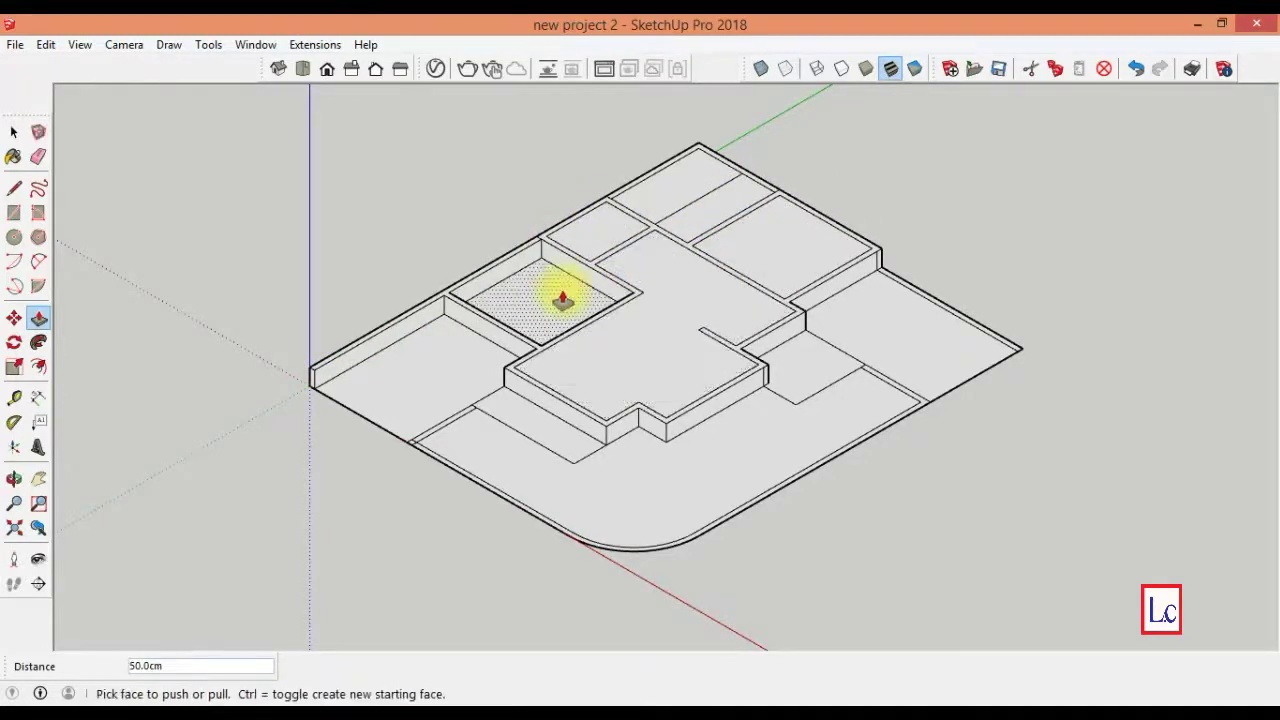
click(440, 320)
click(433, 326)
click(491, 408)
click(500, 380)
click(441, 430)
- Raise the right floor area and the small middle face 50 cm
key(z)
scroll(660, 628, down, 1)
click(38, 318)
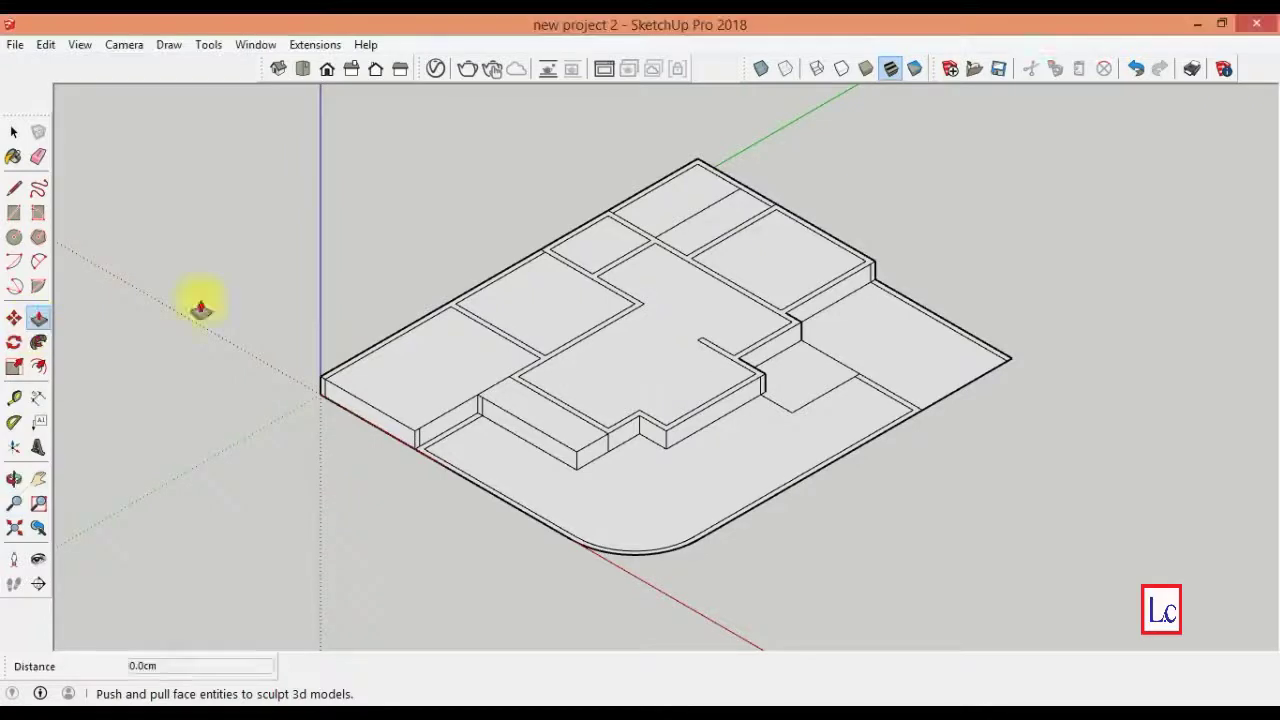
click(980, 348)
click(960, 330)
click(850, 365)
click(711, 300)
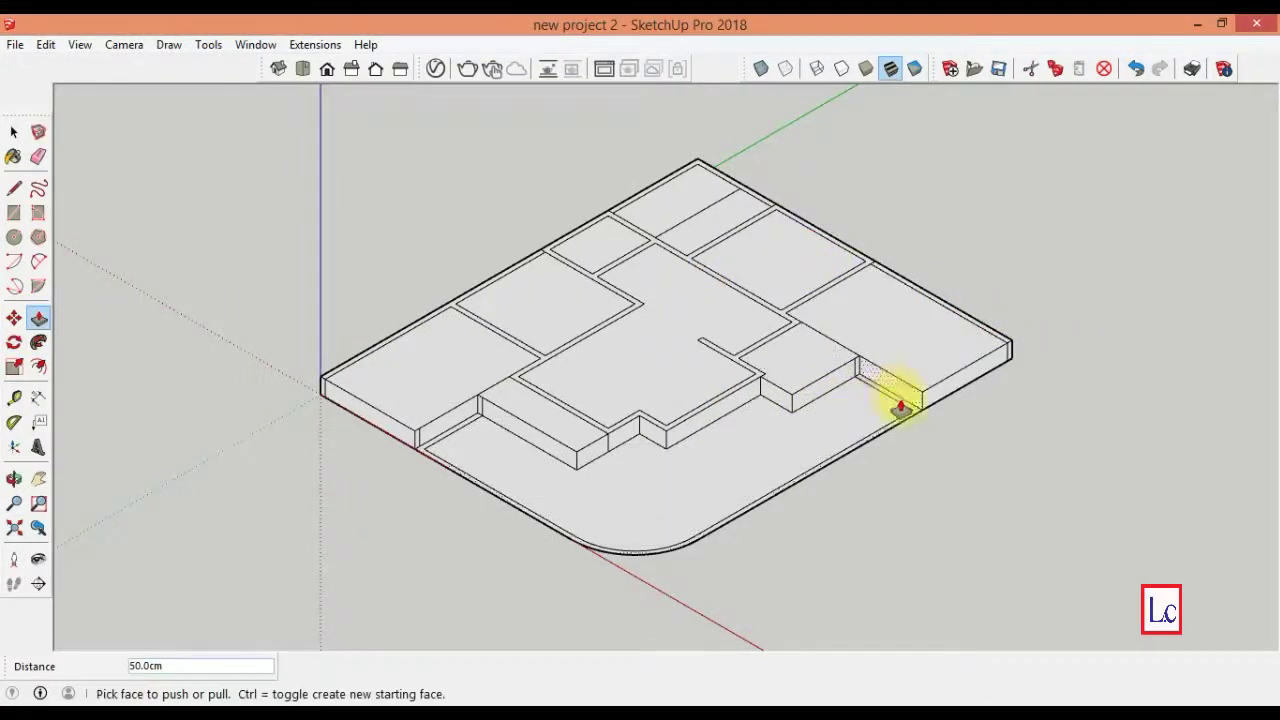
- Undo the two unwanted floor raises and start pulling up the front floor face
click(894, 392)
click(906, 374)
key(ctrl+z)
key(ctrl+z)
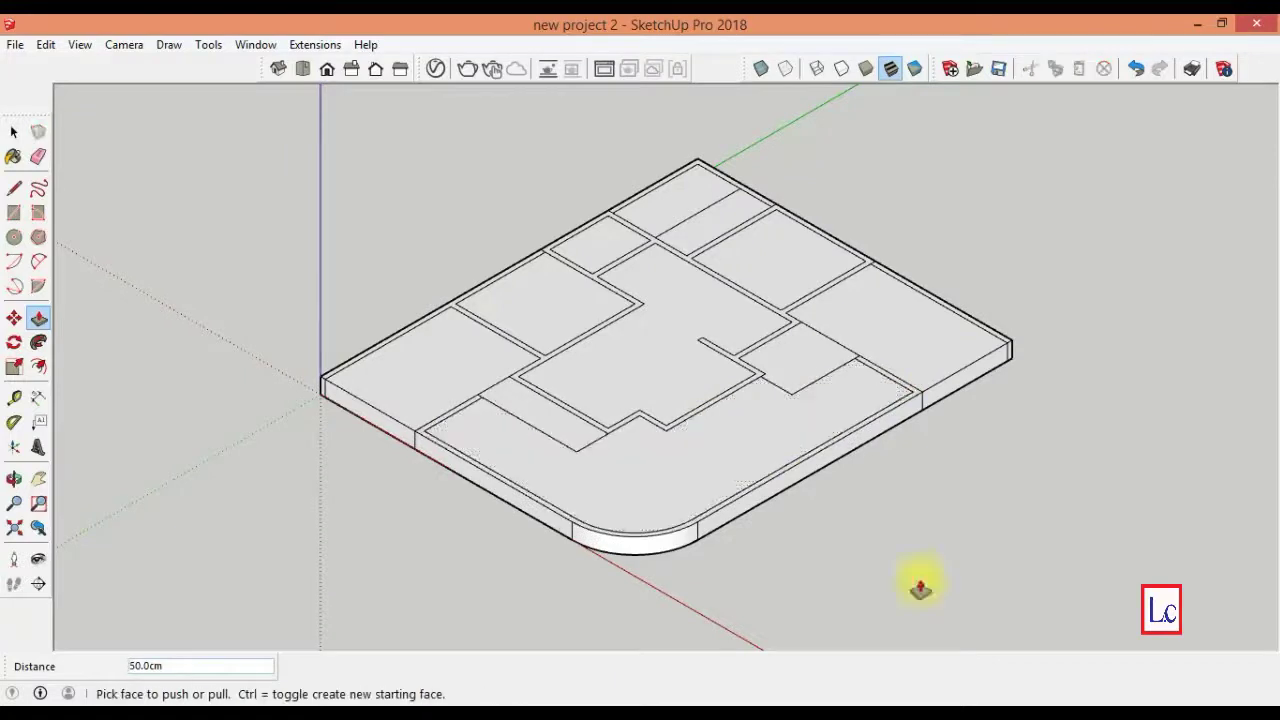
key(ctrl+z)
key(ctrl+z)
click(425, 377)
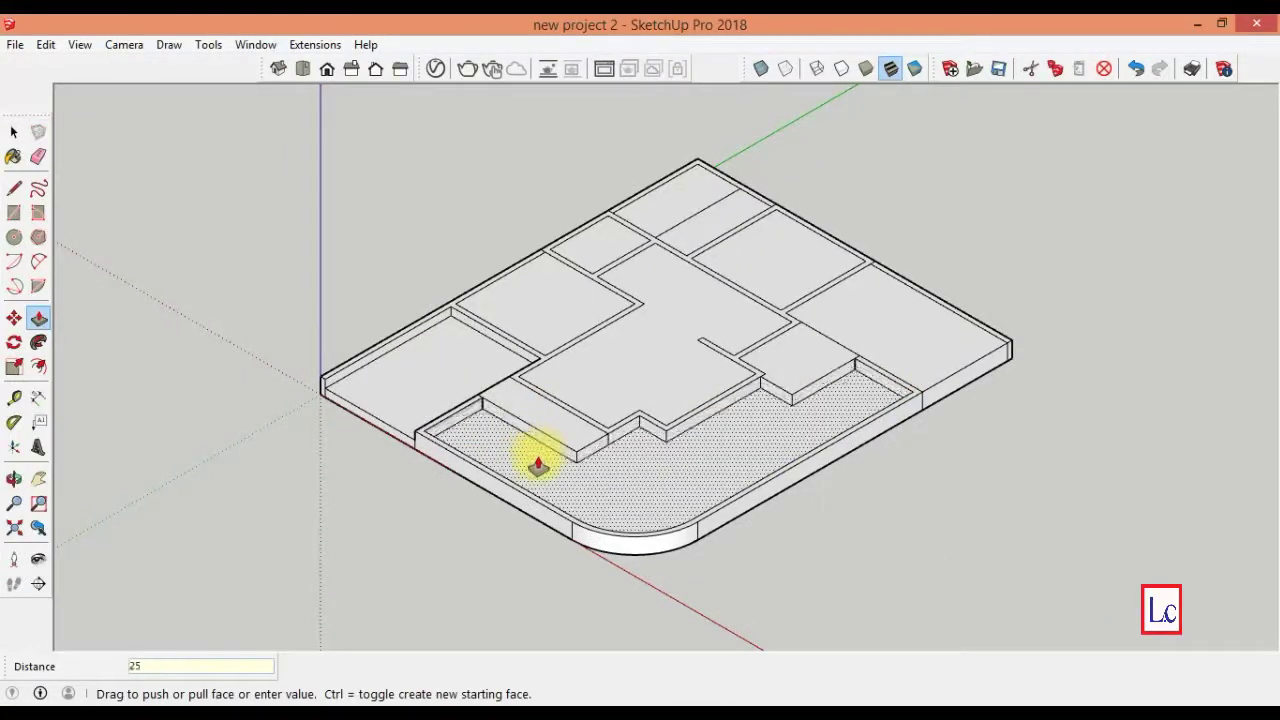
- Commit the 25 cm front floor raise and drop the small top rooms' floors 5 cm
key(Return)
drag(671, 214, 892, 318)
drag(694, 218, 694, 232)
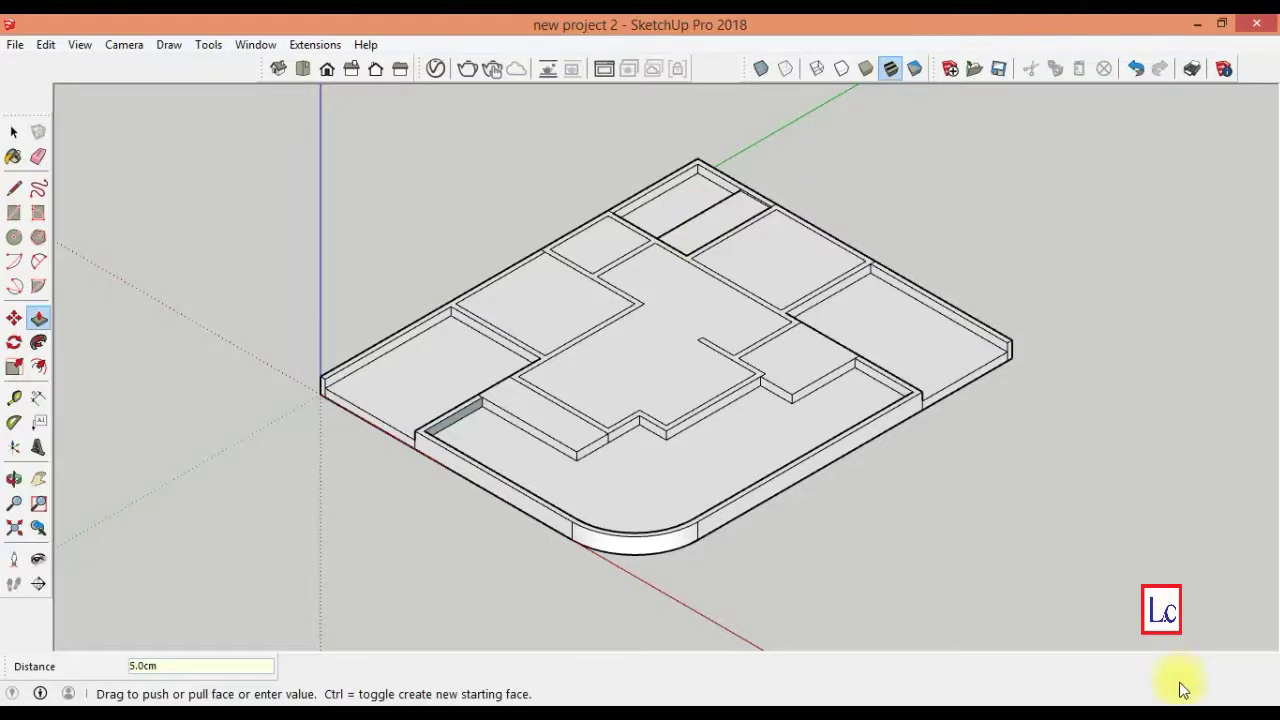
drag(600, 243, 601, 253)
key(Return)
key(space)
key(p)
- Drop a small right-side room floor 5 cm and orbit to check the floor levels
drag(794, 357, 800, 372)
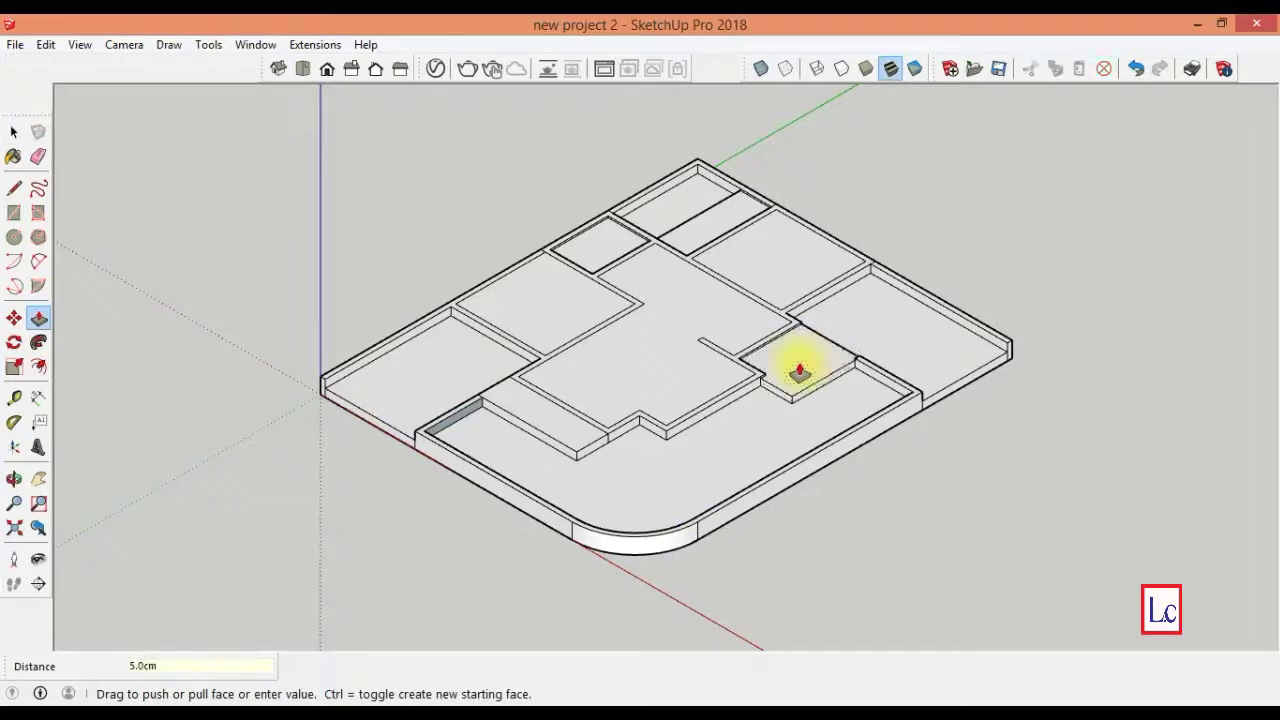
click(837, 360)
click(875, 377)
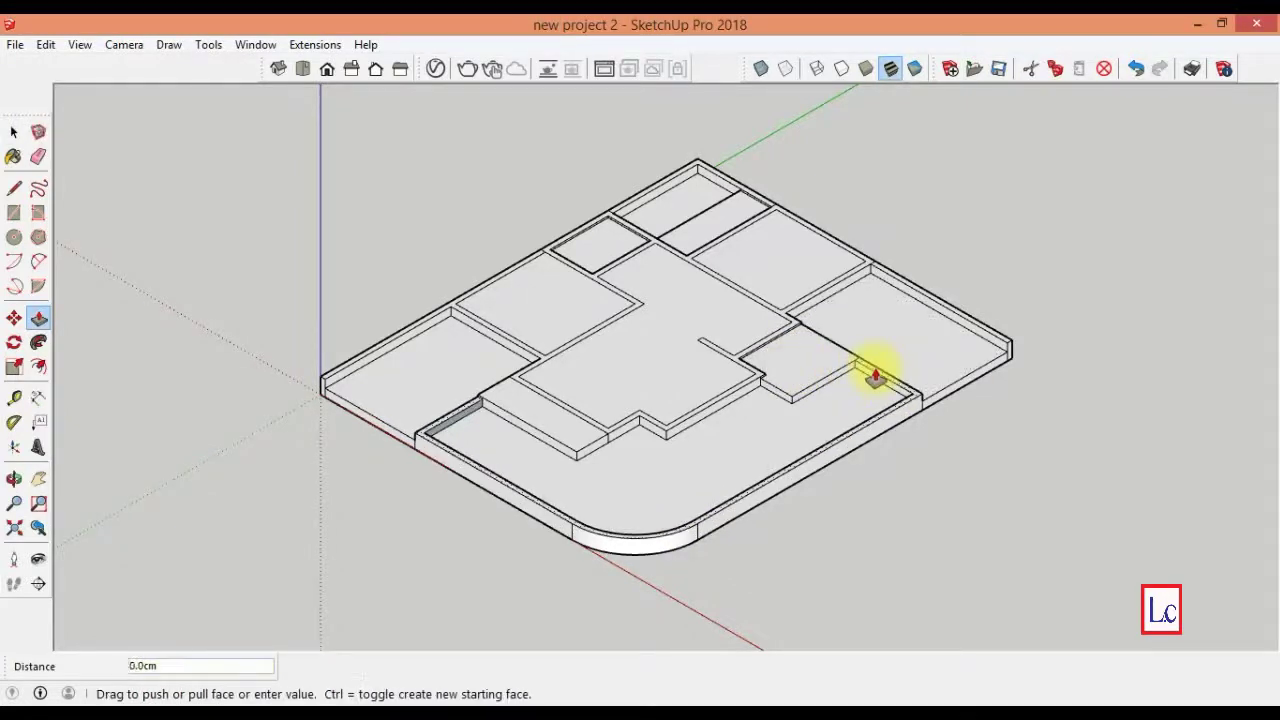
middle_drag(1190, 673, 746, 645)
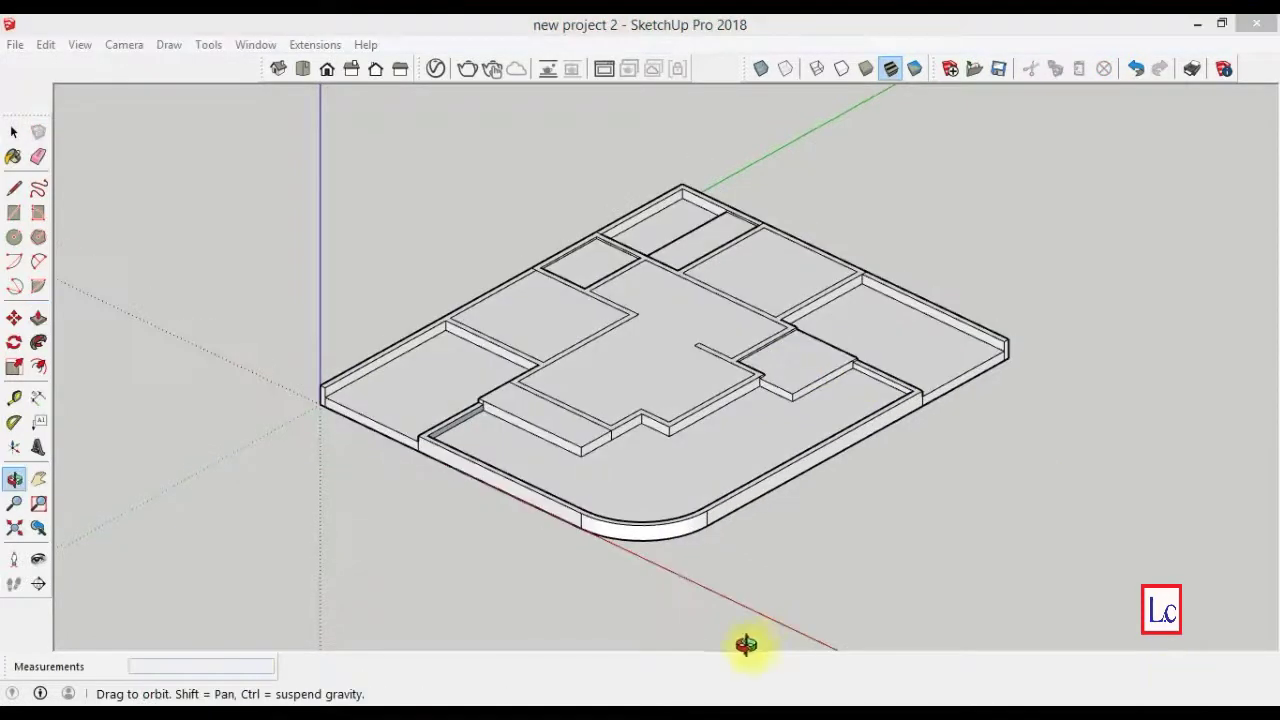
click(38, 318)
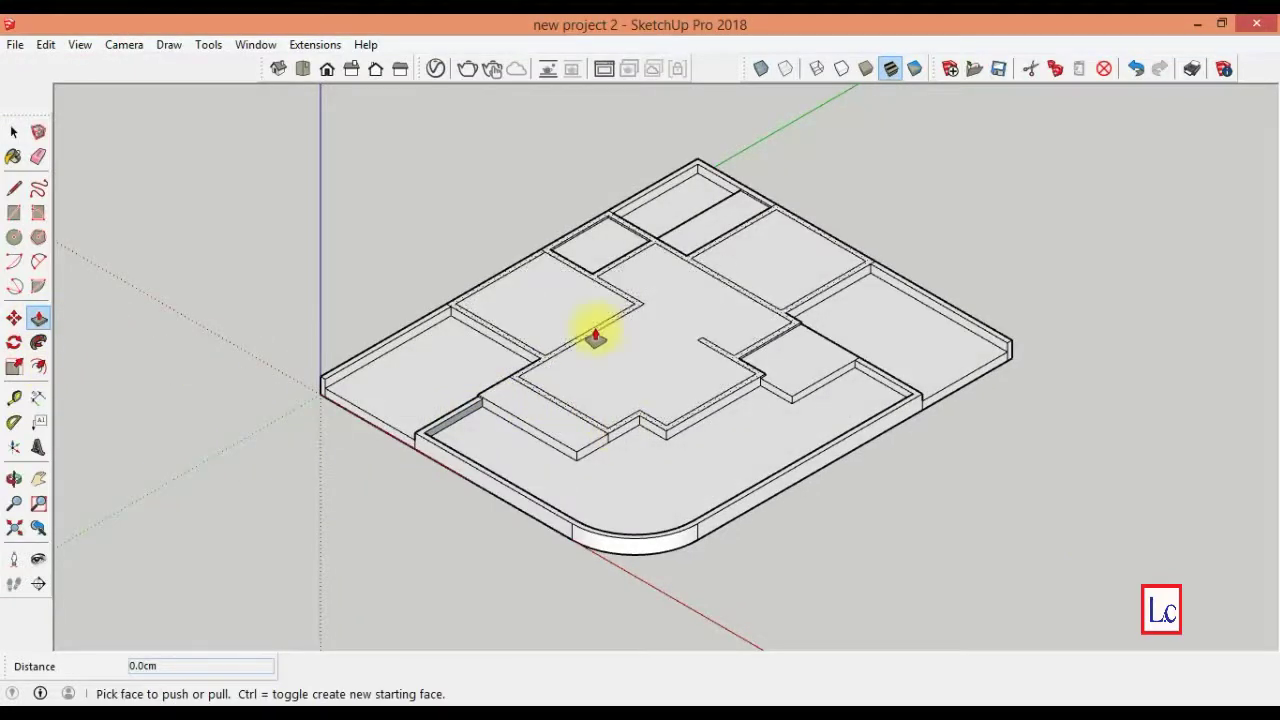
- Pull the central room's walls up to 320 cm
drag(592, 326, 587, 250)
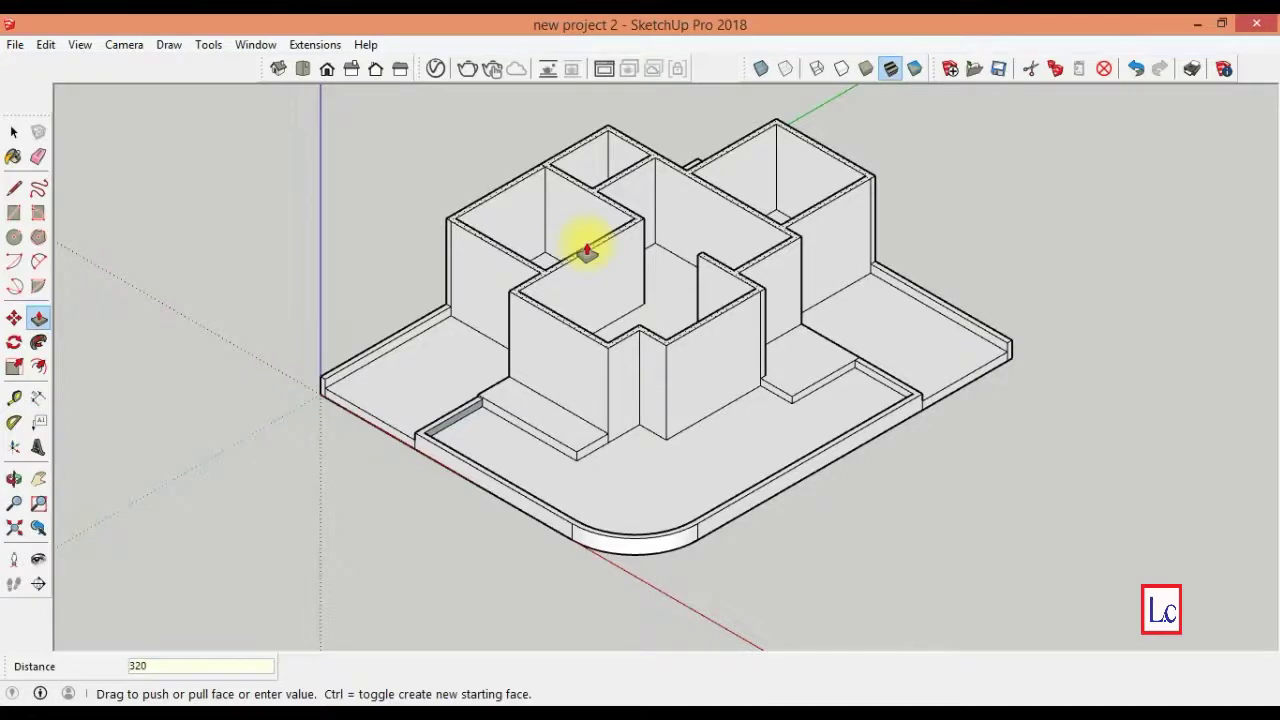
key(Return)
middle_drag(1114, 623, 1183, 697)
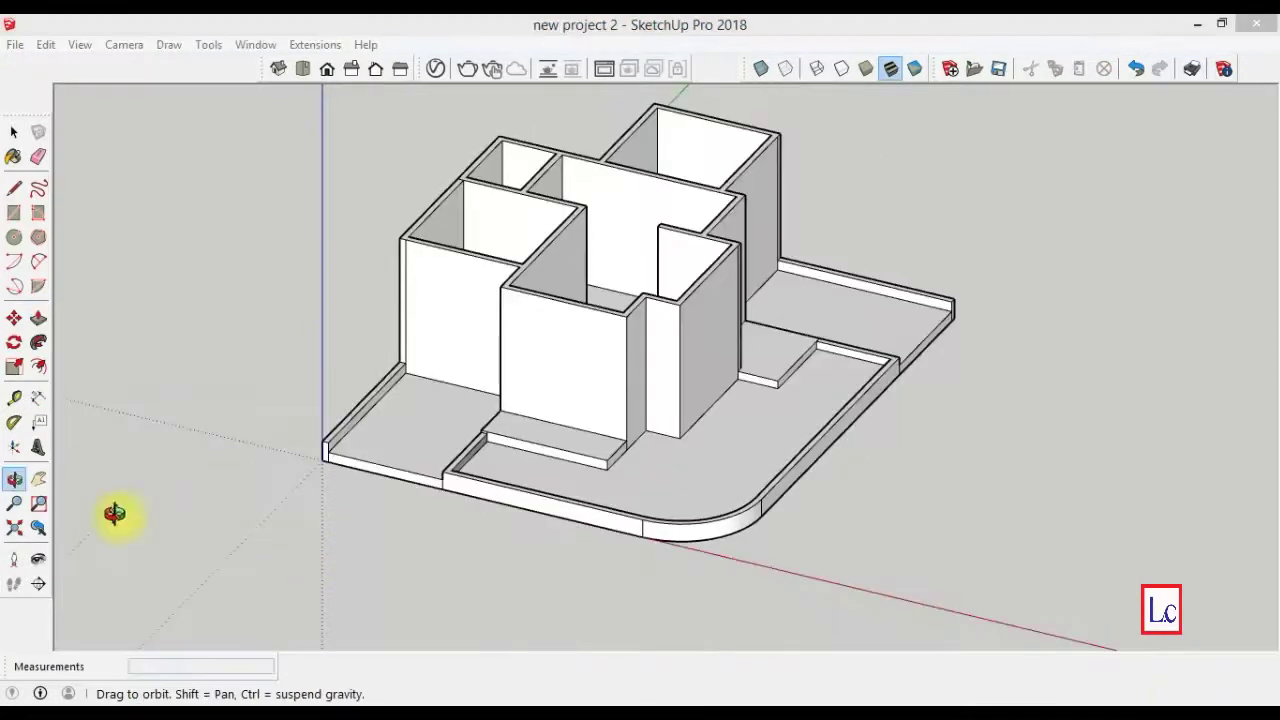
key(h)
mouse_move(171, 528)
mouse_down()
mouse_move(177, 537)
mouse_move(134, 477)
mouse_up()
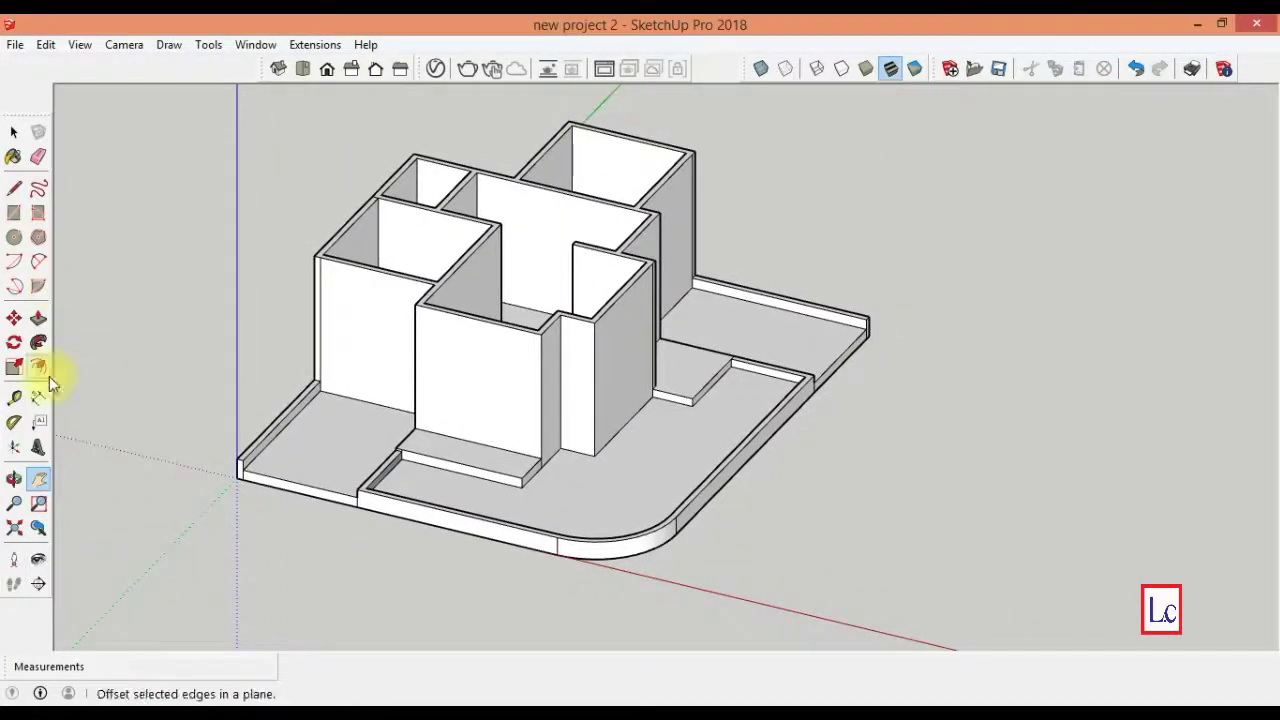
- Copy a wall face to sit beside the house and view the model from the front
click(14, 318)
ctrl+click(480, 421)
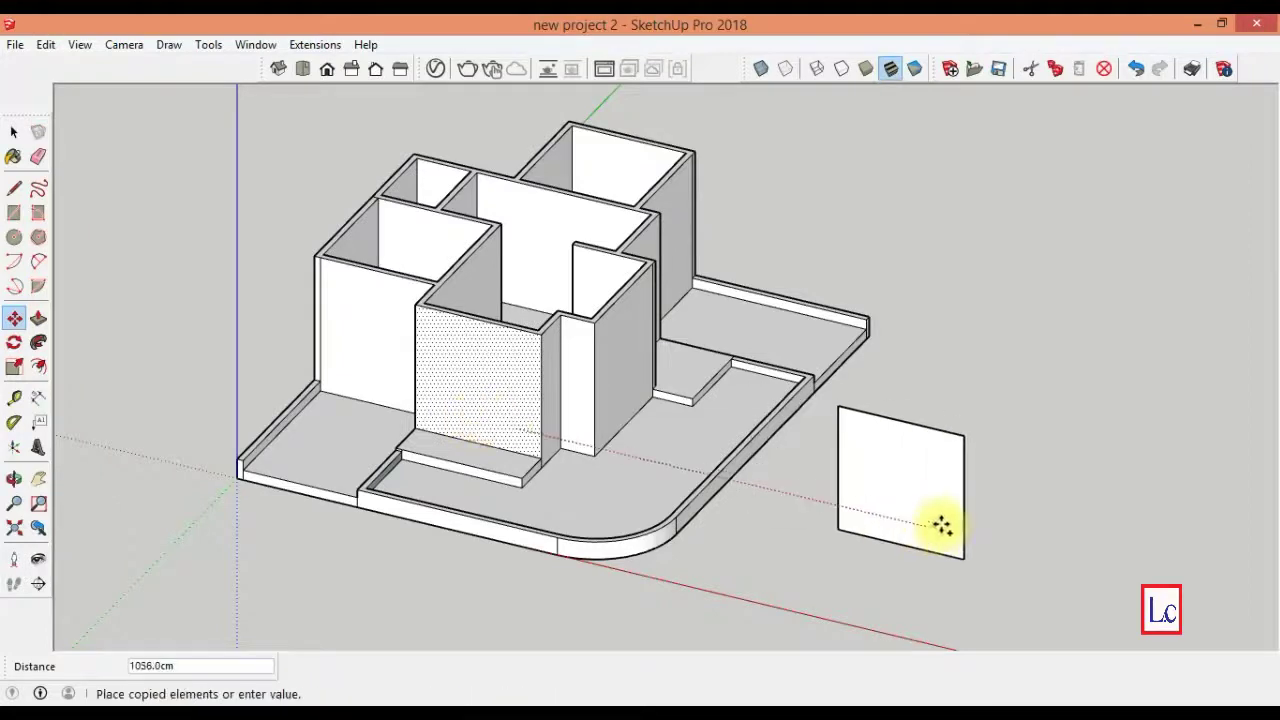
click(982, 545)
key(z)
drag(1163, 675, 846, 466)
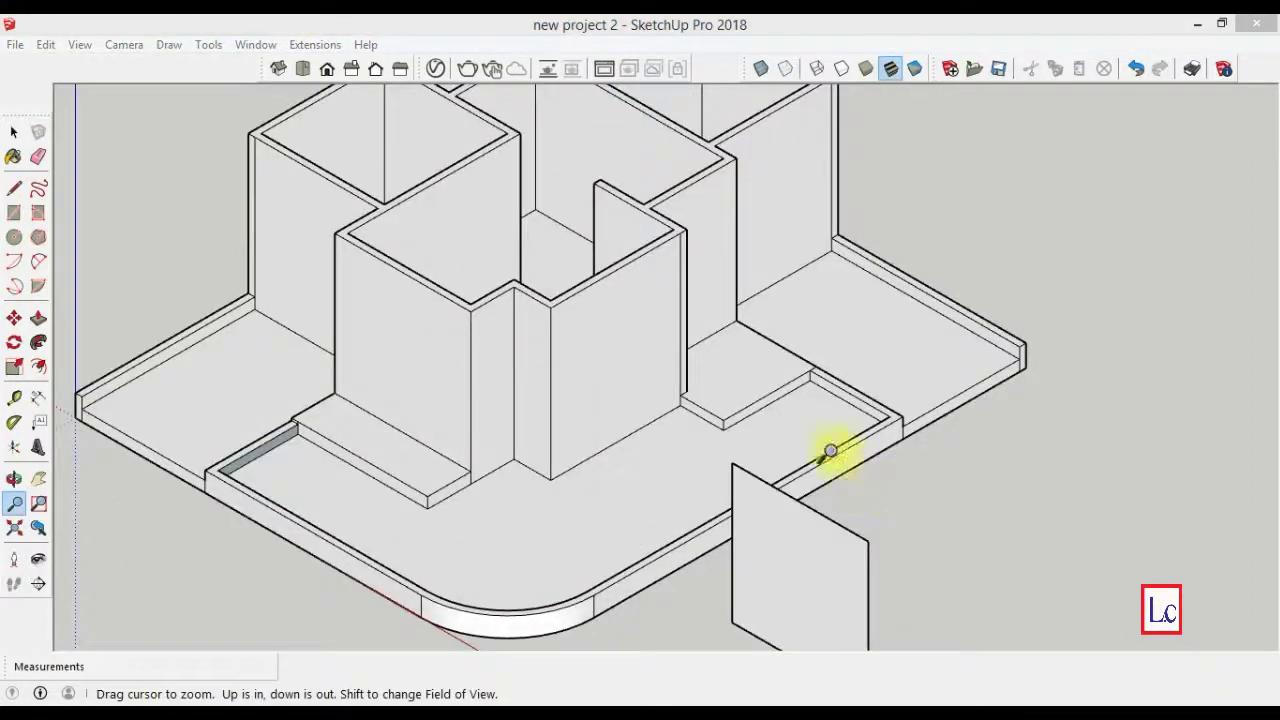
click(327, 68)
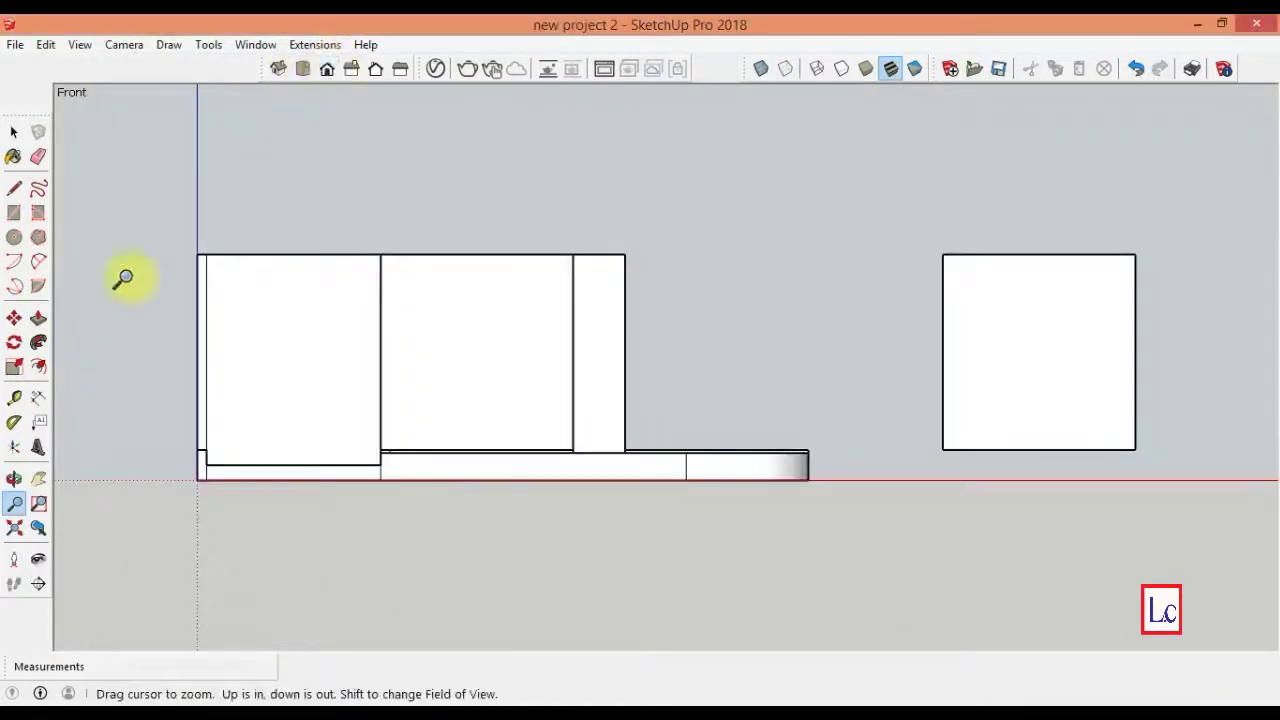
- Place vertical guides near the panel's left edge at offsets of 3, 5 and 5 cm
click(14, 397)
click(948, 390)
text(3)
key(Return)
click(20, 510)
mouse_move(423, 577)
mouse_down()
mouse_move(620, 423)
mouse_move(820, 440)
mouse_up()
click(822, 447)
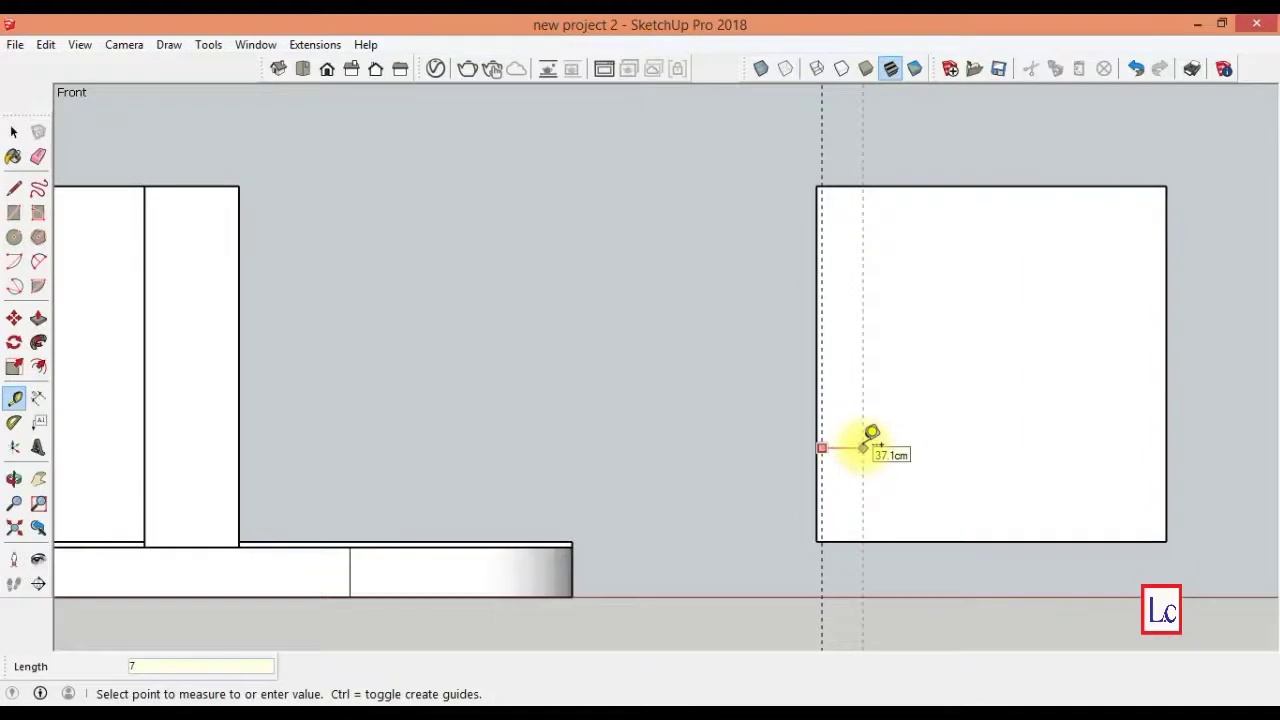
text(5)
key(Return)
click(905, 474)
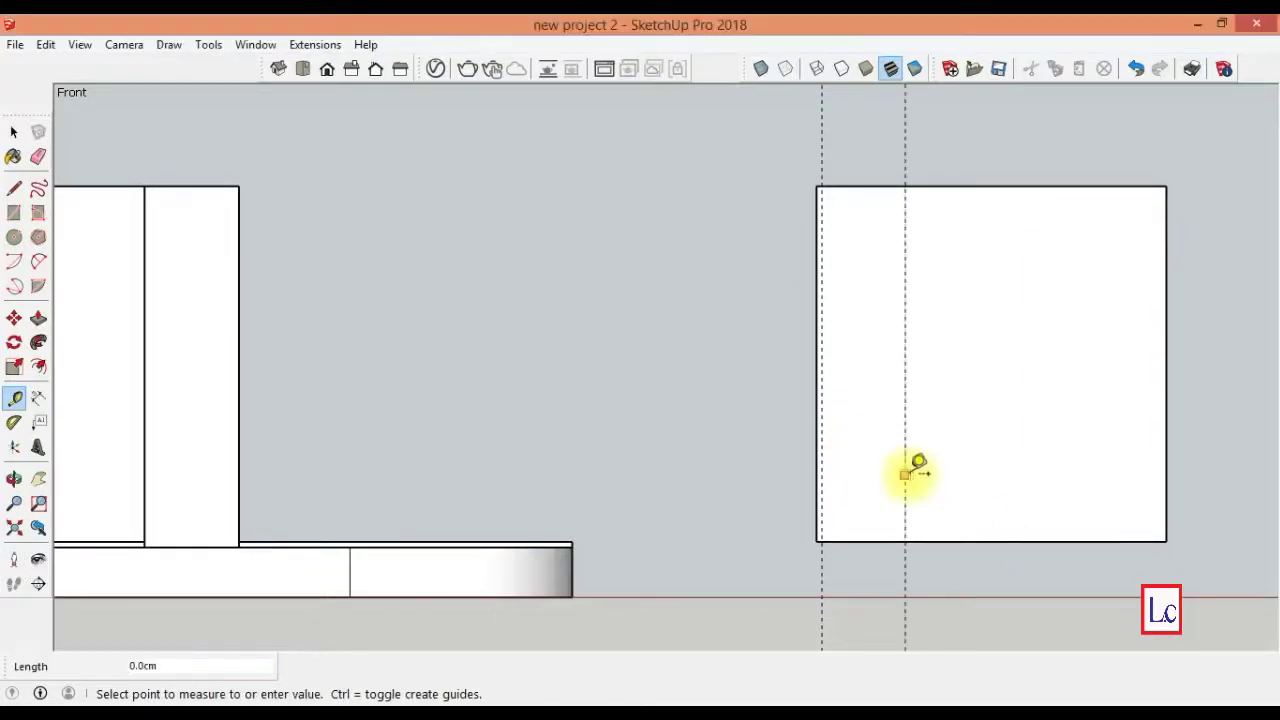
text(5)
key(Return)
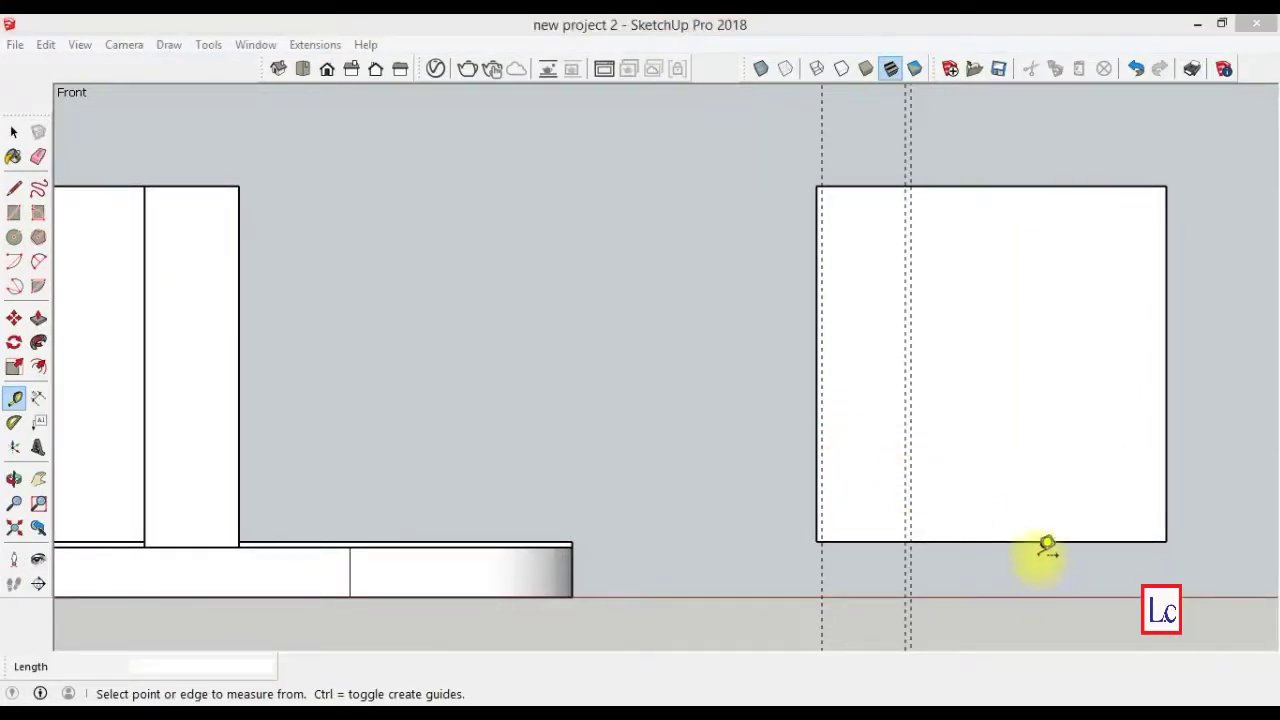
- Add horizontal guides 210 cm up from the bottom edge and 5 cm above that
click(1040, 541)
key(Return)
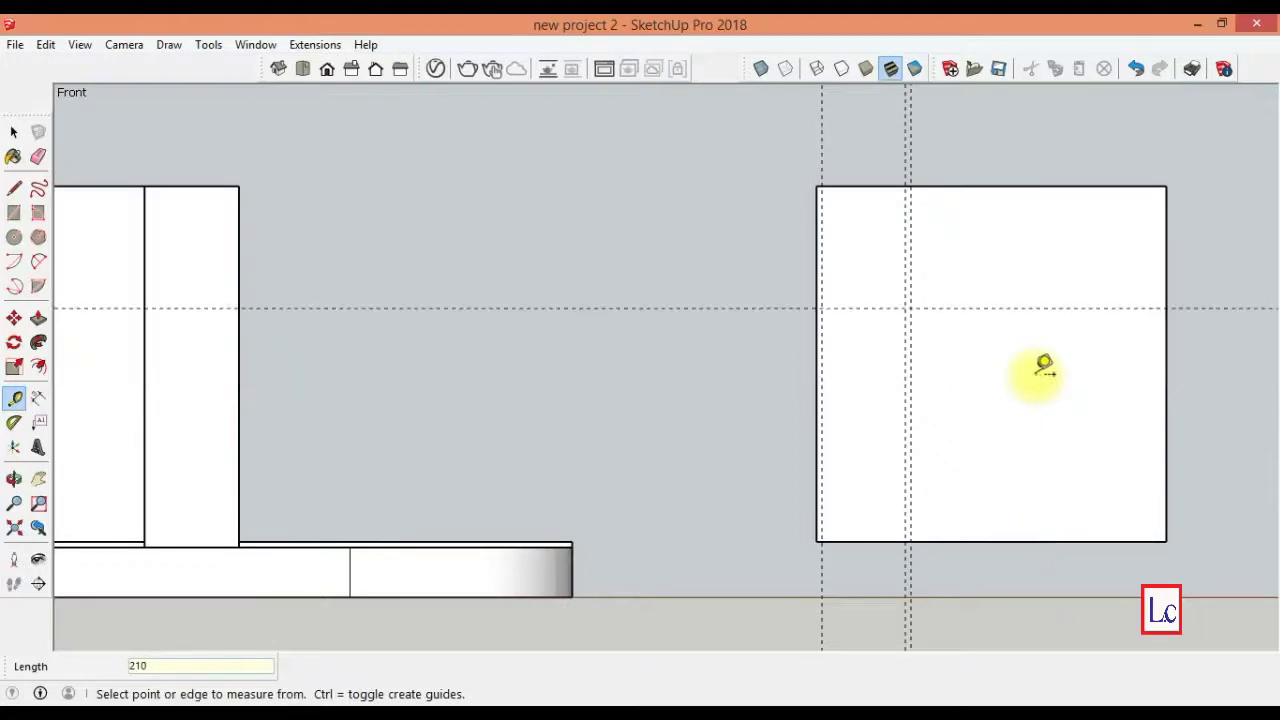
click(1024, 307)
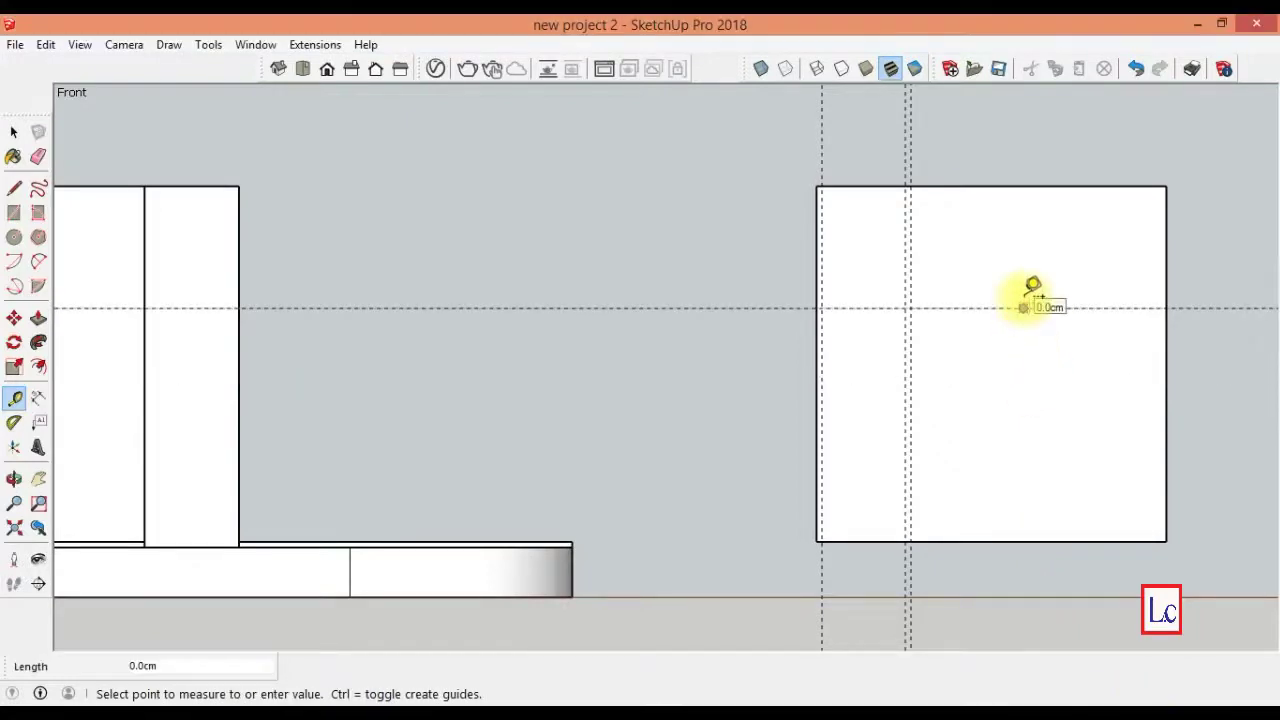
click(1025, 302)
click(1032, 307)
key(Return)
click(1036, 304)
text(18)
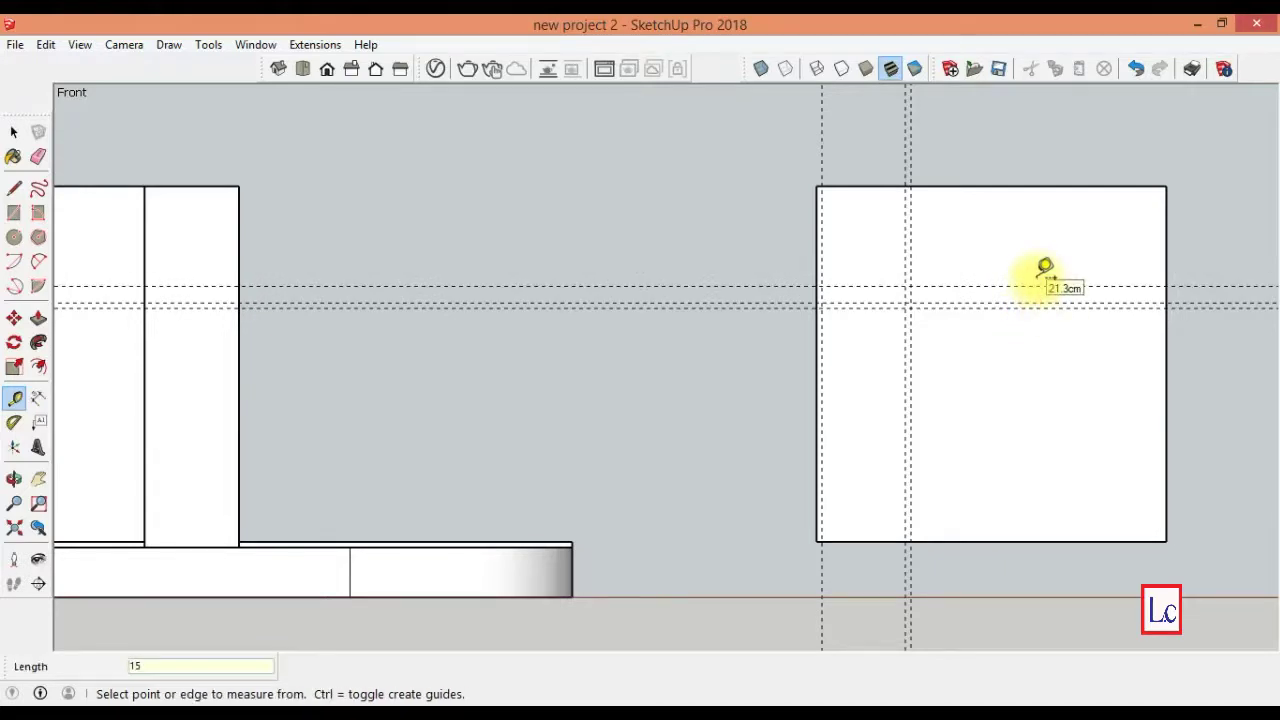
click(1032, 260)
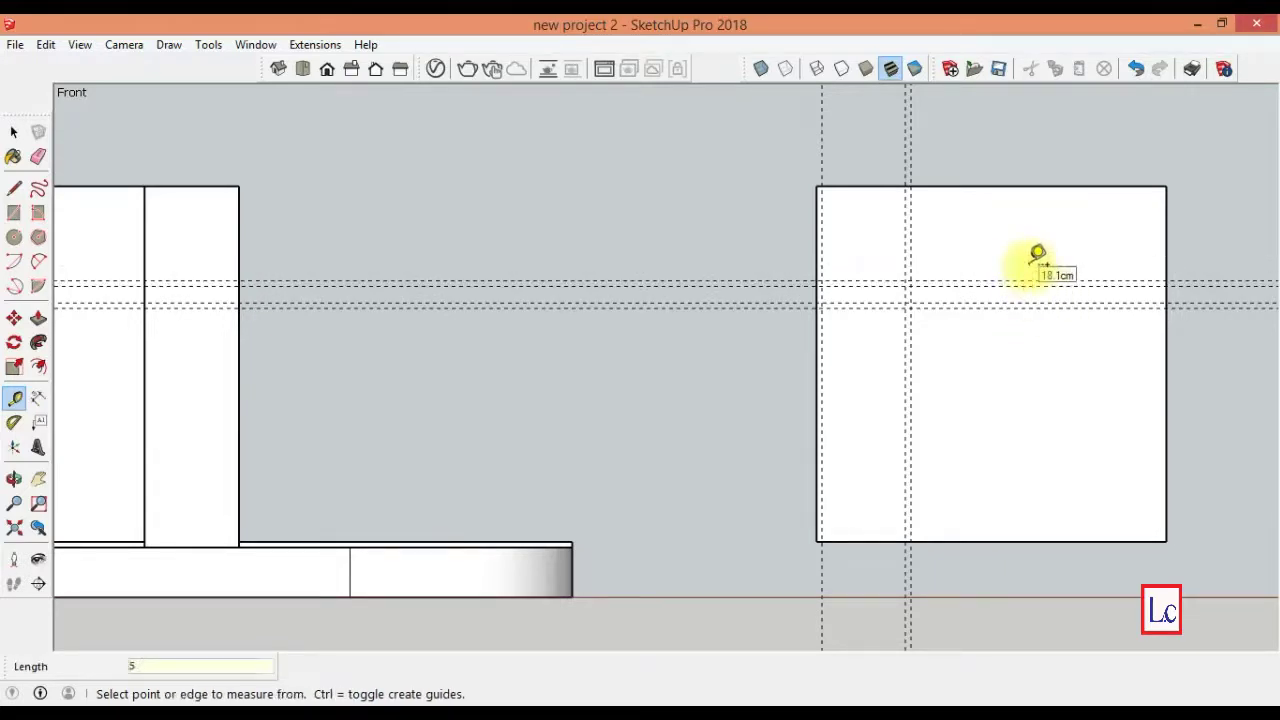
- Add vertical guides 5 cm from the right edge, then 50 cm further in
key(Return)
click(1160, 498)
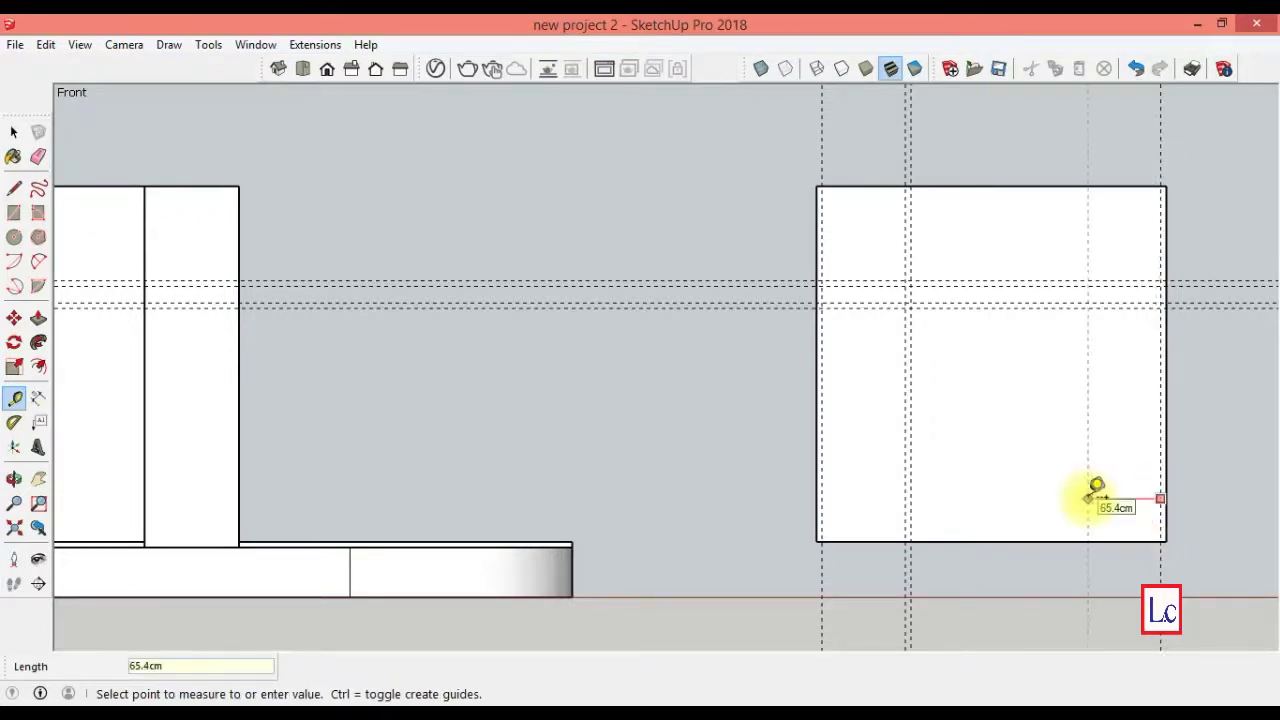
key(Return)
click(1106, 494)
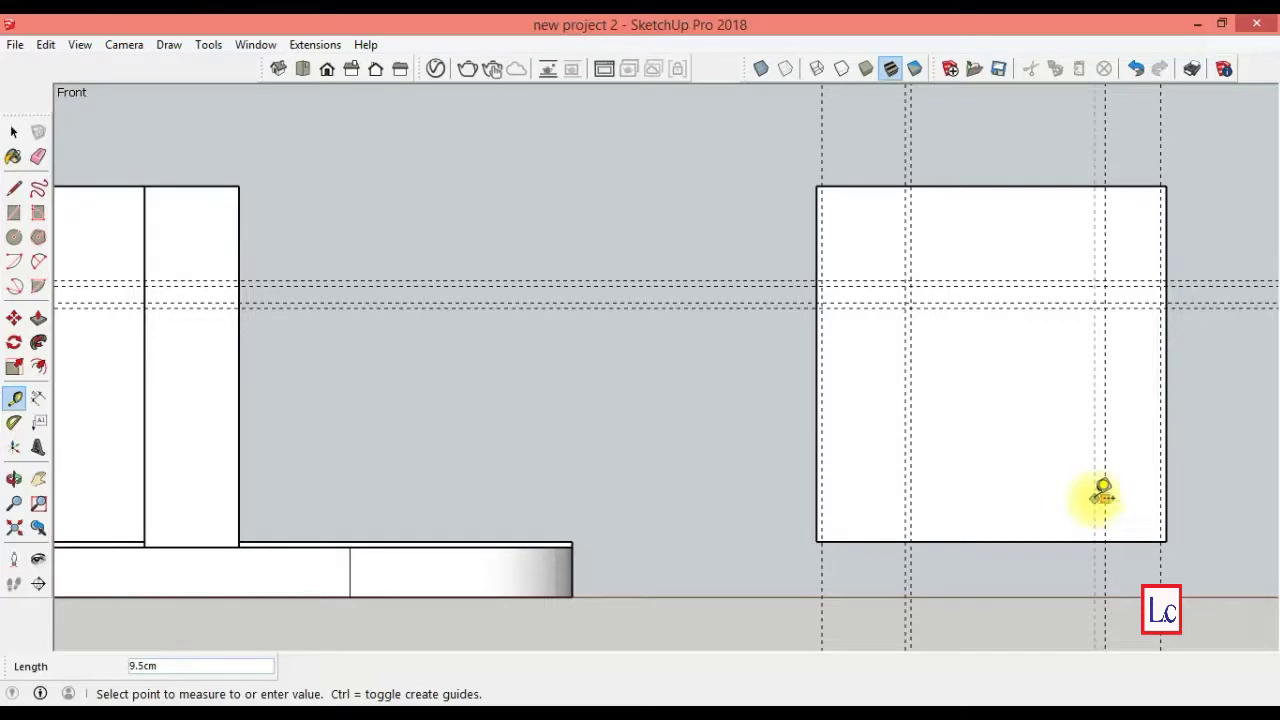
key(Return)
click(1100, 497)
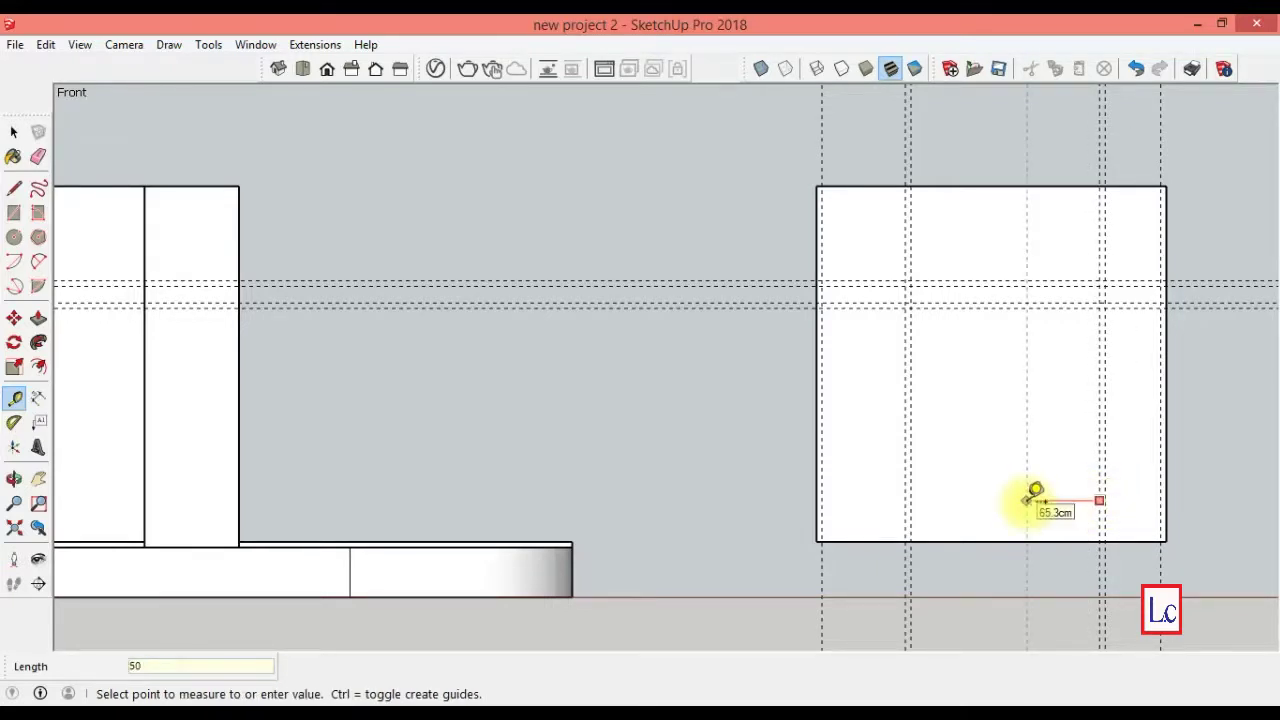
key(Return)
click(1037, 492)
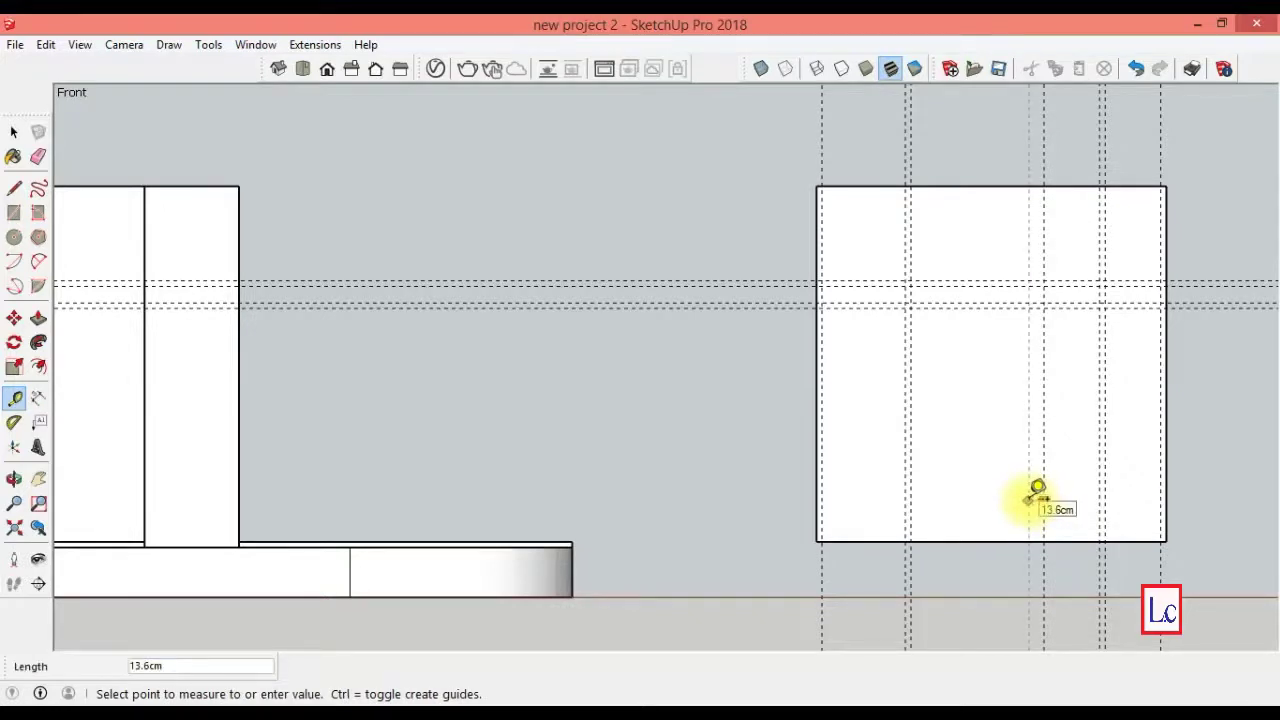
key(Escape)
- Add a horizontal guide 20 cm above the panel's bottom edge
click(1071, 540)
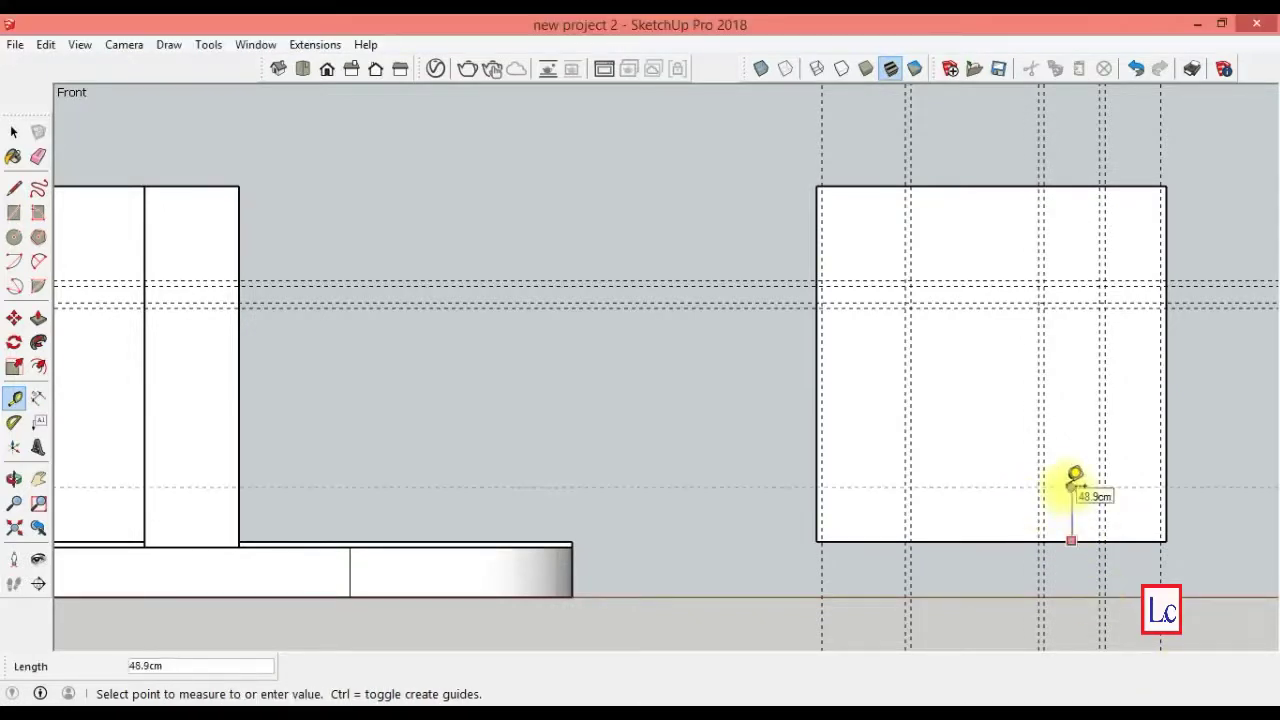
key(Return)
click(1075, 518)
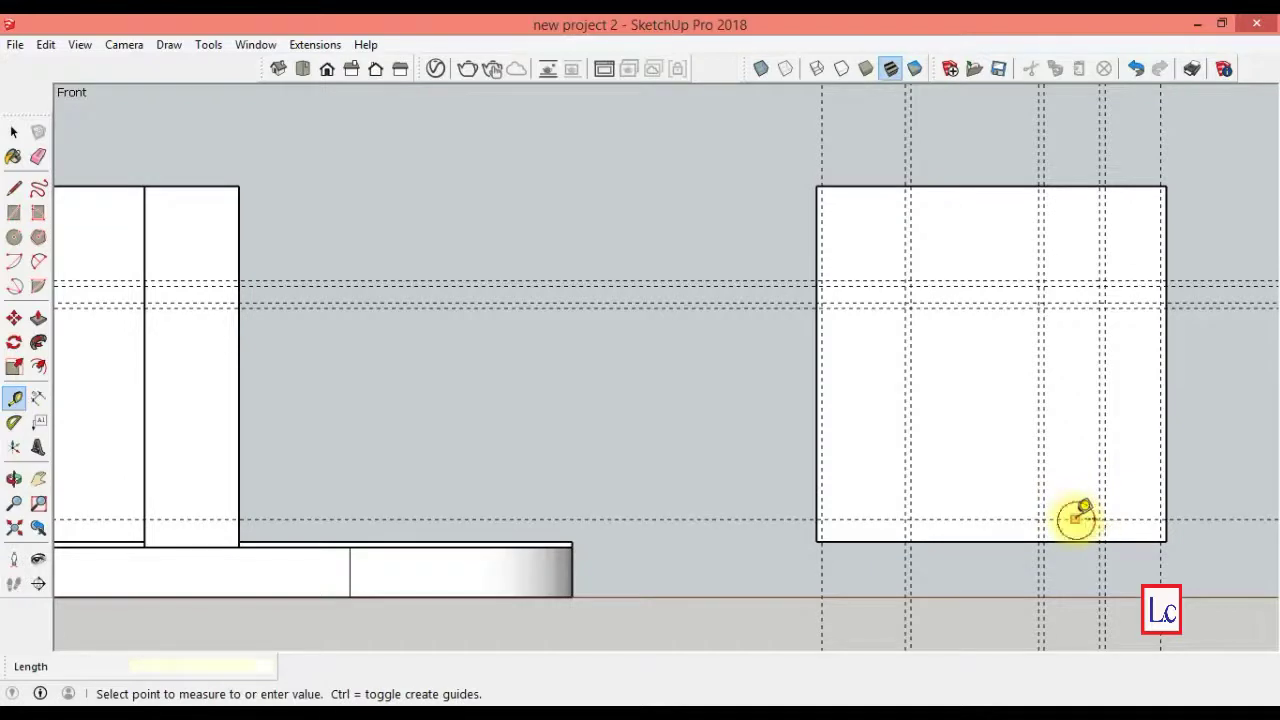
key(Escape)
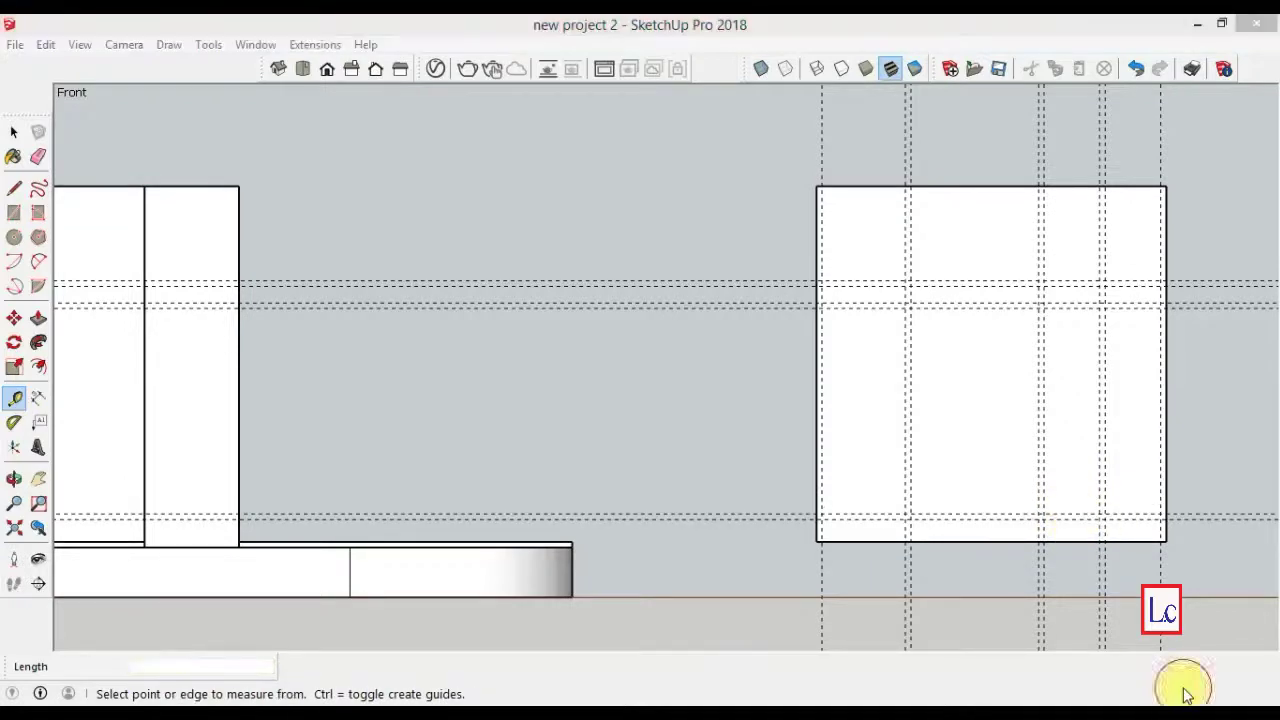
click(14, 503)
drag(137, 457, 449, 349)
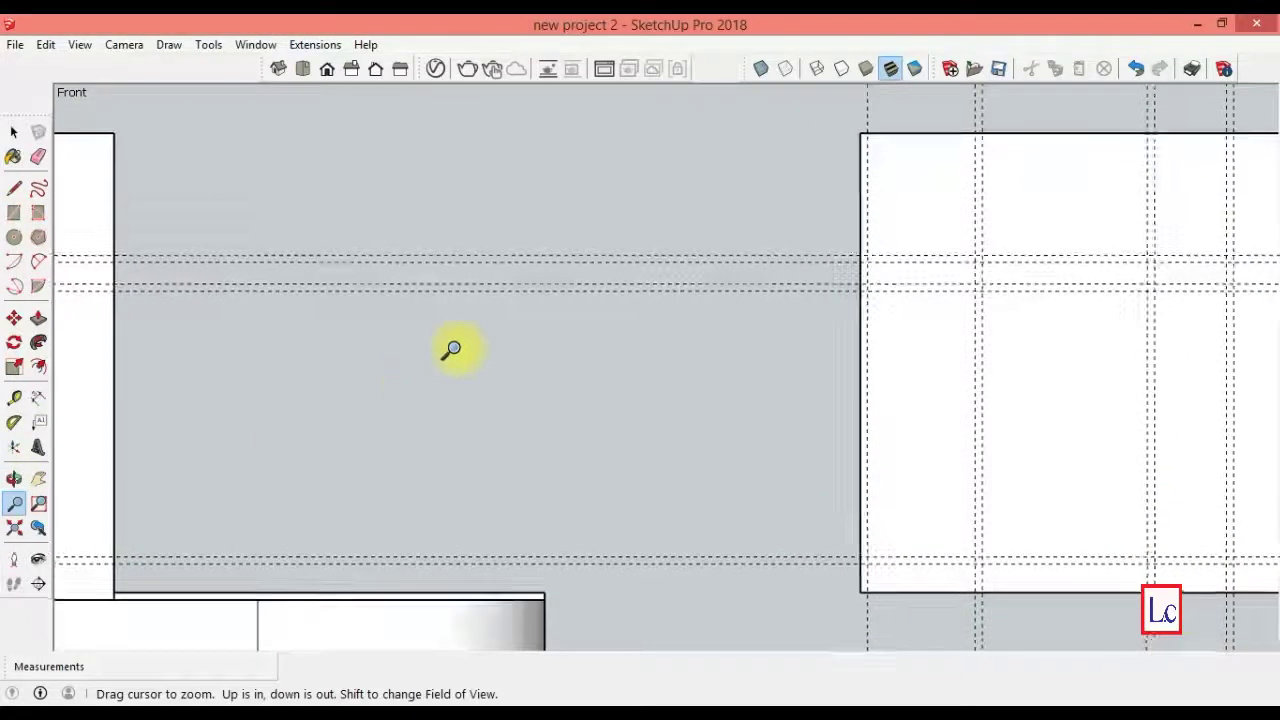
click(38, 479)
- Draw the 235 by 85 cm door frame with its top strip and tall lower panel
drag(640, 415, 225, 352)
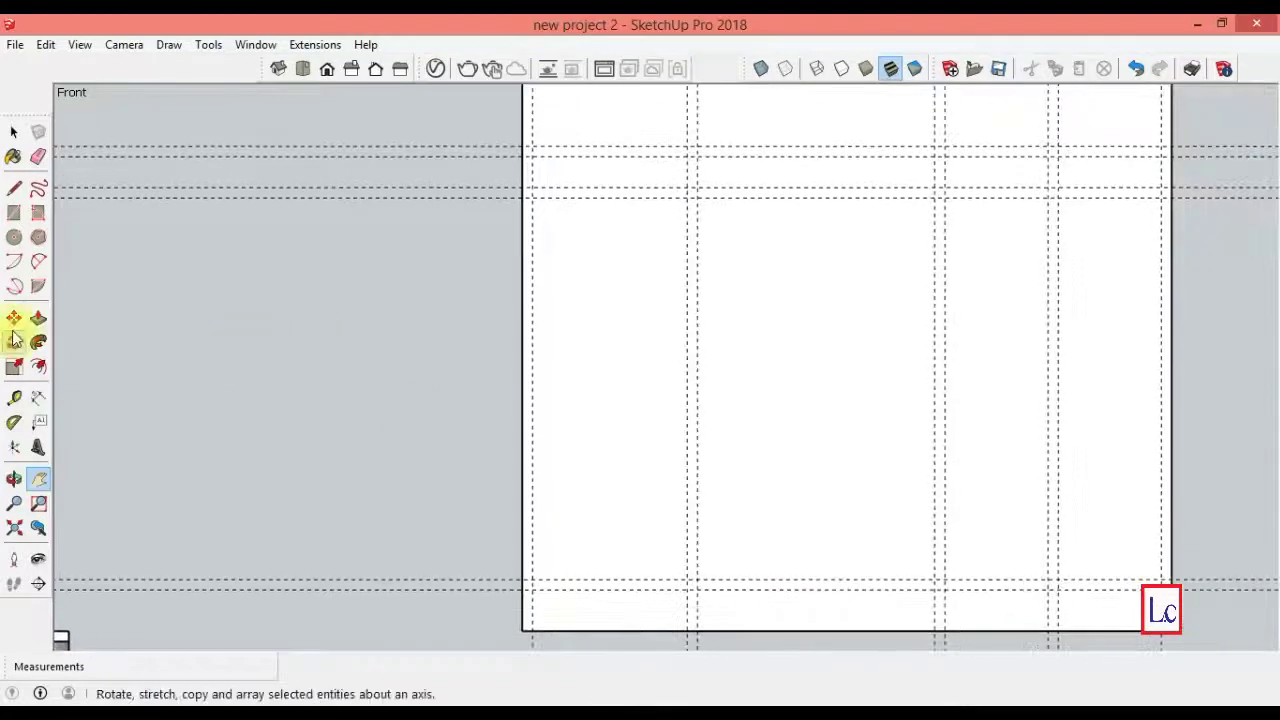
click(14, 212)
click(523, 147)
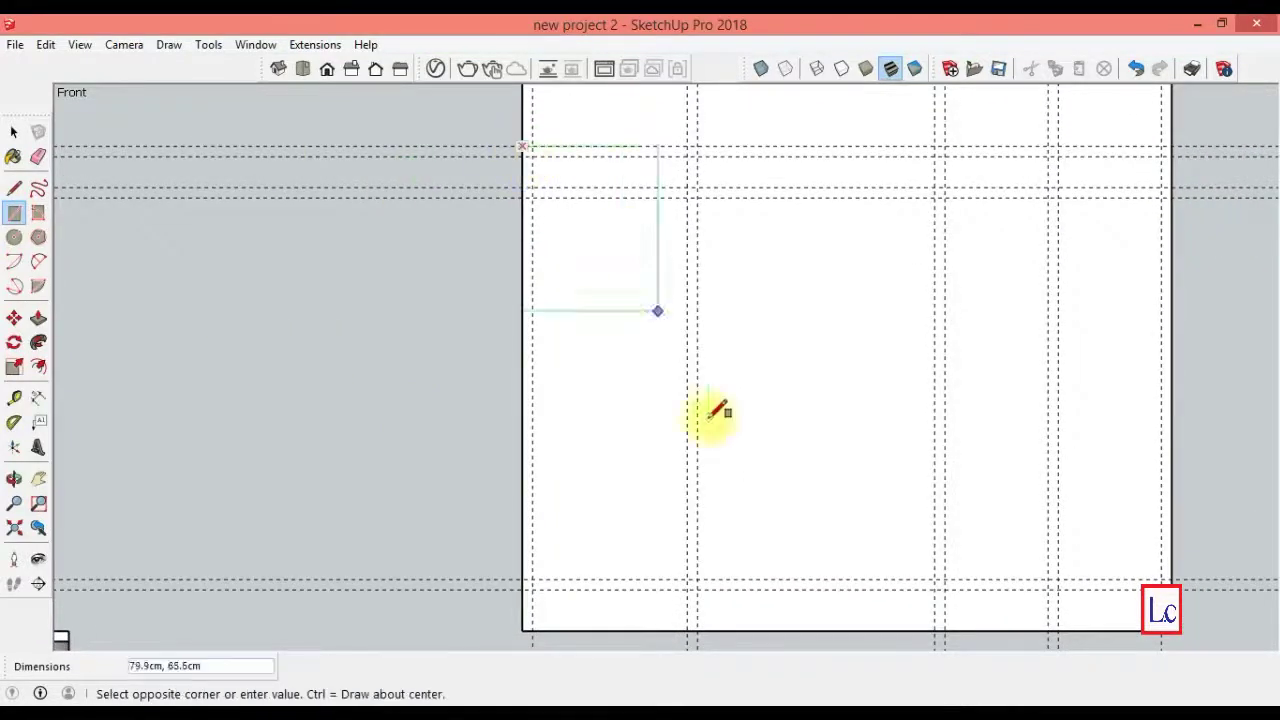
click(697, 630)
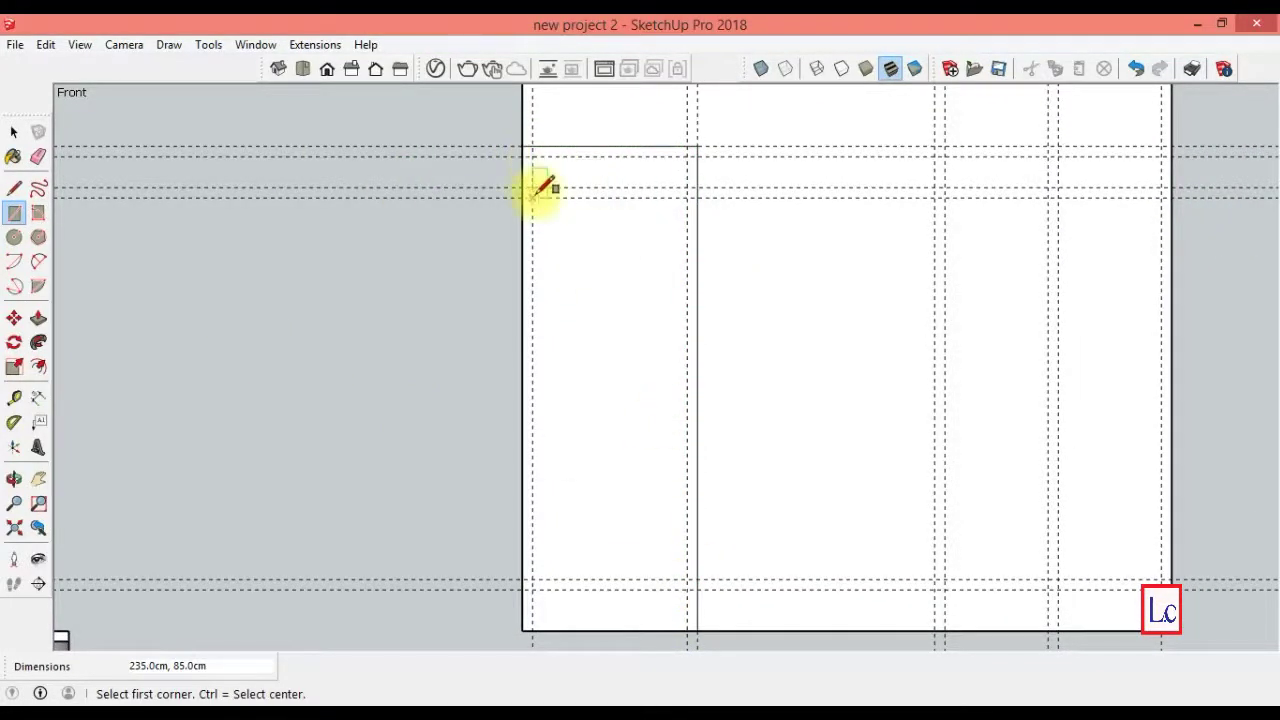
click(535, 148)
click(687, 187)
click(532, 197)
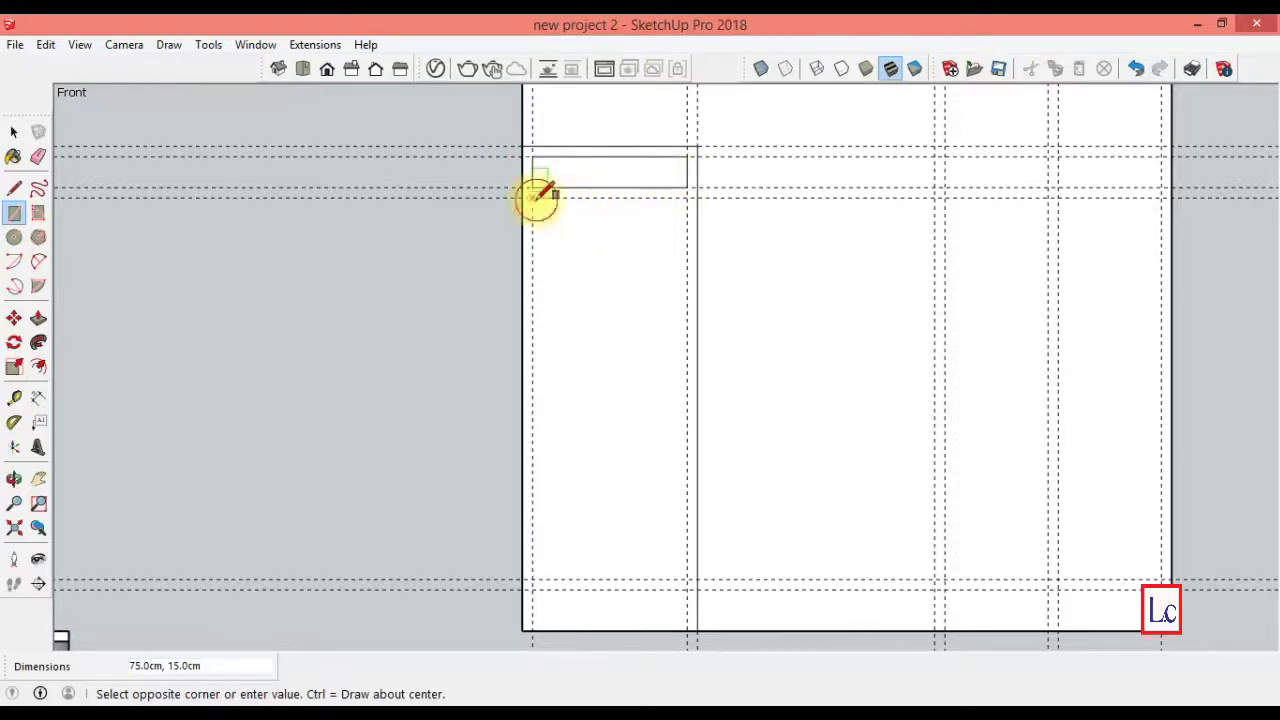
click(687, 630)
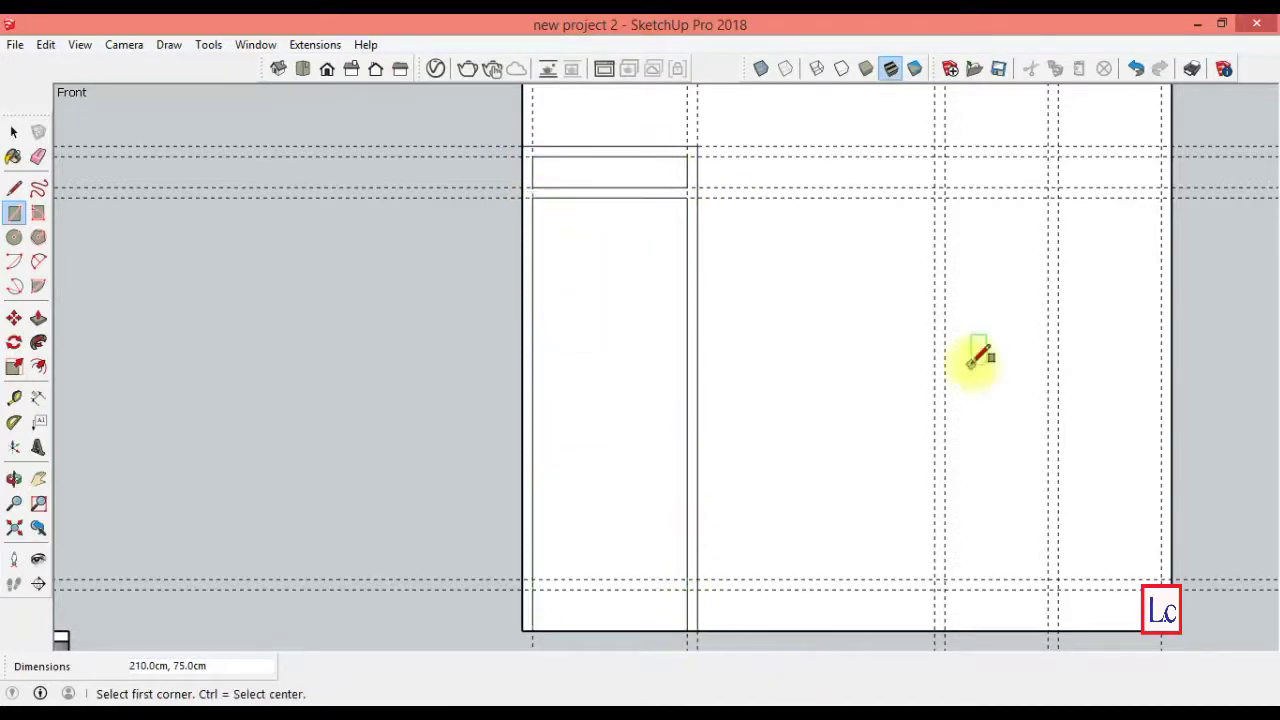
- Draw the window frame outline, its inner rectangle and the two tall glass panes
click(934, 147)
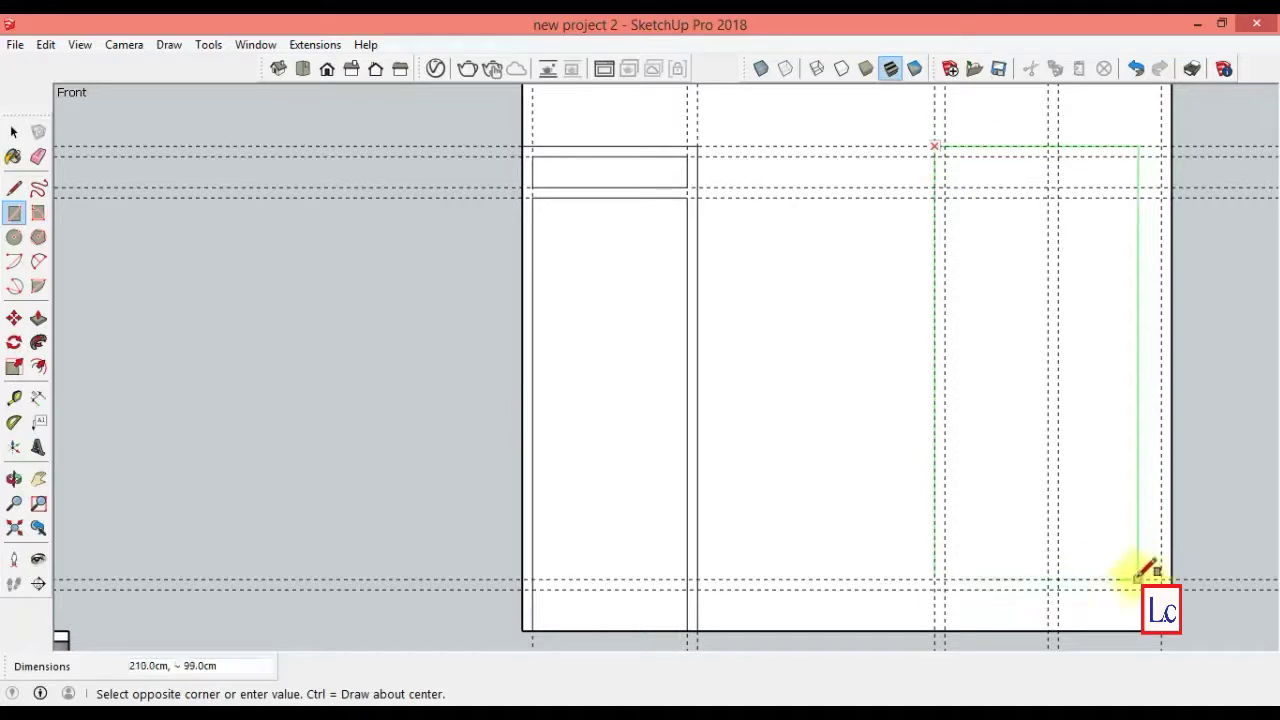
click(1163, 589)
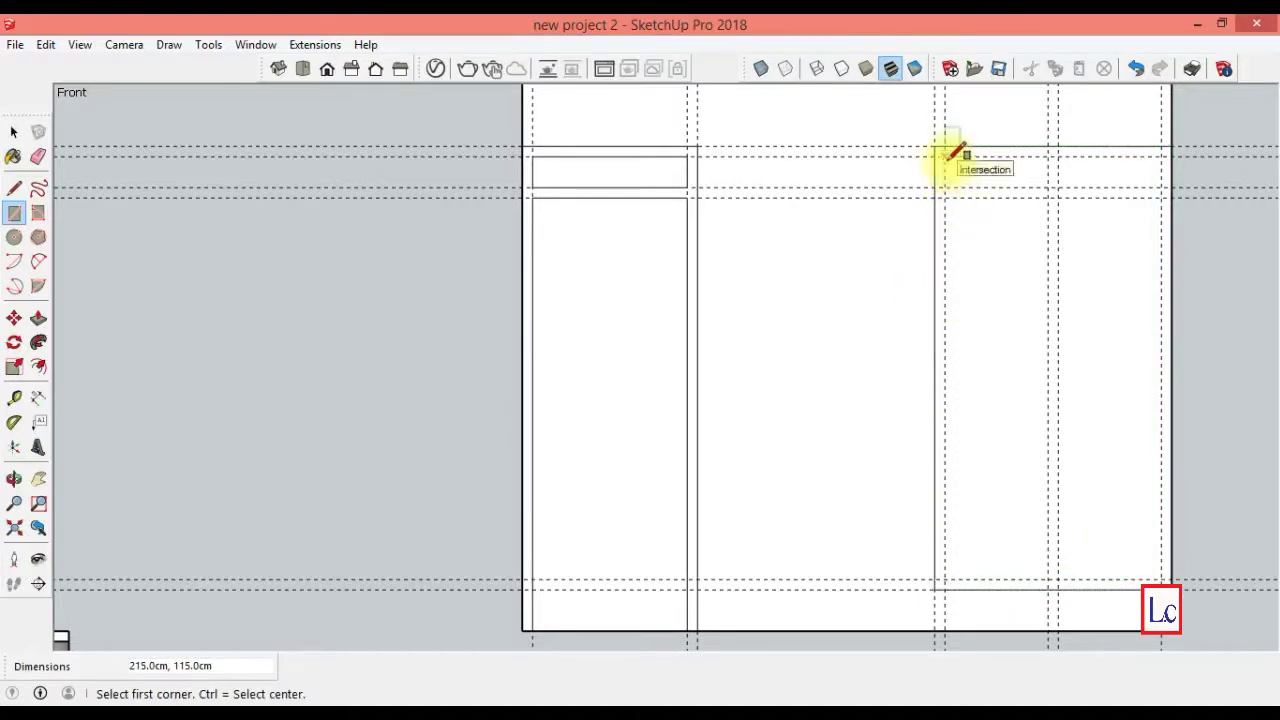
click(944, 156)
click(1161, 579)
click(944, 197)
click(1048, 579)
click(1058, 197)
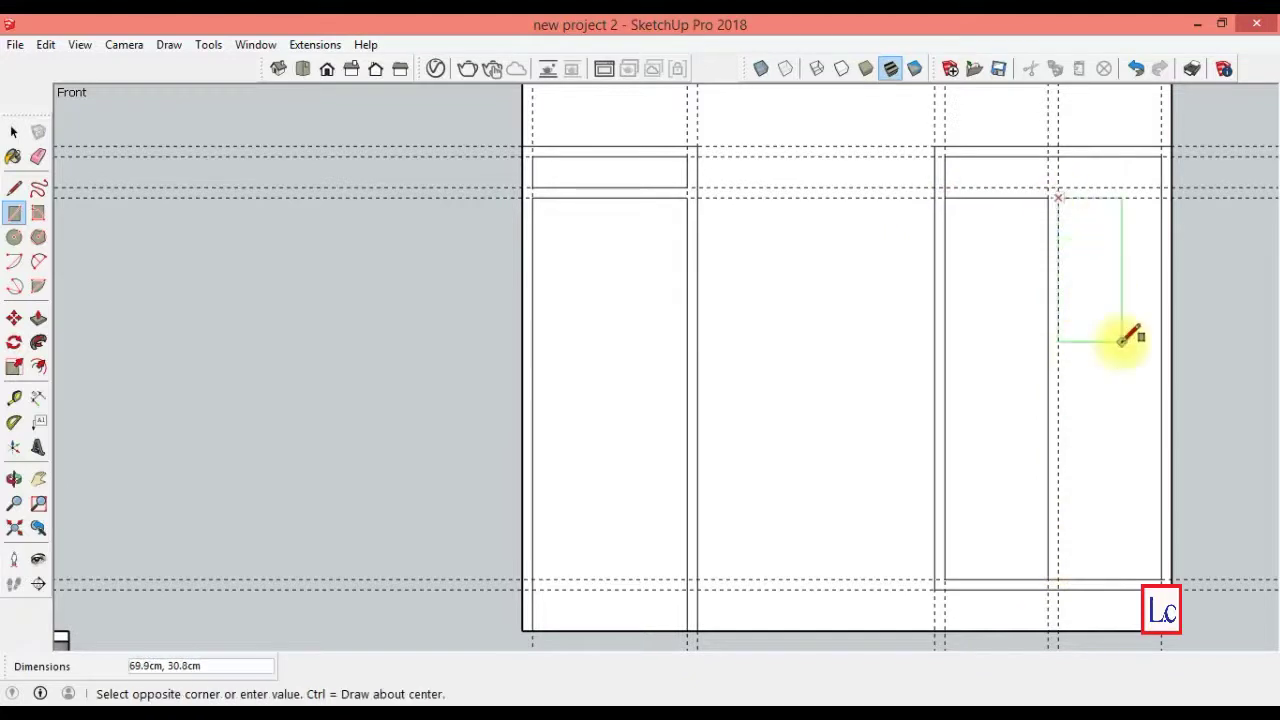
click(1161, 579)
- Draw the window's left and right top strips above the panes
click(944, 156)
click(1048, 187)
click(1058, 156)
click(1161, 187)
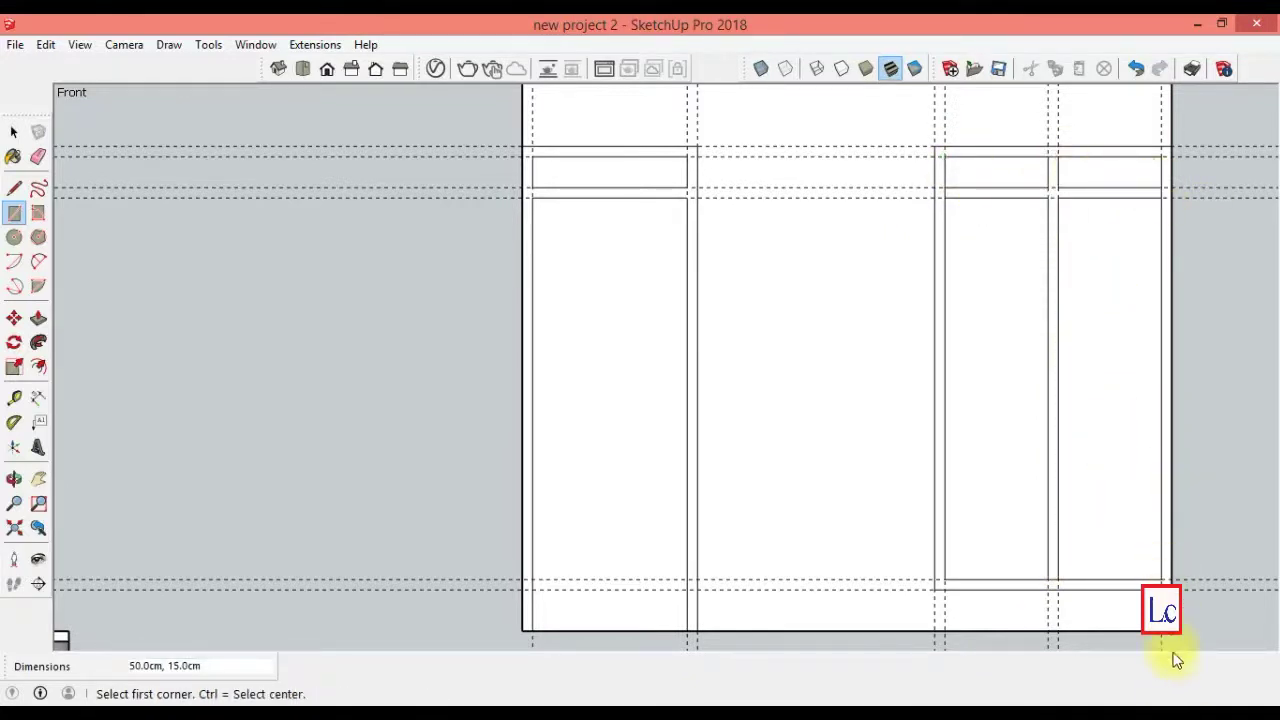
click(38, 156)
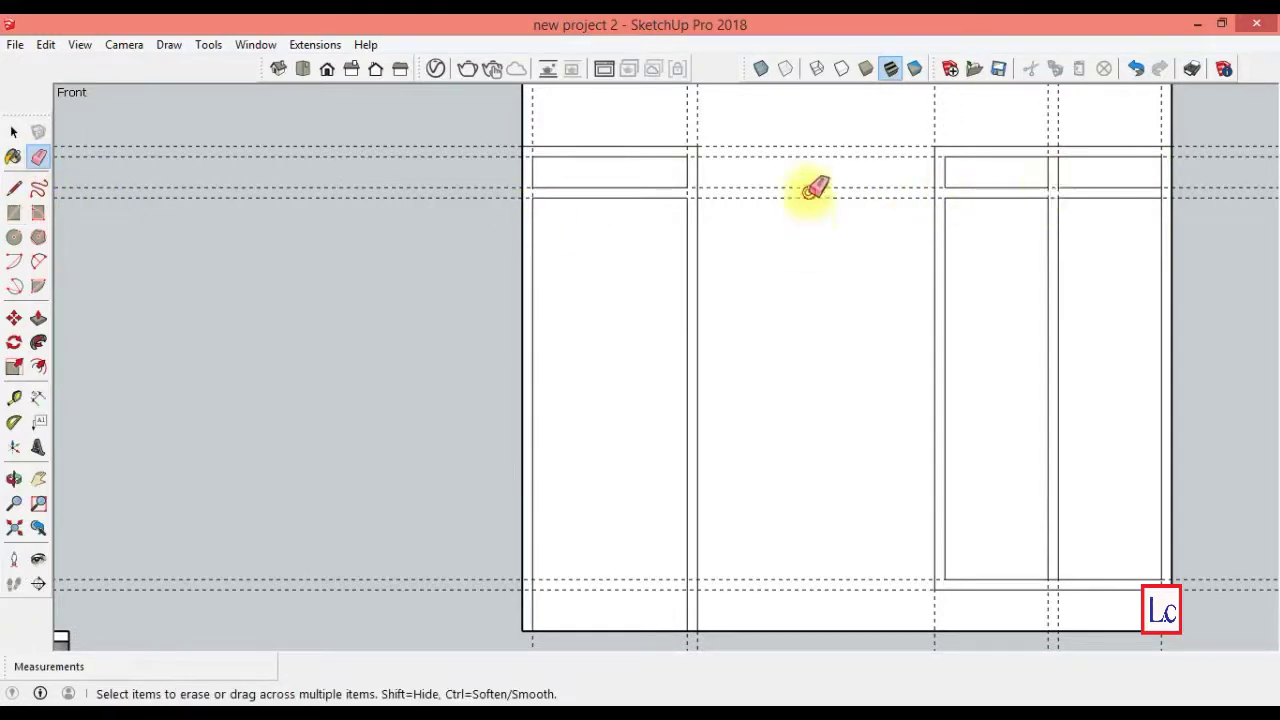
- Erase the horizontal and vertical guides around the door and window
click(828, 147)
click(856, 580)
click(858, 590)
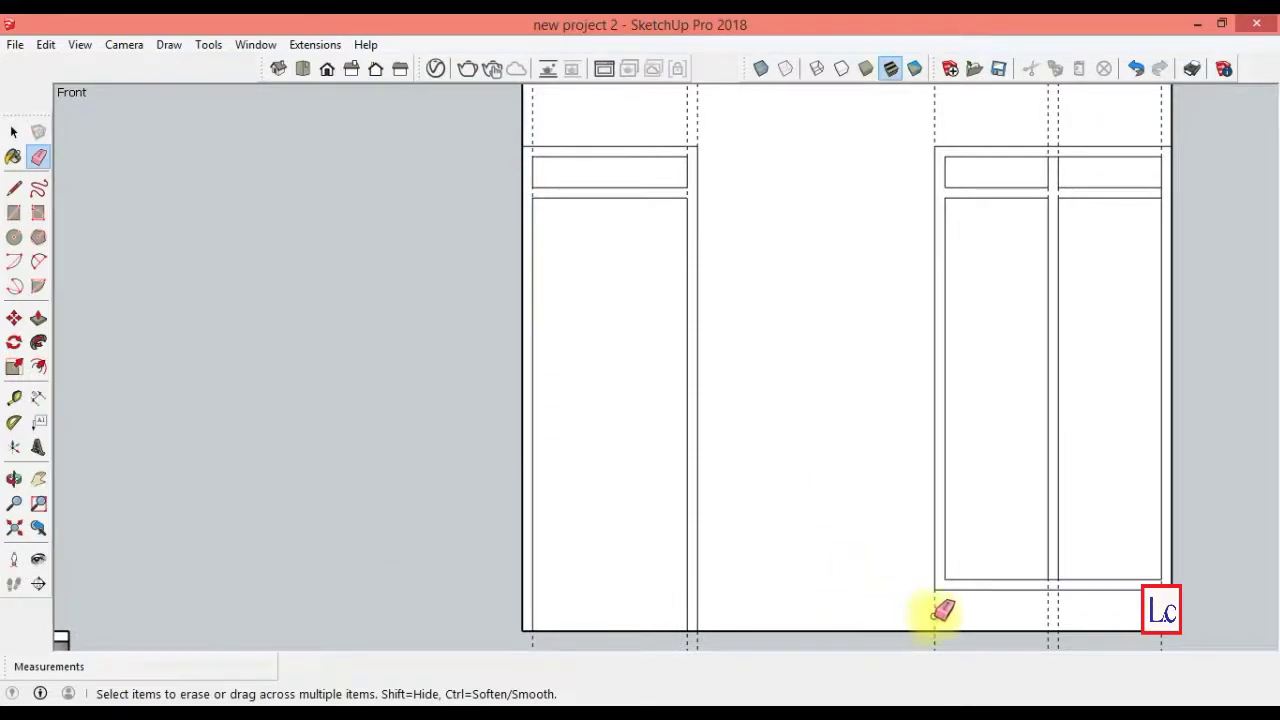
click(1060, 614)
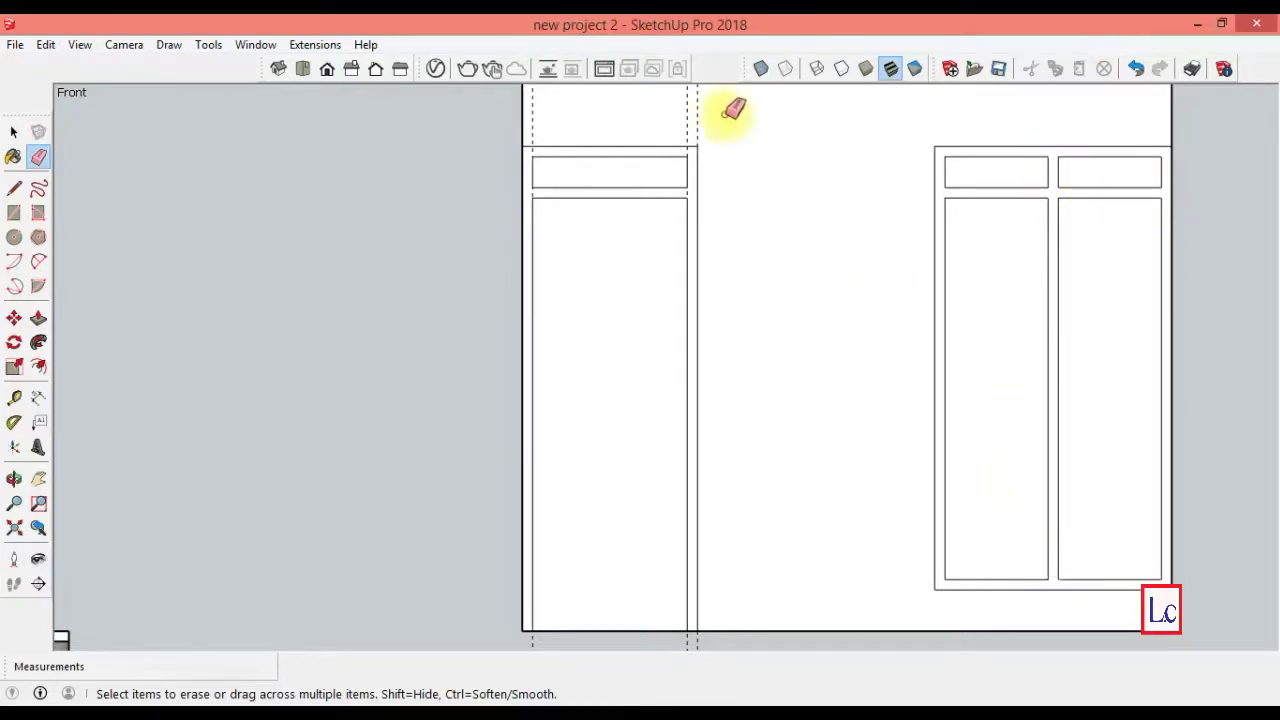
drag(703, 114, 584, 120)
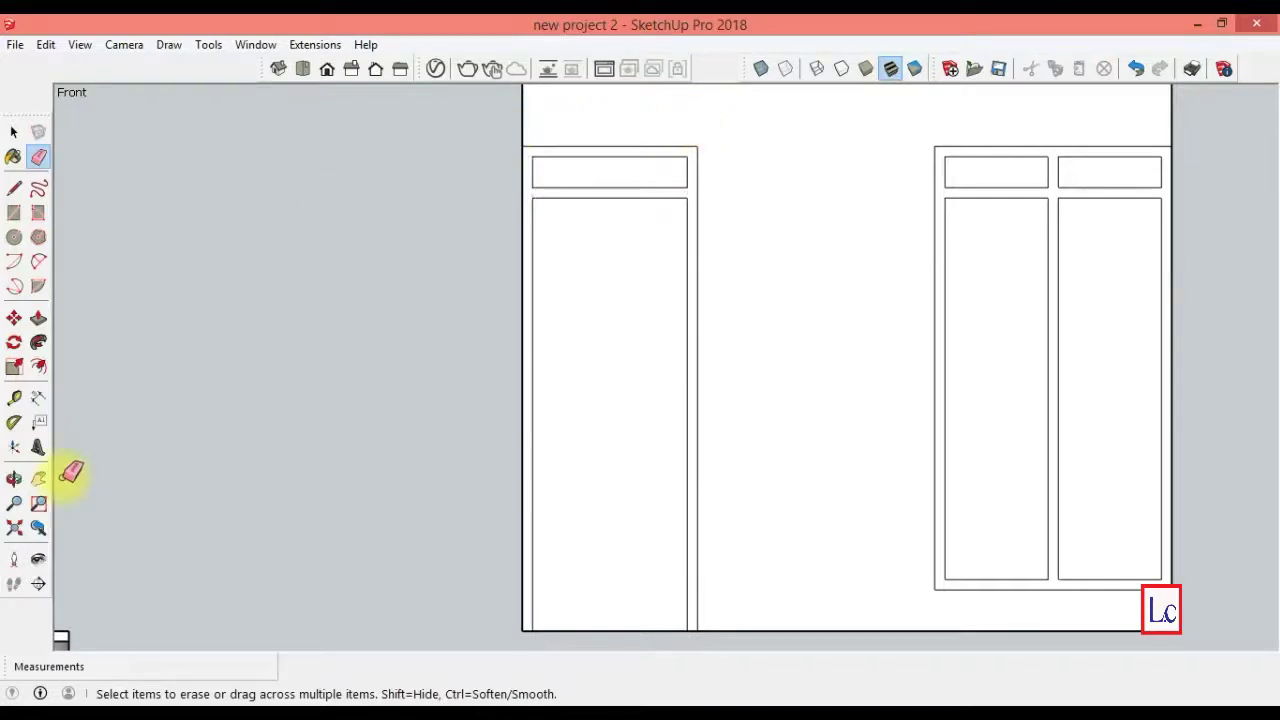
- Erase the wall panel's left, top and bottom outer edges
click(14, 503)
drag(254, 394, 275, 432)
key(h)
drag(371, 391, 329, 454)
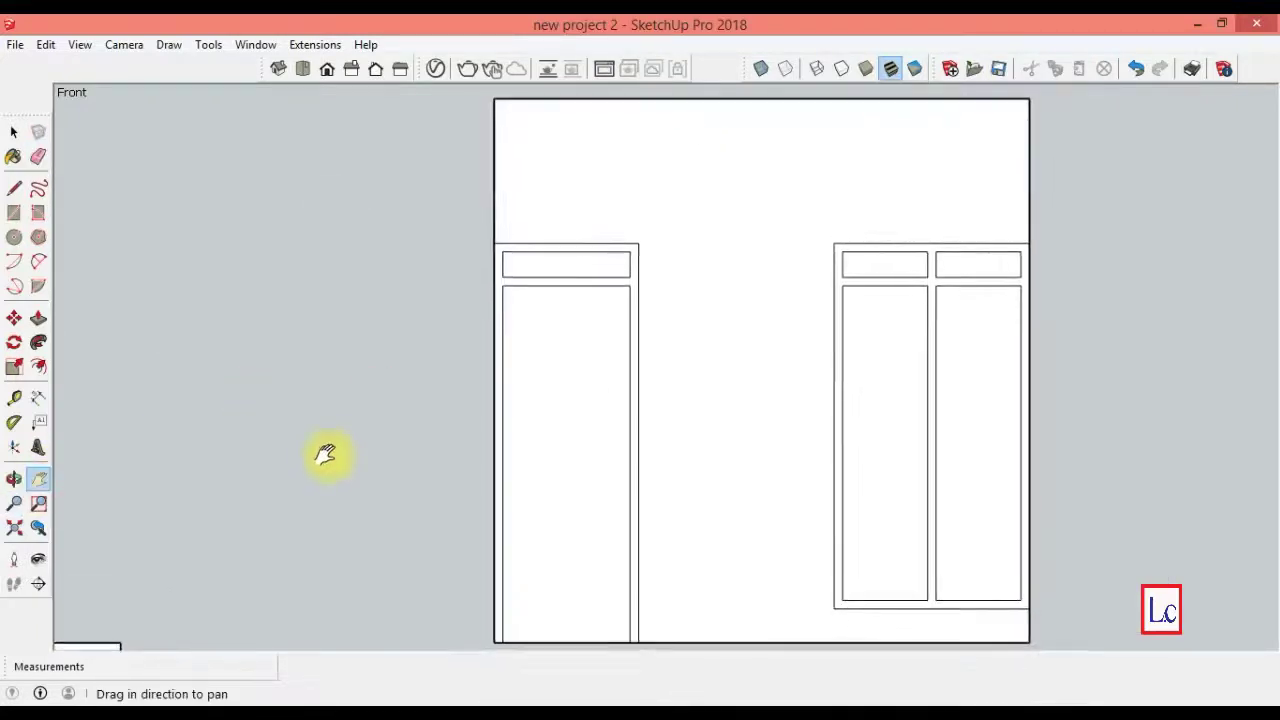
click(38, 156)
click(496, 166)
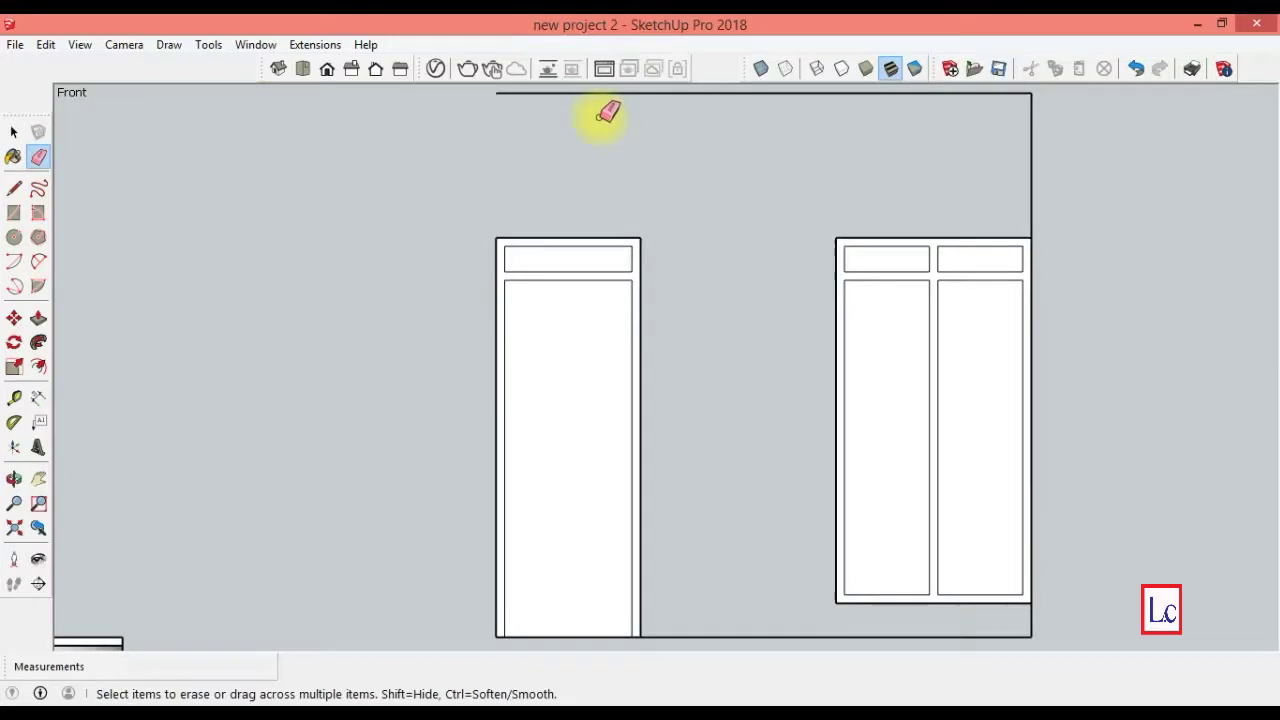
click(627, 94)
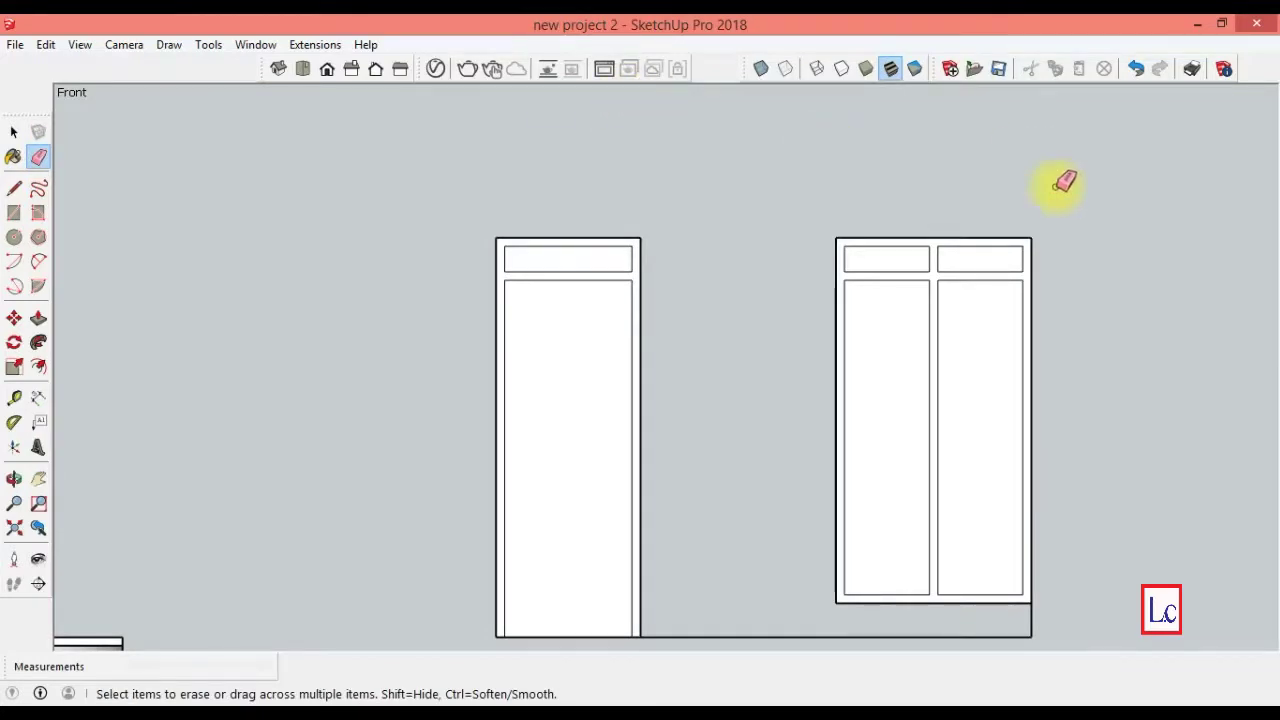
click(1027, 635)
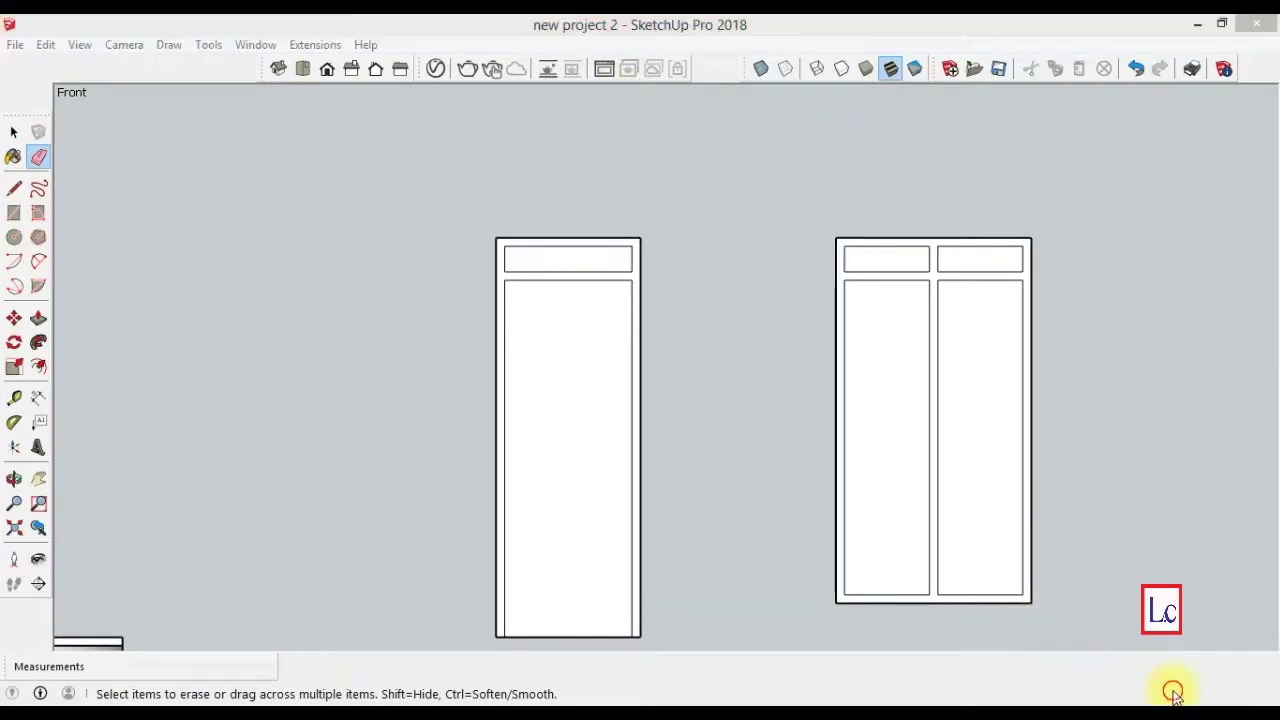
- Copy the whole double window to the right of the original
click(14, 131)
drag(520, 178, 843, 650)
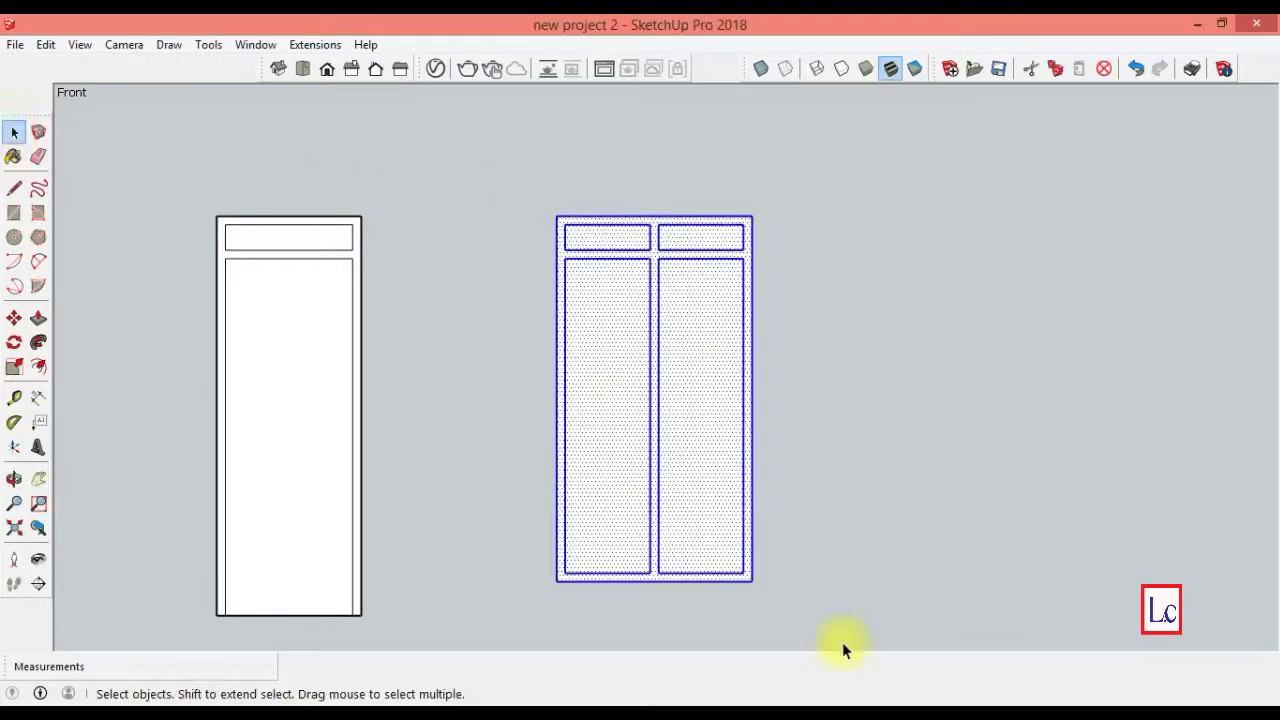
click(14, 318)
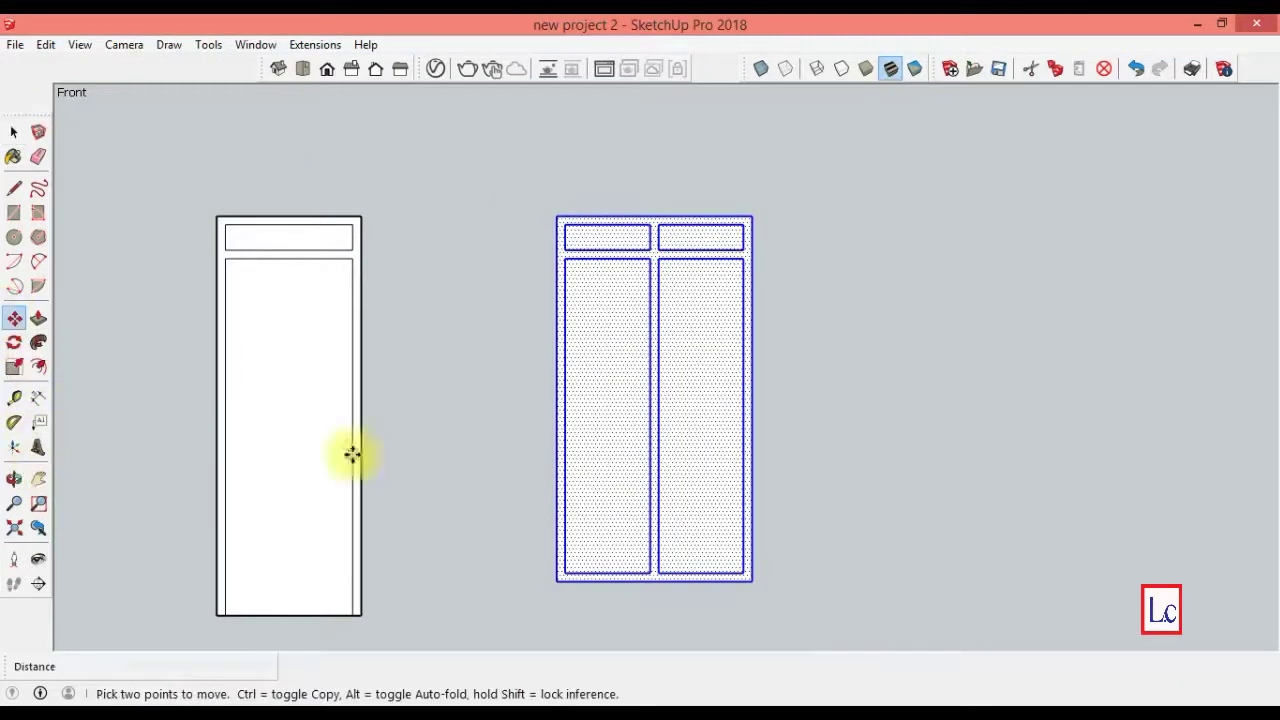
key(ctrl)
click(556, 582)
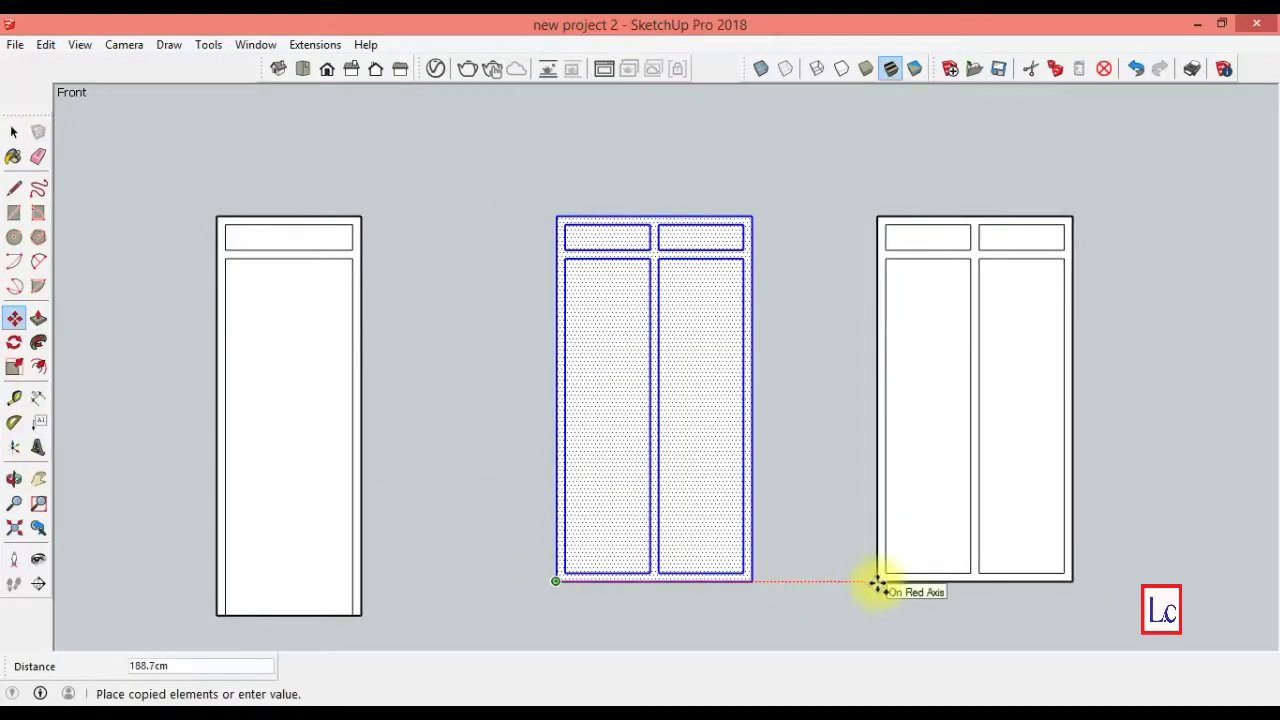
click(877, 582)
key(ctrl+t)
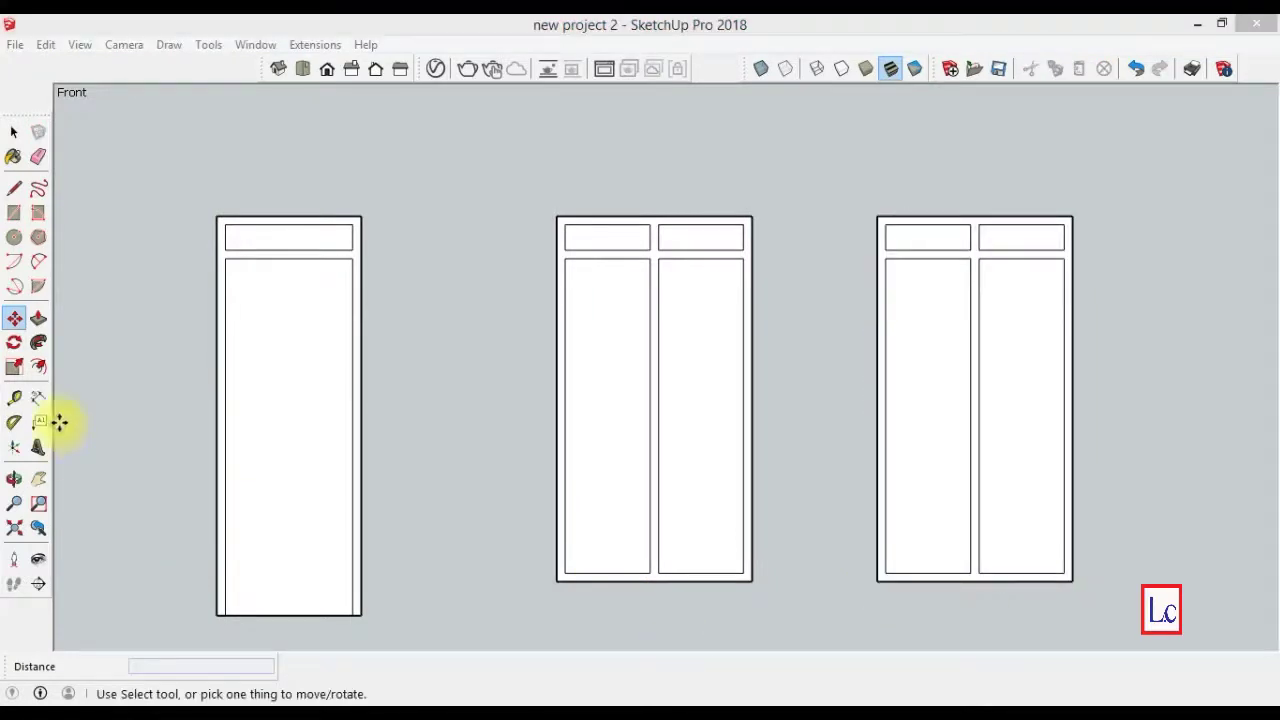
- Add two horizontal guides on the window copy marking the new cut height
click(14, 397)
click(882, 574)
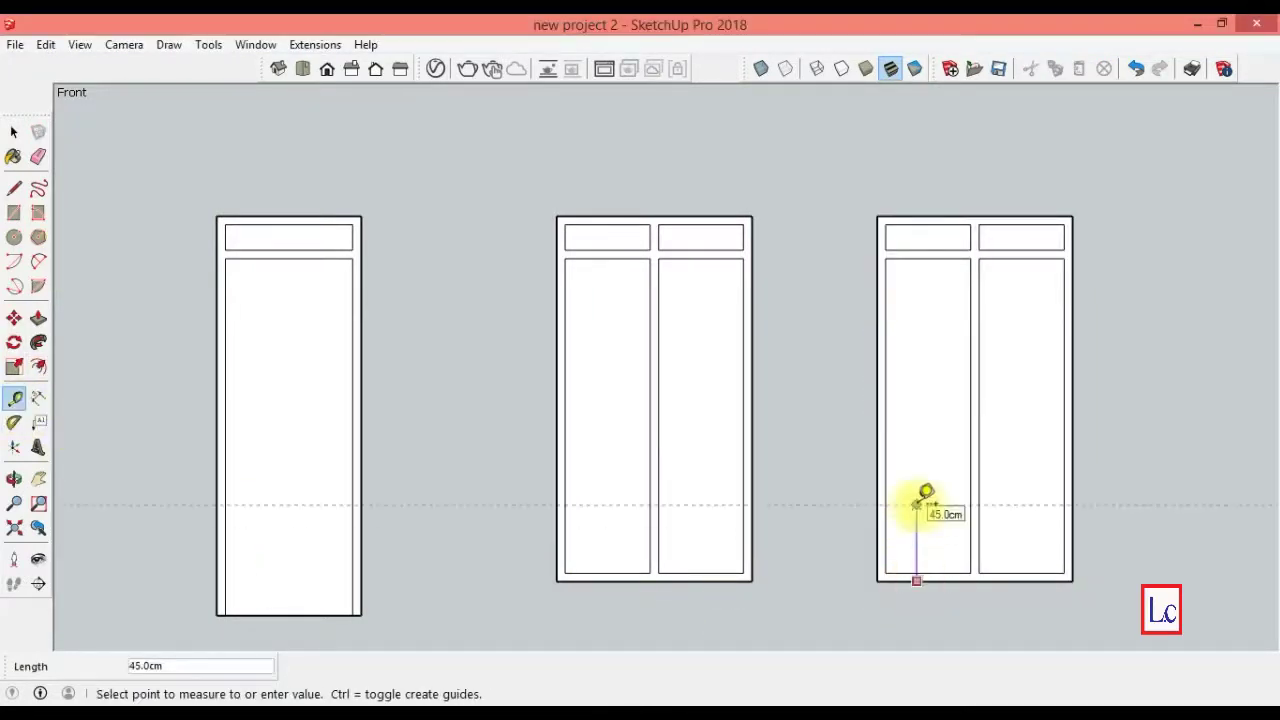
key(Return)
click(930, 478)
click(930, 463)
- Draw a strip across the copy between the guides and erase everything below it
click(14, 212)
click(877, 470)
click(1073, 480)
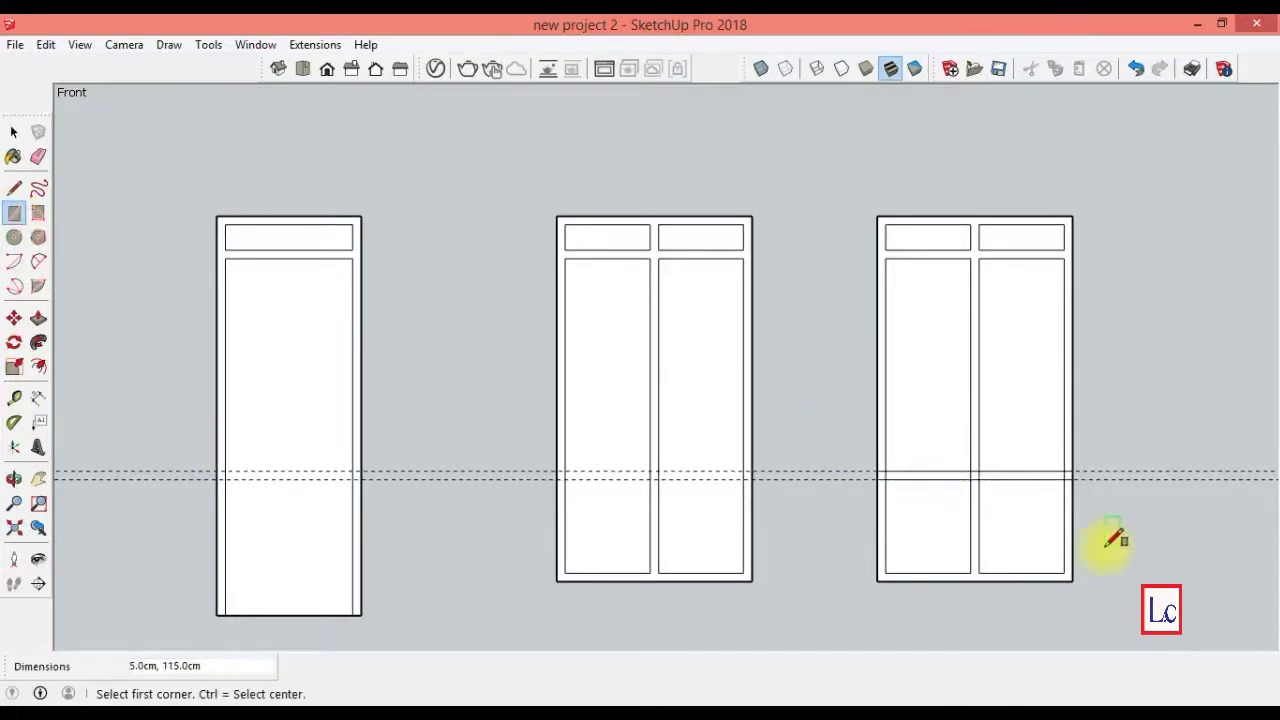
click(38, 156)
click(38, 156)
click(877, 534)
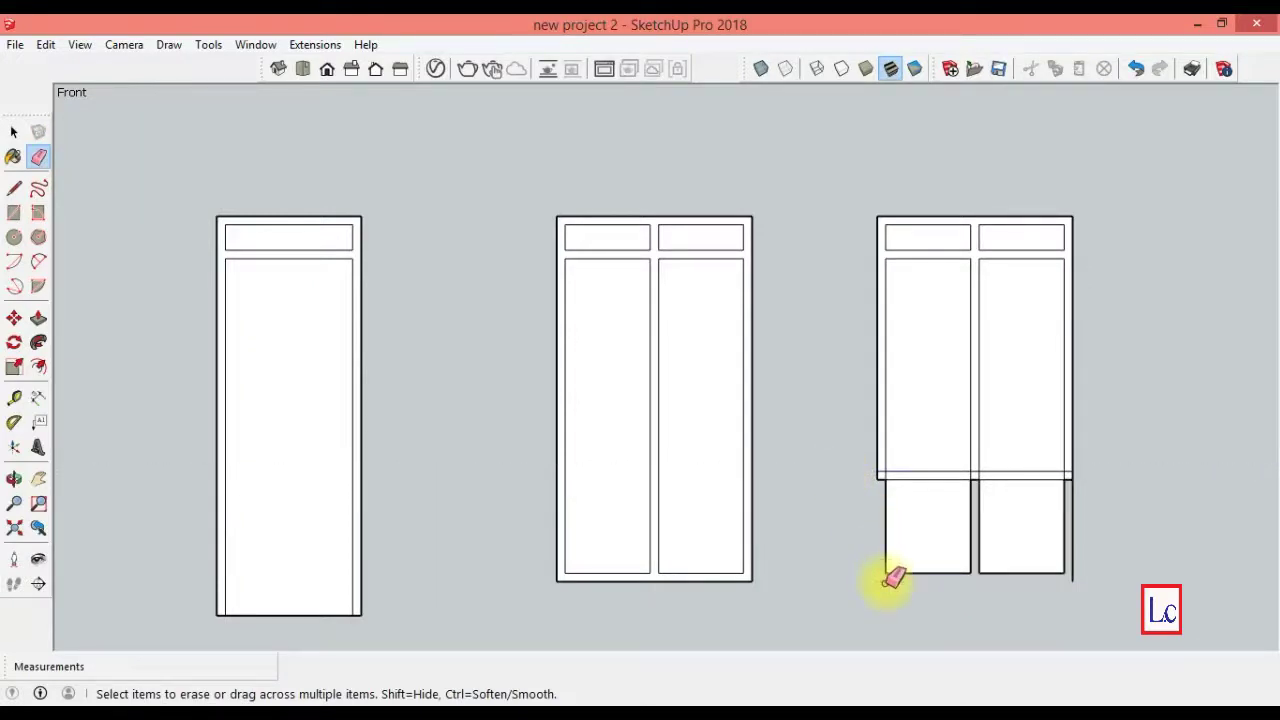
drag(893, 577, 903, 560)
mouse_move(979, 549)
mouse_down()
mouse_move(1005, 573)
mouse_move(1073, 558)
mouse_up()
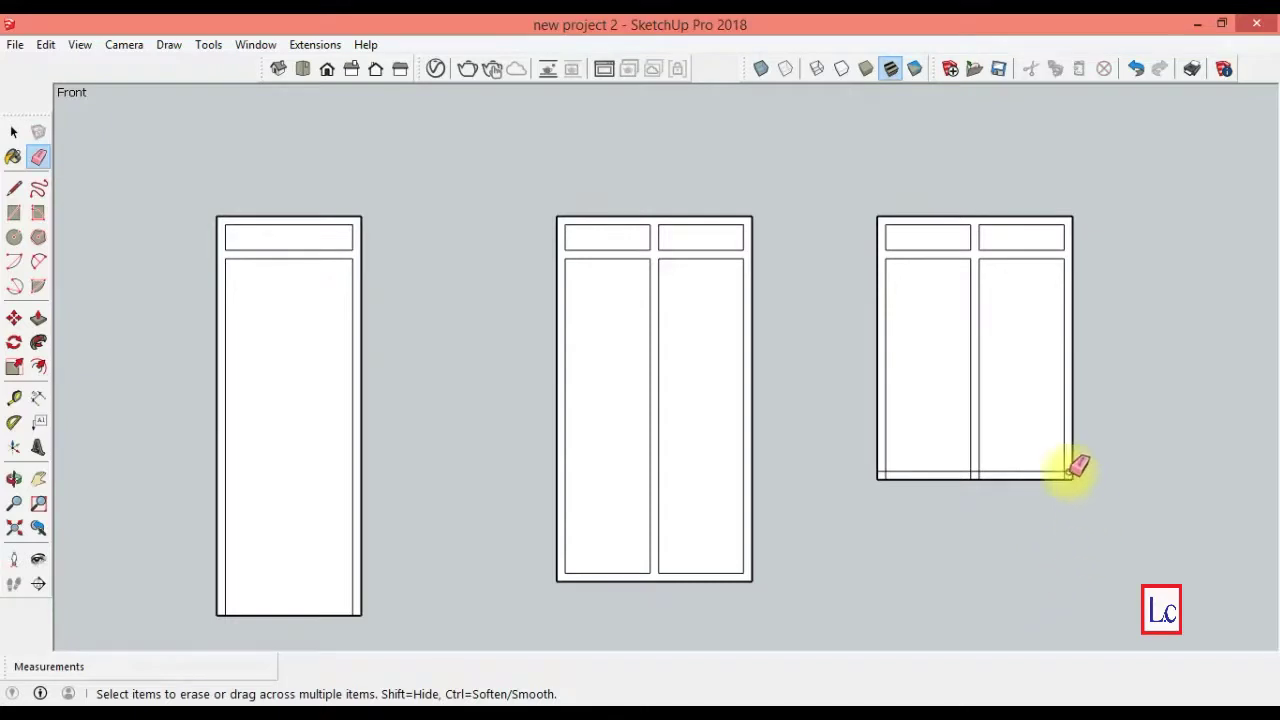
drag(1073, 469, 990, 469)
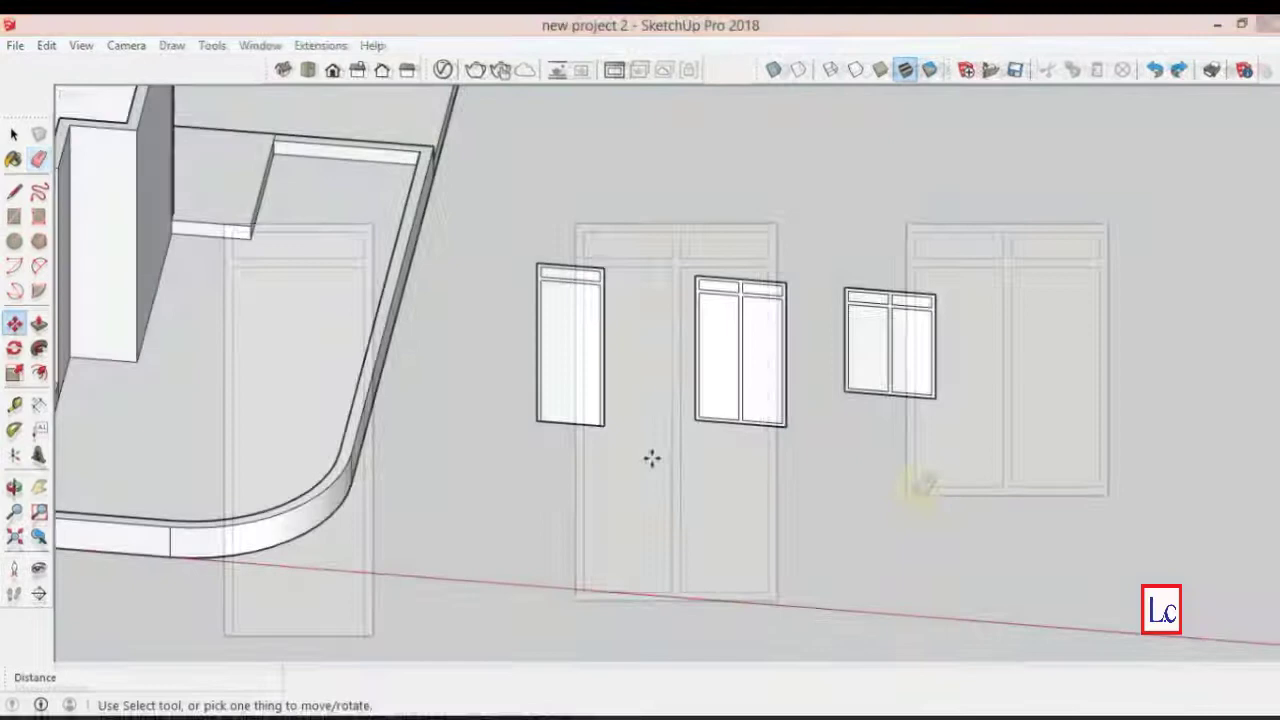
- Move the glass panes of all three frames down below the frames
click(14, 135)
shift+click(562, 364)
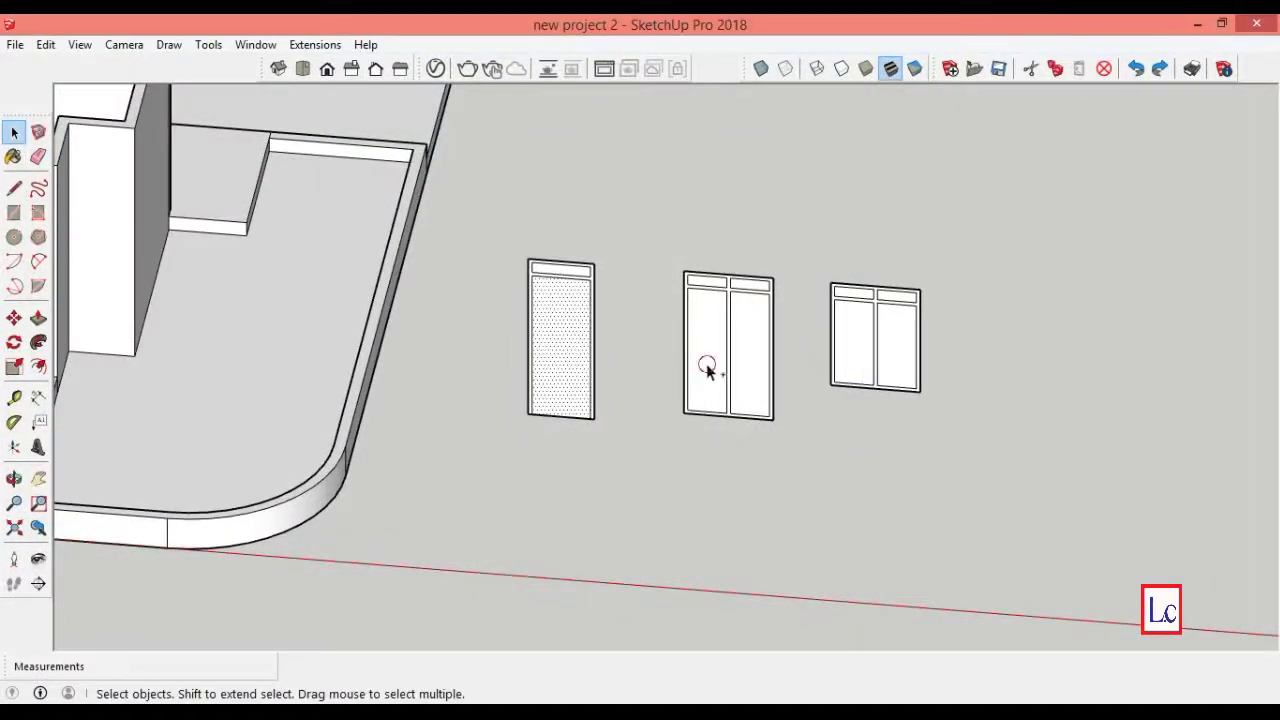
shift+click(708, 362)
shift+click(855, 370)
click(14, 318)
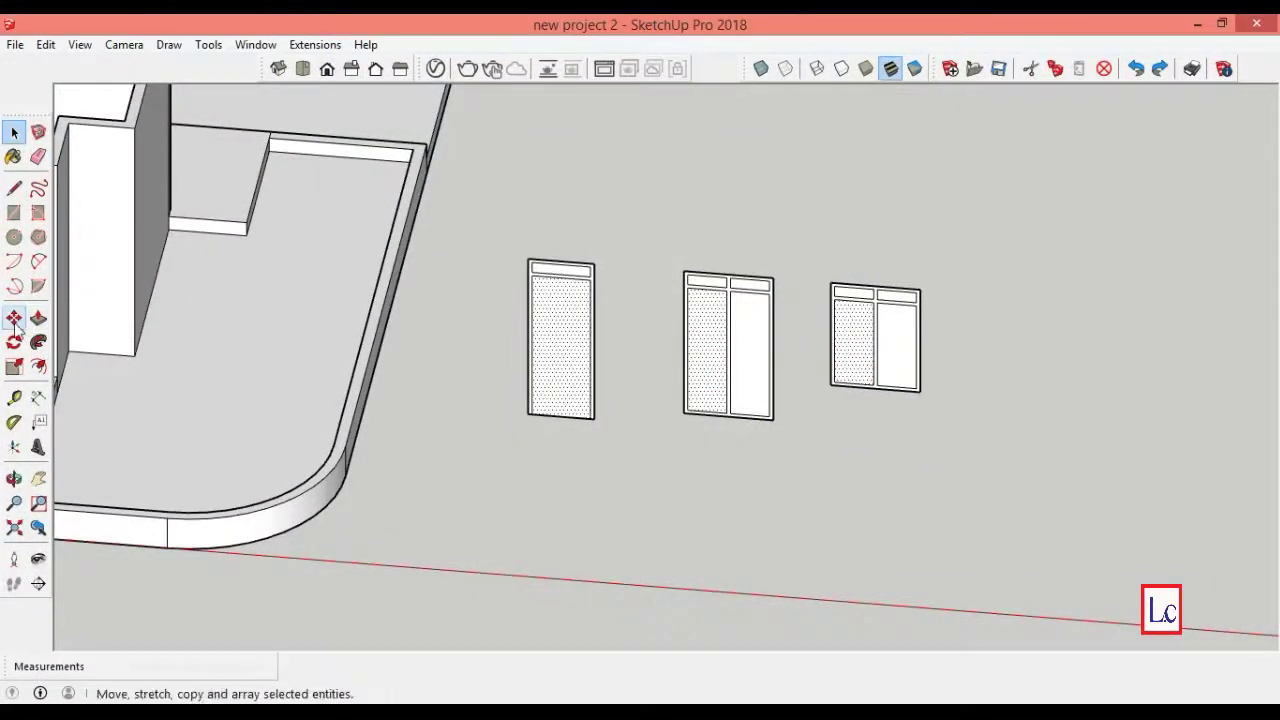
click(531, 415)
click(495, 557)
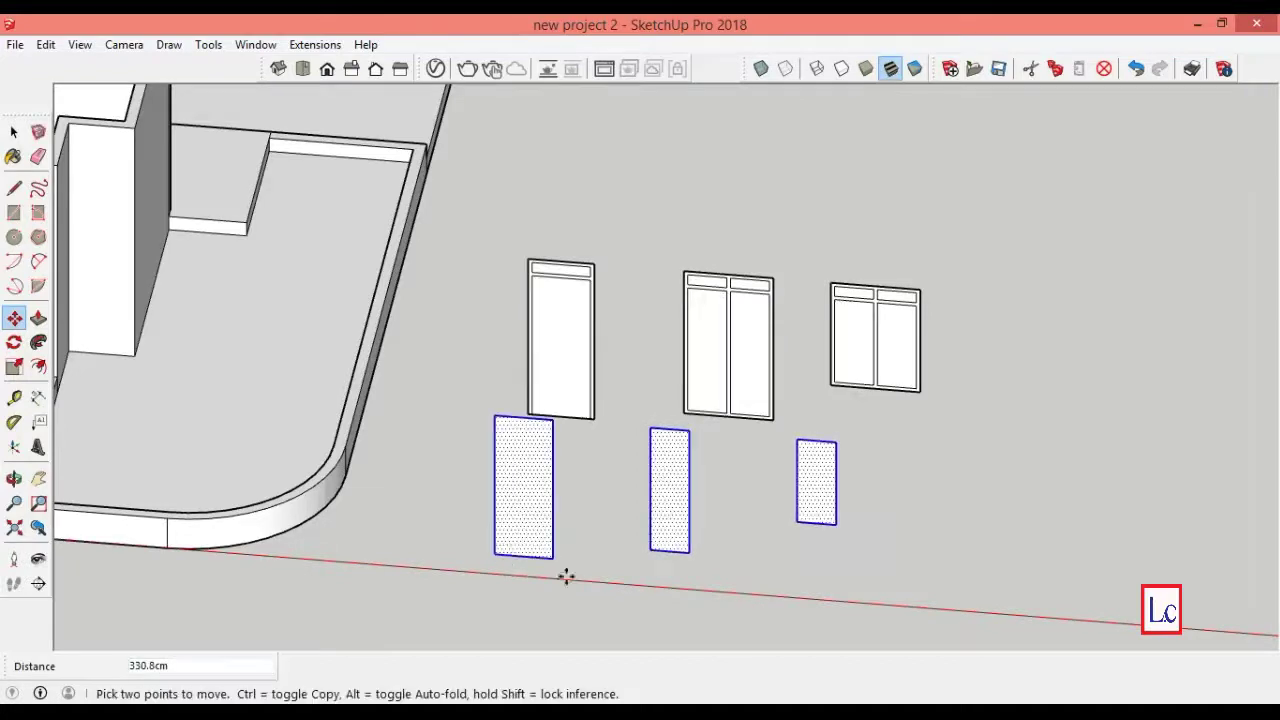
key(space)
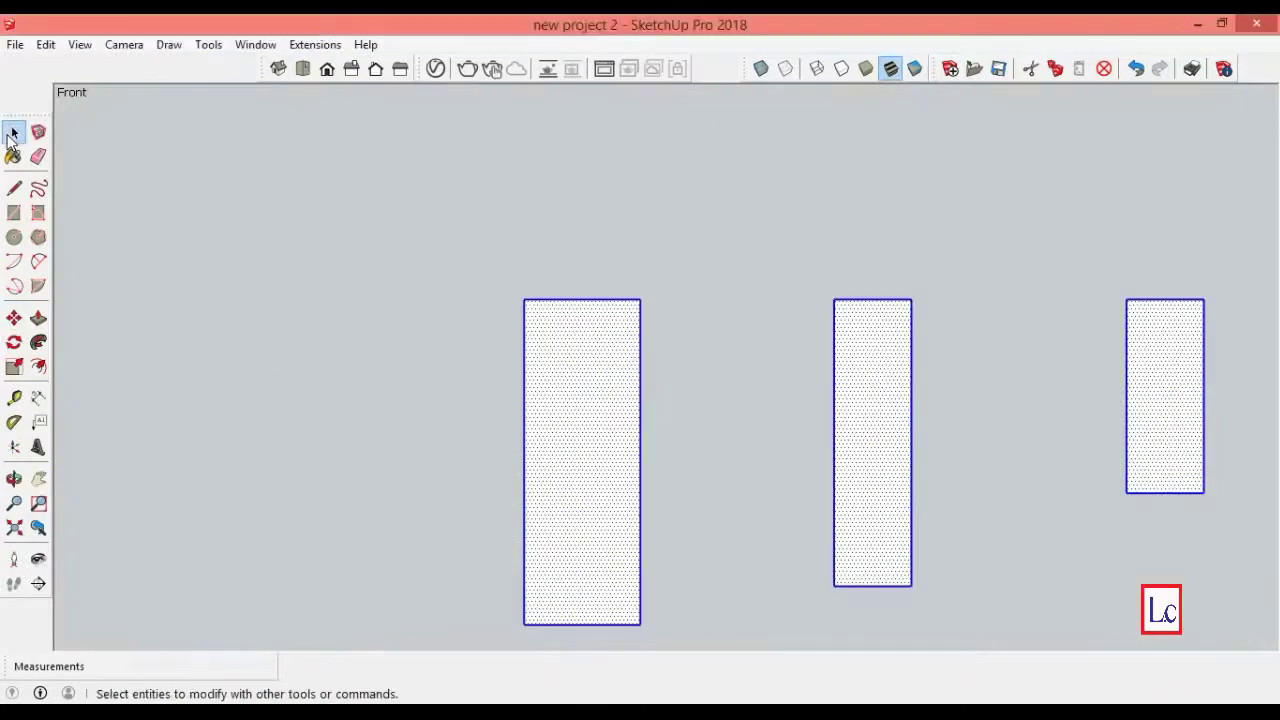
click(497, 266)
- Push/Pull the door's glass pane to a 4 cm thickness
click(540, 346)
click(38, 318)
click(38, 318)
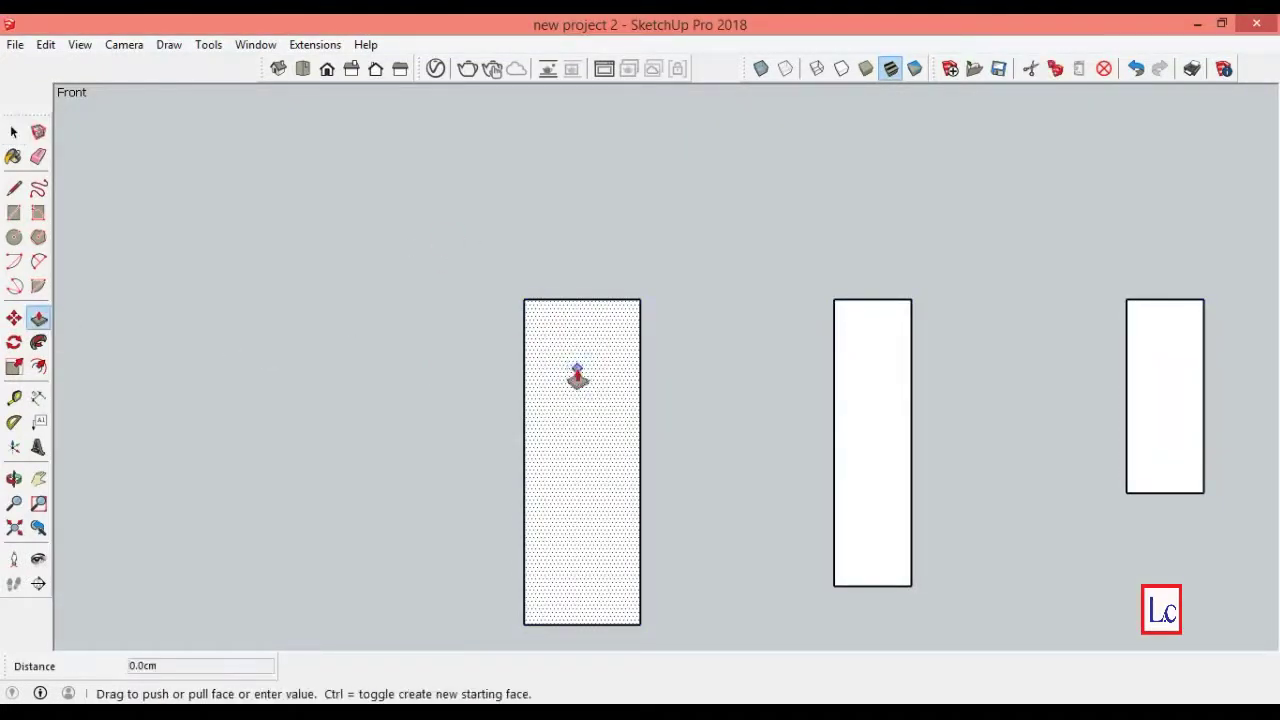
click(278, 68)
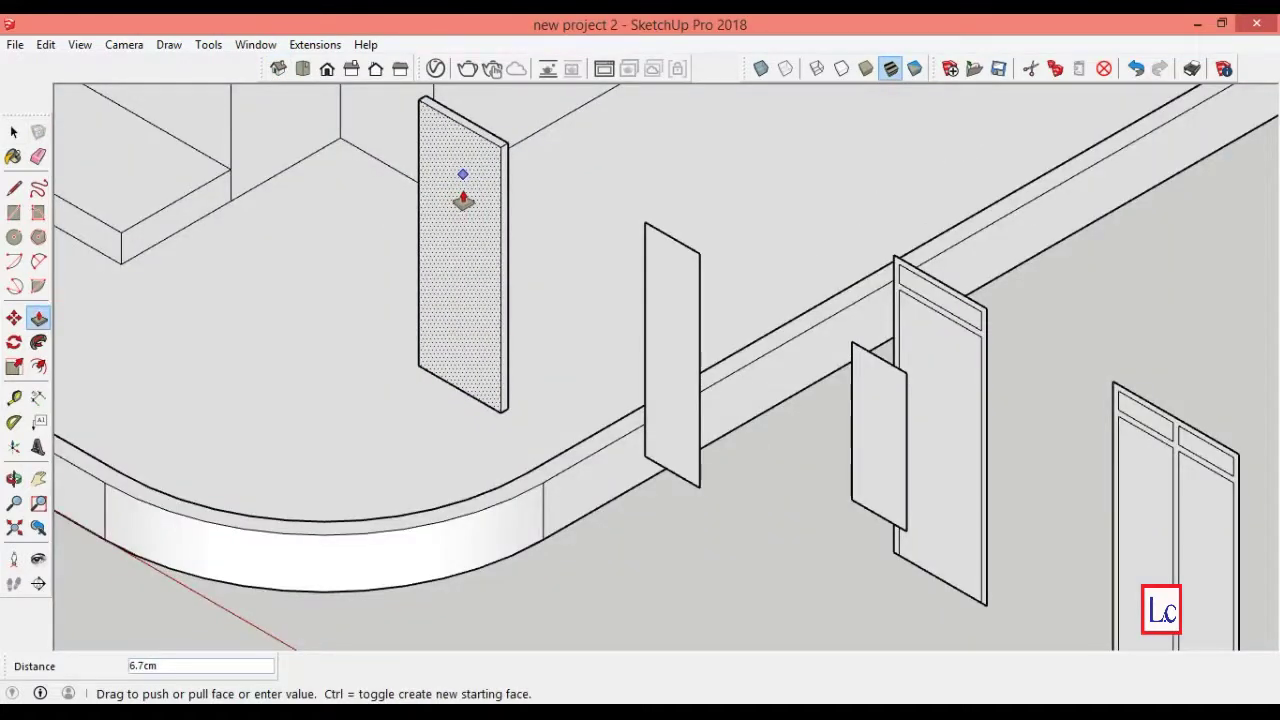
text(4)
key(Return)
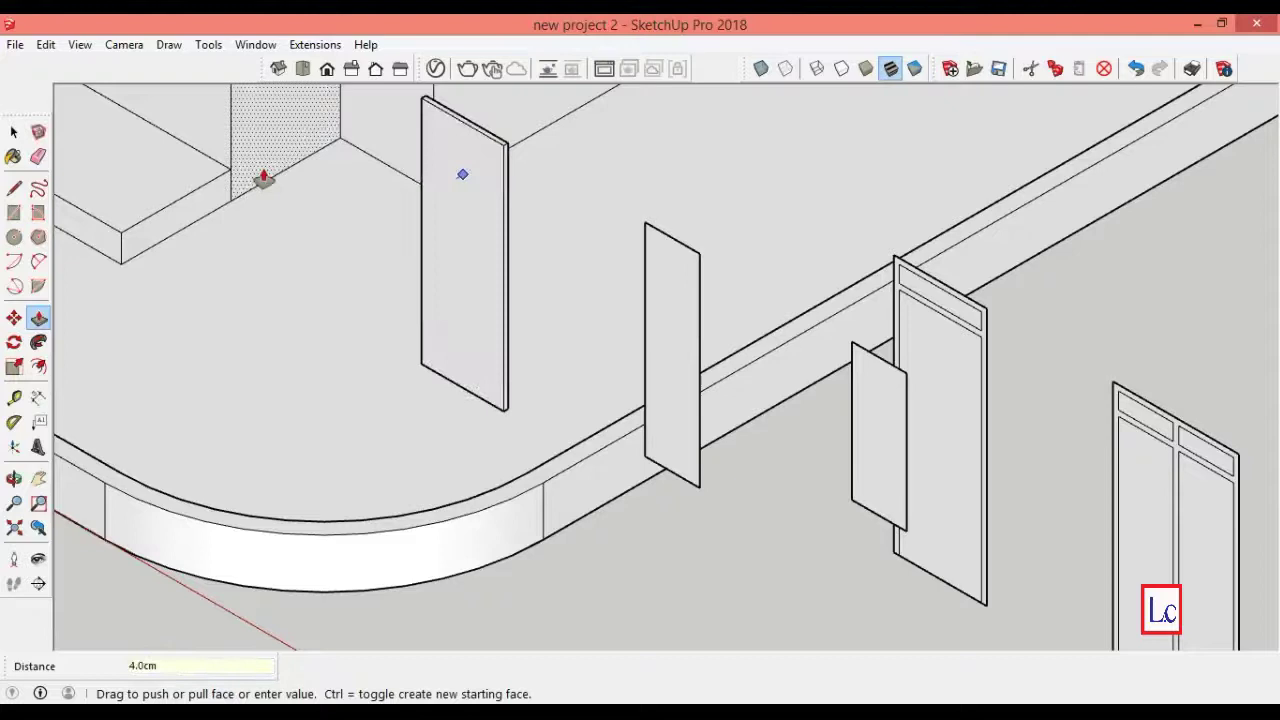
- Draw rectangles marking three bands across the door panel's front face
click(16, 213)
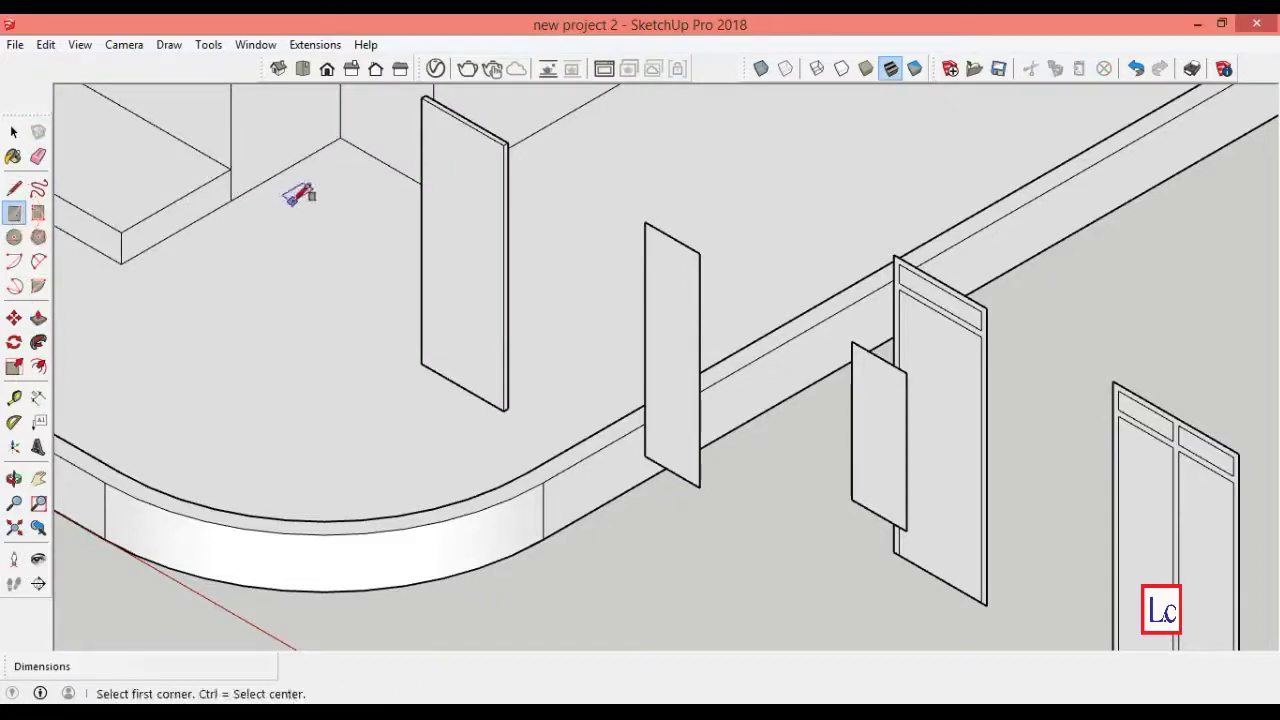
click(422, 97)
click(503, 278)
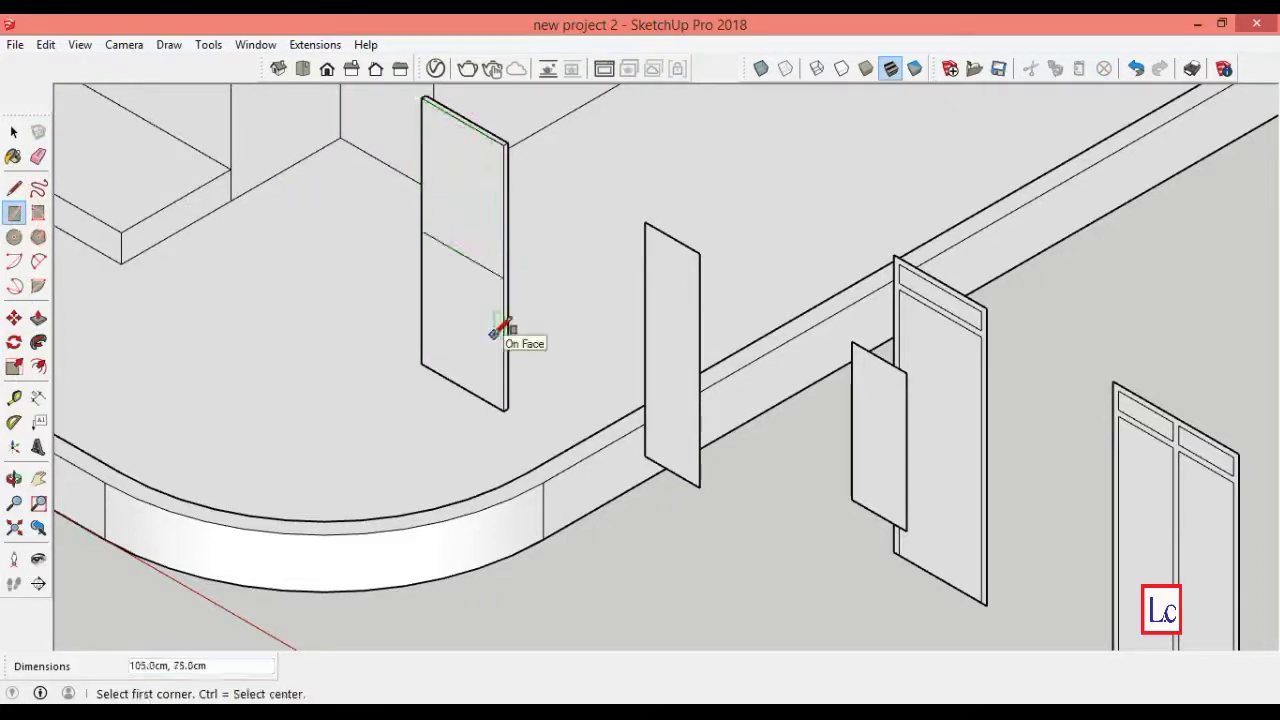
click(420, 230)
click(420, 230)
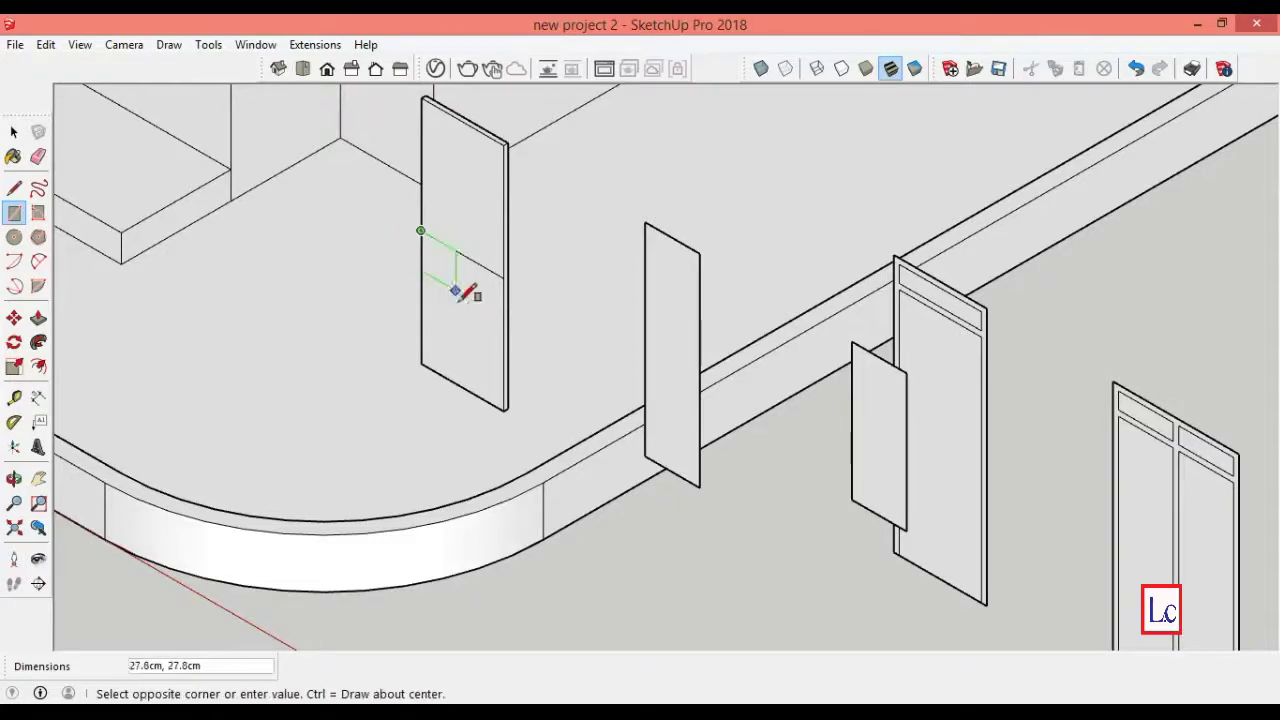
click(503, 345)
click(424, 97)
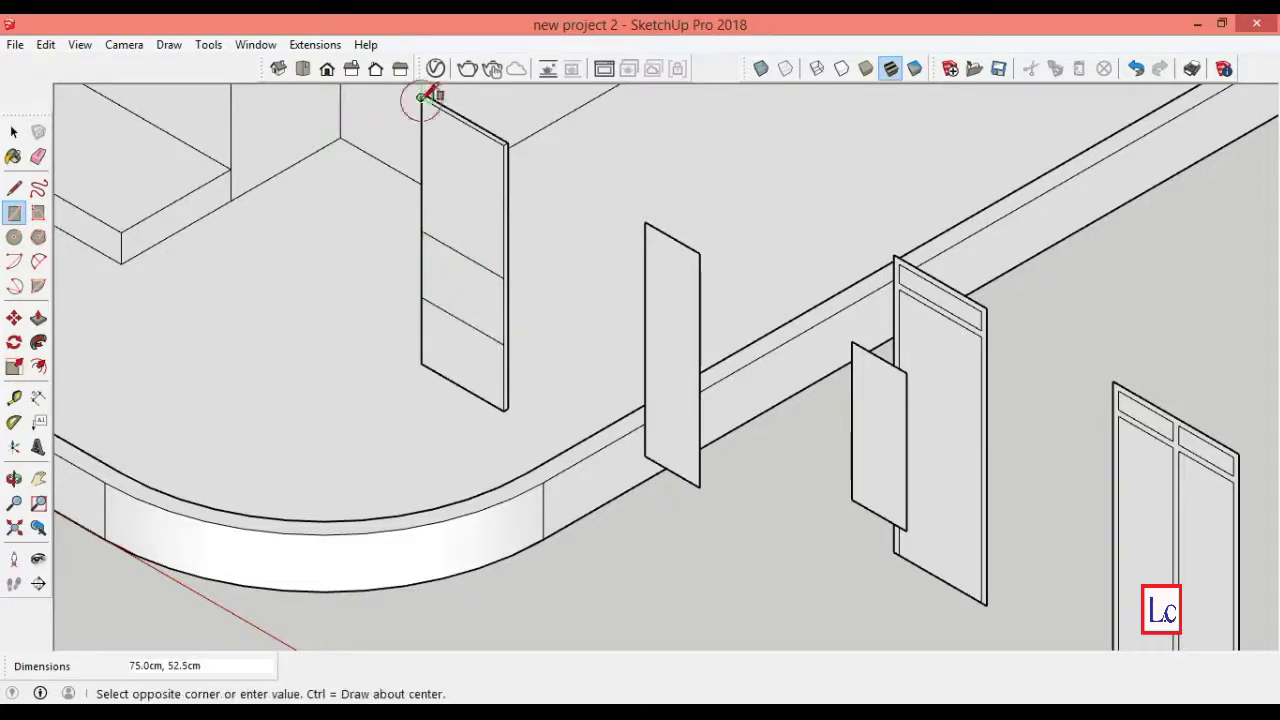
click(504, 211)
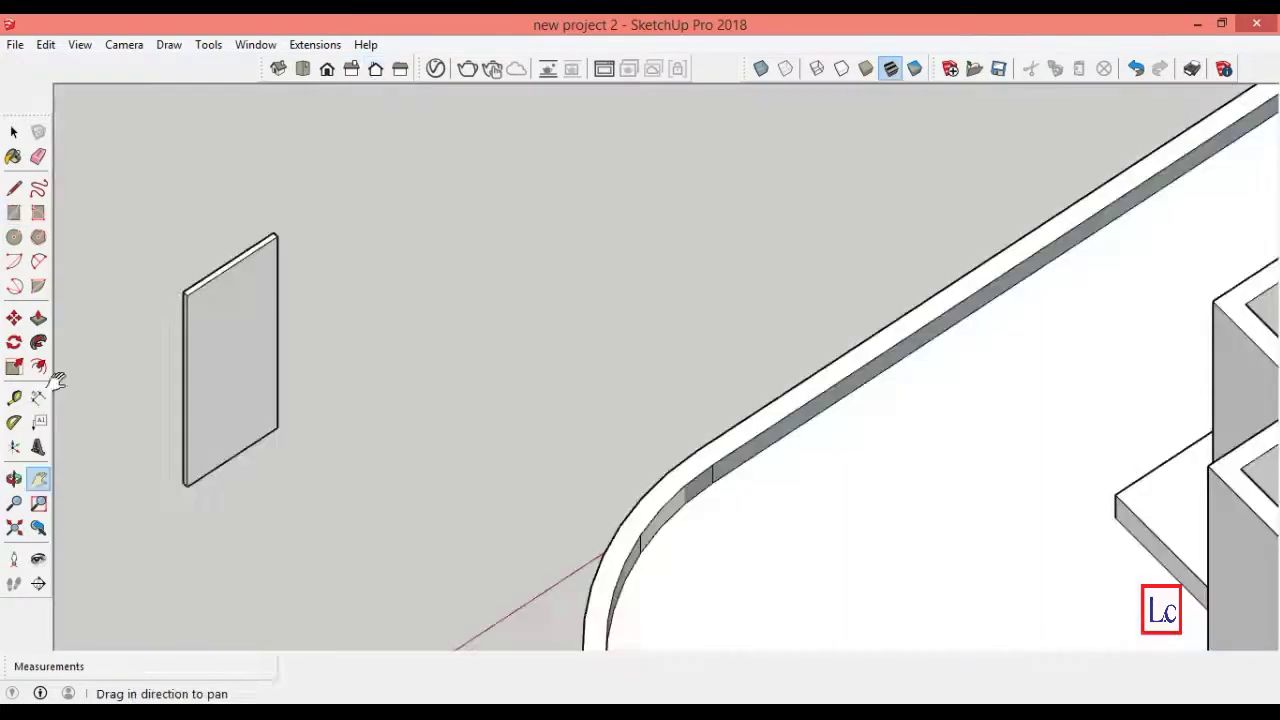
- Mark three matching band lines across the door panel's other face
click(13, 214)
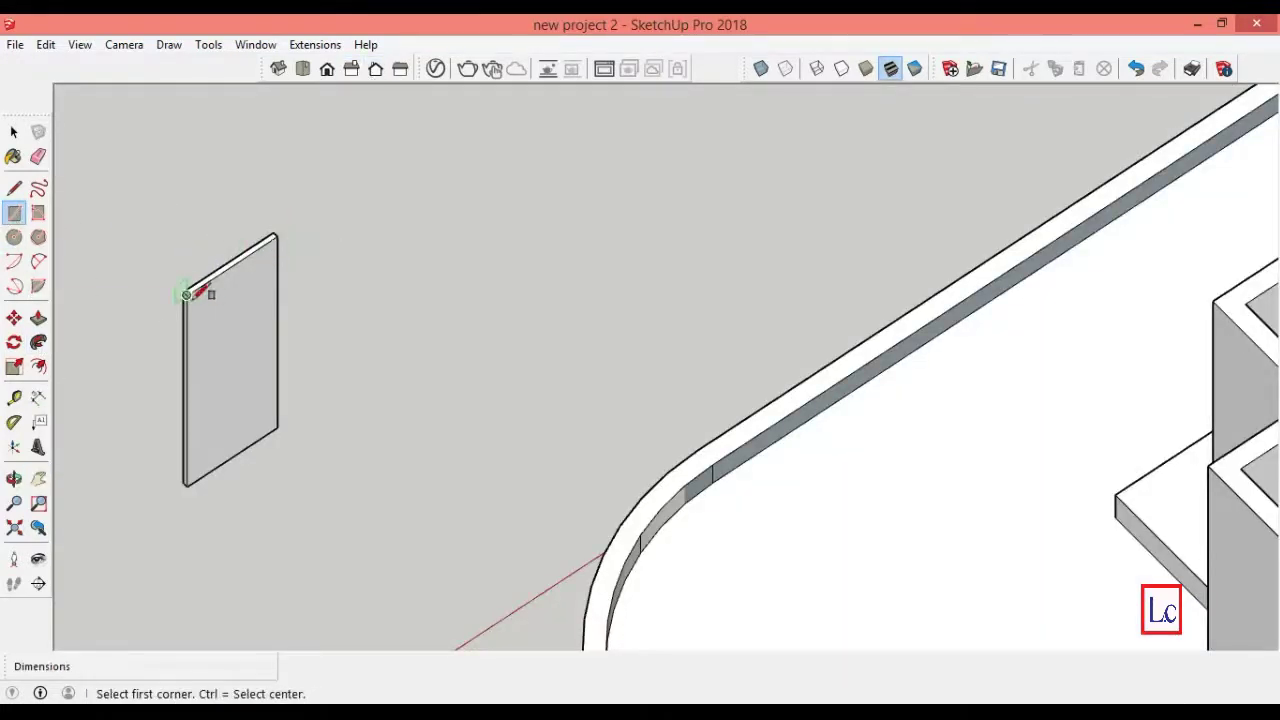
click(186, 294)
click(278, 335)
click(186, 294)
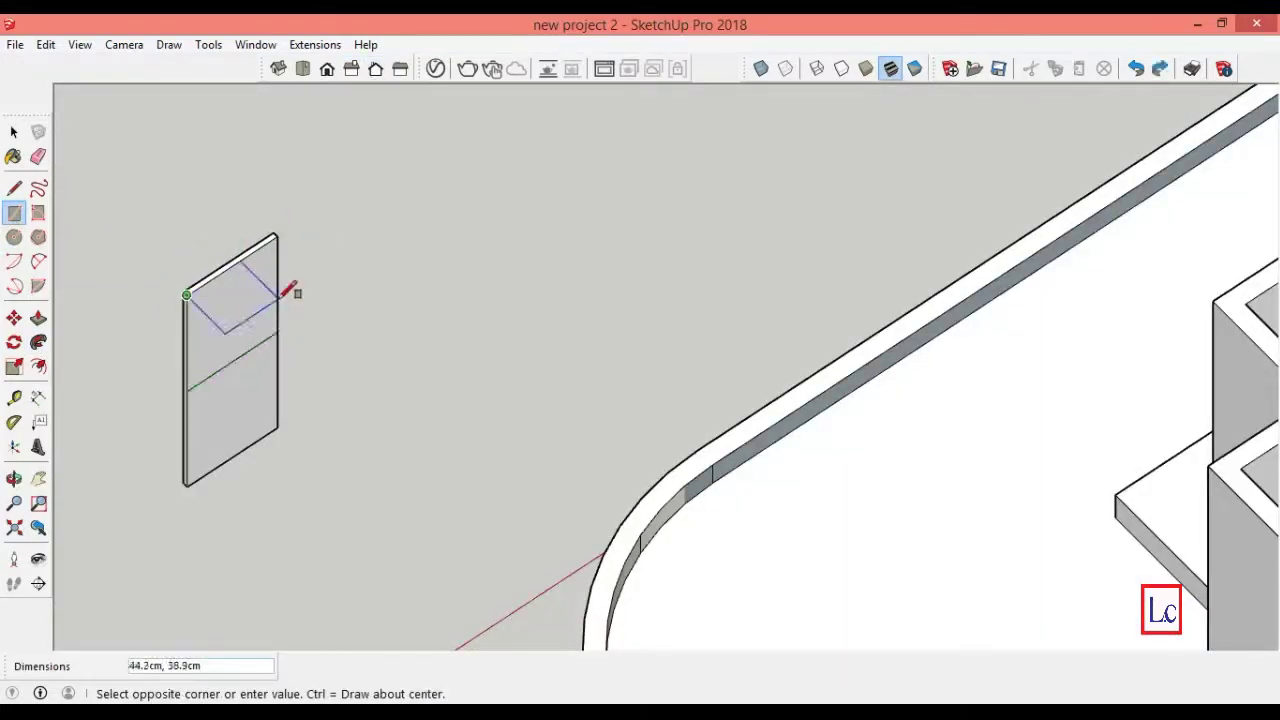
click(279, 287)
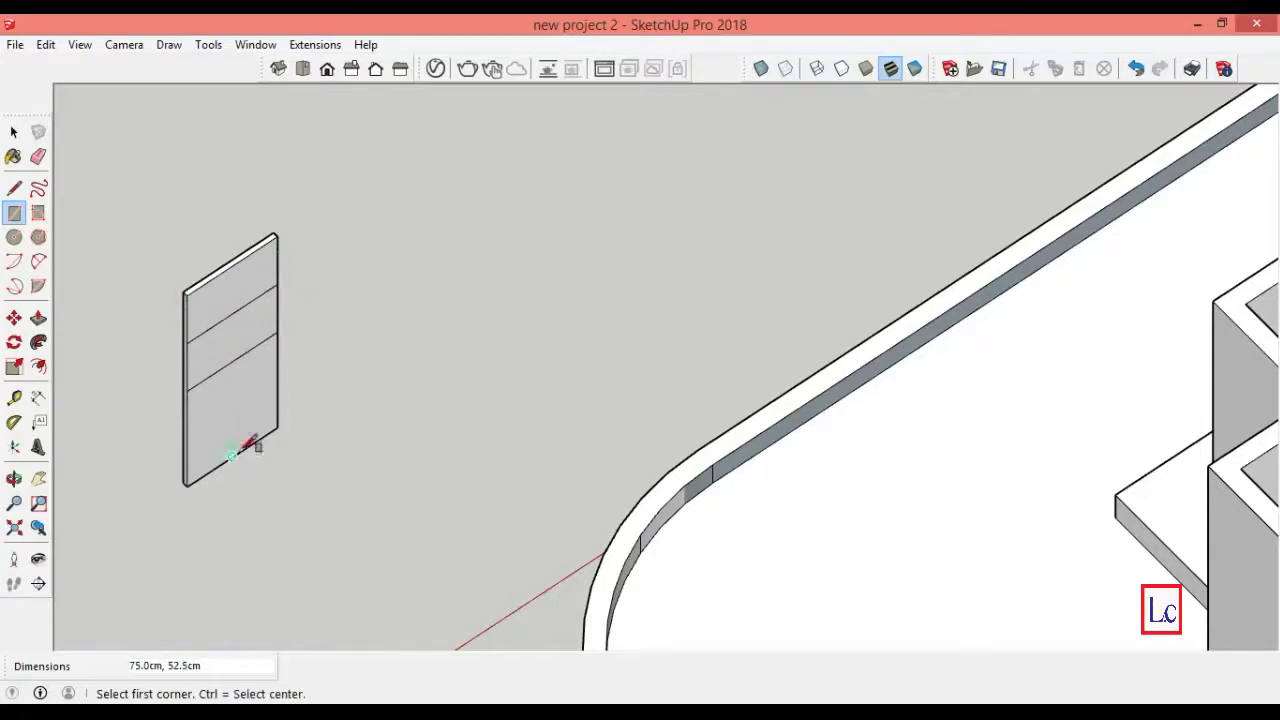
click(186, 388)
click(278, 383)
key(h)
drag(1080, 623, 947, 605)
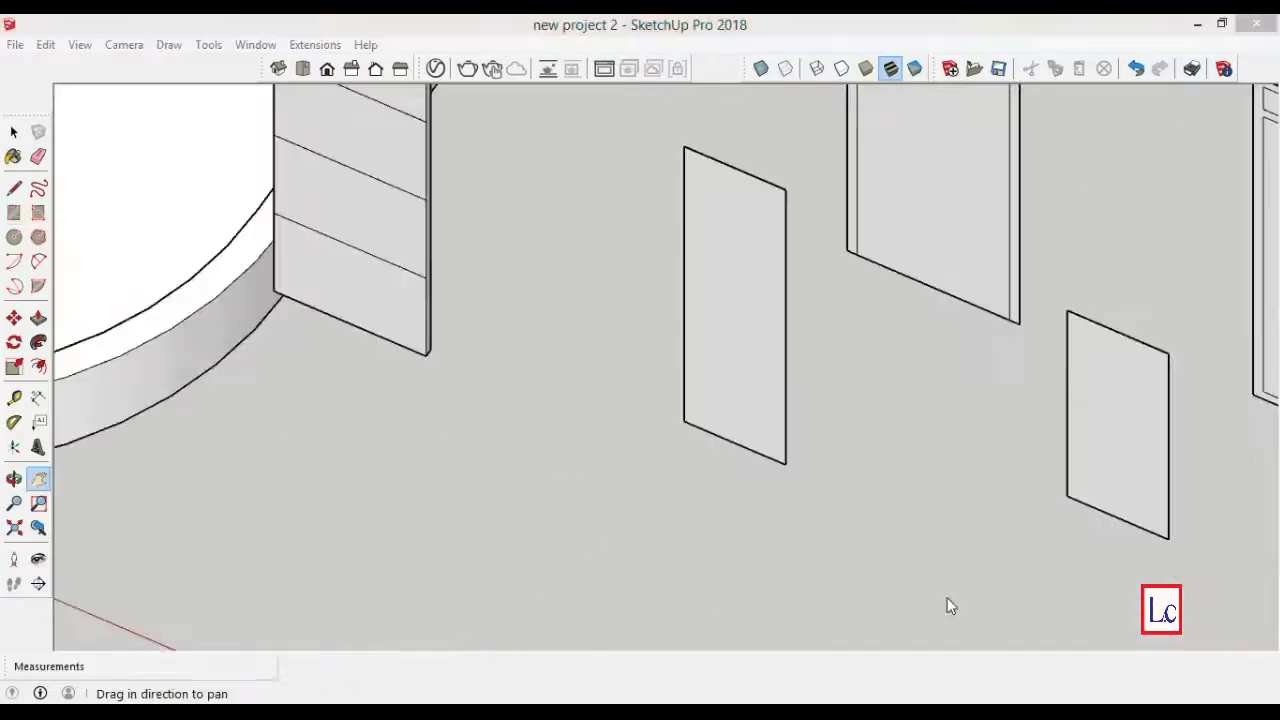
- Offset both panel faces inward to create border outlines, using 3 on the right panel
click(38, 366)
click(692, 360)
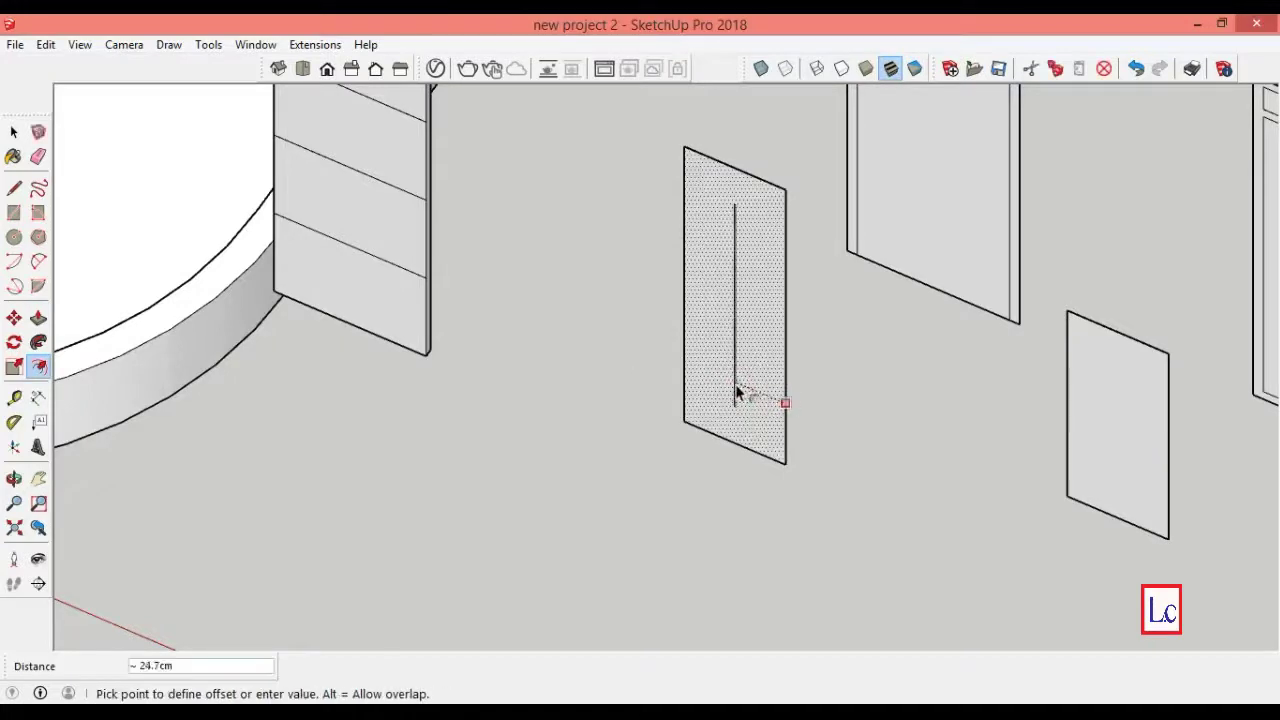
key(Return)
click(1132, 474)
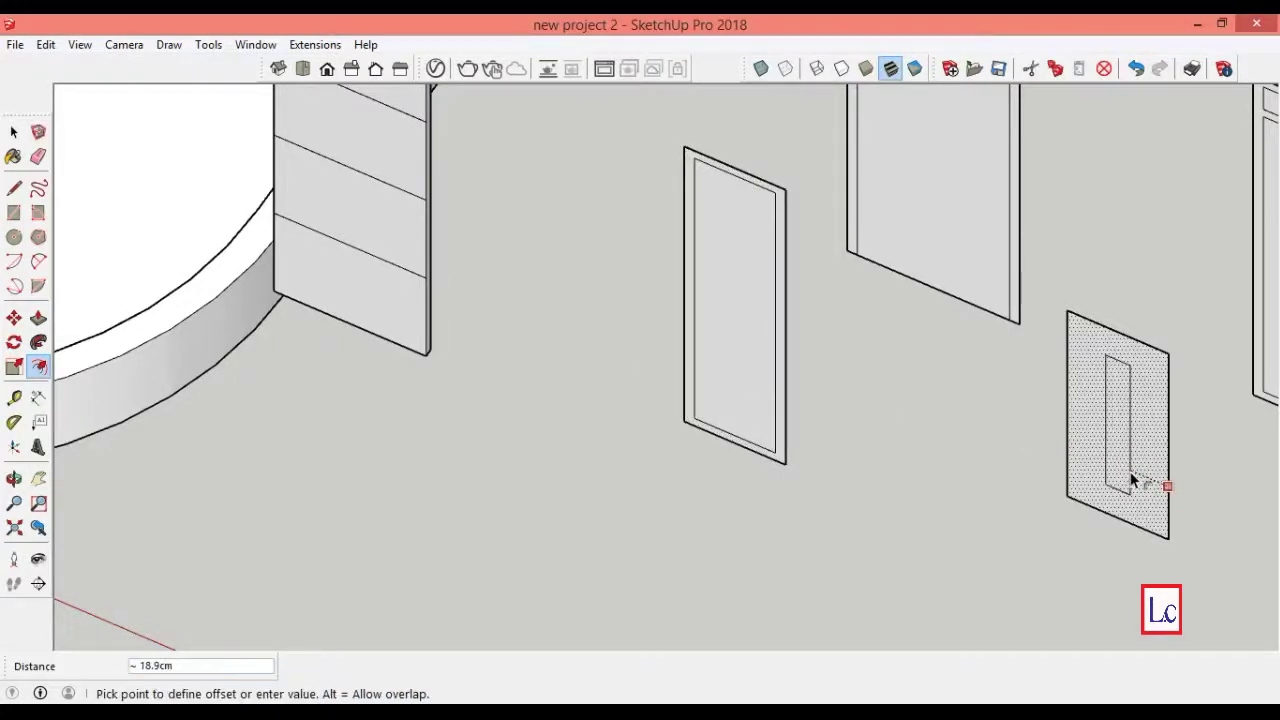
text(3)
key(Return)
- Pull both panels' borders out 3 cm and push their inner panes in
key(p)
click(690, 360)
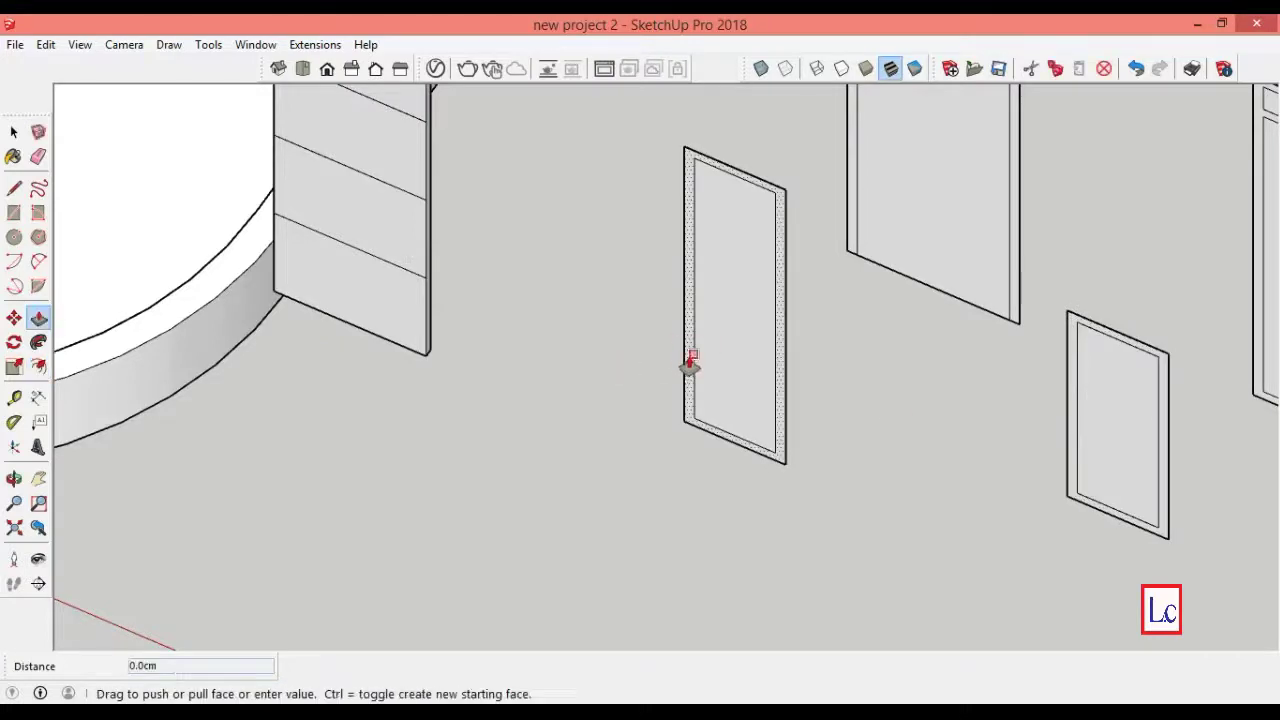
key(Return)
click(760, 378)
click(745, 377)
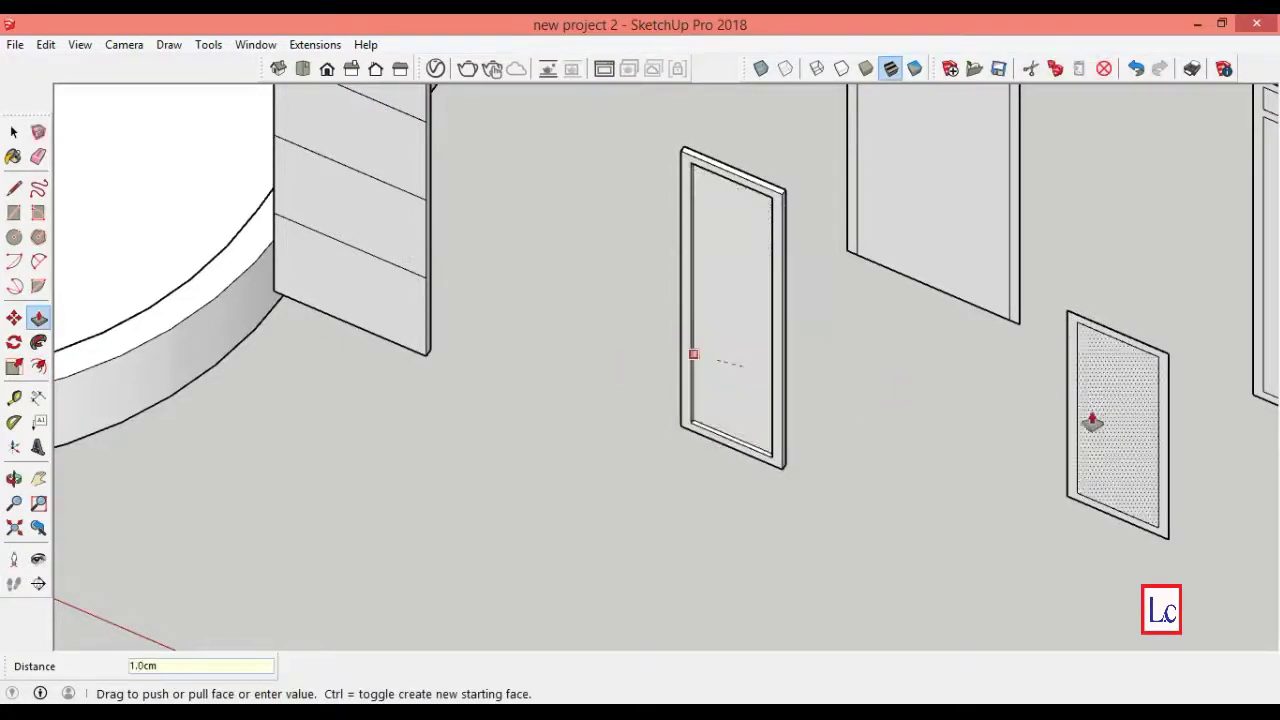
click(1066, 412)
text(3)
key(Return)
click(1094, 428)
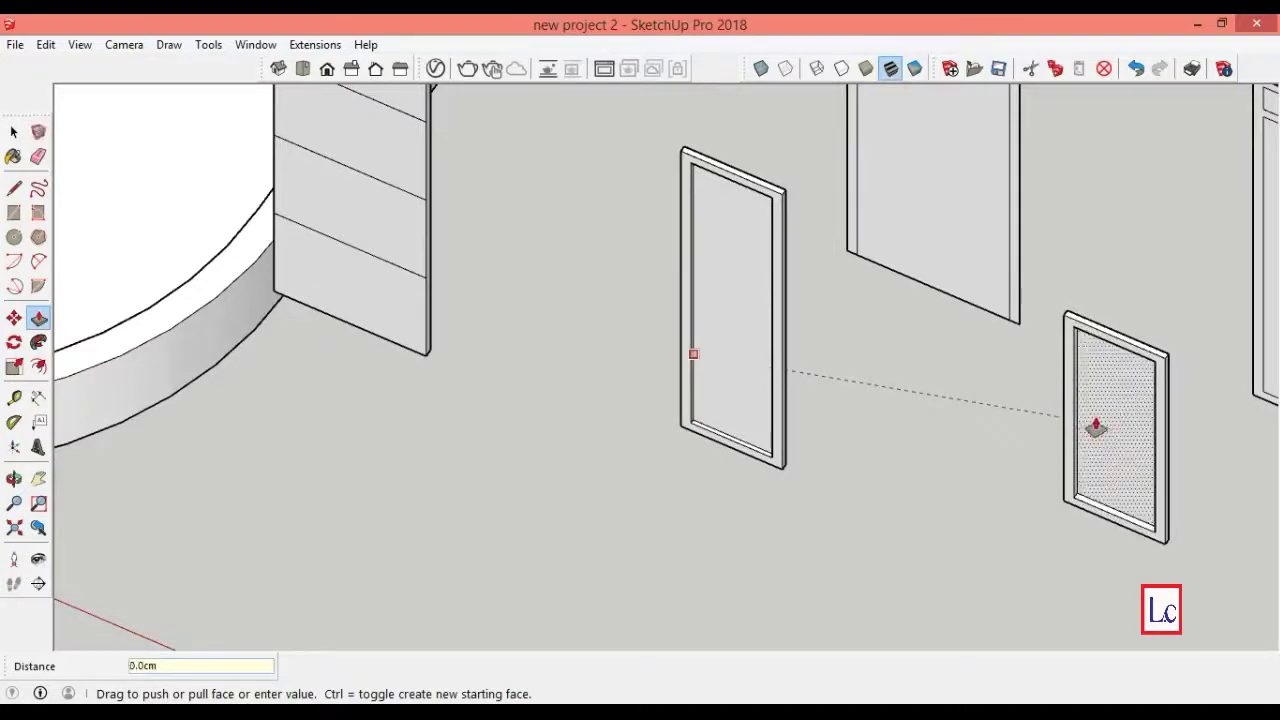
click(1094, 428)
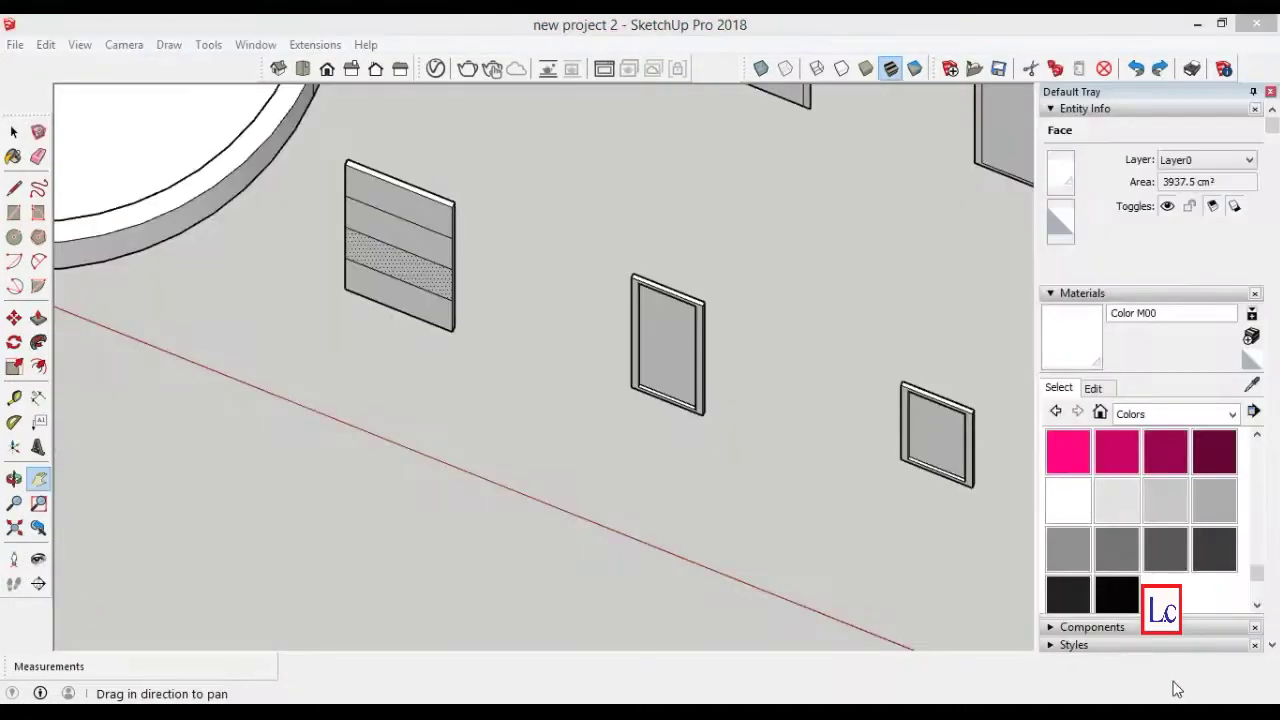
- Fill the inner panes with Translucent Glass Gold from Glass and Mirrors, then select the left window's inner face
click(1232, 413)
click(1232, 509)
click(1165, 498)
click(943, 443)
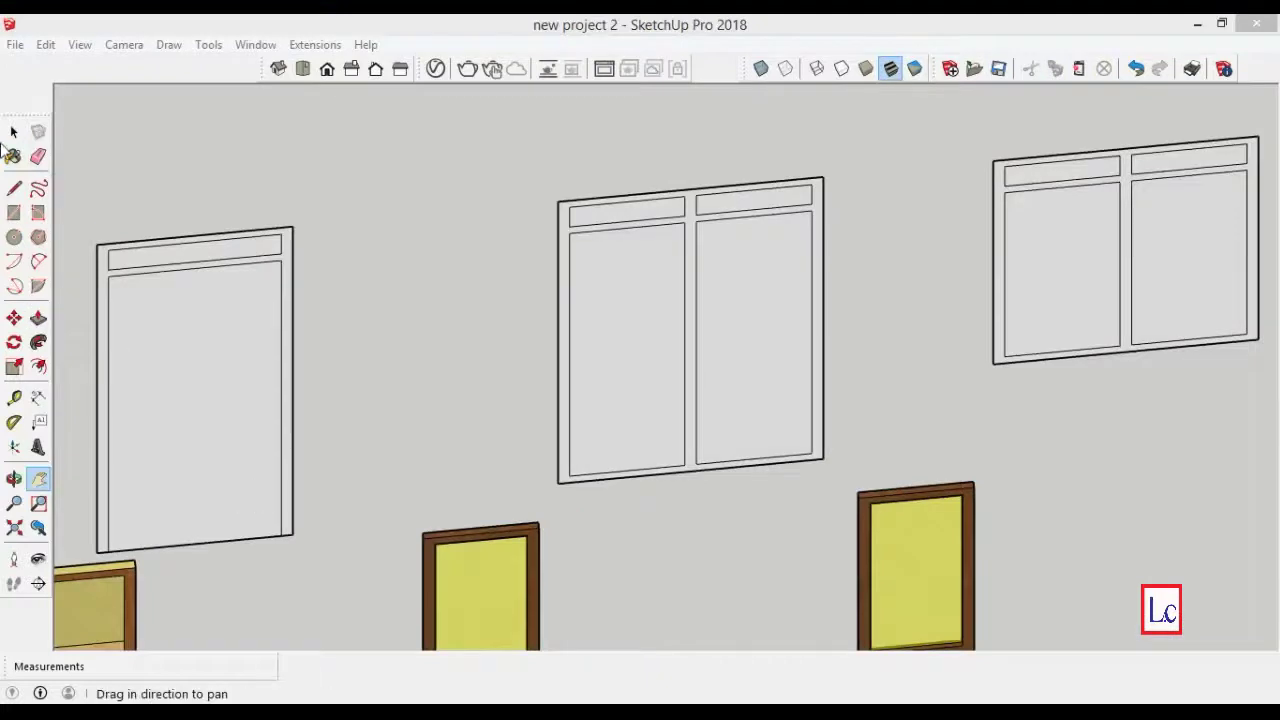
click(13, 131)
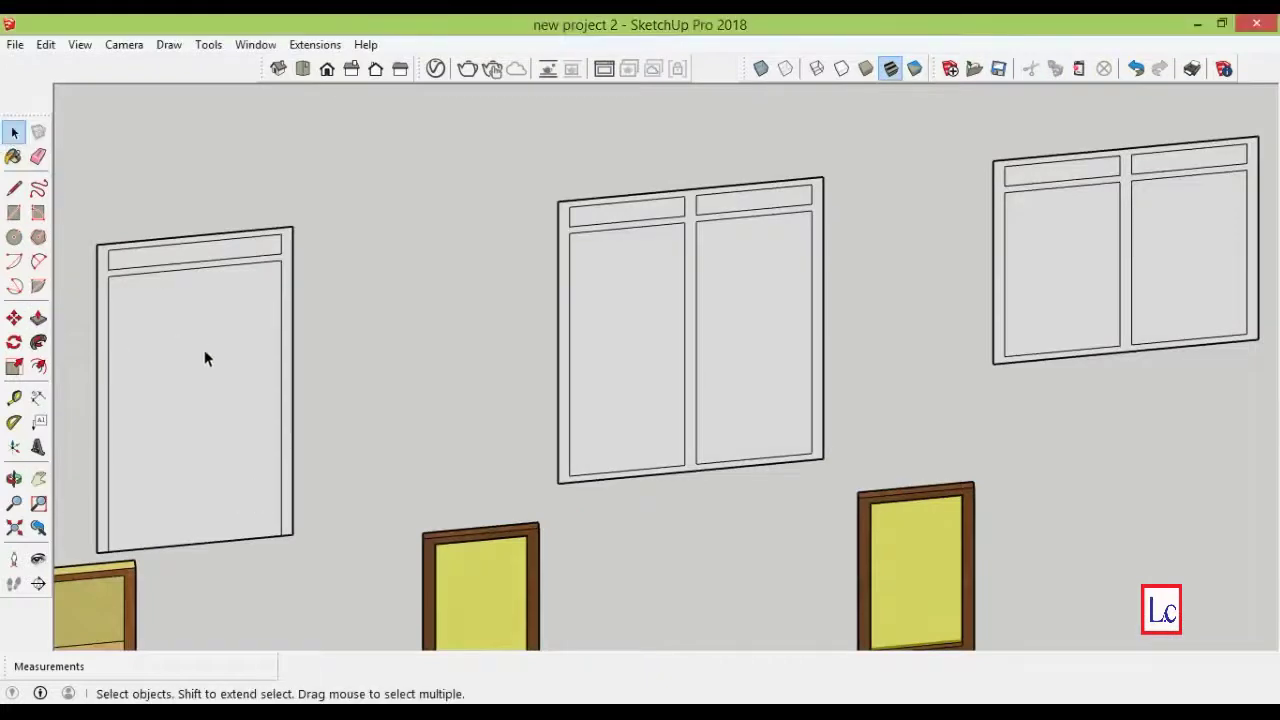
click(206, 357)
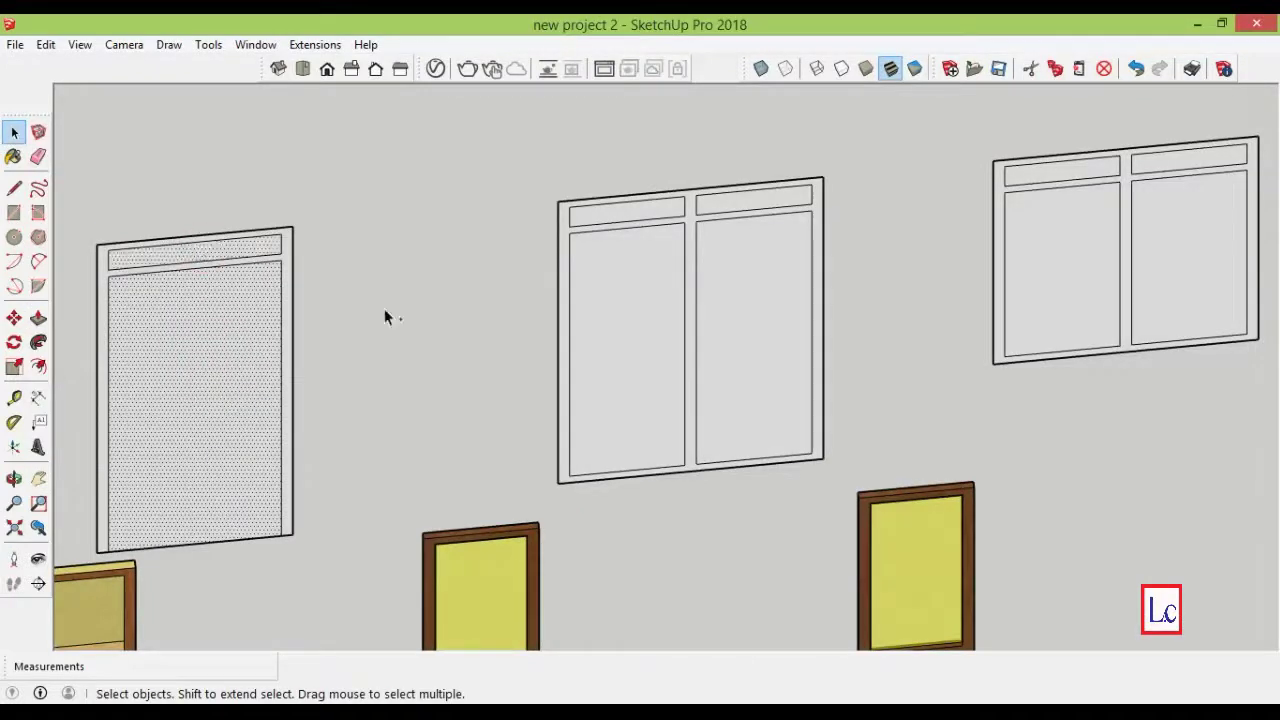
- Select the inner pane faces of the middle and right windows and delete them
shift+click(615, 305)
shift+click(735, 280)
shift+click(1040, 265)
shift+click(1168, 229)
key(Delete)
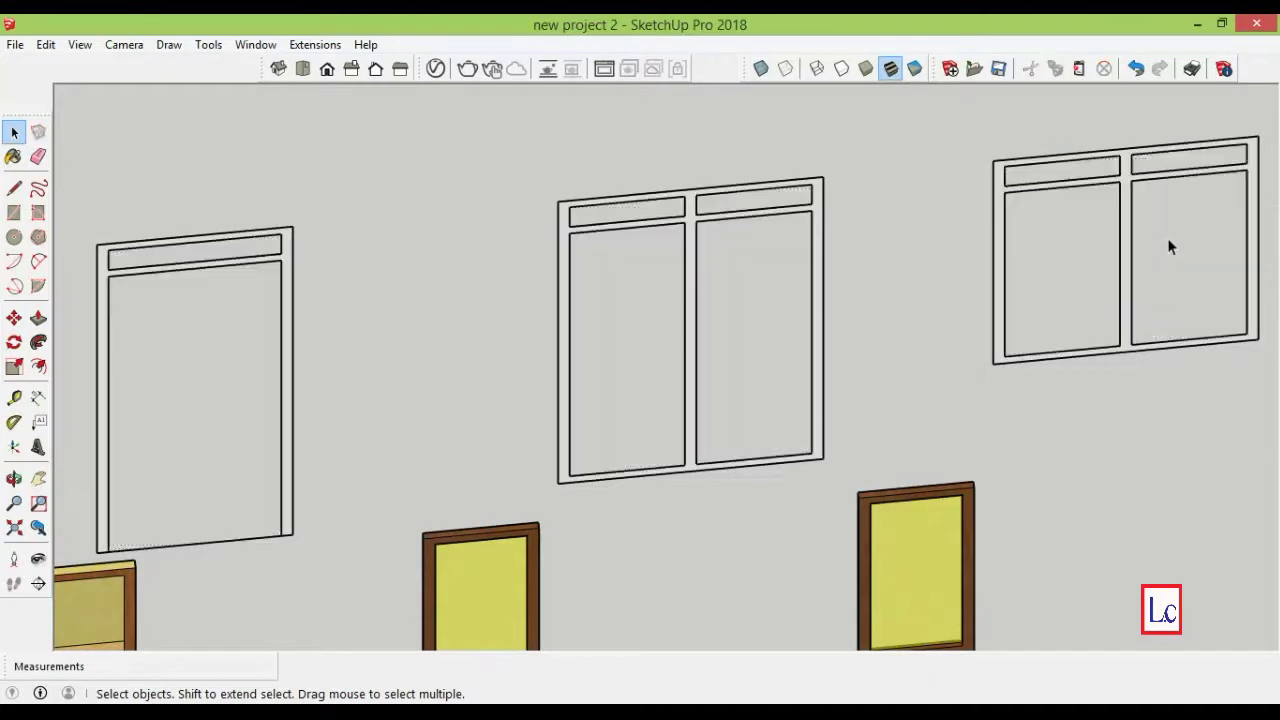
click(38, 156)
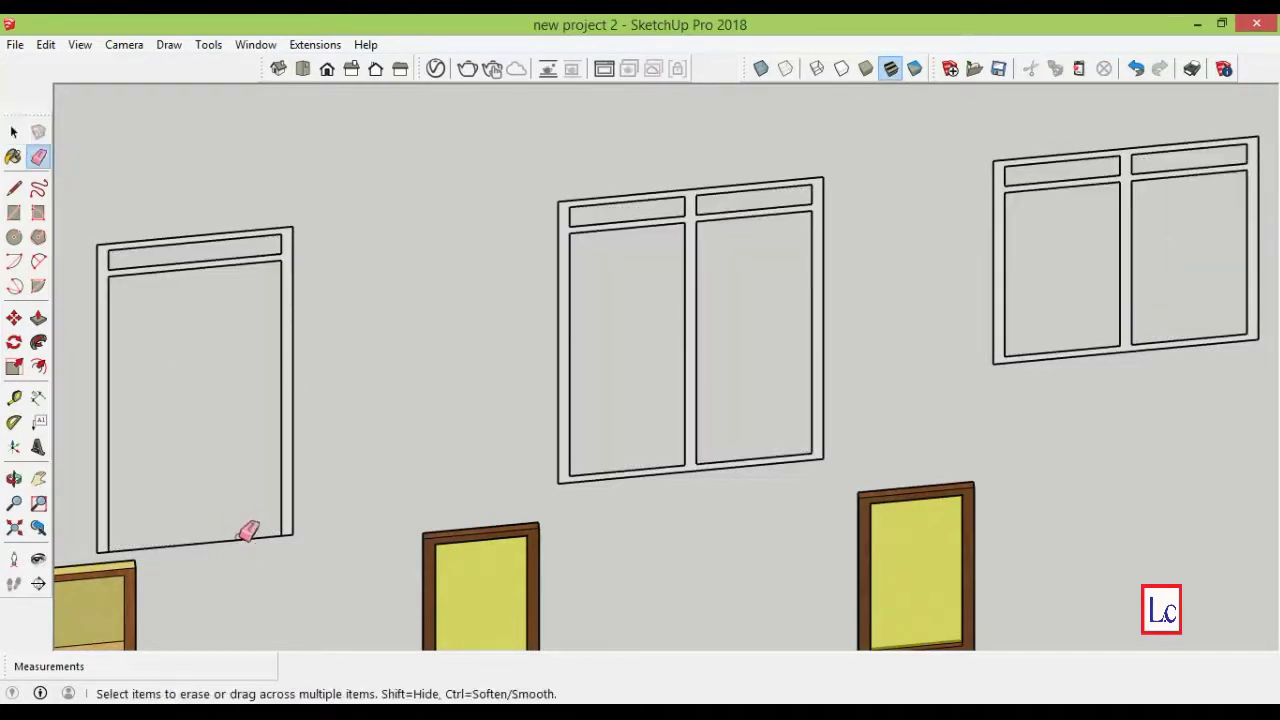
- Push/Pull the door frame and both window frames out 15 cm
click(38, 317)
click(103, 372)
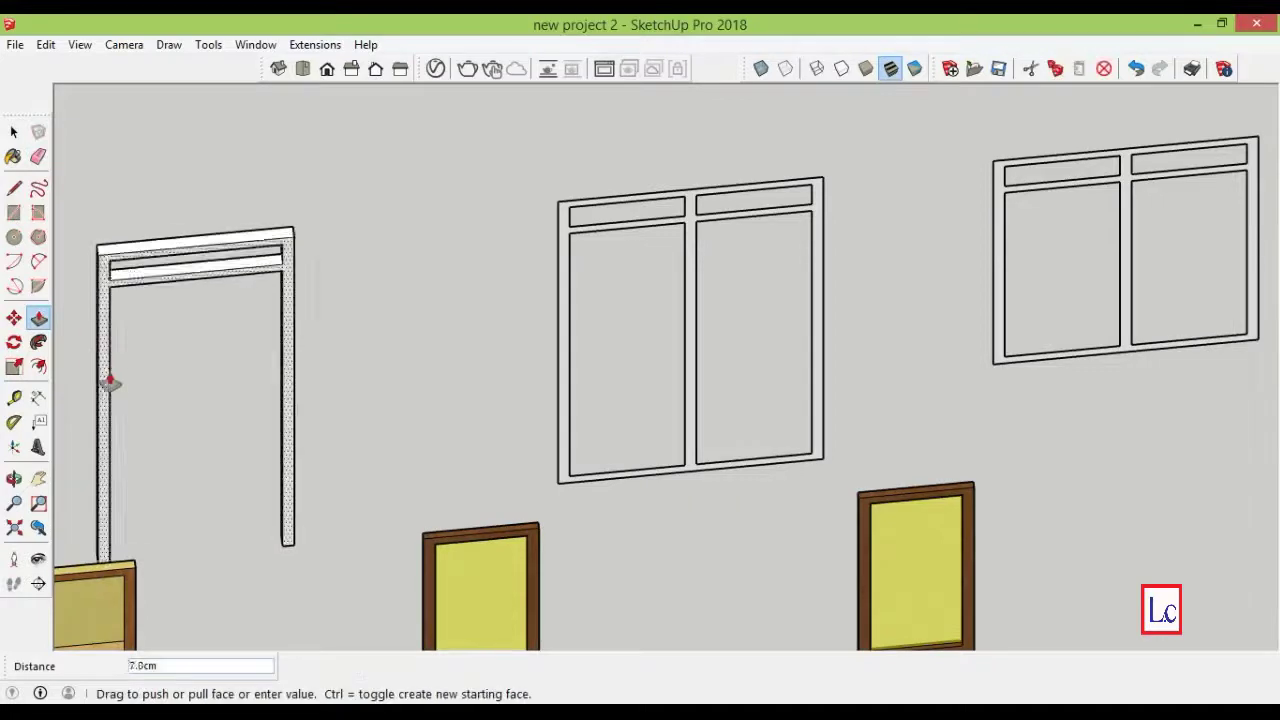
text(15)
key(Return)
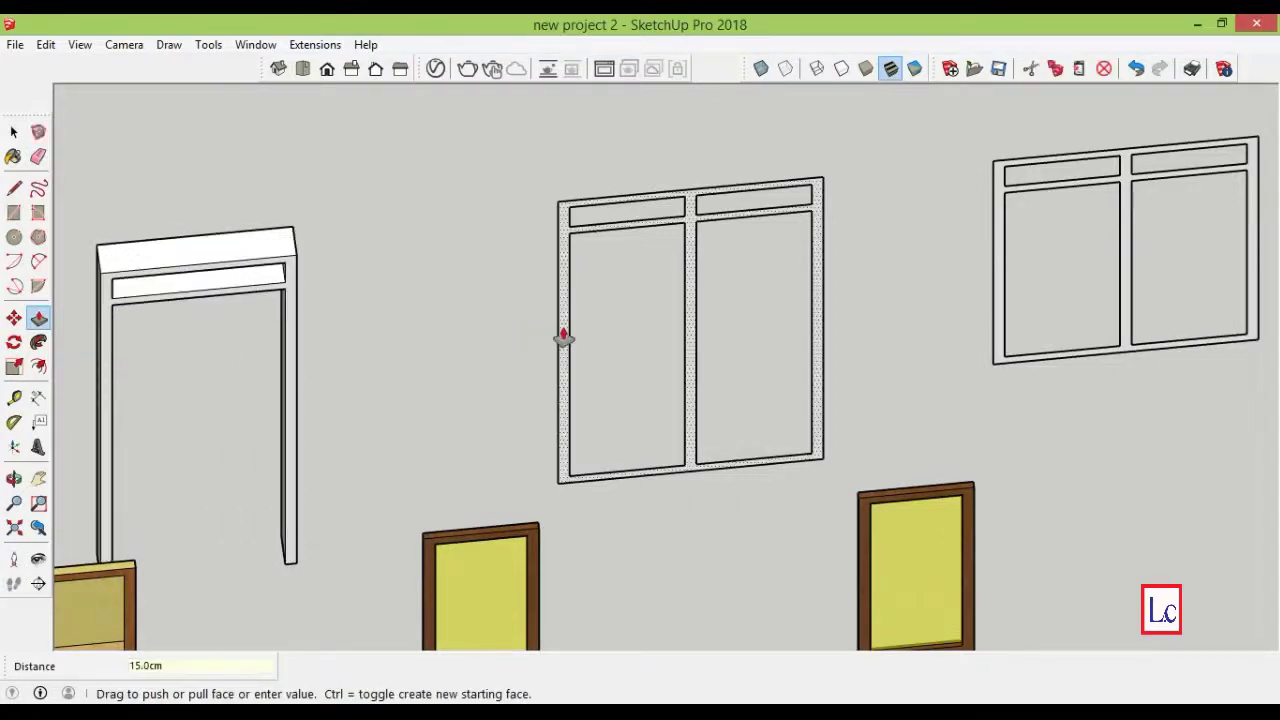
click(558, 337)
key(Return)
click(996, 325)
text(15)
key(Return)
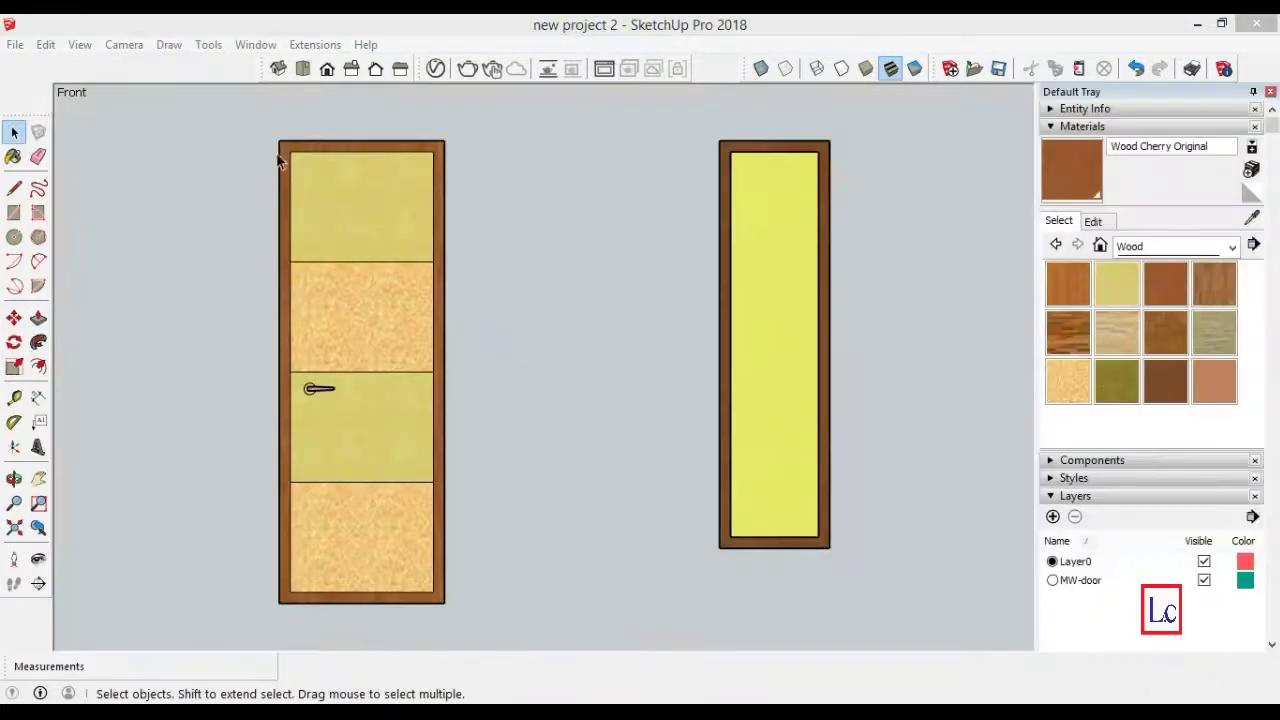
- Box-select the whole banded door and make it a group
drag(222, 110, 465, 551)
right_click(357, 451)
click(400, 266)
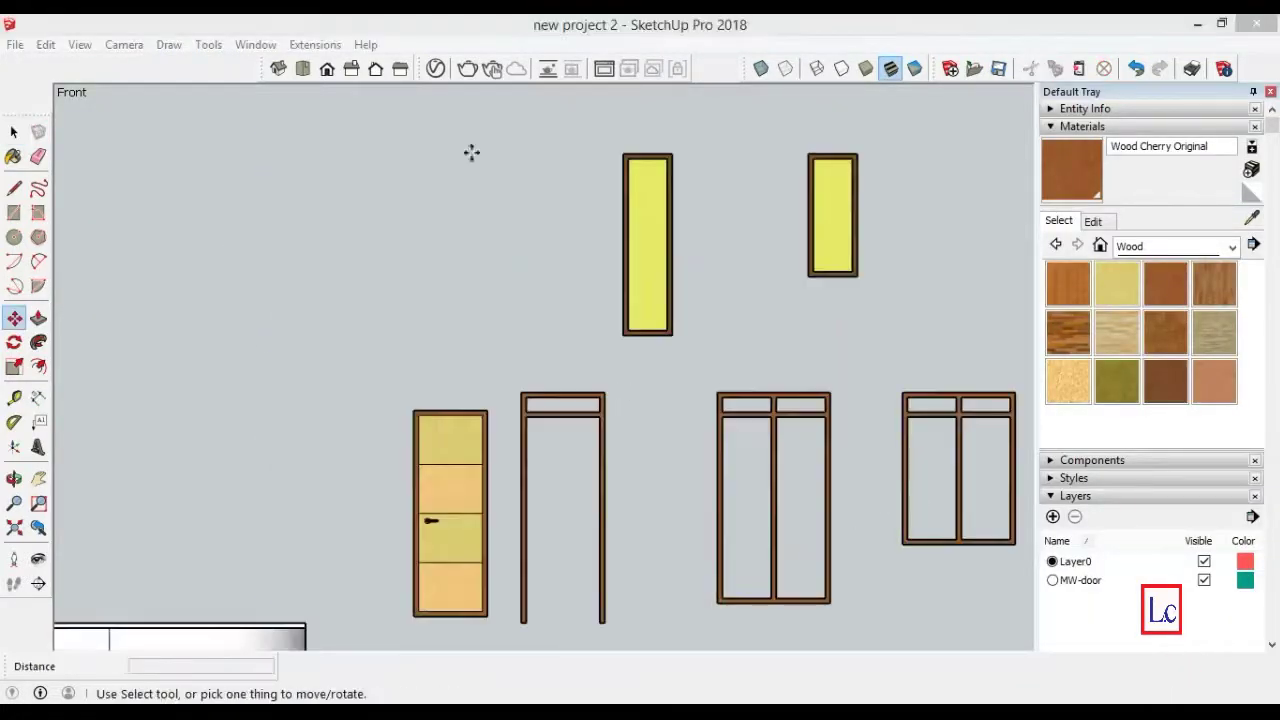
- Make the left and right small glass windows into separate groups
drag(592, 123, 690, 340)
right_click(659, 315)
click(709, 470)
drag(778, 120, 880, 300)
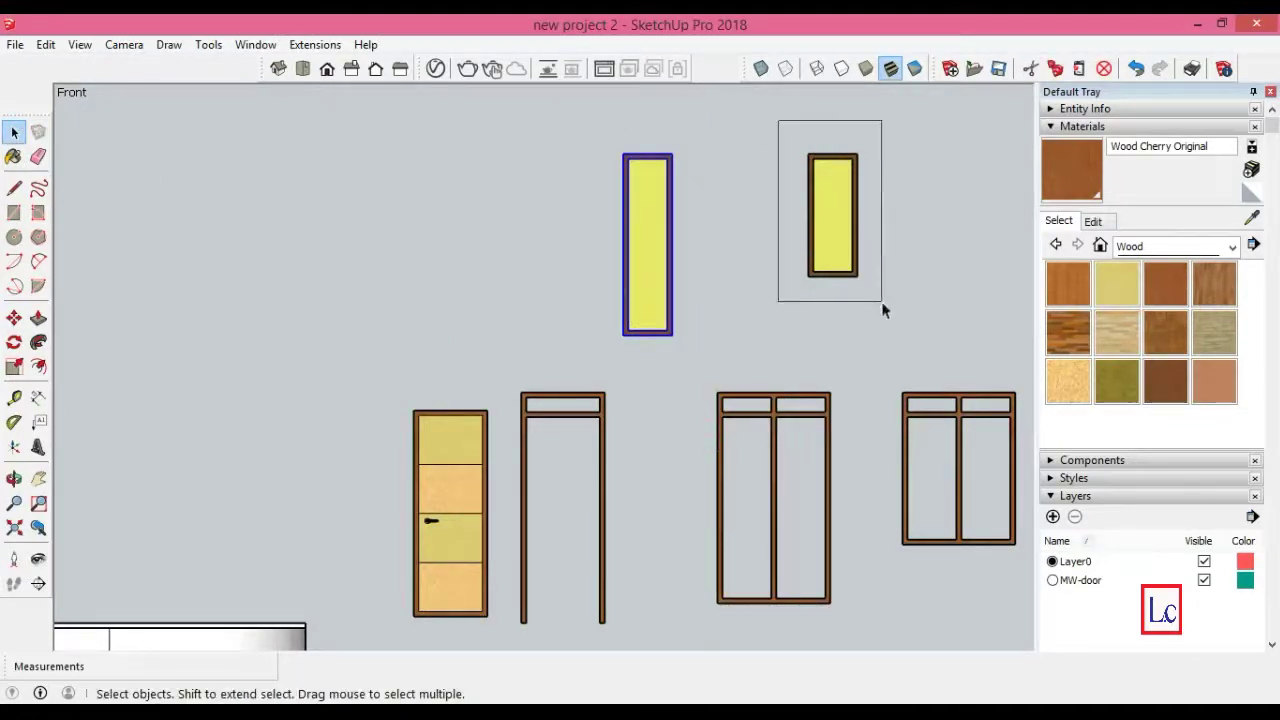
right_click(836, 222)
click(885, 385)
- Group the door frame, the middle window frame and the right window frame separately
drag(585, 540, 580, 549)
click(580, 551)
drag(614, 632, 612, 625)
right_click(601, 611)
click(667, 416)
drag(786, 514, 777, 522)
right_click(777, 522)
click(824, 345)
drag(1007, 586, 1024, 588)
right_click(965, 475)
click(1006, 283)
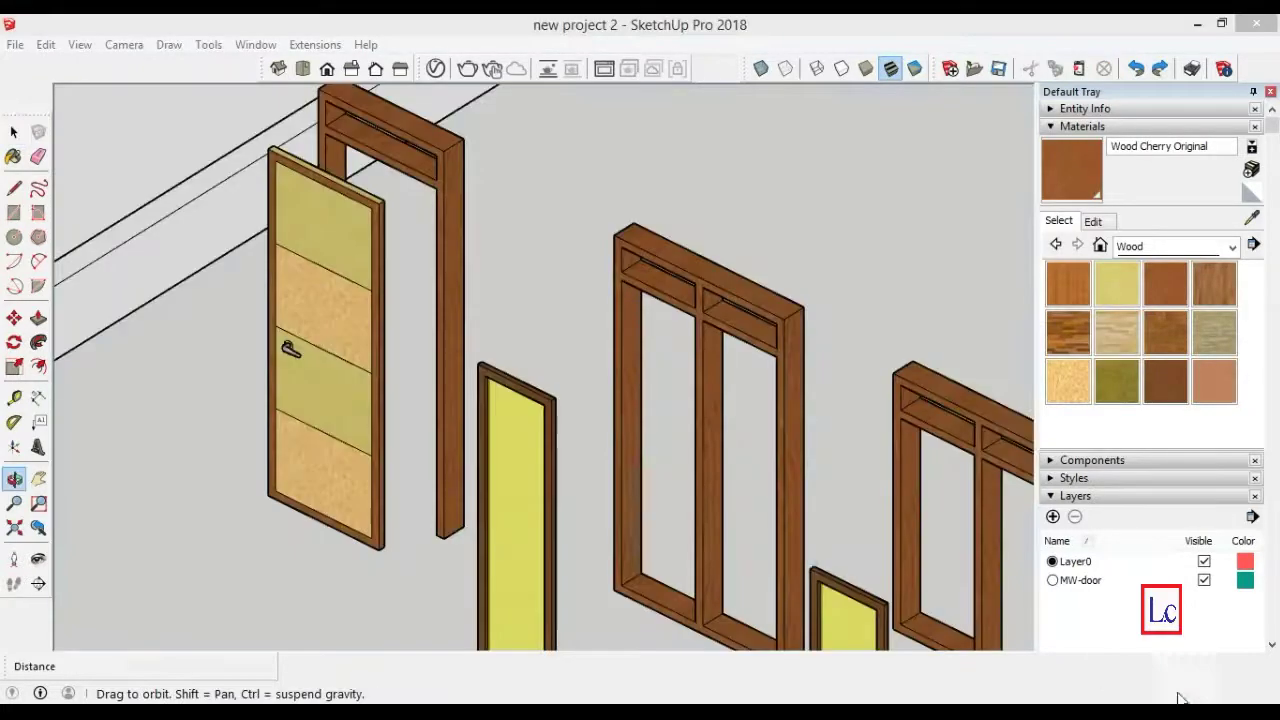
- With X-ray on, move the banded door into its door frame
click(761, 68)
click(14, 318)
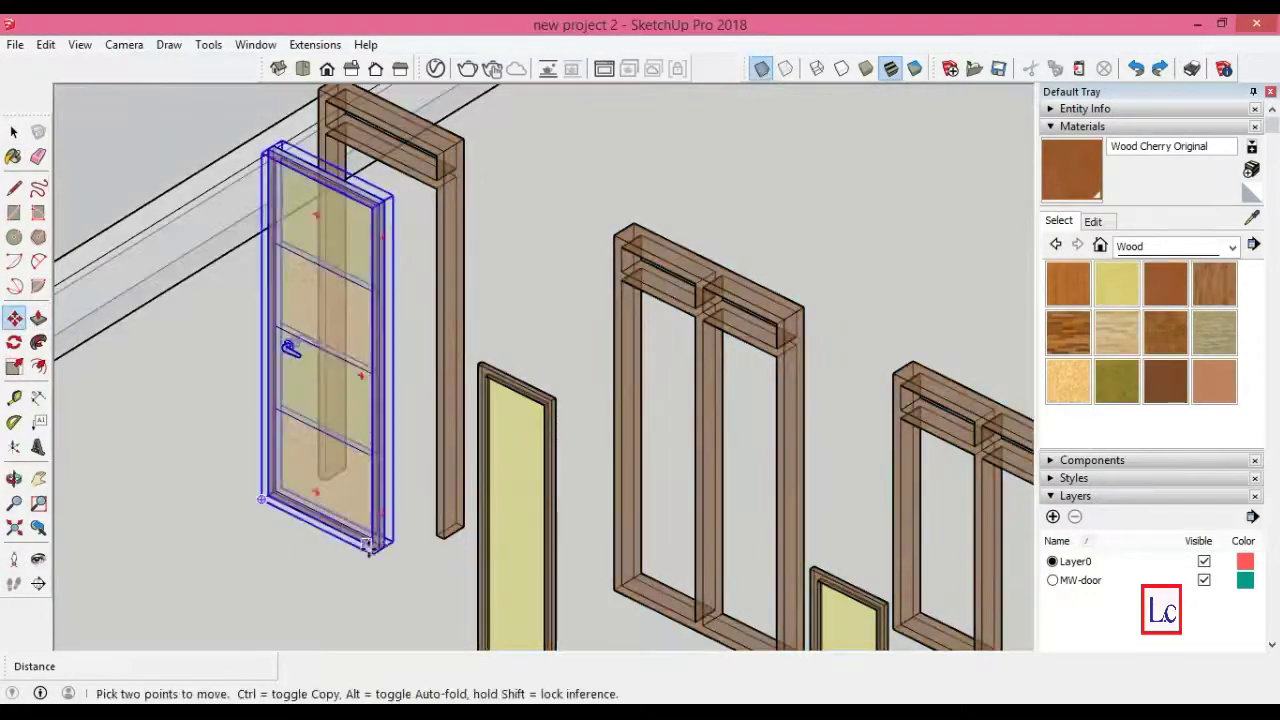
click(384, 548)
click(440, 518)
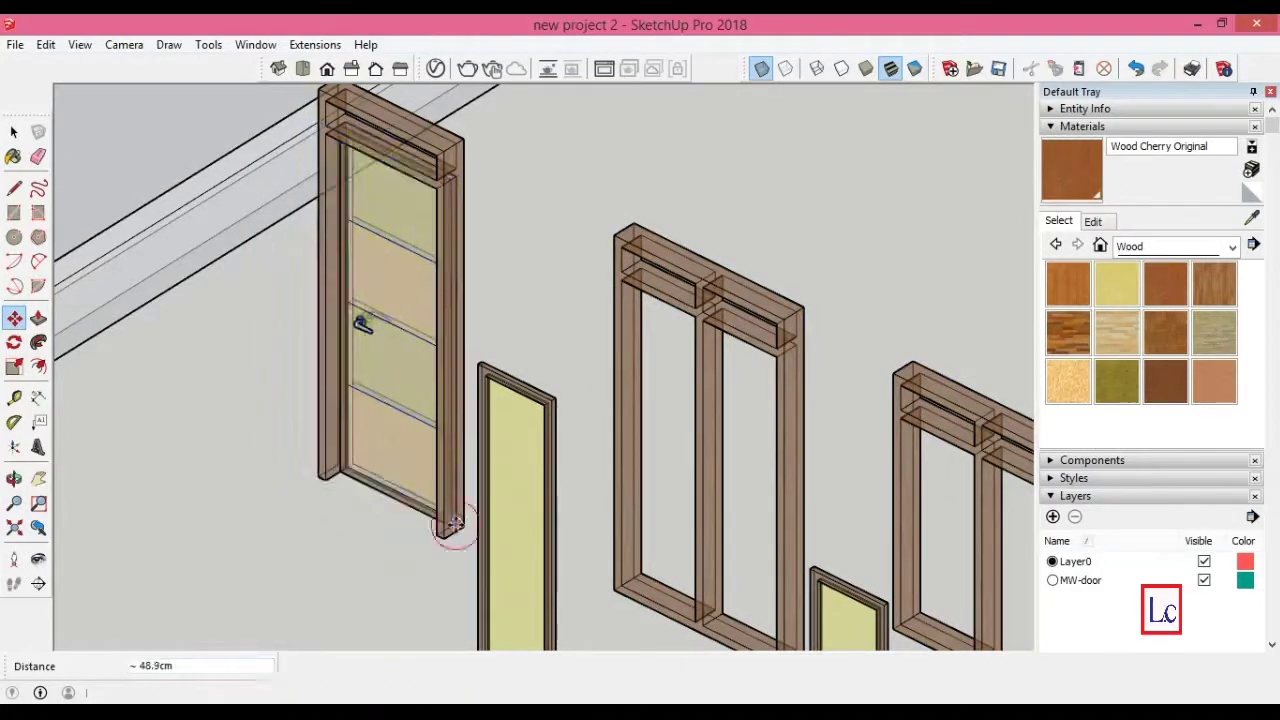
click(759, 70)
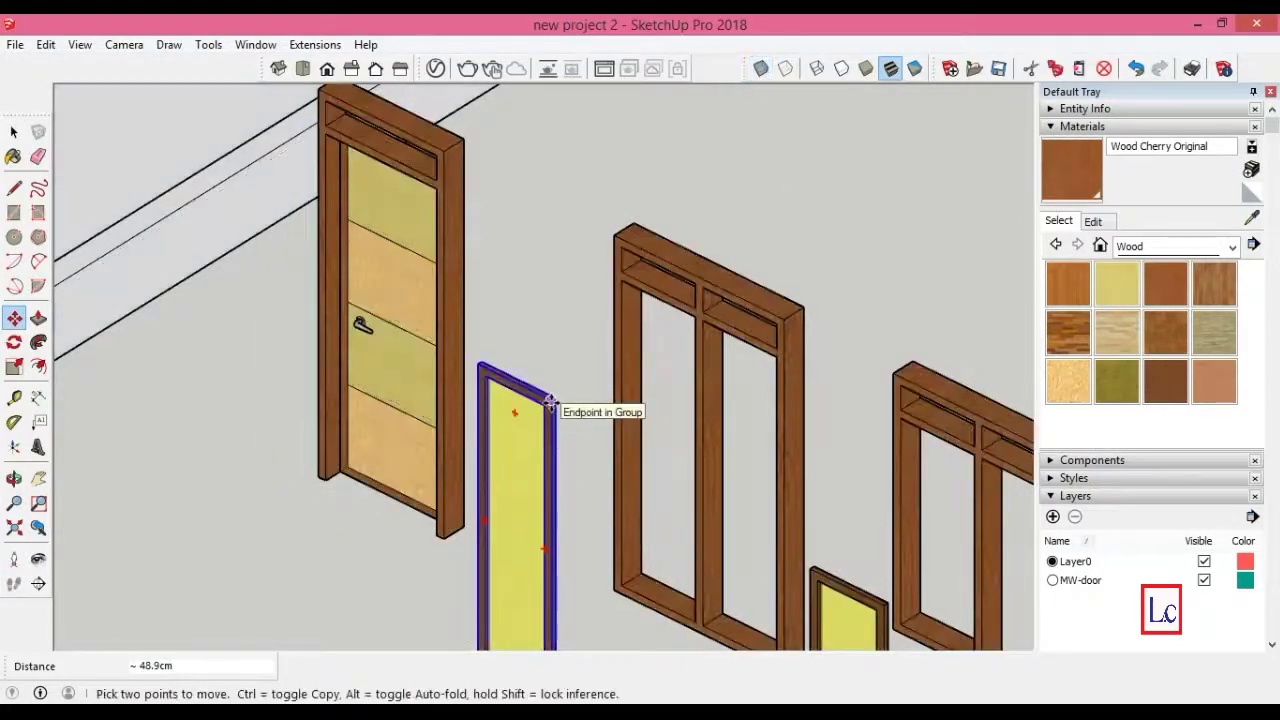
- Move the yellow glass panel snugly into the double frame's opening
click(14, 478)
drag(180, 460, 347, 404)
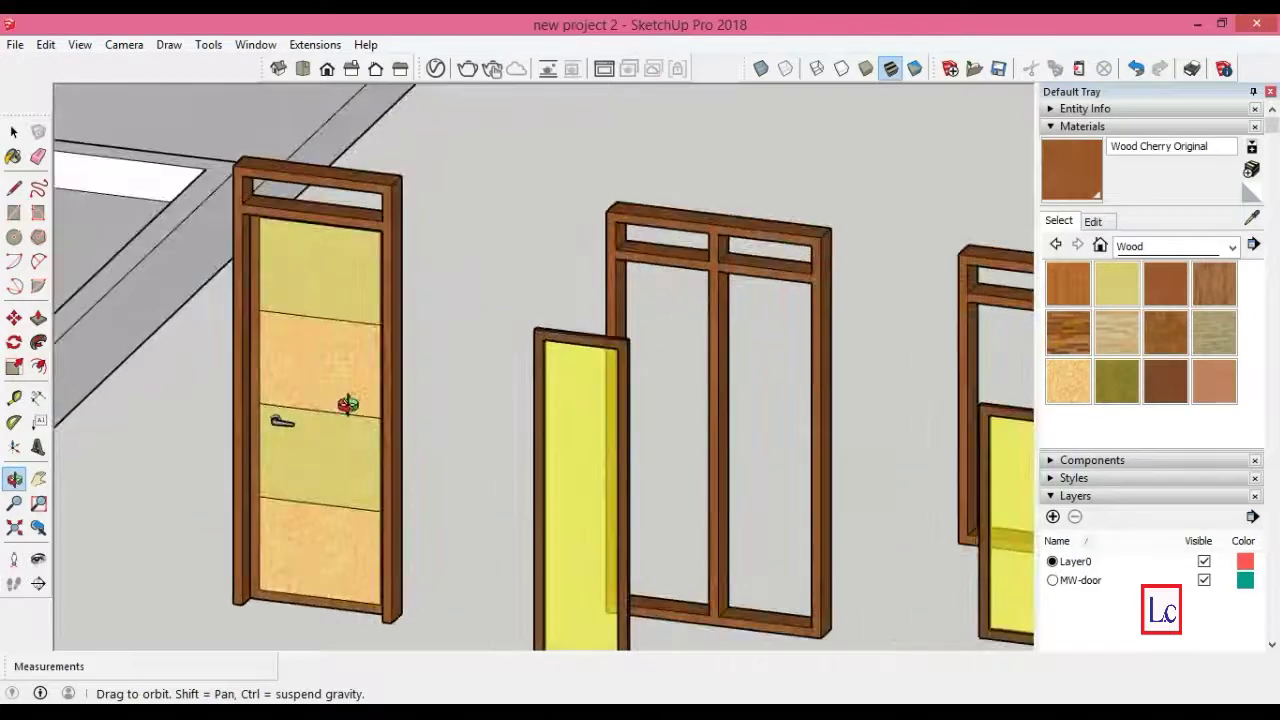
click(14, 503)
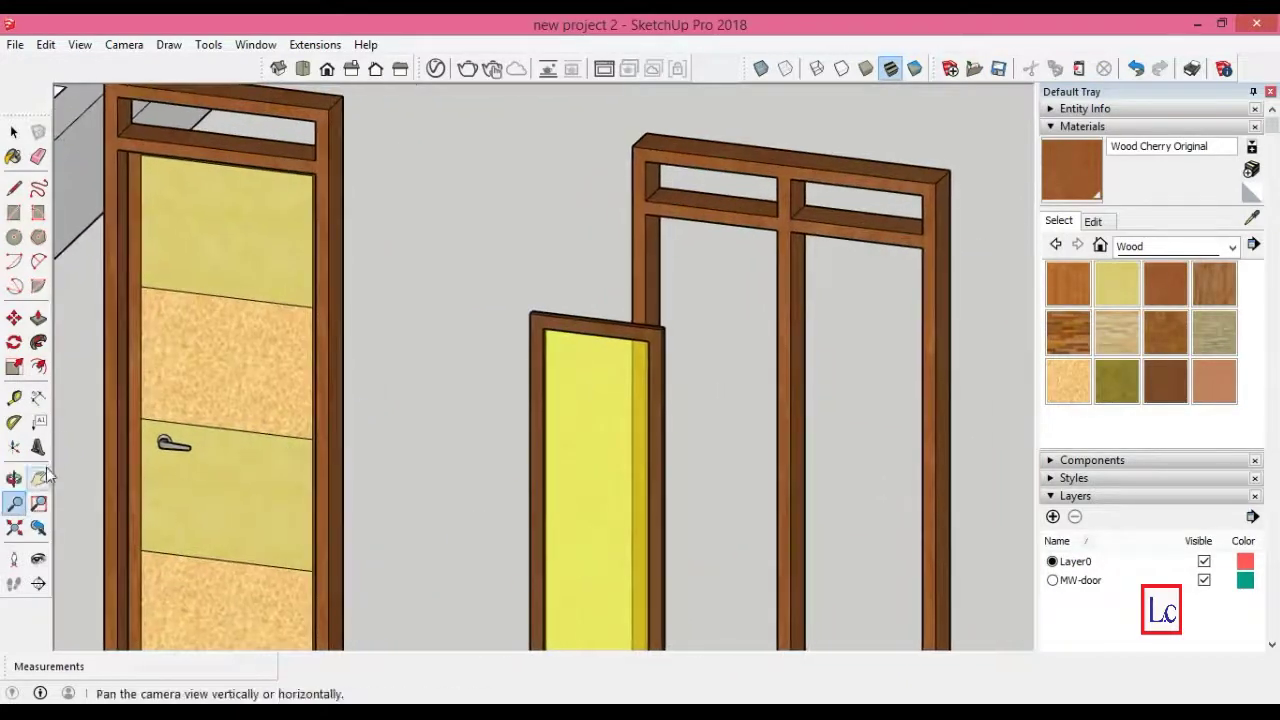
click(14, 318)
click(662, 333)
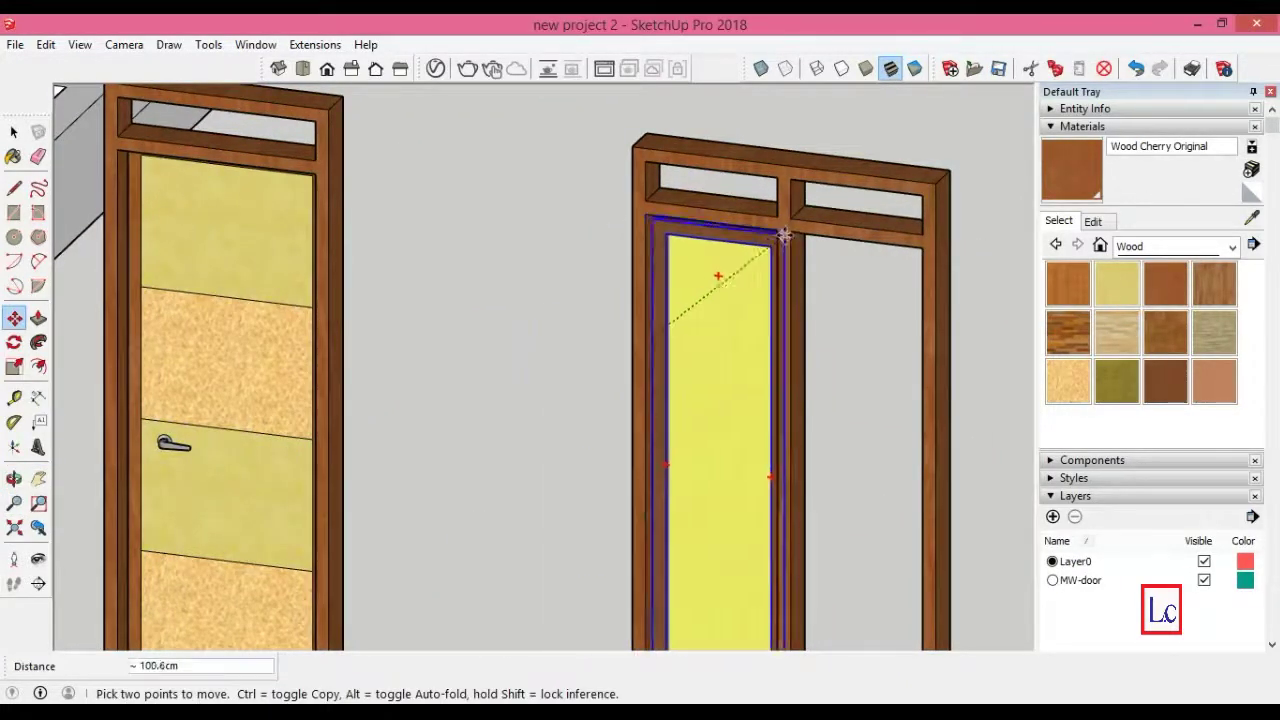
click(771, 234)
click(662, 333)
key(Escape)
click(662, 333)
click(777, 236)
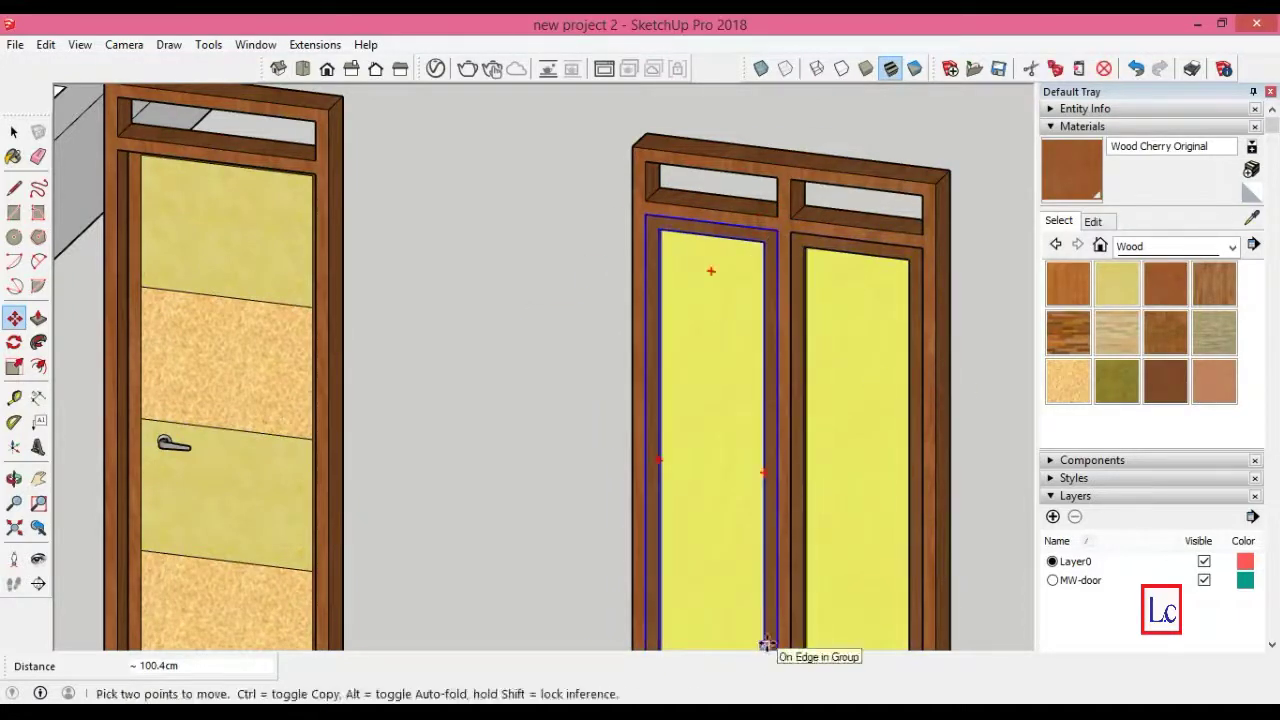
- Place a glass panel in the window's left opening and a copy in its right opening
key(h)
mouse_move(820, 517)
mouse_down()
mouse_move(558, 470)
mouse_move(369, 398)
mouse_up()
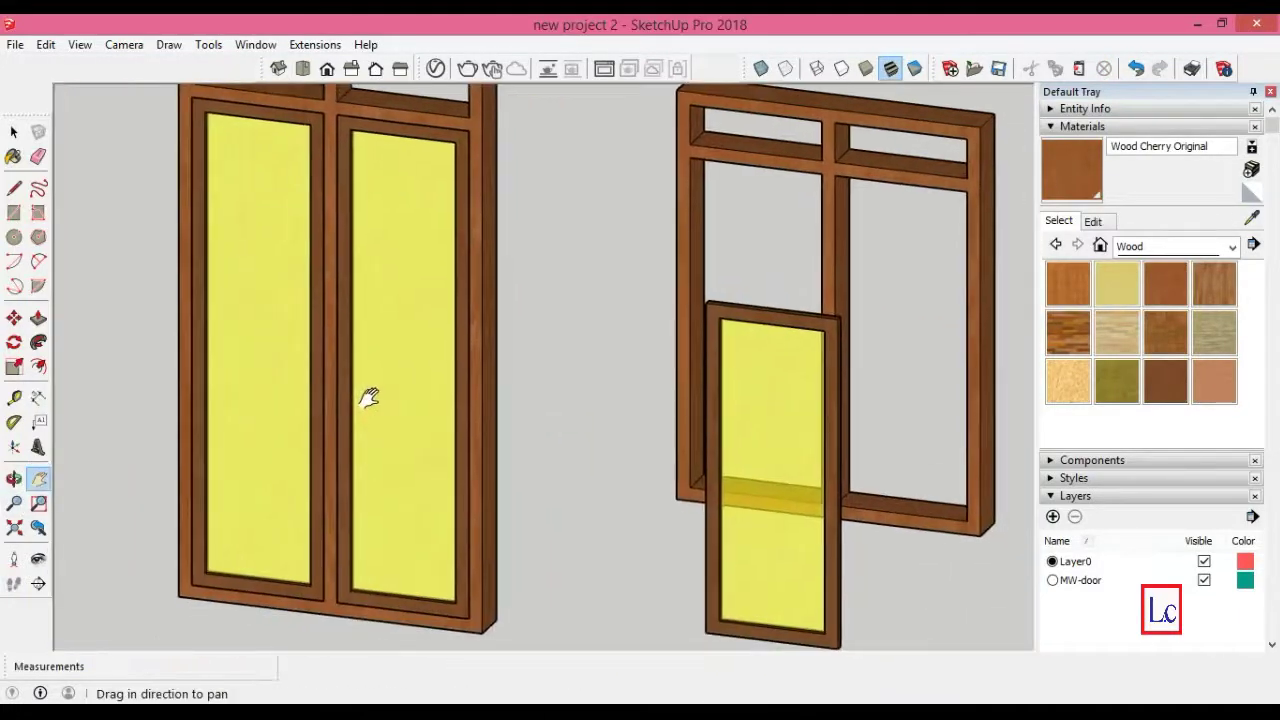
click(14, 318)
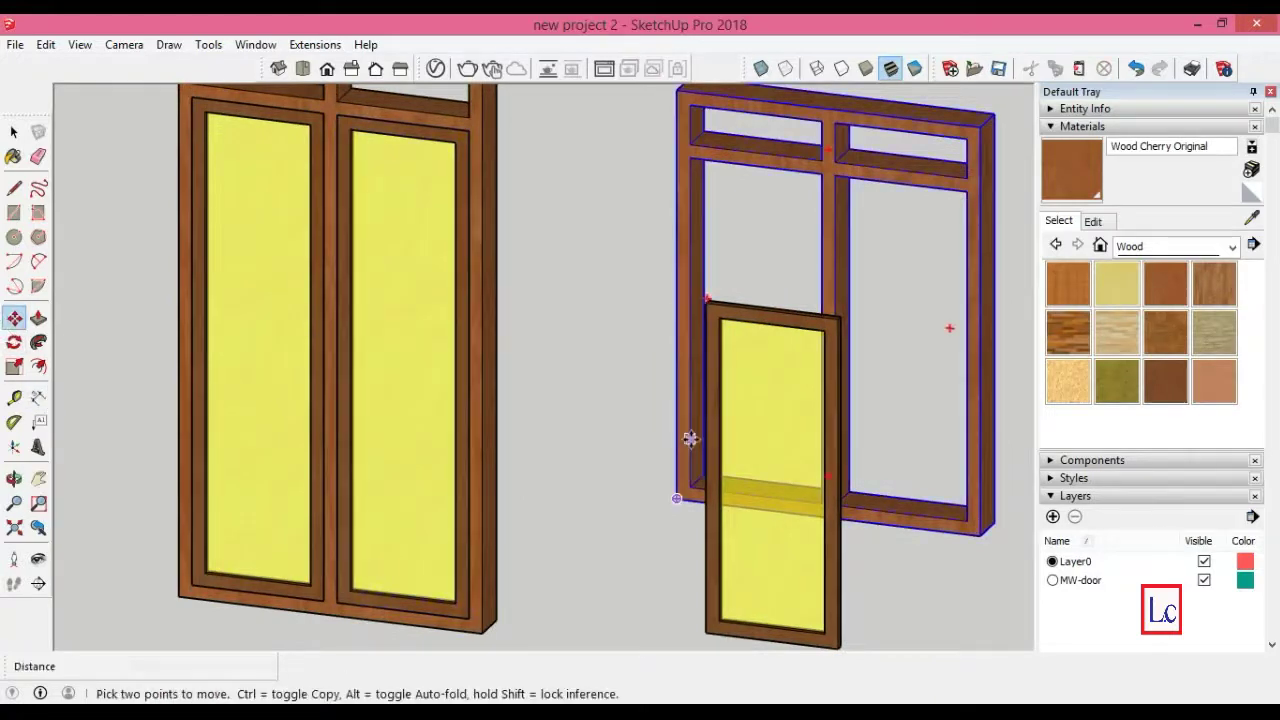
click(838, 318)
key(ctrl)
click(820, 175)
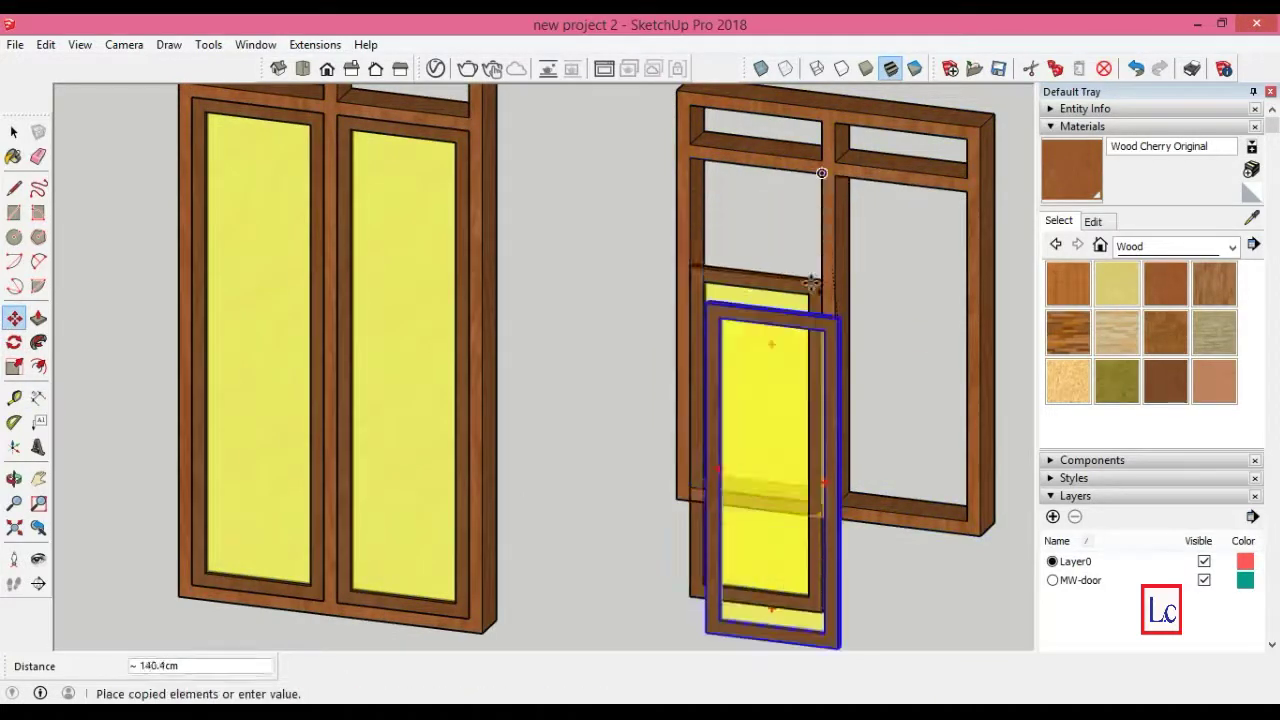
click(967, 192)
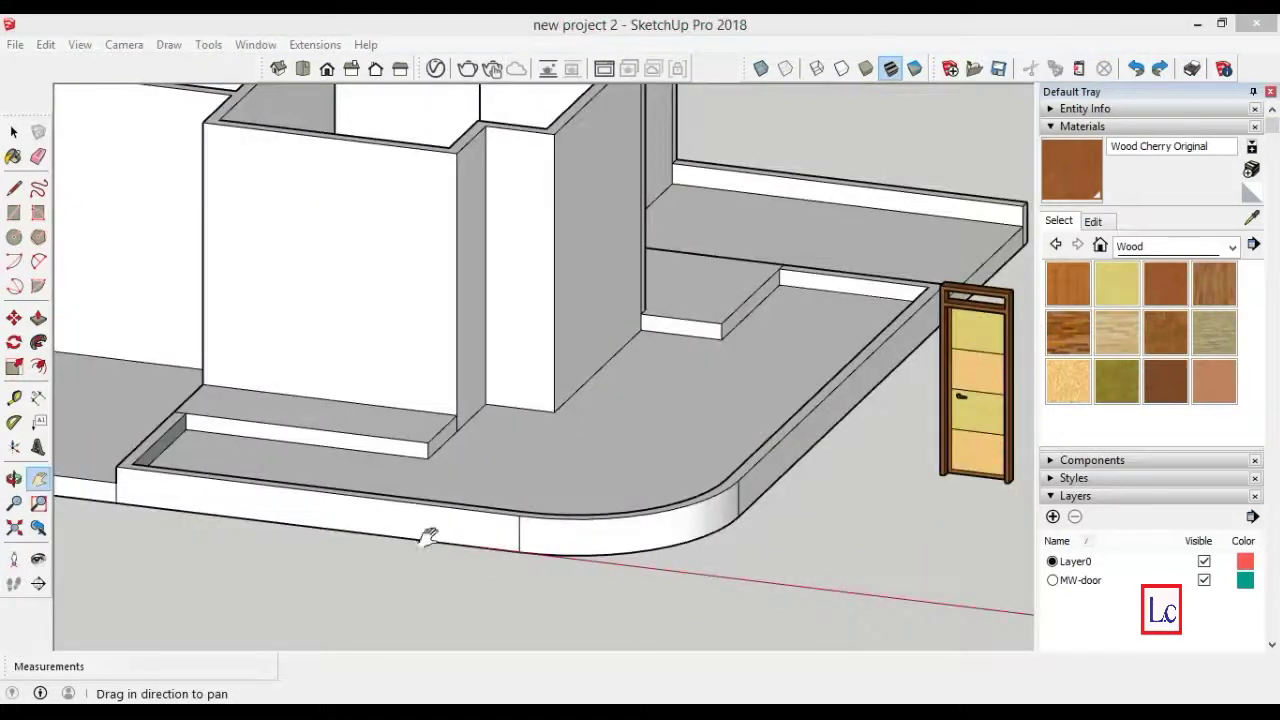
click(14, 397)
click(204, 329)
- Add a 10 cm guide from the wall edge and move the door frame to it
text(0)
key(Return)
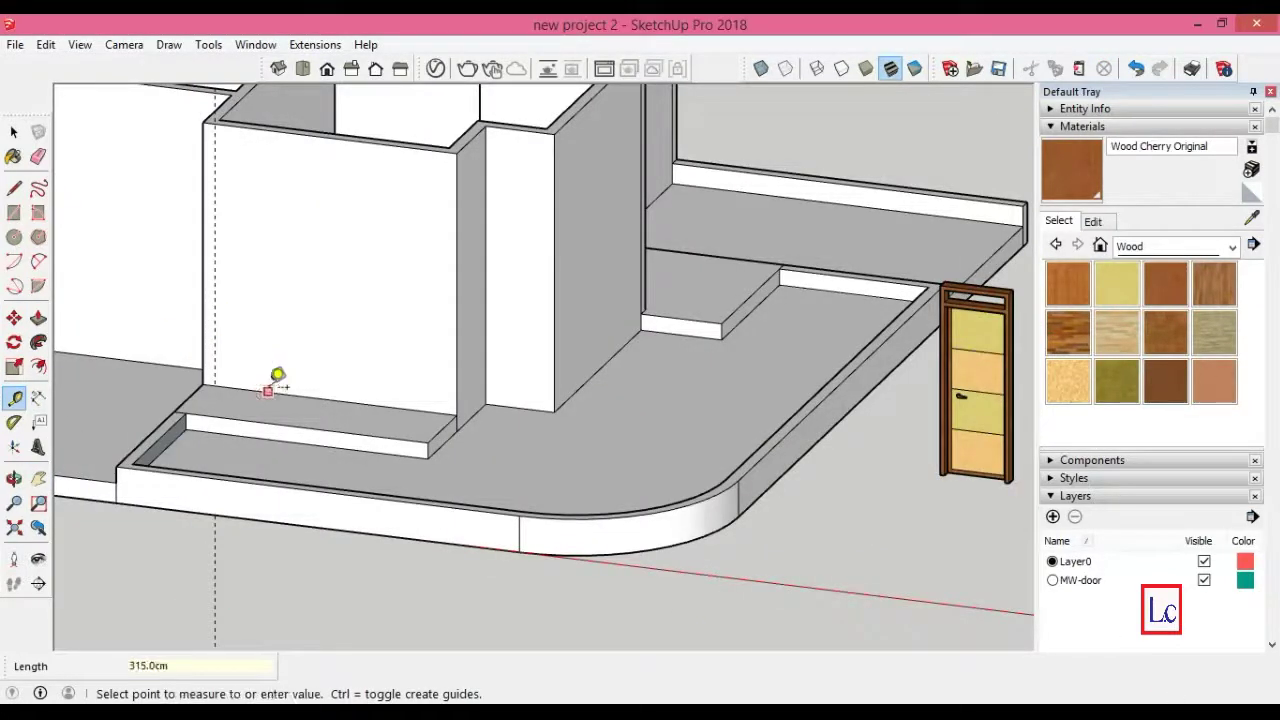
click(318, 372)
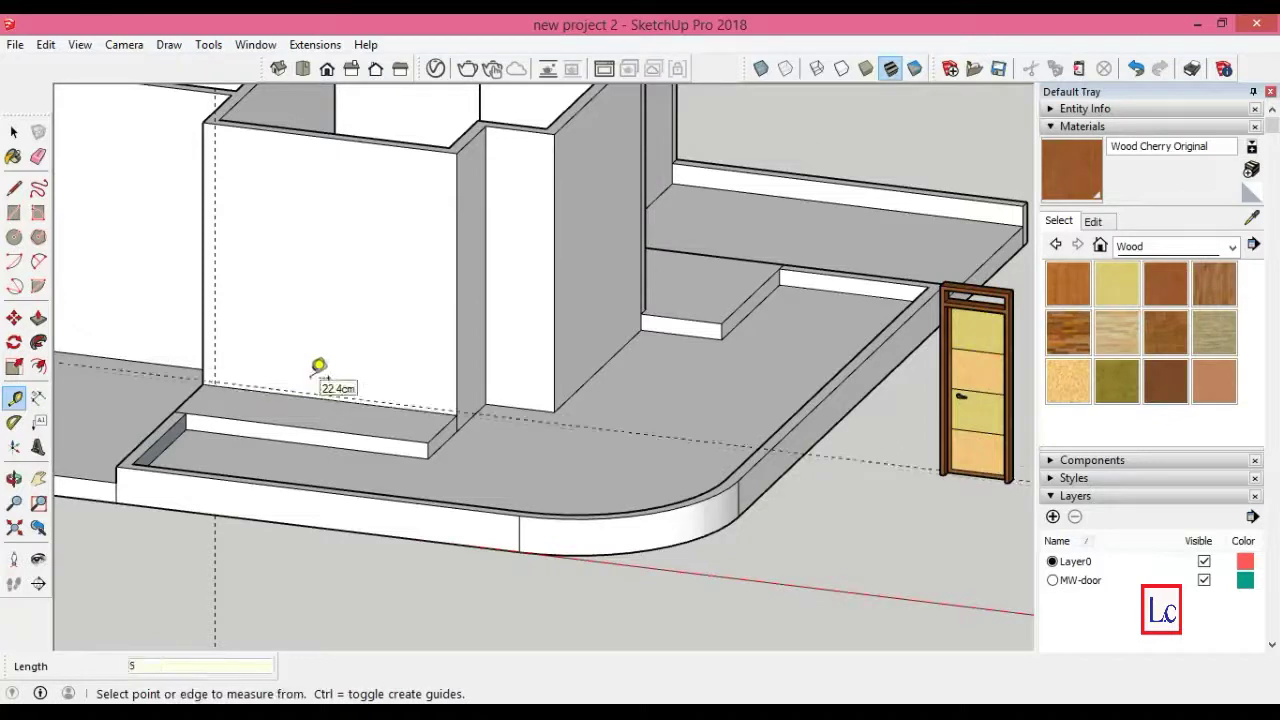
key(space)
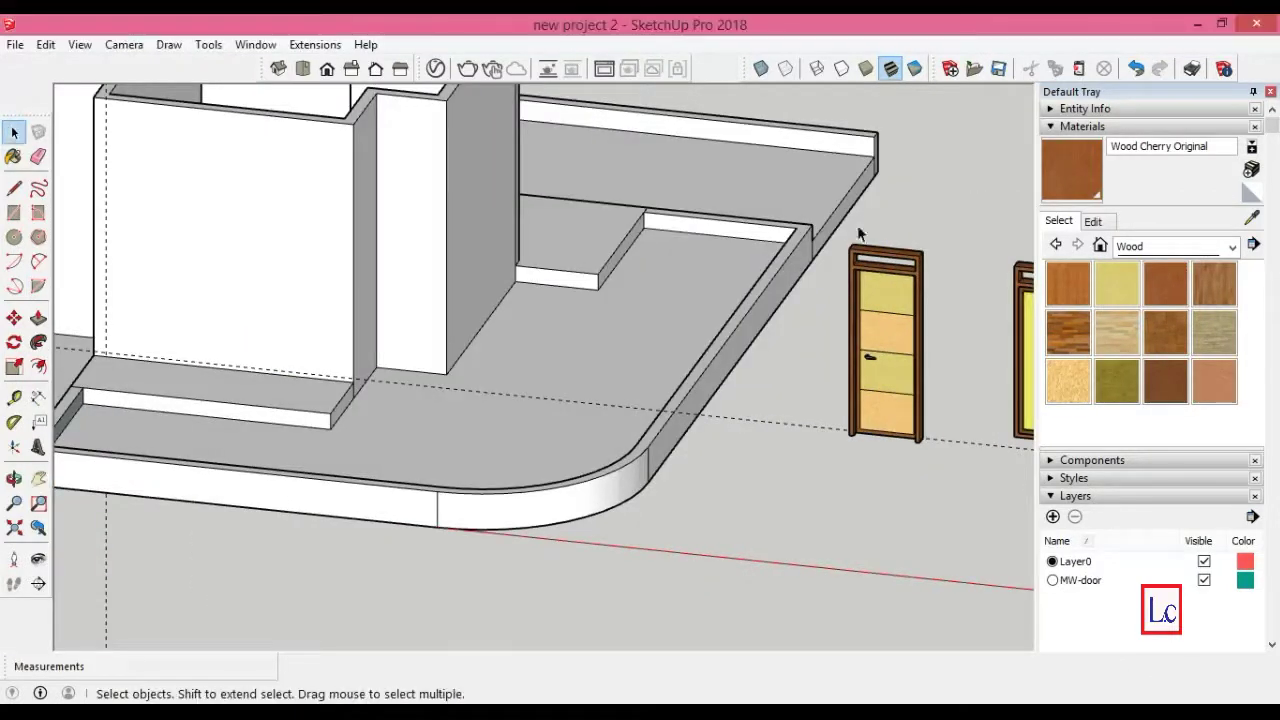
click(855, 262)
scroll(840, 400, up, 5)
key(m)
click(834, 397)
scroll(697, 344, down, 5)
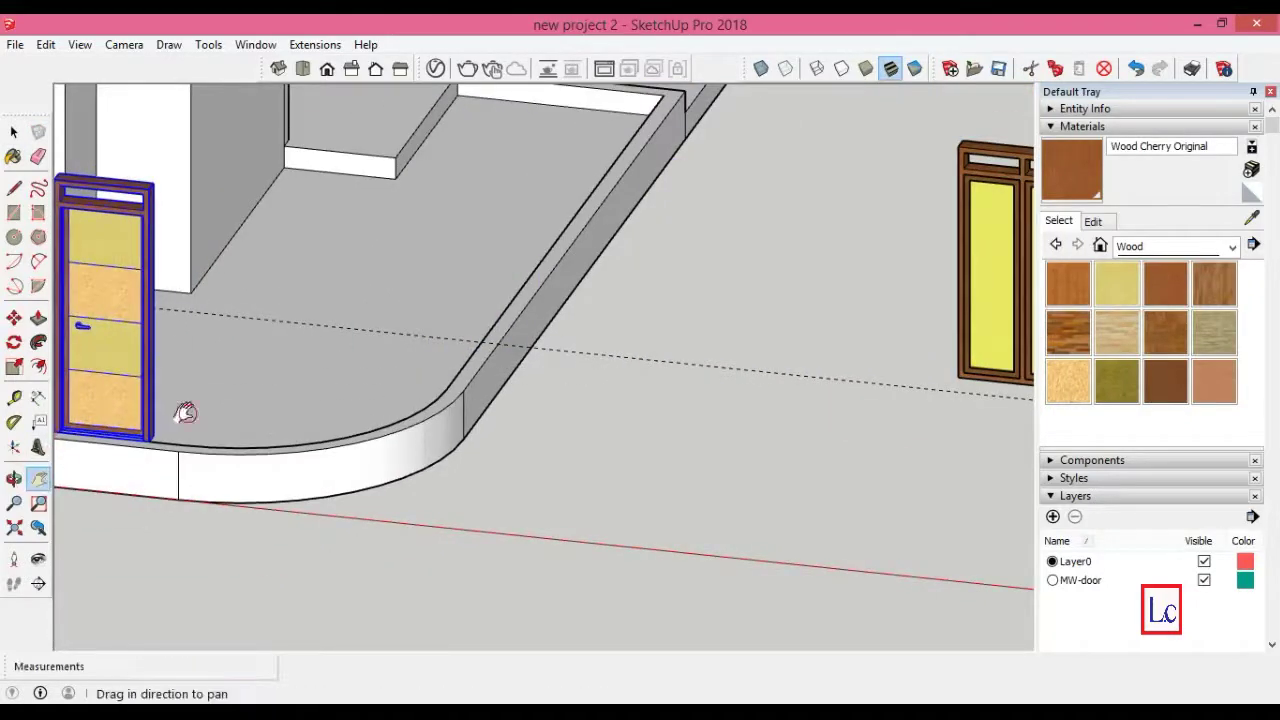
scroll(186, 414, up, 3)
scroll(200, 350, up, 3)
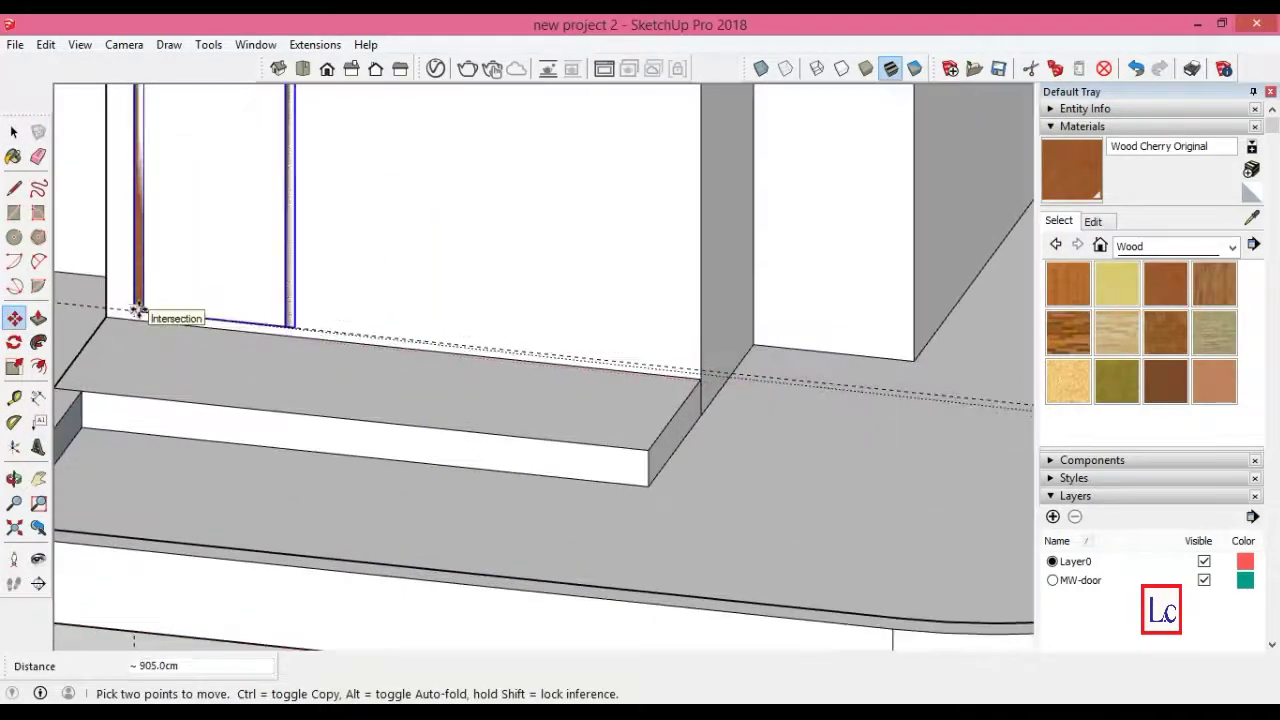
scroll(525, 372, down, 3)
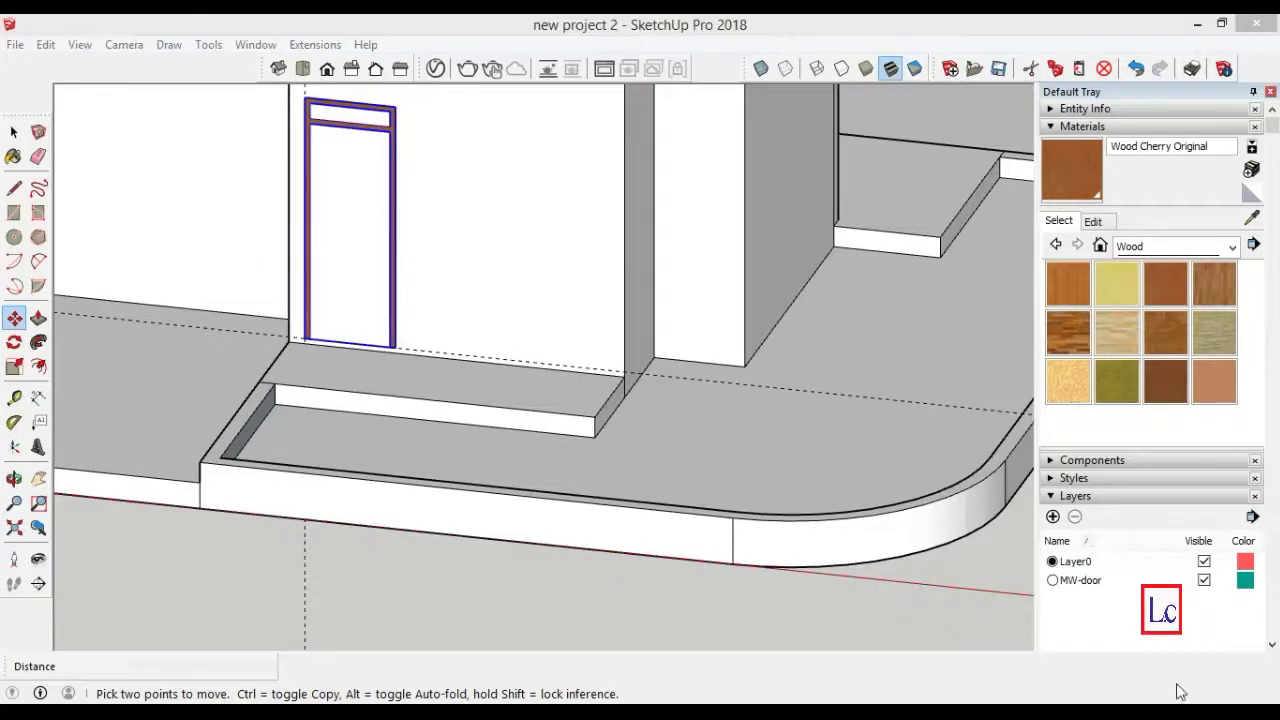
- Add a 15 cm guide from the wall's right edge and two 100 cm guides
click(14, 397)
click(624, 277)
text(15)
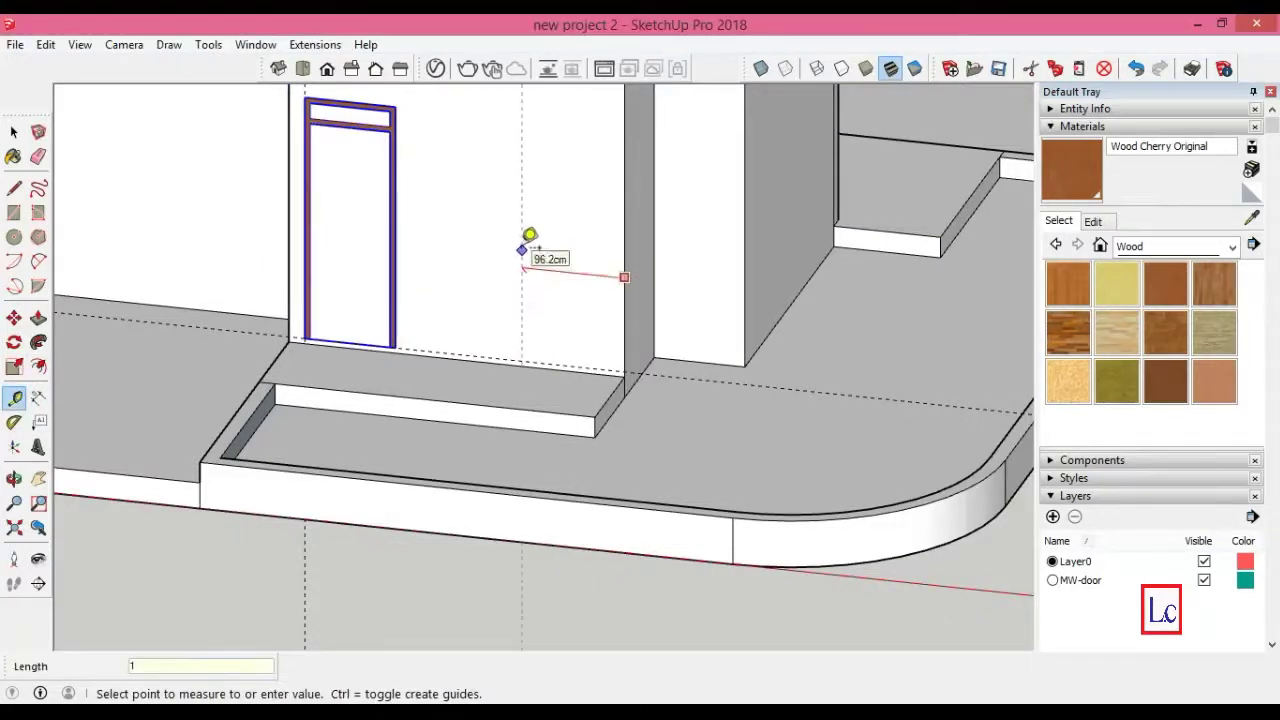
key(Return)
scroll(494, 333, up, 3)
click(694, 265)
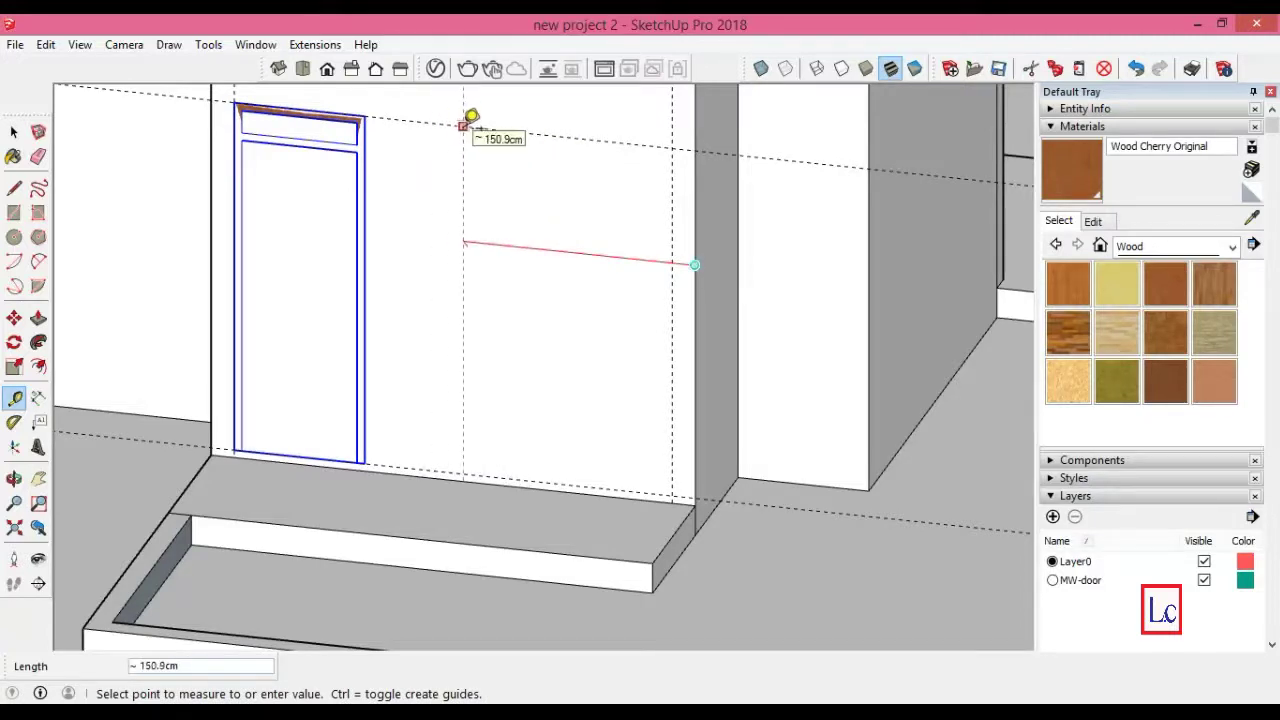
key(Return)
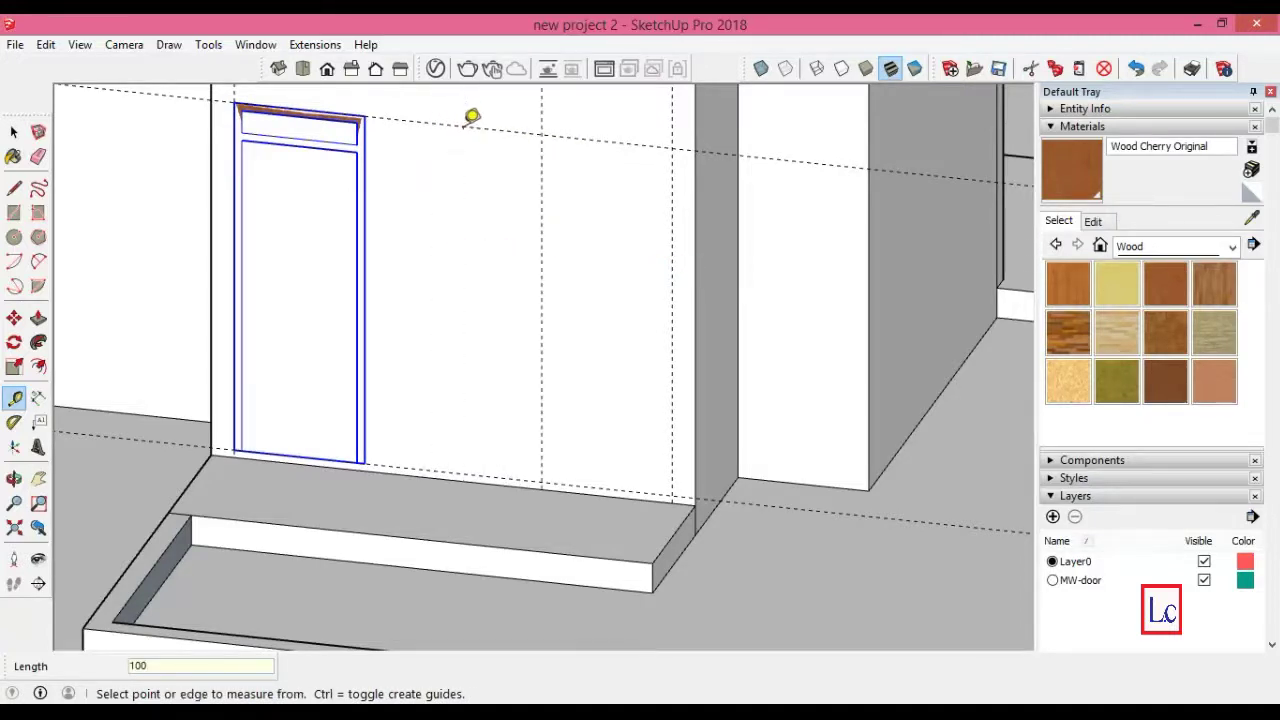
click(672, 224)
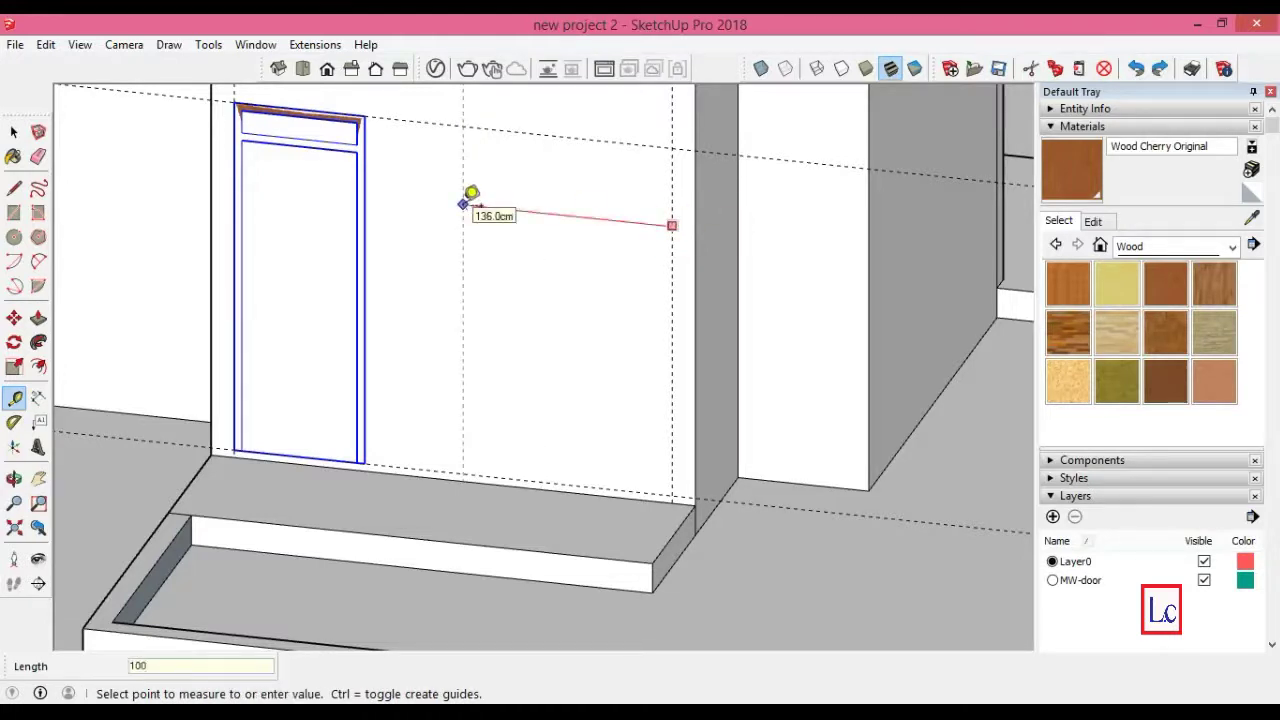
key(Return)
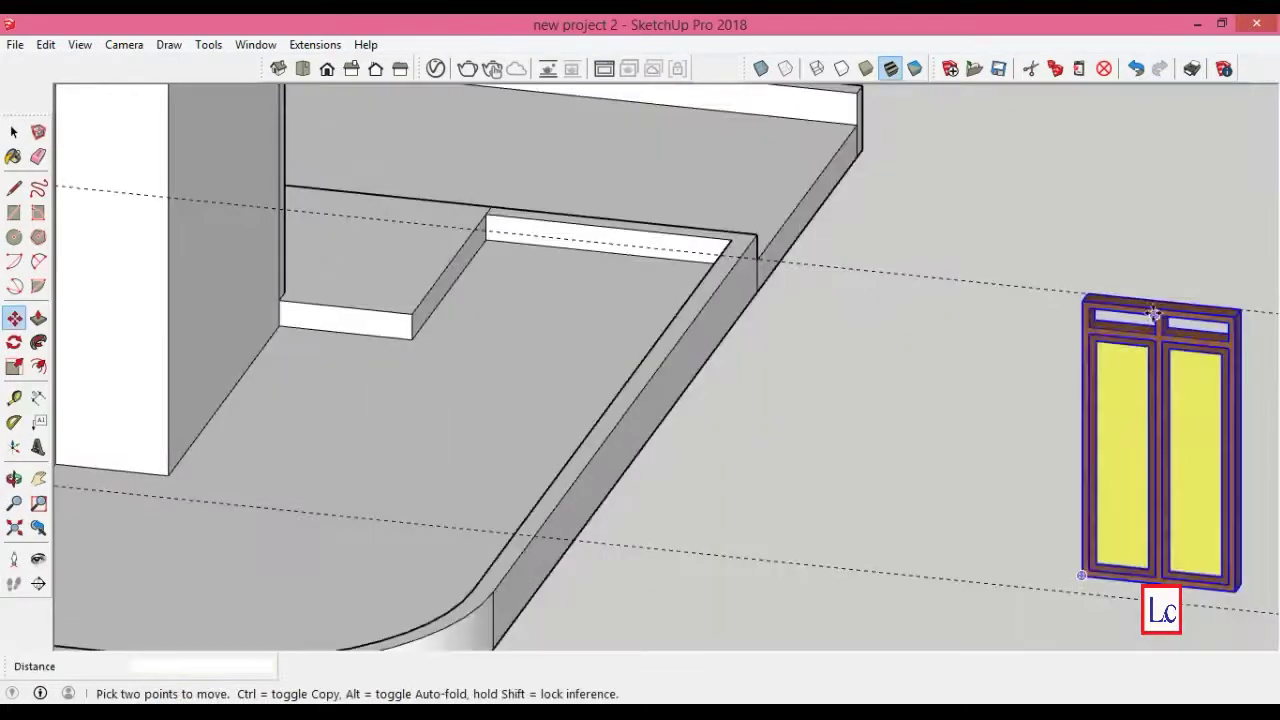
- Snap the double-panel window frame to the guide intersection on the front wall, right of the door
scroll(1157, 310, up, 3)
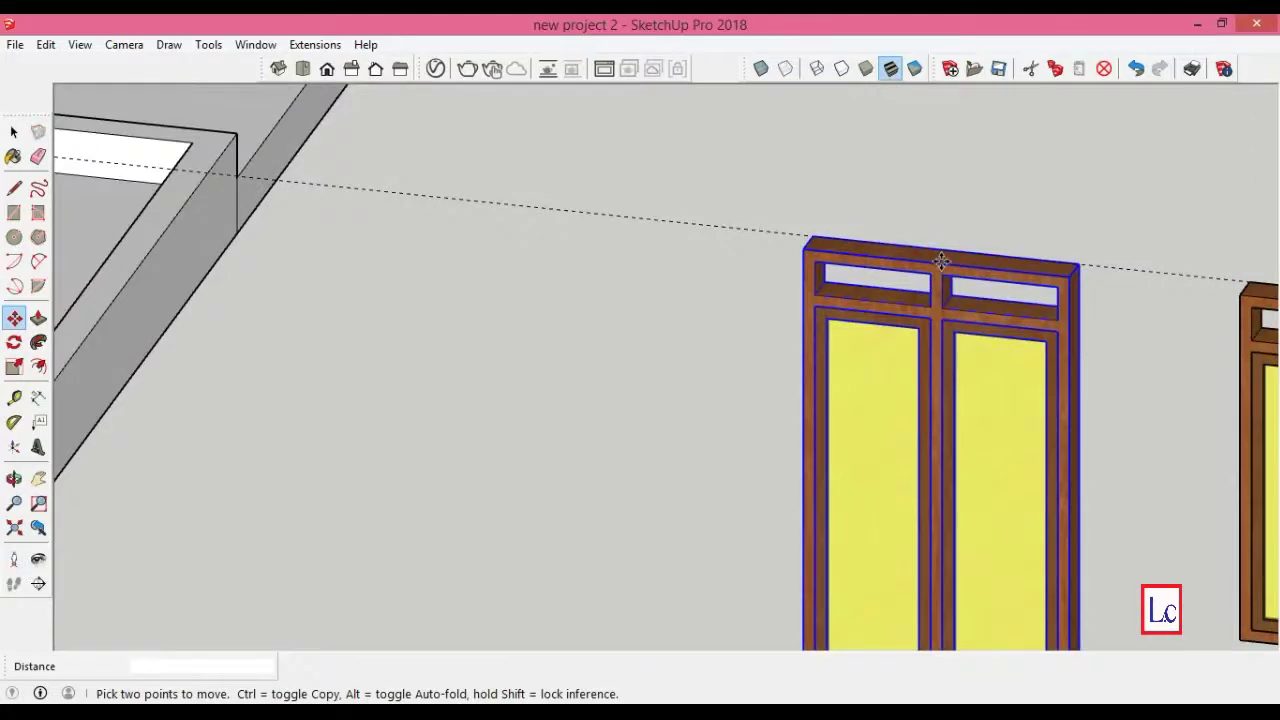
scroll(754, 277, down, 3)
scroll(740, 271, down, 3)
scroll(740, 271, down, 1)
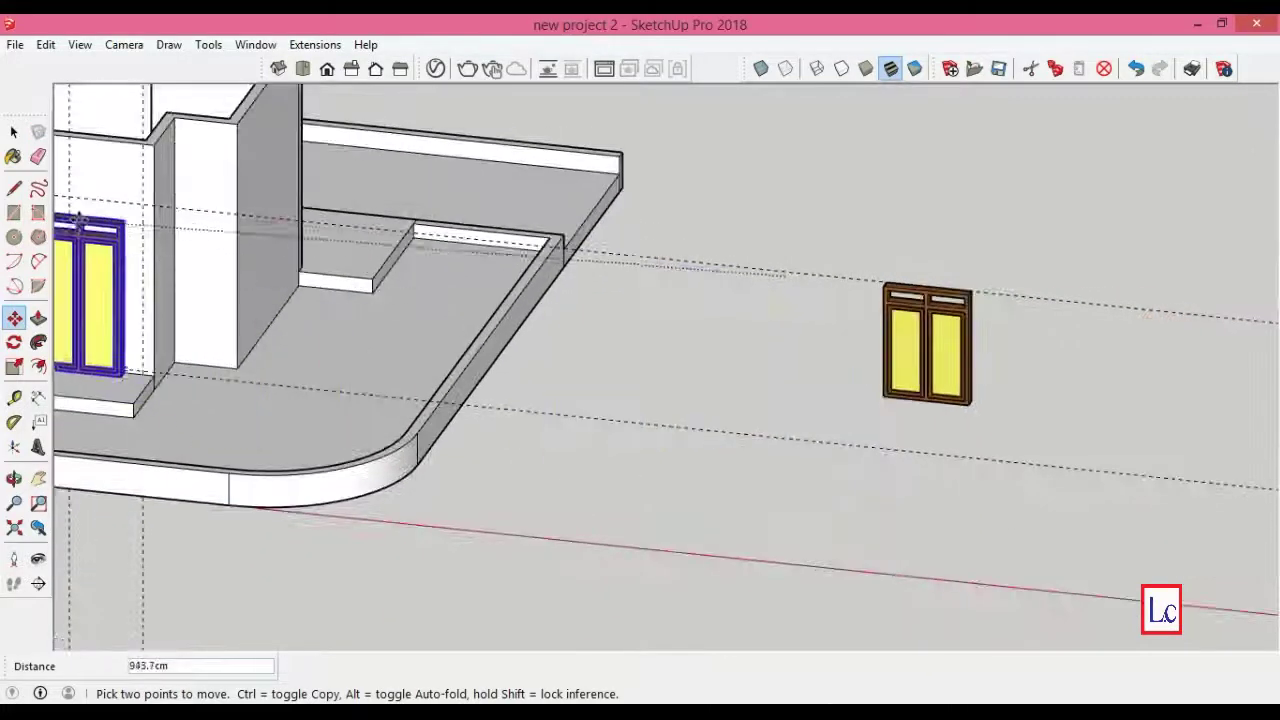
scroll(63, 203, up, 6)
scroll(63, 203, up, 2)
scroll(60, 190, up, 2)
scroll(57, 172, up, 1)
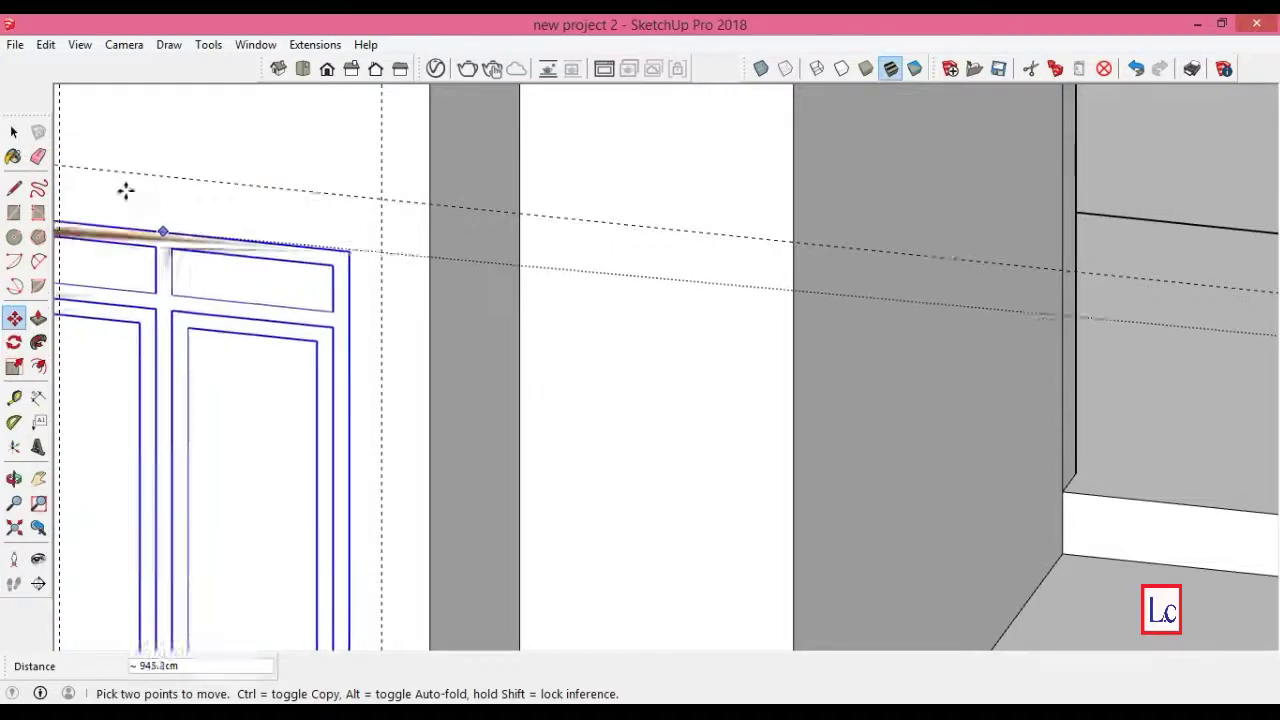
click(57, 157)
scroll(516, 248, down, 2)
scroll(516, 248, down, 2)
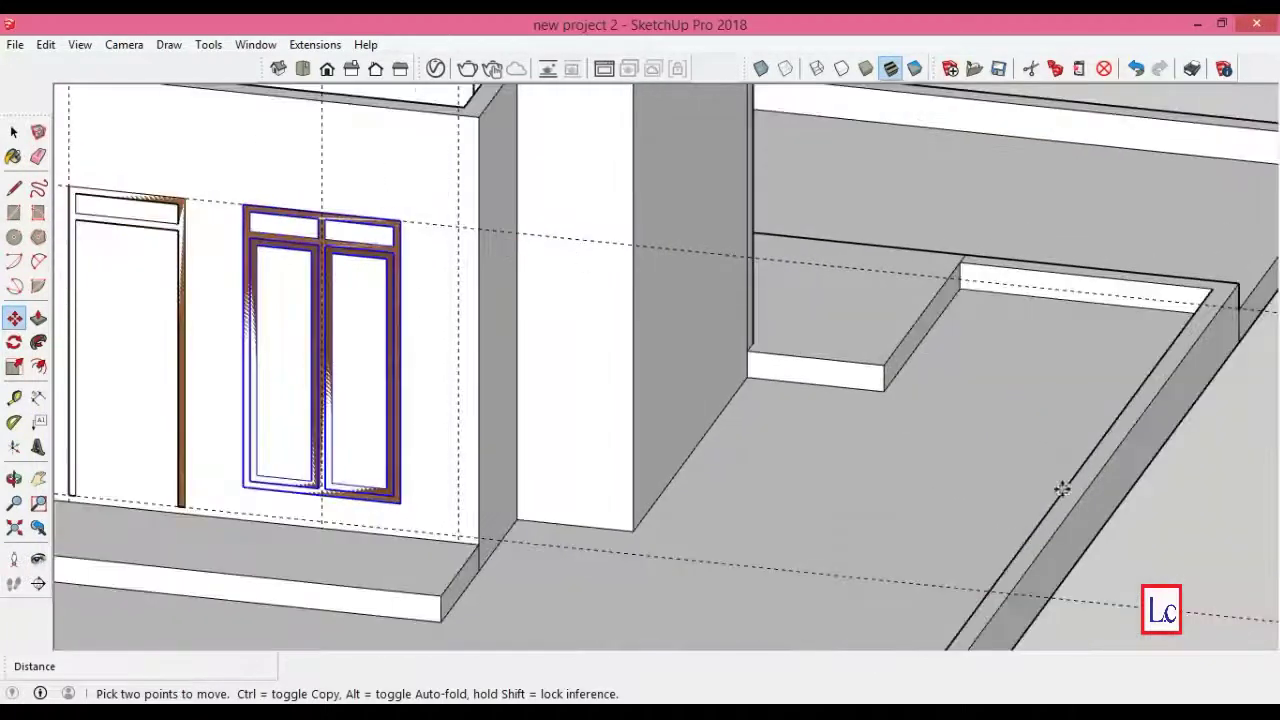
scroll(1050, 470, down, 2)
scroll(843, 517, up, 3)
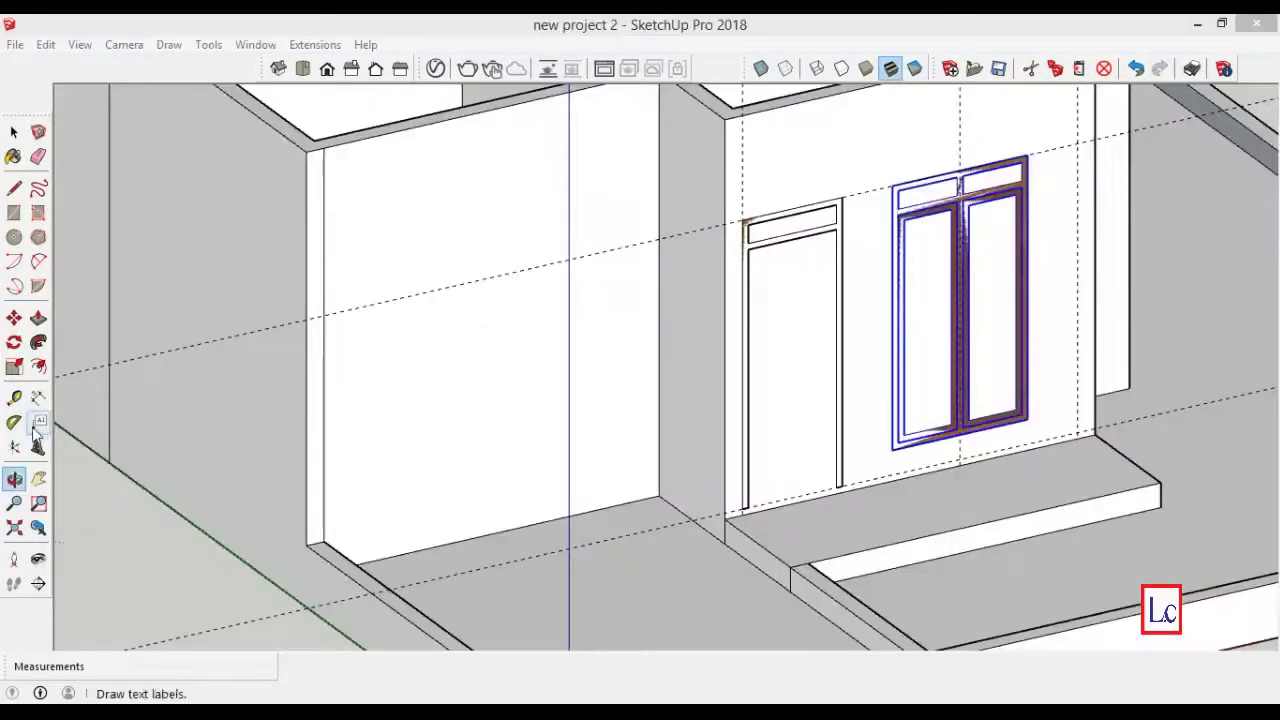
- On the side wall, add a vertical guide and a guide 260 cm above the wall base
click(14, 397)
click(571, 505)
click(734, 206)
click(503, 531)
click(661, 175)
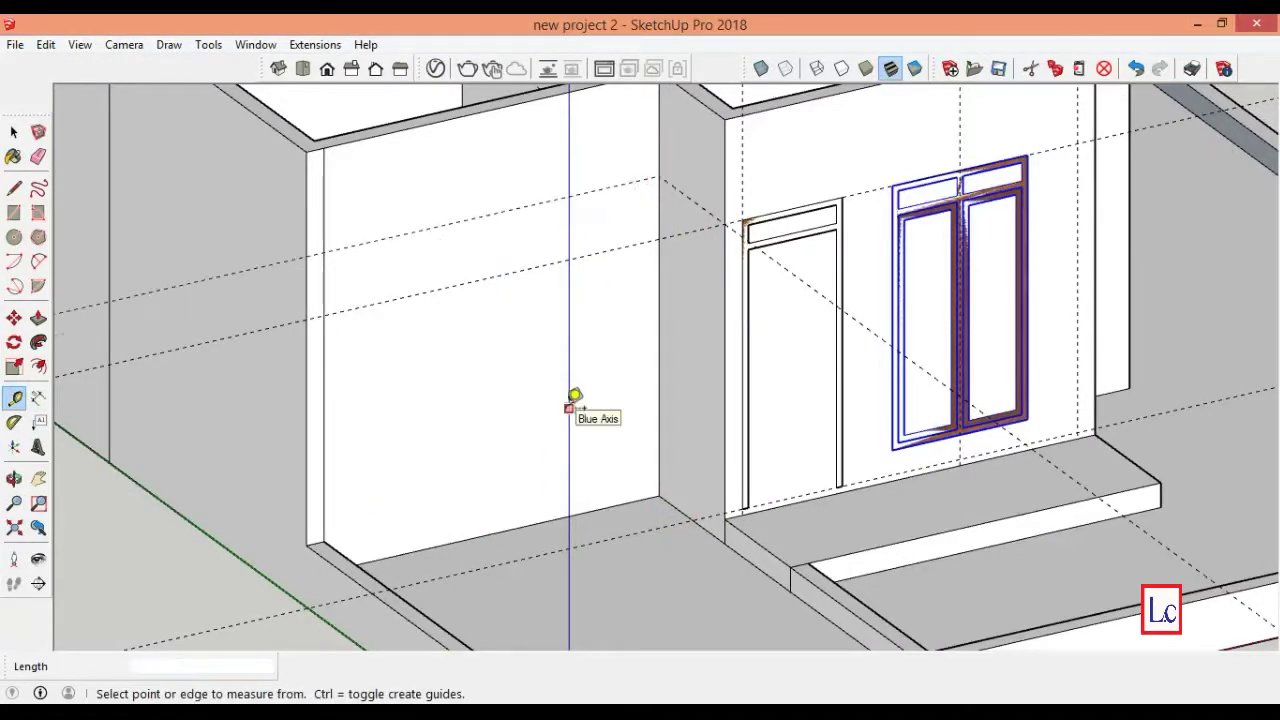
click(658, 375)
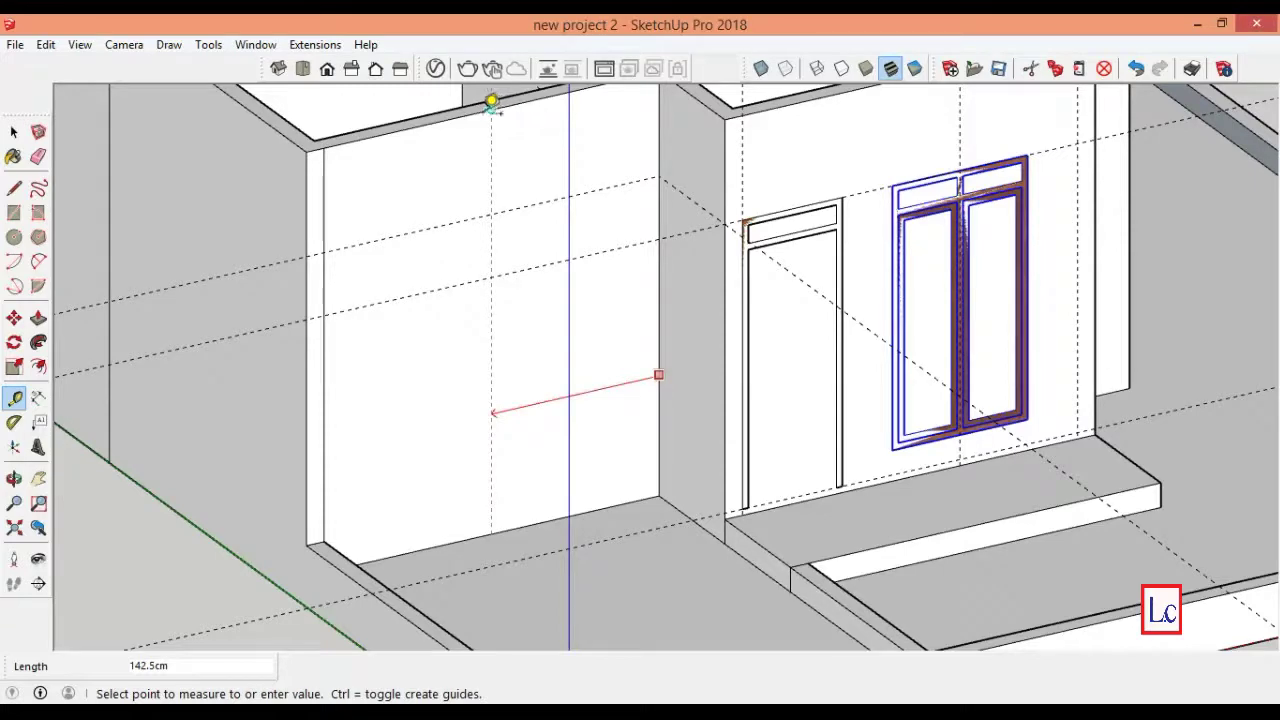
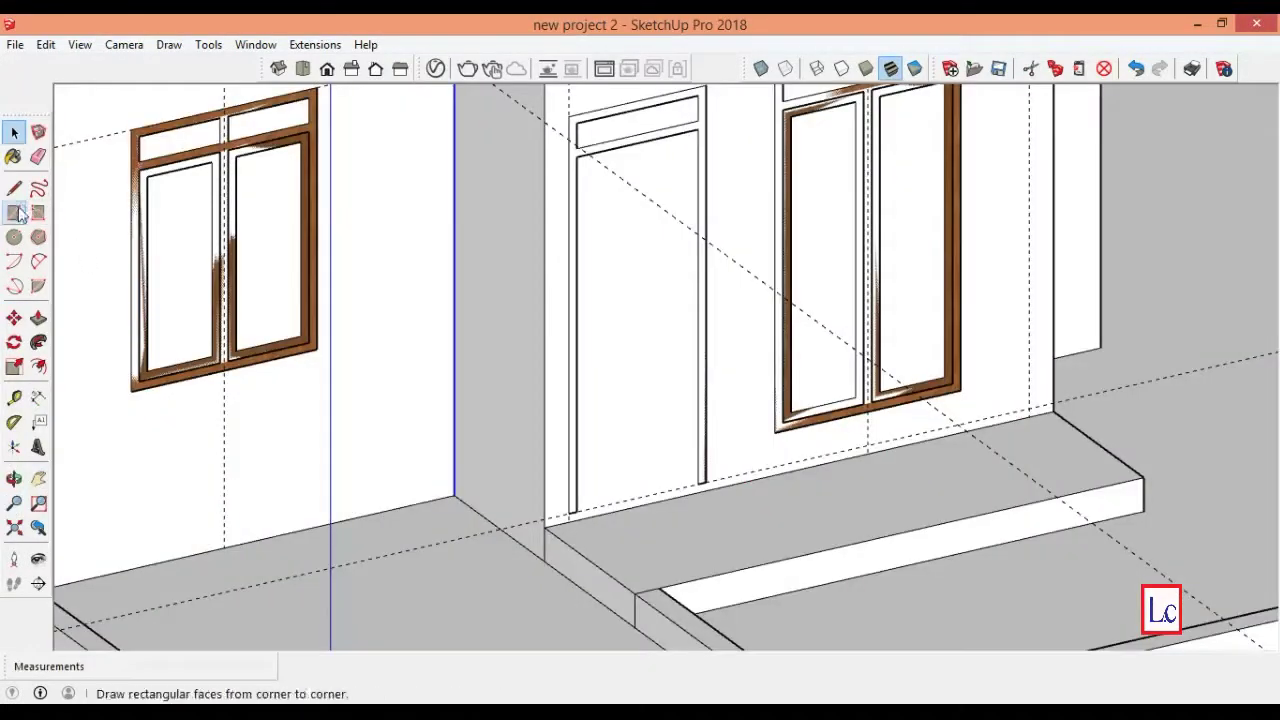
- Cover the left window, door and right window openings with rectangle faces
click(16, 212)
click(131, 128)
click(336, 339)
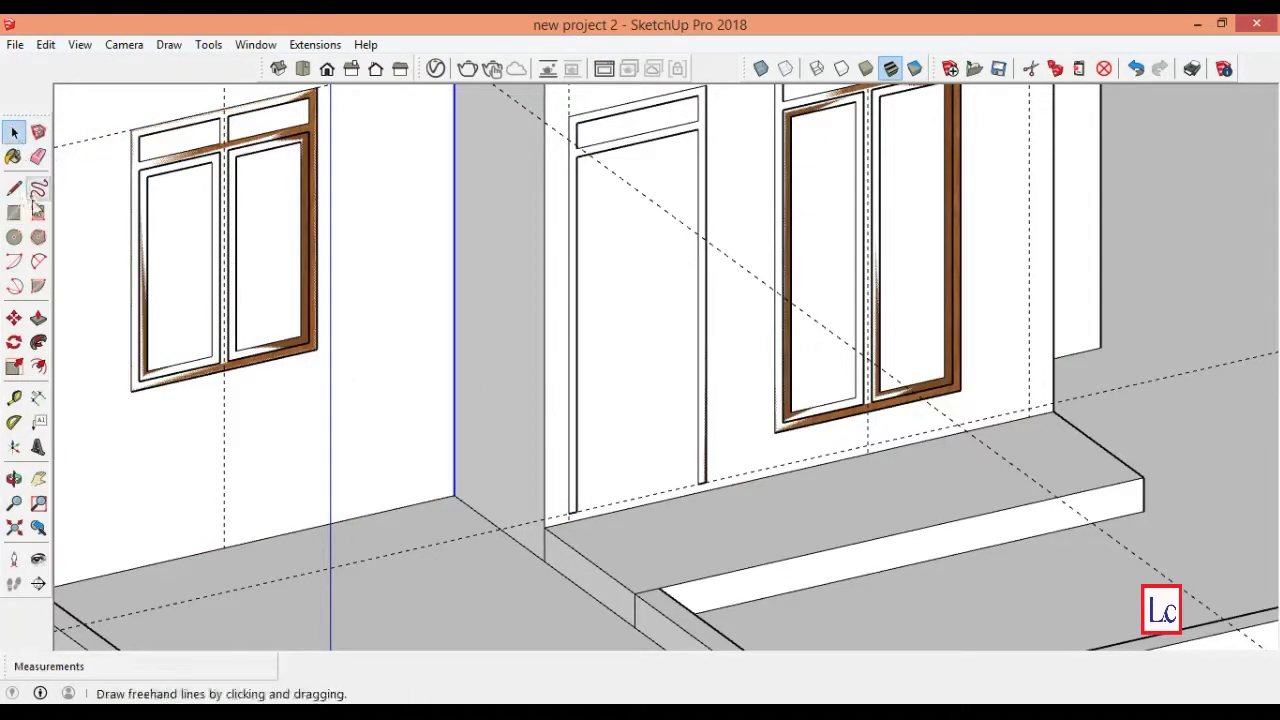
click(568, 115)
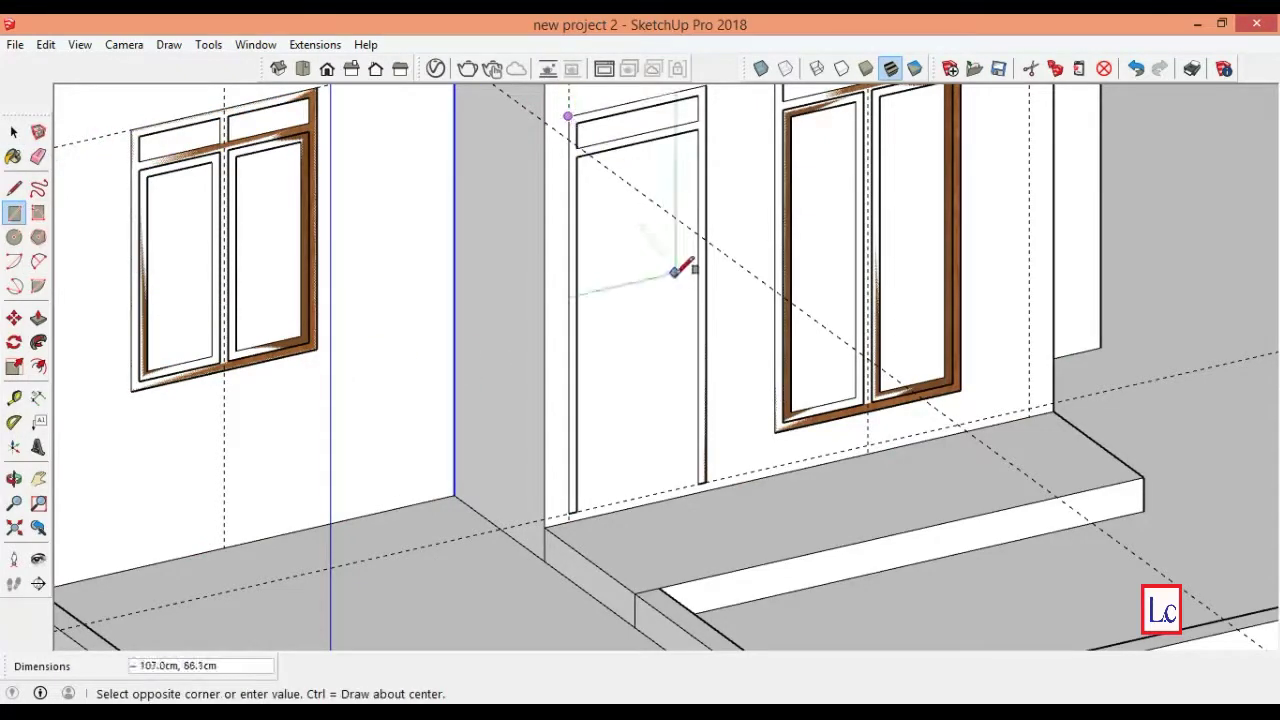
click(706, 483)
click(38, 479)
mouse_move(664, 466)
mouse_down()
mouse_move(500, 523)
mouse_move(360, 480)
mouse_up()
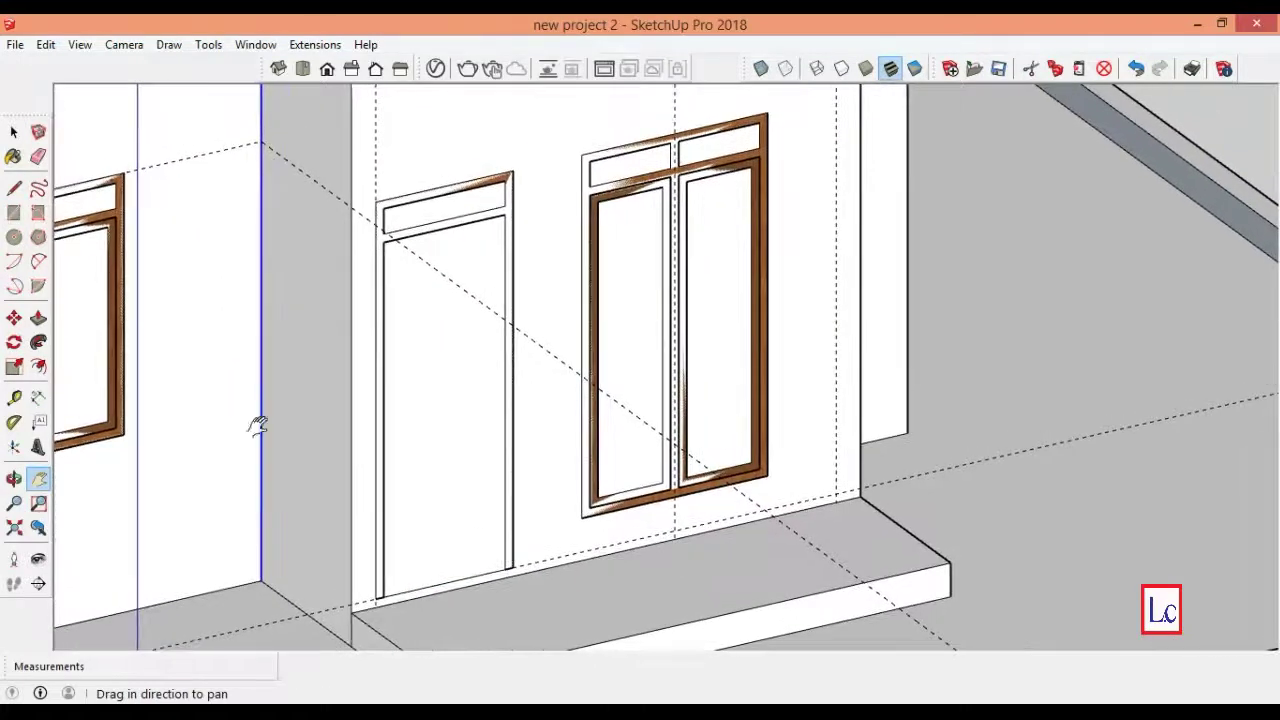
click(16, 213)
click(582, 154)
click(768, 476)
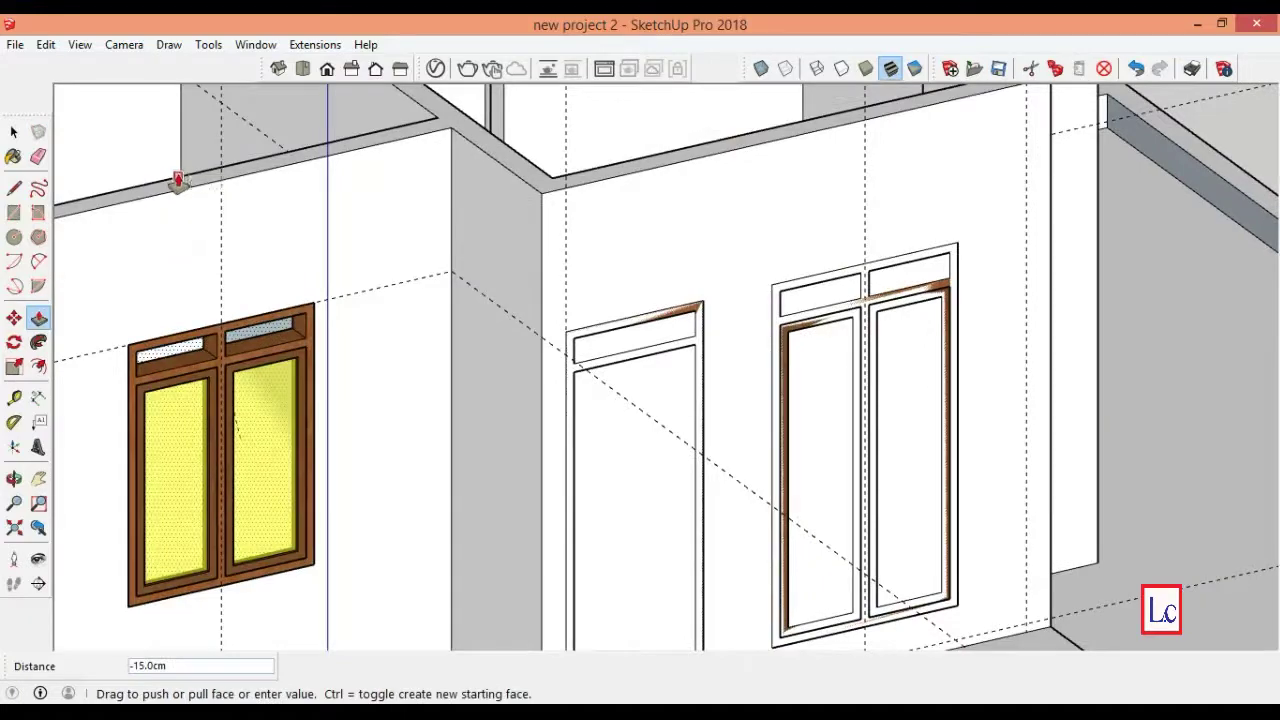
- Recess the left window, door and right window faces 15 cm into the wall
click(171, 180)
click(623, 427)
click(660, 158)
click(820, 300)
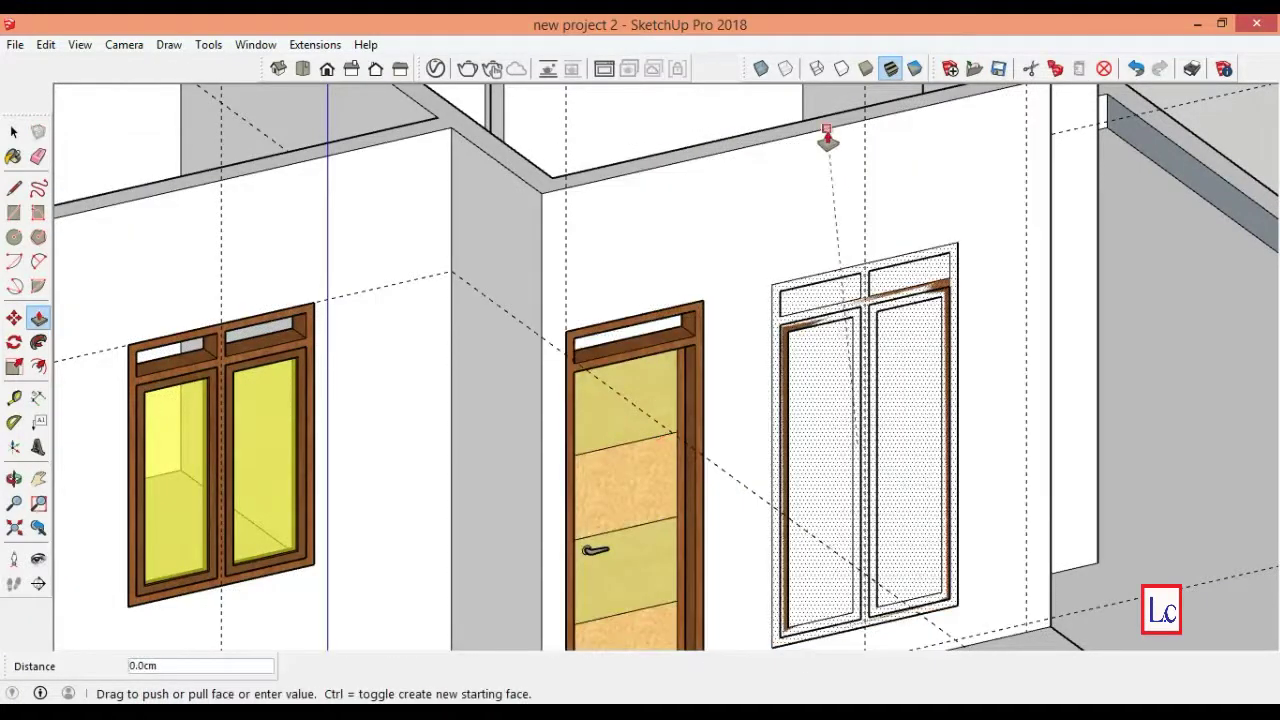
click(810, 132)
click(14, 478)
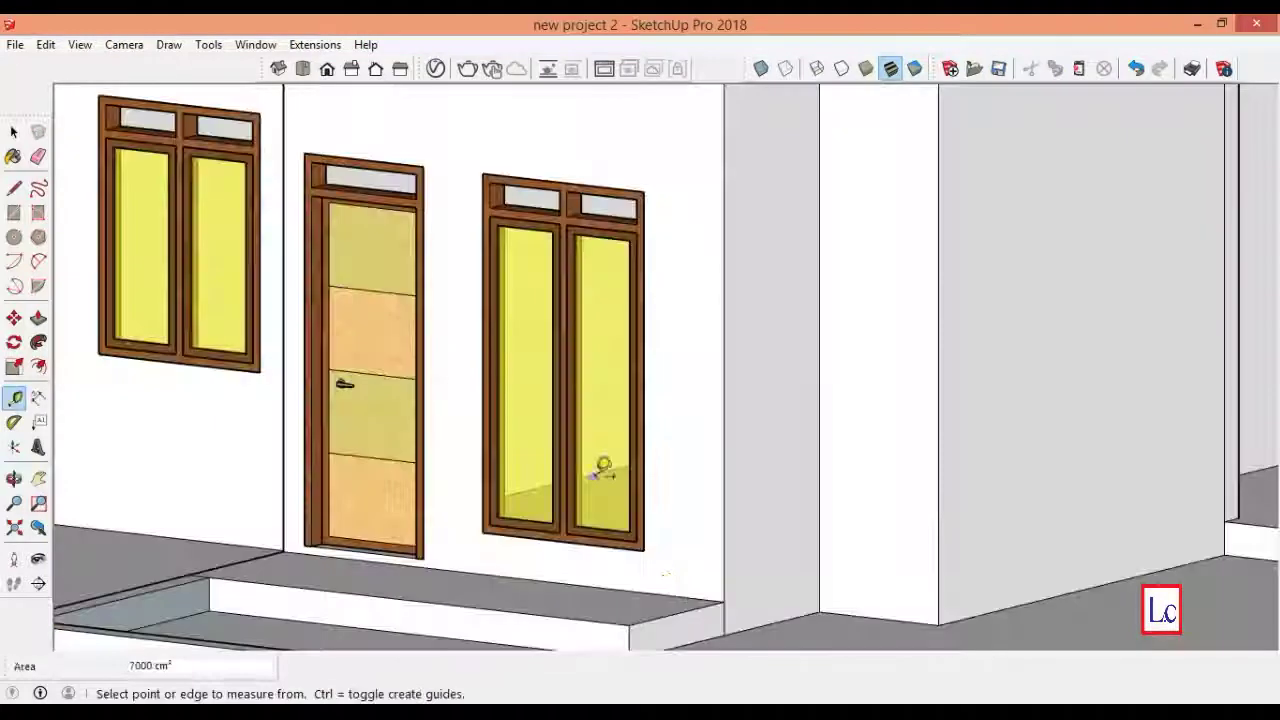
click(663, 586)
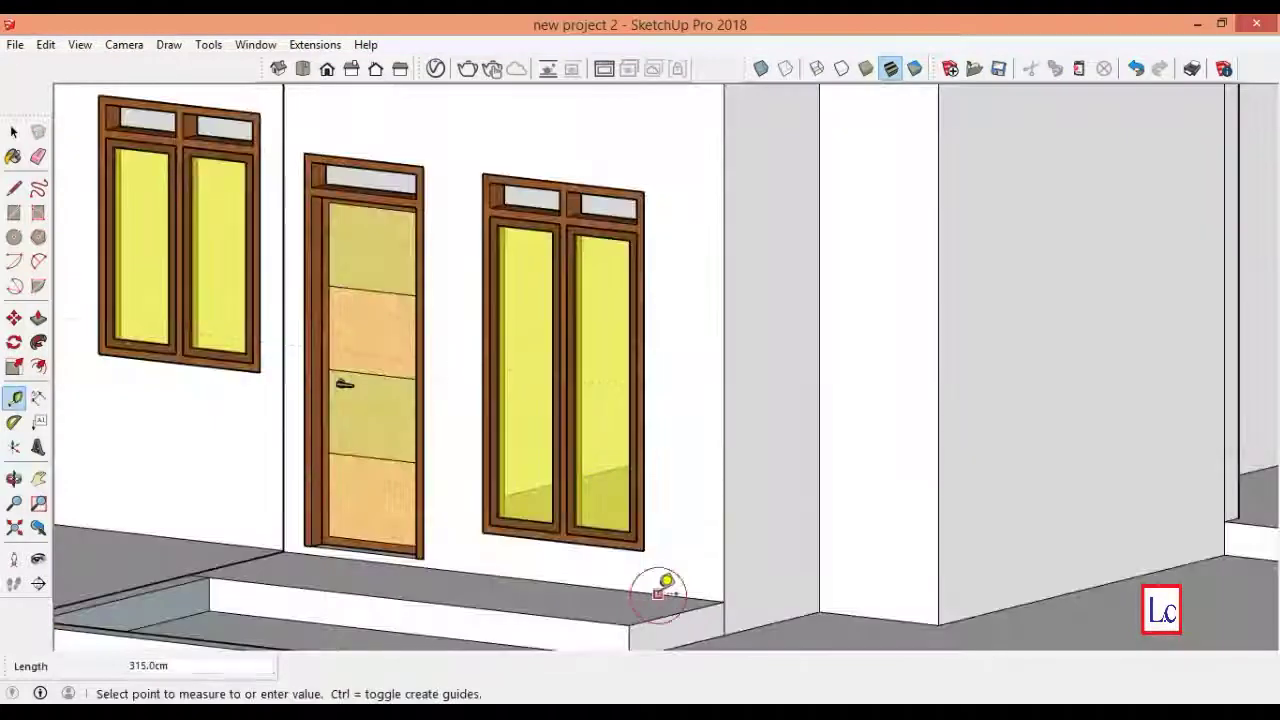
- Place guides across the wall above the windows, including a 260 cm guide and an 80 cm guide
click(657, 178)
click(771, 608)
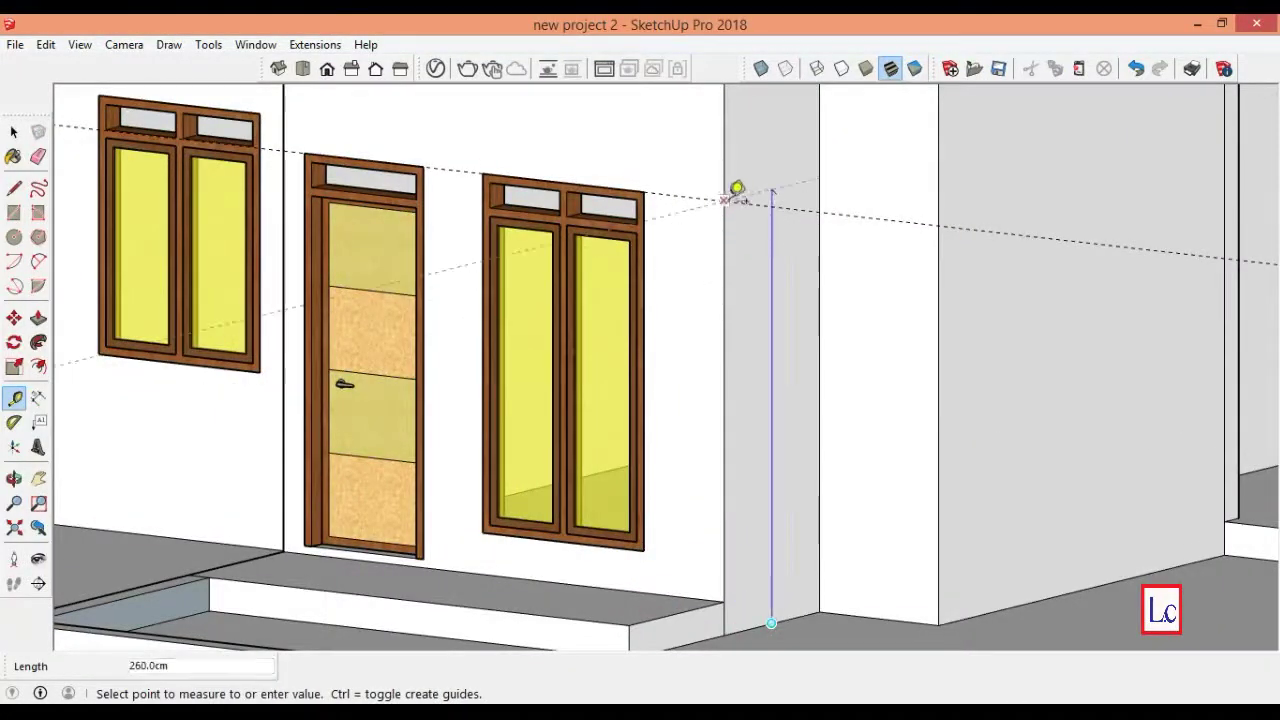
click(771, 190)
click(866, 613)
click(822, 180)
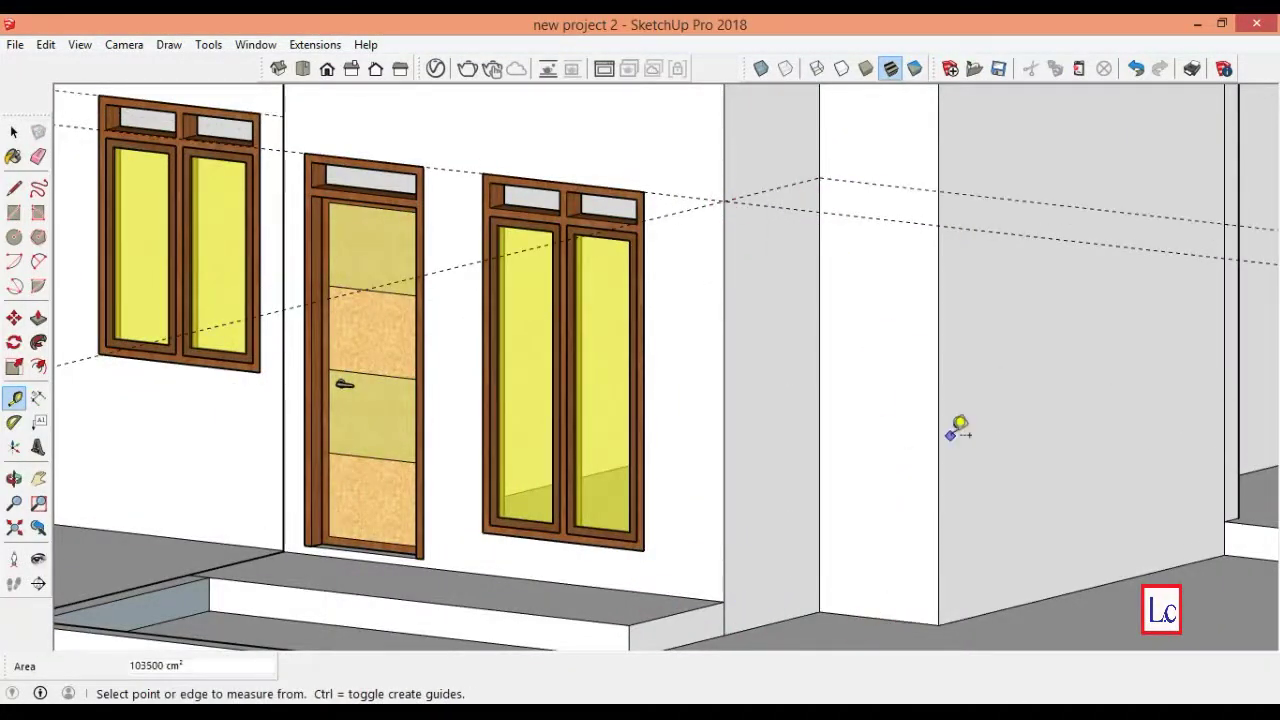
click(1008, 608)
click(950, 178)
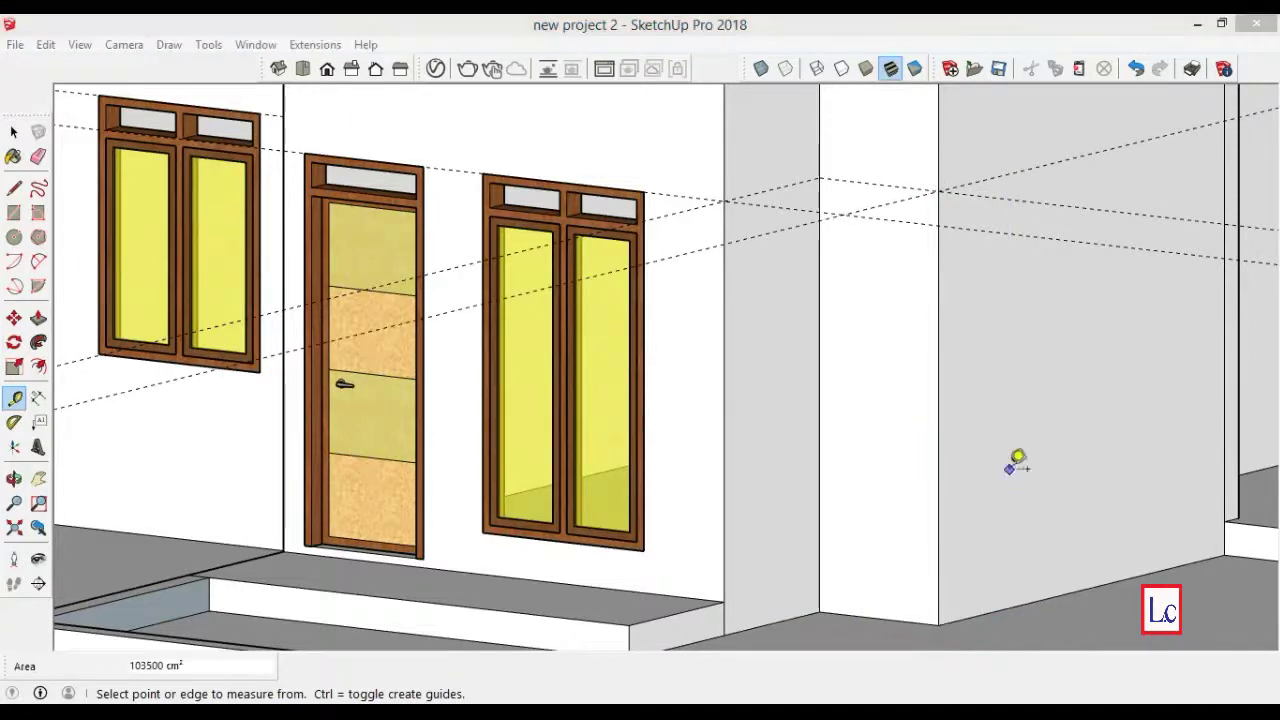
click(938, 421)
key(Return)
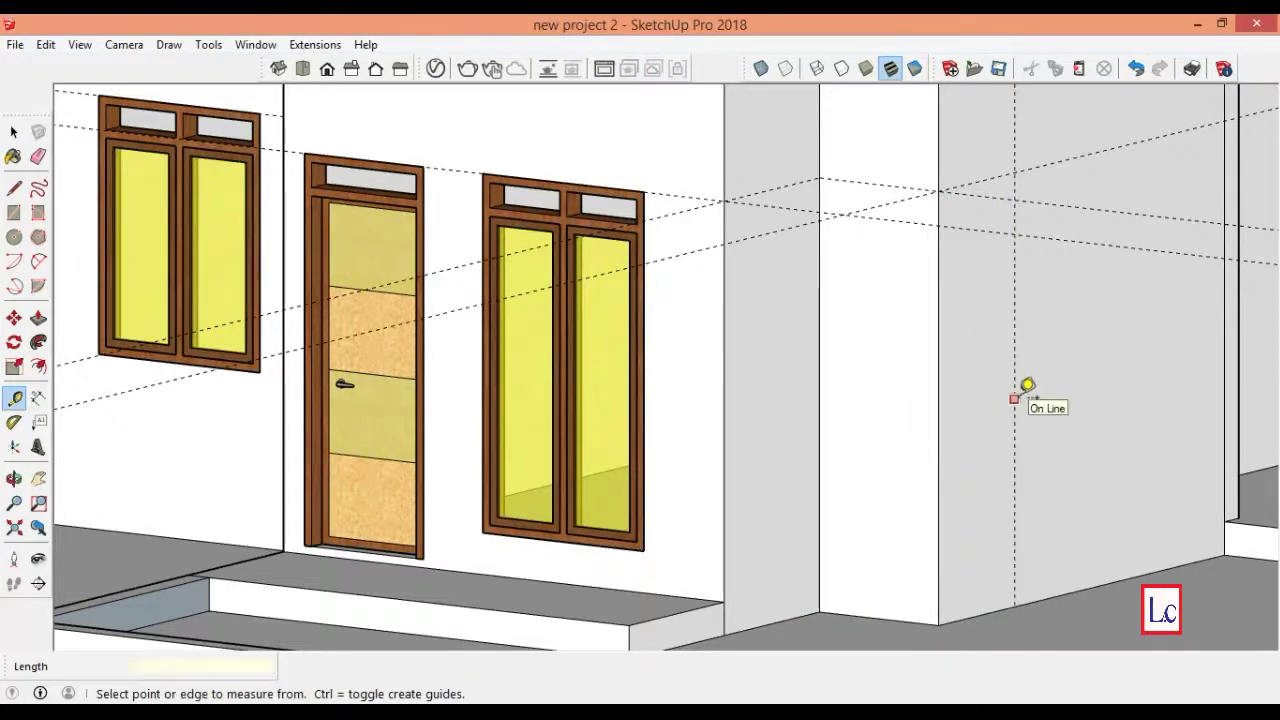
- Draw two rectangles on the column wall faces from the top corner
shift+middle_drag(766, 623, 780, 582)
key(c)
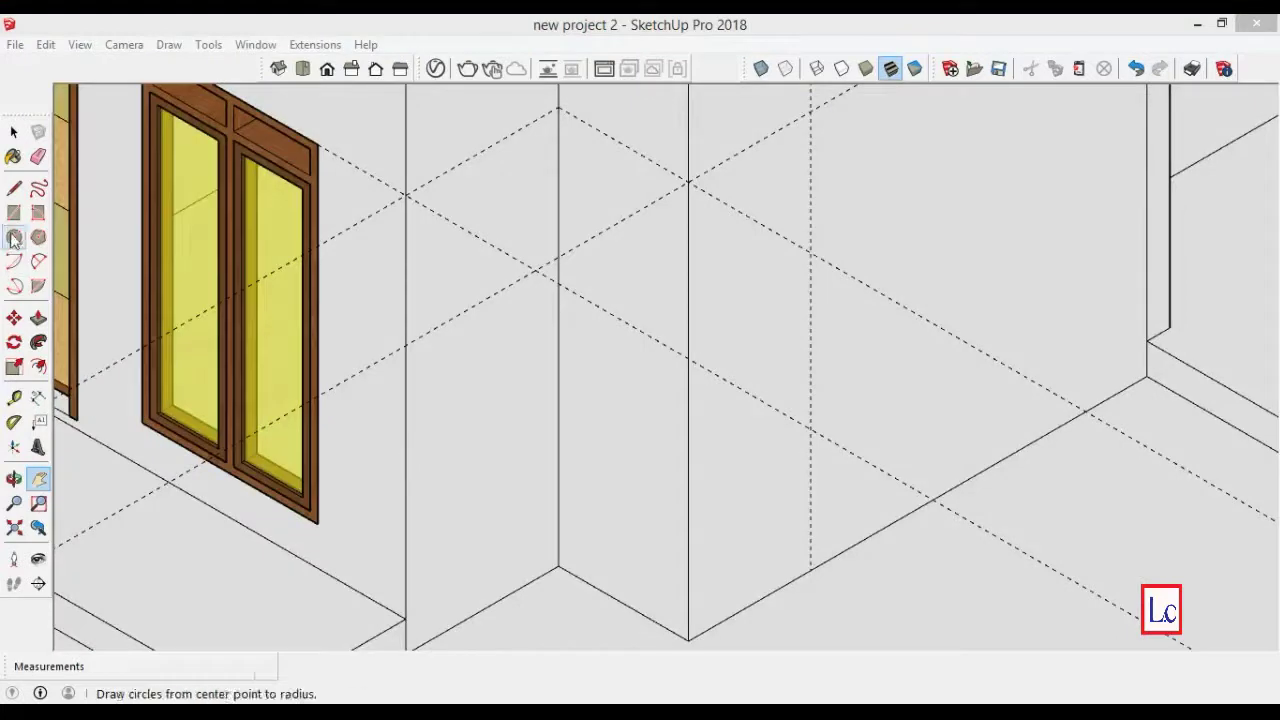
key(r)
click(558, 107)
click(688, 639)
click(688, 181)
click(810, 569)
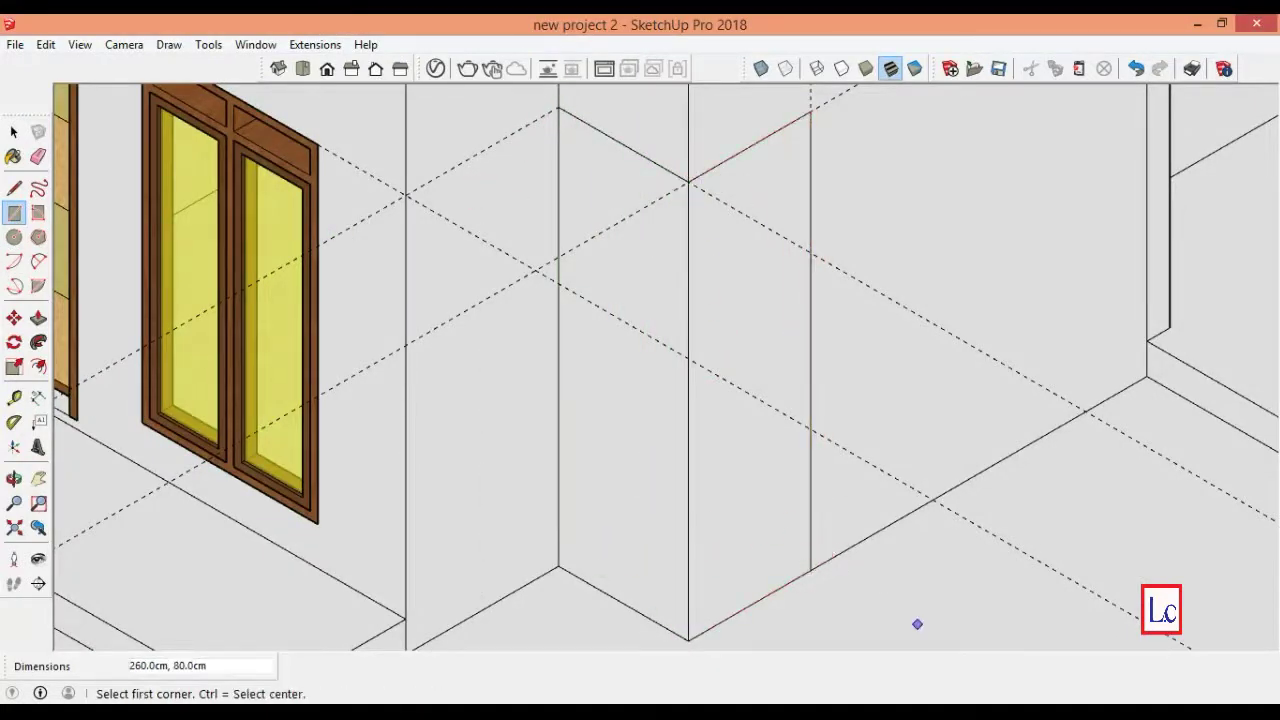
- Add a guide 80 cm from the wall edge and a parallel guide lower down
key(t)
click(646, 616)
key(Return)
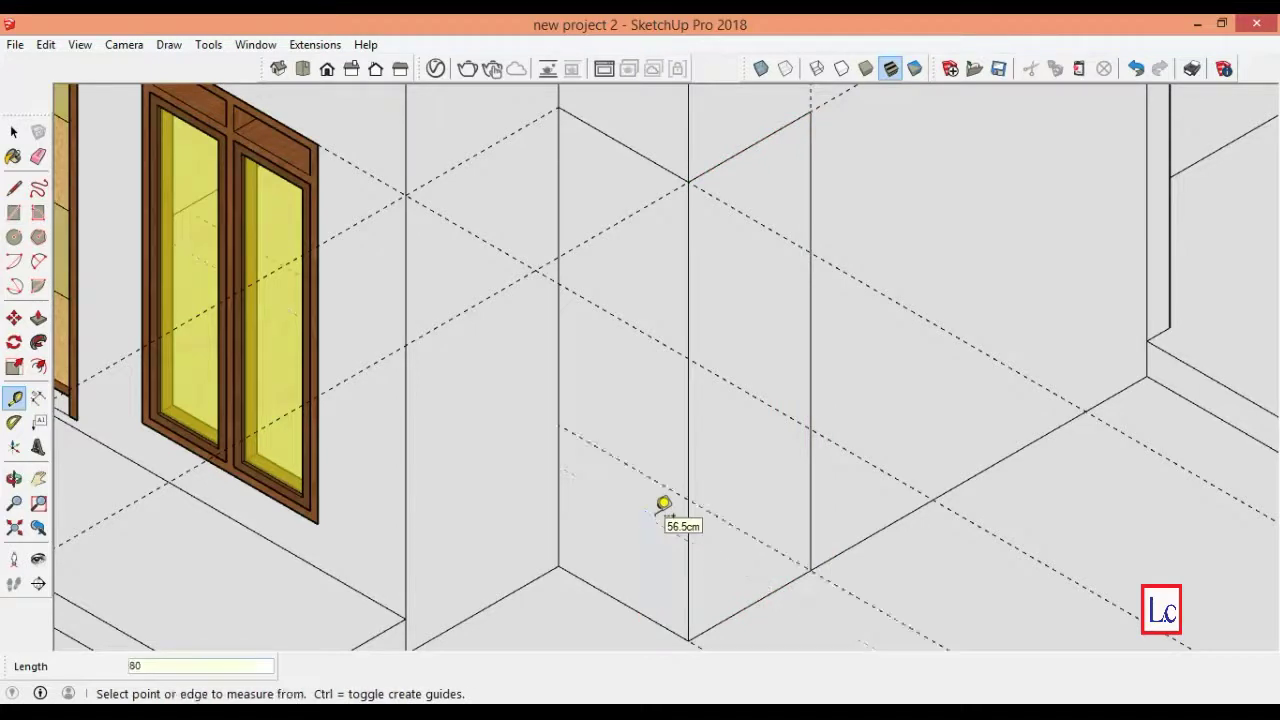
click(733, 613)
click(690, 498)
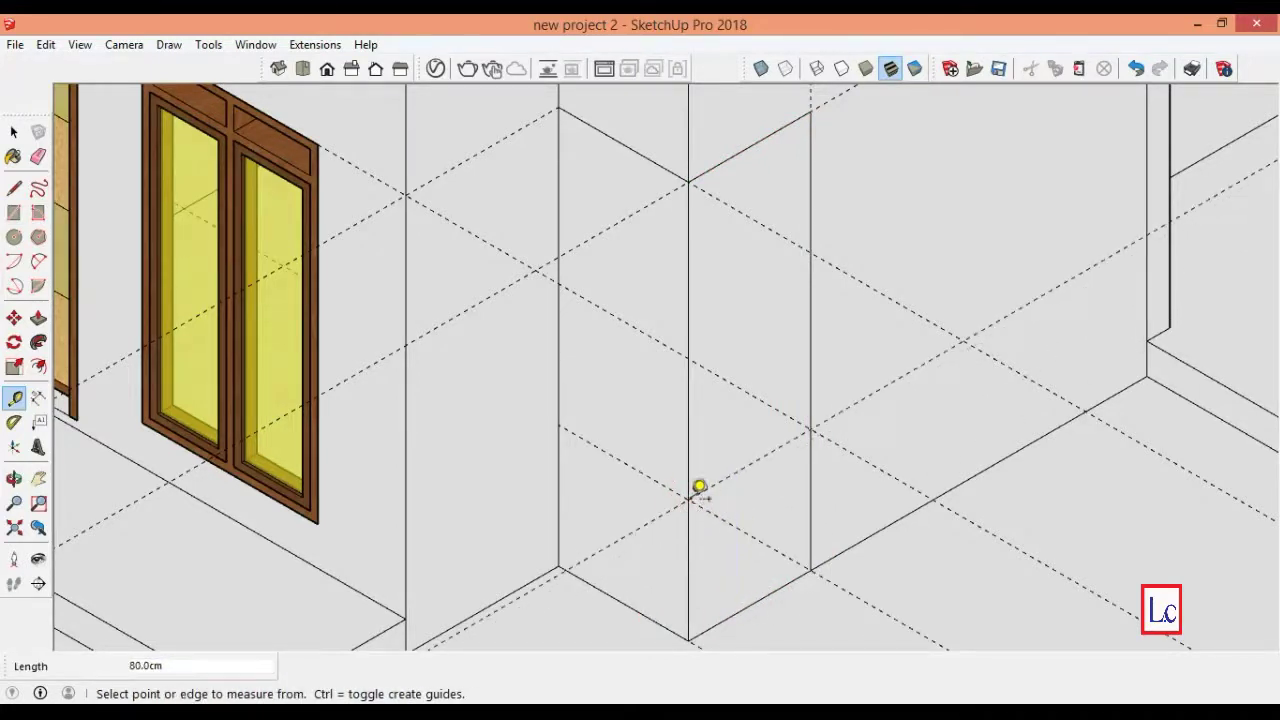
- Draw rectangles on both column faces from the top corner down to the new guide
key(r)
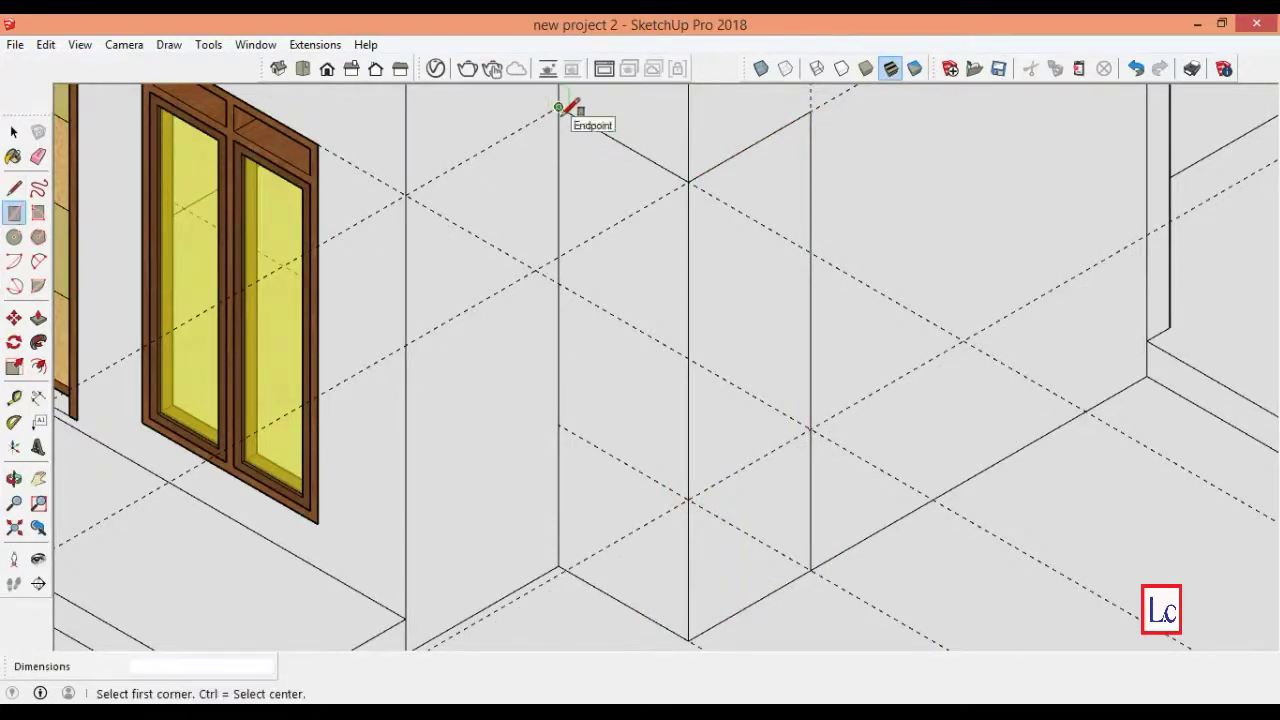
click(559, 107)
click(689, 498)
click(689, 183)
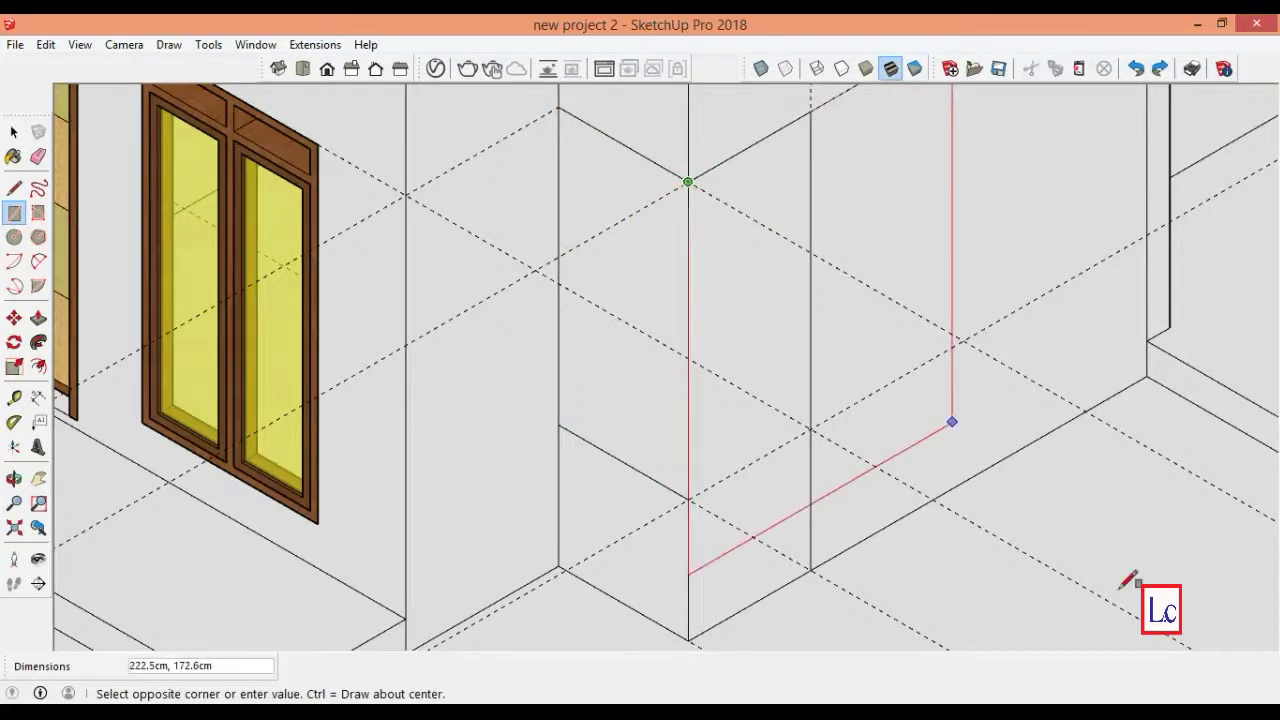
click(811, 429)
- Push the marked column face 15 cm inward
scroll(689, 537, down, 5)
key(p)
click(659, 383)
text(5)
key(Return)
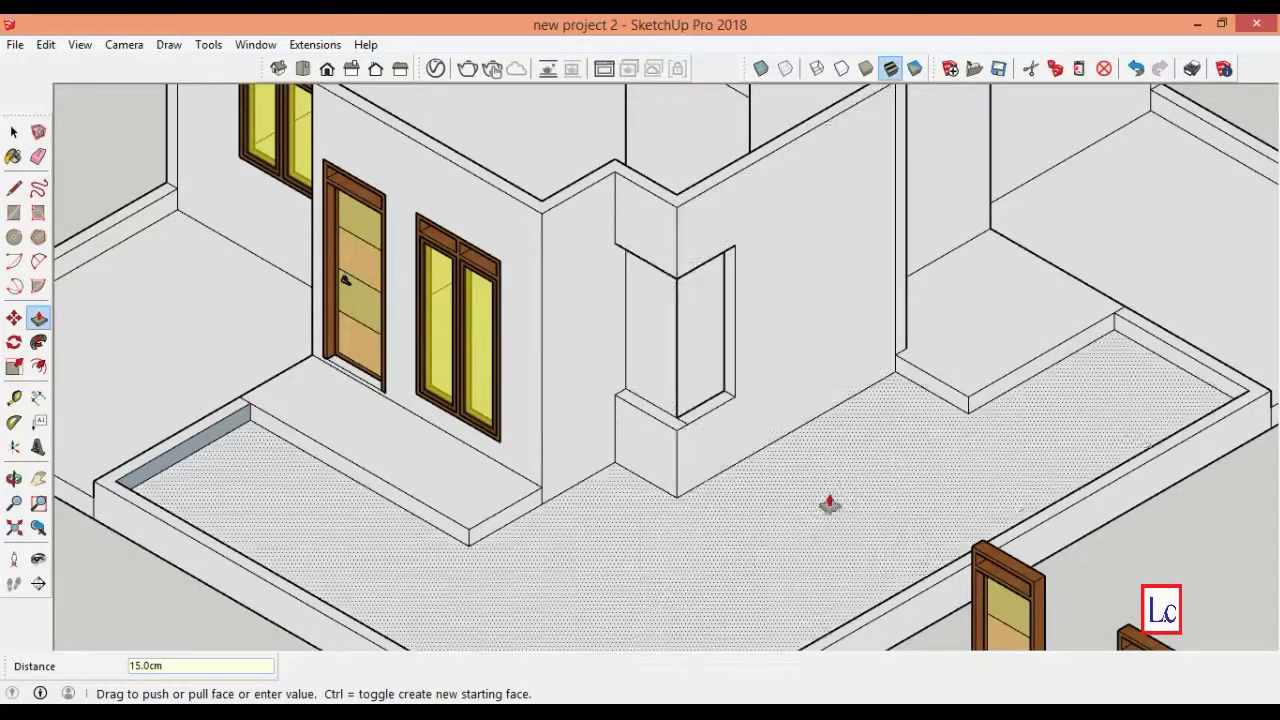
key(space)
shift+middle_drag(743, 457, 515, 435)
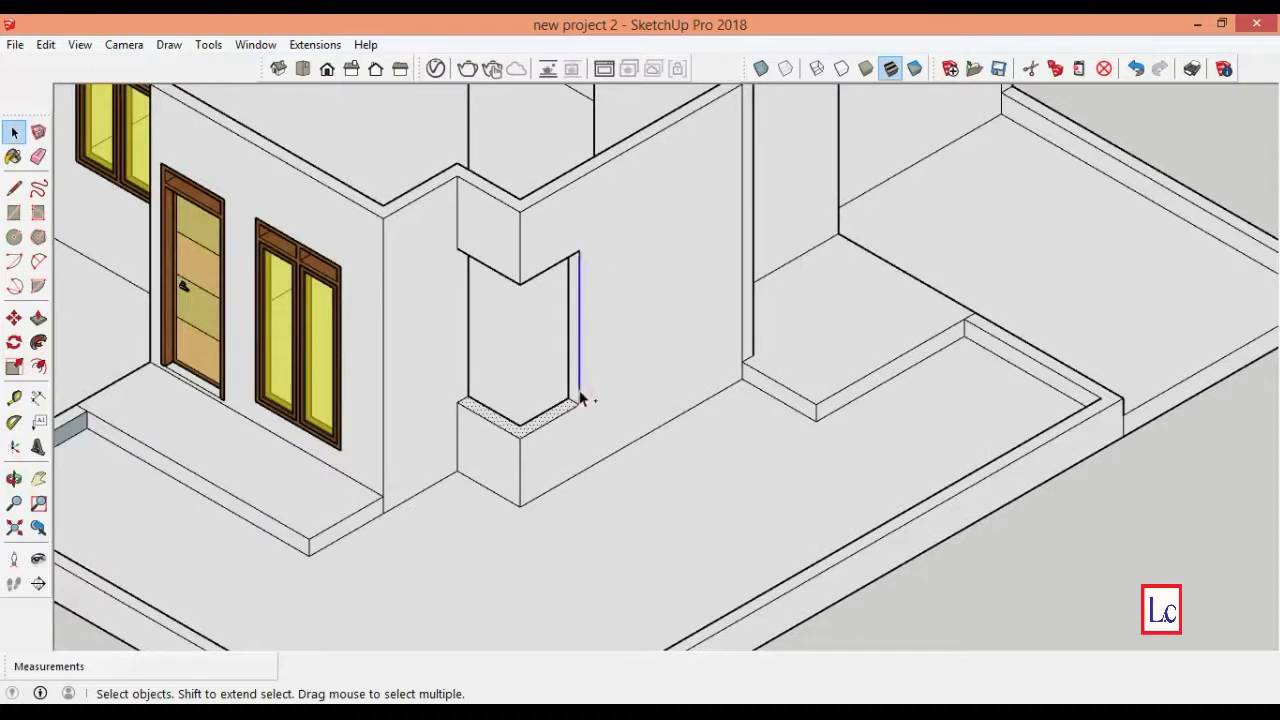
- Copy the L-shaped column corner outline to a spot beside the slab
key(m)
click(518, 437)
key(ctrl)
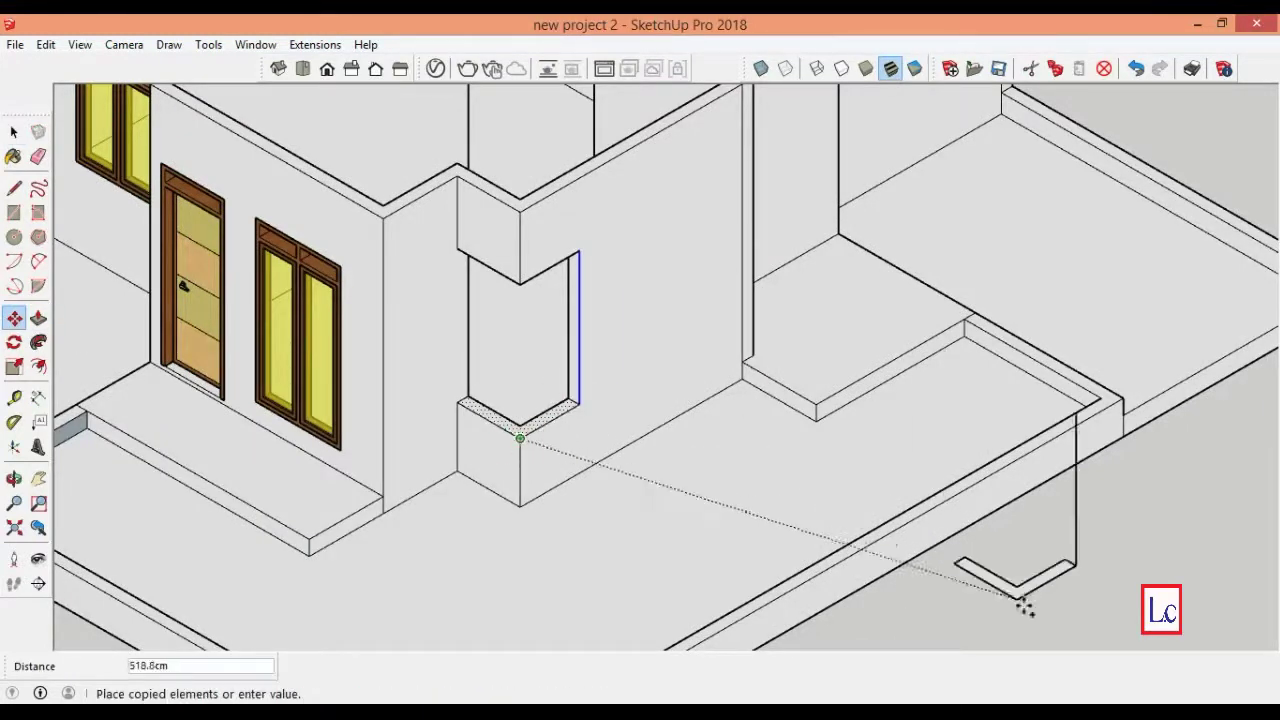
click(1080, 594)
key(space)
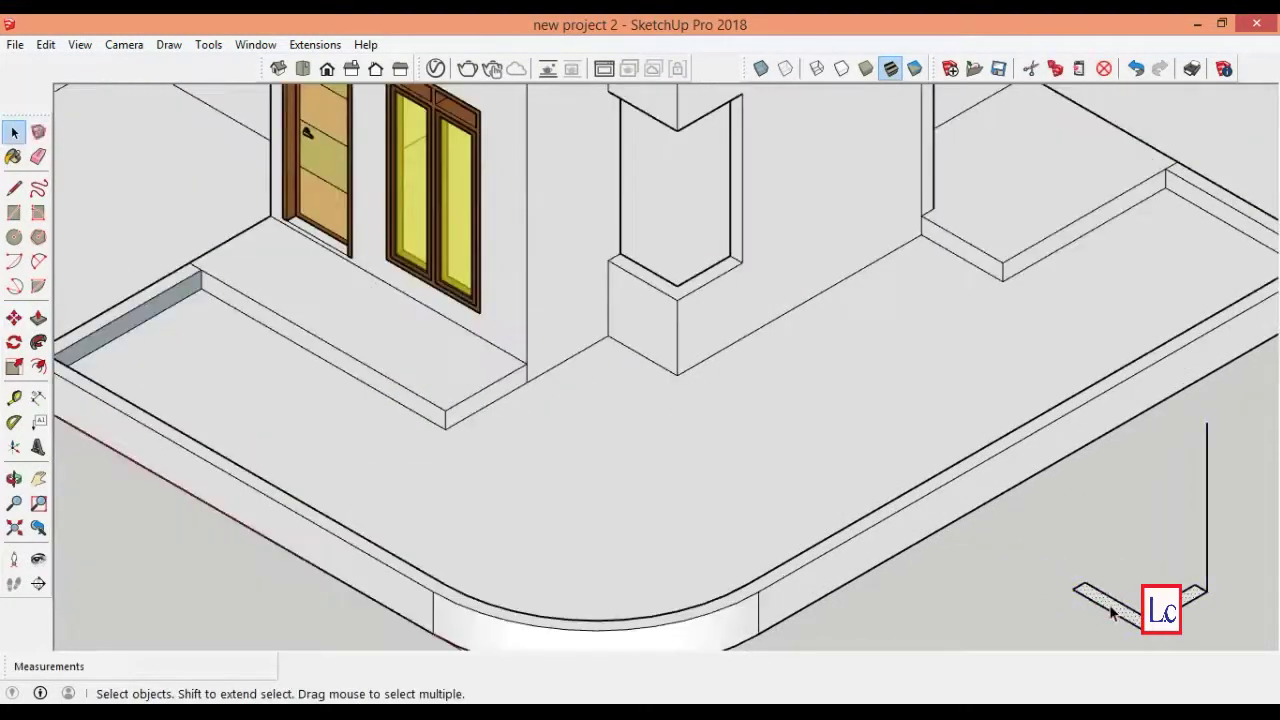
- Extrude the copied L outline up the vertical edge with Follow Me into an upright block
click(38, 342)
drag(1190, 605, 1214, 583)
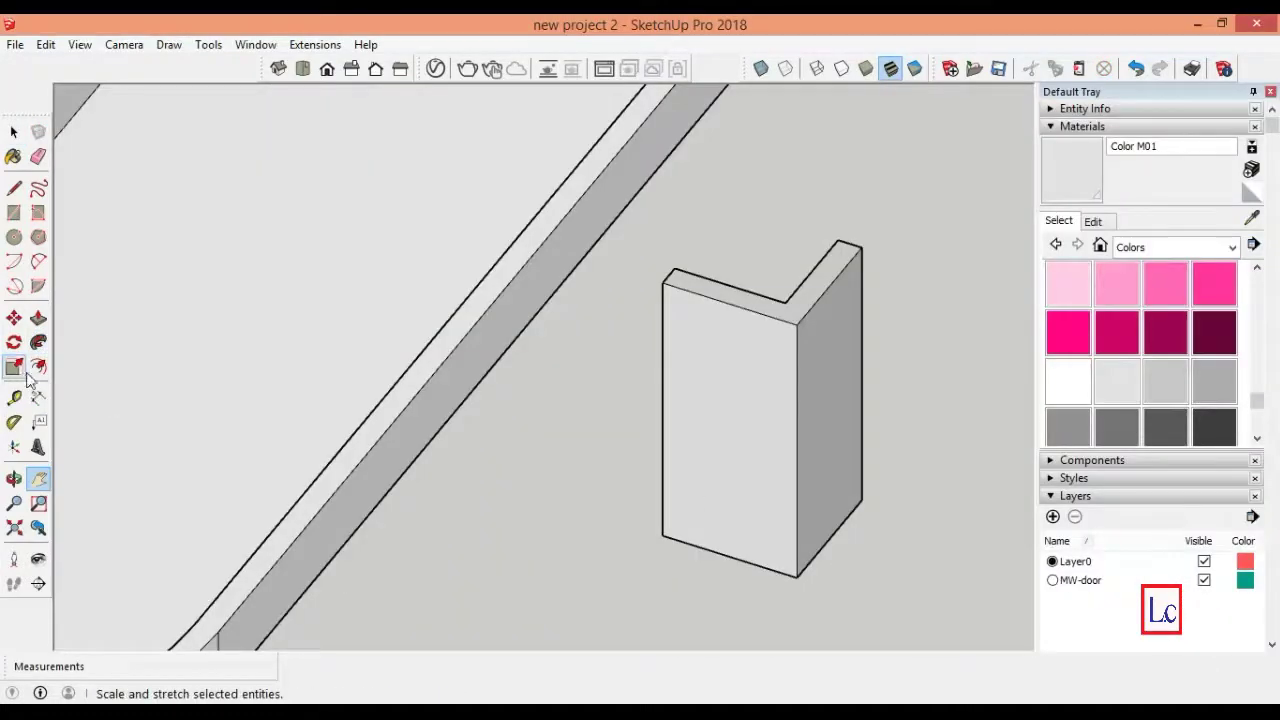
click(38, 366)
click(662, 446)
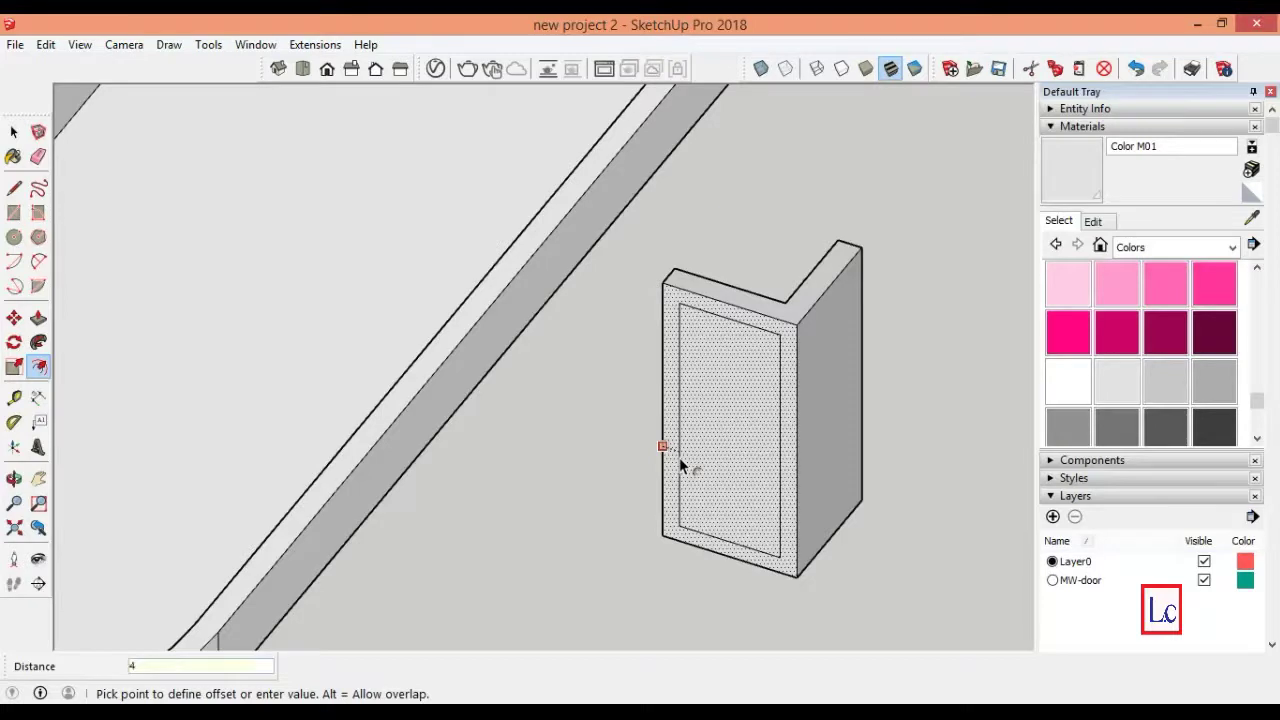
- Offset the front and side faces of the L-block inward by 4 for a thin border
key(Return)
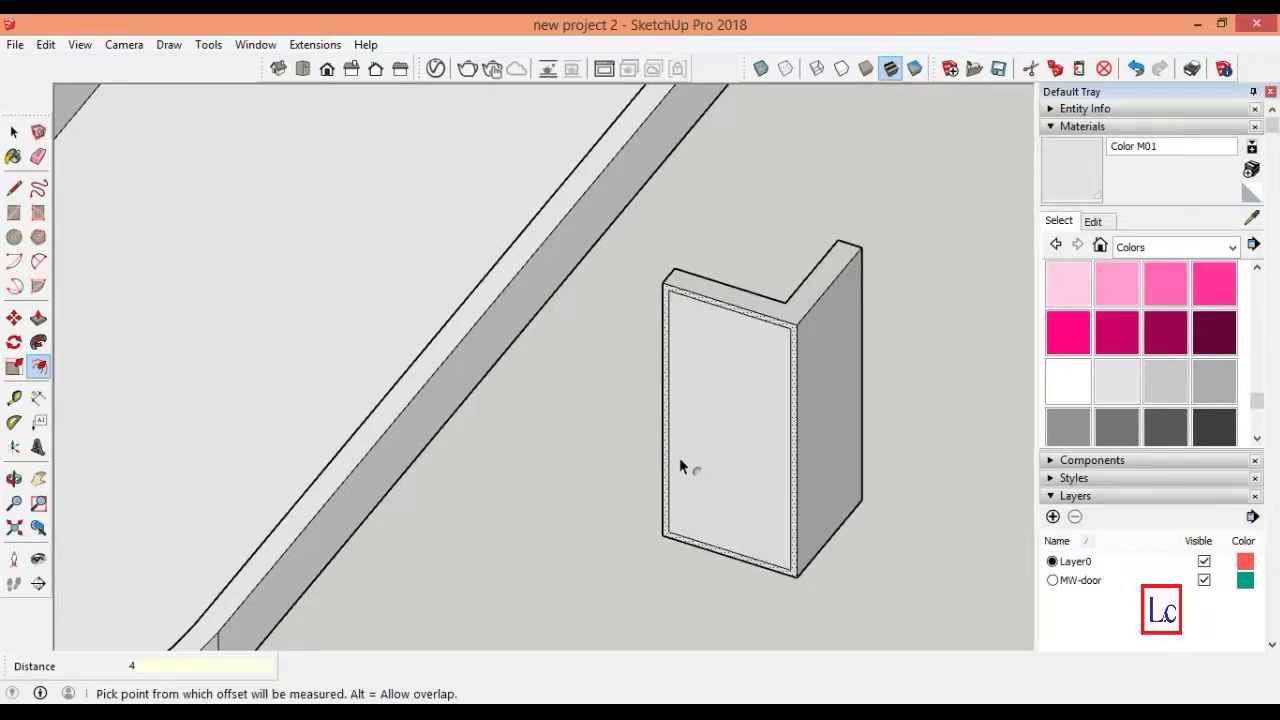
key(ctrl+z)
click(662, 452)
text(4)
key(Return)
click(850, 470)
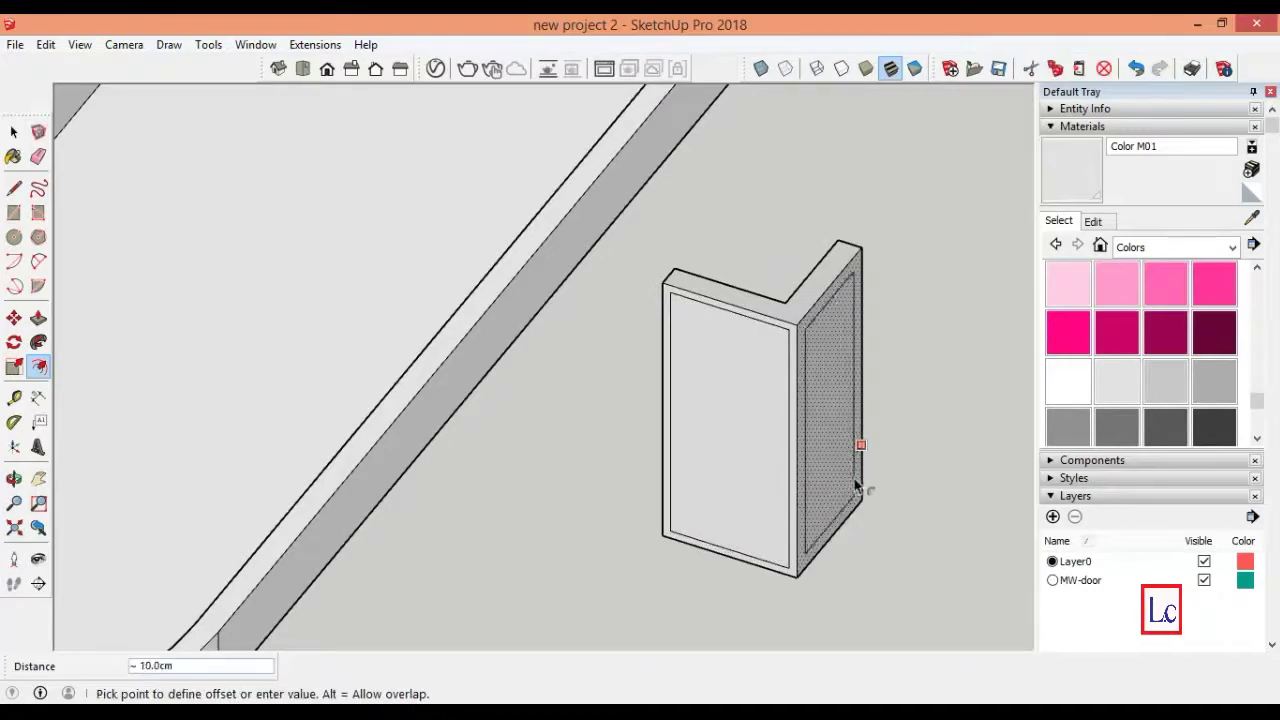
text(4)
key(Return)
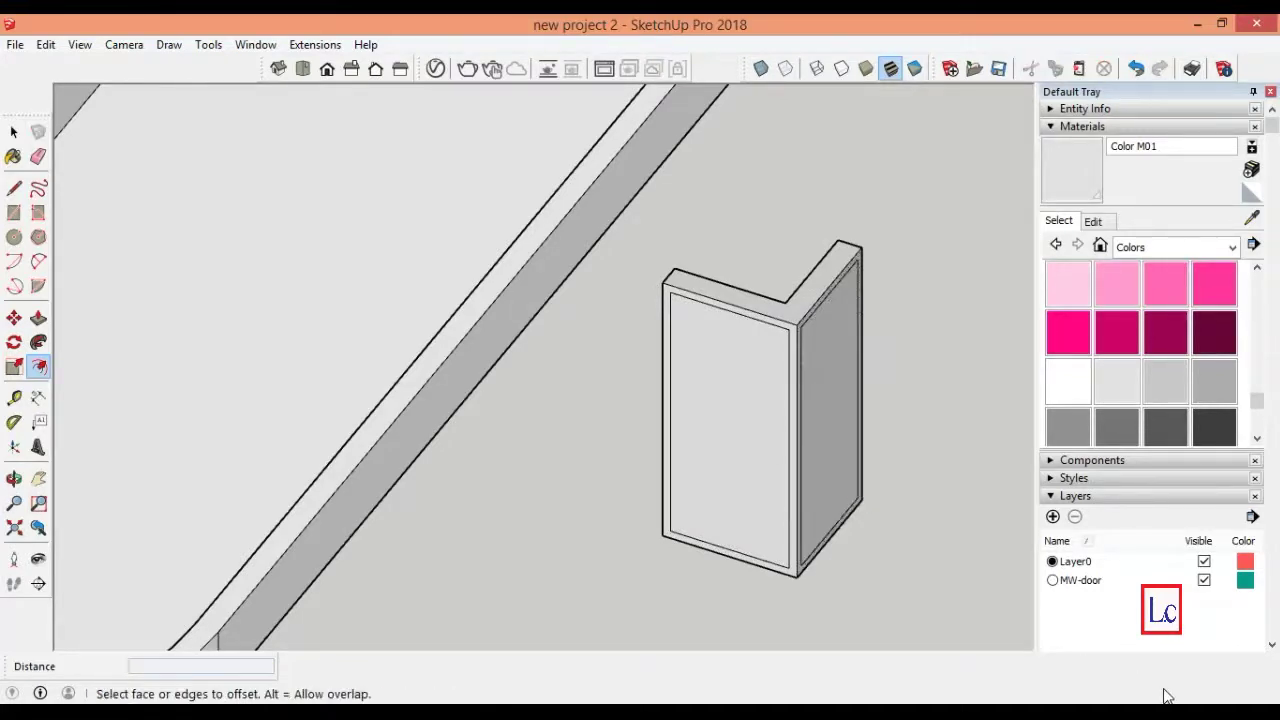
- Draw short lines closing the corner seams at the top and bottom of the block
key(z)
key(l)
click(805, 172)
click(825, 178)
key(Escape)
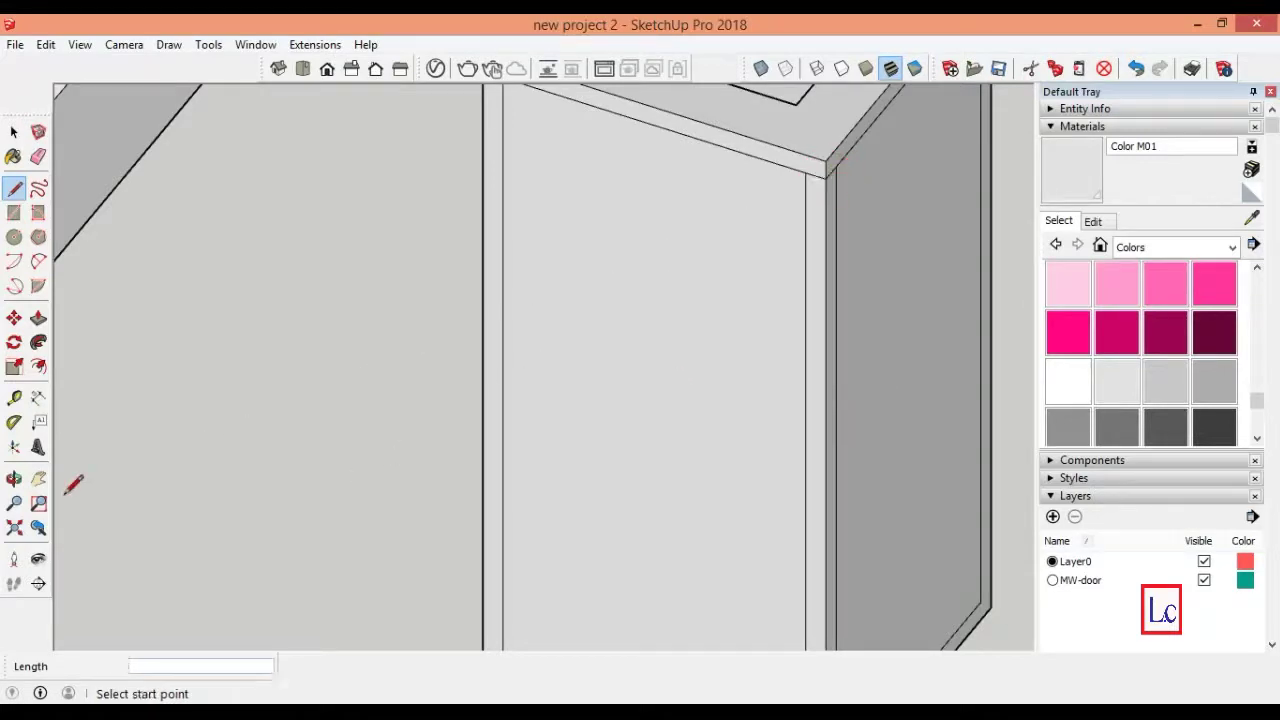
click(38, 478)
drag(627, 474, 611, 403)
key(l)
click(751, 555)
click(765, 552)
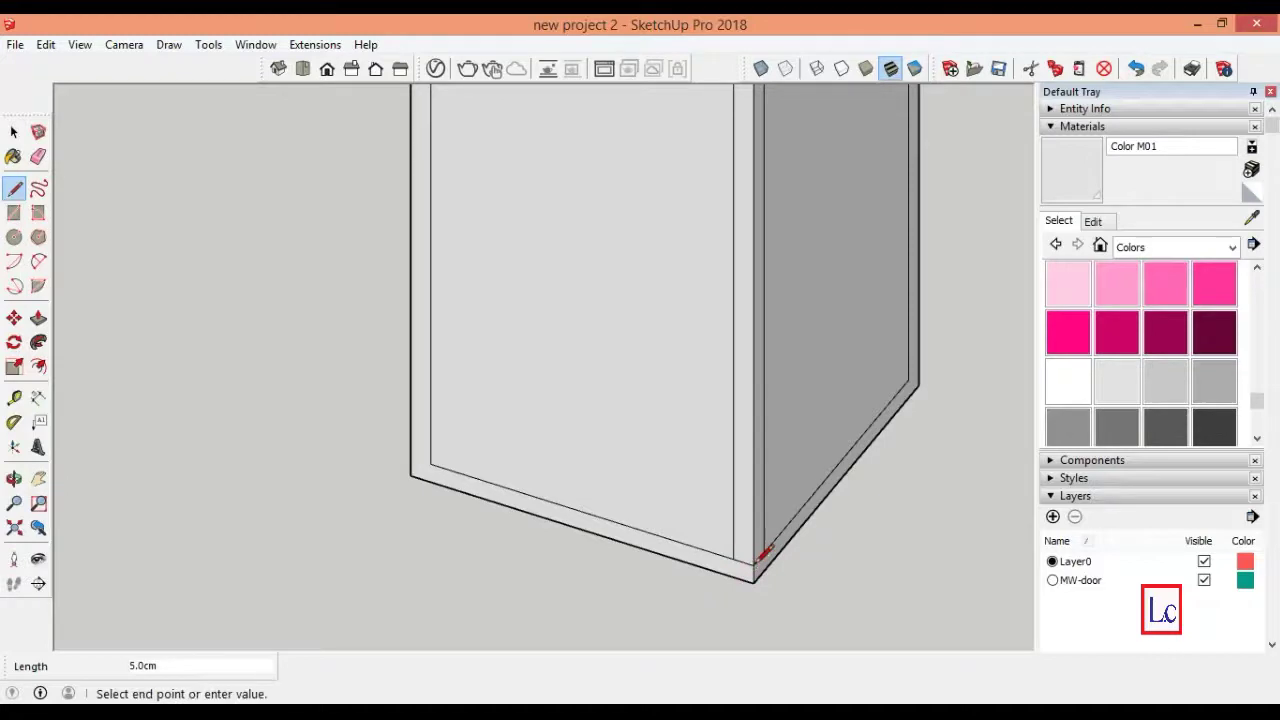
key(Escape)
- Erase the two stray edges near the block's corner
click(38, 156)
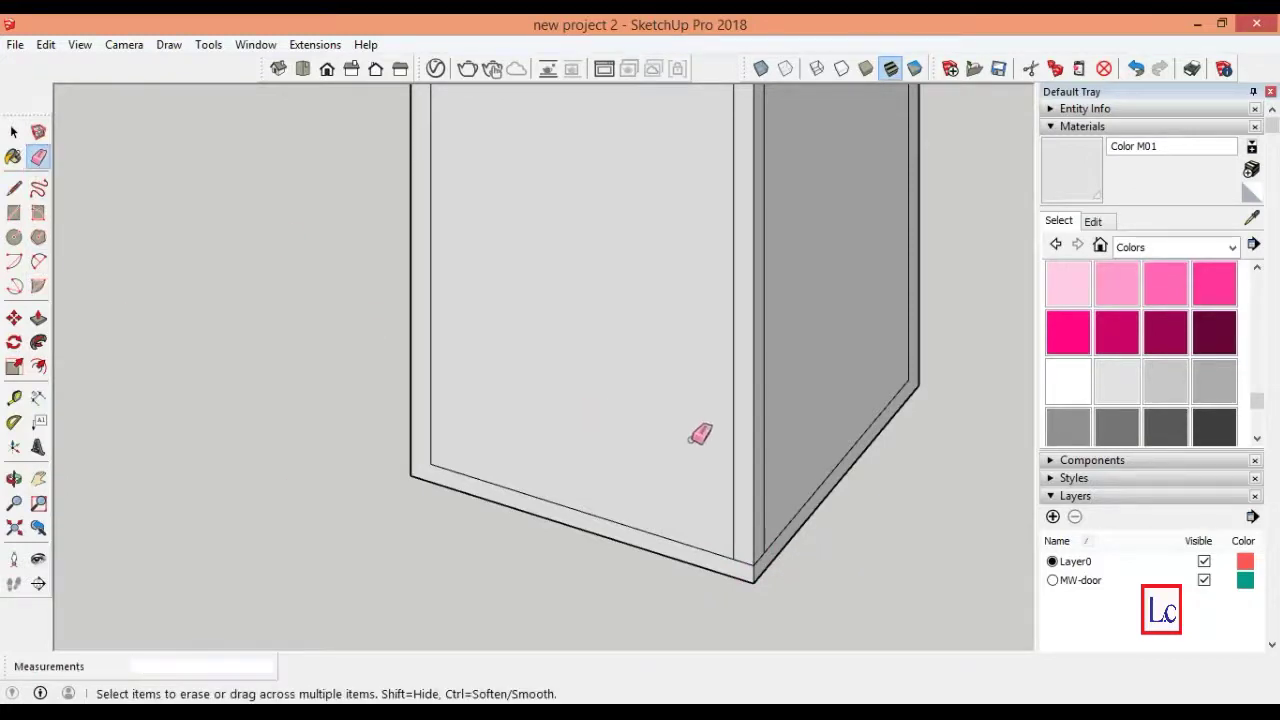
click(735, 459)
click(765, 458)
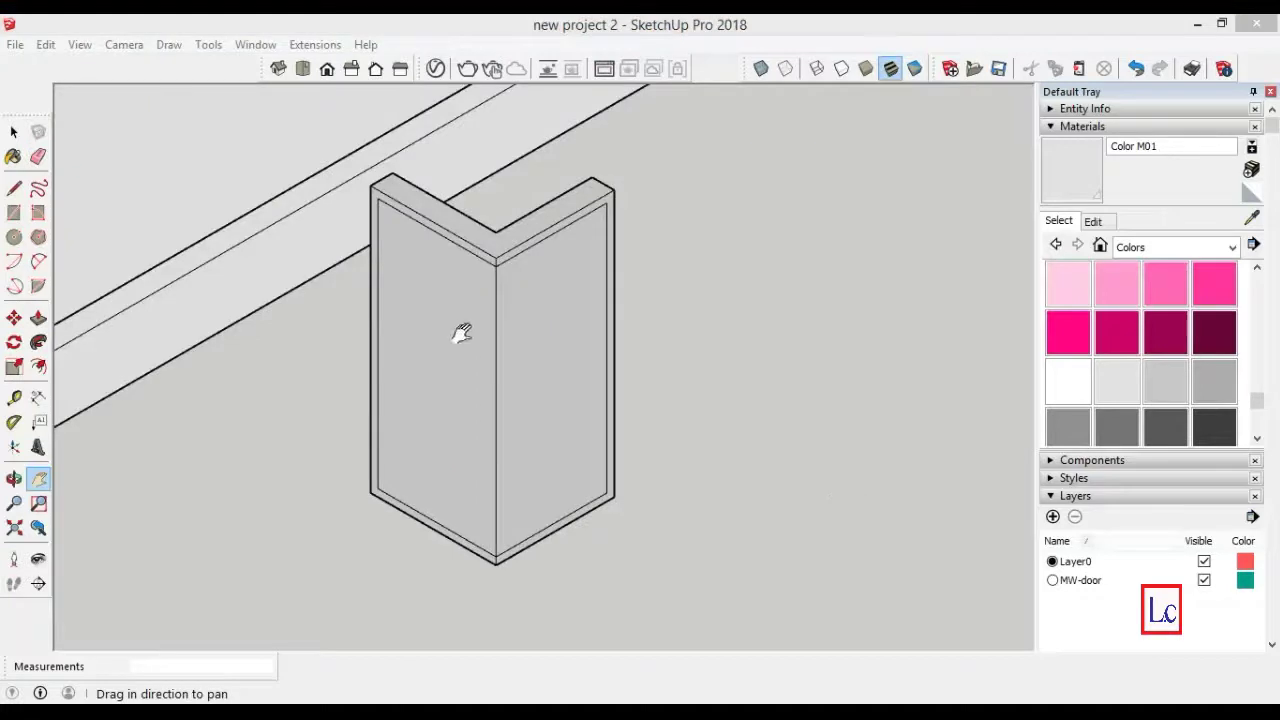
click(14, 397)
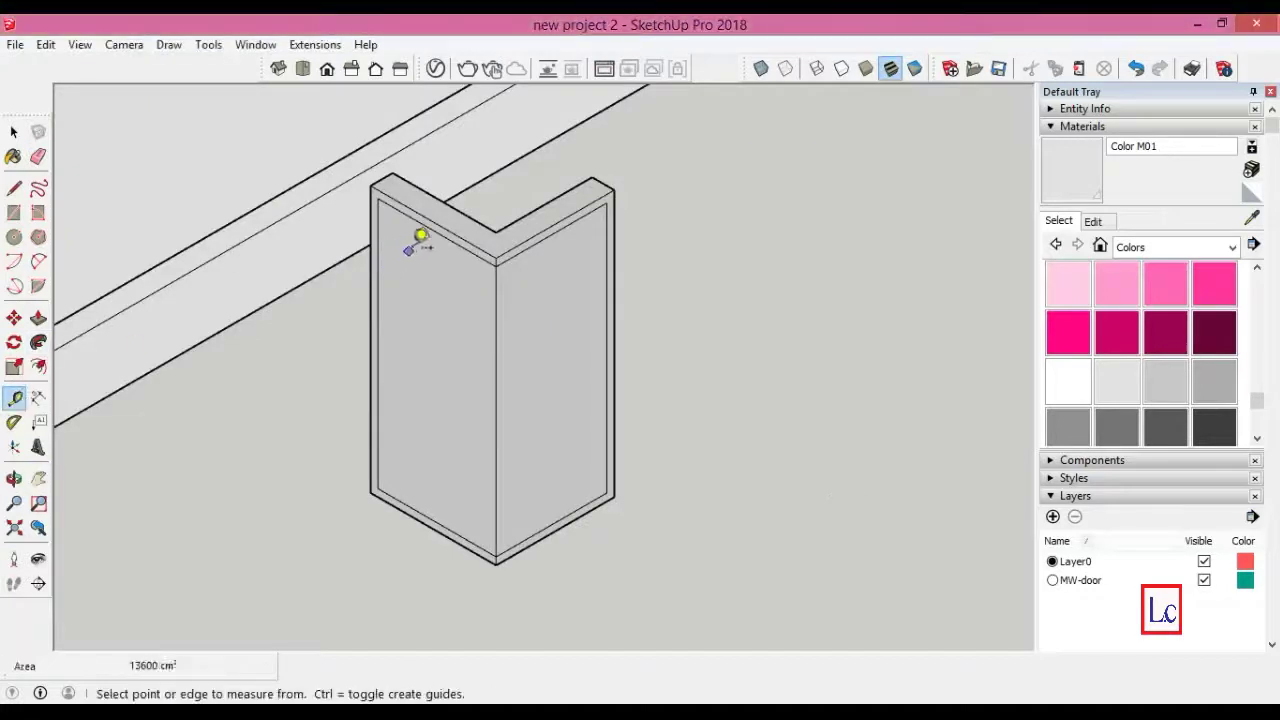
- Place 50 cm shelf-height guides and matching parallel guides across both block faces
click(437, 233)
key(Return)
click(524, 248)
text(5)
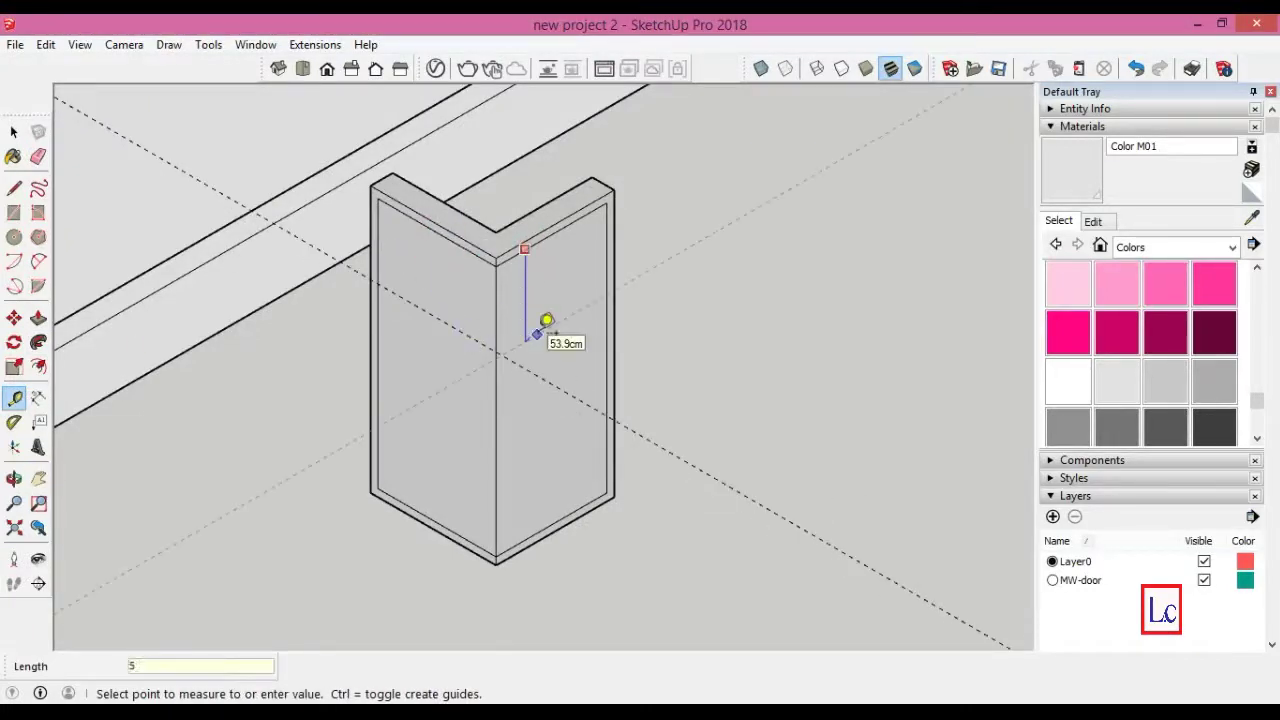
text(0)
key(Return)
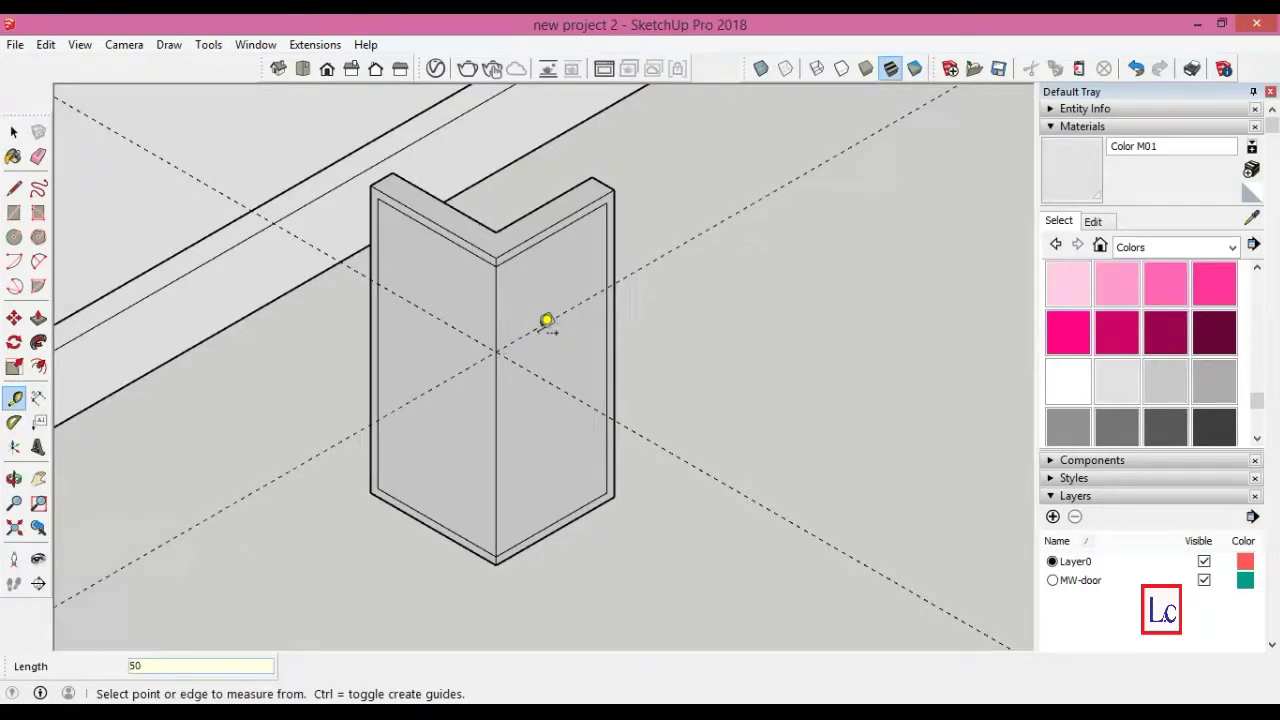
click(551, 320)
click(564, 325)
click(470, 337)
key(Return)
click(530, 340)
click(549, 433)
- Add 5 cm inset guides from the block's lower and side edges
click(566, 515)
click(567, 445)
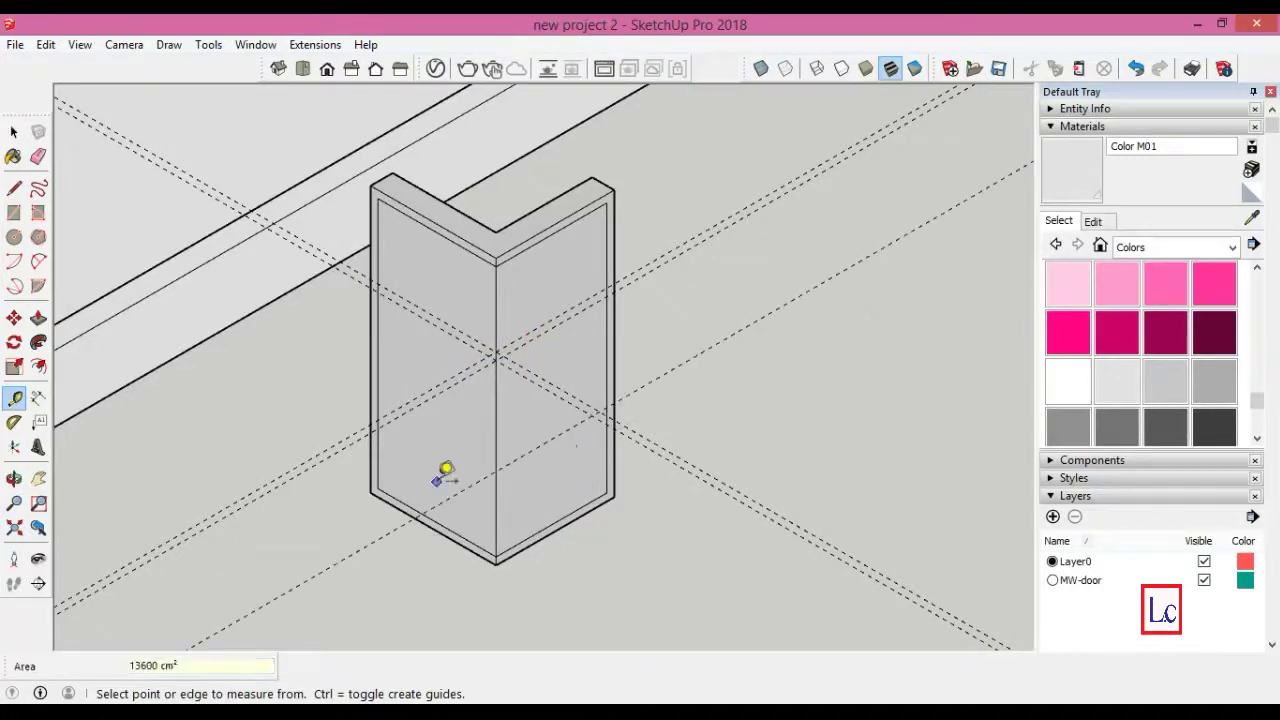
click(402, 500)
key(Return)
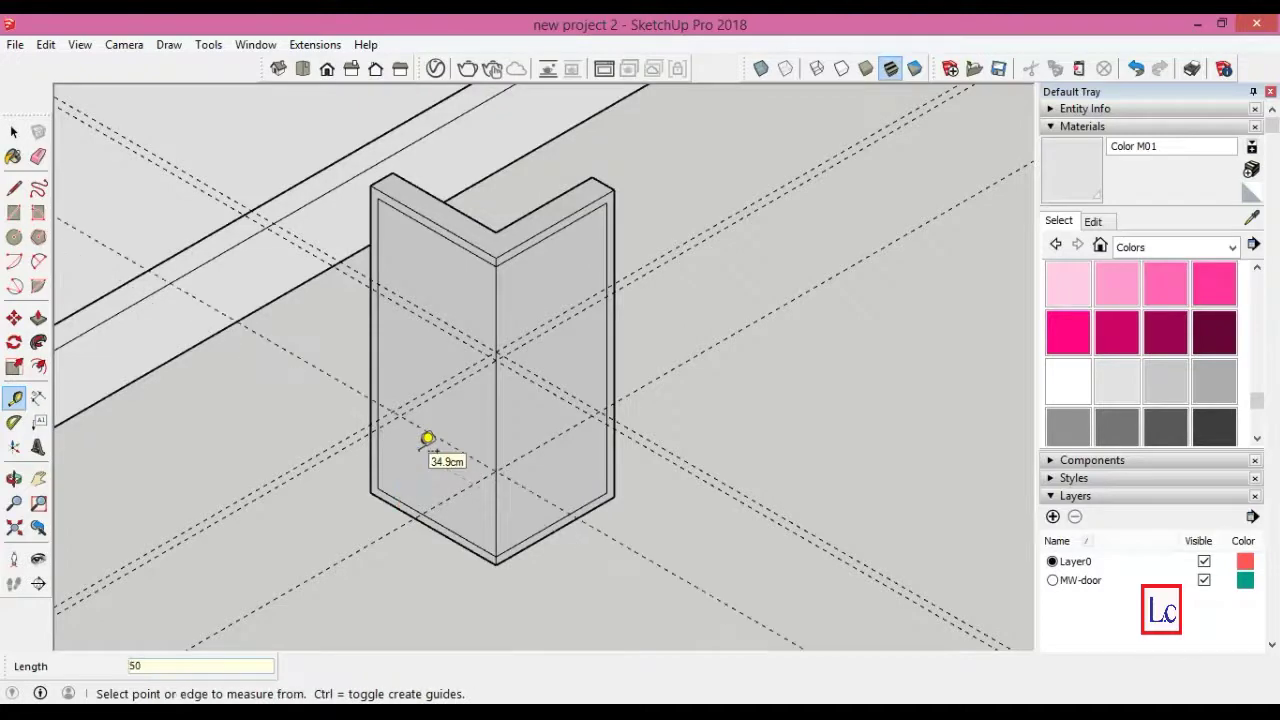
click(519, 455)
key(Return)
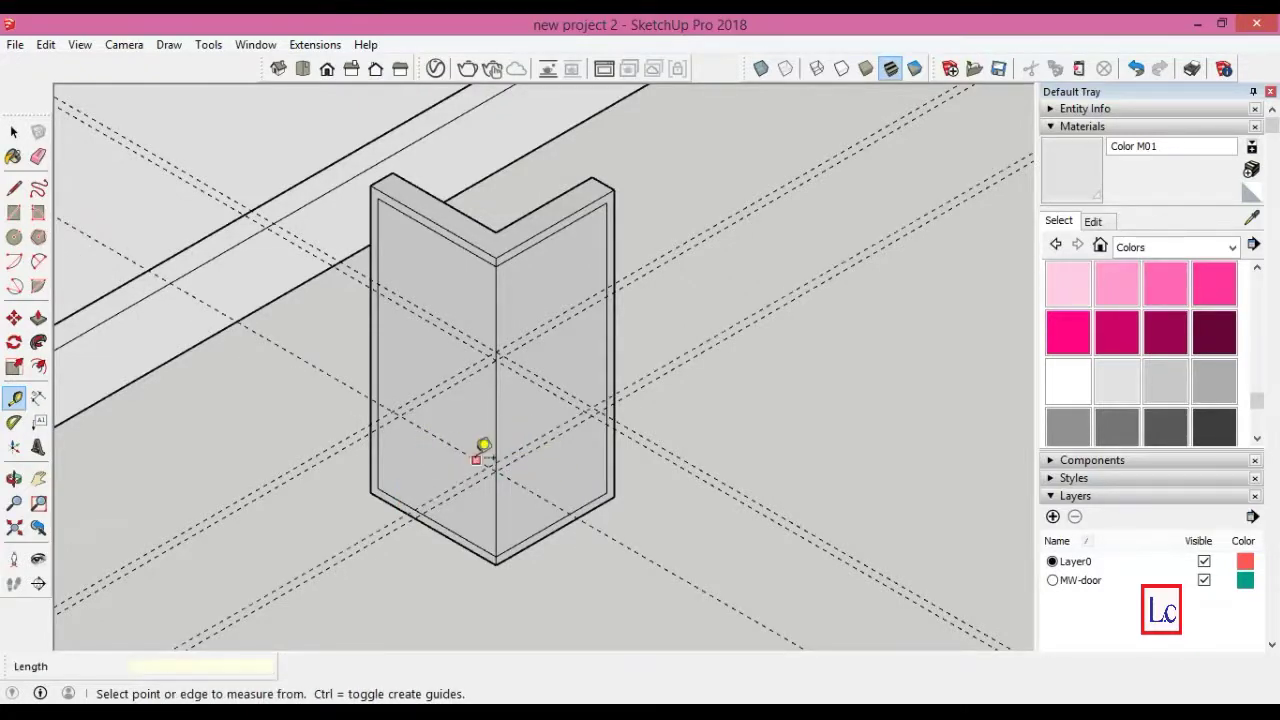
click(471, 451)
key(Escape)
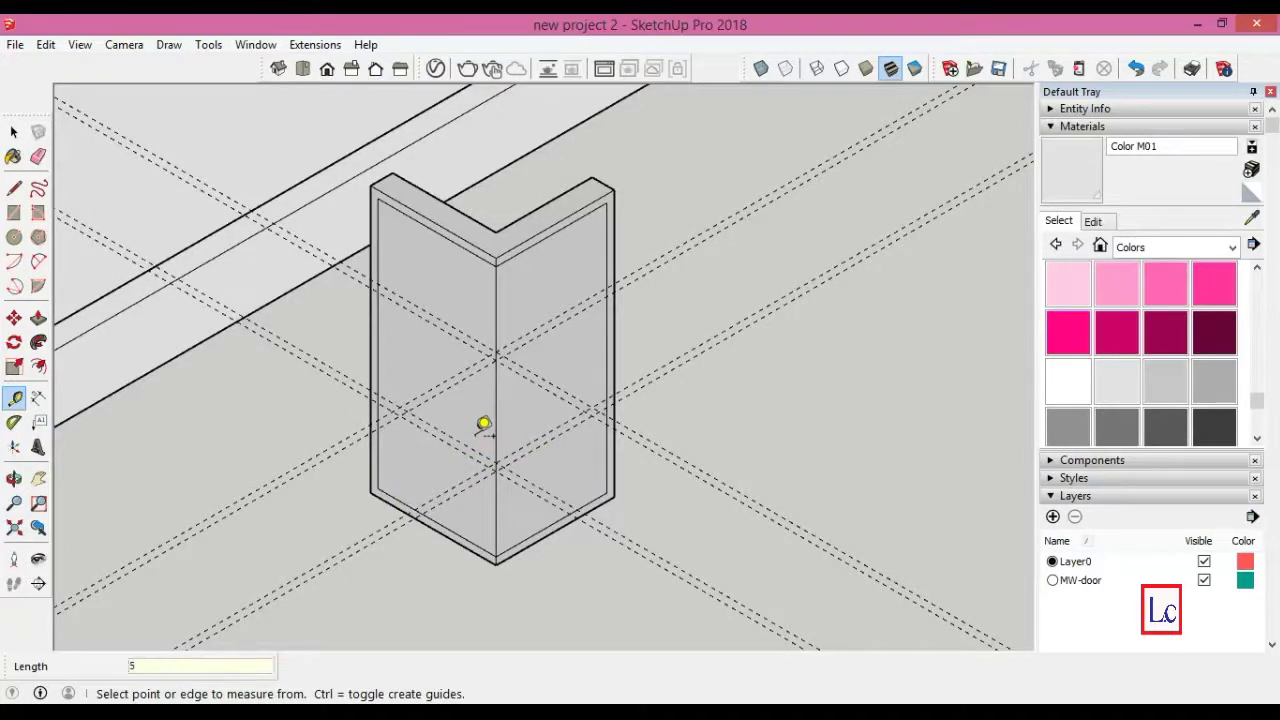
- Draw upper and lower shelf band rectangles on both faces, then erase the guides
key(r)
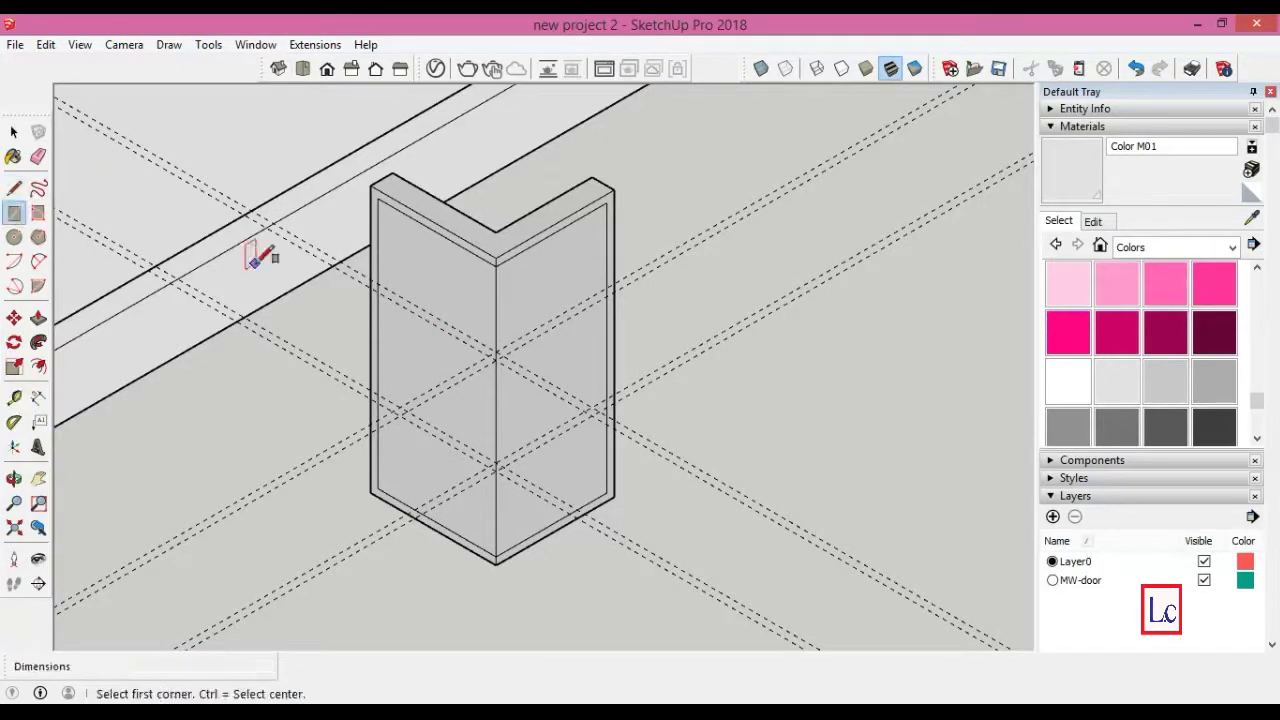
click(381, 283)
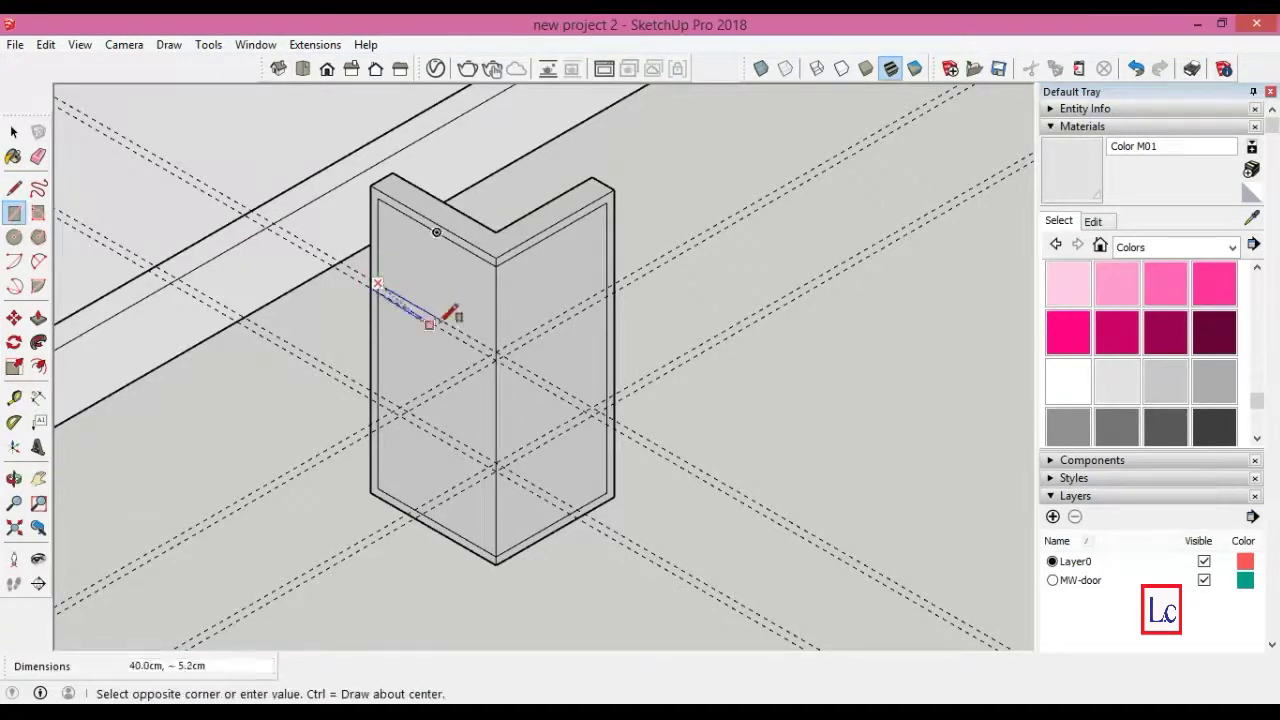
click(500, 353)
click(608, 288)
click(497, 355)
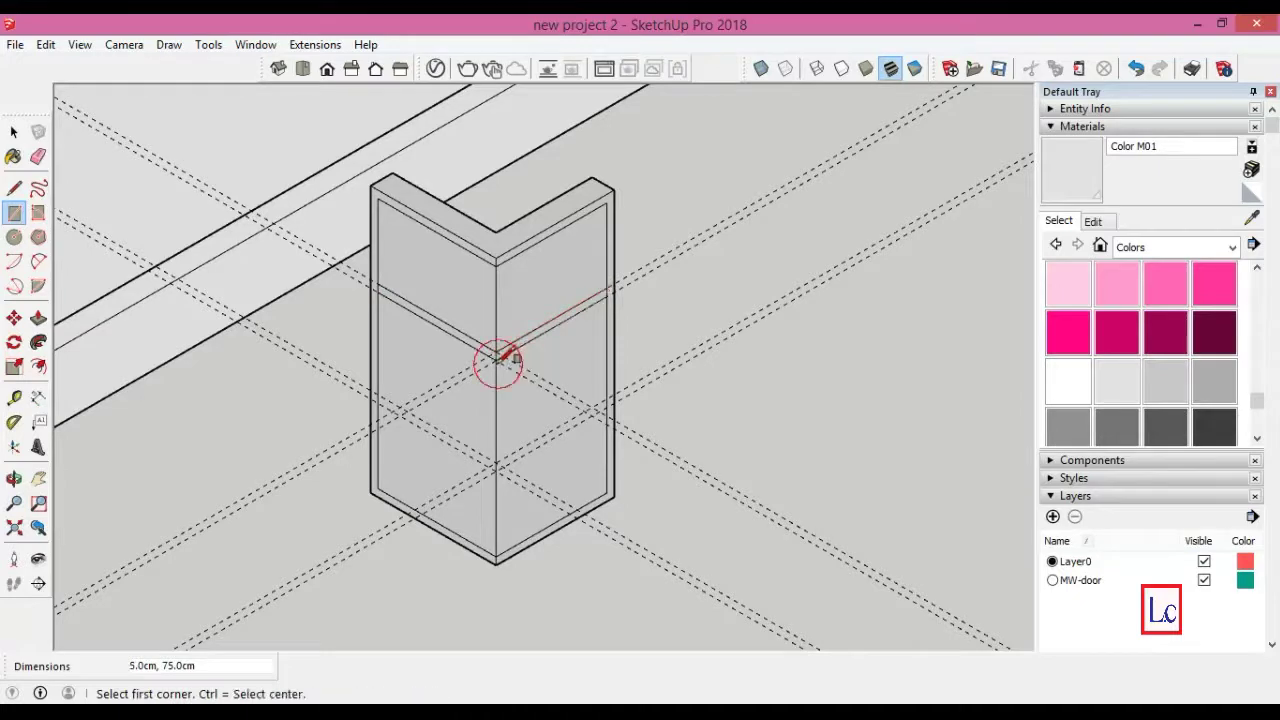
click(381, 390)
click(497, 467)
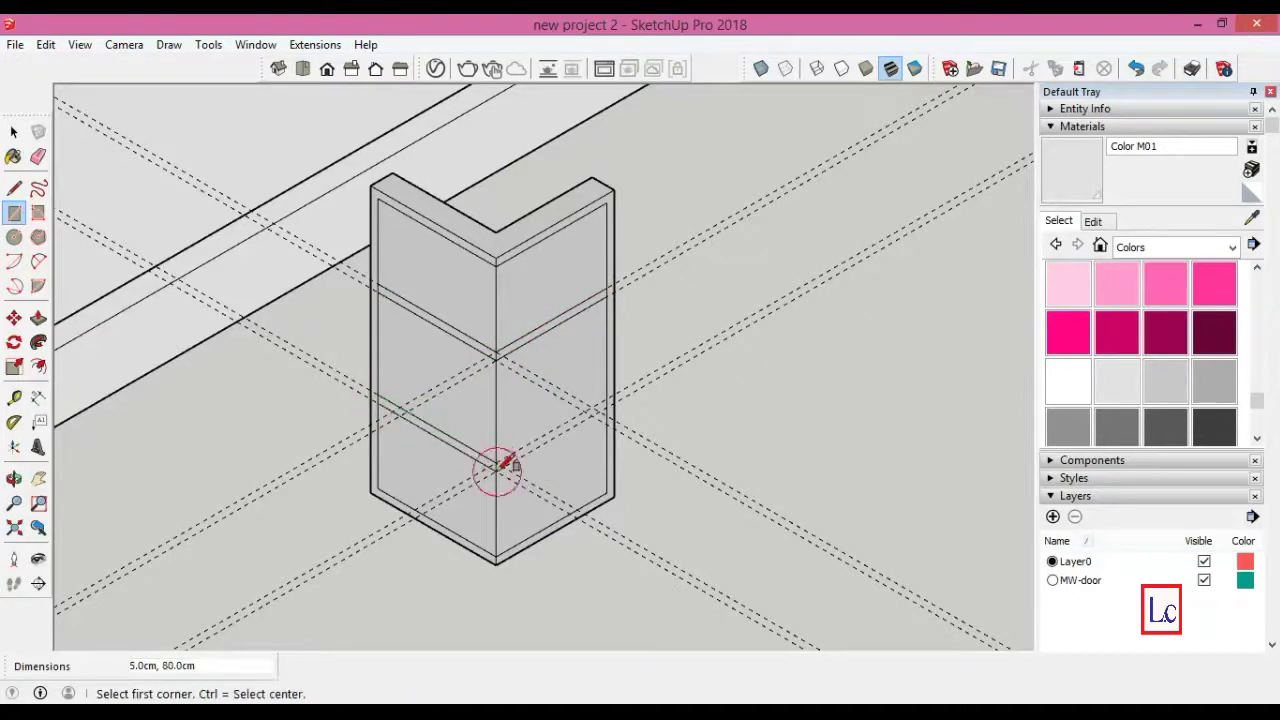
click(607, 398)
click(498, 469)
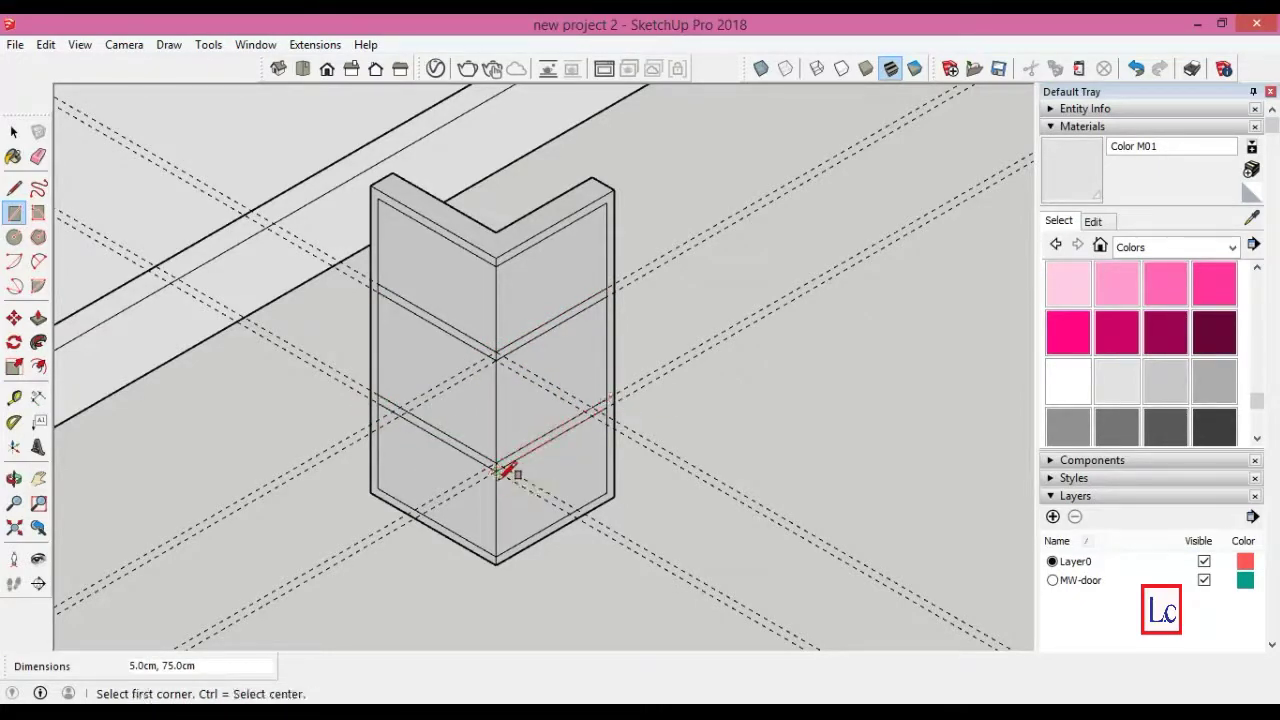
click(38, 156)
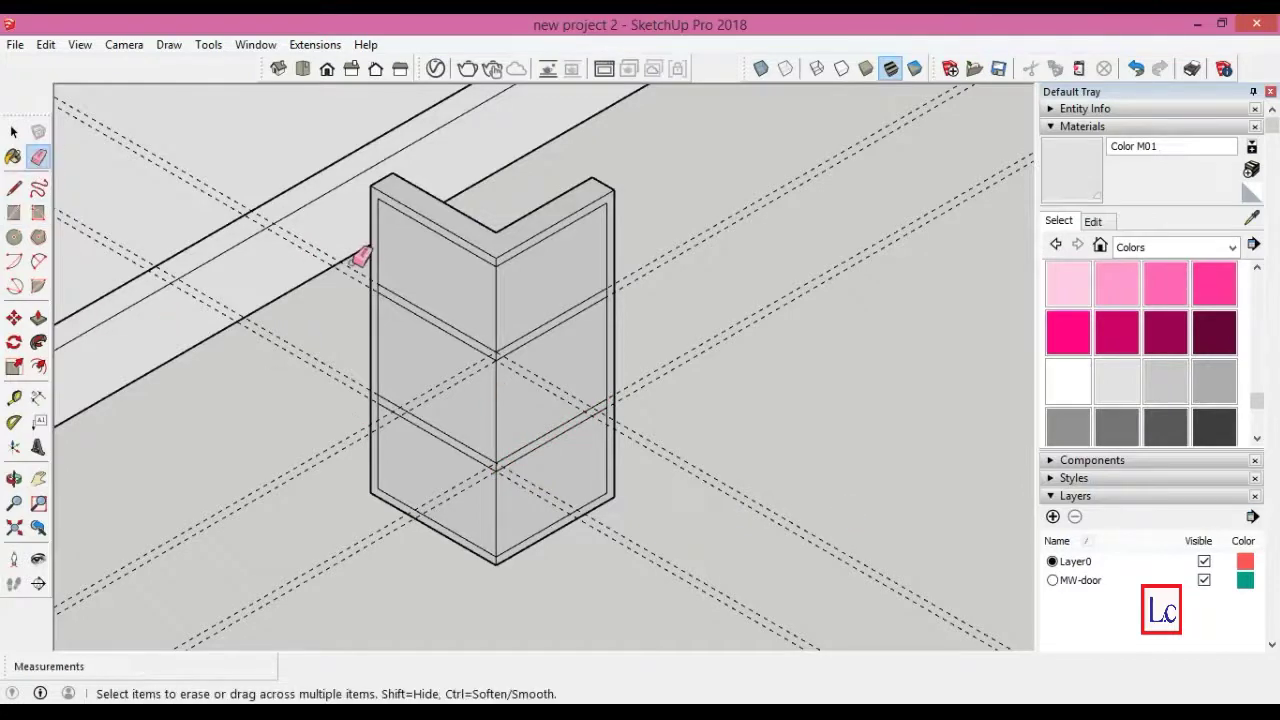
click(352, 263)
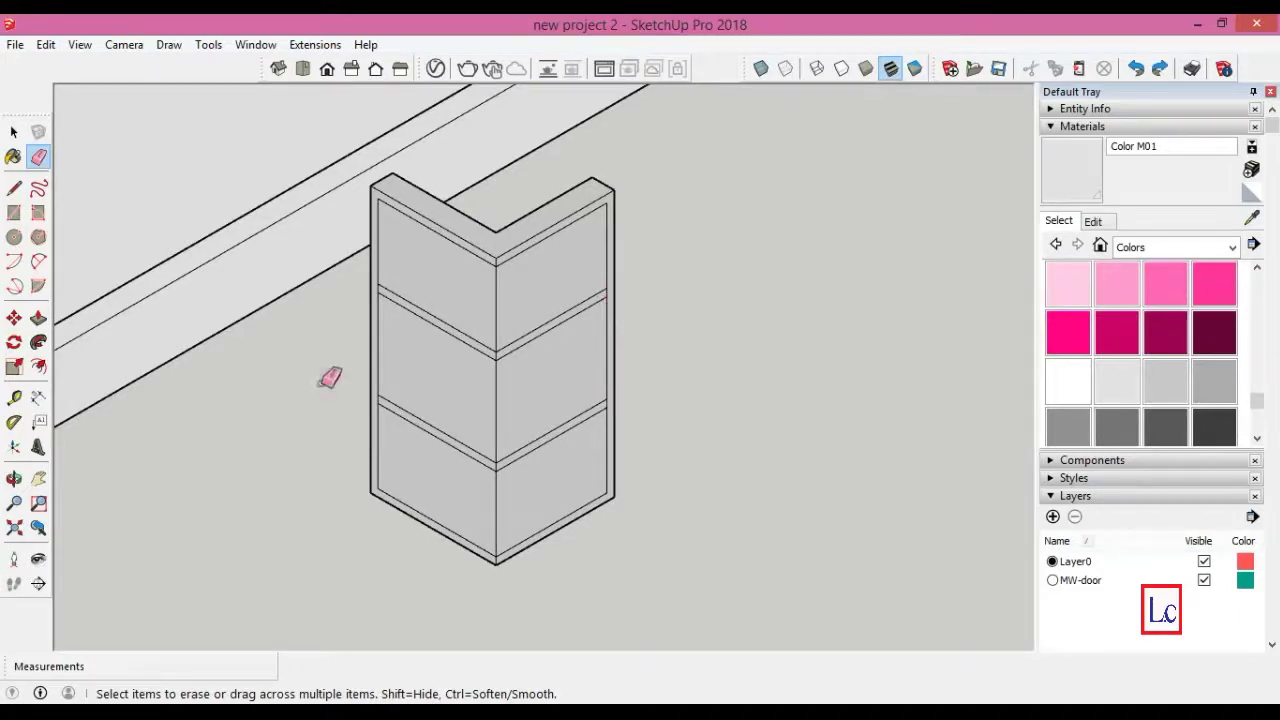
- Recess the upper-left, upper-right and next tier faces 15 cm deep
click(38, 318)
click(432, 262)
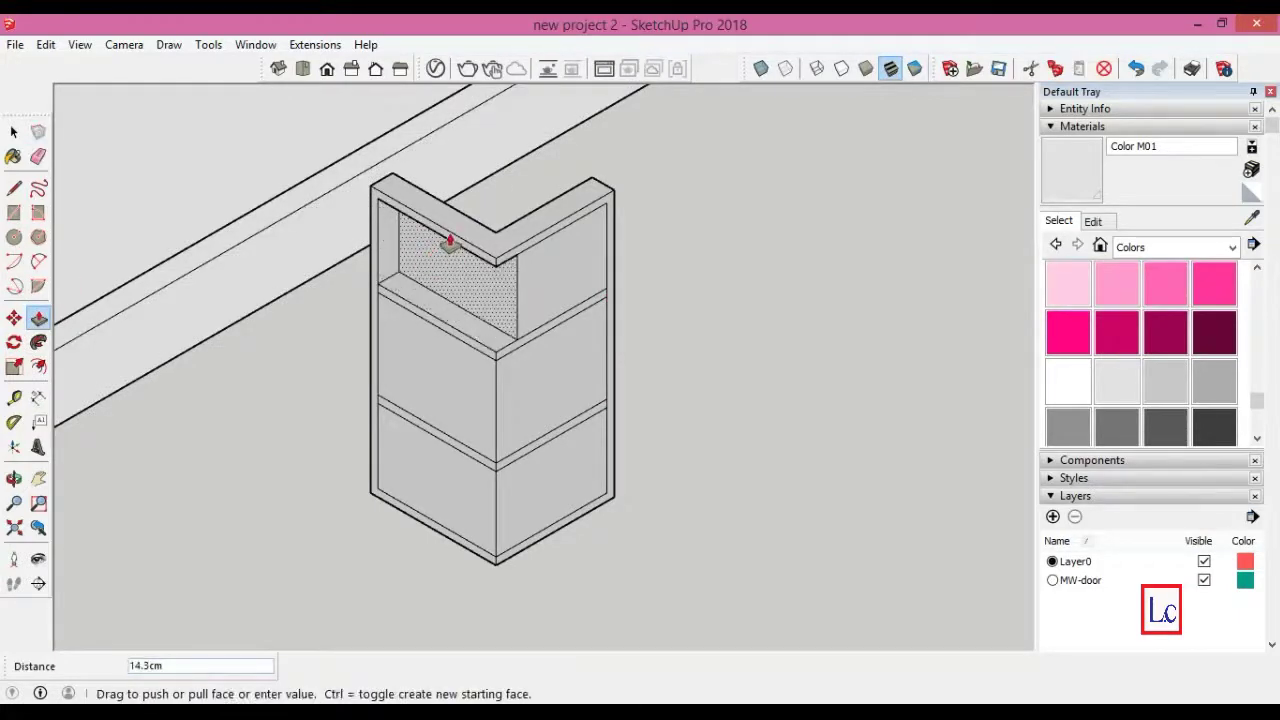
text(15)
key(Return)
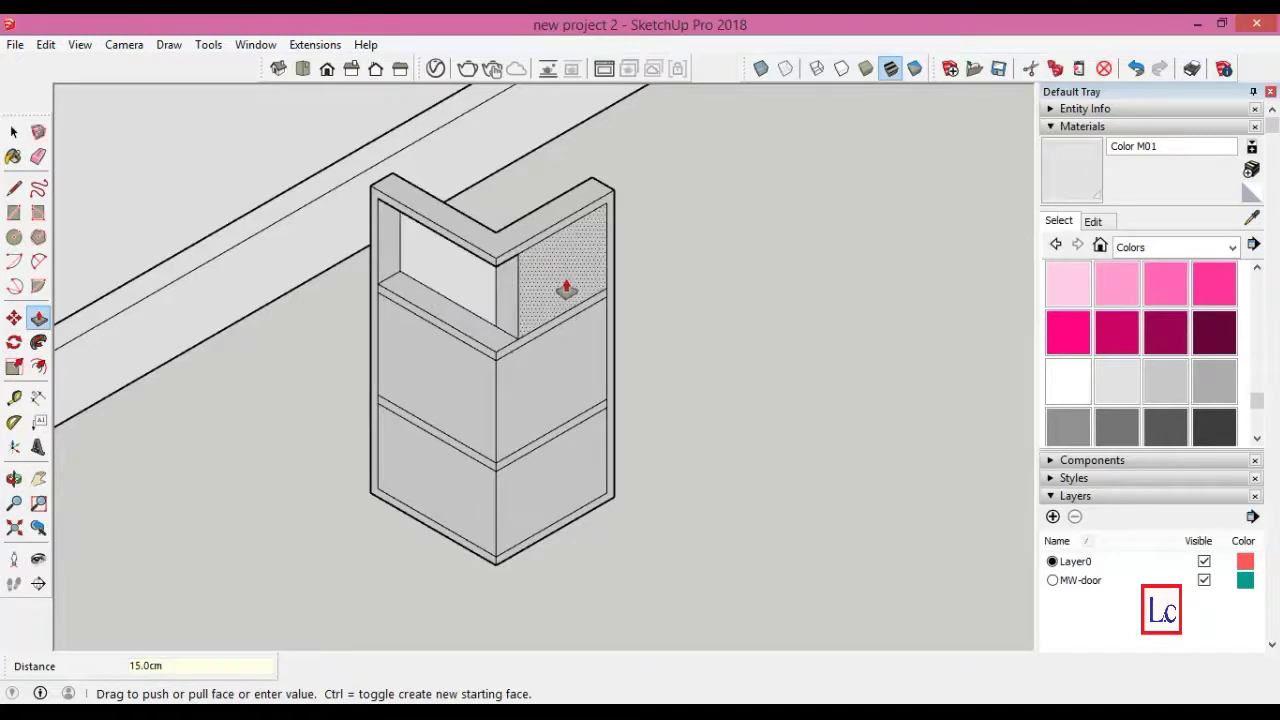
click(566, 289)
click(500, 288)
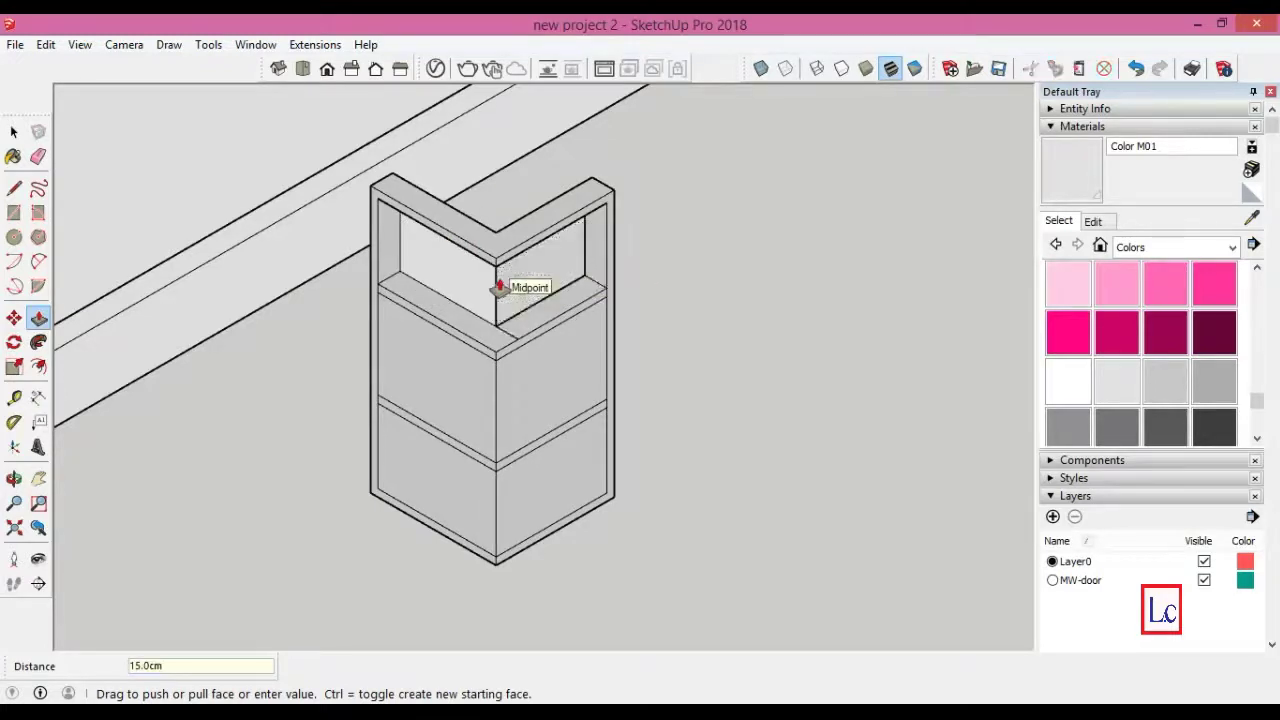
double_click(463, 380)
double_click(495, 385)
- Recess the middle-right and both lower faces by the same 15 cm
click(484, 394)
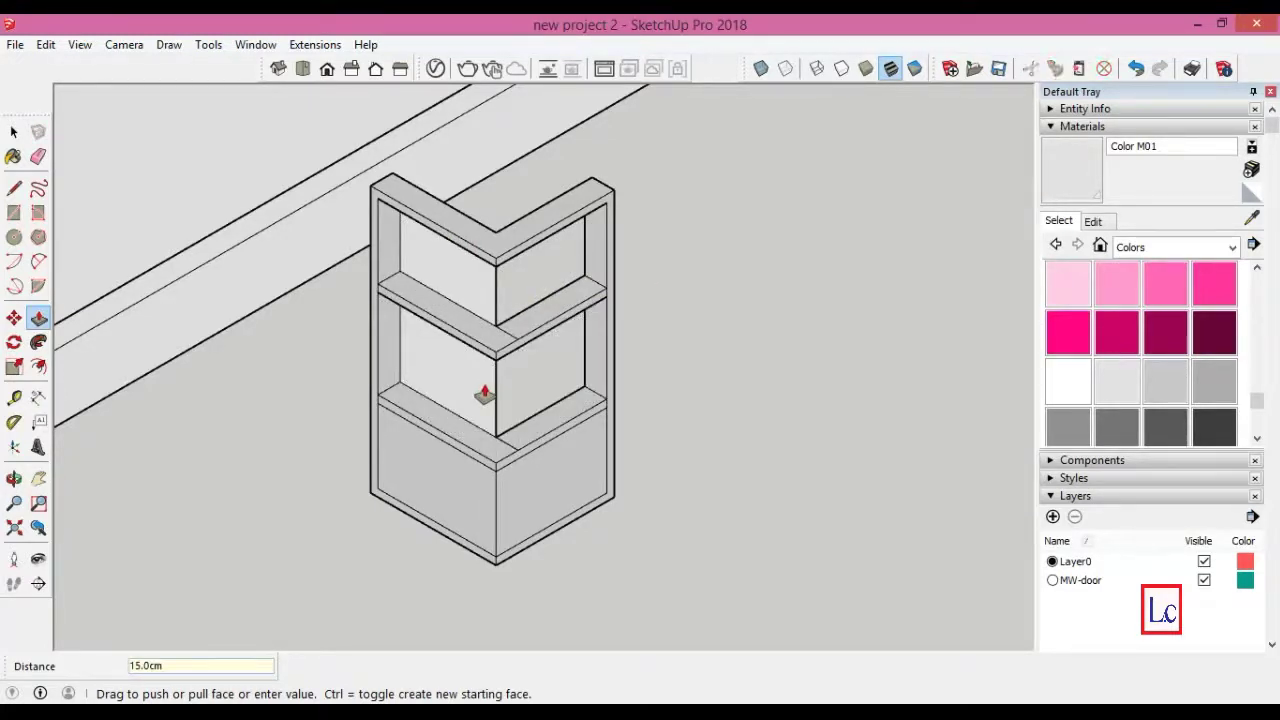
click(503, 483)
click(506, 486)
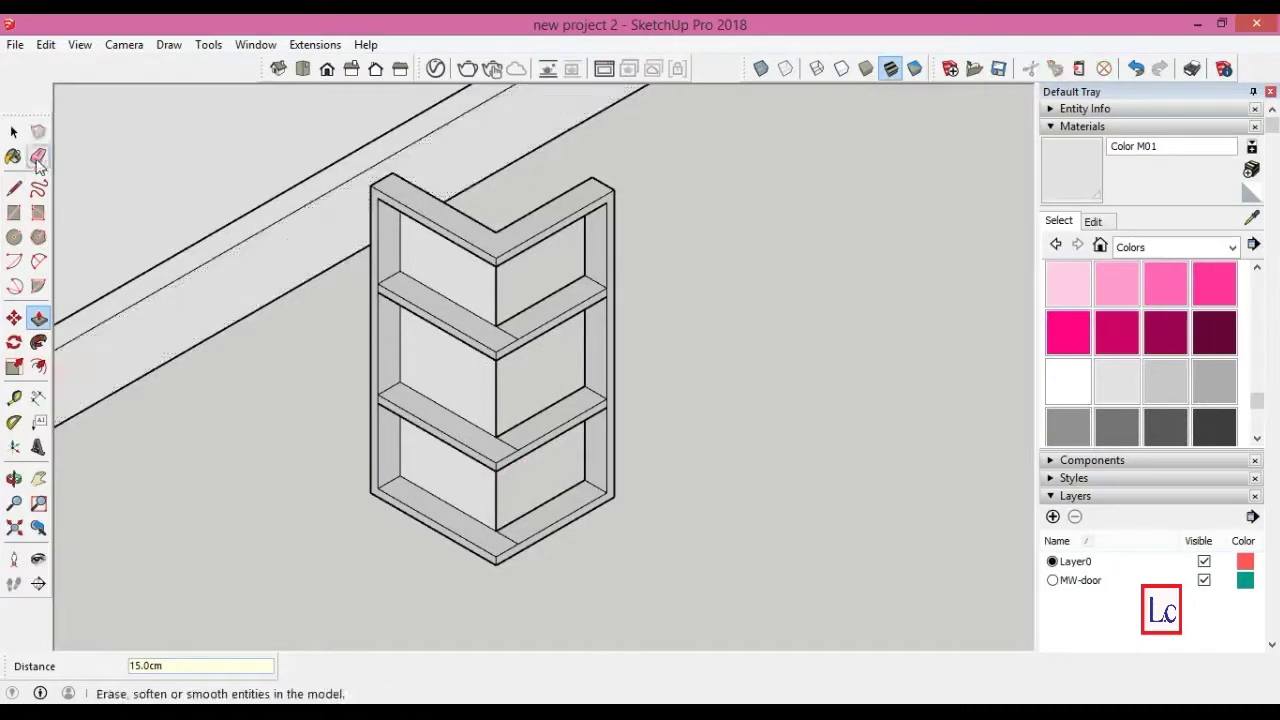
- Erase the vertical back edges in the bottom, middle and top compartments
key(e)
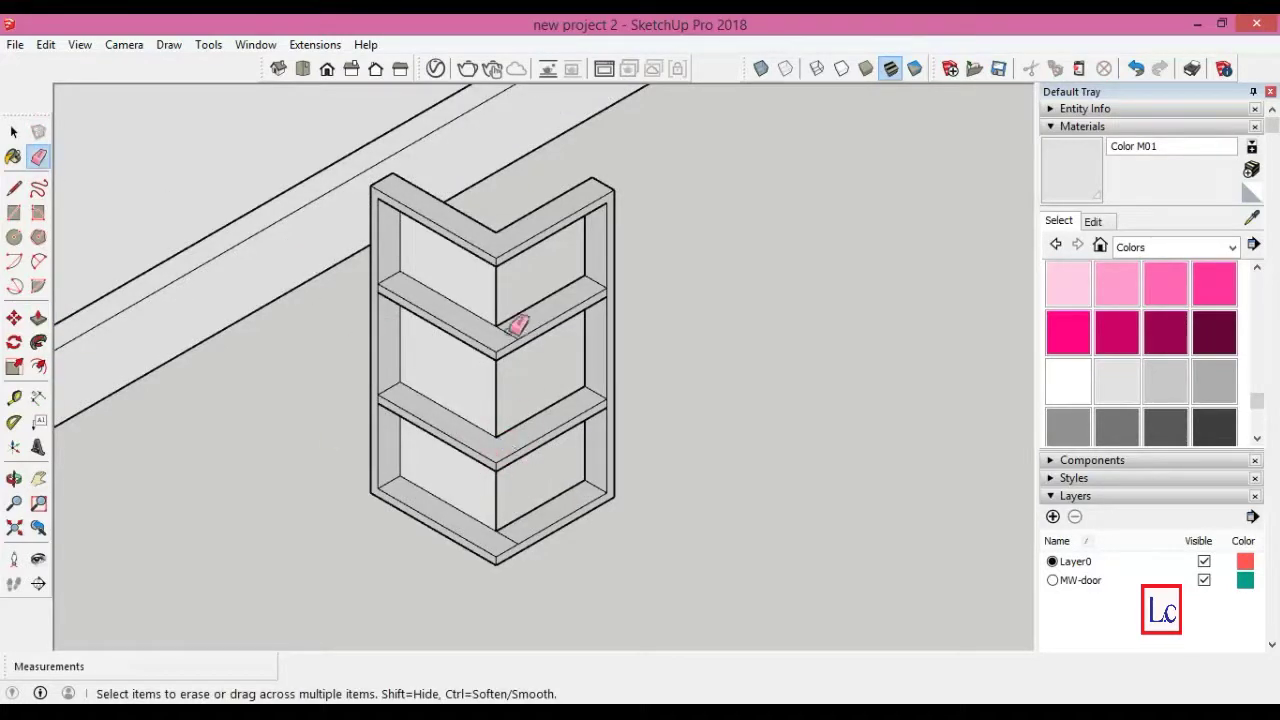
scroll(838, 632, up, 2)
click(14, 503)
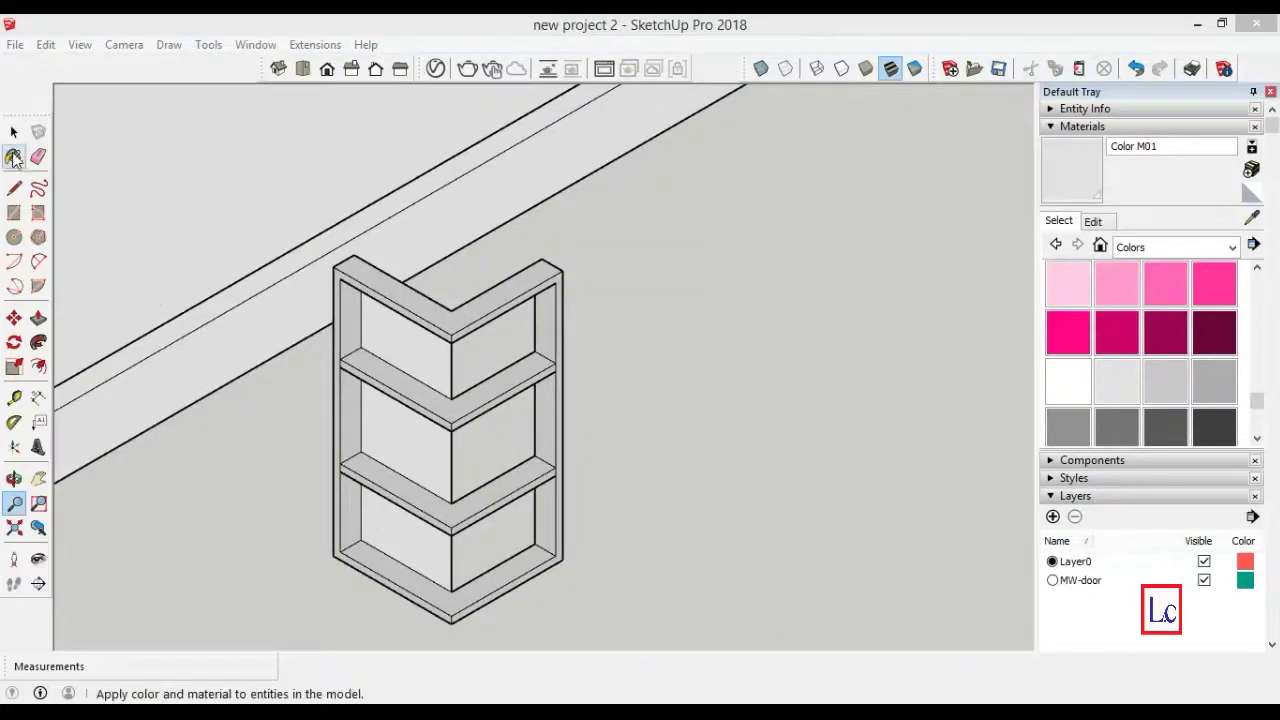
key(e)
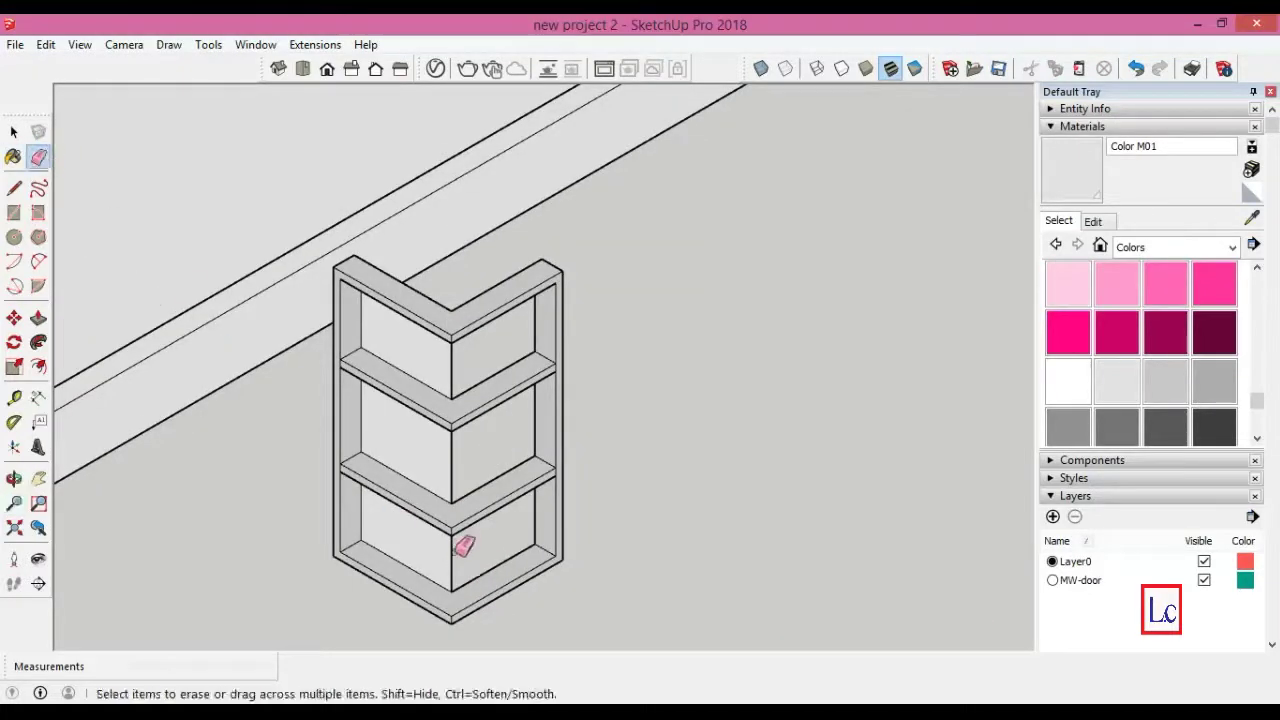
click(453, 560)
click(453, 482)
click(453, 385)
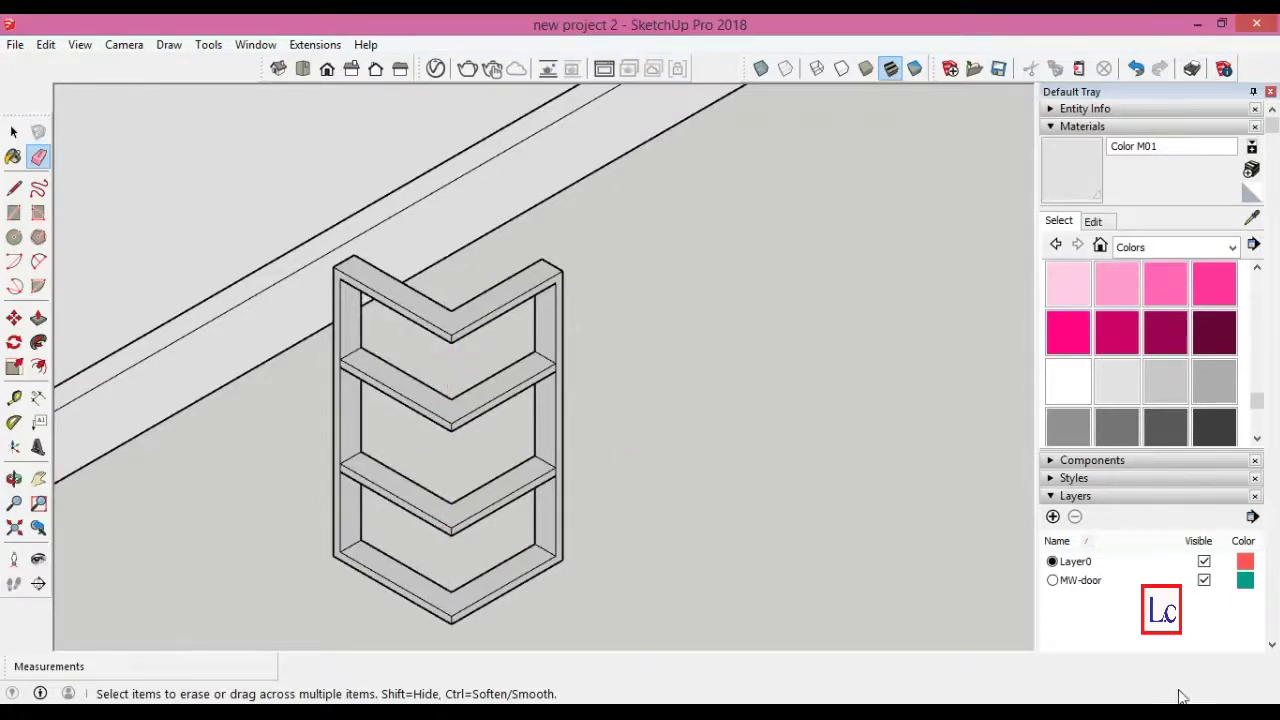
scroll(230, 590, up, 2)
click(14, 397)
click(390, 533)
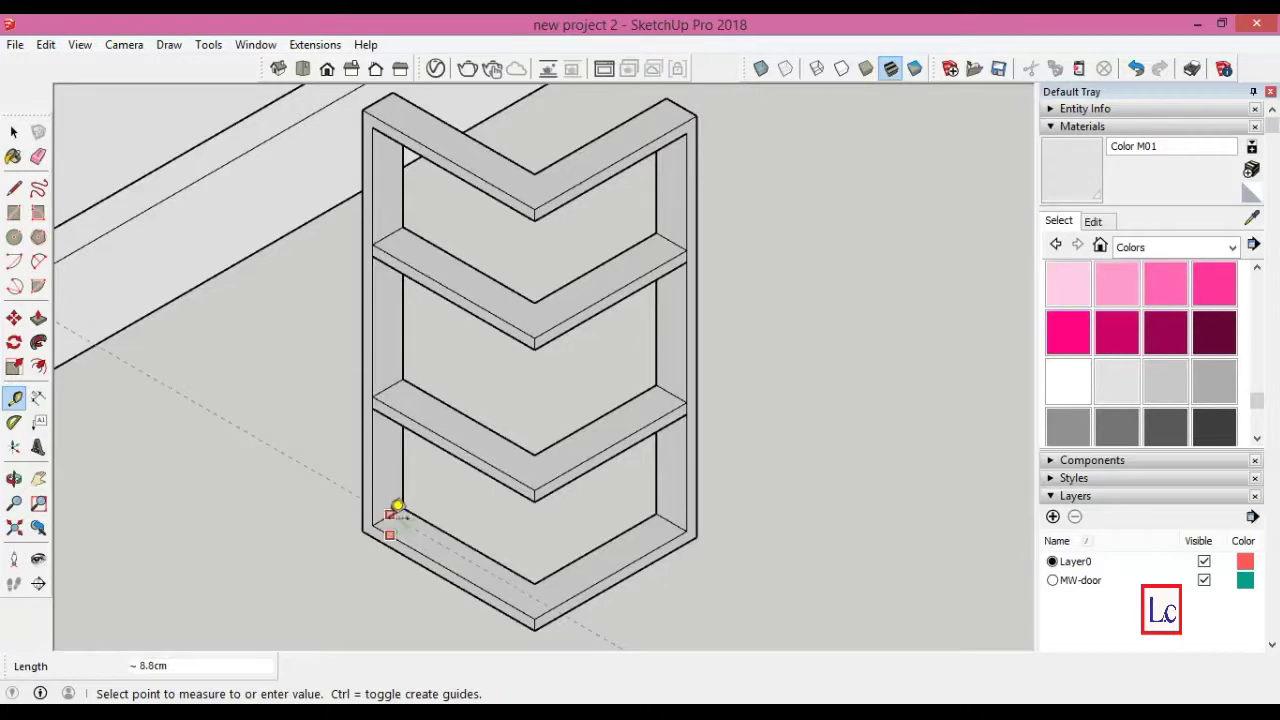
- Place 7.5 cm guides from the shelf's right corner and from both posts
key(Return)
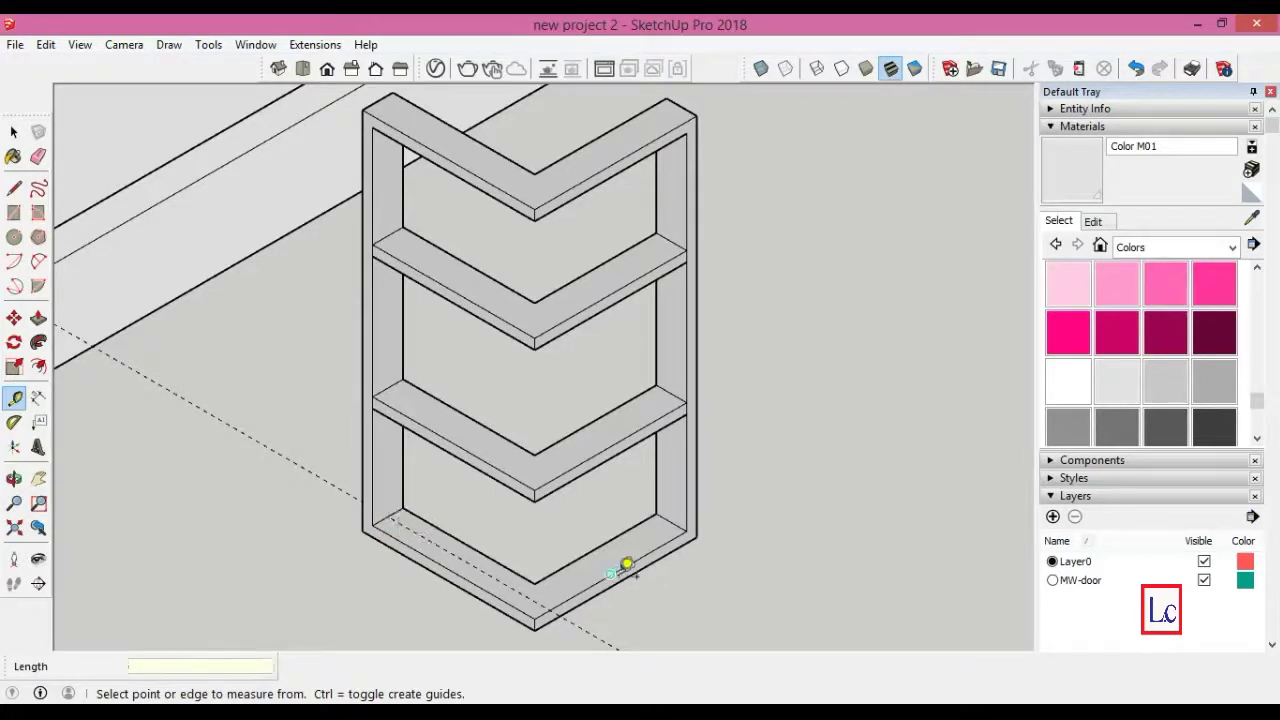
click(666, 516)
text(7.5)
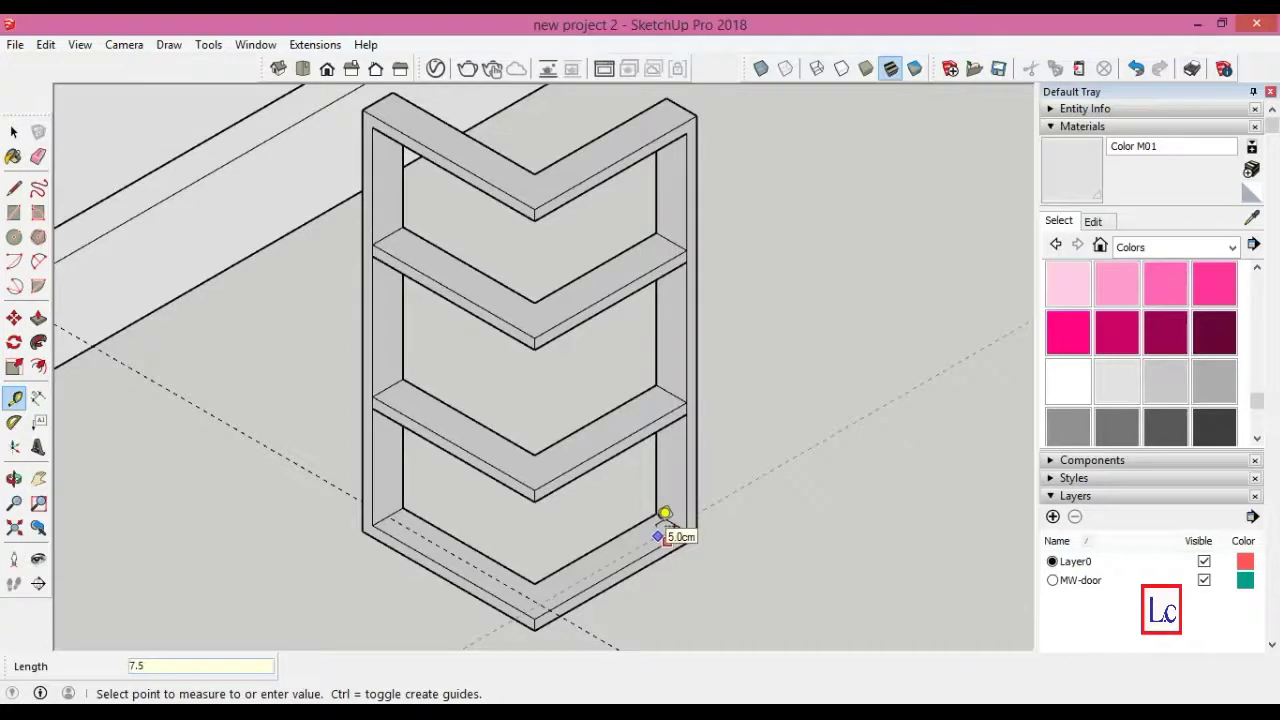
click(664, 516)
click(374, 482)
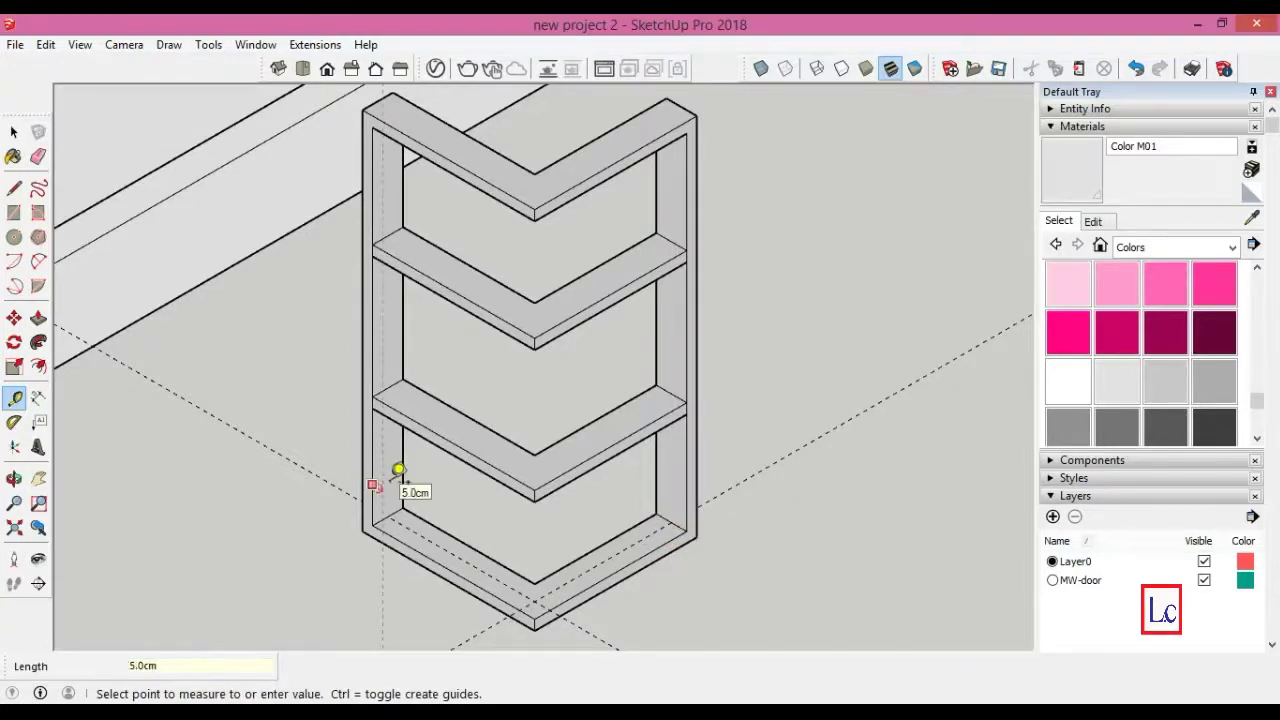
text(50)
key(Return)
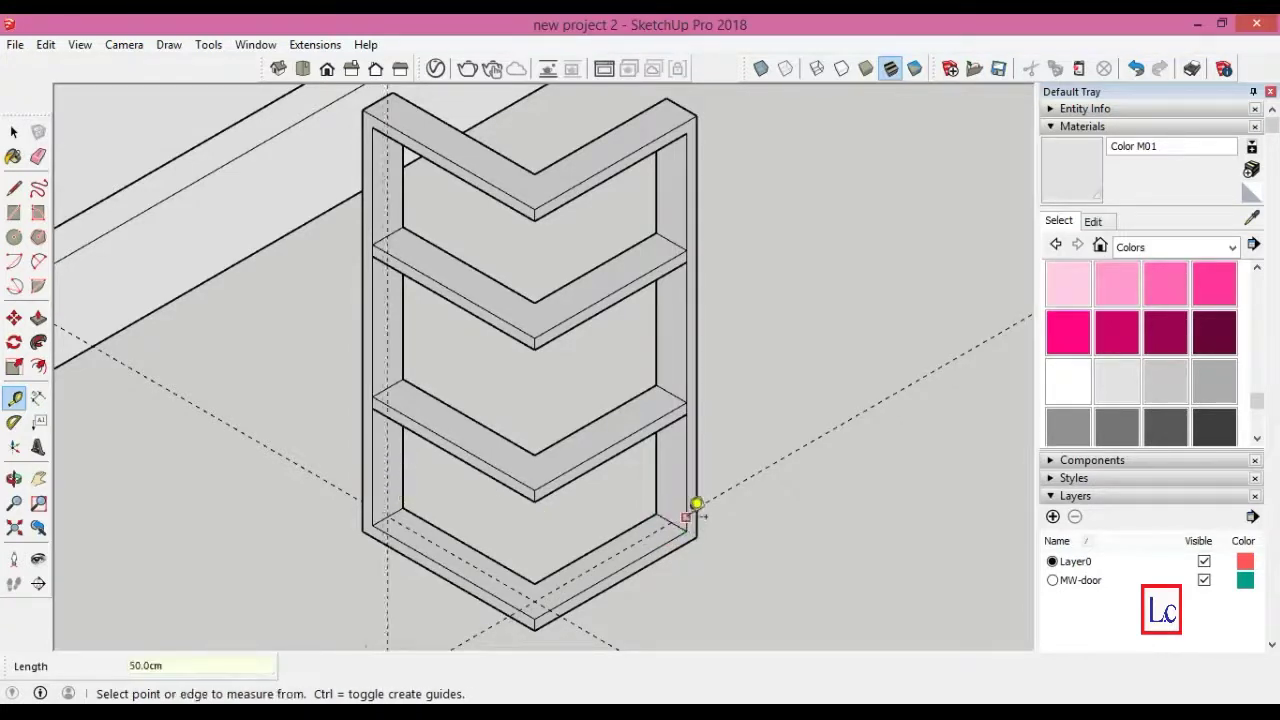
click(697, 504)
text(5)
key(Return)
- With X-ray on, draw the back panel rectangle on the shelf's left side
shift+middle_drag(677, 489, 587, 497)
key(r)
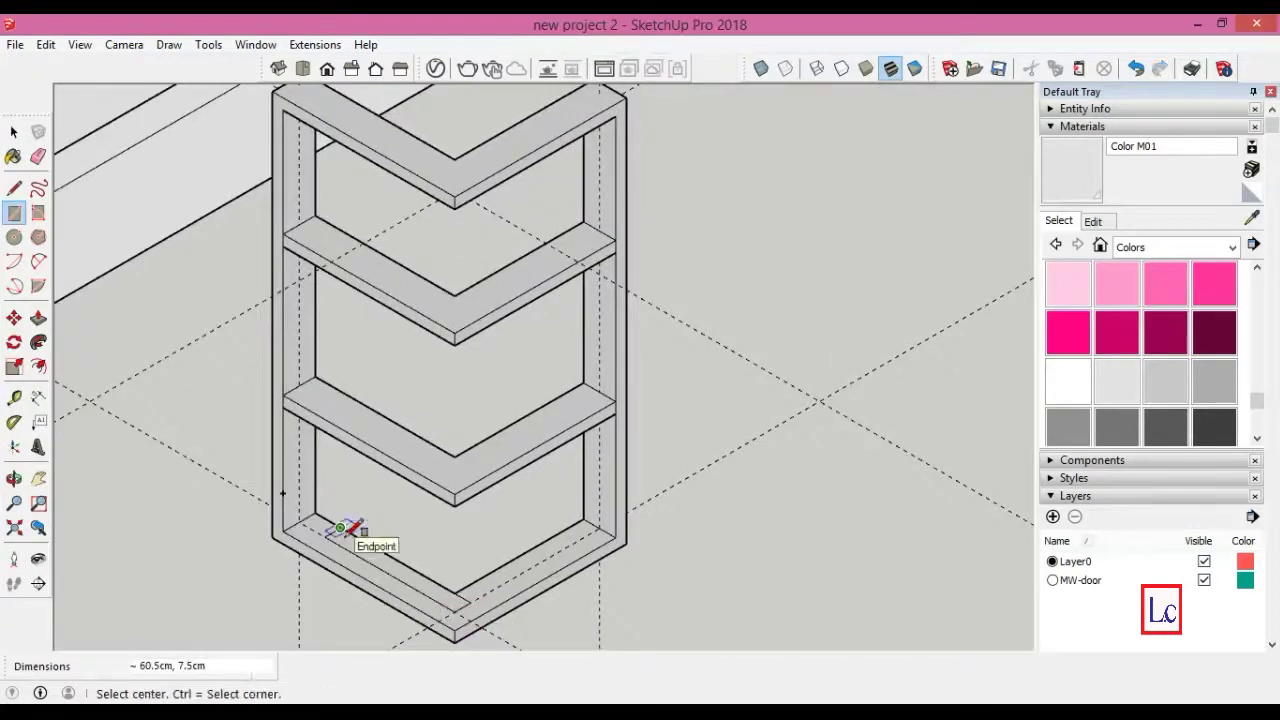
click(13, 131)
key(r)
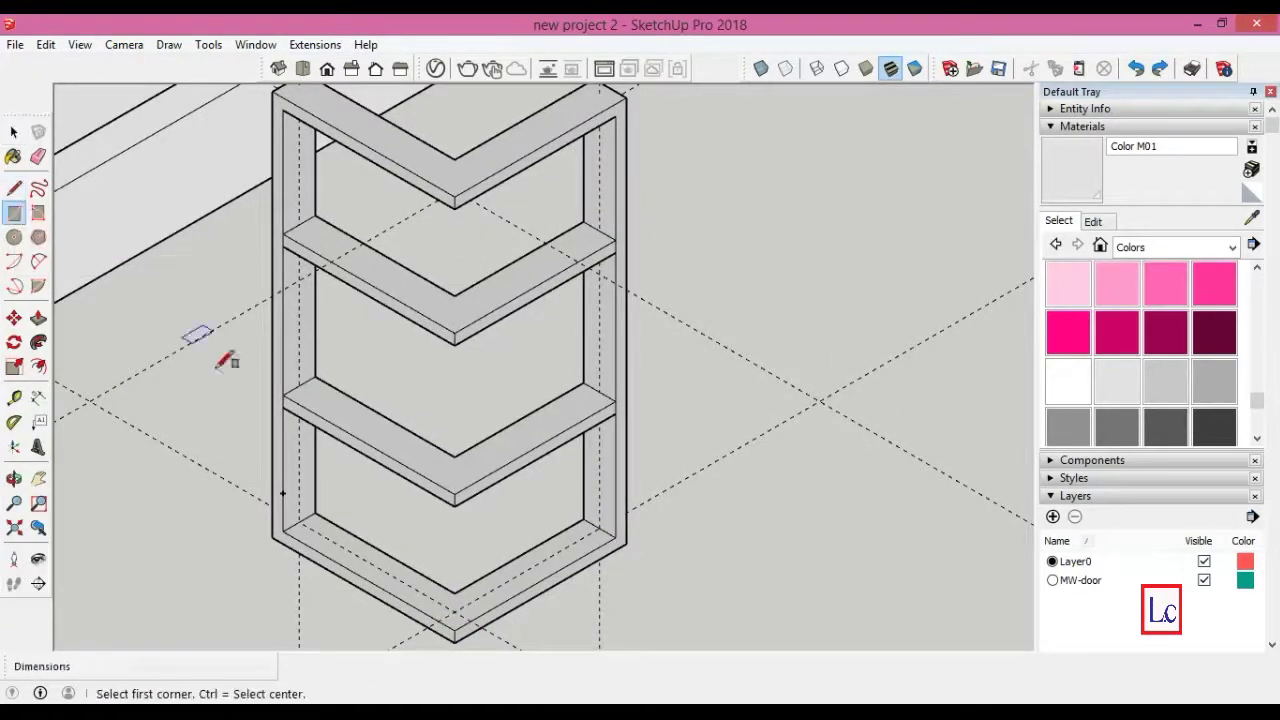
click(452, 610)
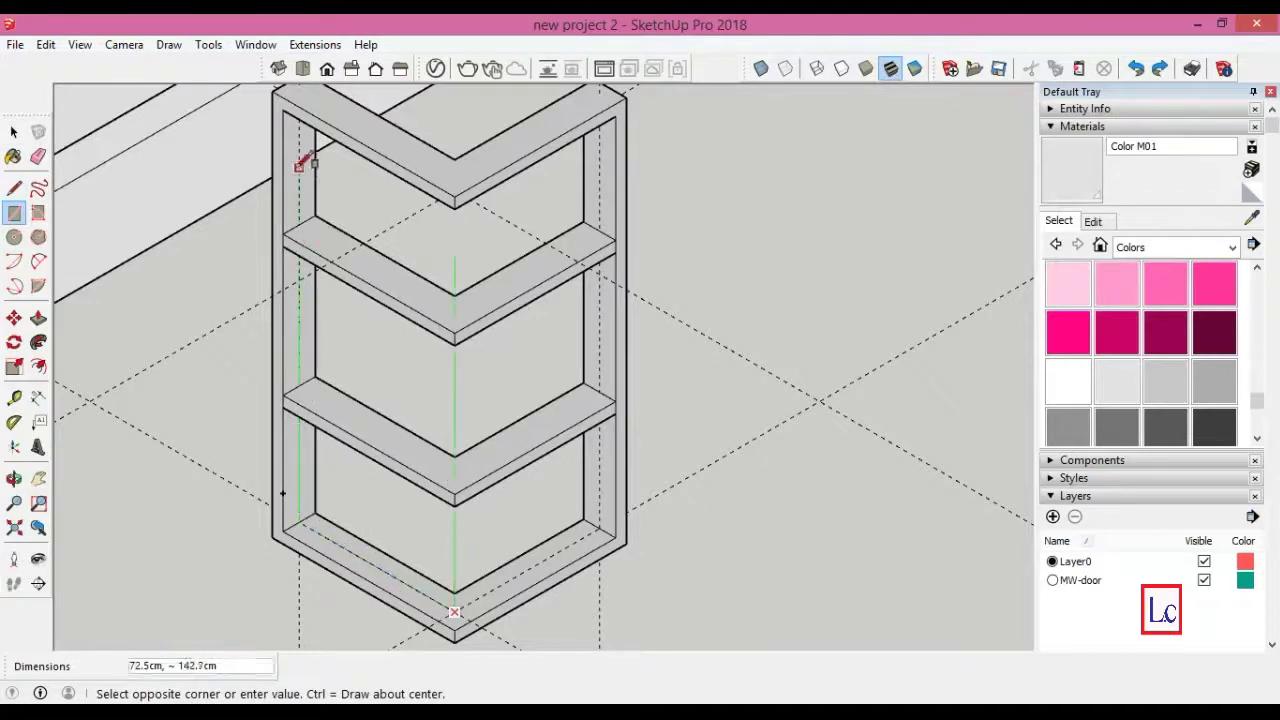
click(761, 68)
click(298, 95)
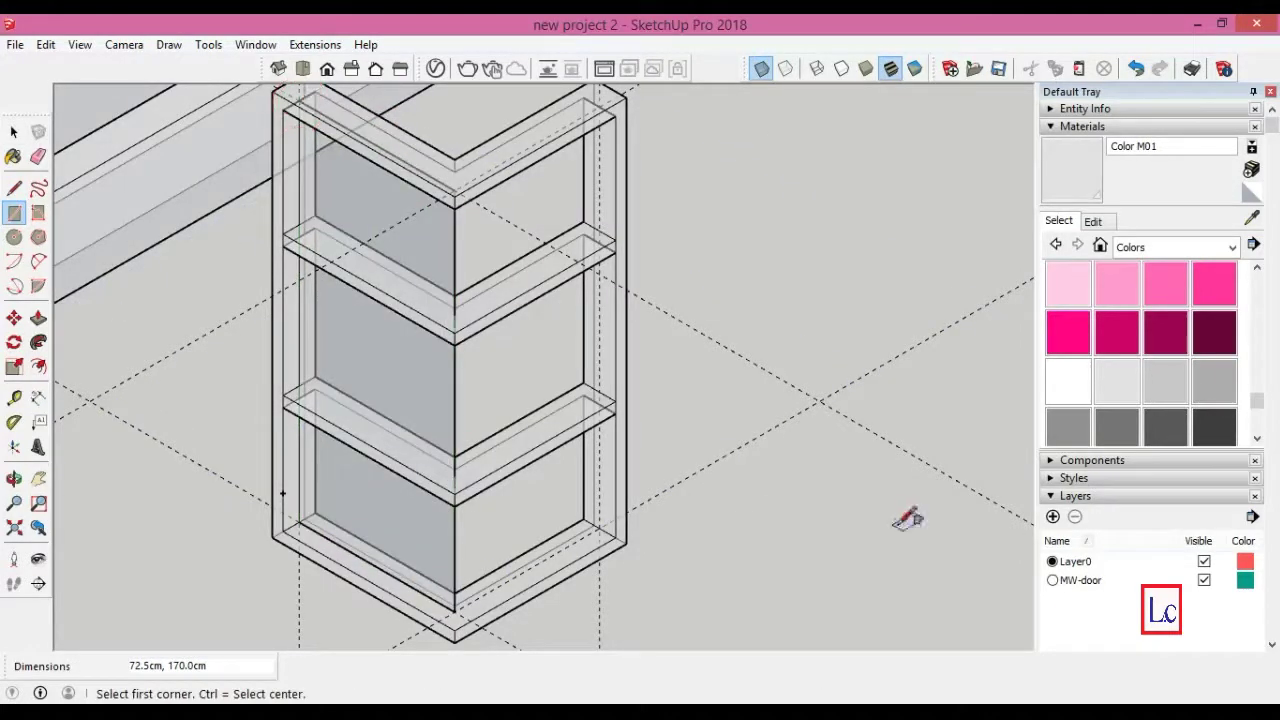
- Close the corner unit's last frame faces and pick Translucent Glass Gold
click(594, 524)
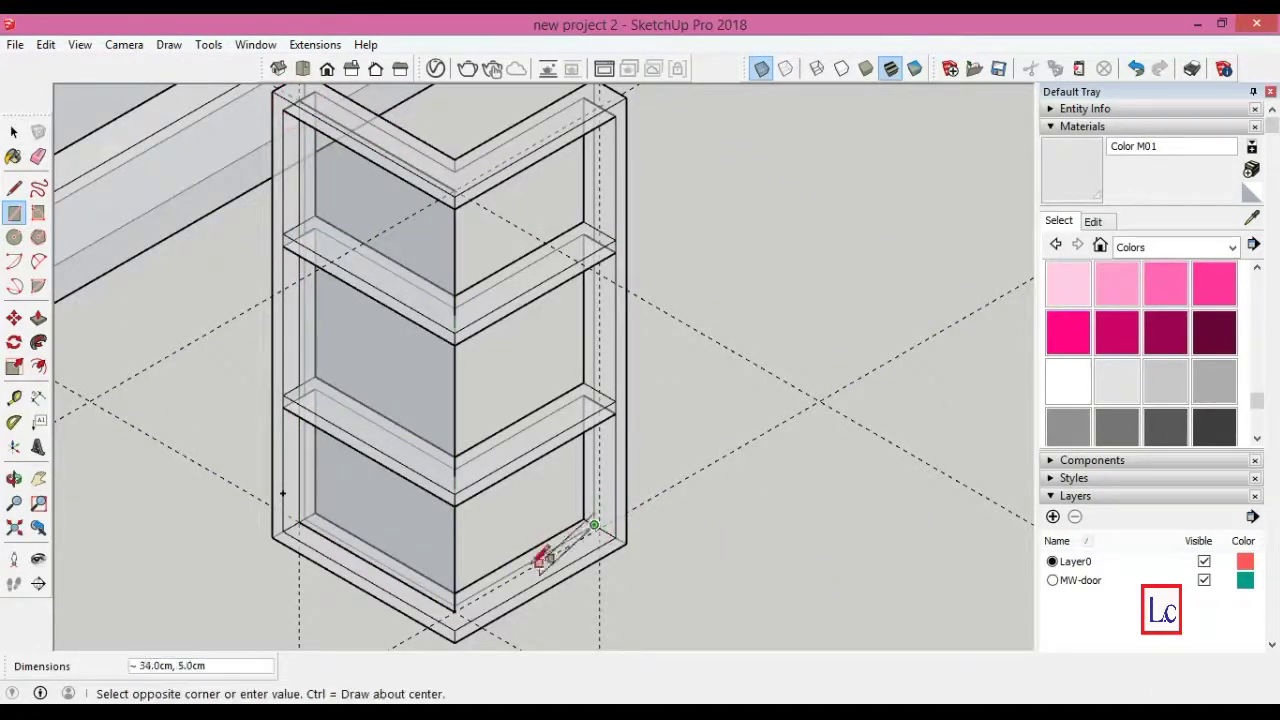
click(456, 608)
click(454, 611)
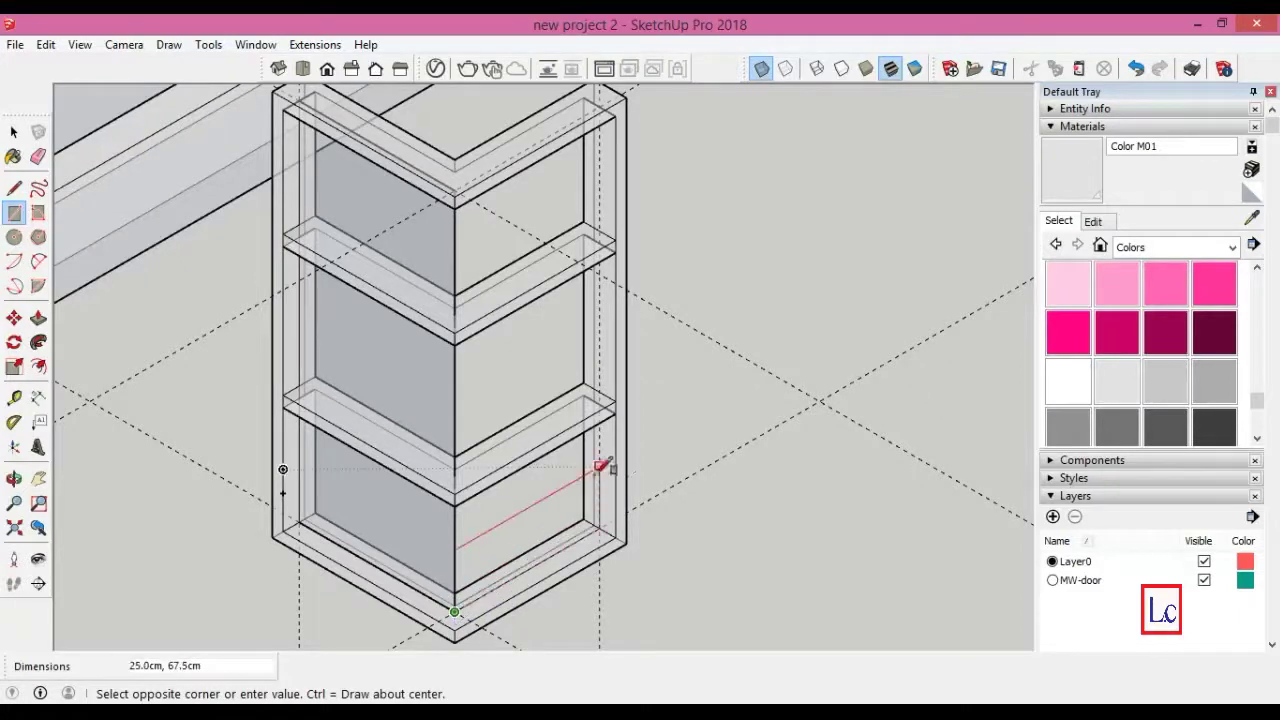
click(600, 97)
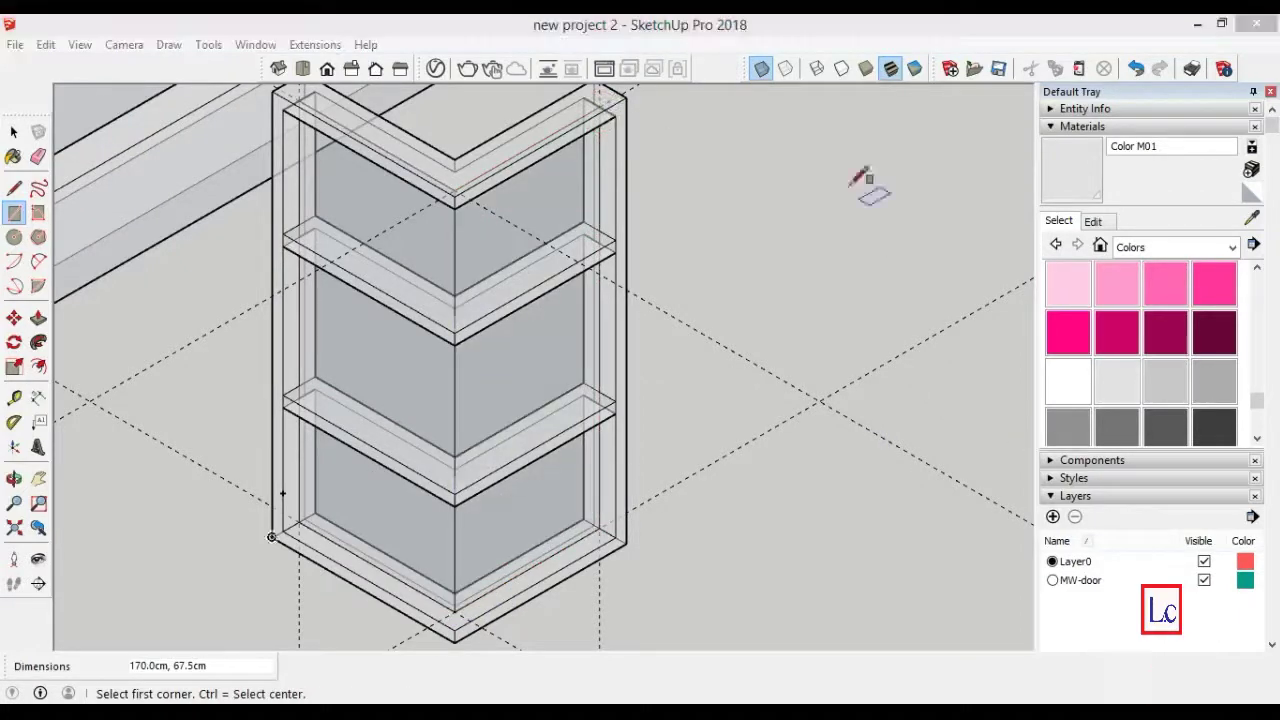
click(760, 68)
click(1140, 345)
- Paint all six pane faces of the corner unit with Translucent Glass Gold
click(624, 372)
click(558, 384)
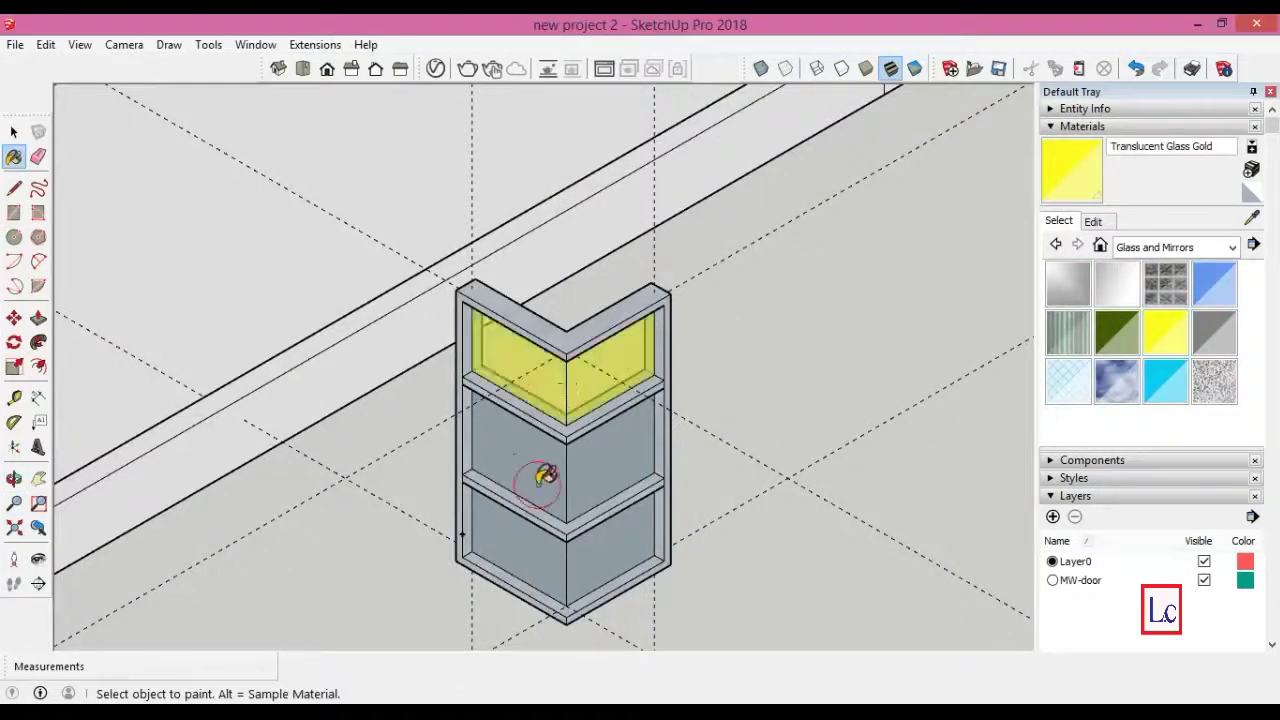
click(545, 470)
click(594, 478)
click(624, 542)
click(548, 548)
- Window-select the whole corner window unit and make it a group
key(e)
key(space)
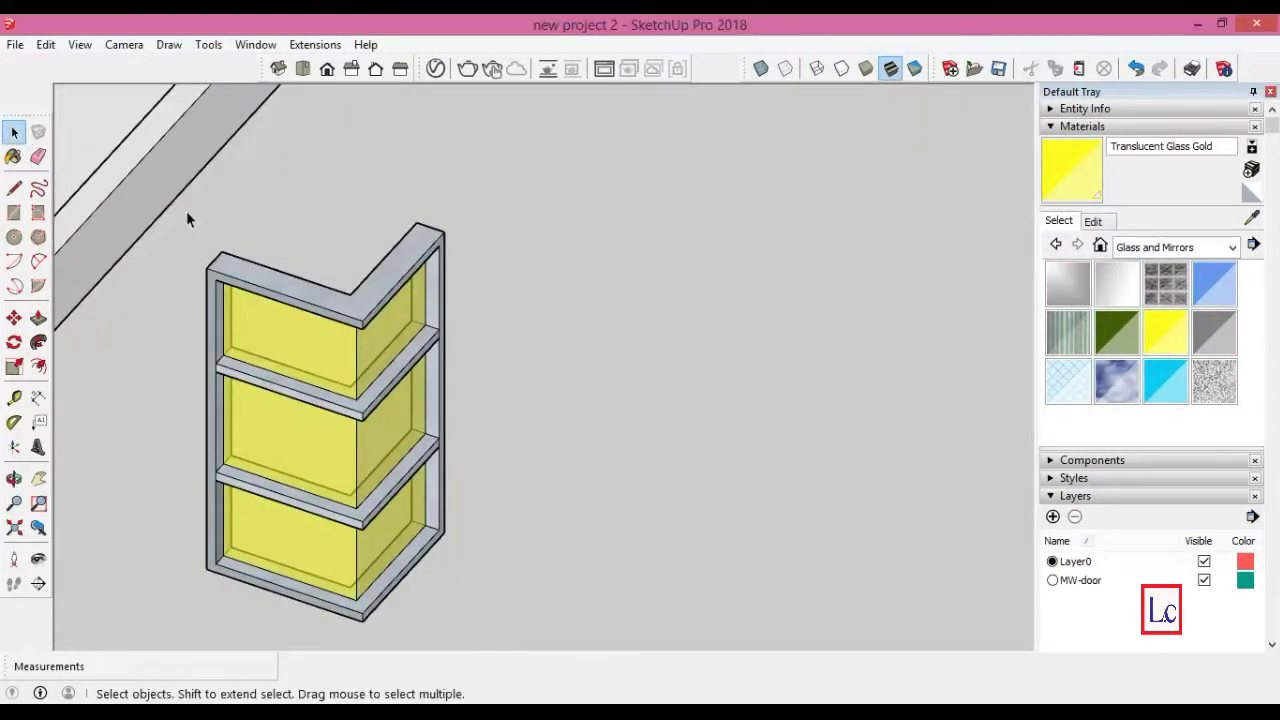
drag(188, 220, 510, 592)
right_click(366, 442)
click(428, 263)
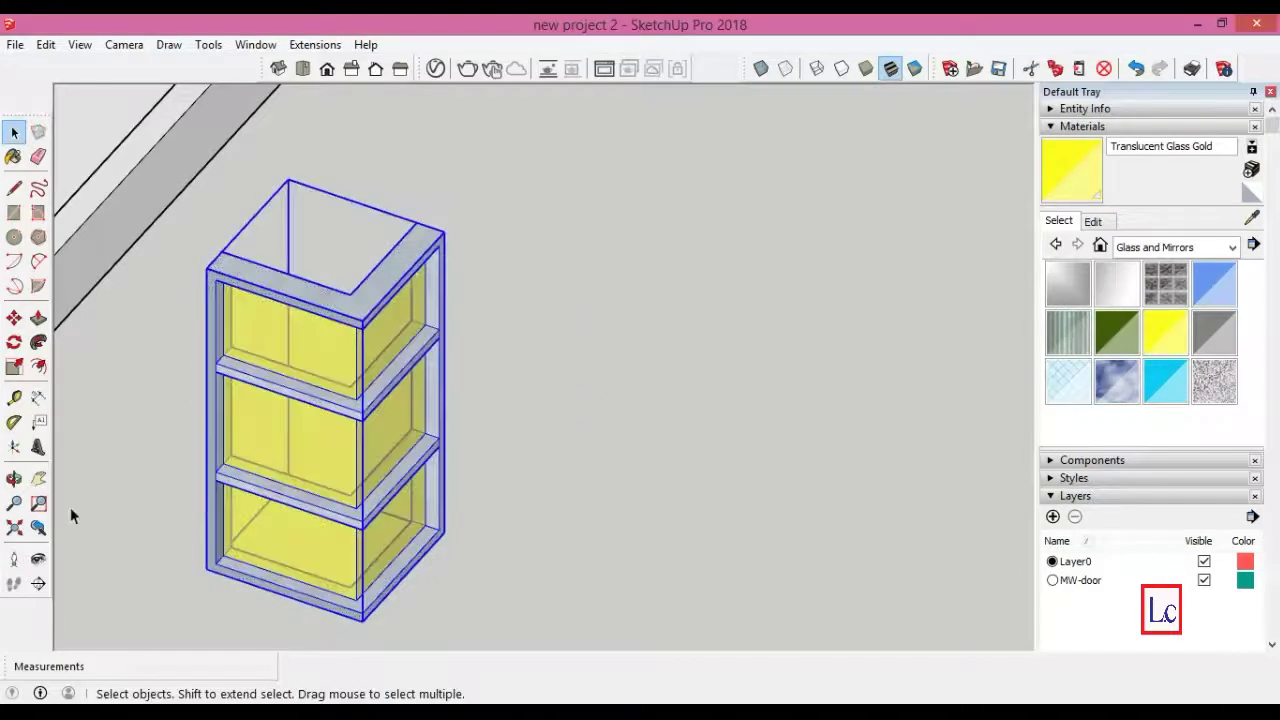
- Move the grouped unit by its bottom corner onto the pillar's corner
click(14, 318)
click(205, 568)
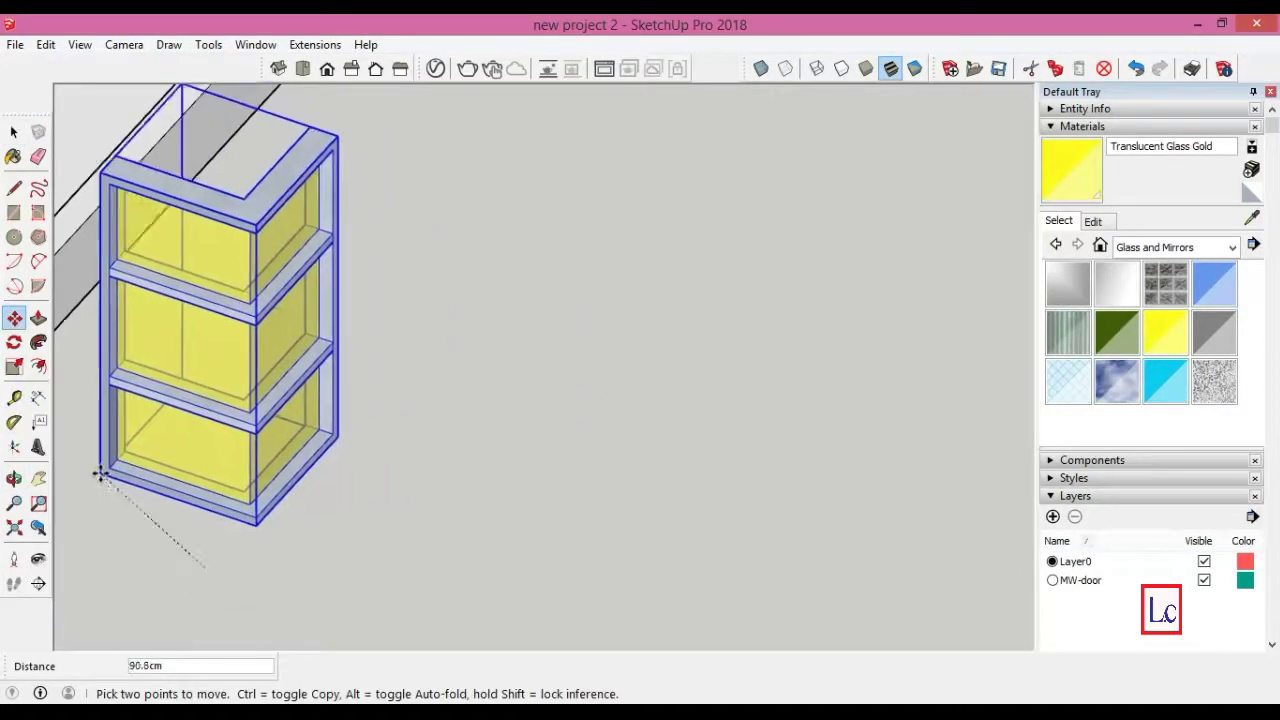
scroll(120, 466, up, 3)
click(171, 370)
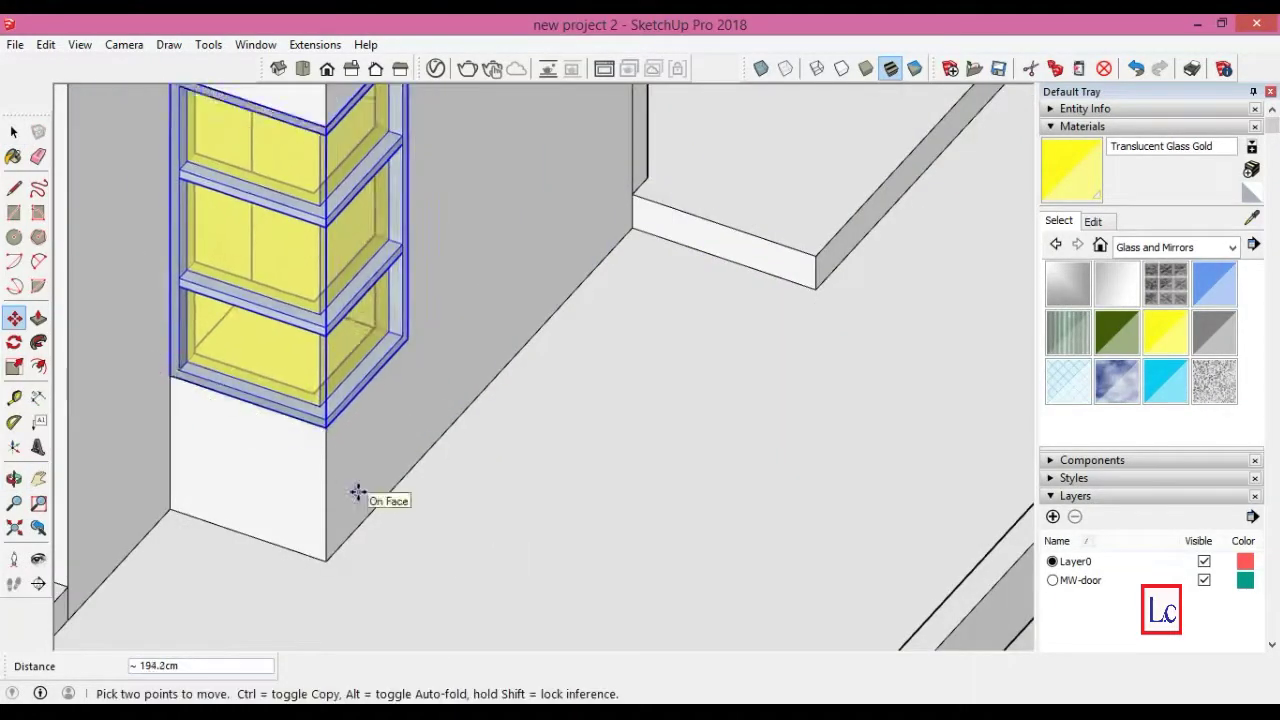
click(14, 131)
click(537, 431)
shift+middle_drag(537, 431, 432, 440)
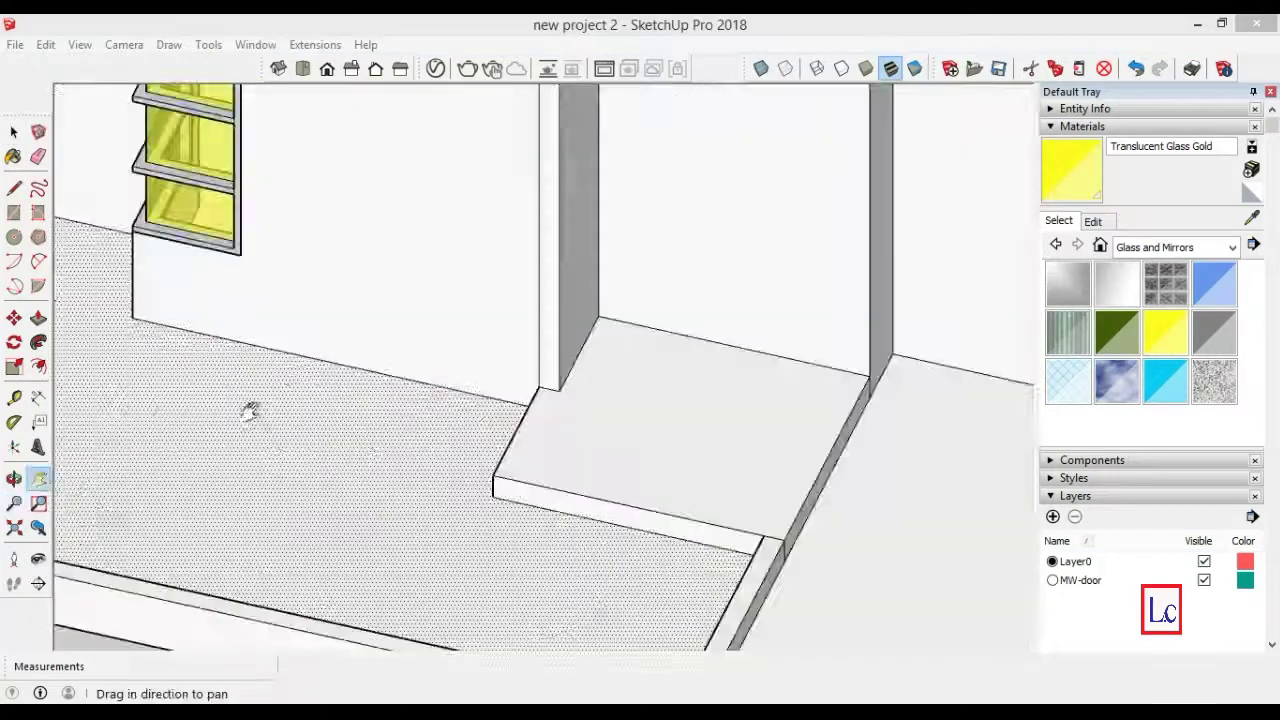
- Mark a 5 cm guide off the step's back edge and move the door onto the wall
key(t)
click(675, 332)
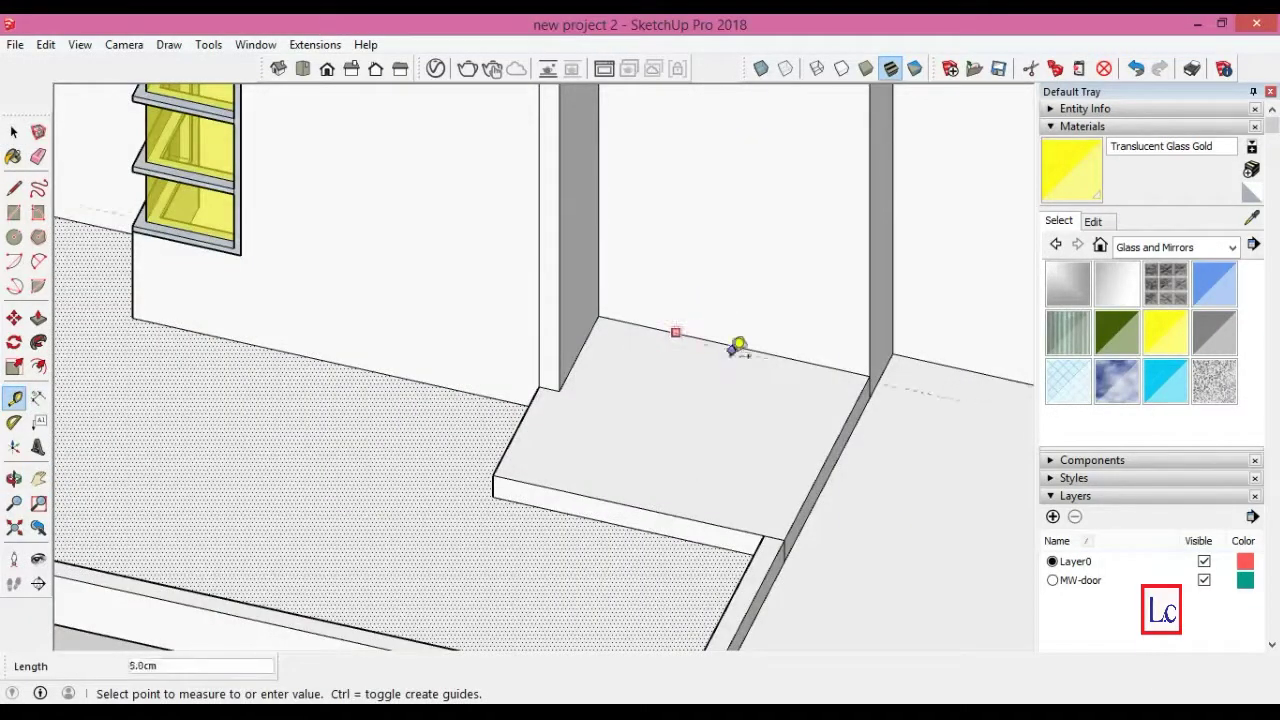
text(5)
key(Return)
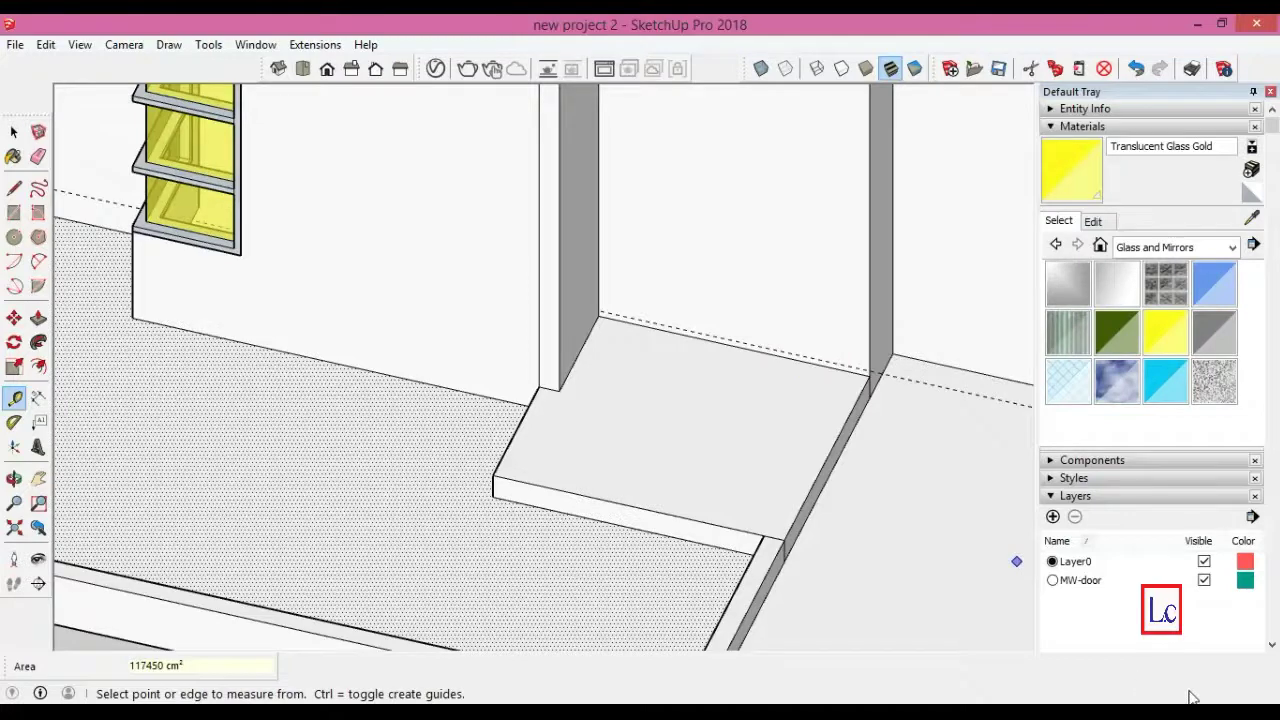
key(m)
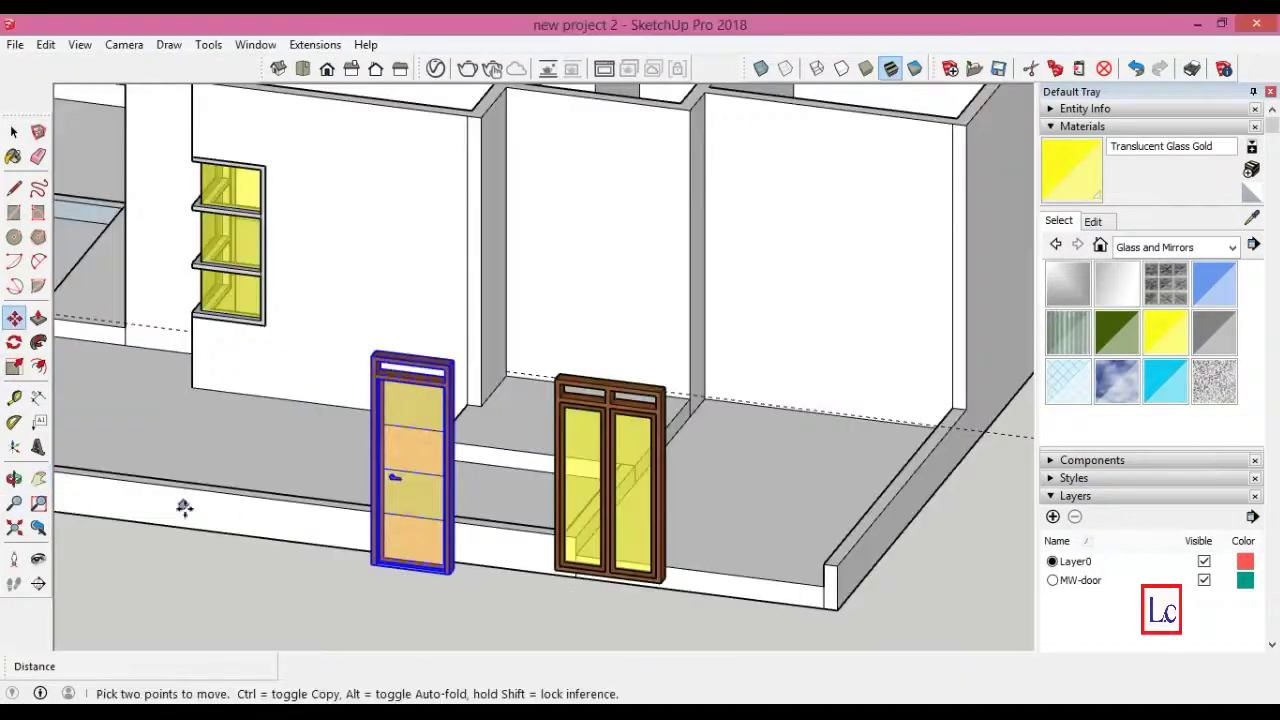
click(367, 566)
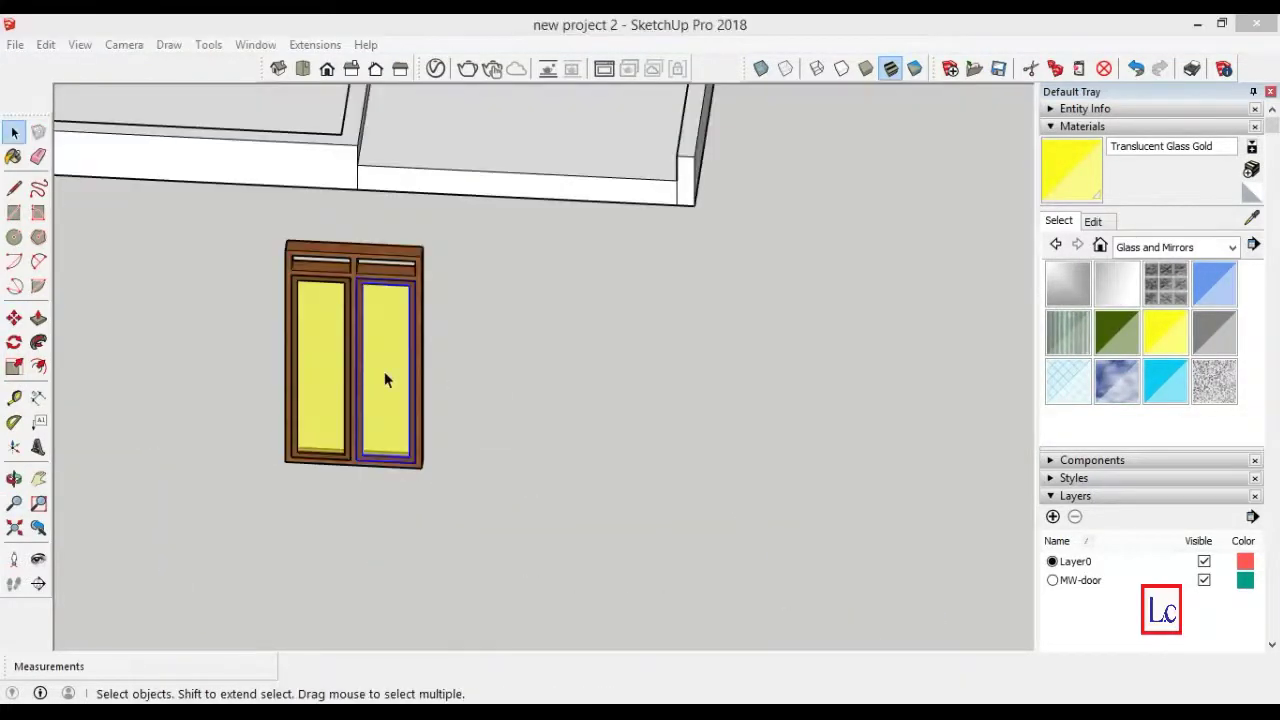
- Set the right glass pane beside the door and delete the left pane
right_click(384, 371)
click(16, 318)
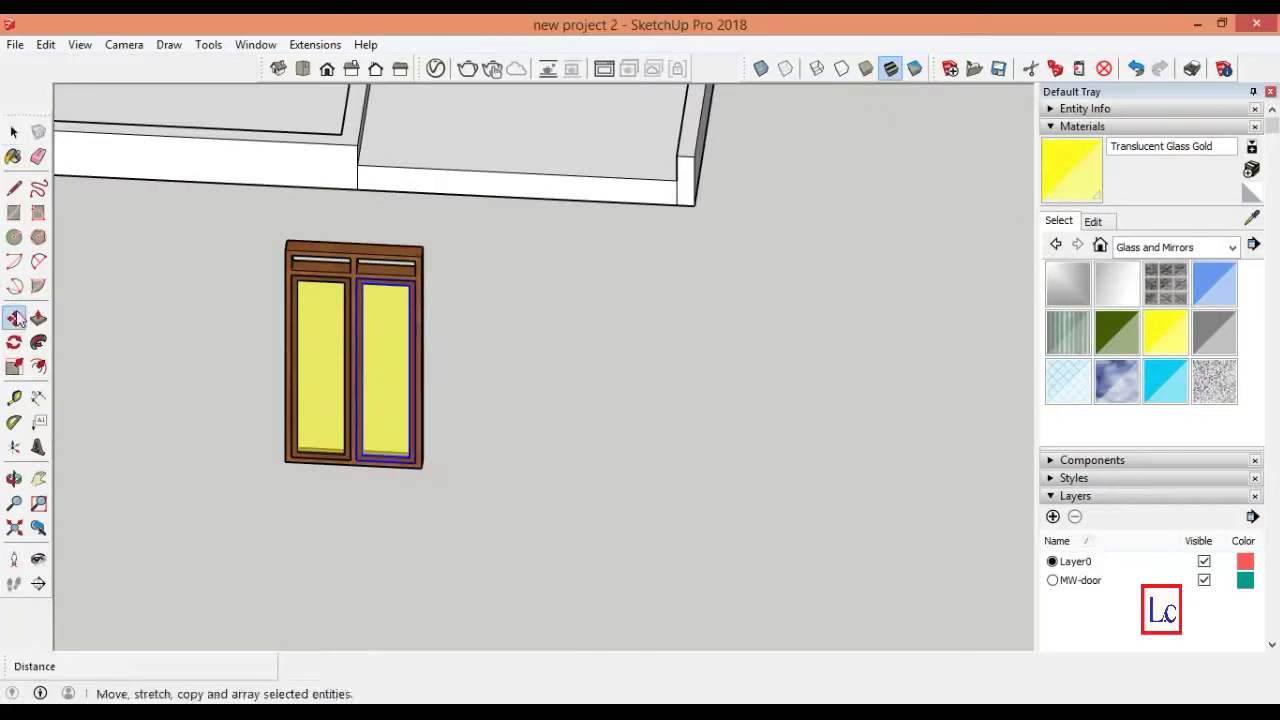
click(385, 370)
click(600, 380)
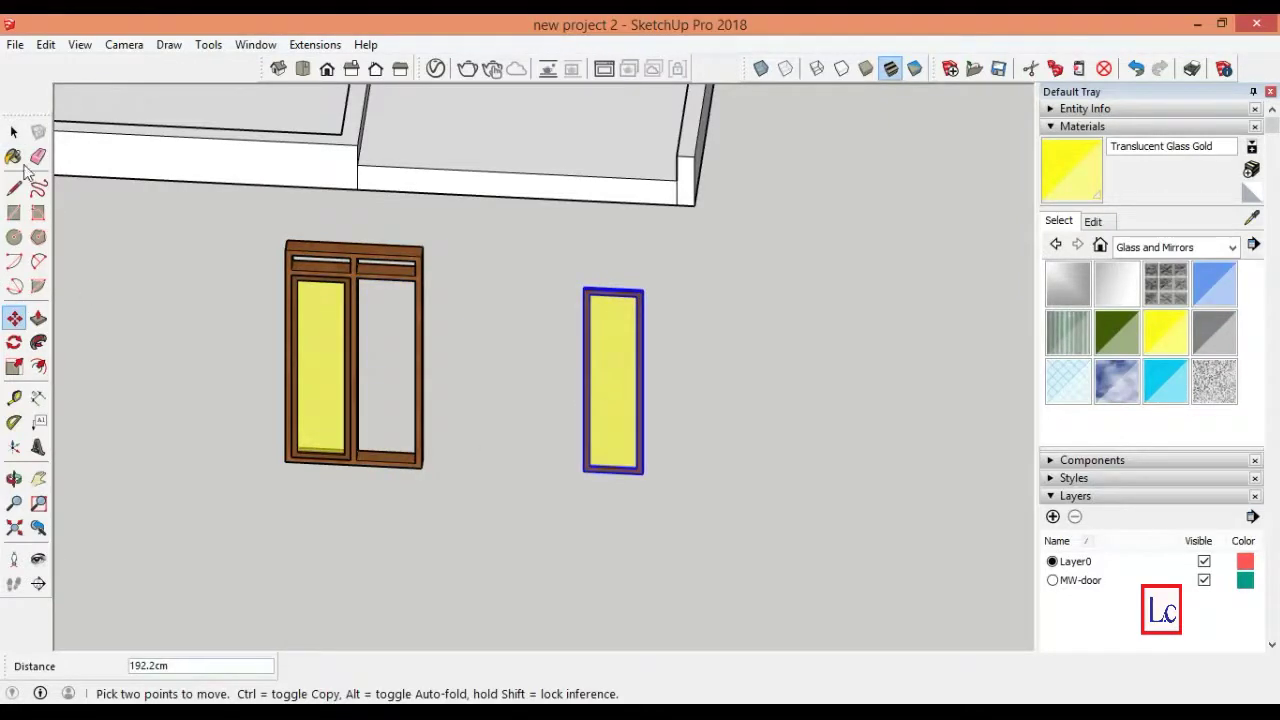
click(14, 131)
click(318, 361)
click(14, 318)
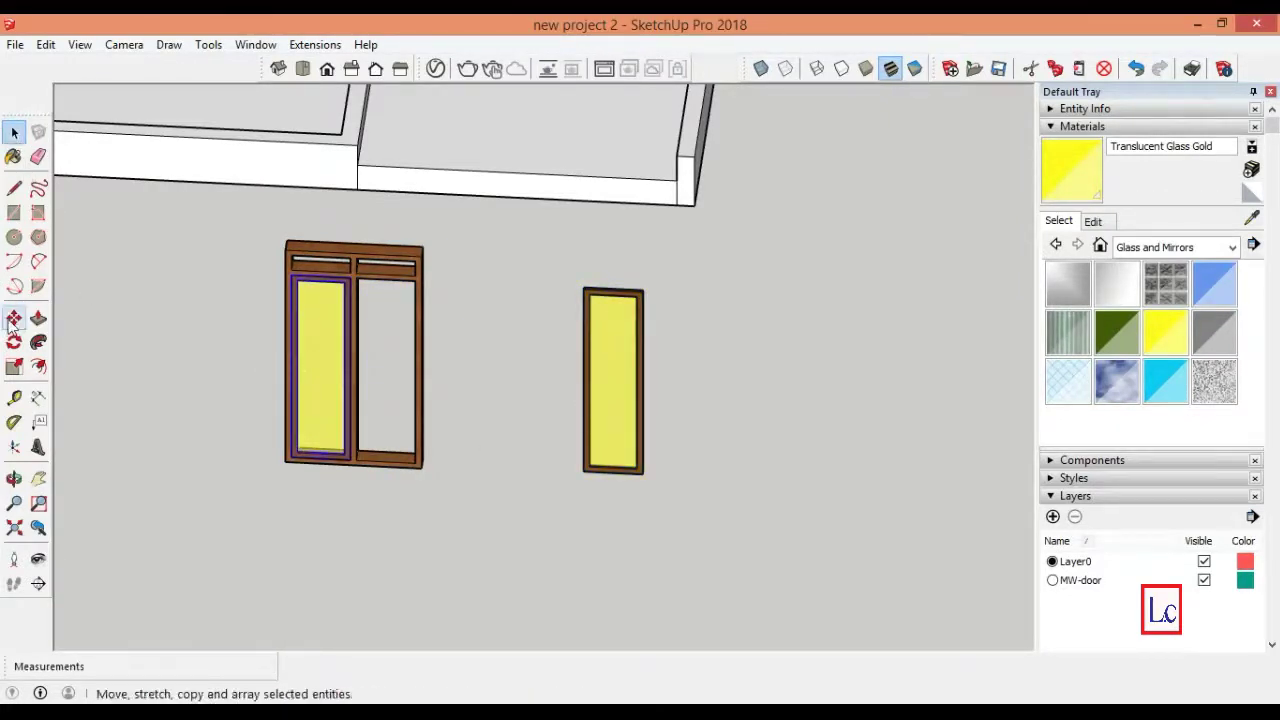
click(319, 389)
key(Delete)
scroll(545, 370, up, 3)
- Draw a line on the middle mullion, then explode the door group
key(l)
click(228, 215)
click(228, 184)
click(228, 519)
key(Escape)
key(space)
click(170, 162)
right_click(168, 160)
click(217, 288)
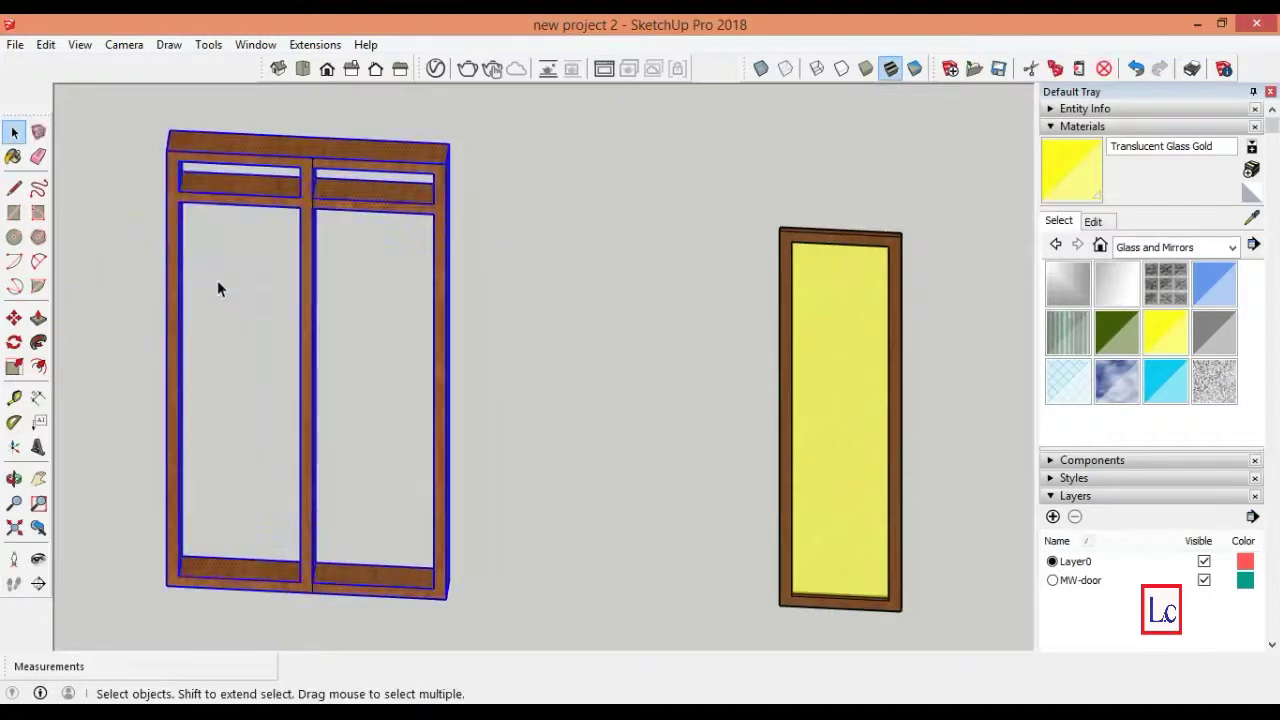
- Push/pull the right door half away and erase its leftover faces and edges
click(38, 318)
click(372, 215)
click(380, 200)
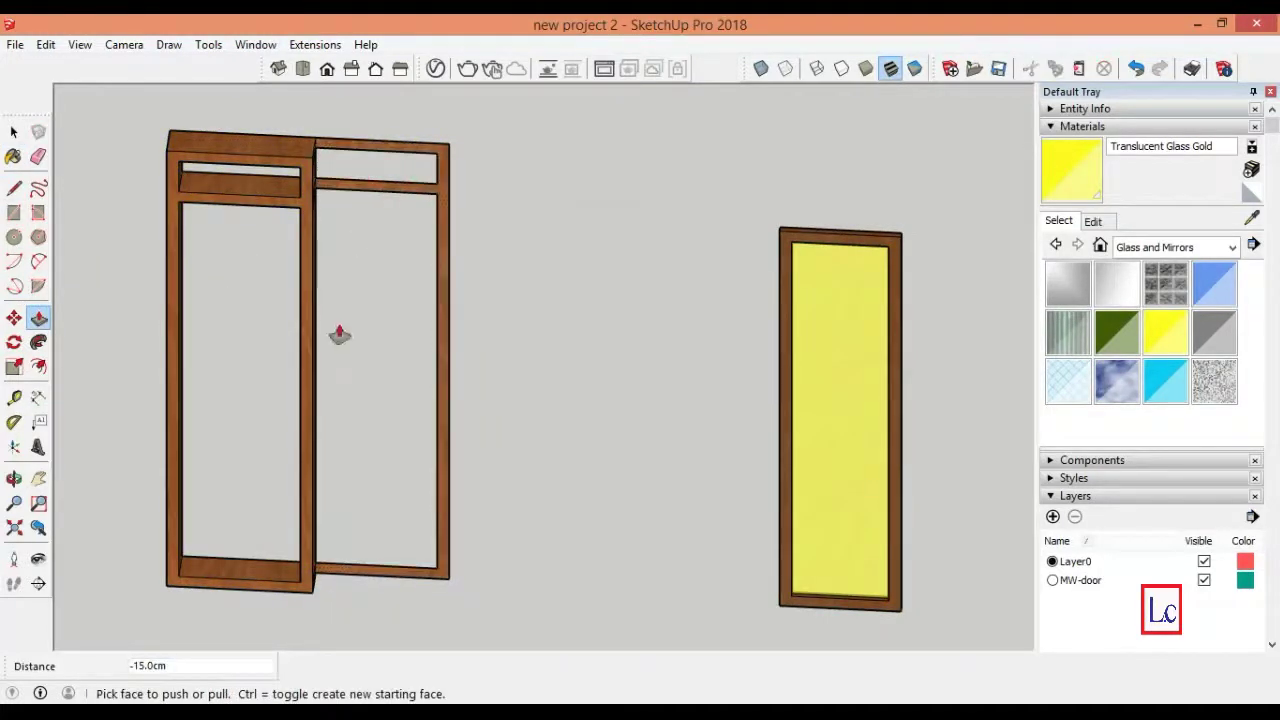
click(38, 156)
click(388, 193)
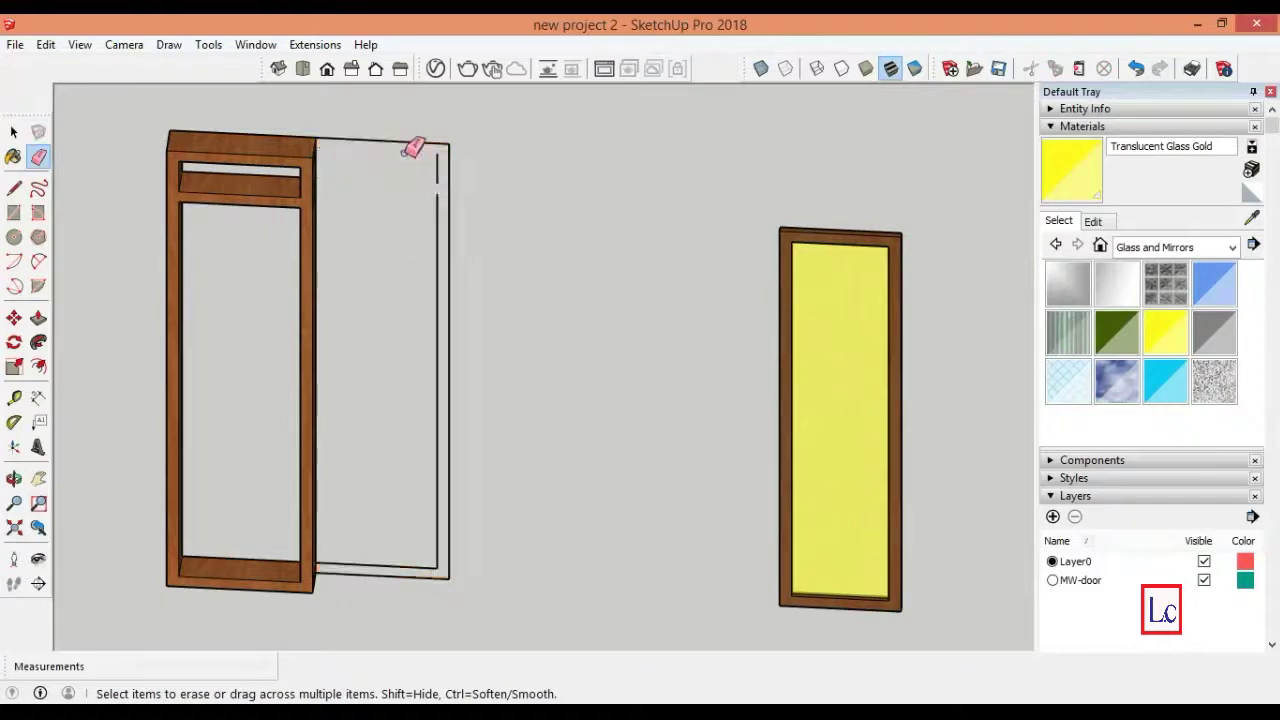
click(438, 206)
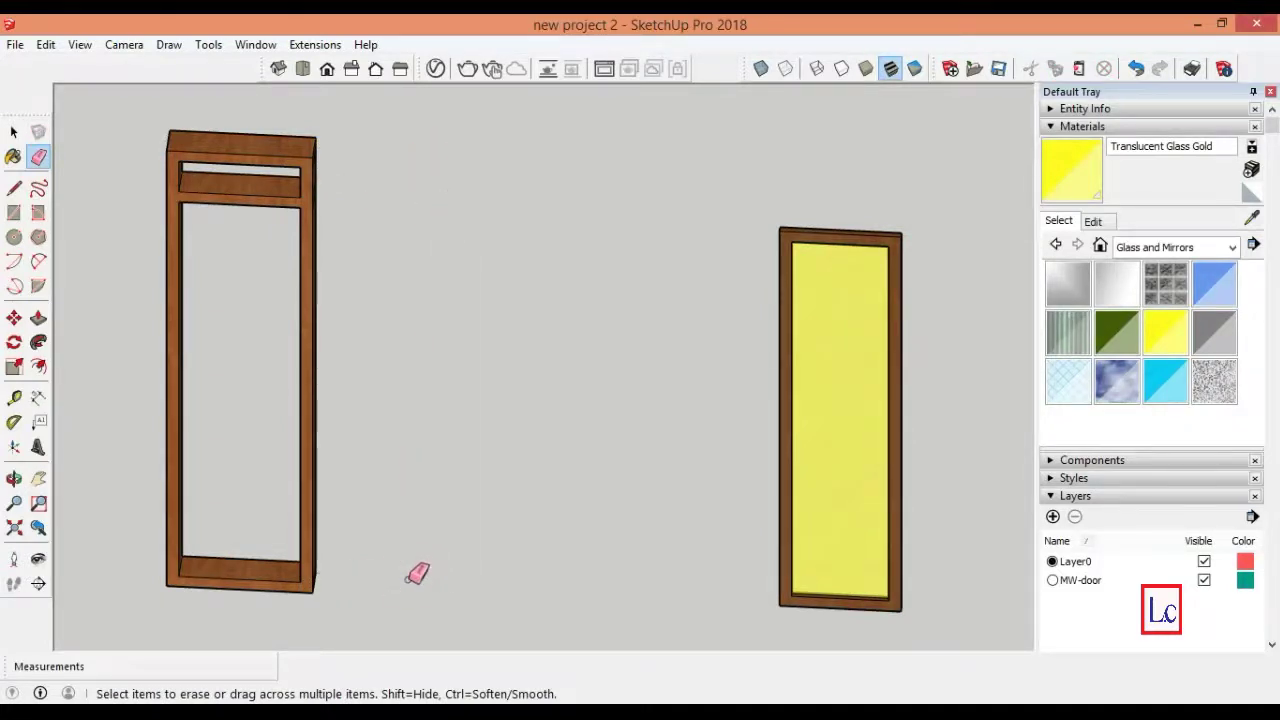
- Fit the gold glass pane into the remaining single-leaf frame
click(14, 478)
drag(323, 491, 231, 417)
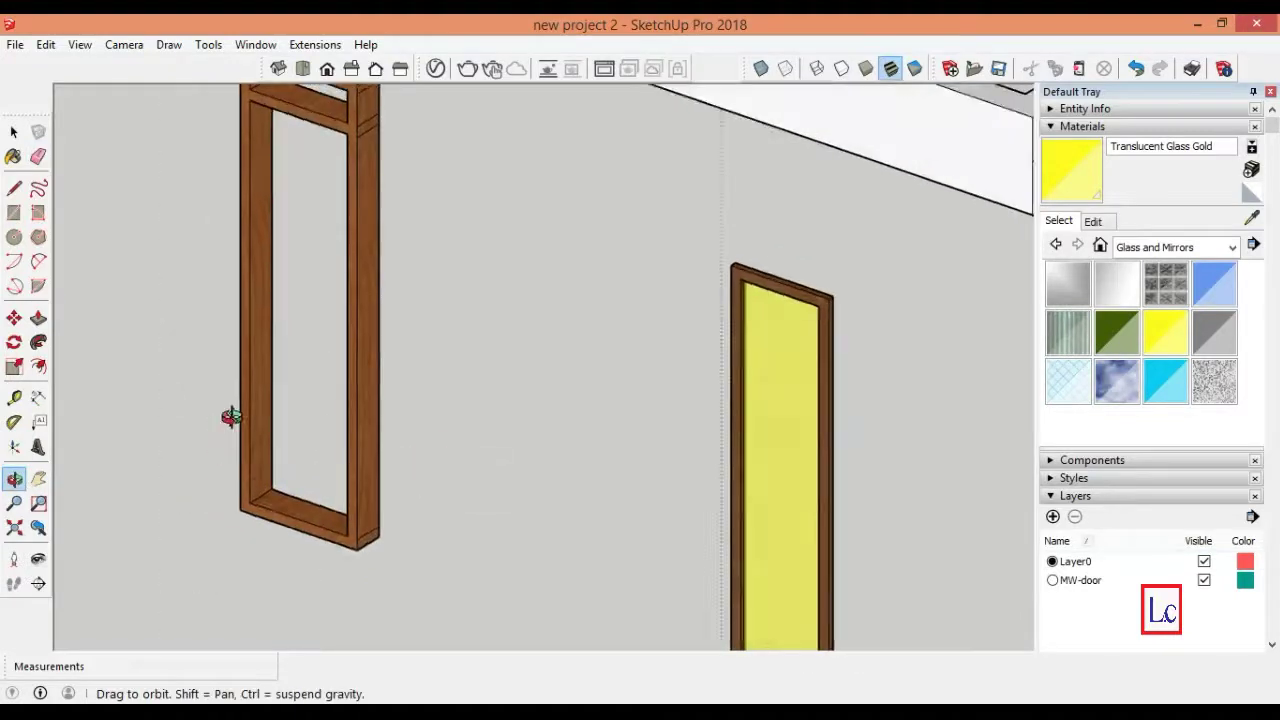
click(38, 478)
drag(240, 443, 196, 520)
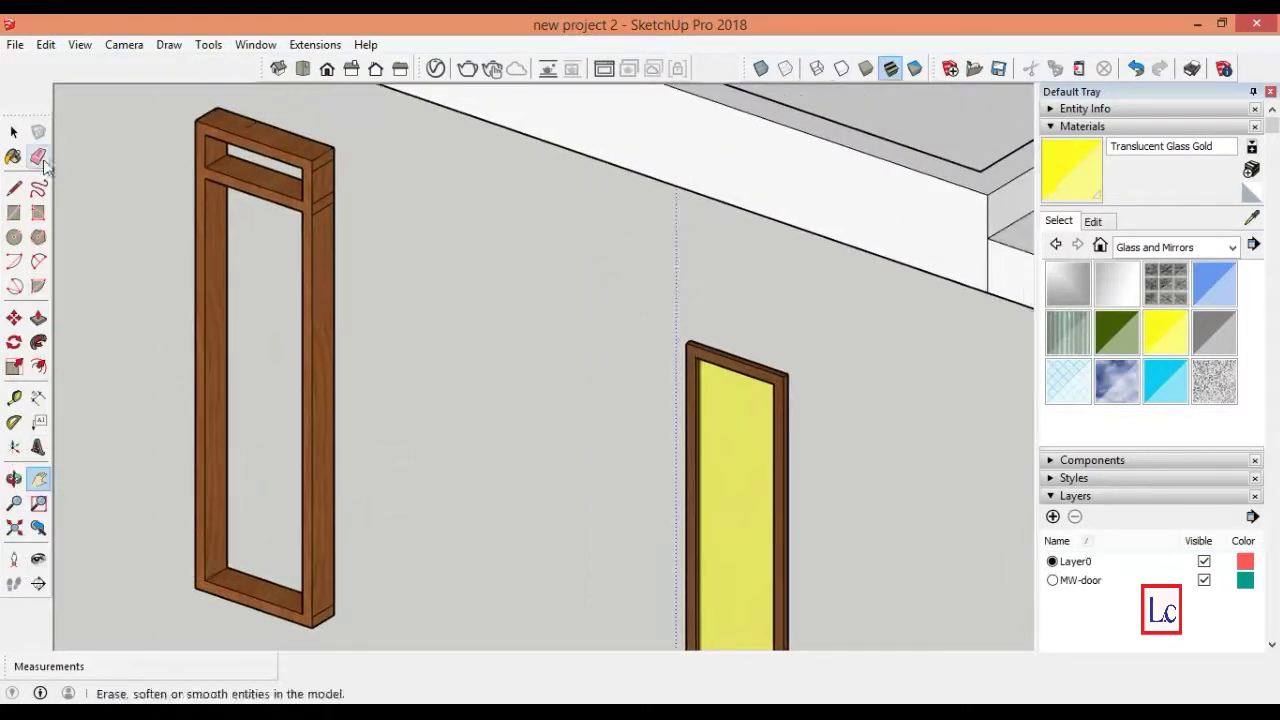
click(40, 158)
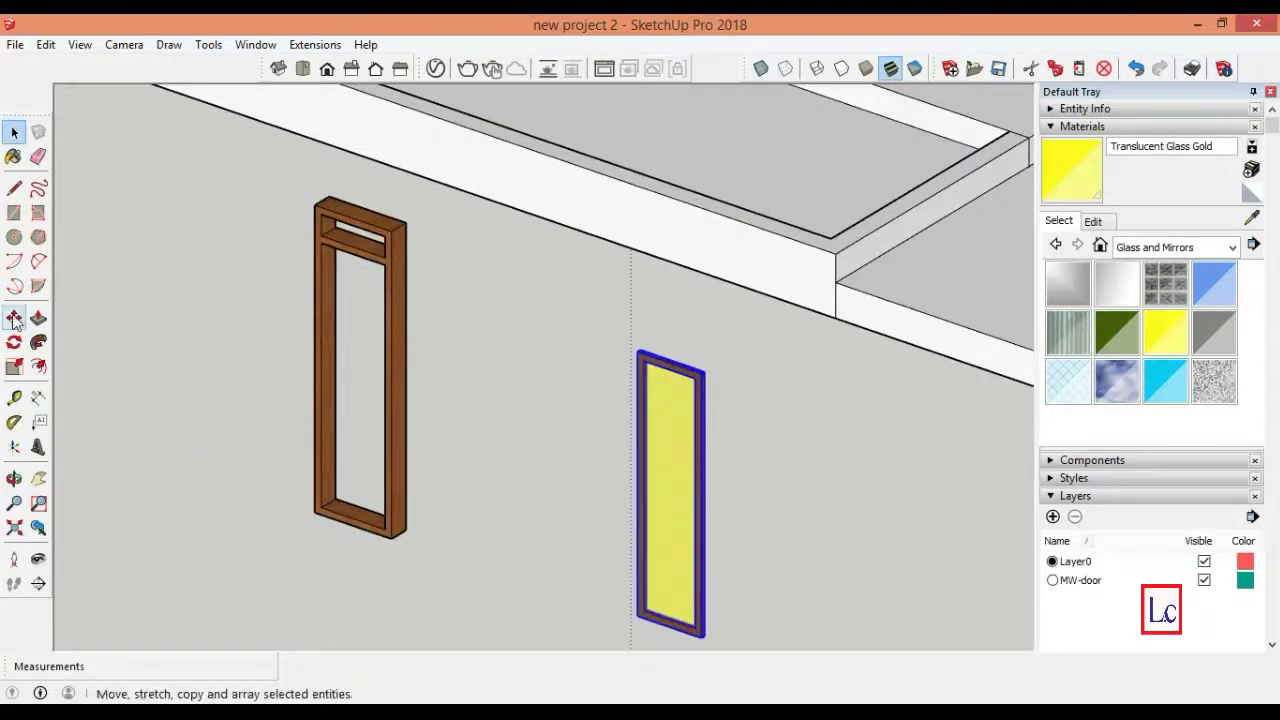
click(14, 318)
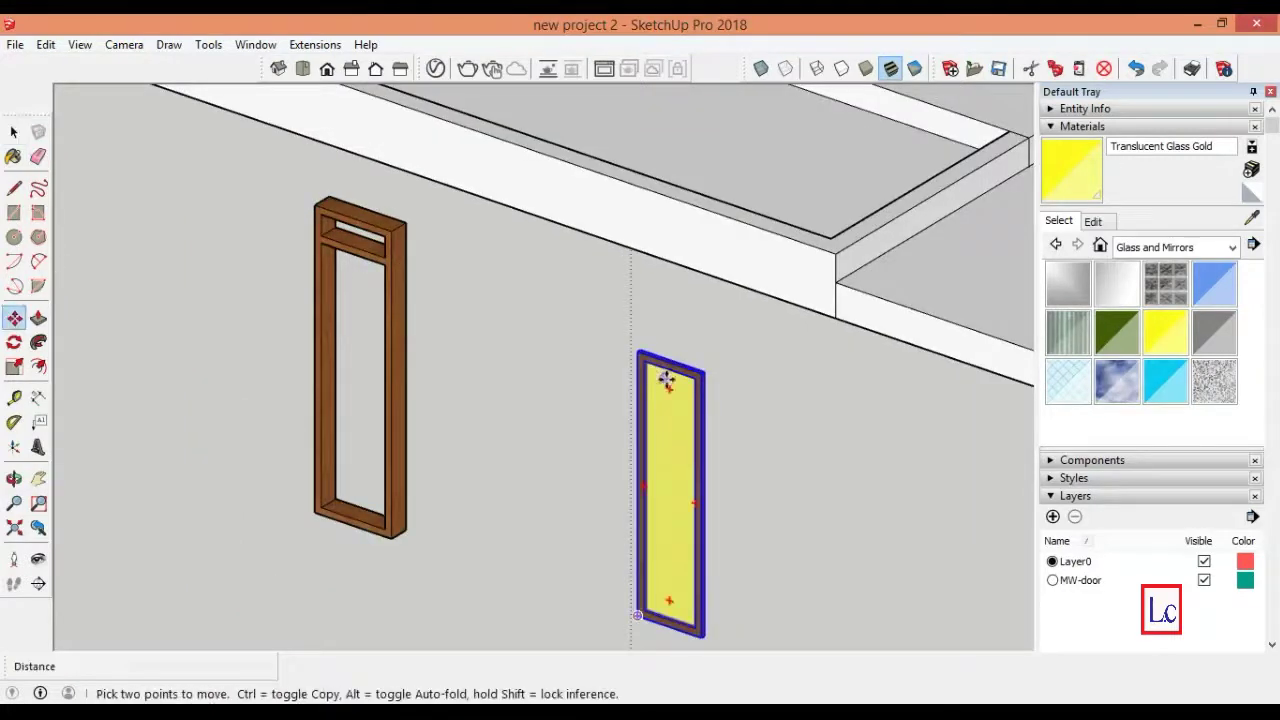
click(641, 356)
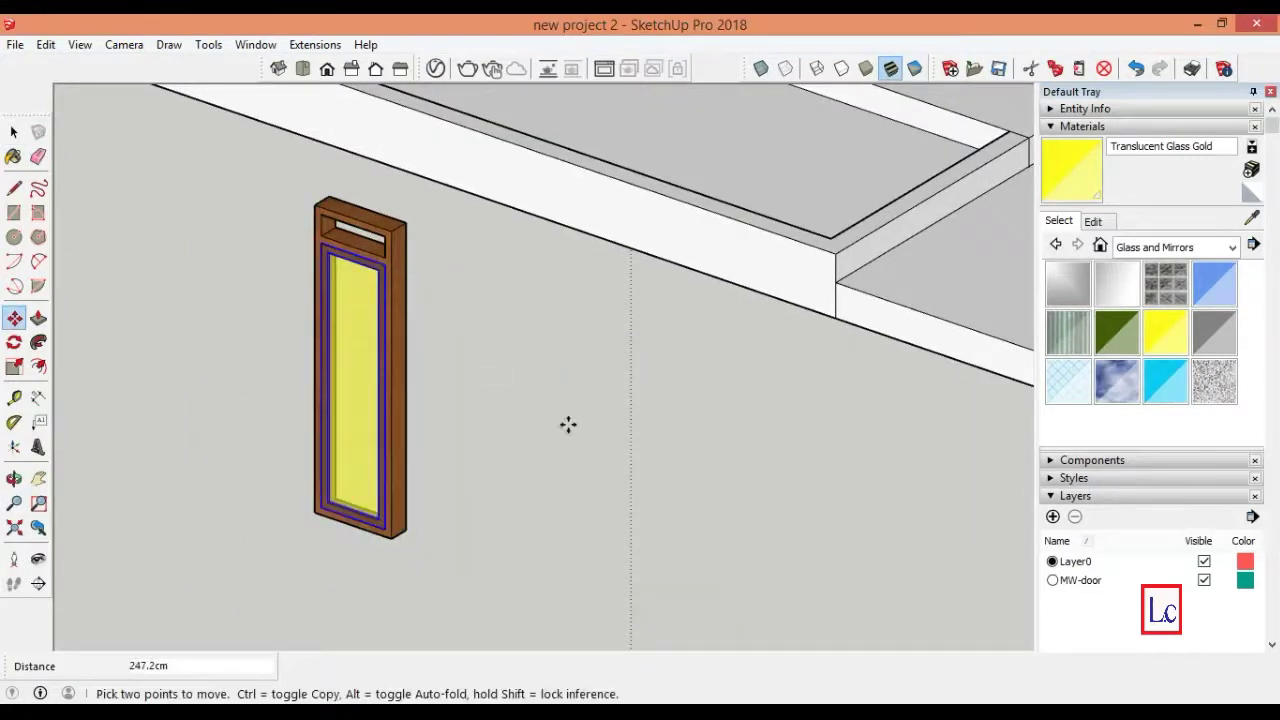
- Place a 325 cm guide up the wall and a 15 cm guide from the corner
click(14, 131)
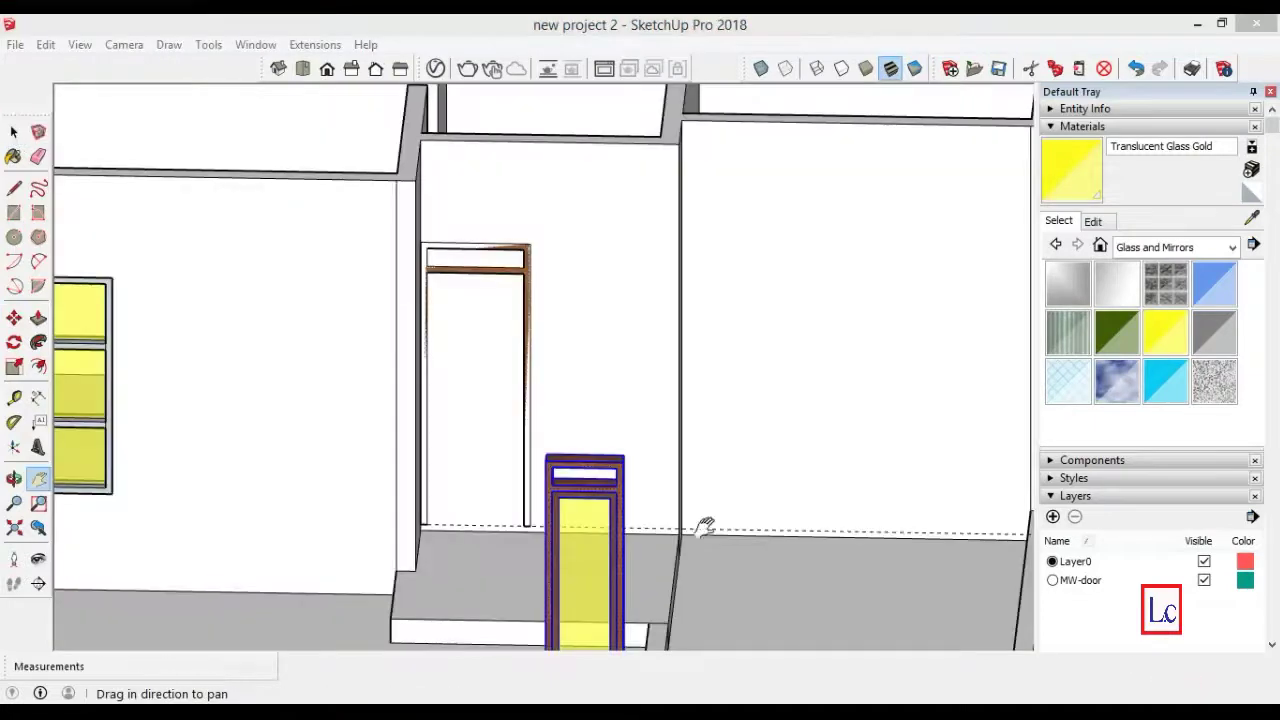
click(17, 400)
click(667, 528)
click(531, 244)
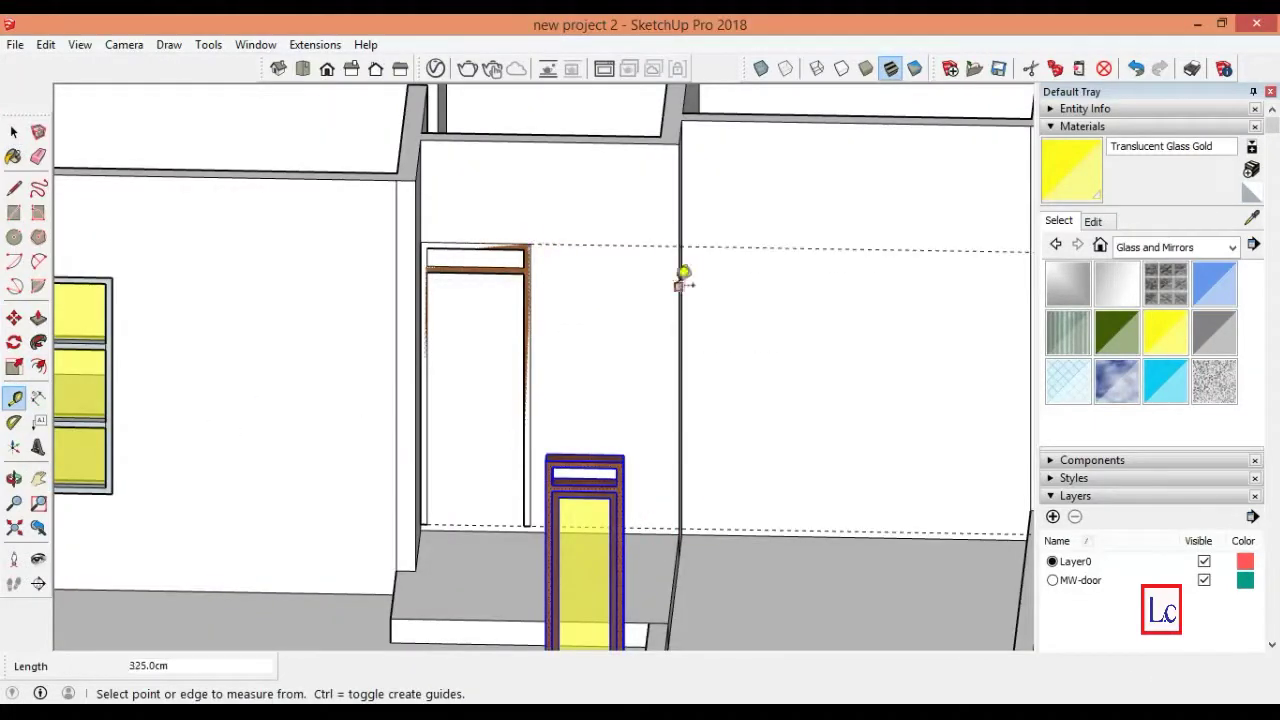
click(679, 309)
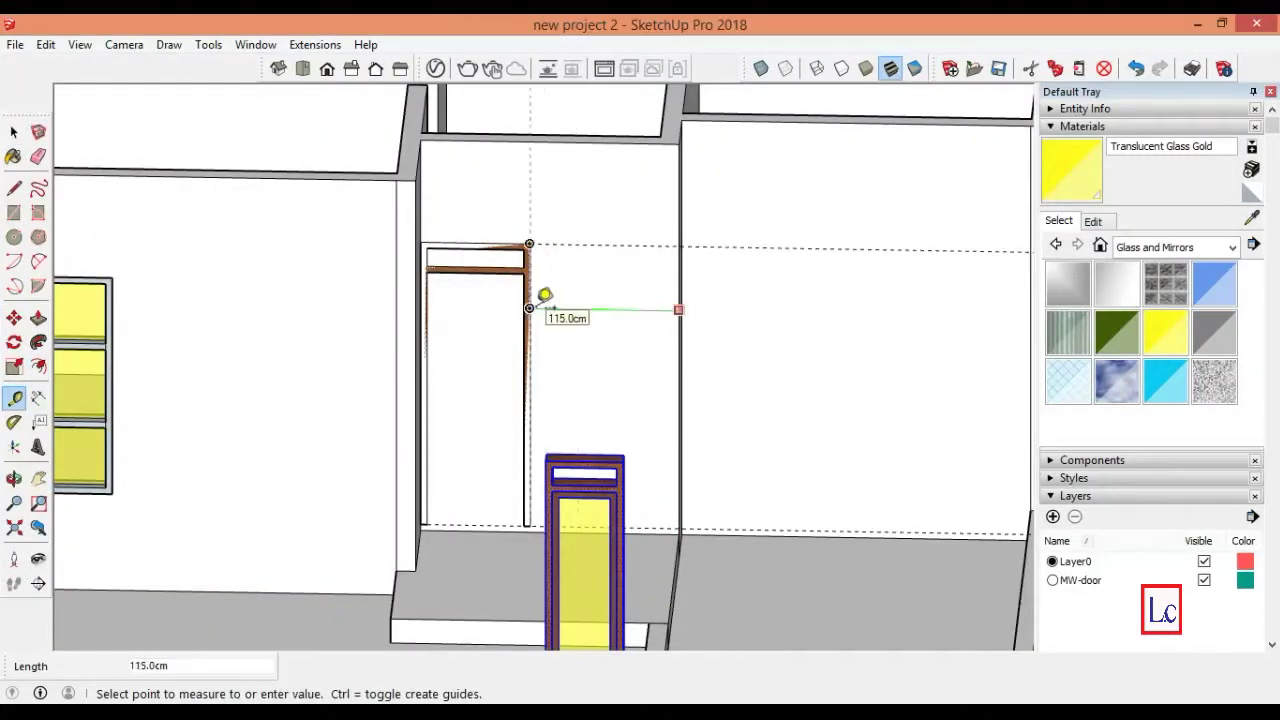
text(5)
key(Return)
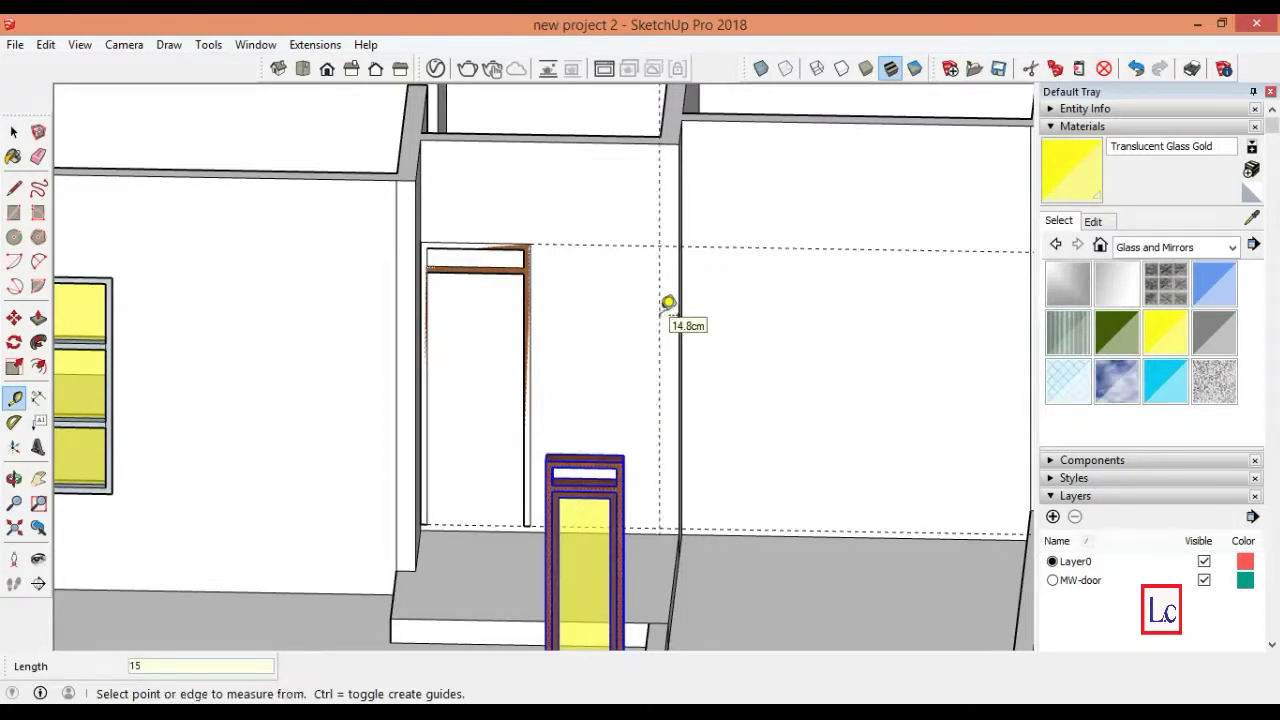
- Redo the vertical guide with a 50 cm offset and move the window beside the doorway
key(ctrl+z)
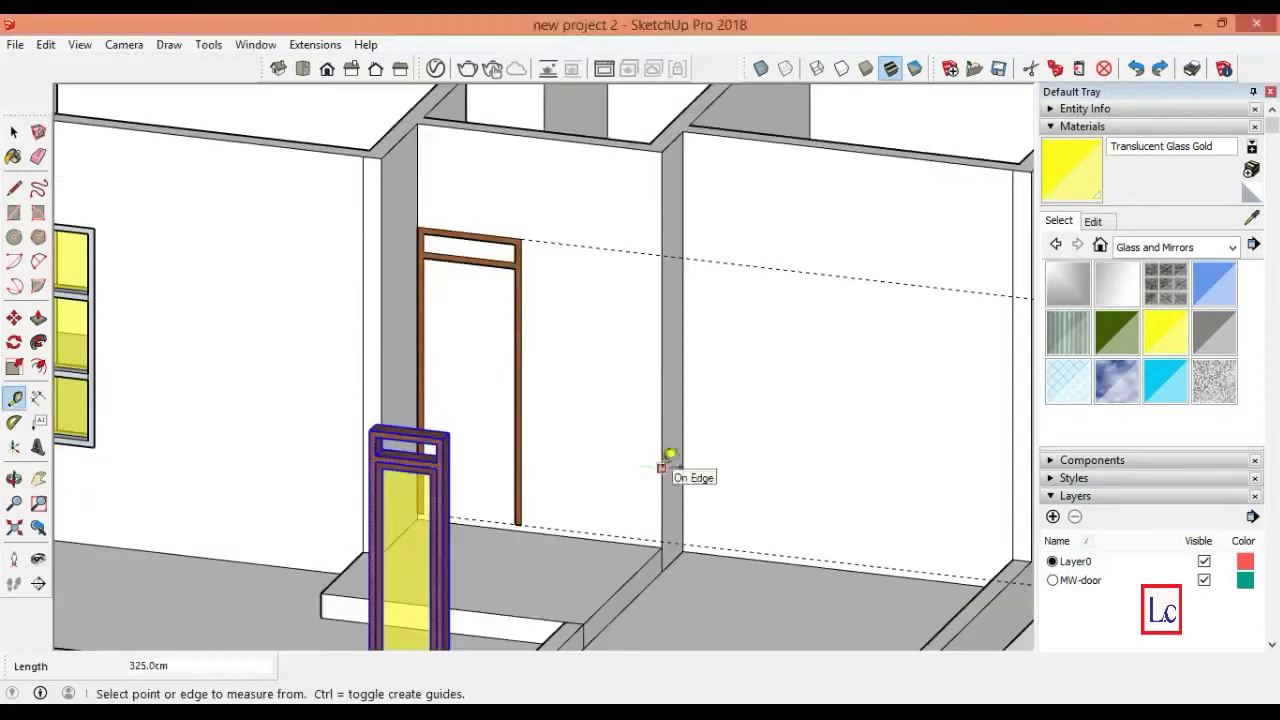
click(664, 451)
click(643, 459)
click(643, 459)
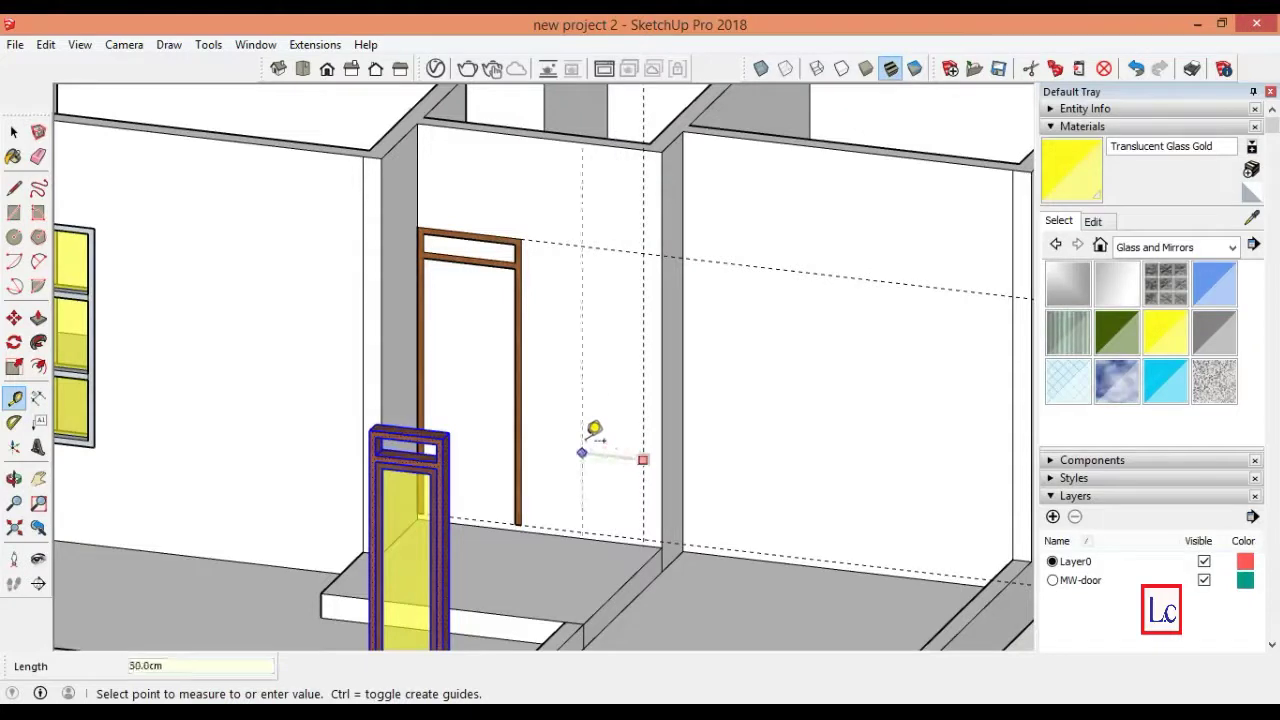
text(0)
key(Return)
click(14, 317)
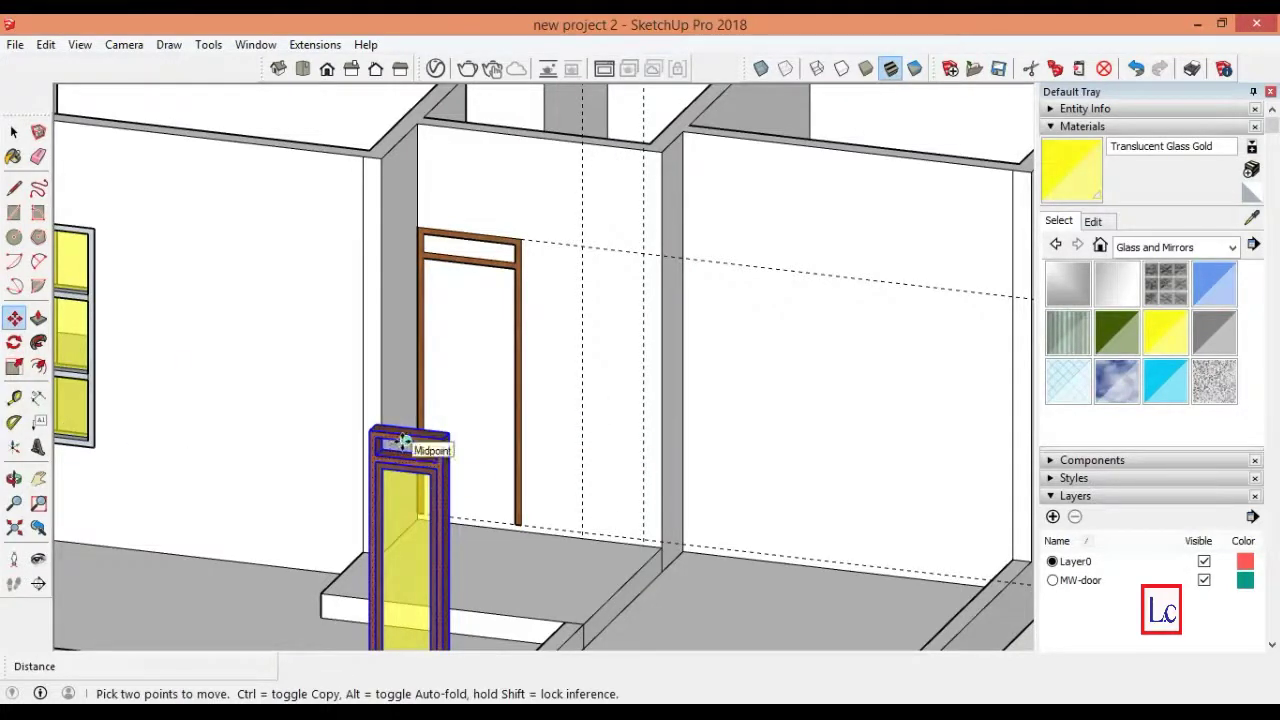
click(403, 441)
click(589, 336)
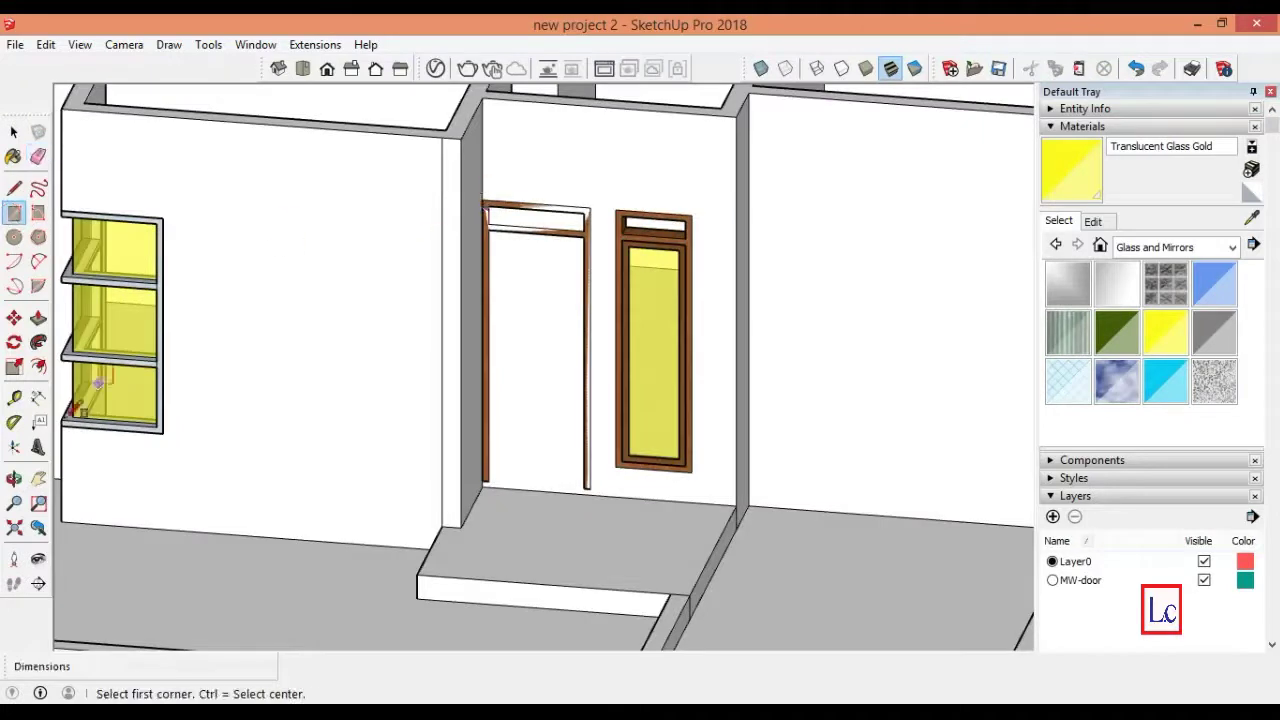
- Draw a face over the door opening and push it in, recessing the transom 15 cm
scroll(62, 392, up, 2)
click(38, 478)
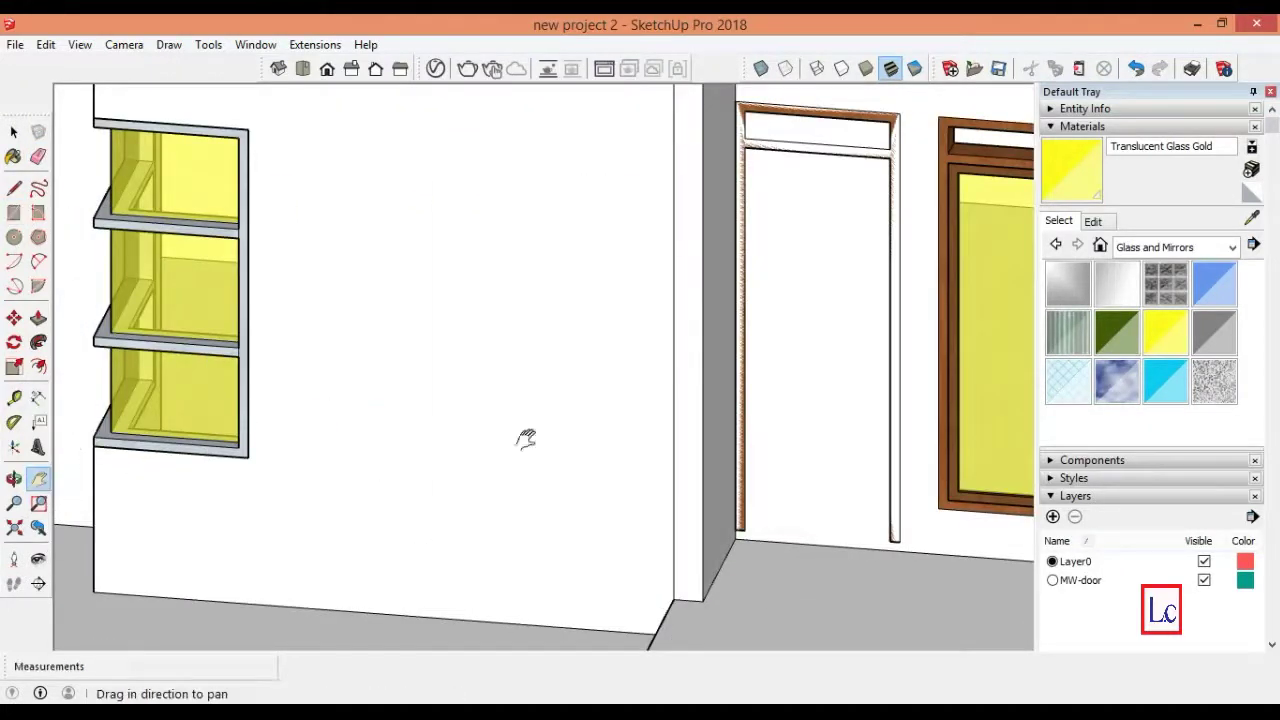
drag(653, 408, 449, 463)
click(14, 213)
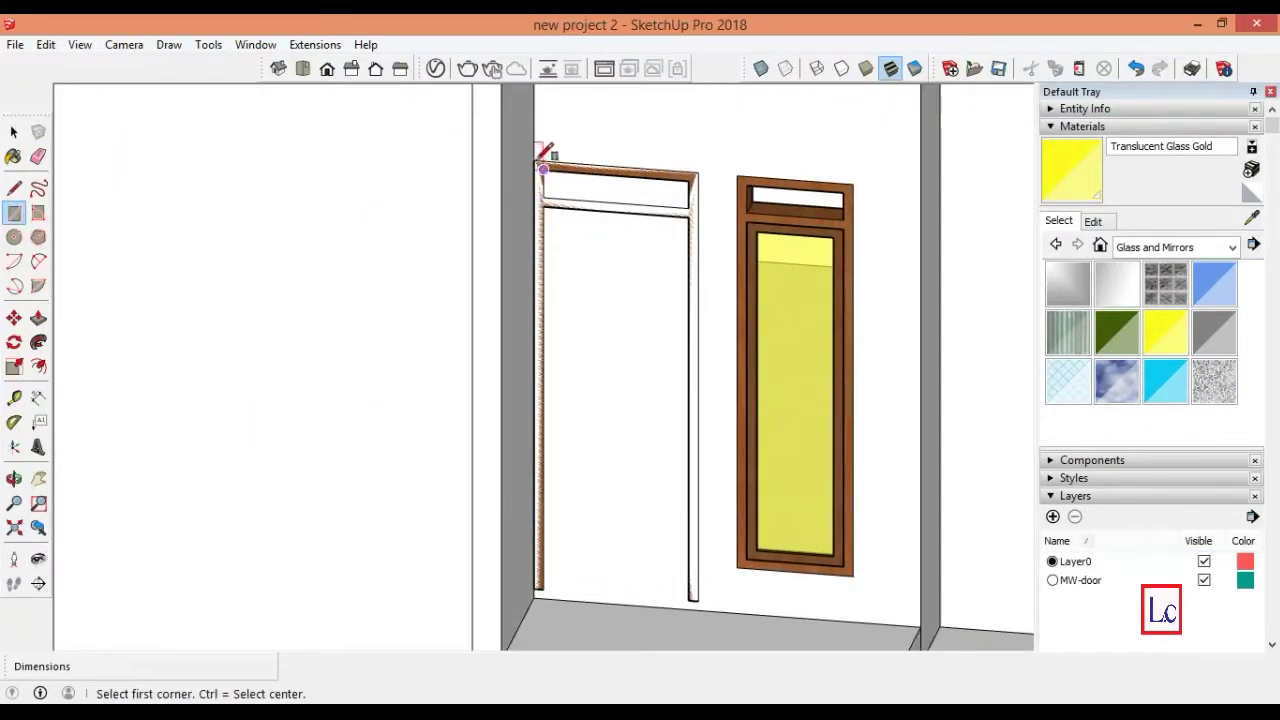
click(697, 172)
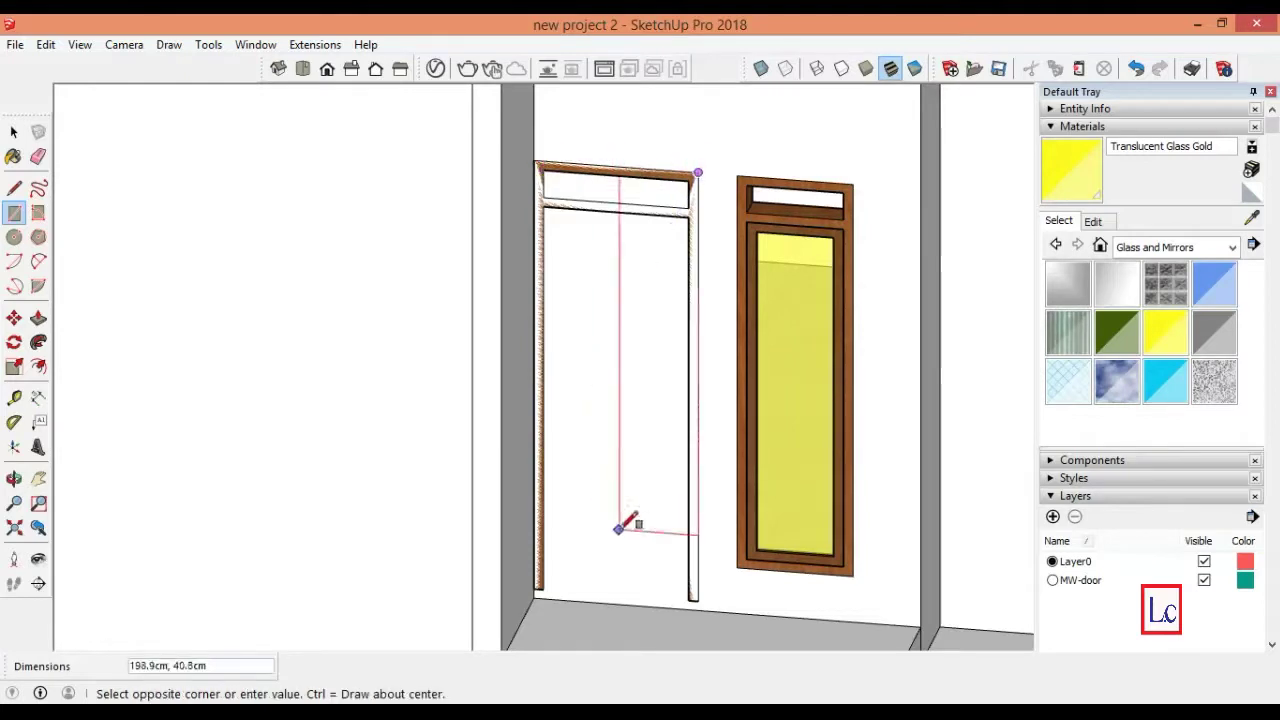
click(537, 588)
key(p)
drag(605, 425, 624, 398)
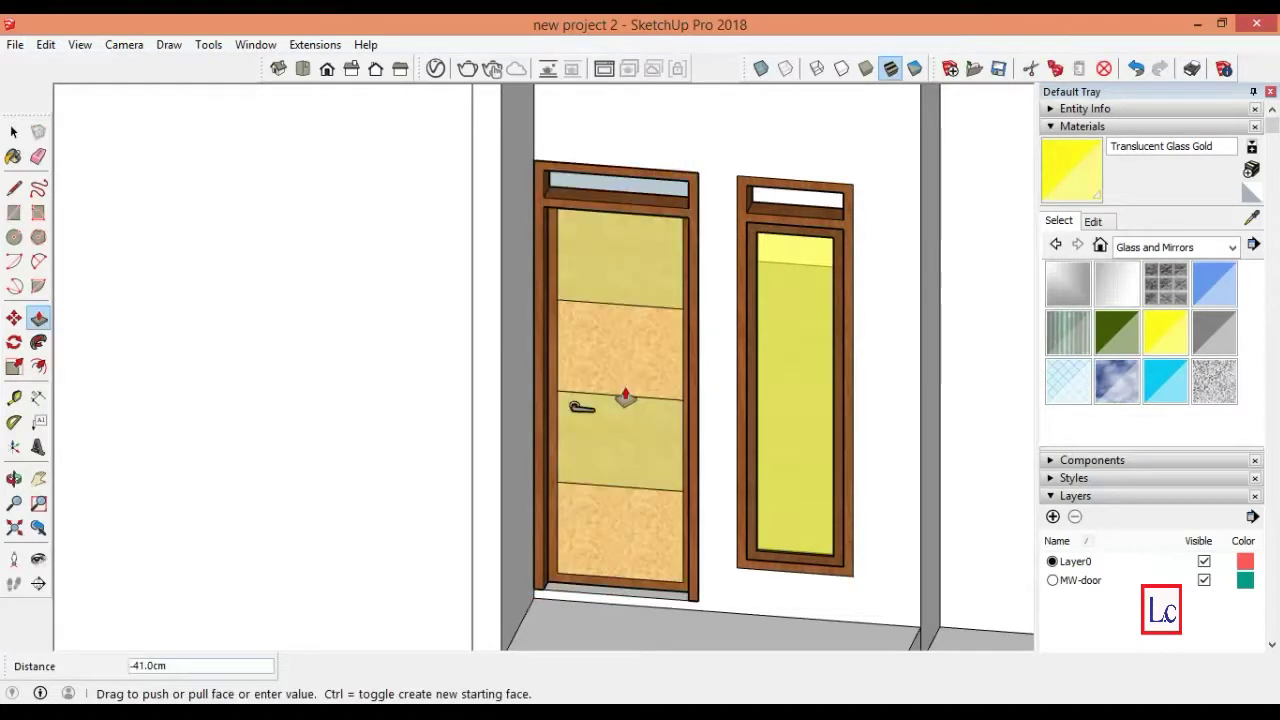
key(Return)
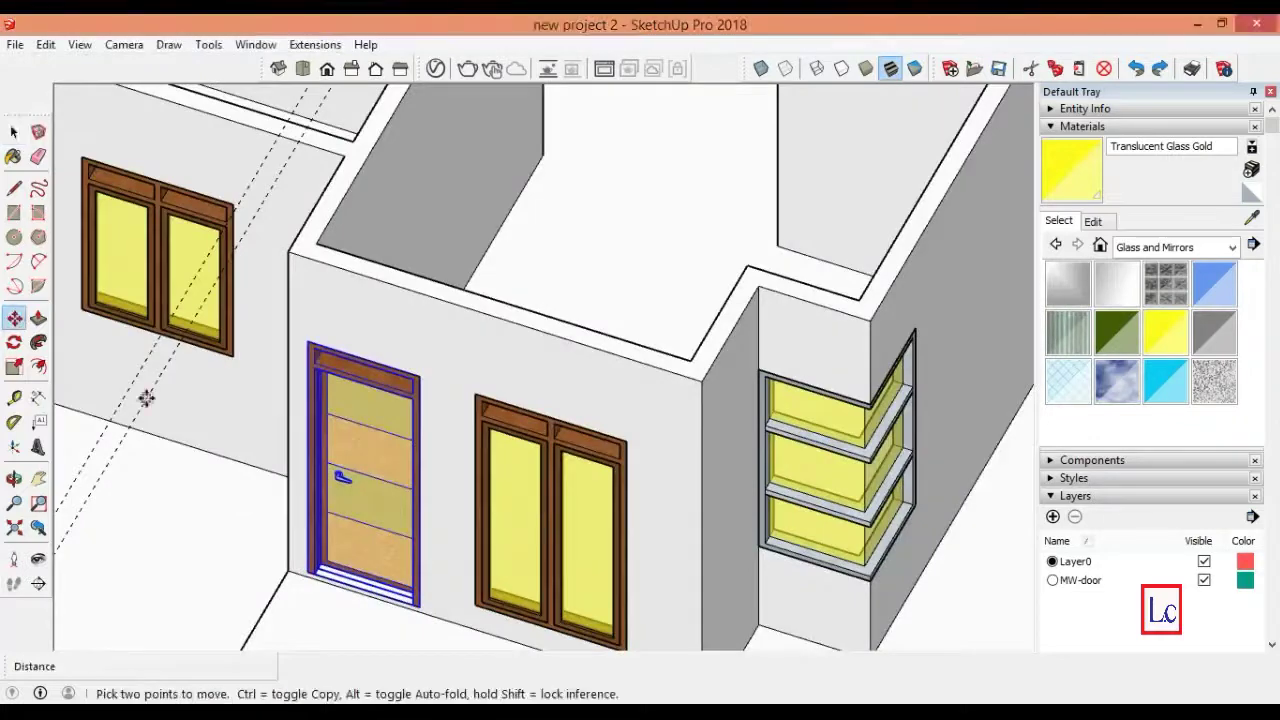
- Move the door onto the interior wall and copy it to the left
ctrl+click(307, 573)
key(Escape)
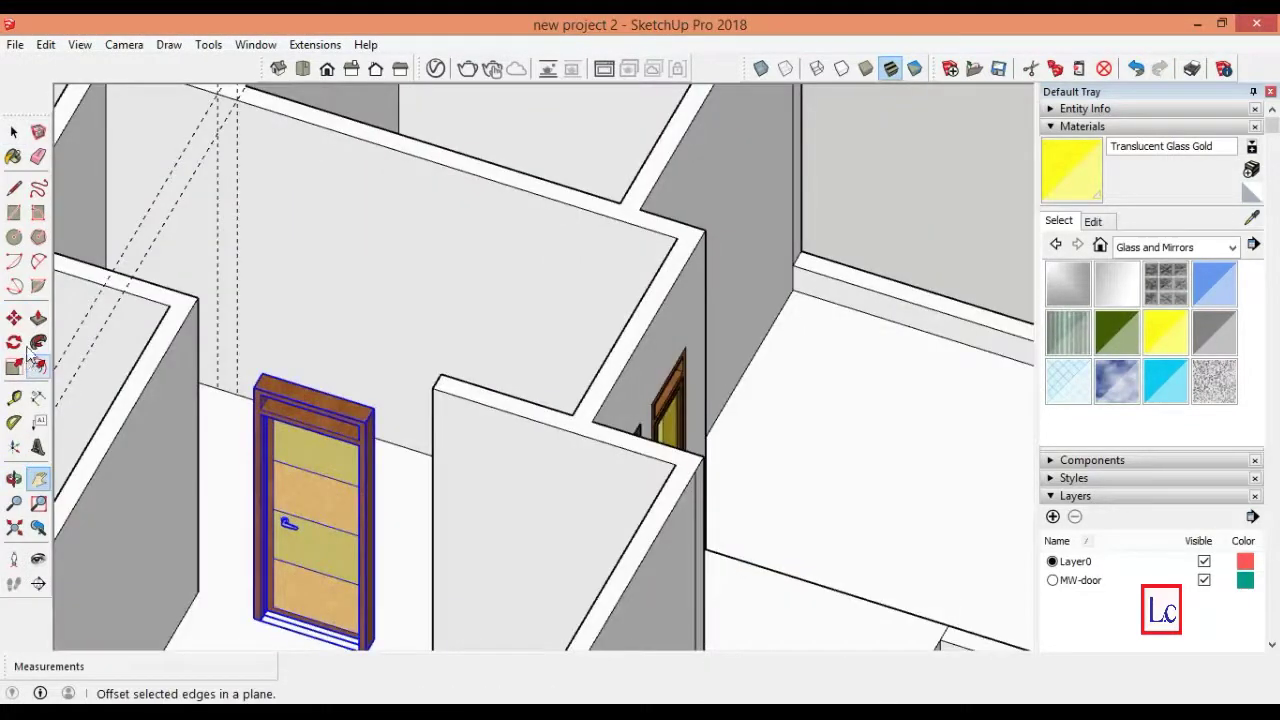
click(14, 318)
click(253, 617)
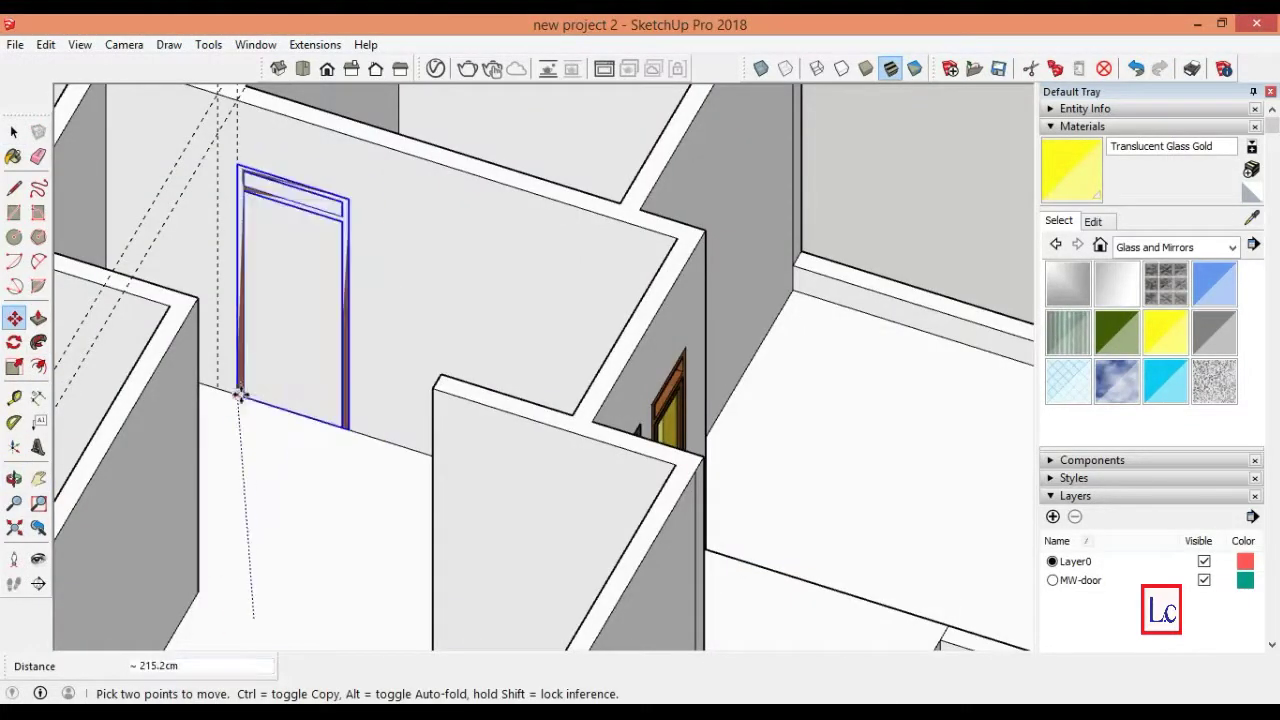
click(239, 392)
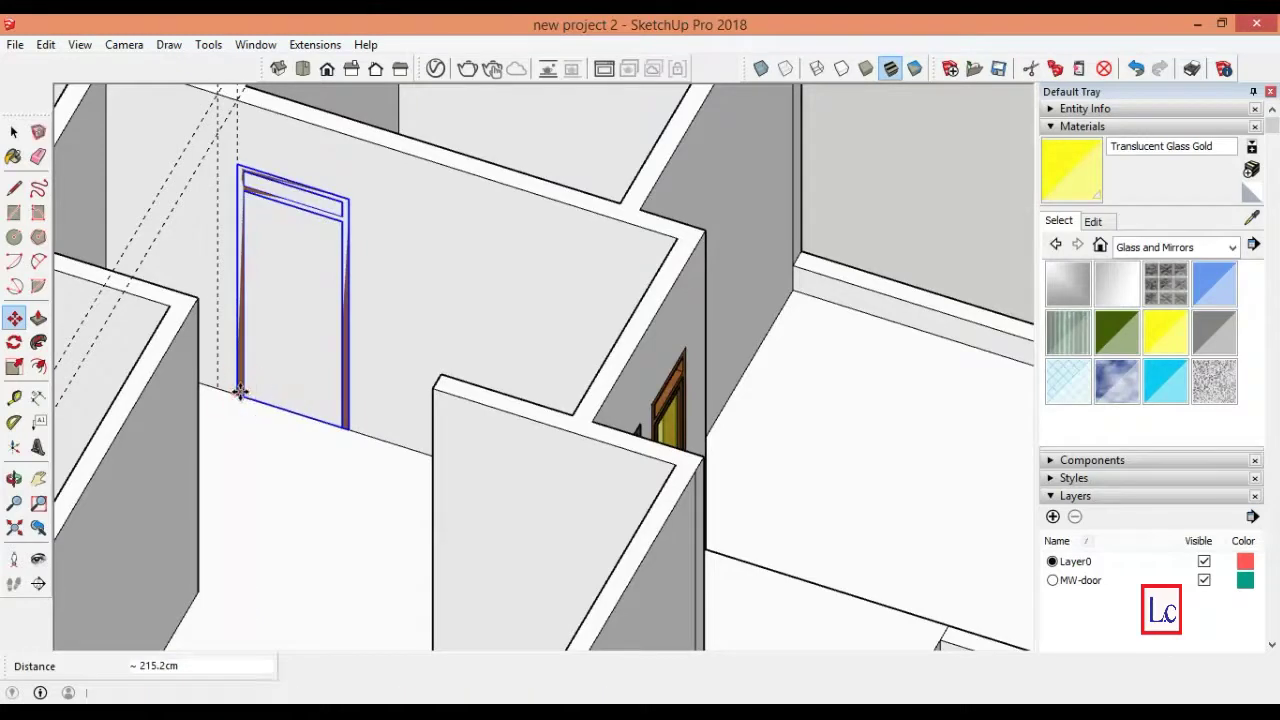
ctrl+click(352, 430)
click(214, 384)
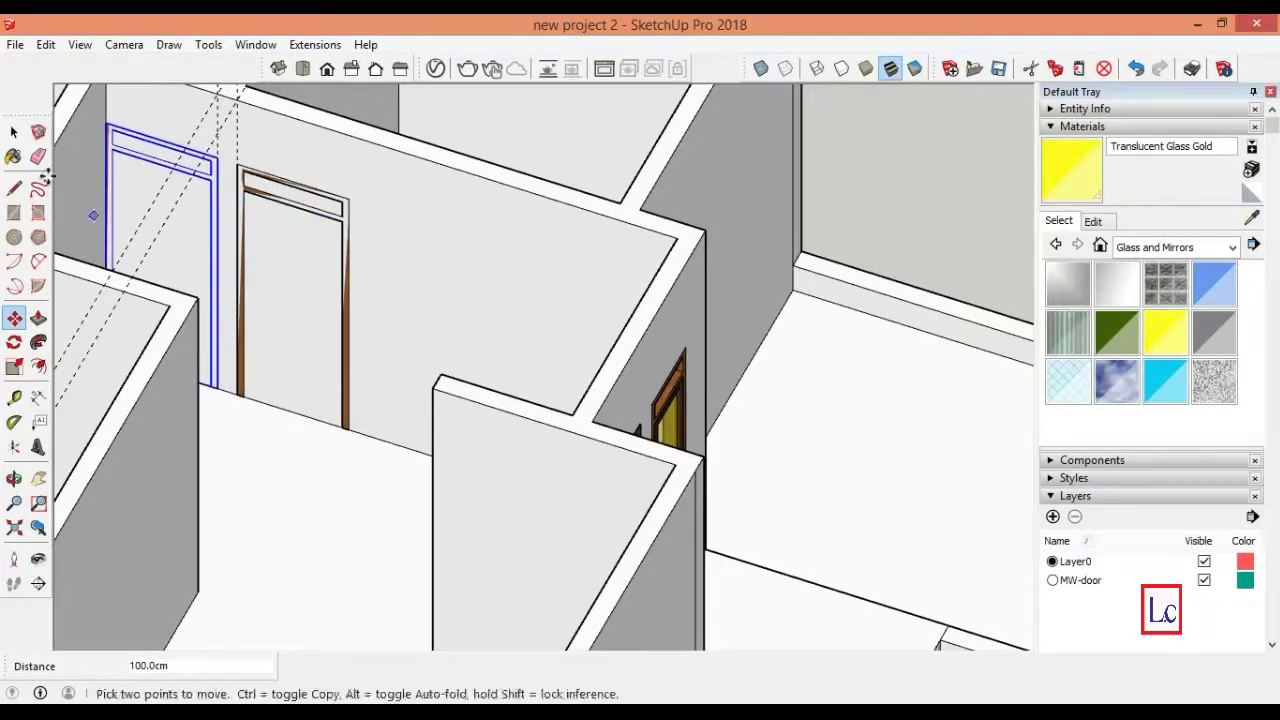
- Draw 235 by 85 cm rectangles over both door faces
key(r)
click(240, 164)
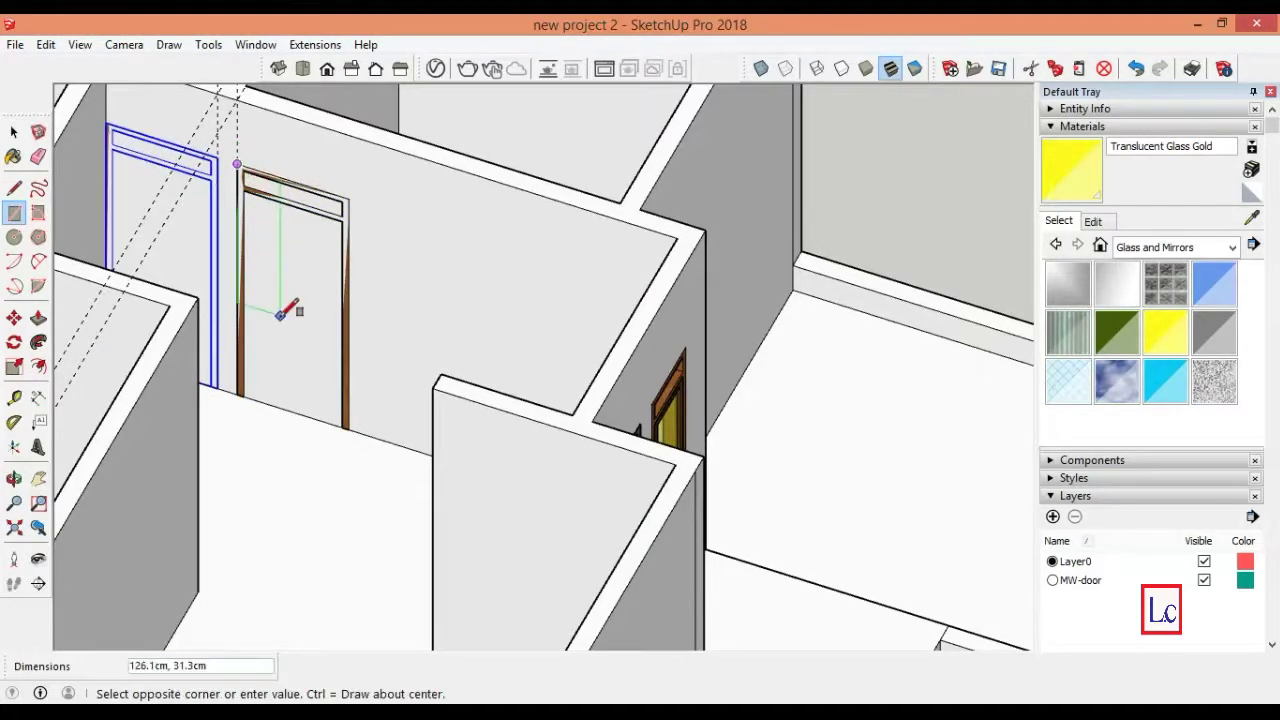
click(348, 430)
click(106, 123)
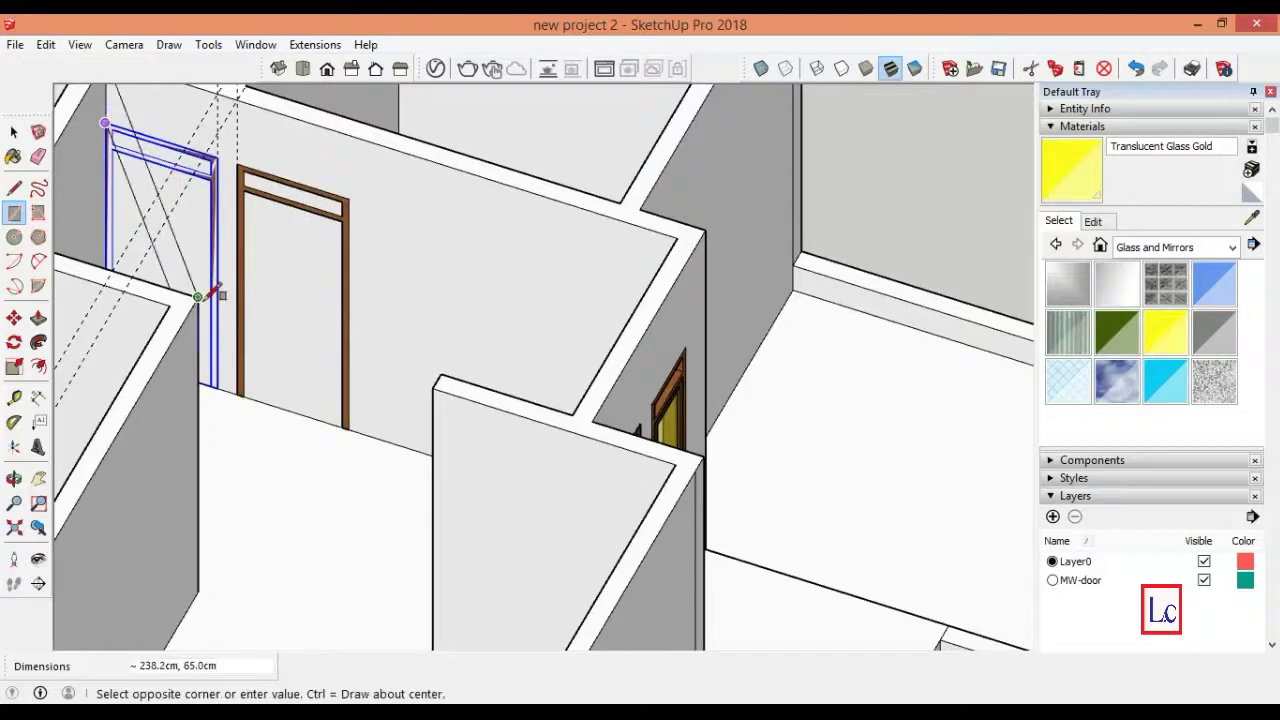
click(217, 385)
- Push both door faces 15 cm into the wall
click(38, 318)
click(283, 343)
click(371, 129)
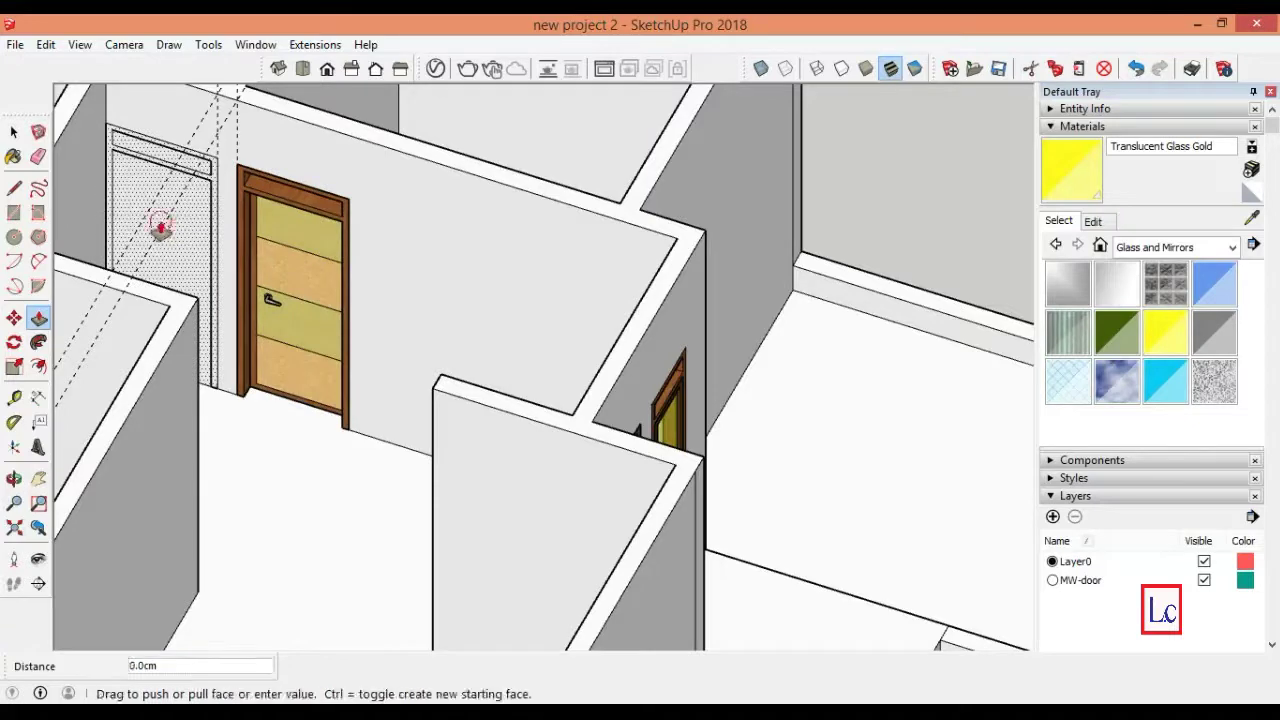
click(160, 250)
click(294, 114)
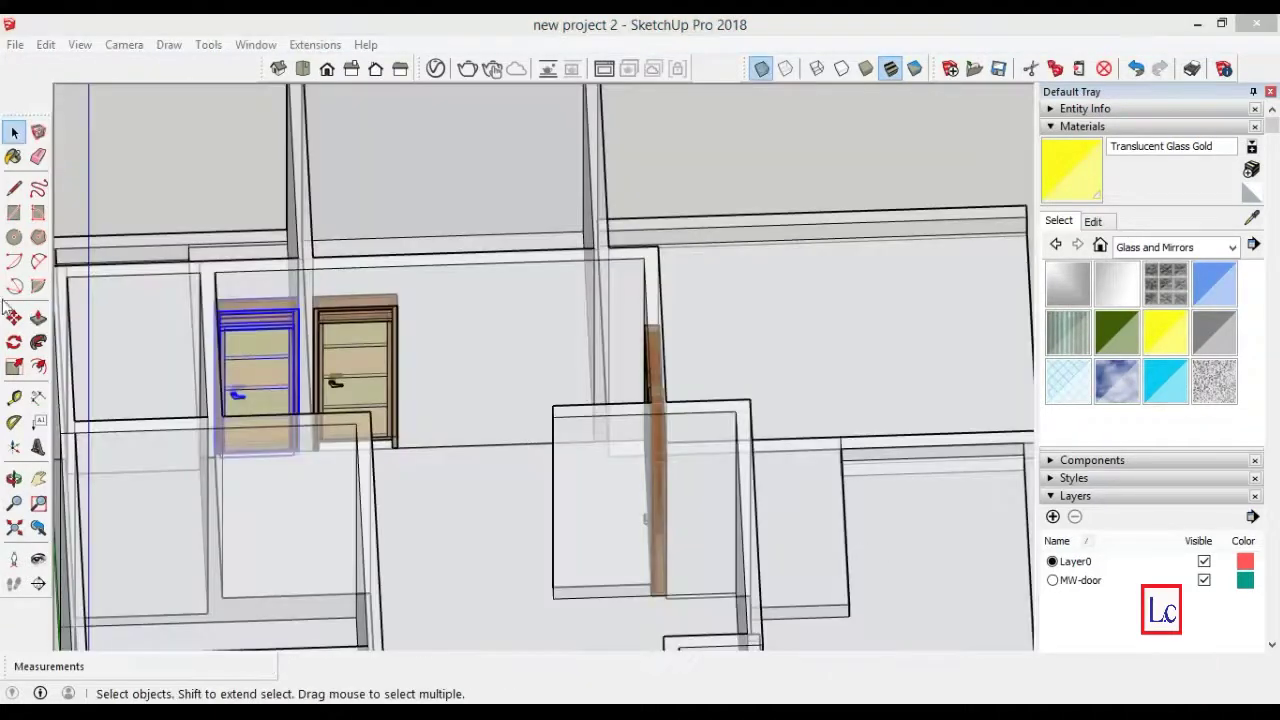
click(14, 318)
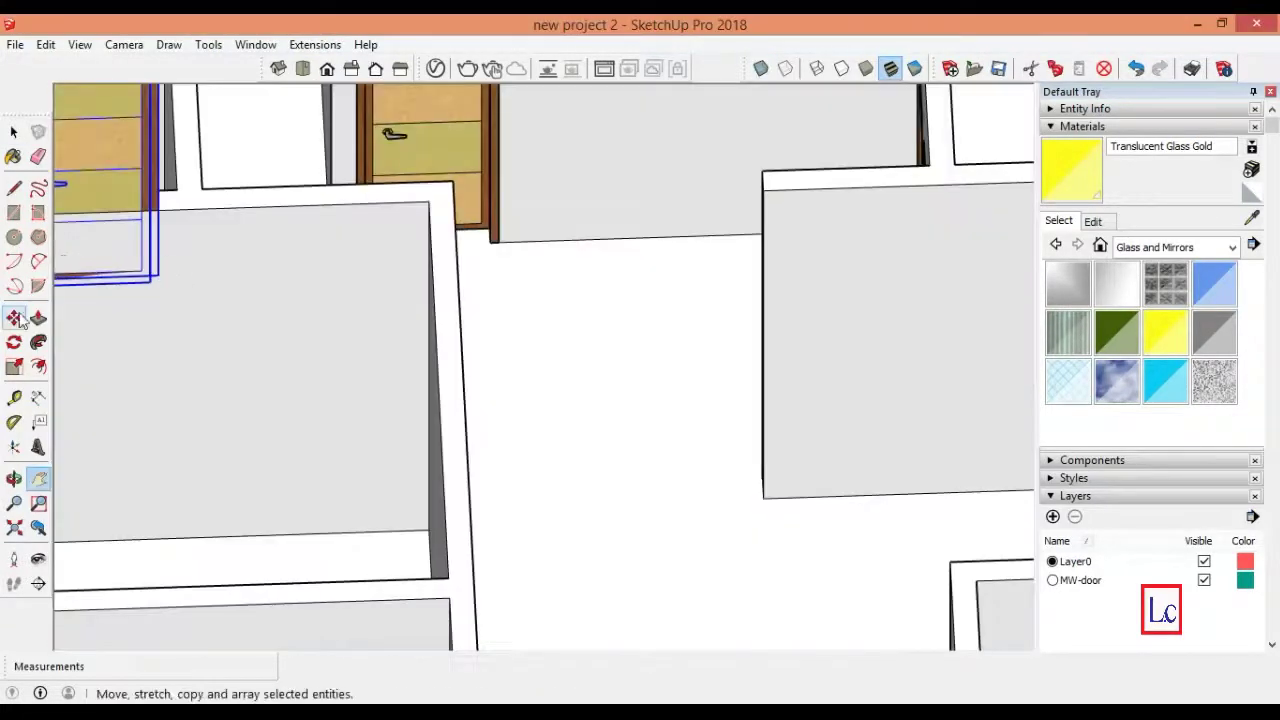
- Move the door copy over to the perpendicular interior wall
click(160, 275)
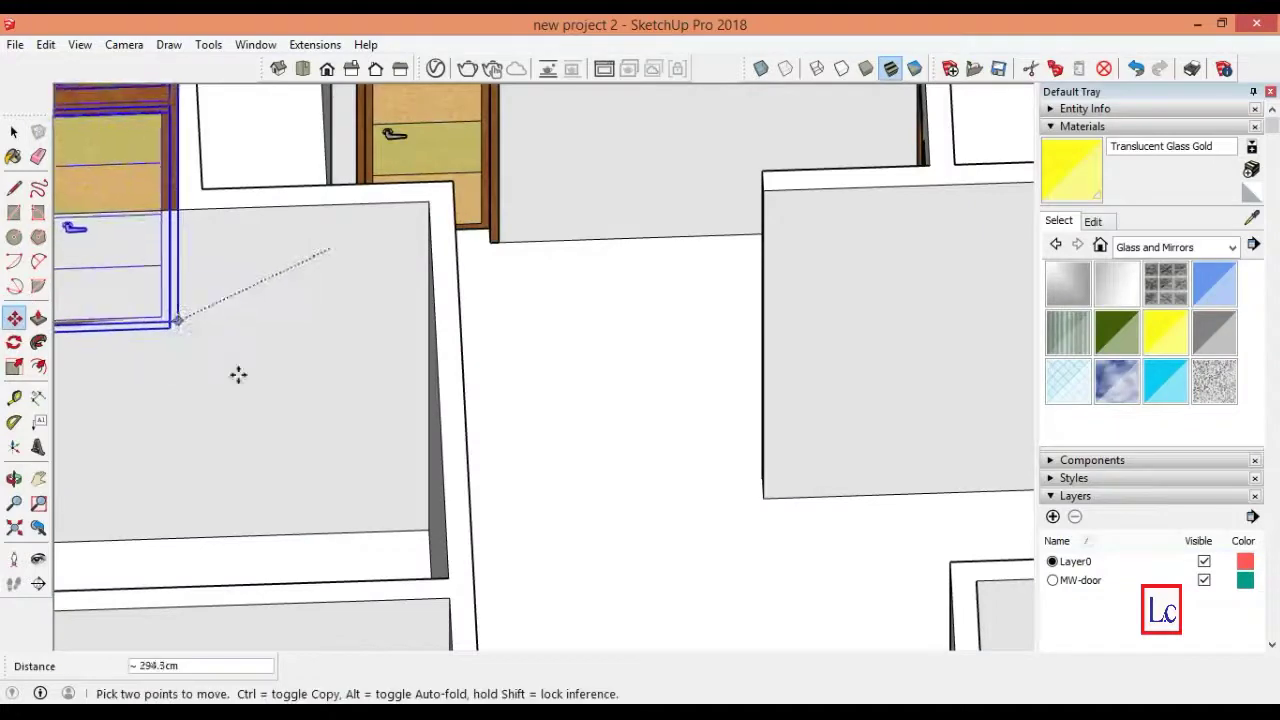
click(425, 530)
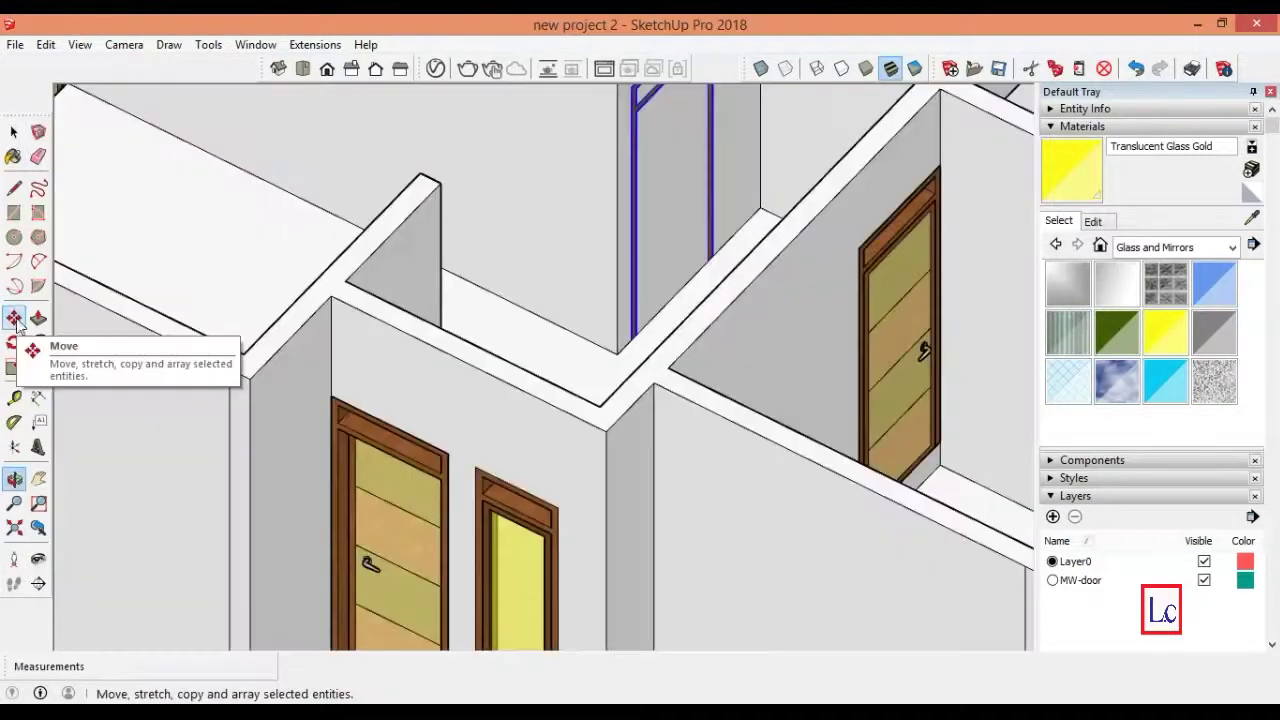
click(12, 316)
click(632, 340)
key(ctrl)
key(Escape)
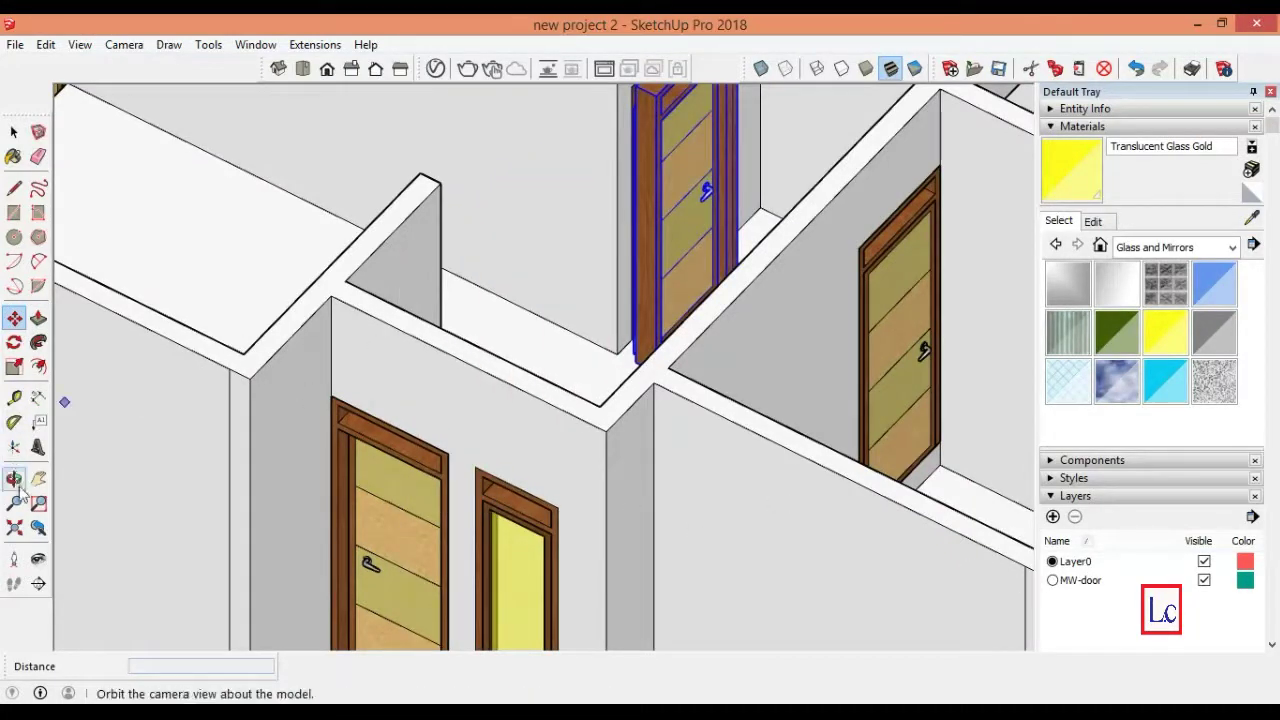
click(38, 478)
mouse_move(614, 374)
mouse_down()
mouse_move(491, 580)
mouse_move(494, 600)
mouse_up()
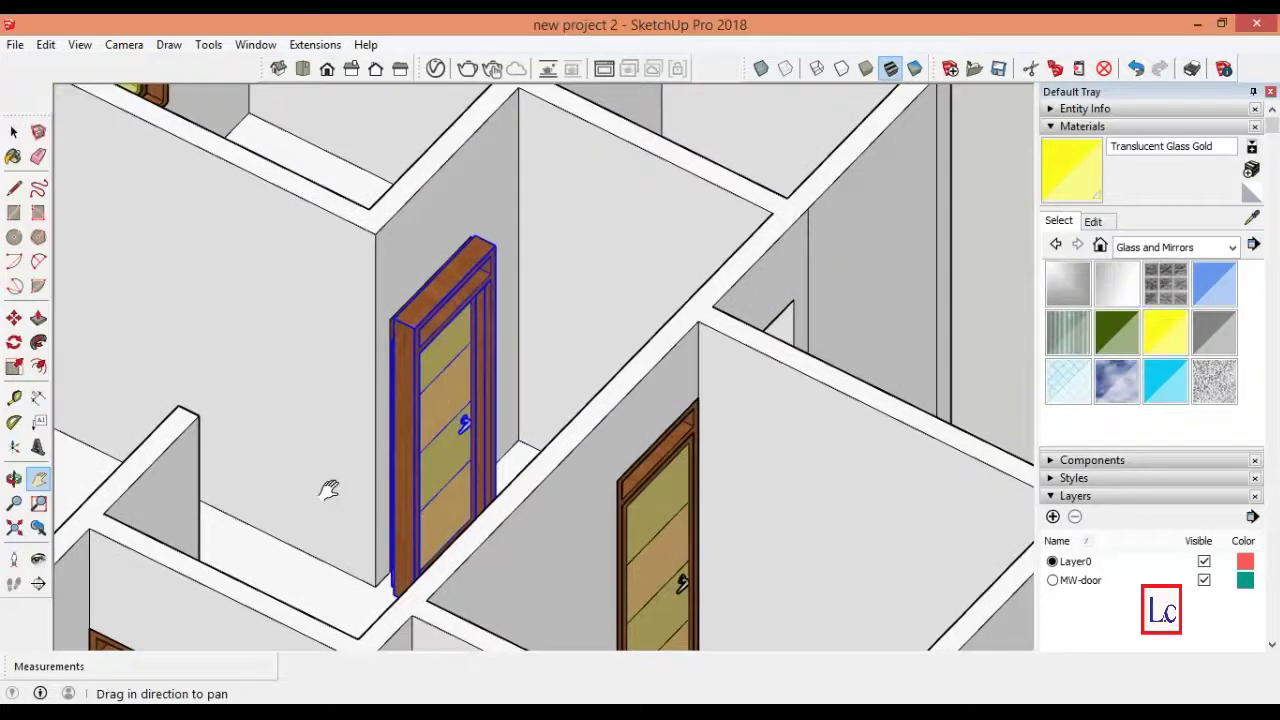
- Rotate the door 90° about its top and place it into the wall opening
click(14, 341)
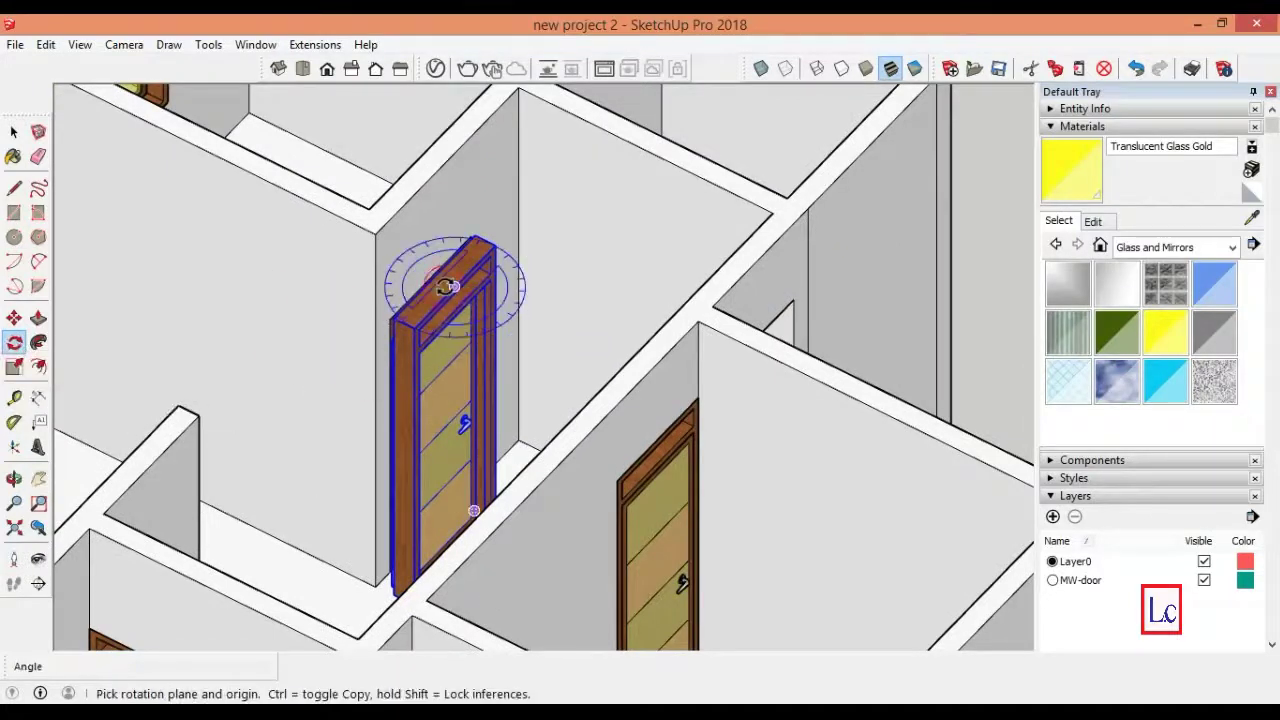
click(474, 265)
click(498, 318)
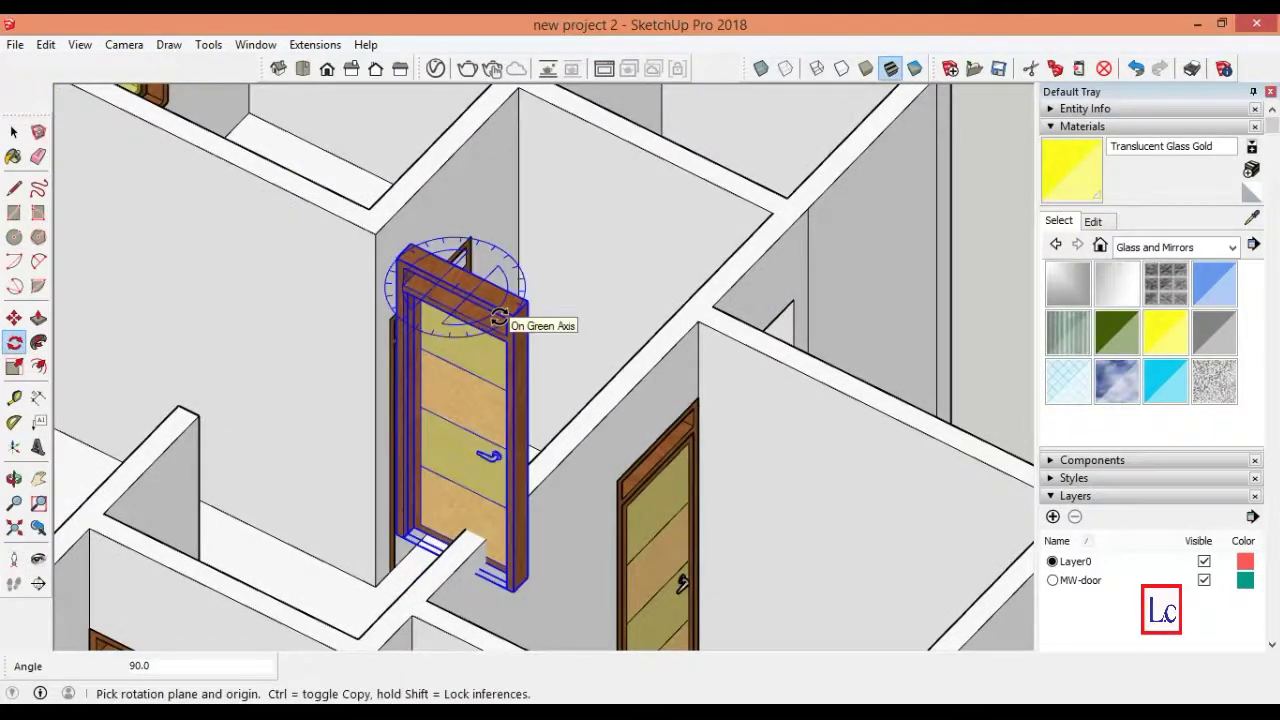
click(14, 318)
click(420, 524)
click(521, 443)
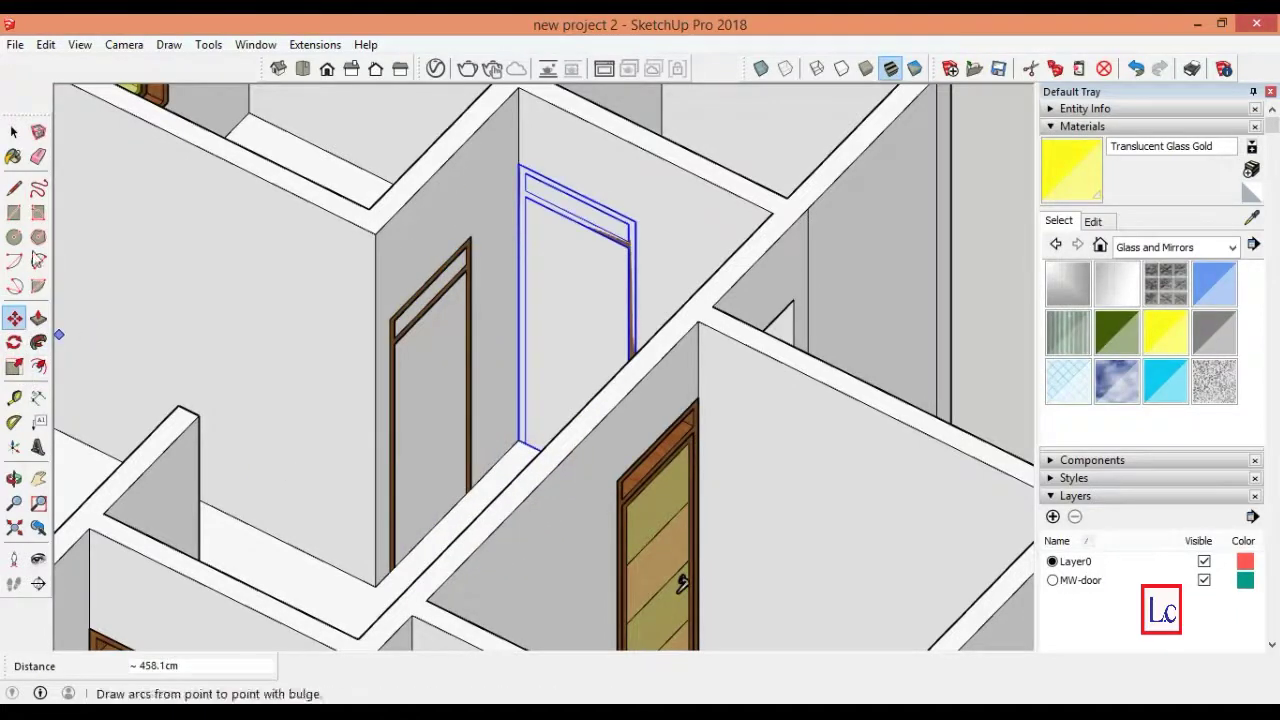
- Draw a 215 × 85 cm rectangle over the door face
click(14, 212)
click(390, 320)
click(470, 486)
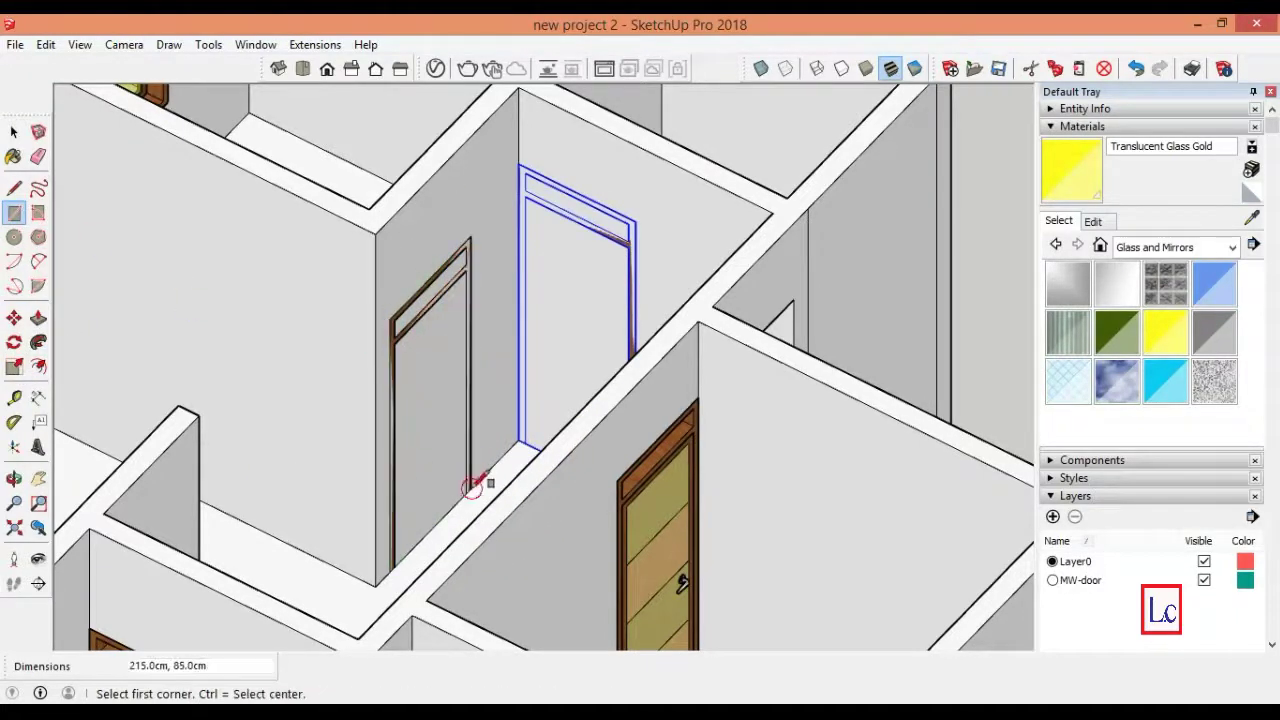
click(14, 480)
drag(243, 505, 329, 522)
- Cover the door opening with a rectangle and push its centre and left faces in 15 cm
click(14, 212)
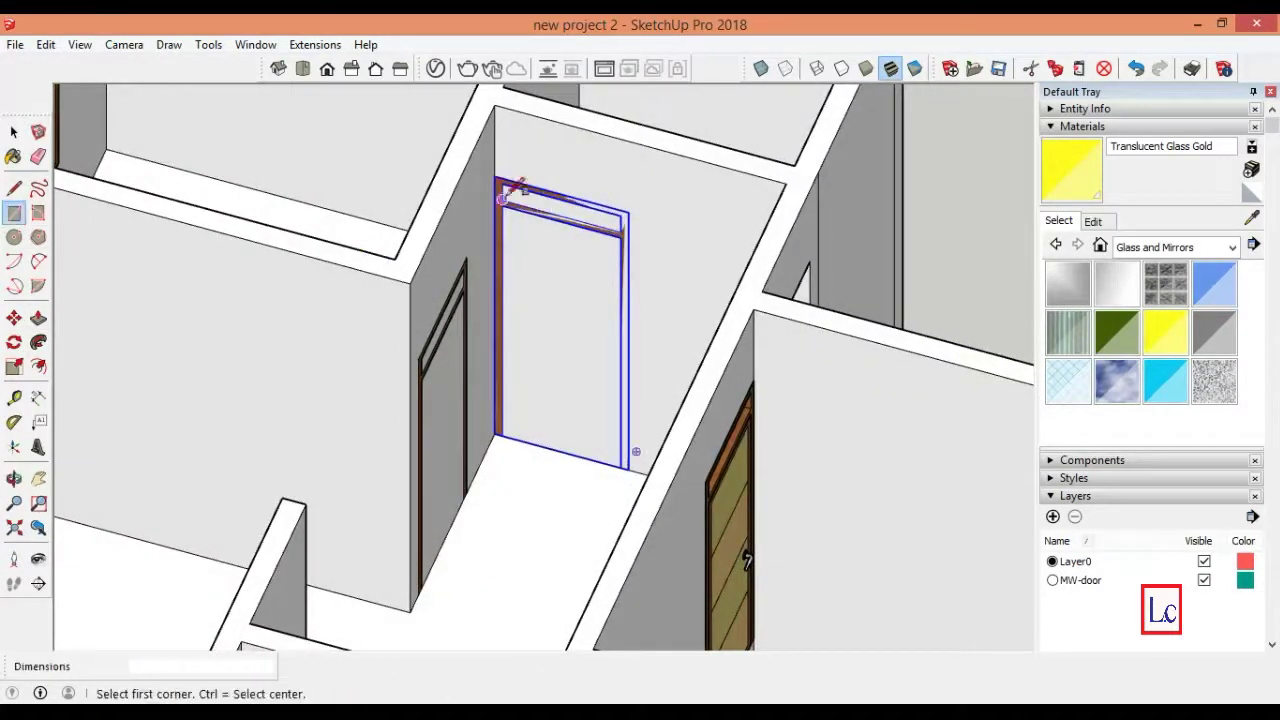
click(493, 176)
click(627, 466)
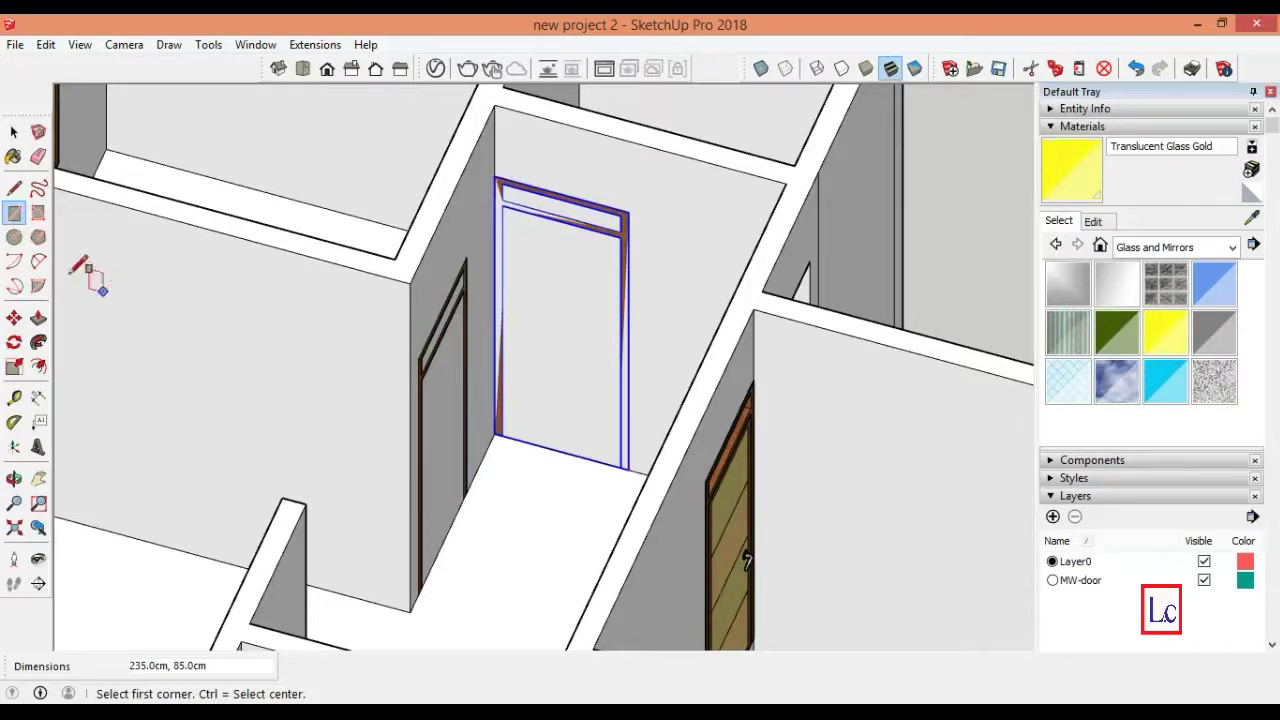
click(38, 318)
click(560, 330)
click(494, 357)
click(440, 420)
click(403, 250)
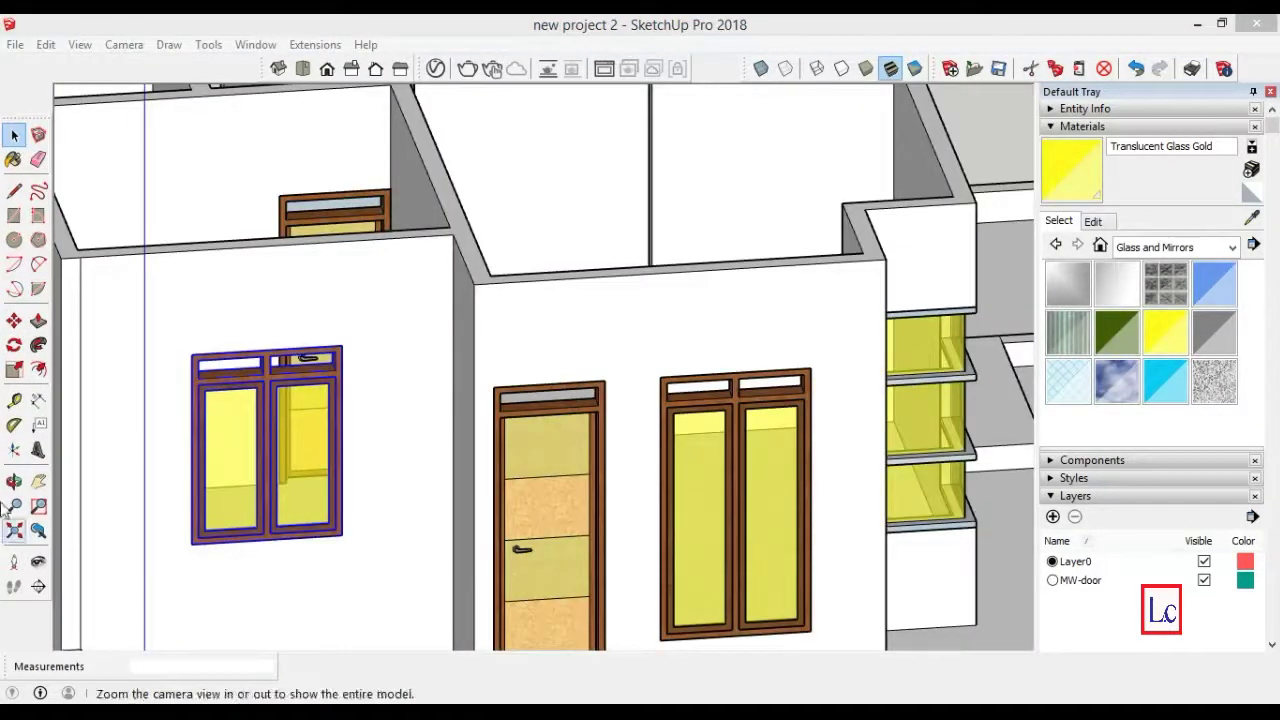
- Move a copy of the double window to a new spot
click(14, 320)
click(191, 542)
key(ctrl)
click(38, 481)
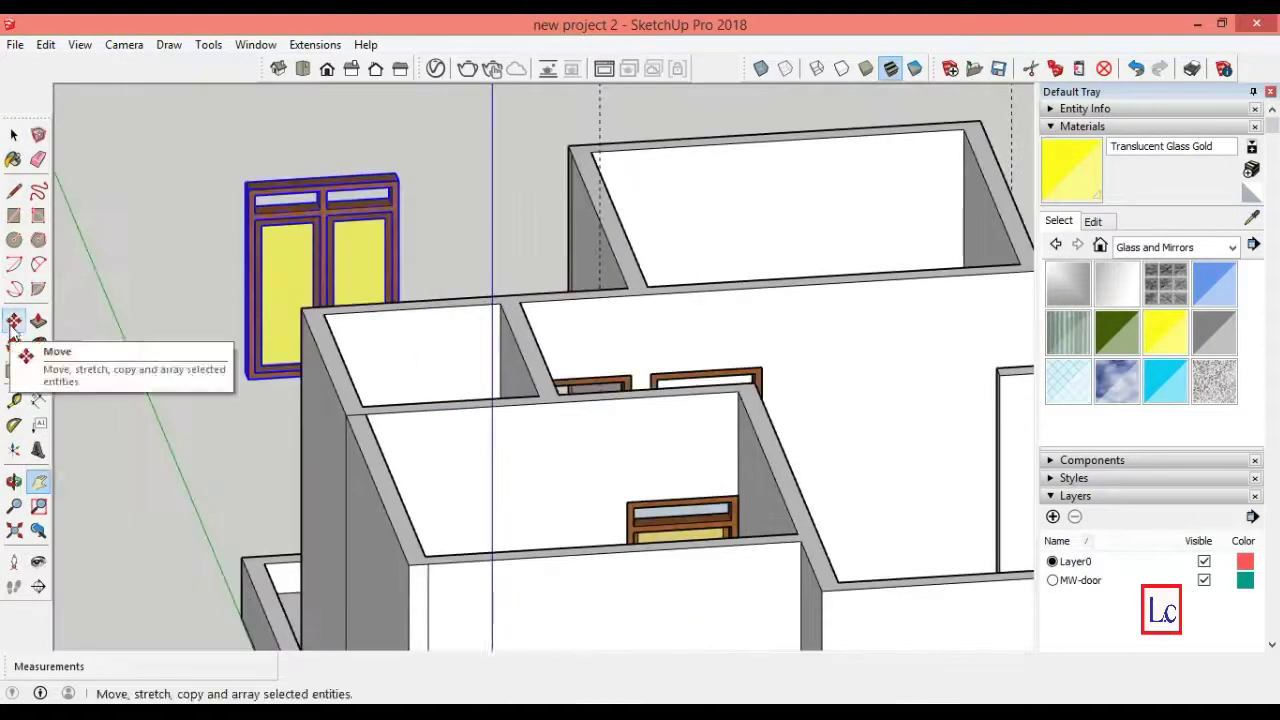
click(14, 320)
click(250, 375)
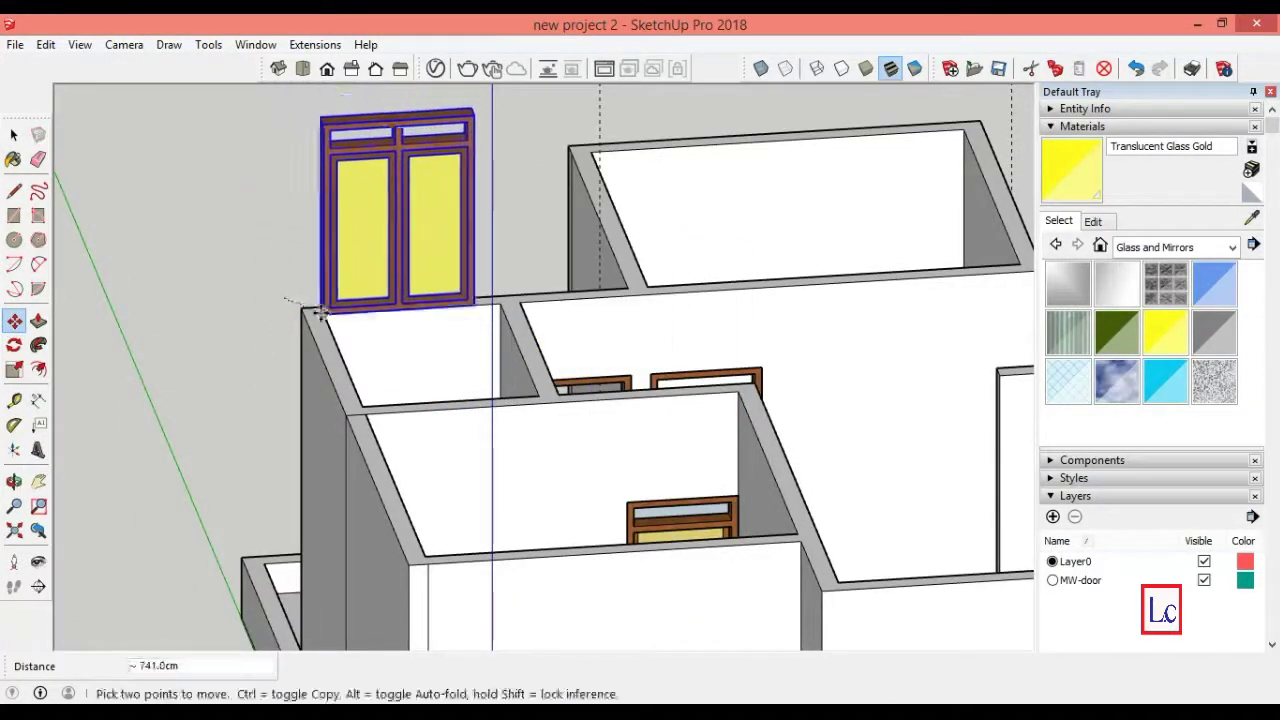
click(257, 296)
shift+middle_drag(388, 360, 94, 437)
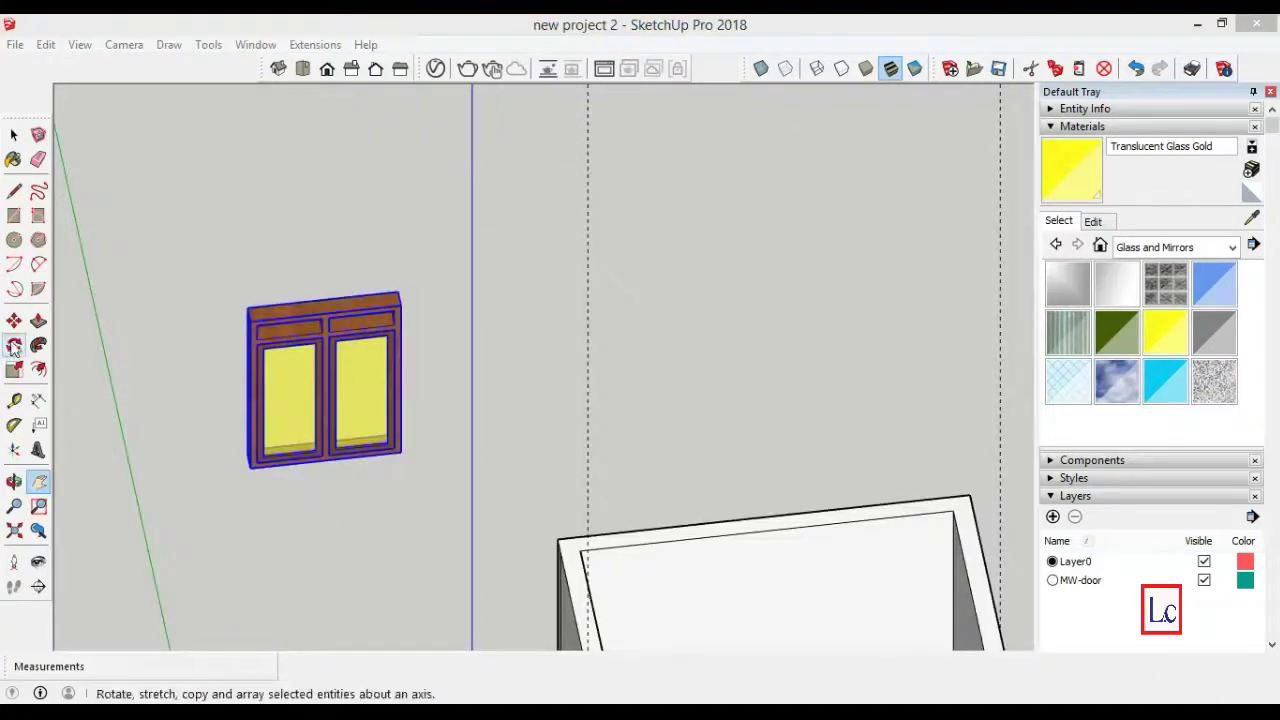
- Rotate the window copy about 90° around its top midpoint
click(14, 345)
click(326, 312)
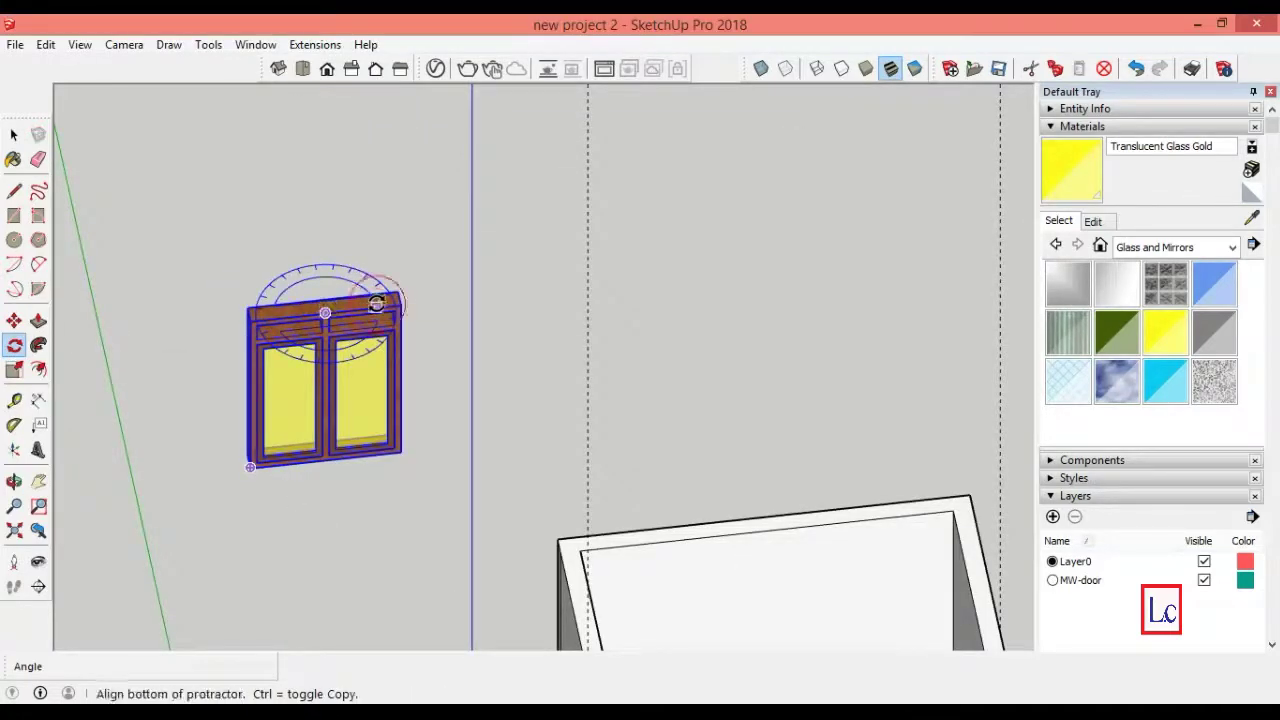
click(376, 304)
click(314, 408)
mouse_move(314, 408)
middle_down()
mouse_move(323, 523)
mouse_move(471, 346)
mouse_move(470, 436)
middle_up()
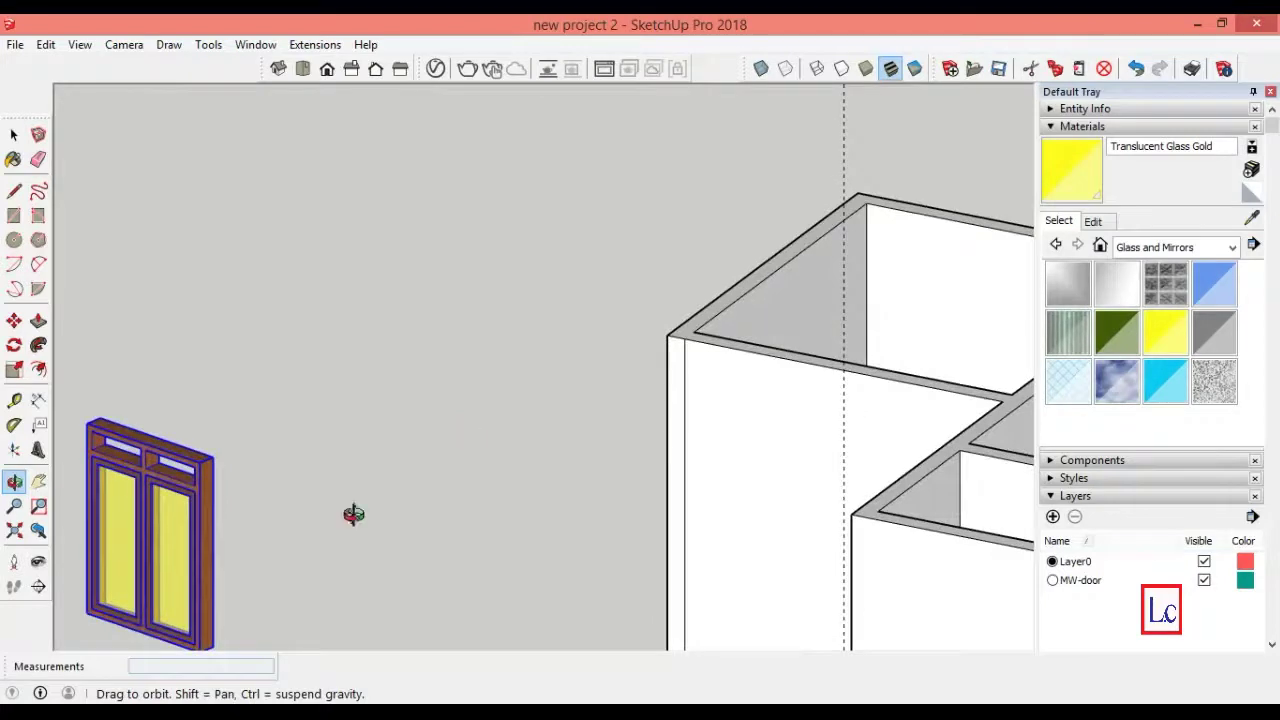
click(16, 508)
drag(251, 500, 251, 543)
click(14, 482)
drag(343, 480, 200, 440)
click(14, 320)
click(14, 507)
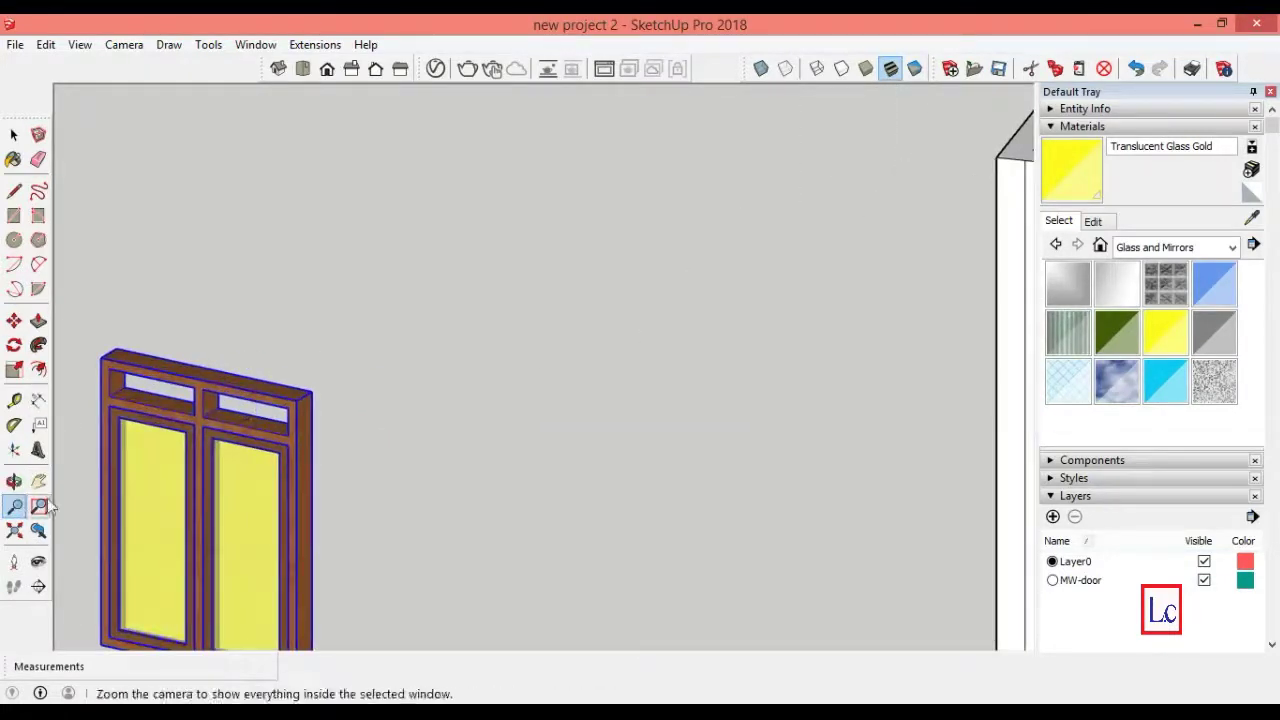
- Move the double window onto the wall, centred on the dashed guide
click(17, 324)
click(200, 383)
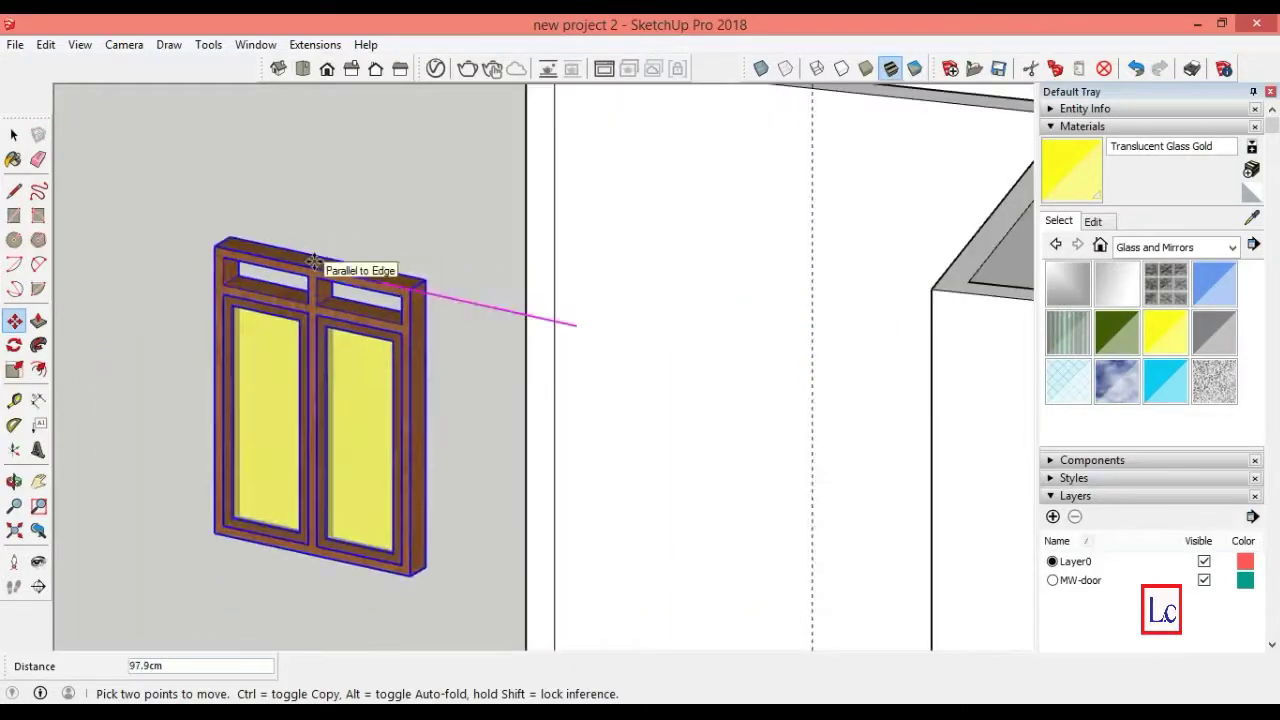
click(314, 262)
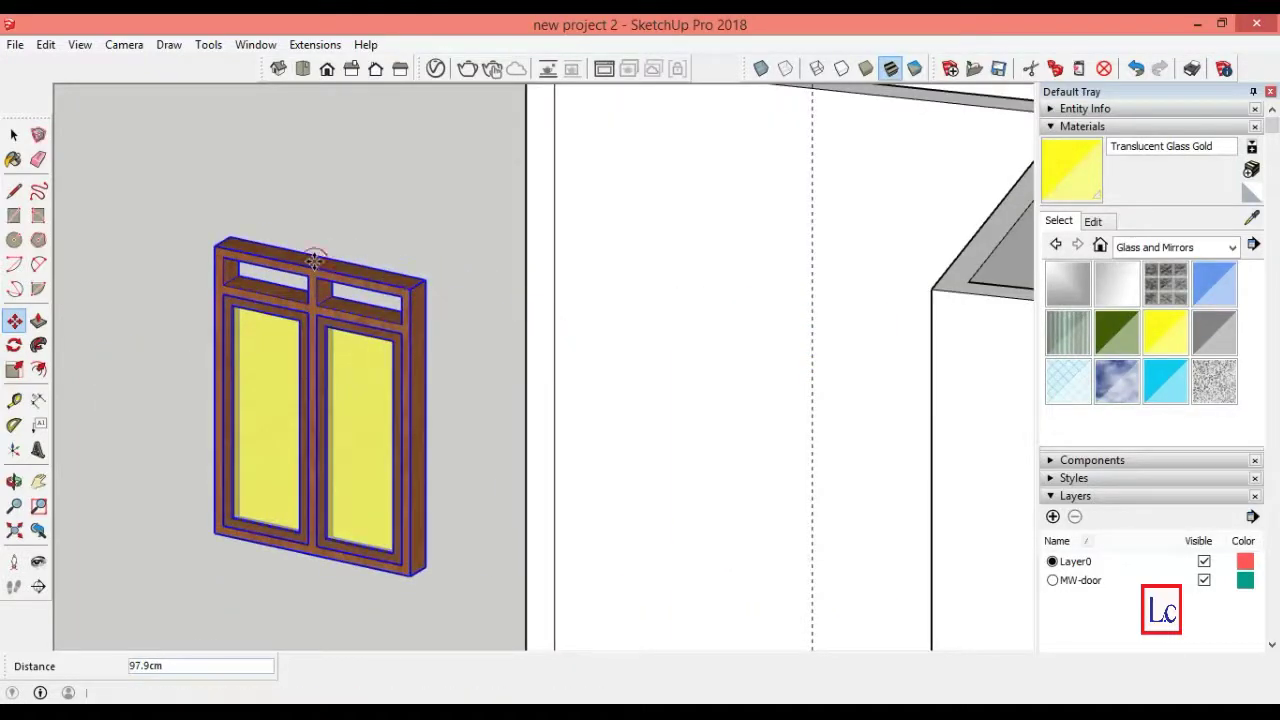
shift+middle_drag(508, 452, 286, 557)
click(14, 322)
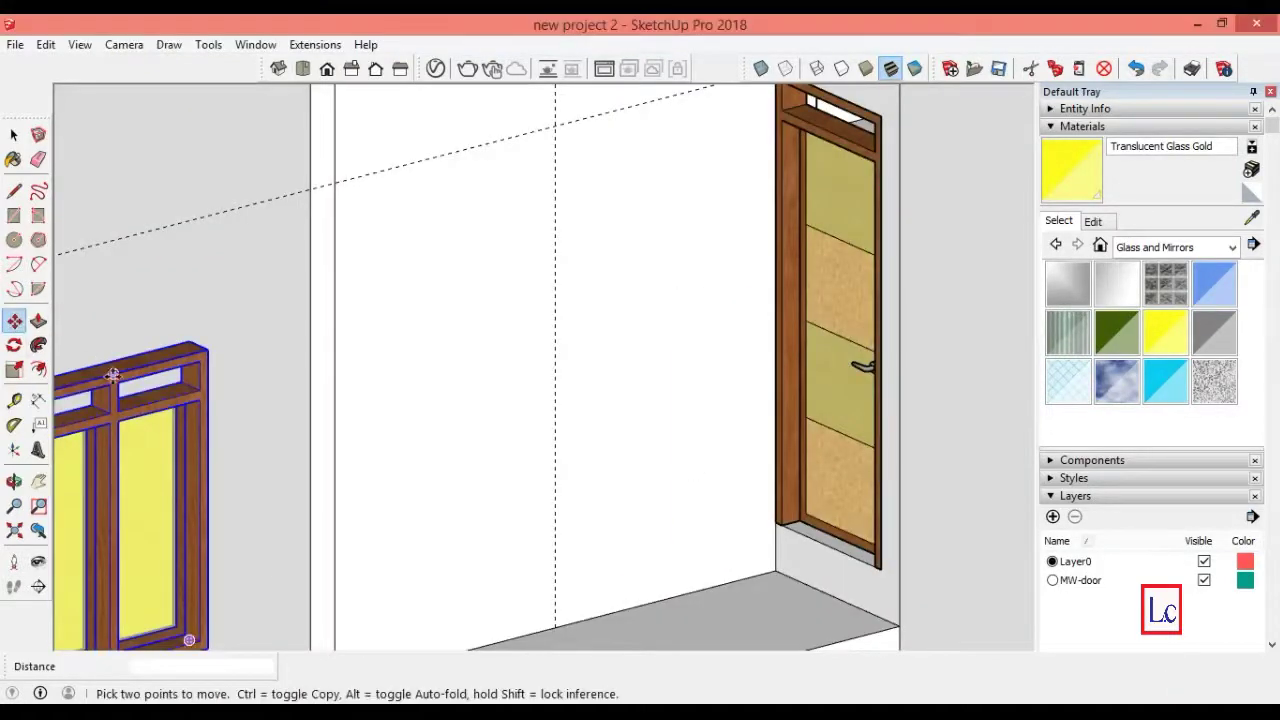
click(185, 352)
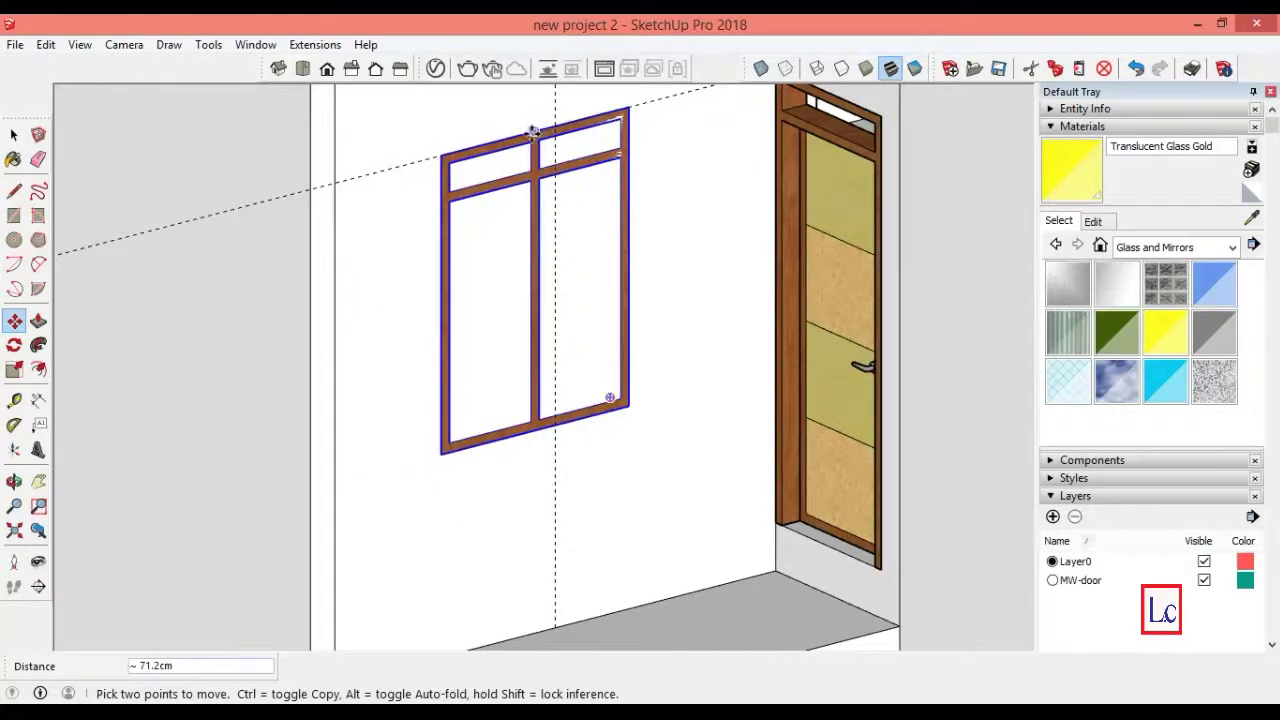
click(556, 131)
scroll(496, 480, down, 2)
shift+middle_drag(496, 480, 496, 600)
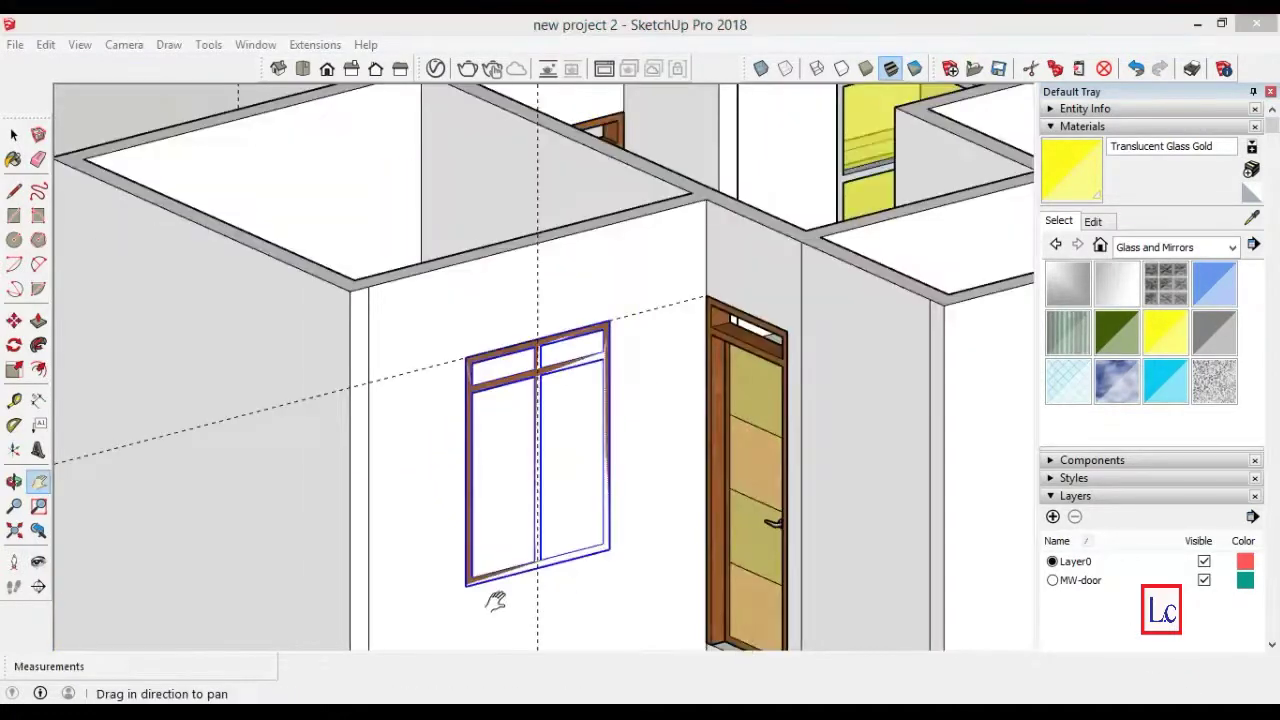
- Copy the window onto the other wall and recess its opening 15 cm
click(14, 322)
click(466, 584)
key(ctrl)
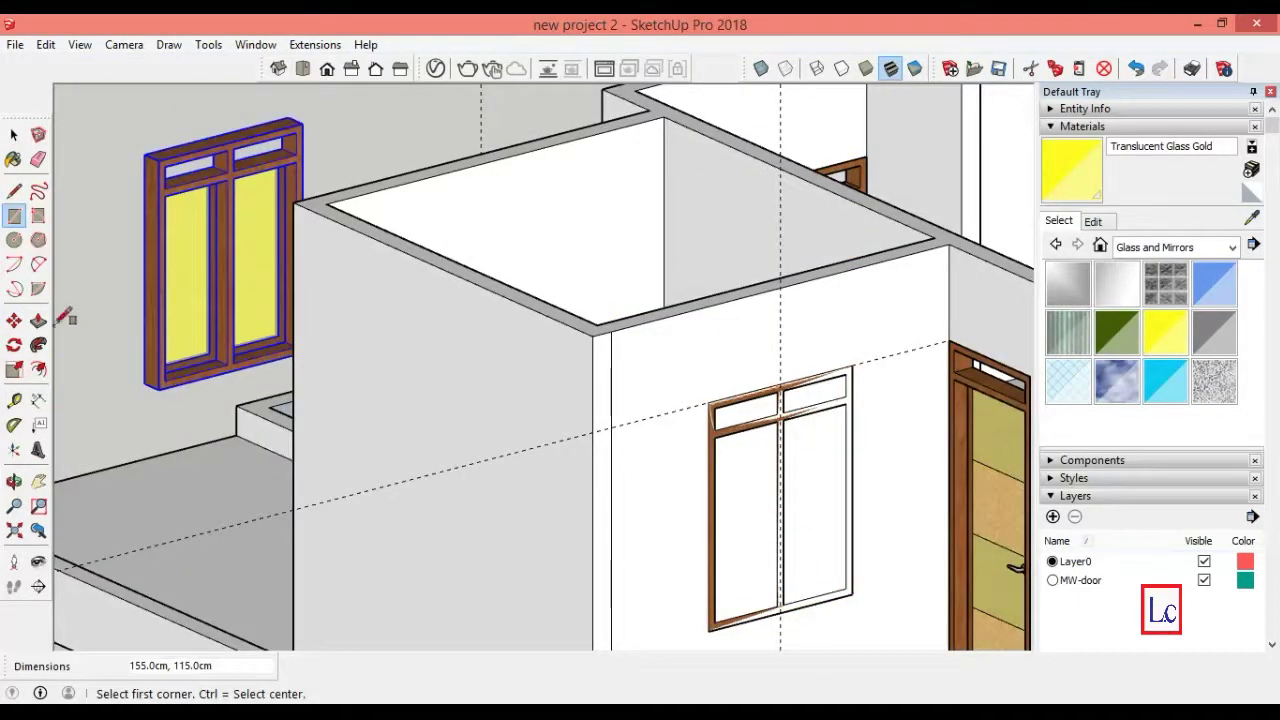
click(38, 320)
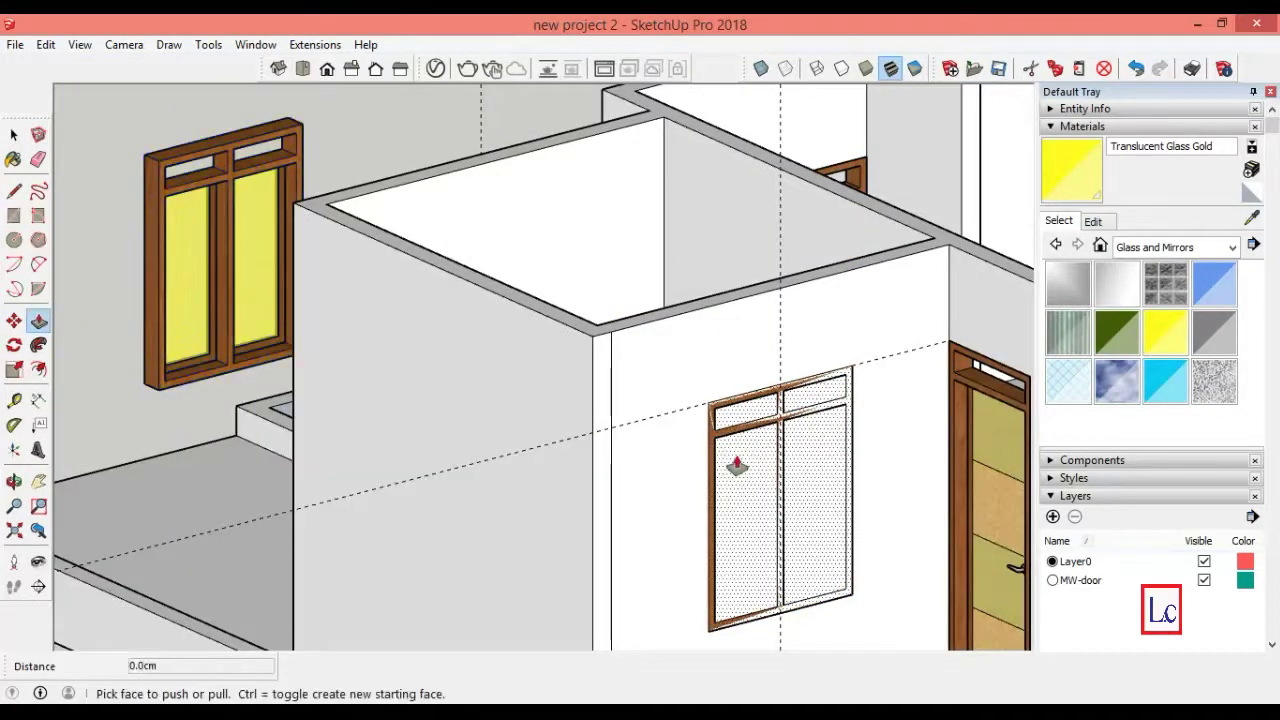
double_click(750, 500)
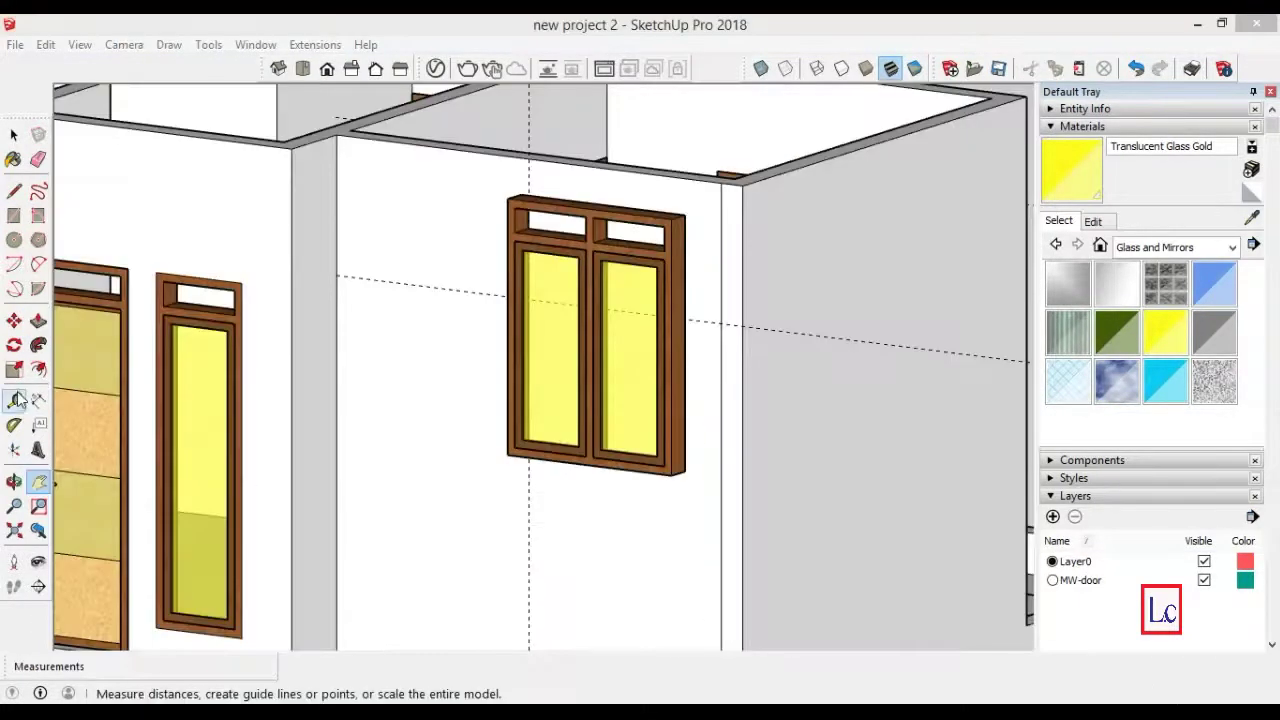
- Reposition the double window component in the front wall, undoing one change
key(m)
click(595, 212)
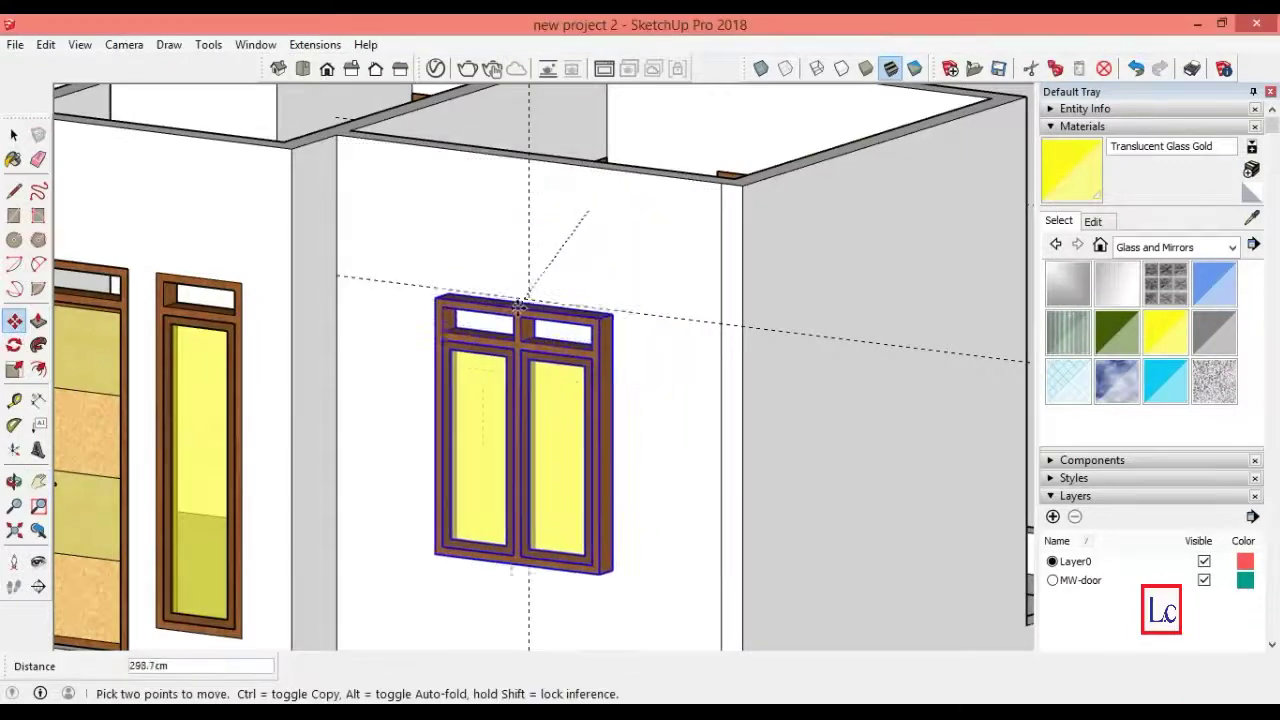
click(530, 298)
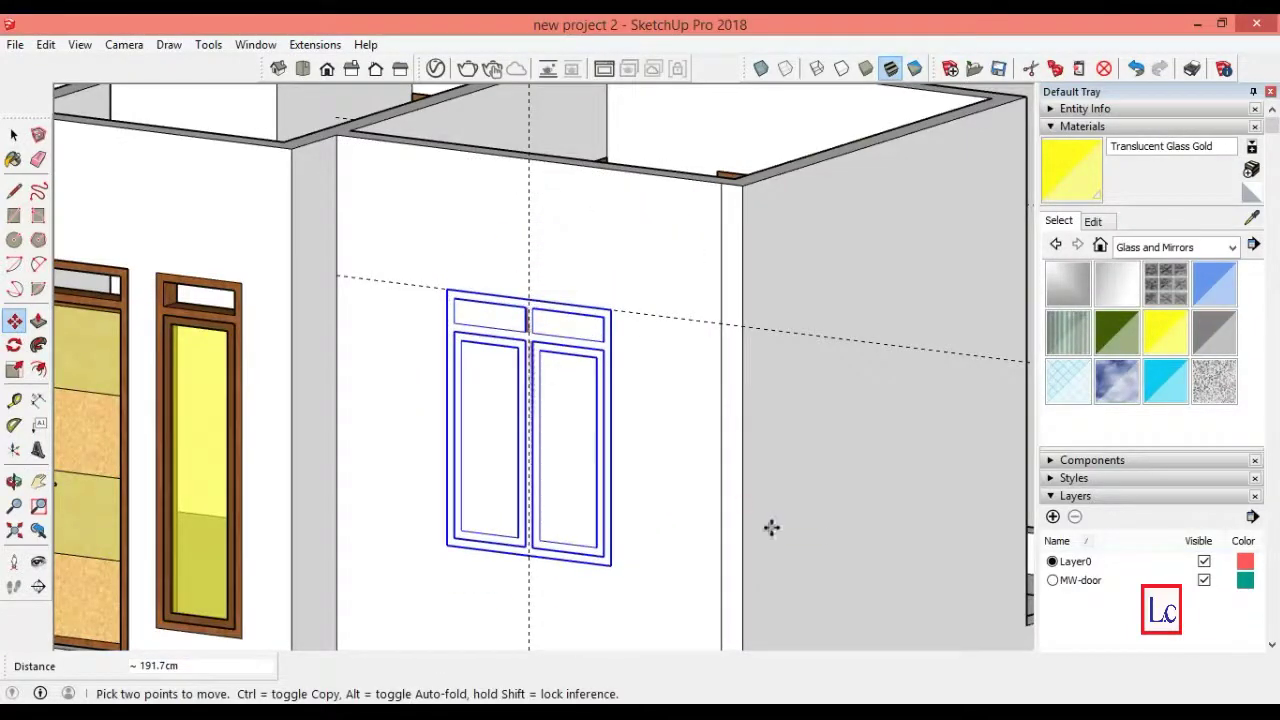
key(r)
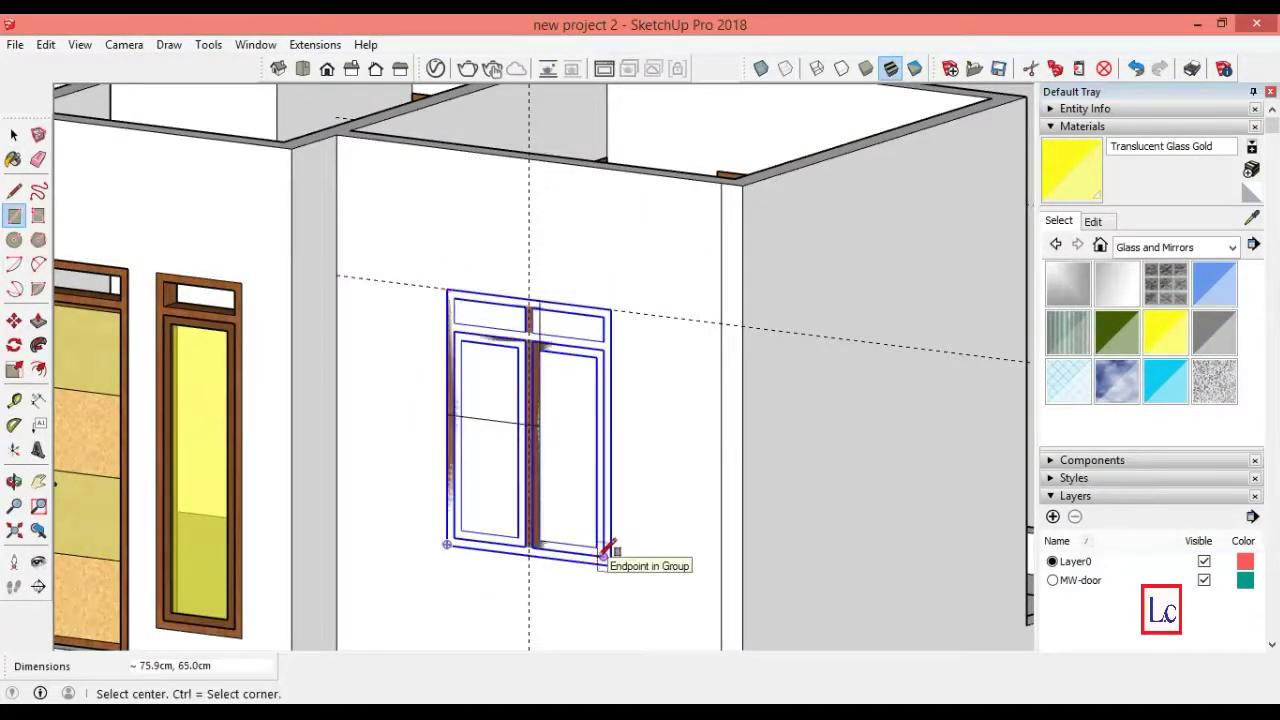
key(ctrl+z)
- Draw a rectangle over the window and recess it 15 cm into the wall
click(15, 217)
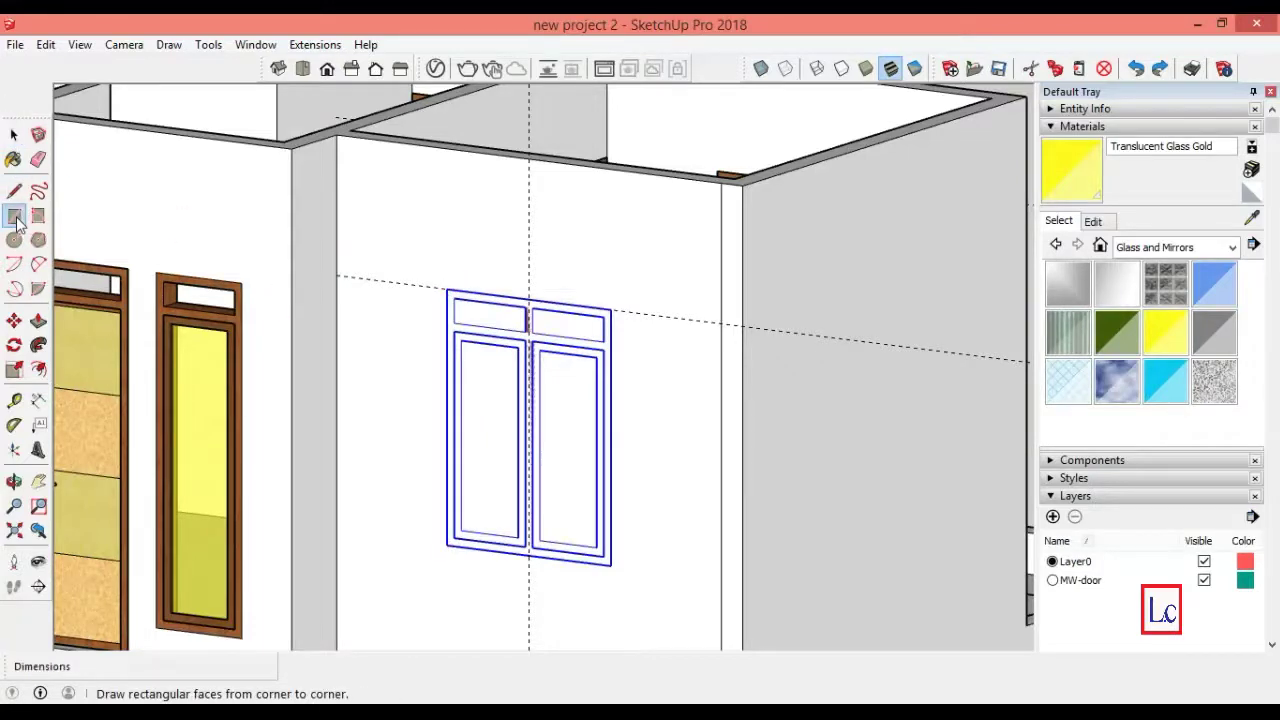
click(447, 288)
click(612, 562)
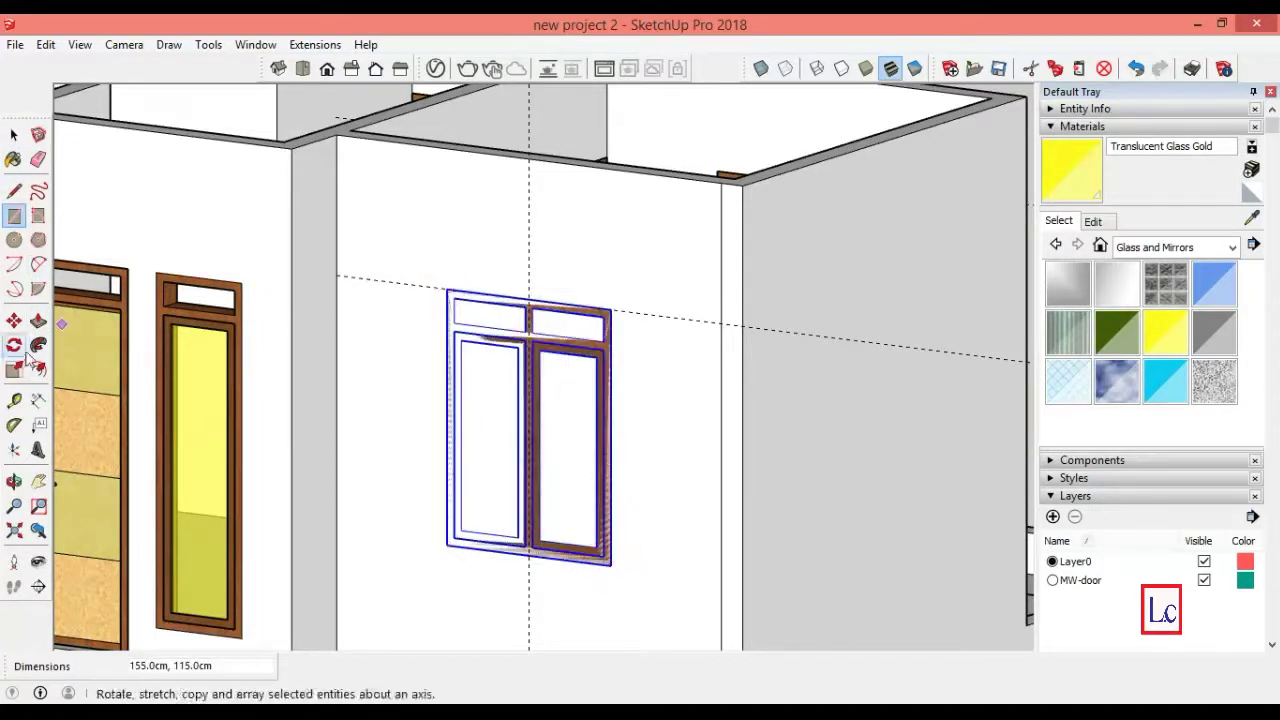
click(38, 321)
click(500, 408)
click(602, 296)
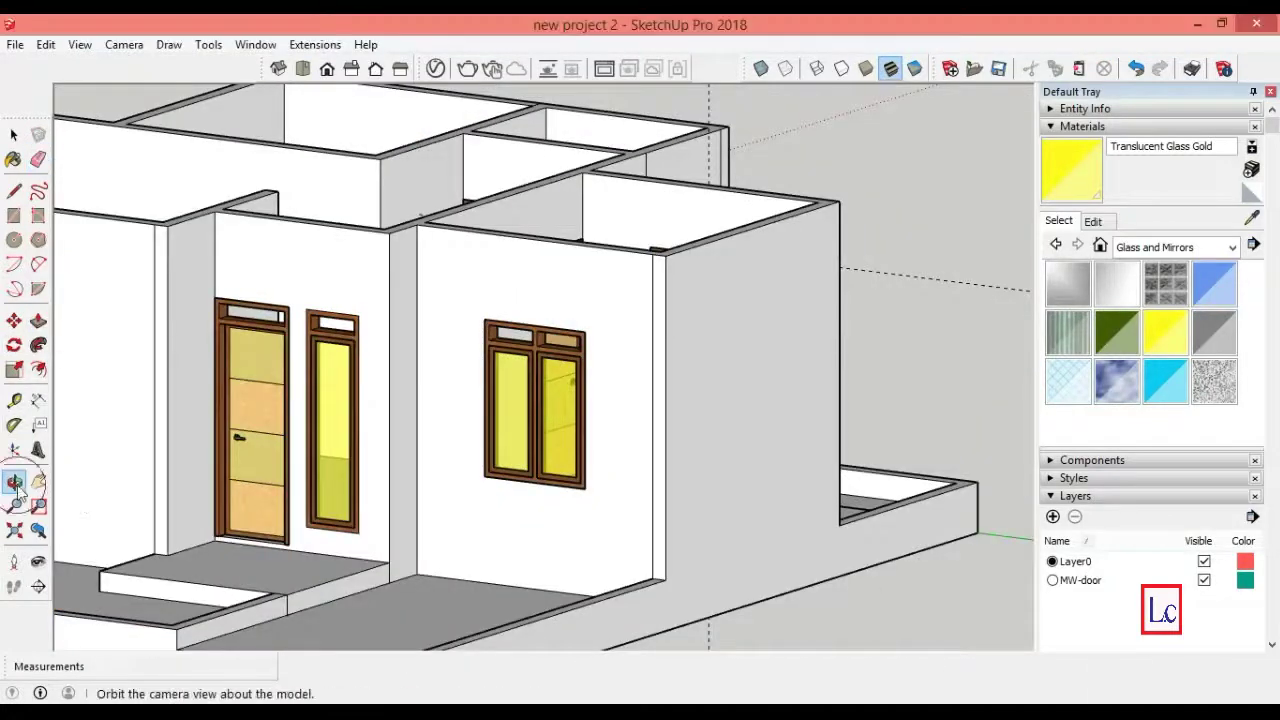
- Switch to the standard isometric view and zoom out to see more of the house
mouse_move(826, 593)
mouse_down()
mouse_move(846, 603)
mouse_move(729, 594)
mouse_up()
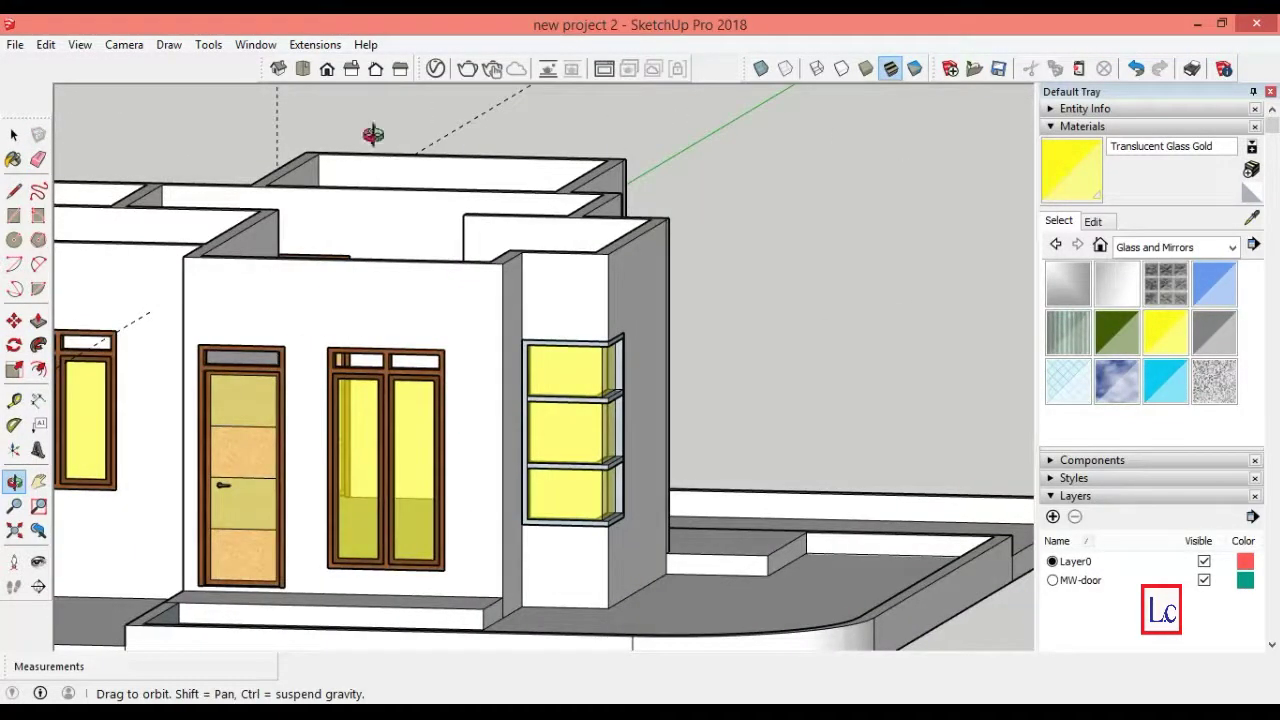
click(278, 70)
click(14, 506)
drag(394, 423, 400, 530)
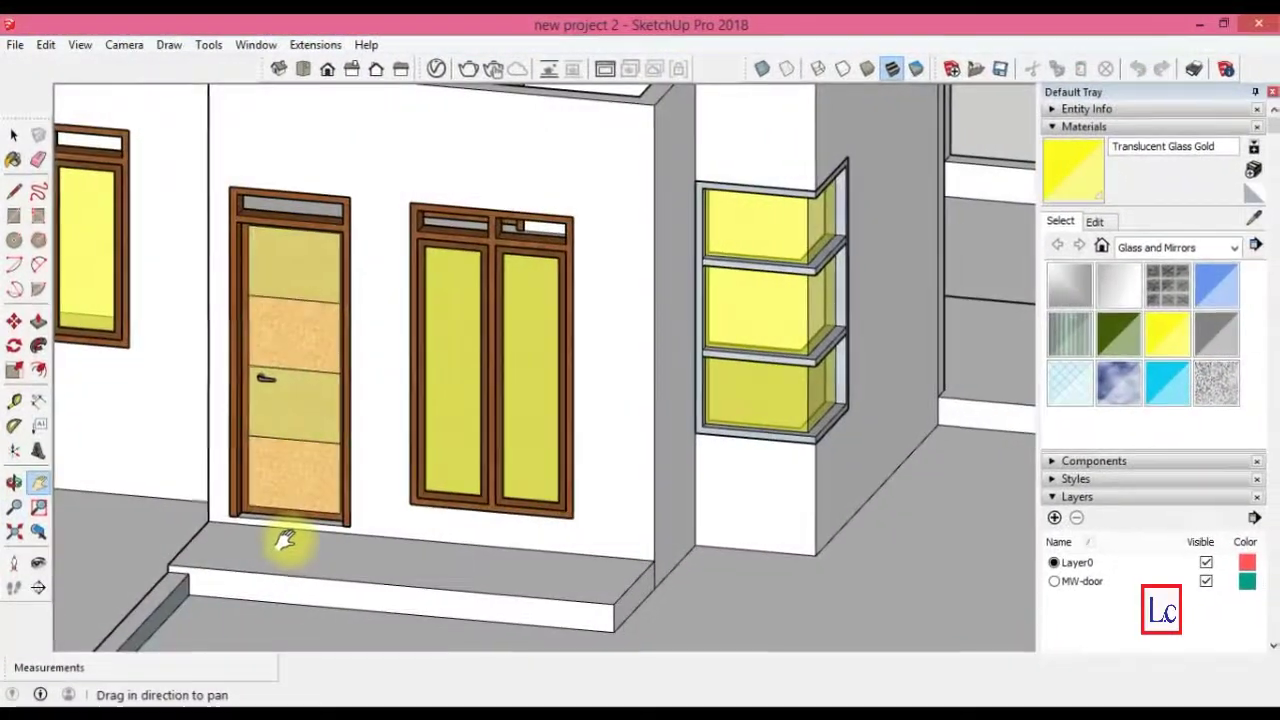
- Place a vertical guide beside the double door and a horizontal guide 230 cm up
key(t)
click(653, 510)
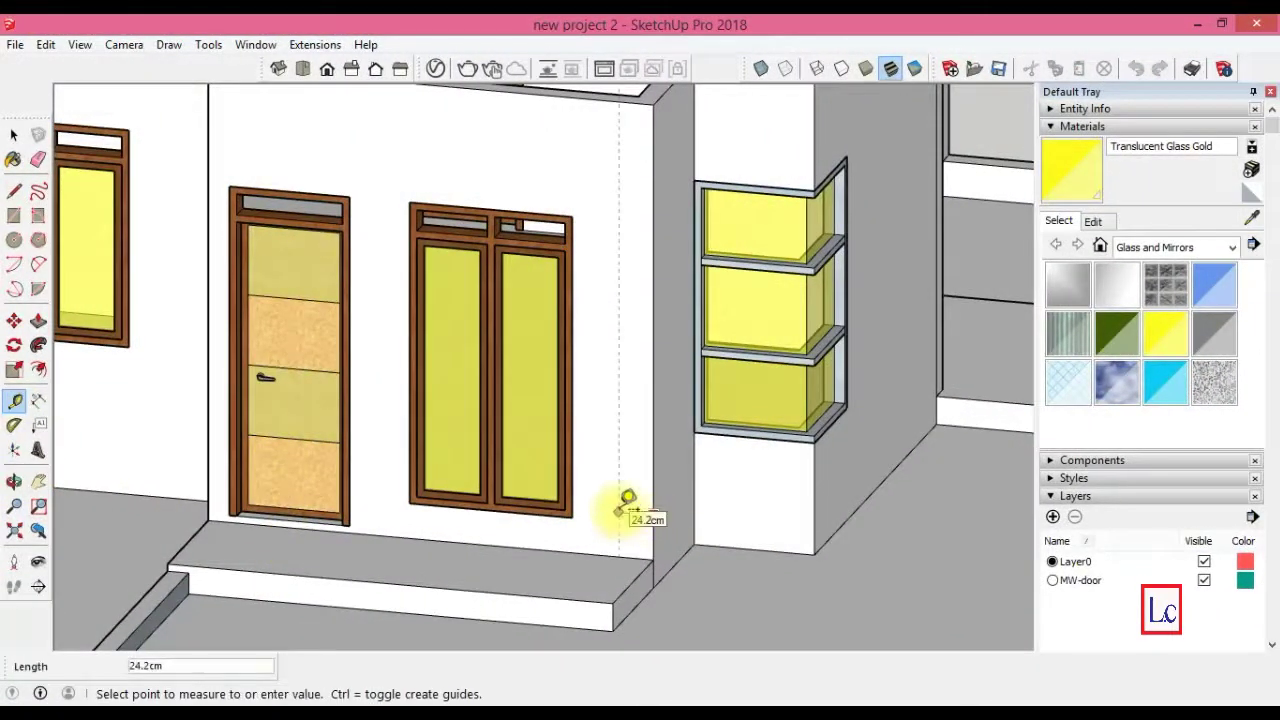
click(632, 520)
click(602, 554)
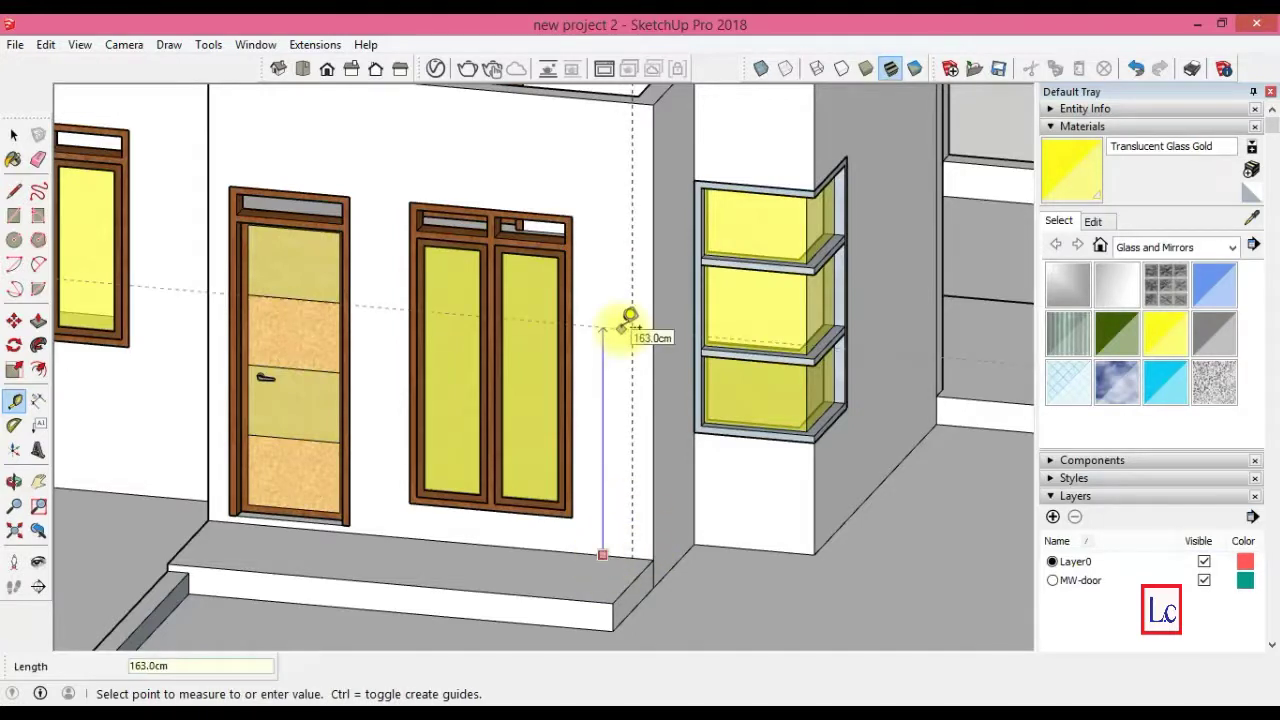
key(Return)
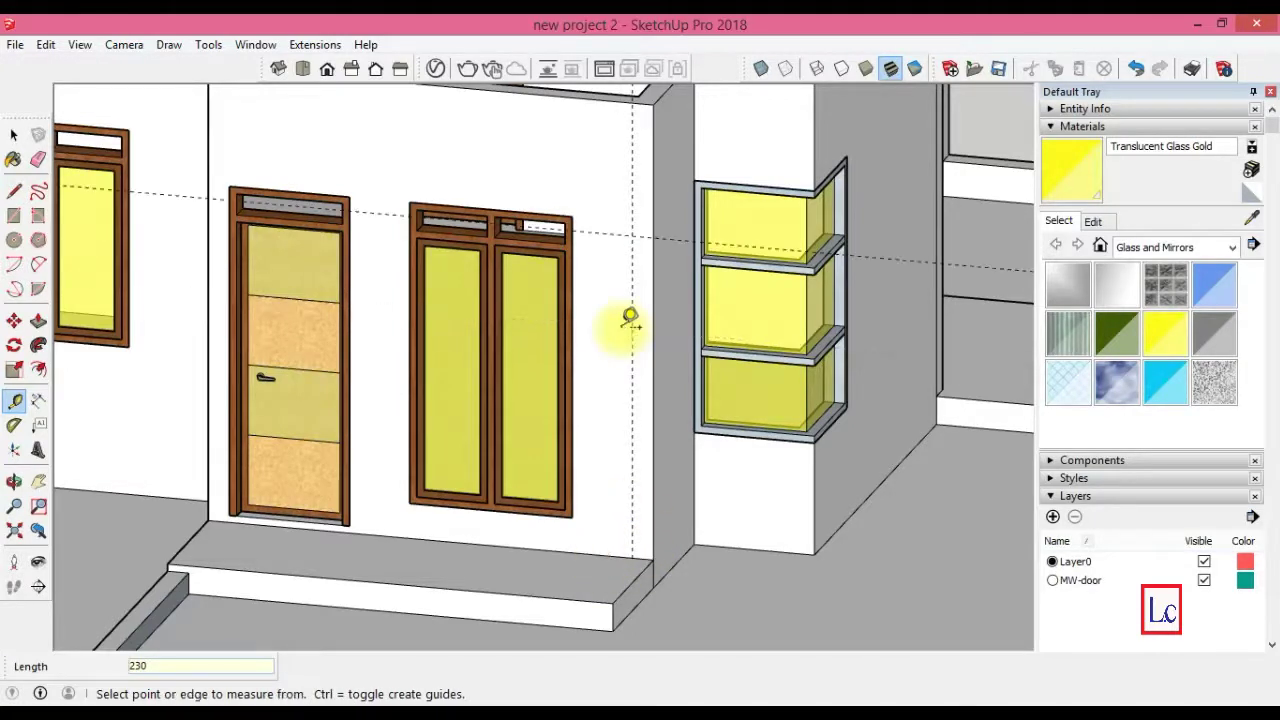
- Draw a narrow rectangle on the wall edge from the guide intersection
click(14, 215)
click(637, 97)
click(662, 245)
key(e)
key(space)
- Select the front step's edges as a path and try Follow Me
click(572, 599)
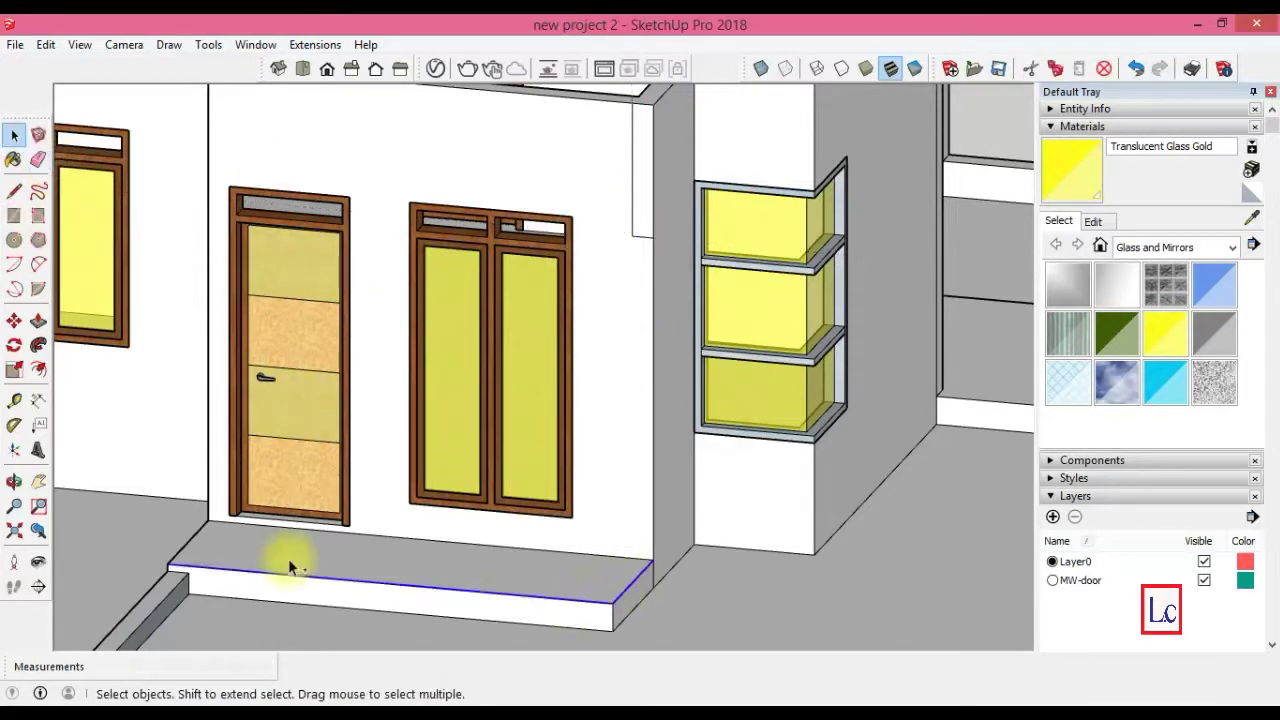
click(38, 345)
mouse_move(1006, 571)
middle_down()
mouse_move(914, 551)
mouse_move(730, 578)
middle_up()
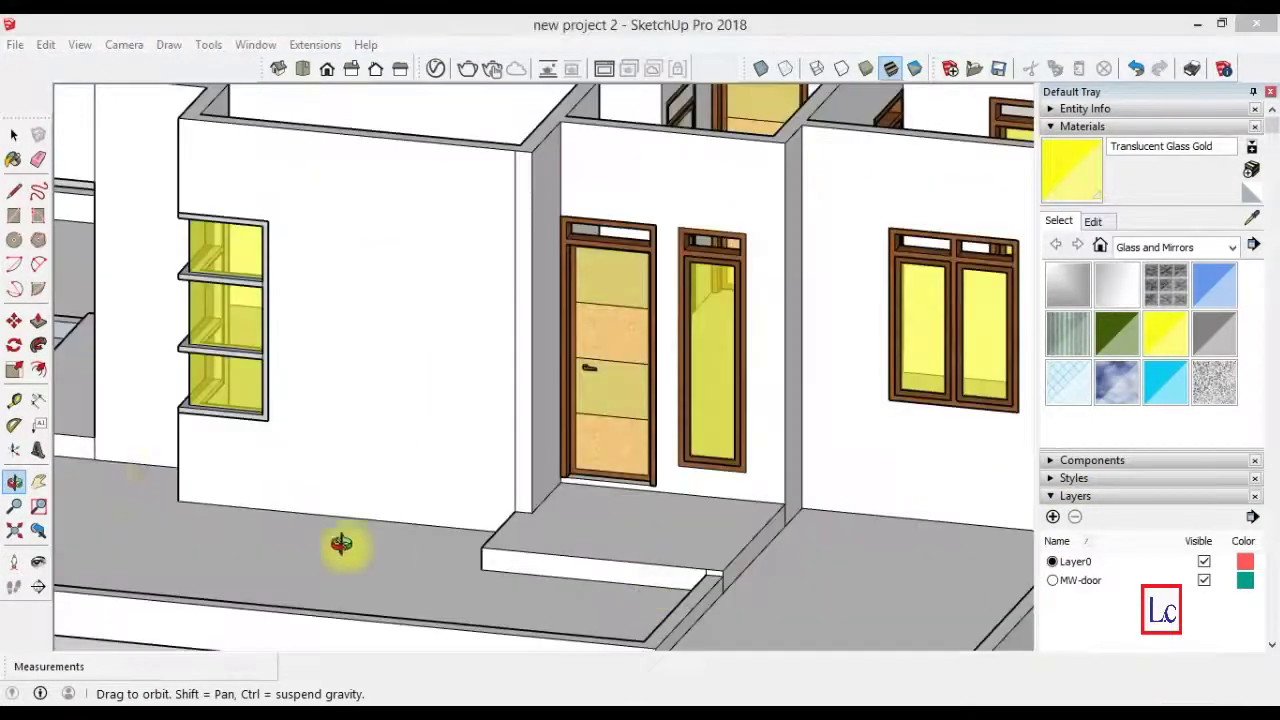
click(14, 400)
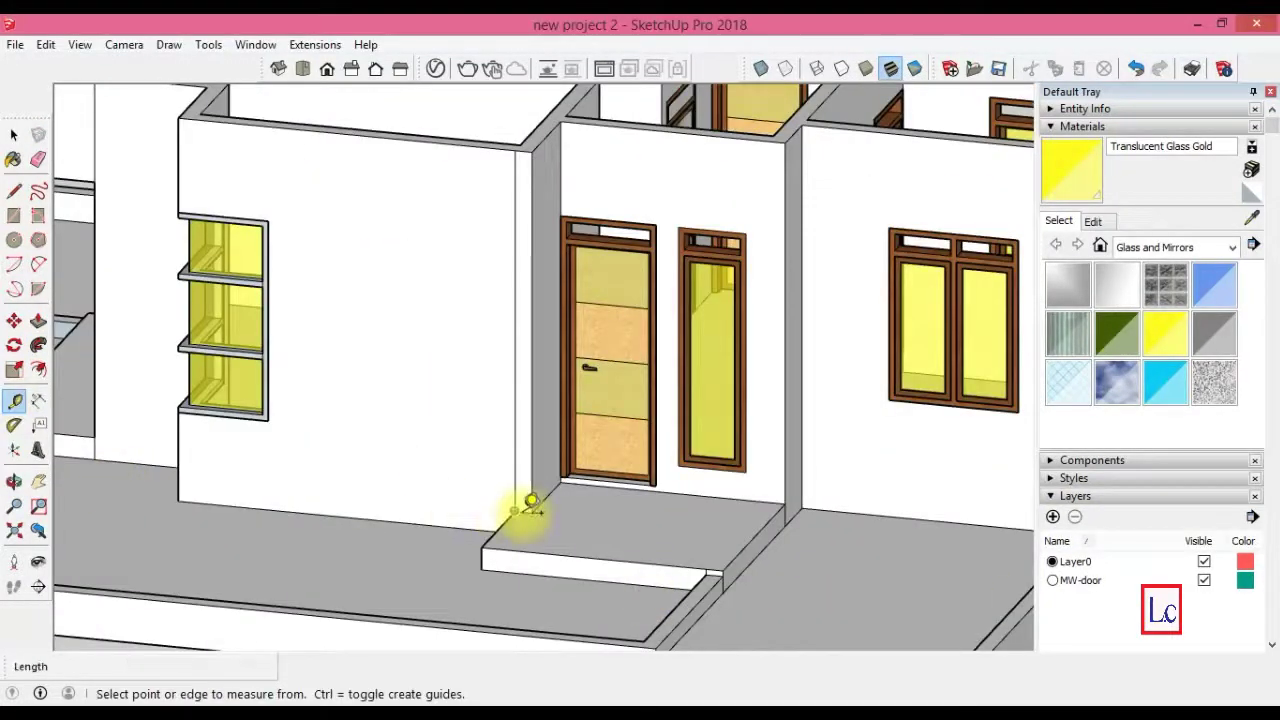
- Add a 230 cm guide and draw a narrow rectangle on the wall corner face
scroll(543, 640, up, 3)
click(553, 636)
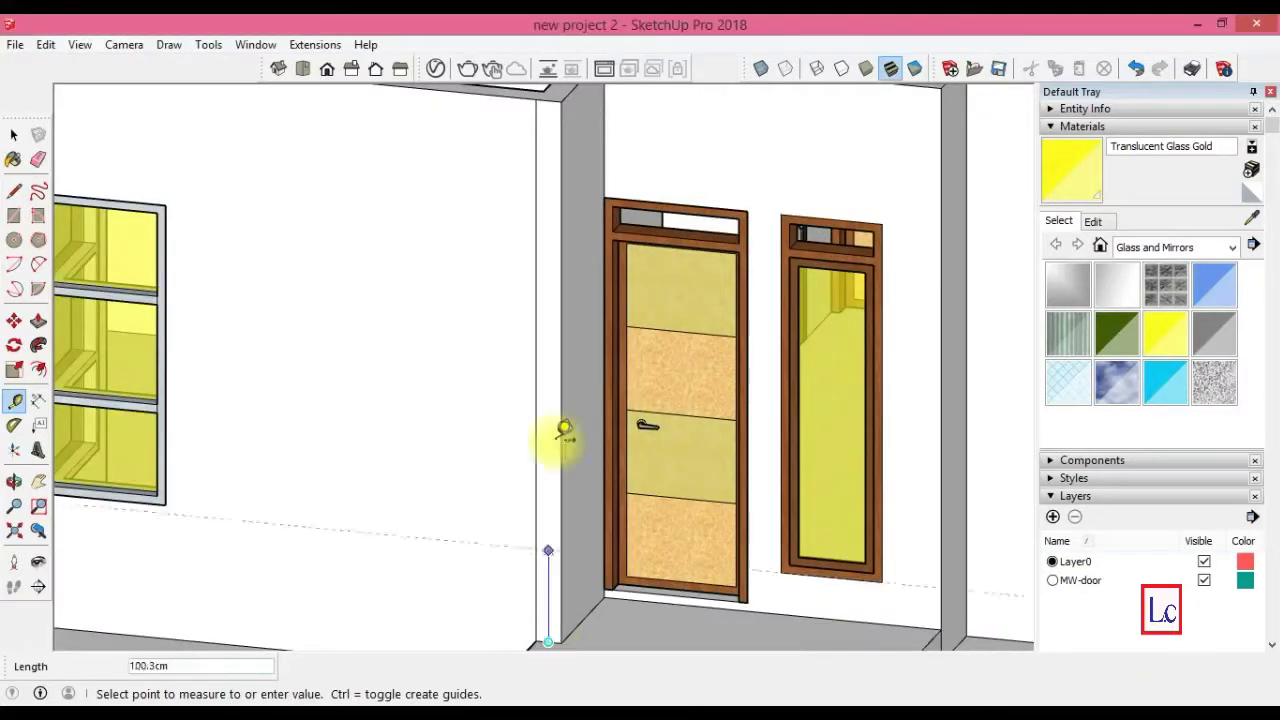
key(Return)
key(r)
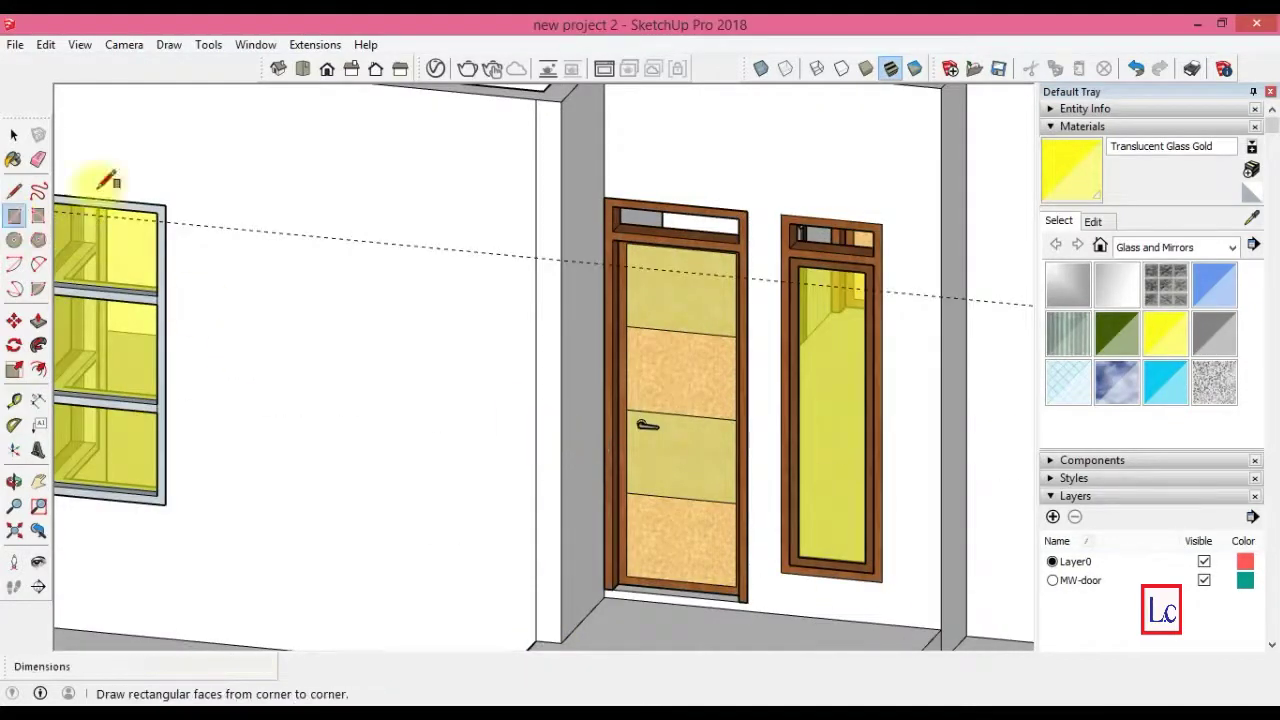
click(536, 99)
click(561, 262)
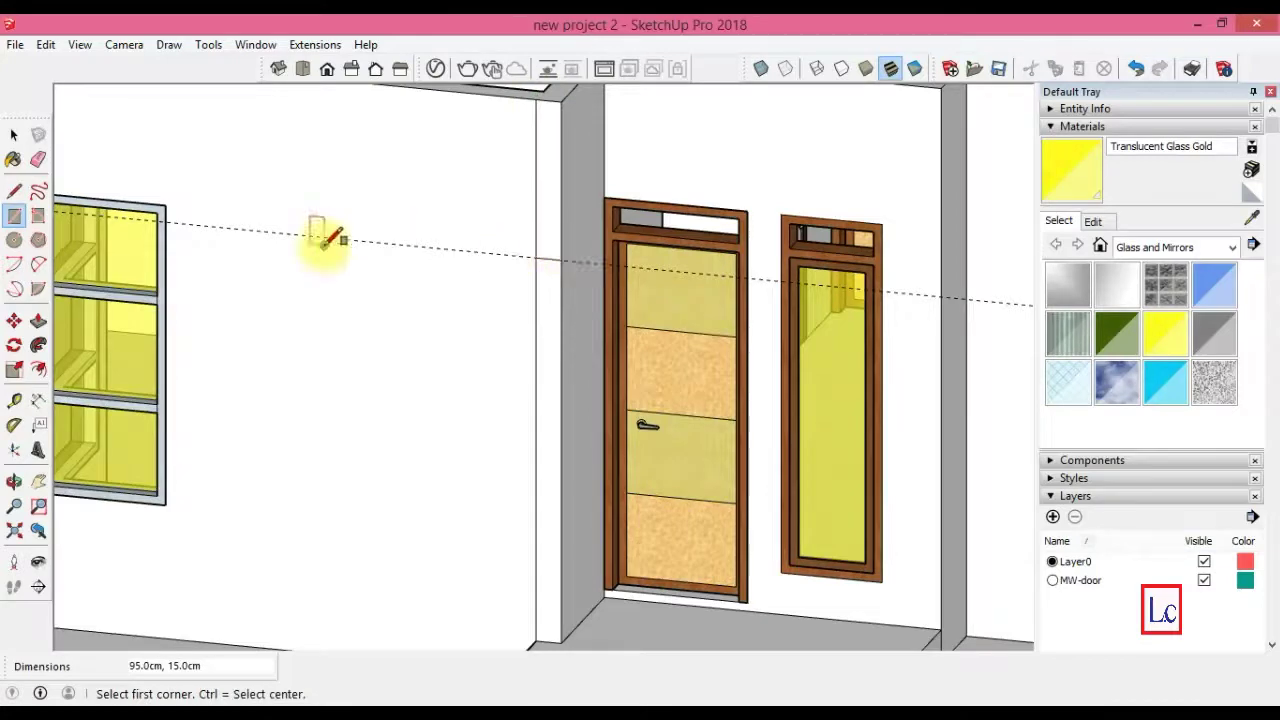
- Select the porch step top and extrude the corner rectangle by the previous distance
key(space)
scroll(528, 586, down, 3)
scroll(519, 597, up, 1)
double_click(580, 624)
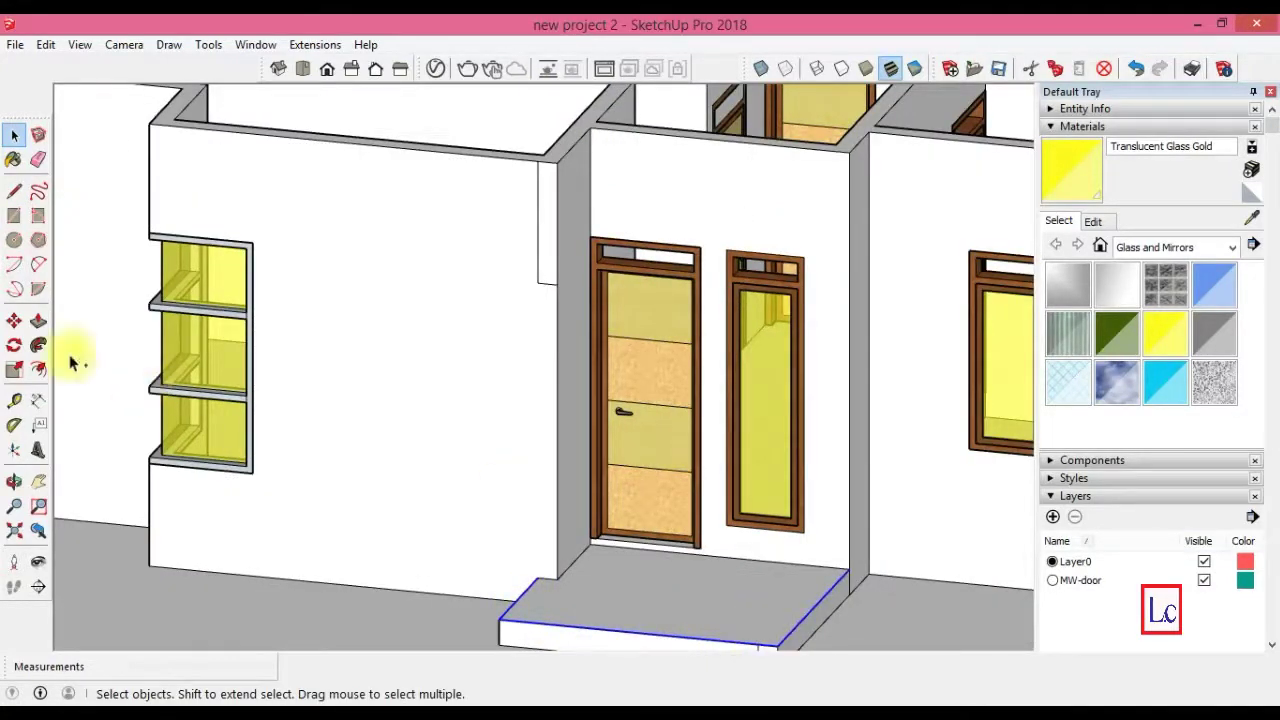
key(p)
double_click(549, 257)
click(33, 482)
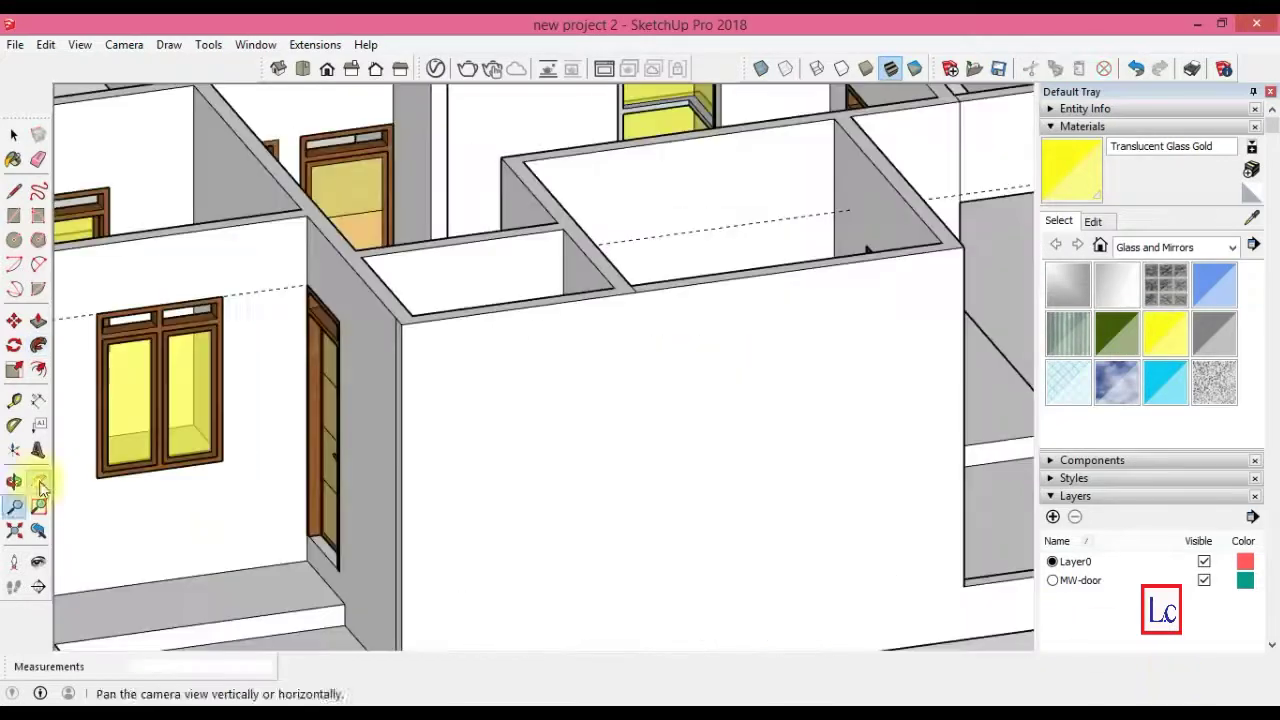
- Add a guide 10 cm above the first and draw a 10 × 270 cm strip
key(t)
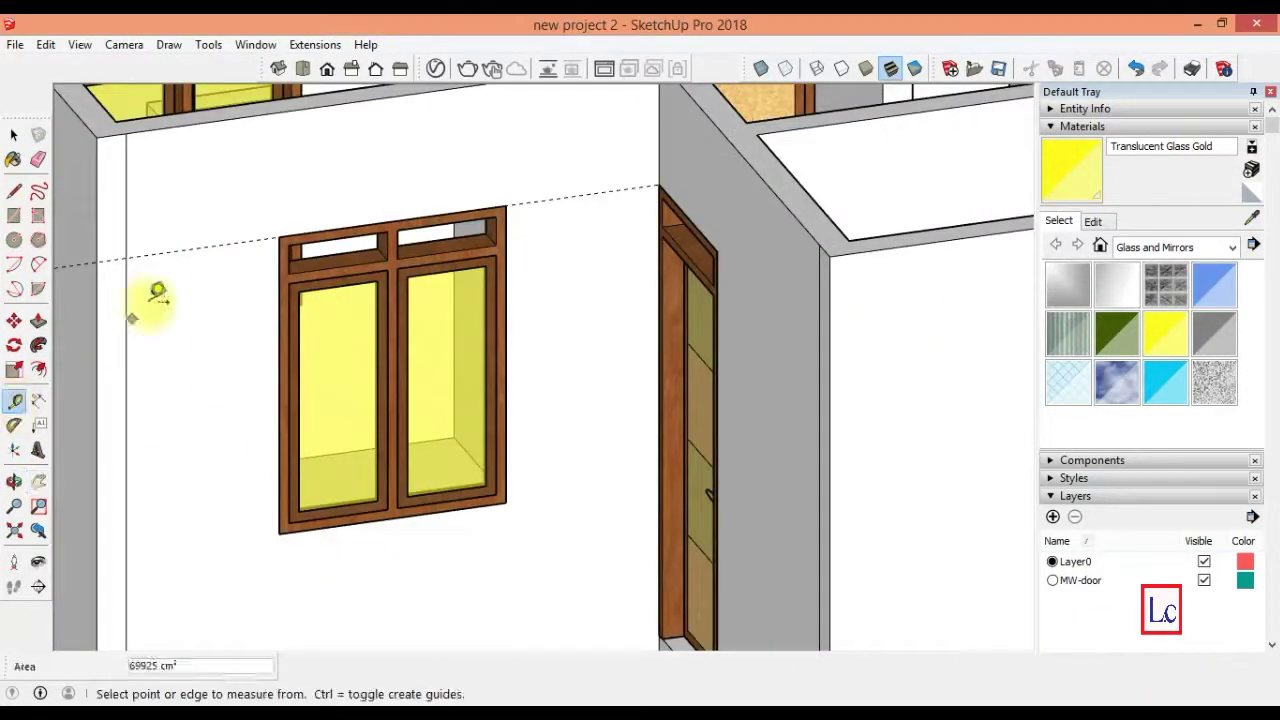
click(178, 249)
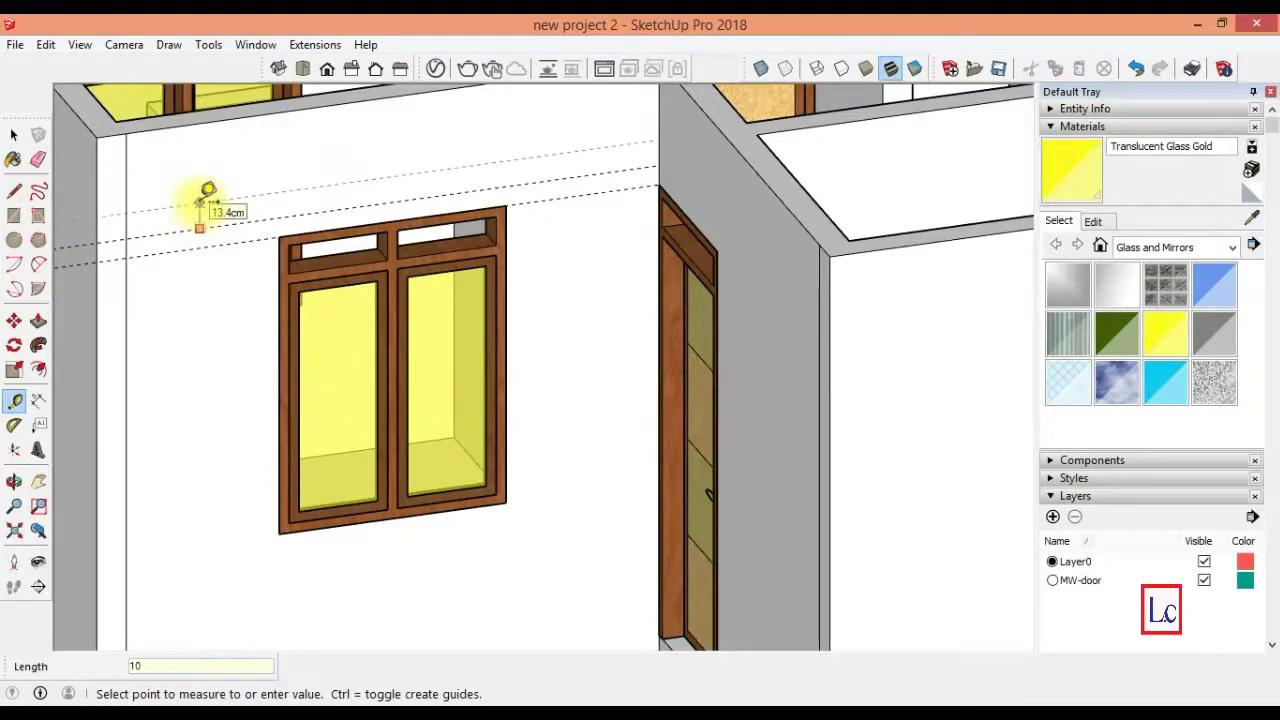
key(Return)
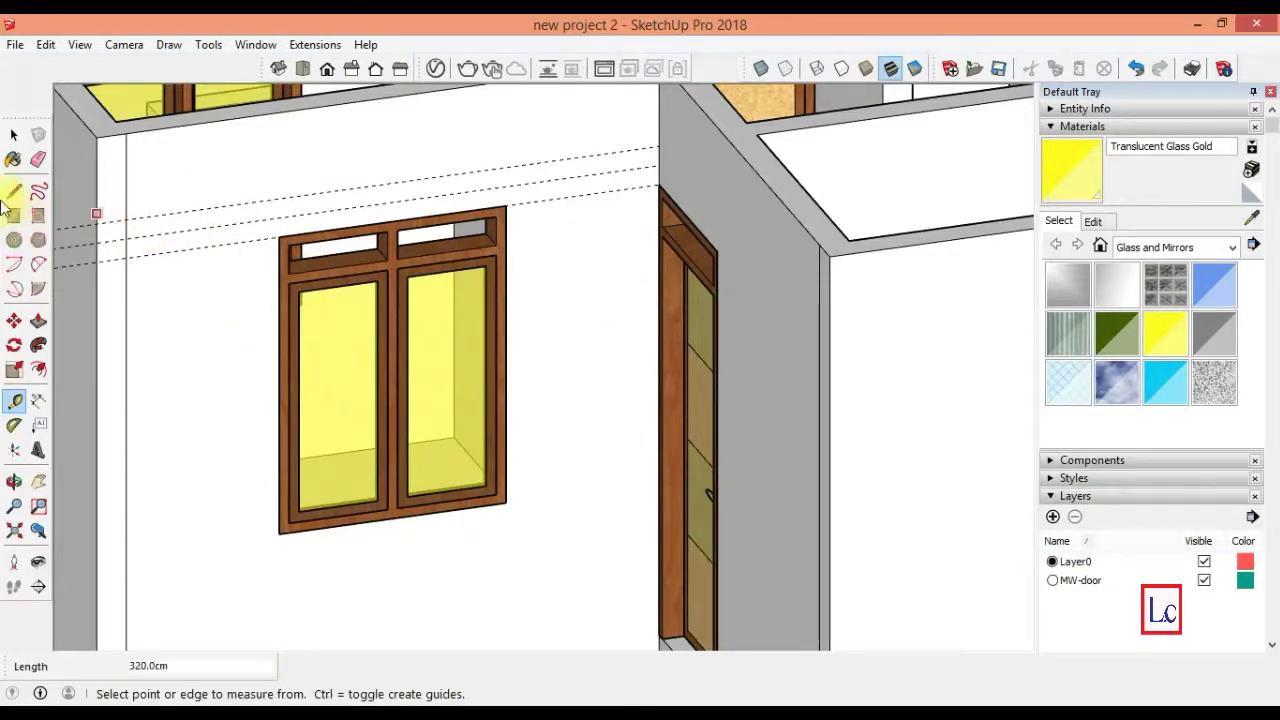
click(14, 215)
click(127, 217)
click(658, 155)
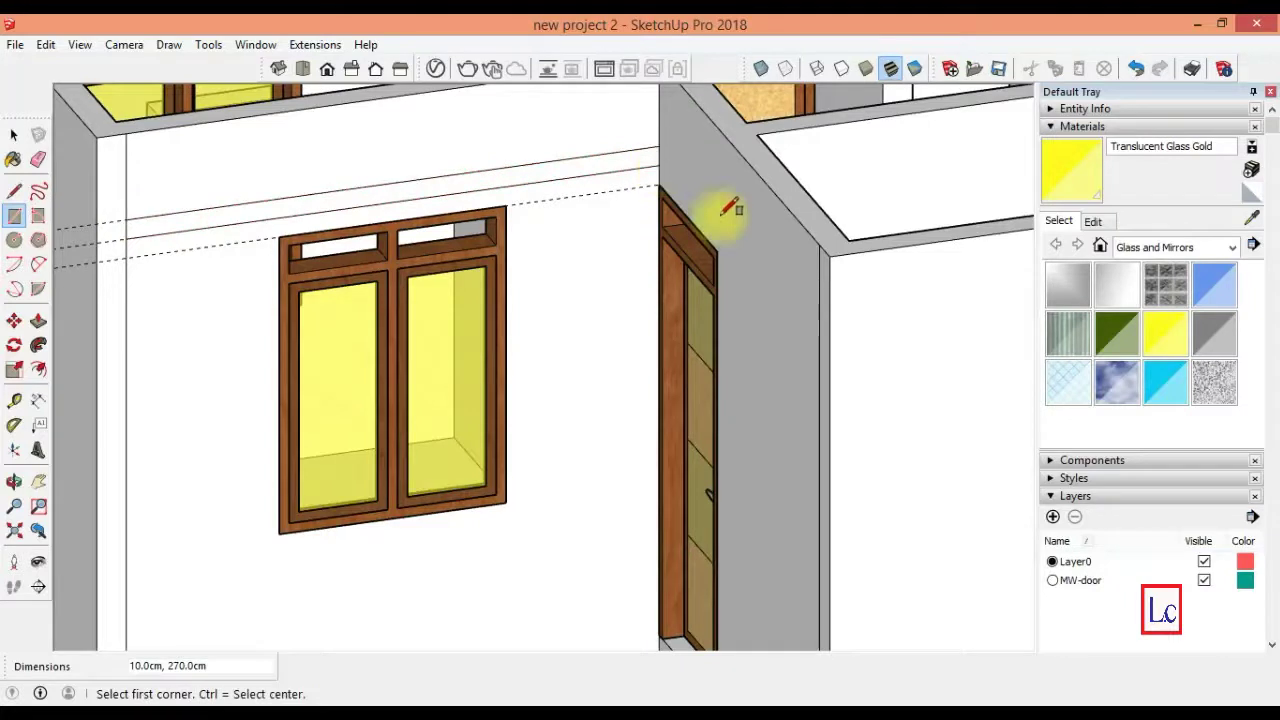
- Pull the strip out into a slab and extend its front face 40 cm
click(38, 159)
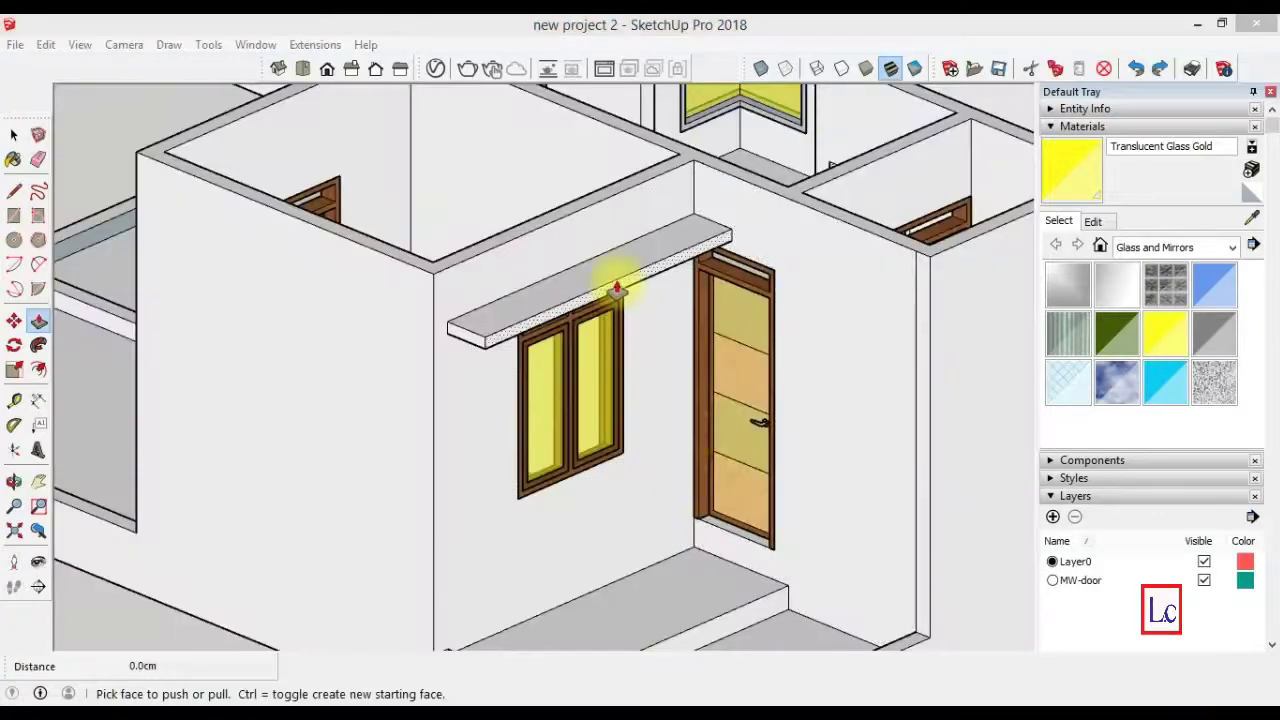
click(620, 292)
click(737, 606)
click(655, 322)
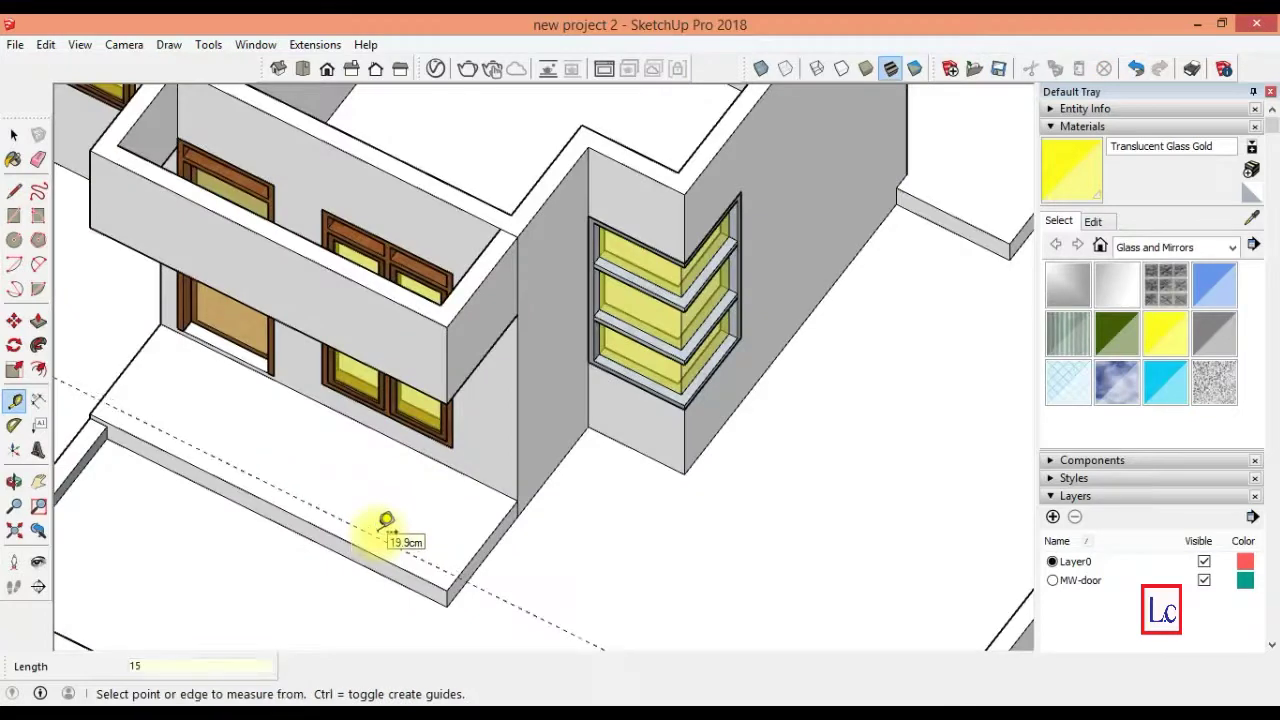
key(Return)
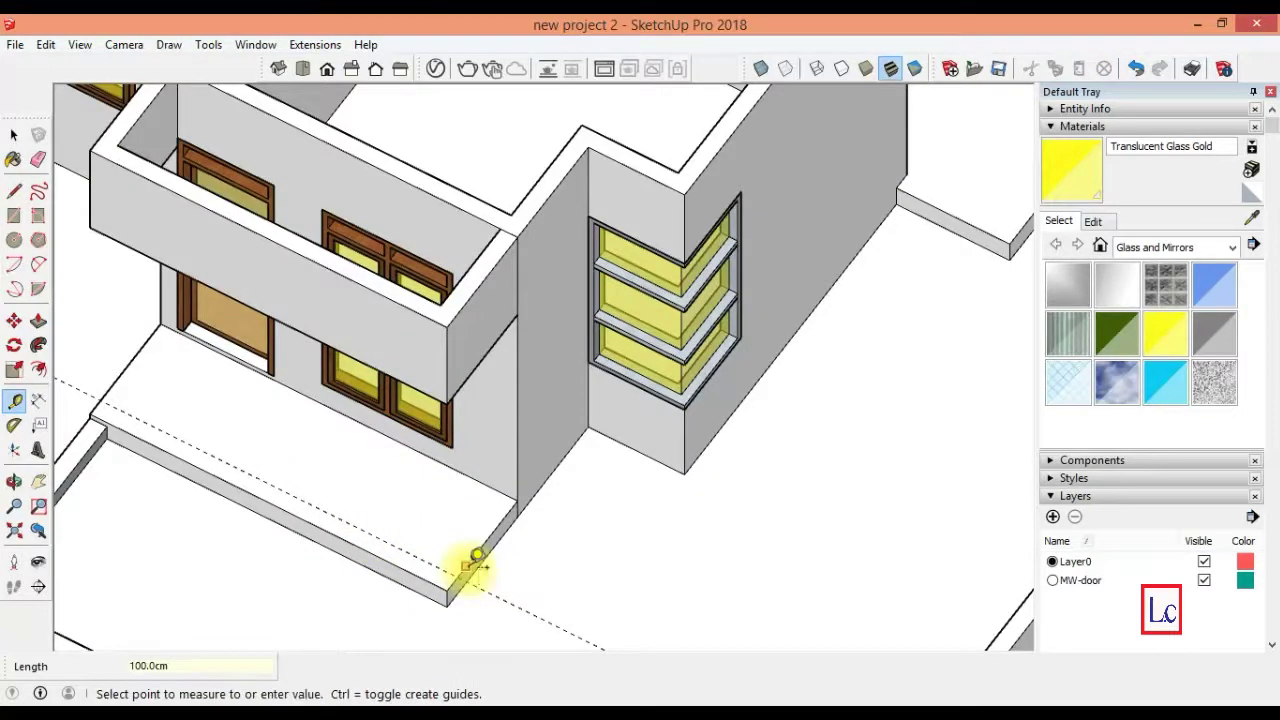
- Set a 50 cm guide and draw a 50 × 15 cm rectangle on the slab top
click(466, 566)
key(Return)
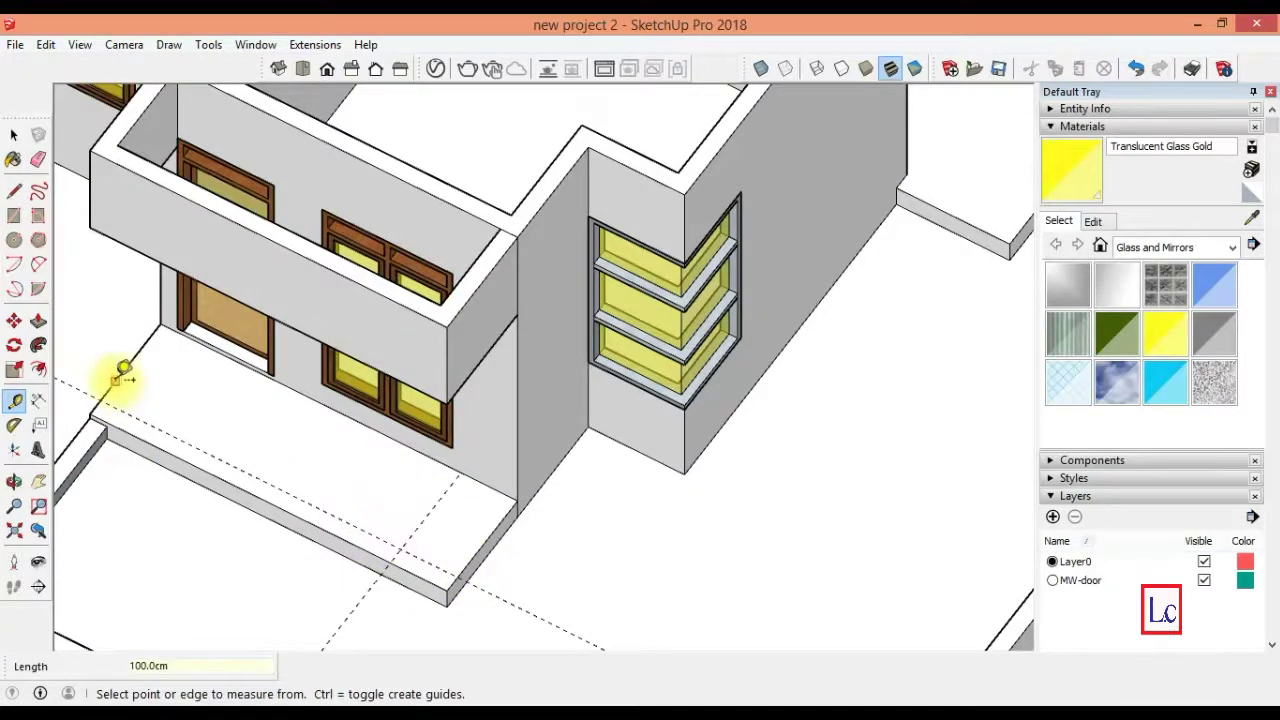
click(116, 380)
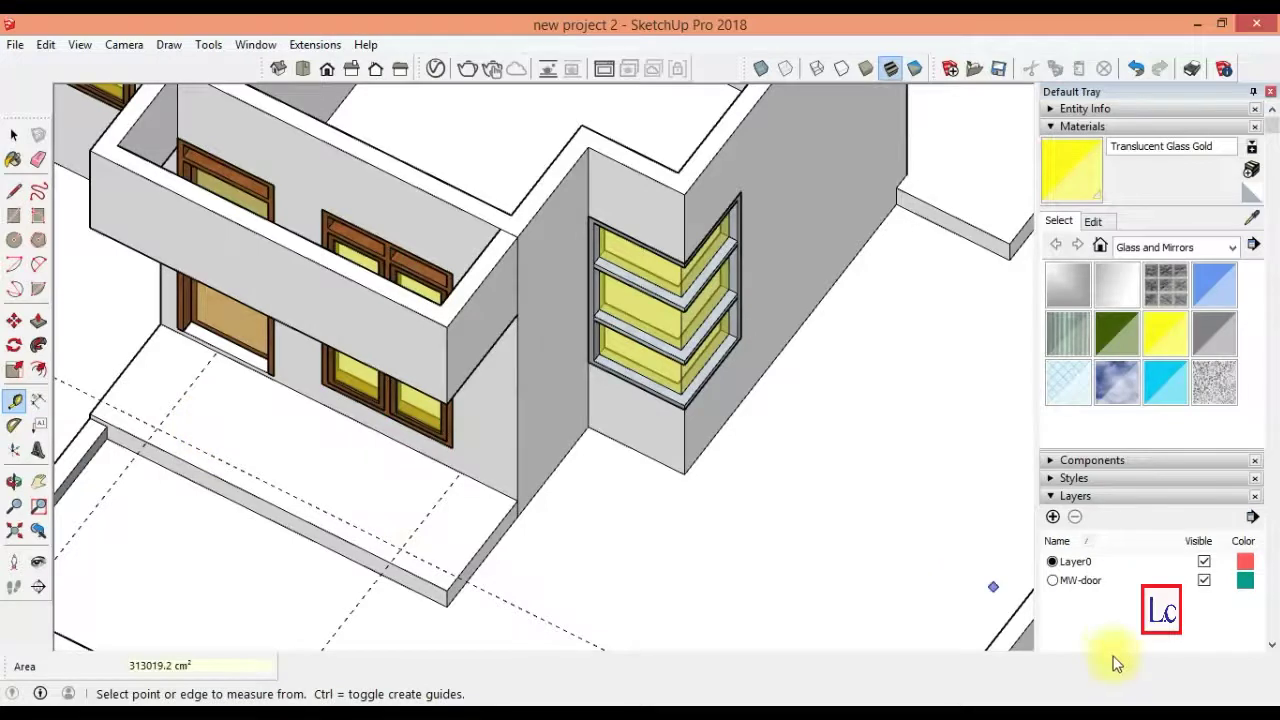
scroll(714, 529, up, 4)
click(14, 215)
click(277, 420)
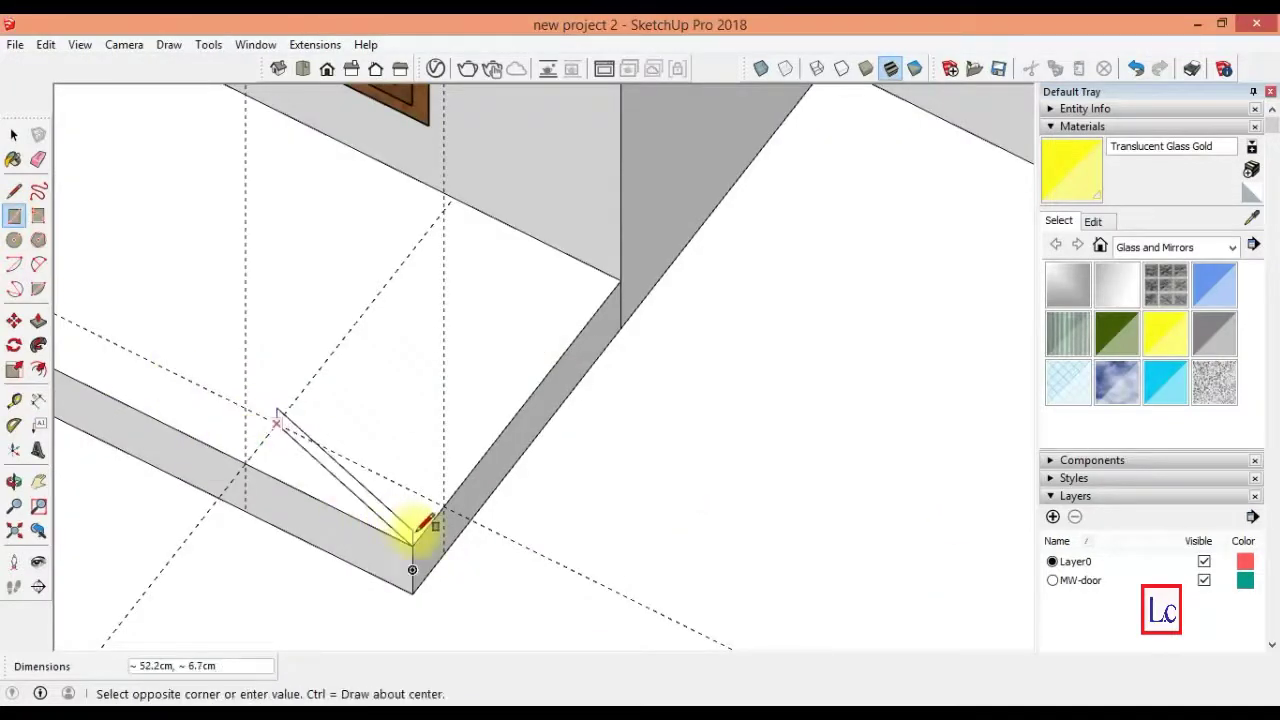
click(414, 541)
- Draw rectangles on the slab's front face and a 20 × 15 cm one on its side
click(246, 461)
click(413, 591)
click(443, 505)
key(Escape)
click(443, 505)
click(413, 591)
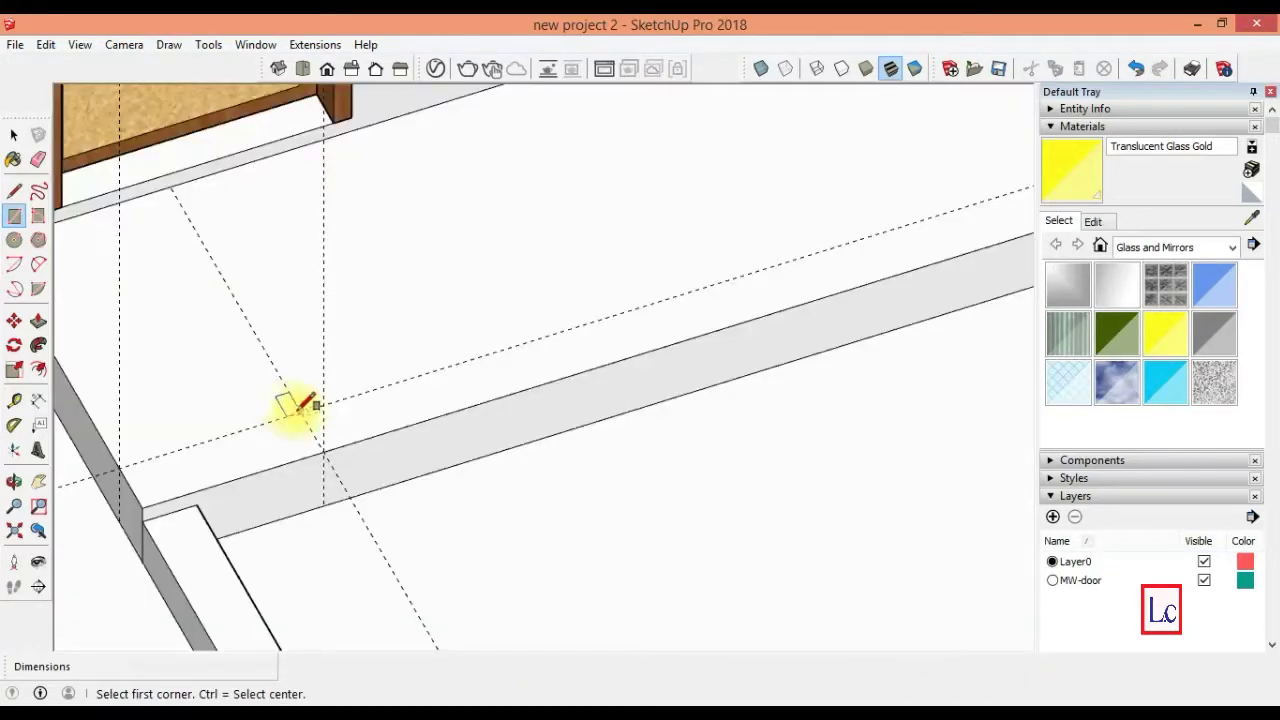
- Draw a 50 × 15 cm rectangle on the beam top and a 50,20 rectangle at its edge
click(300, 411)
click(142, 520)
click(118, 467)
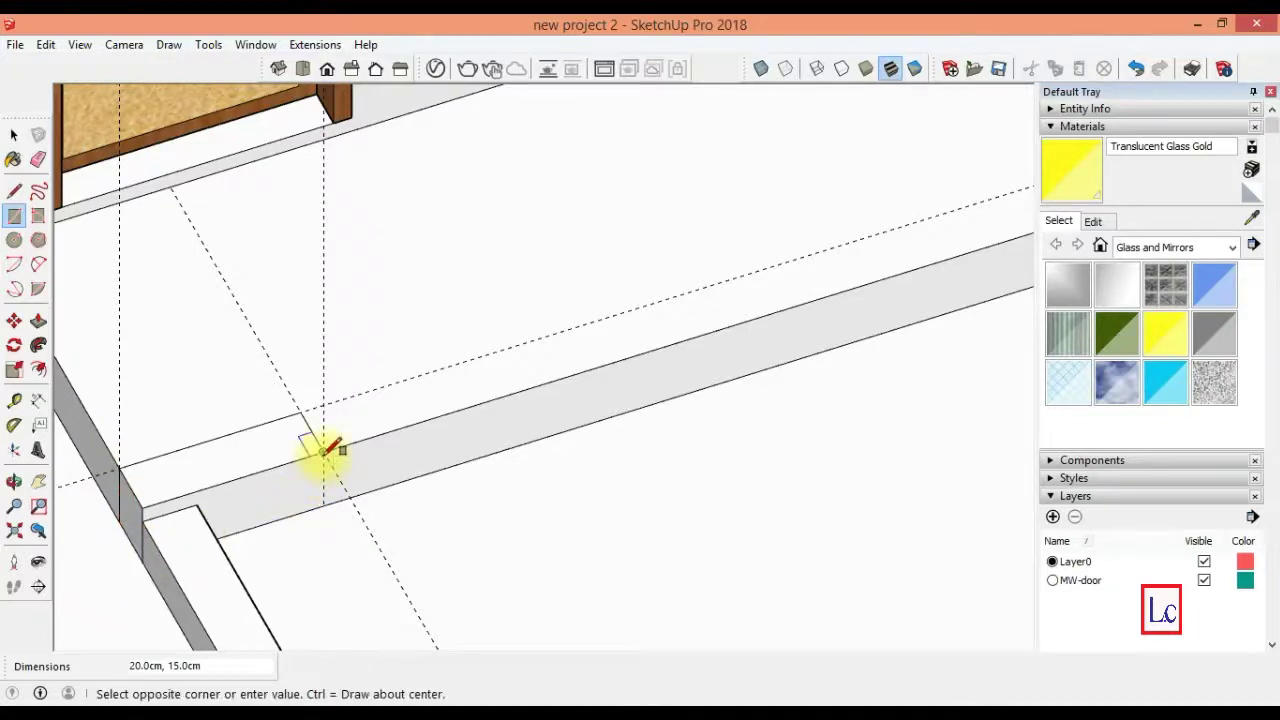
text(50,20)
key(Return)
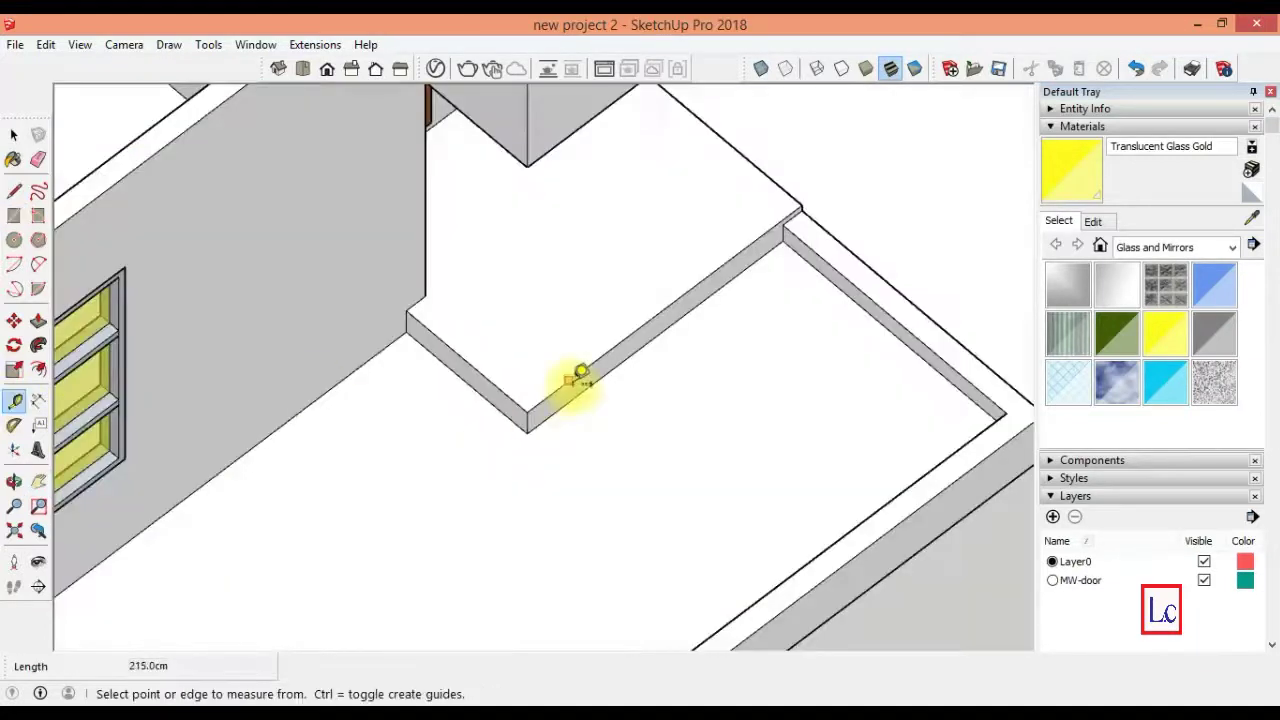
click(571, 373)
- Place a 50 cm guide and outline 50×15 cm and 50×20 cm rectangles on the step top and front
text(50)
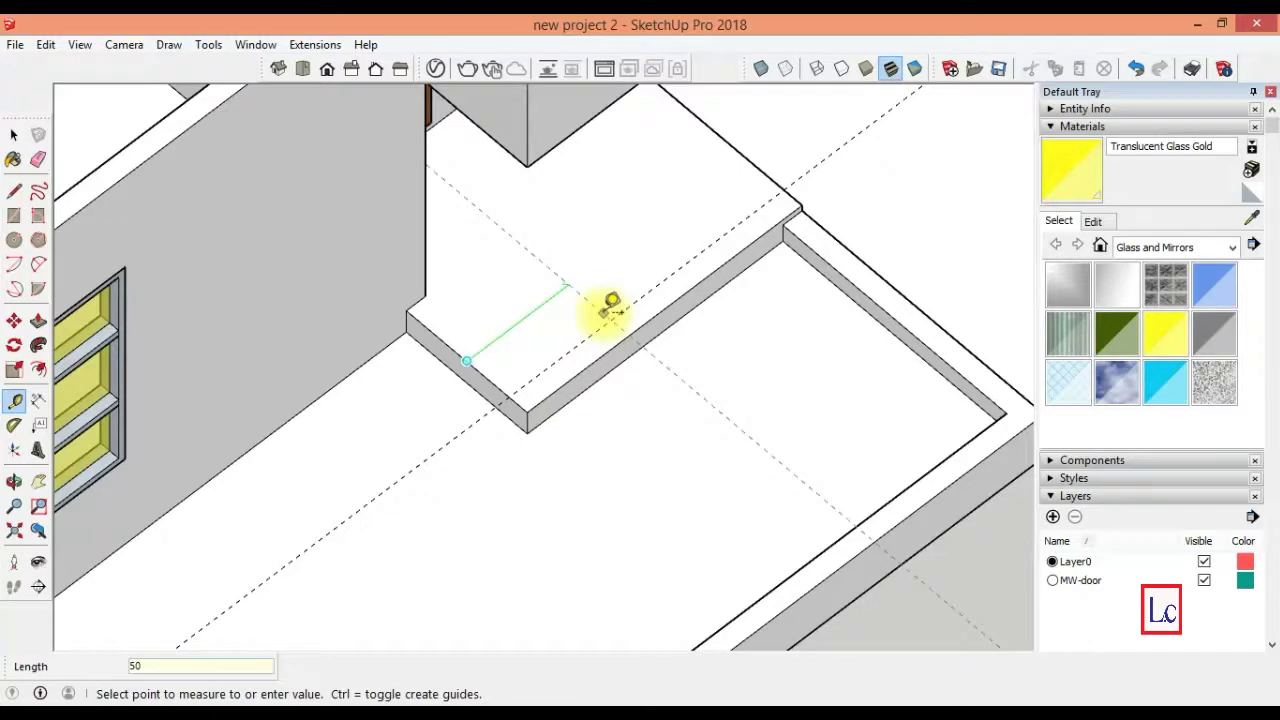
key(Return)
click(761, 170)
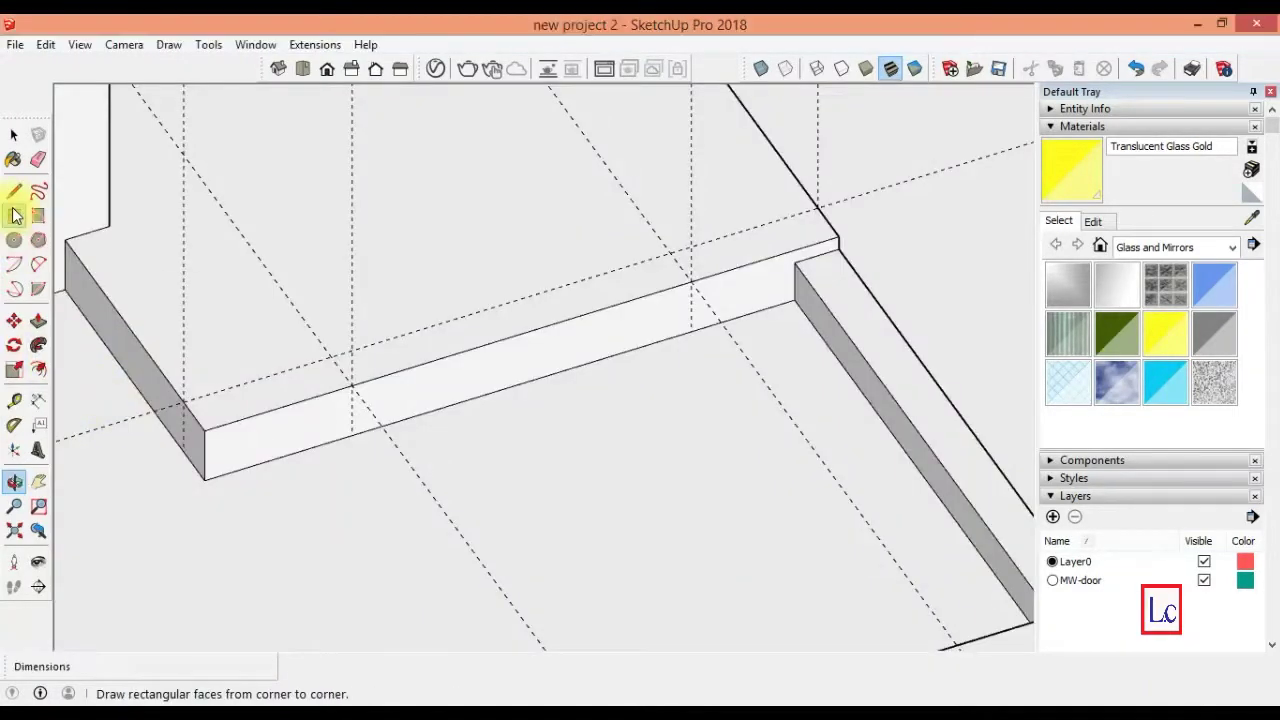
click(14, 215)
click(185, 398)
click(352, 385)
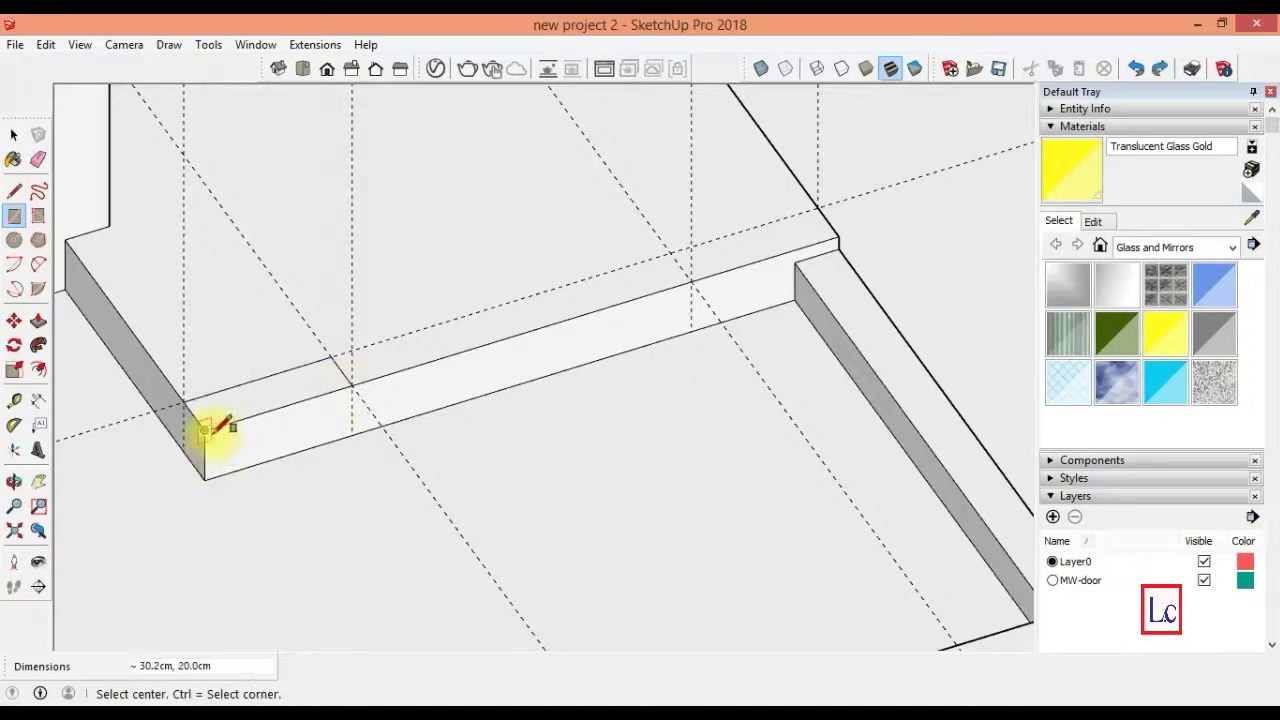
click(205, 430)
click(352, 435)
- Outline matching rectangles at the far end of the step and erase the construction guides
click(184, 401)
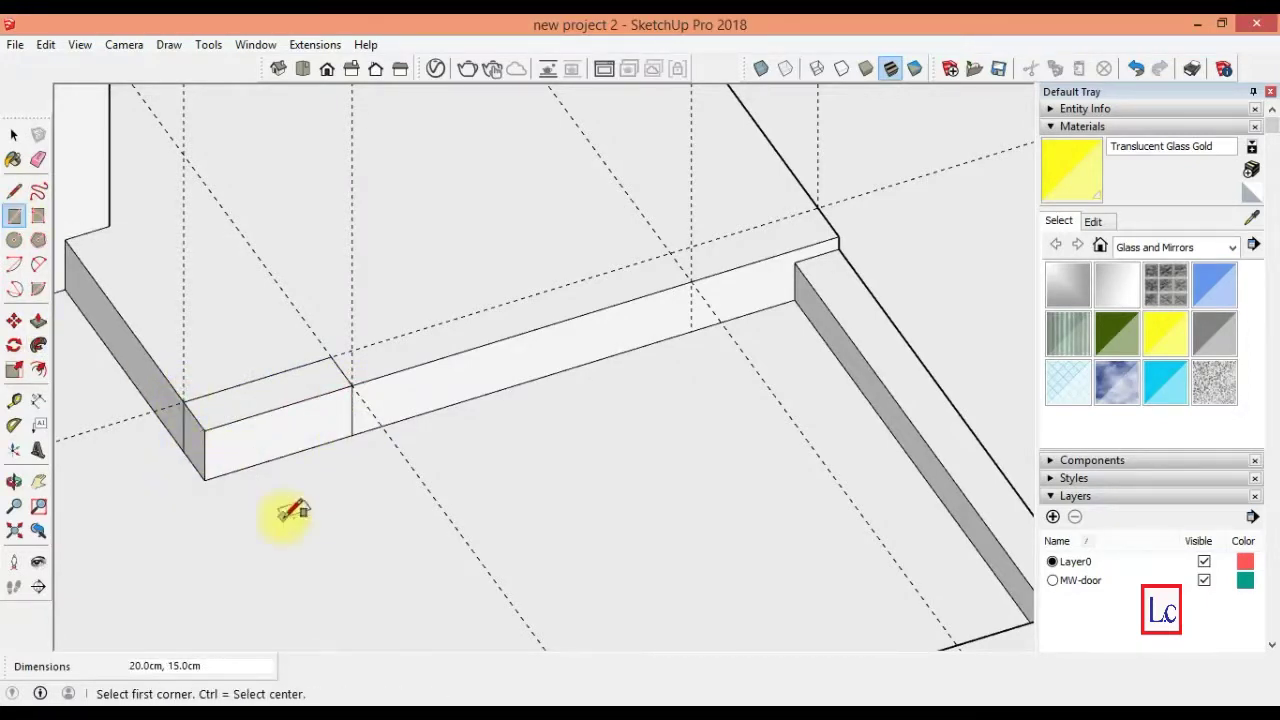
click(690, 285)
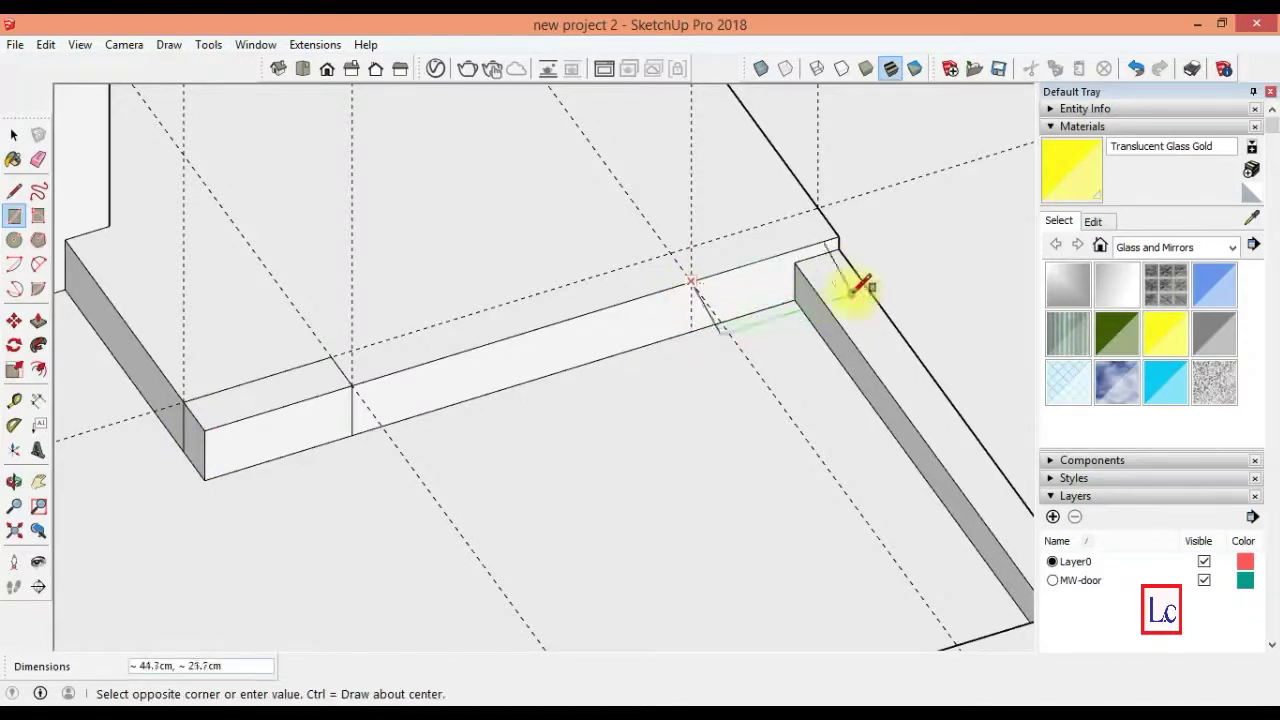
middle_drag(1009, 556, 251, 343)
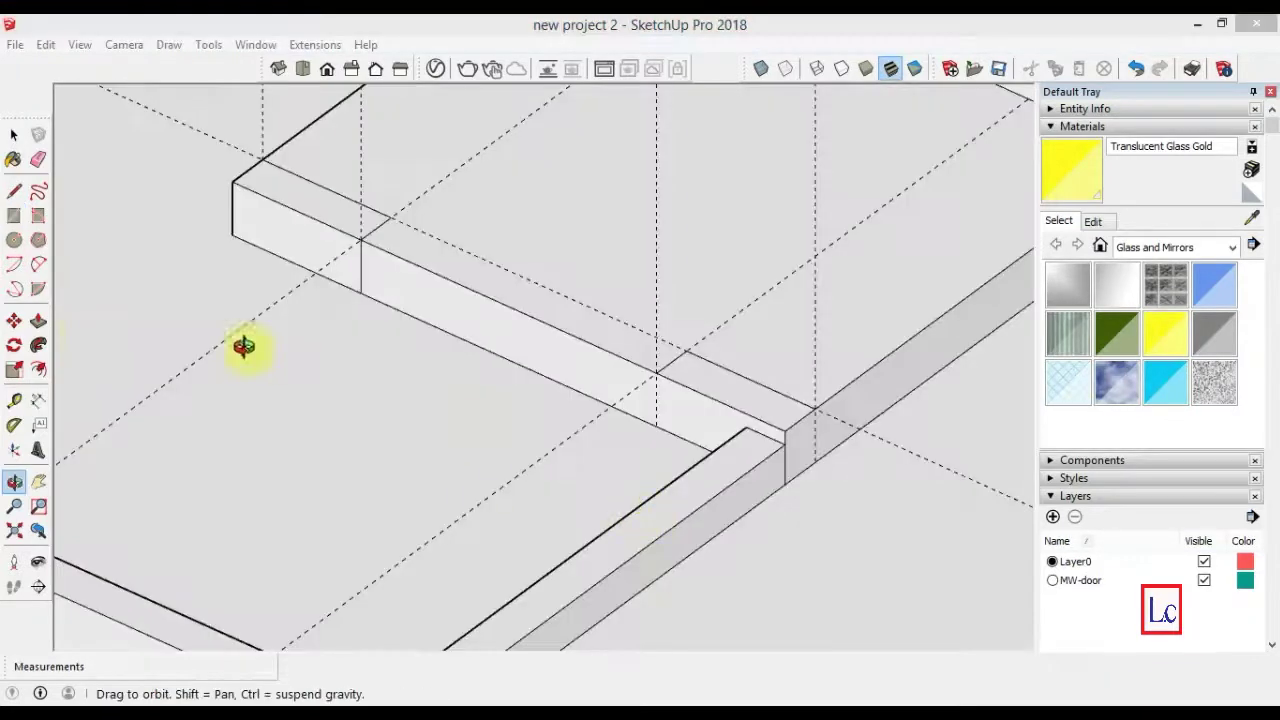
click(657, 370)
click(790, 468)
click(812, 440)
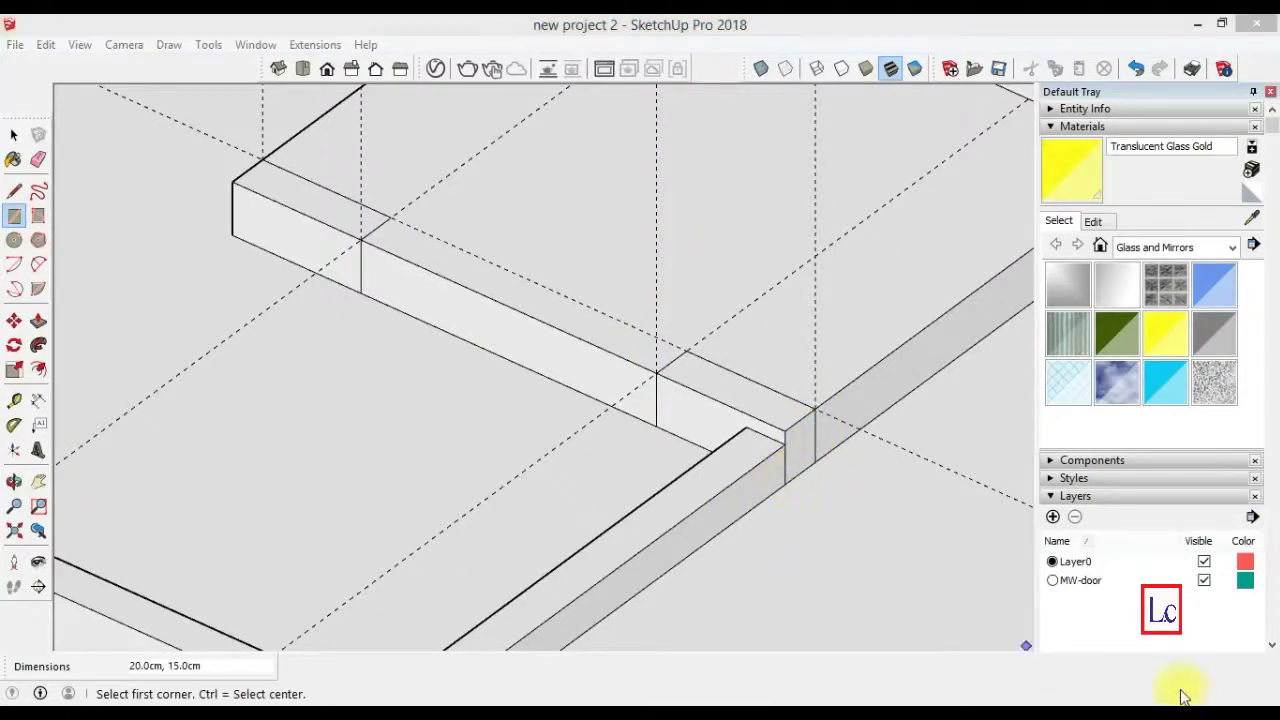
click(38, 159)
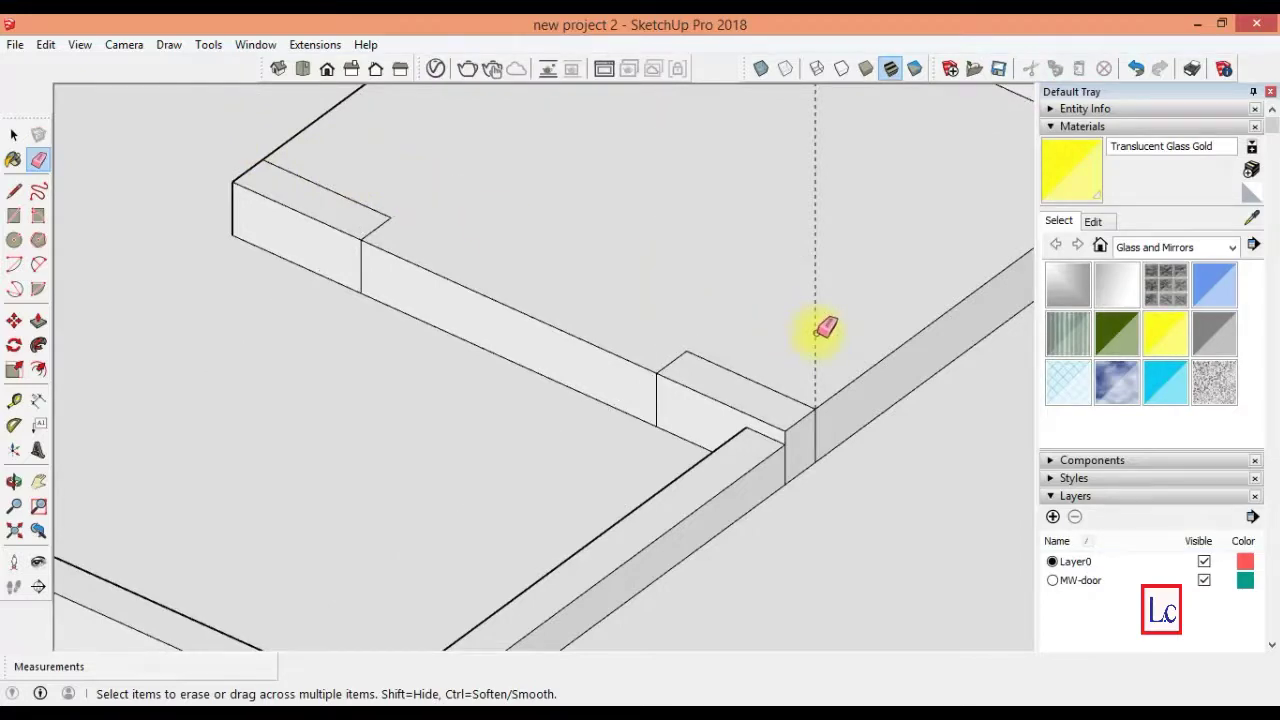
click(38, 320)
- Pull the outlined right and left end faces of the step out 5 cm
mouse_move(800, 457)
mouse_down()
mouse_move(824, 476)
mouse_move(789, 478)
mouse_up()
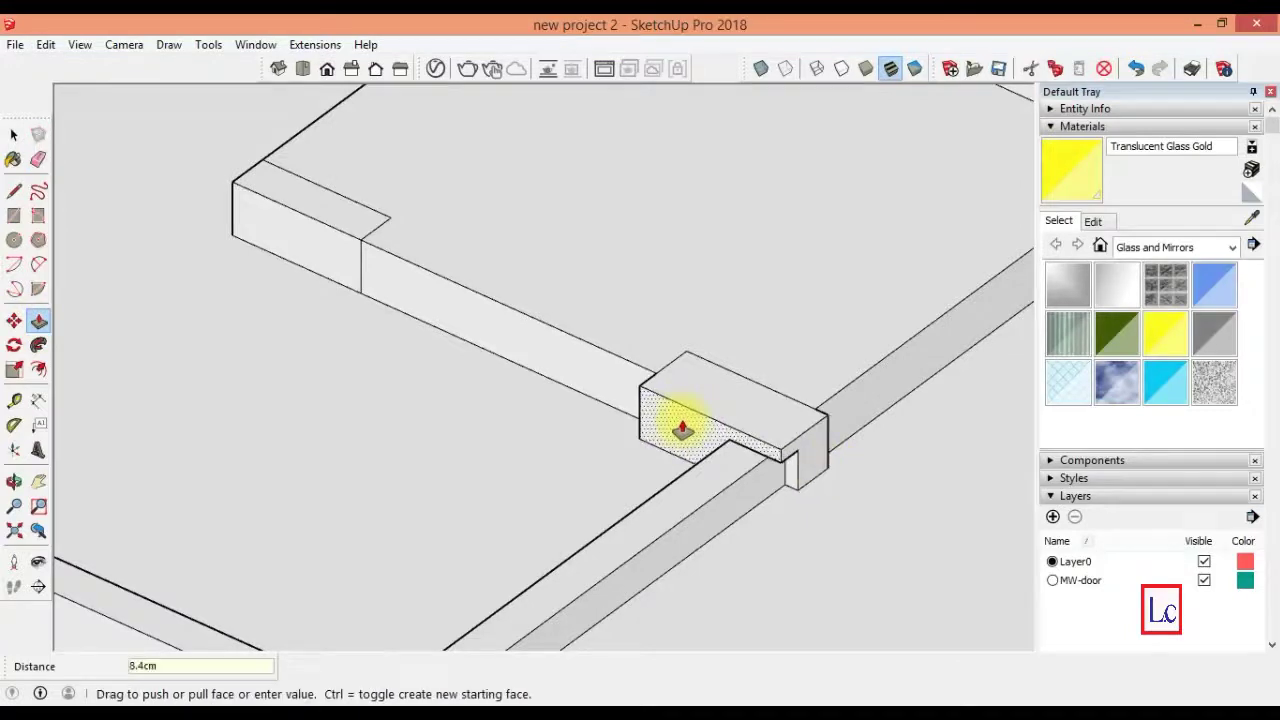
click(783, 480)
drag(286, 258, 283, 262)
key(Return)
- Pull the remaining small block faces out 5 cm, including the end block's front face
middle_drag(808, 534, 380, 330)
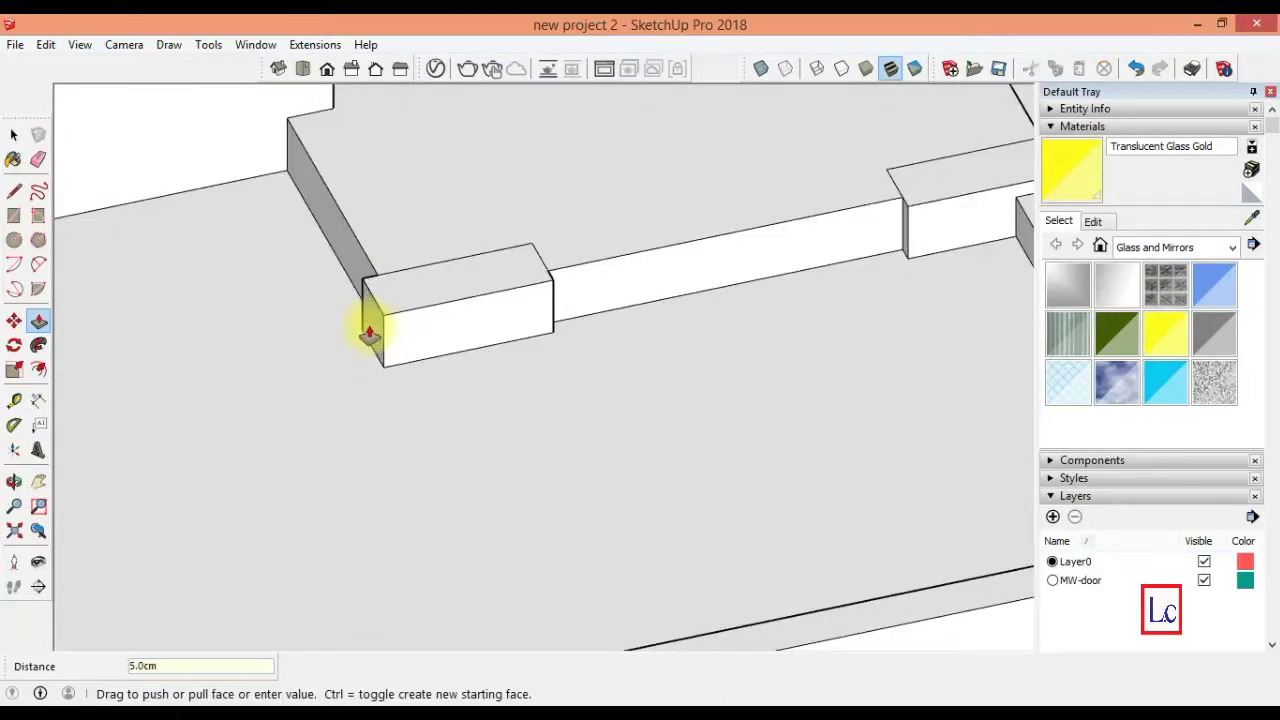
click(14, 506)
drag(395, 430, 389, 609)
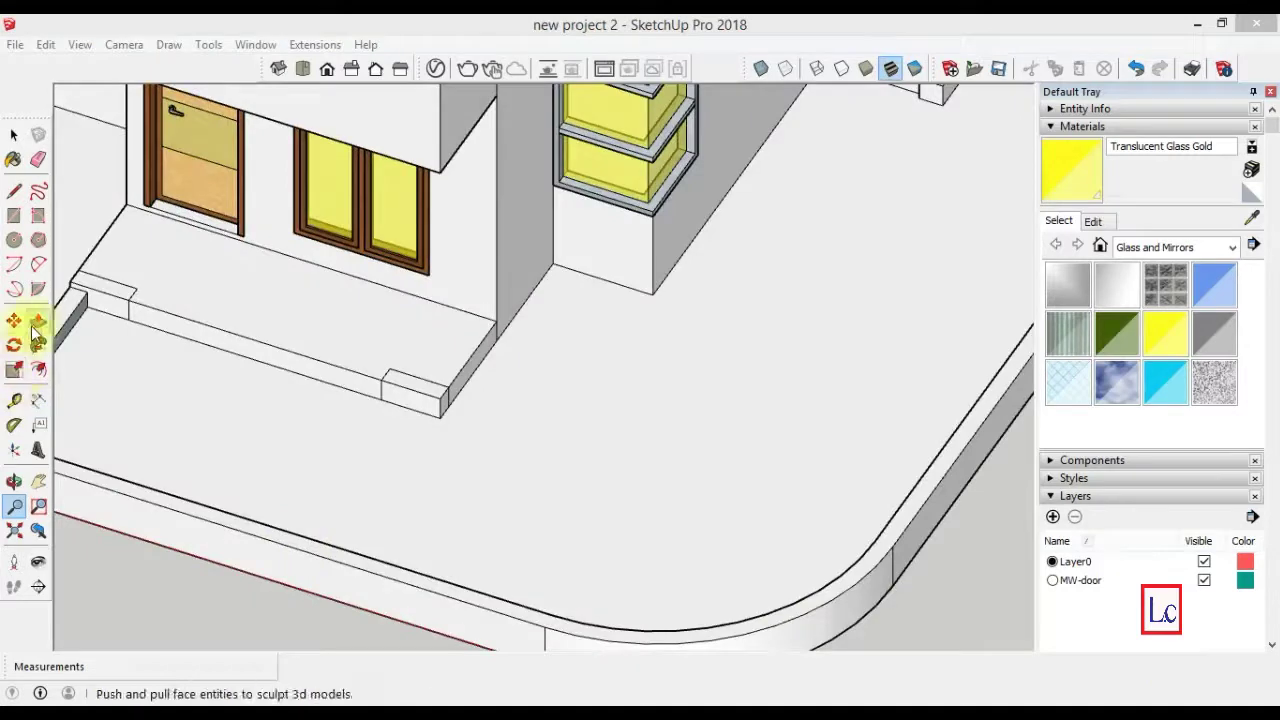
click(38, 320)
click(452, 408)
double_click(426, 411)
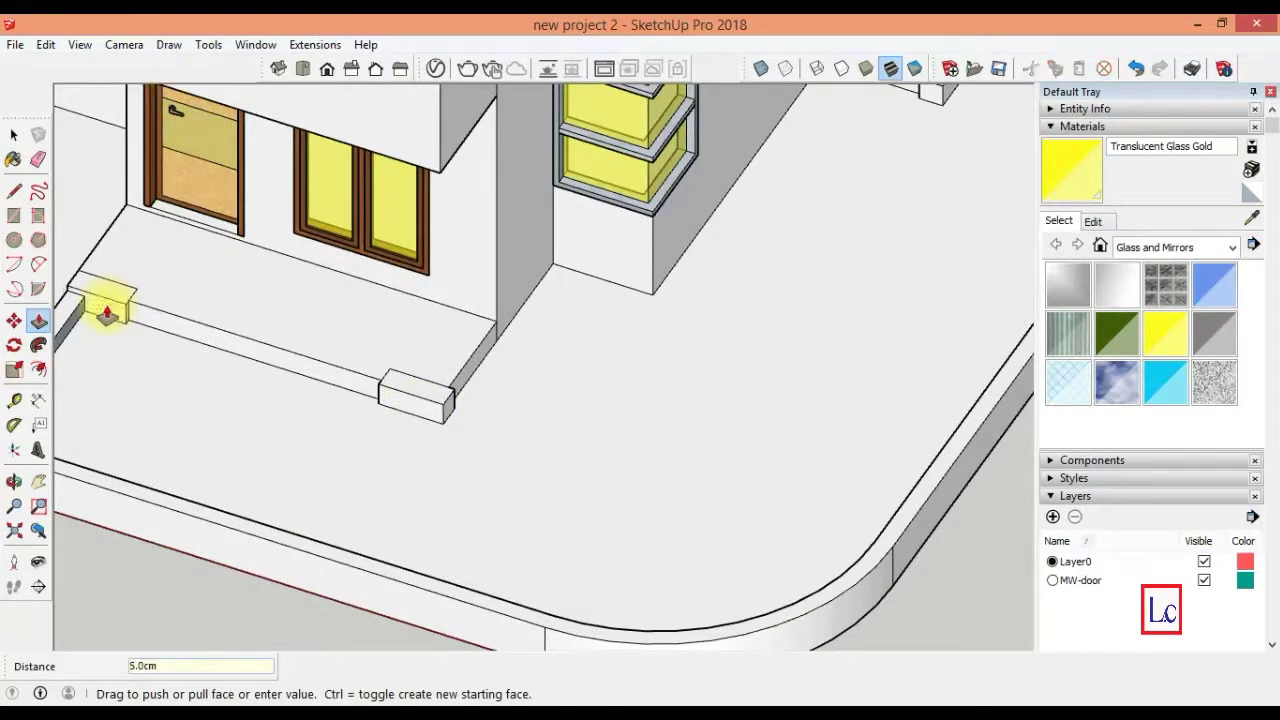
middle_drag(100, 420, 215, 545)
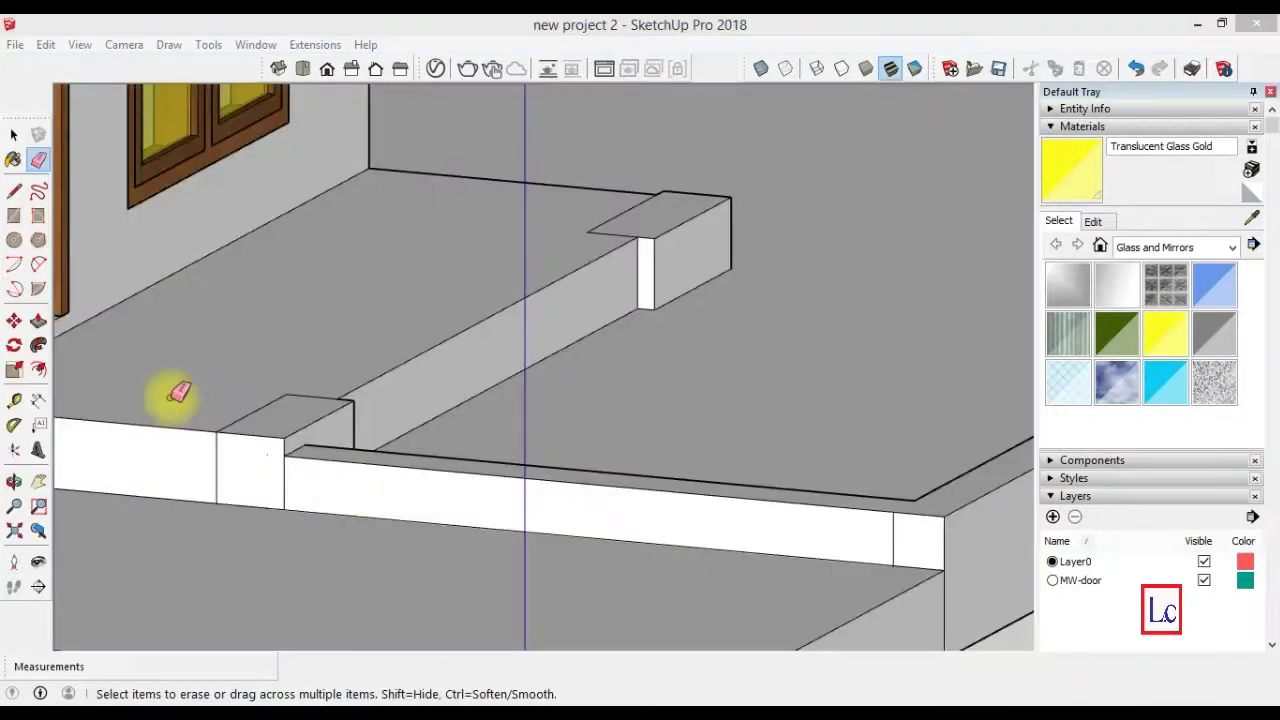
key(p)
click(226, 486)
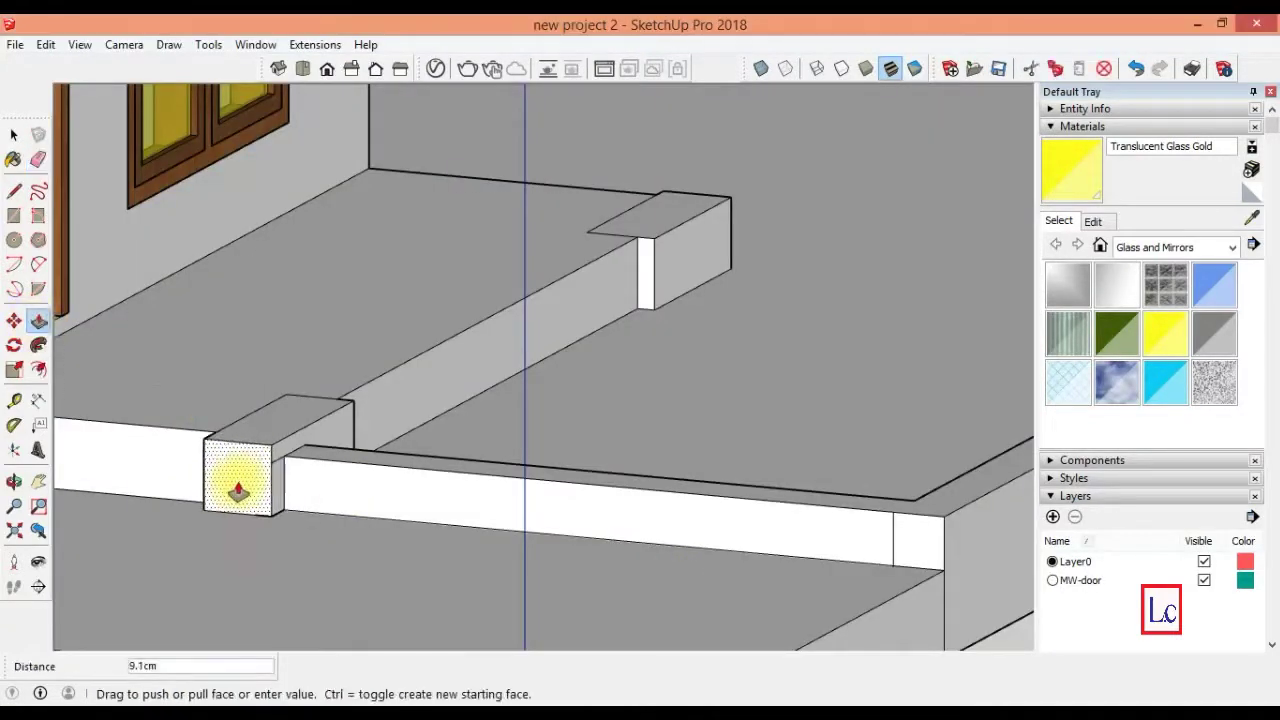
key(Return)
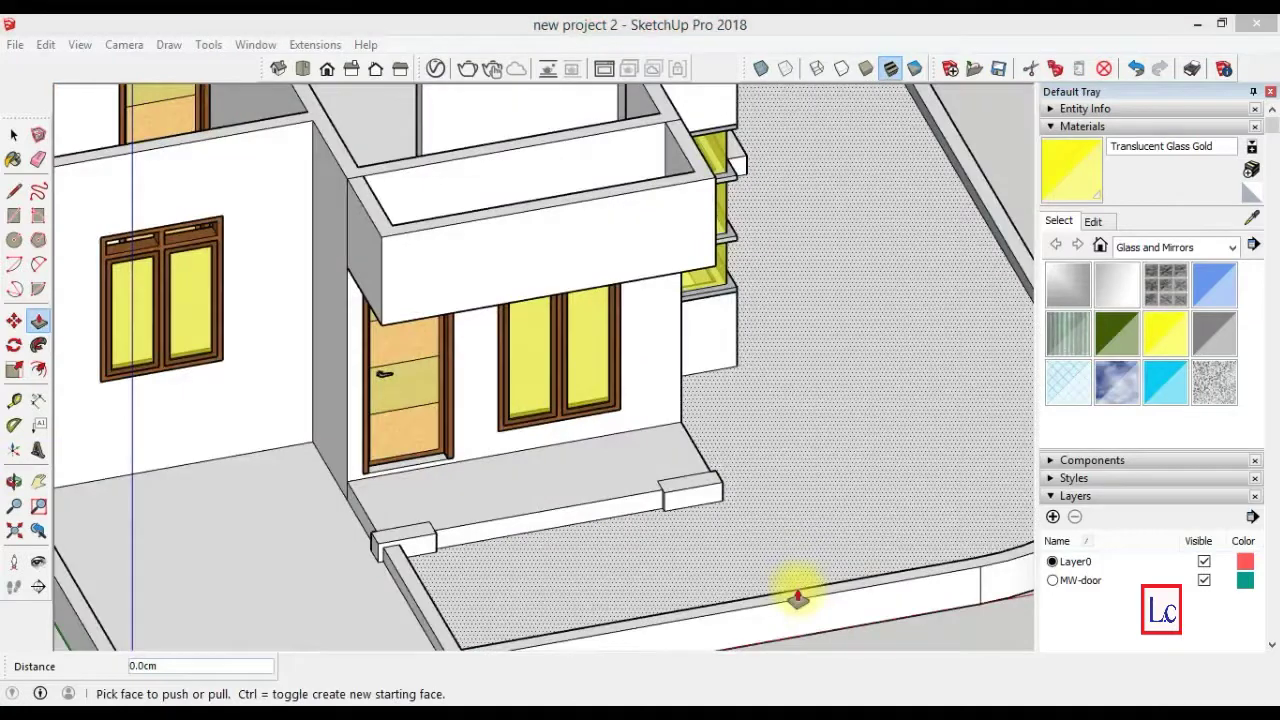
- Raise the left and right step blocks into 230 cm columns
click(410, 535)
click(391, 322)
click(690, 488)
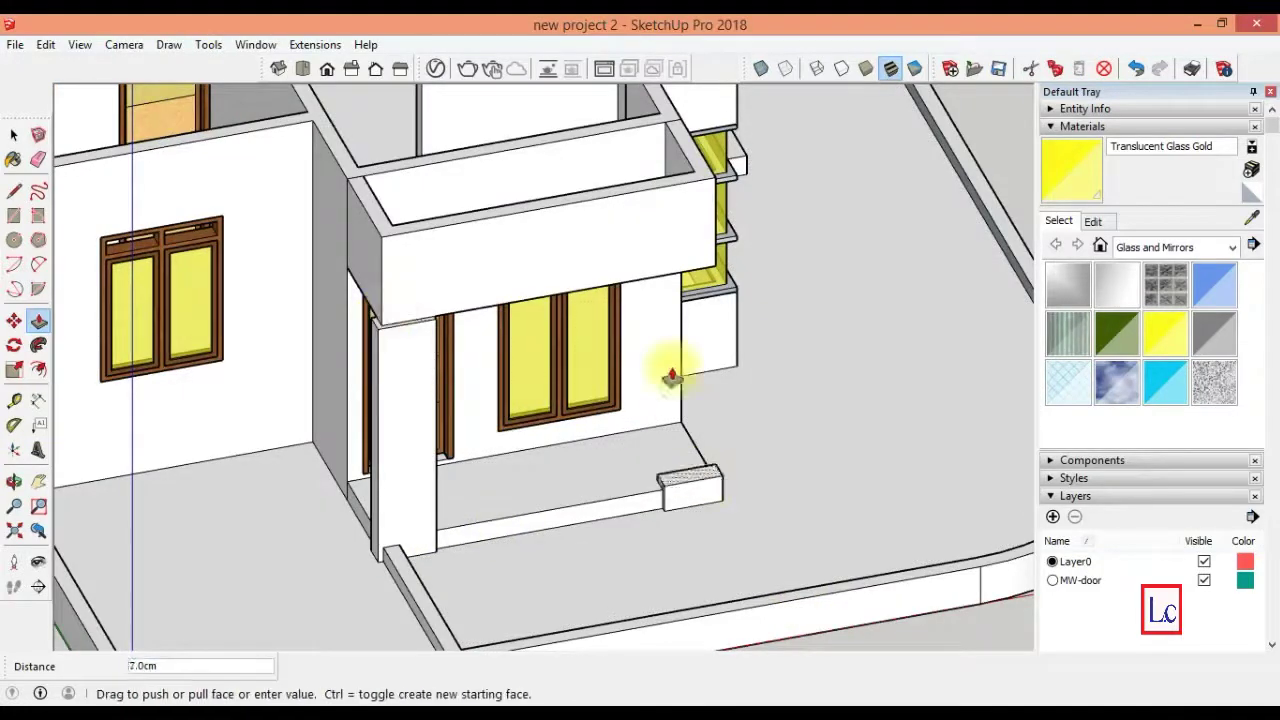
click(679, 277)
click(378, 322)
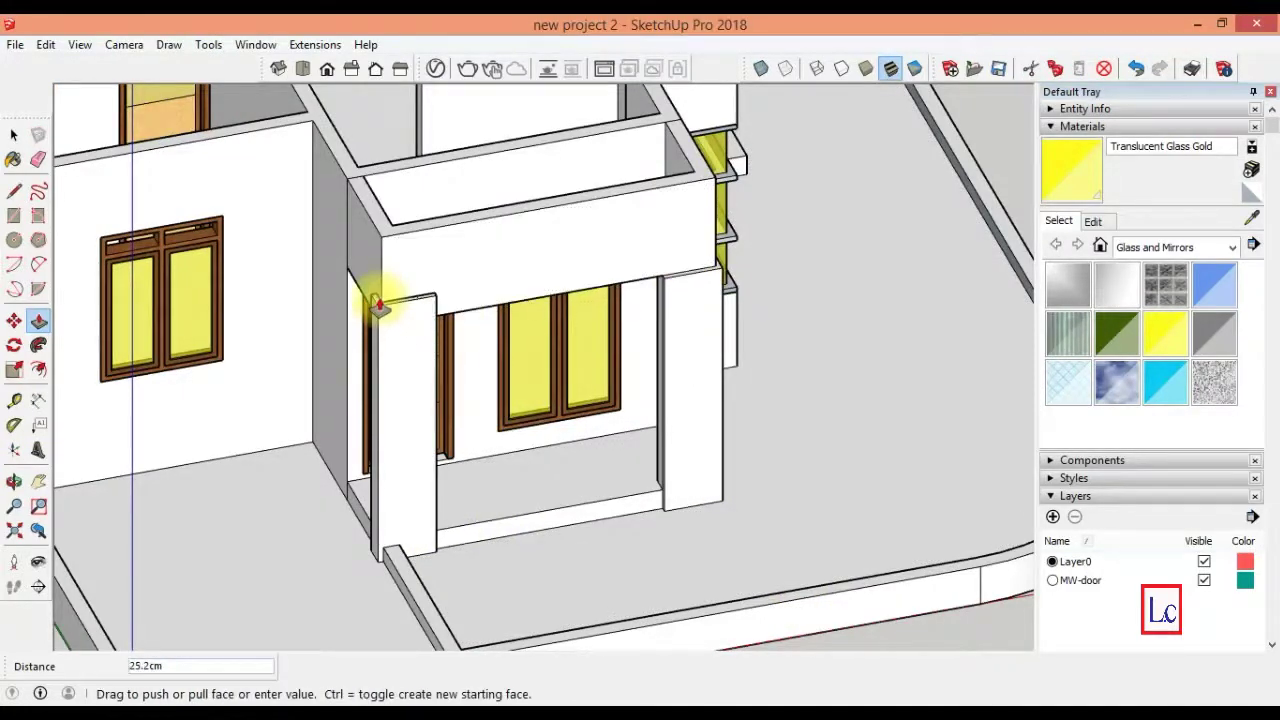
click(379, 305)
click(706, 280)
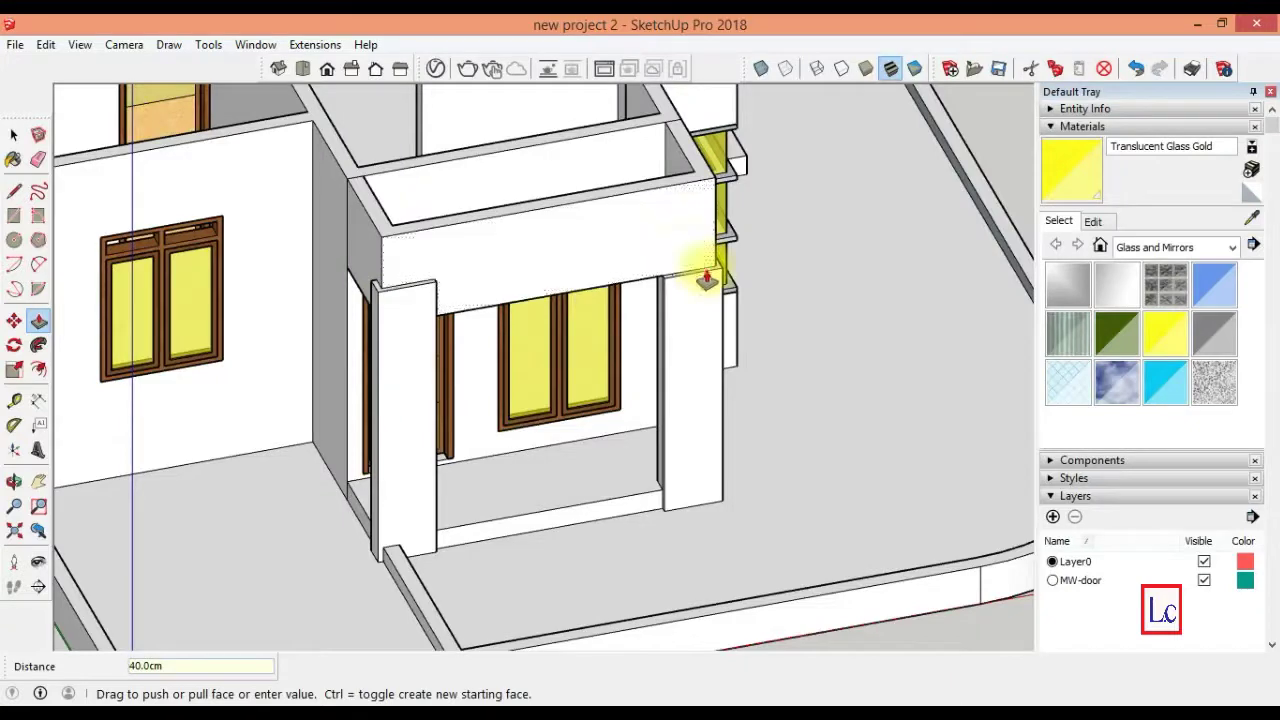
middle_drag(706, 280, 737, 594)
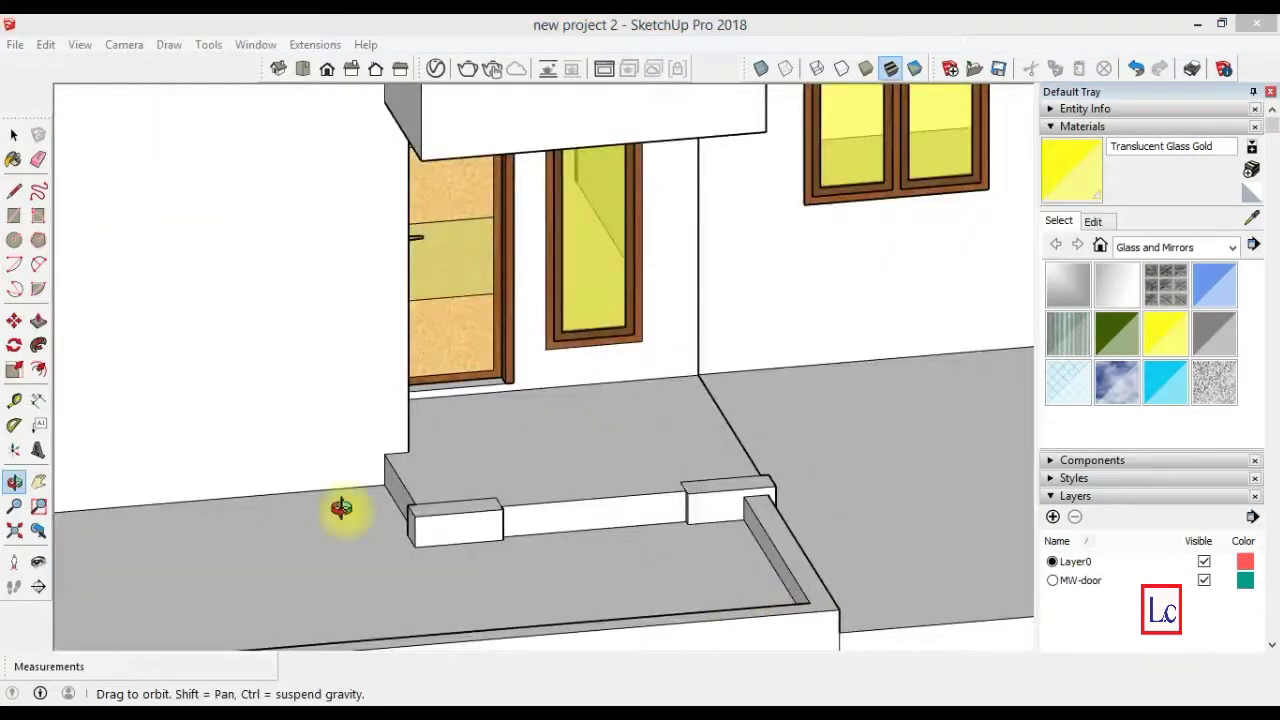
- Pull both column tops up to the underside of the canopy slab
click(429, 491)
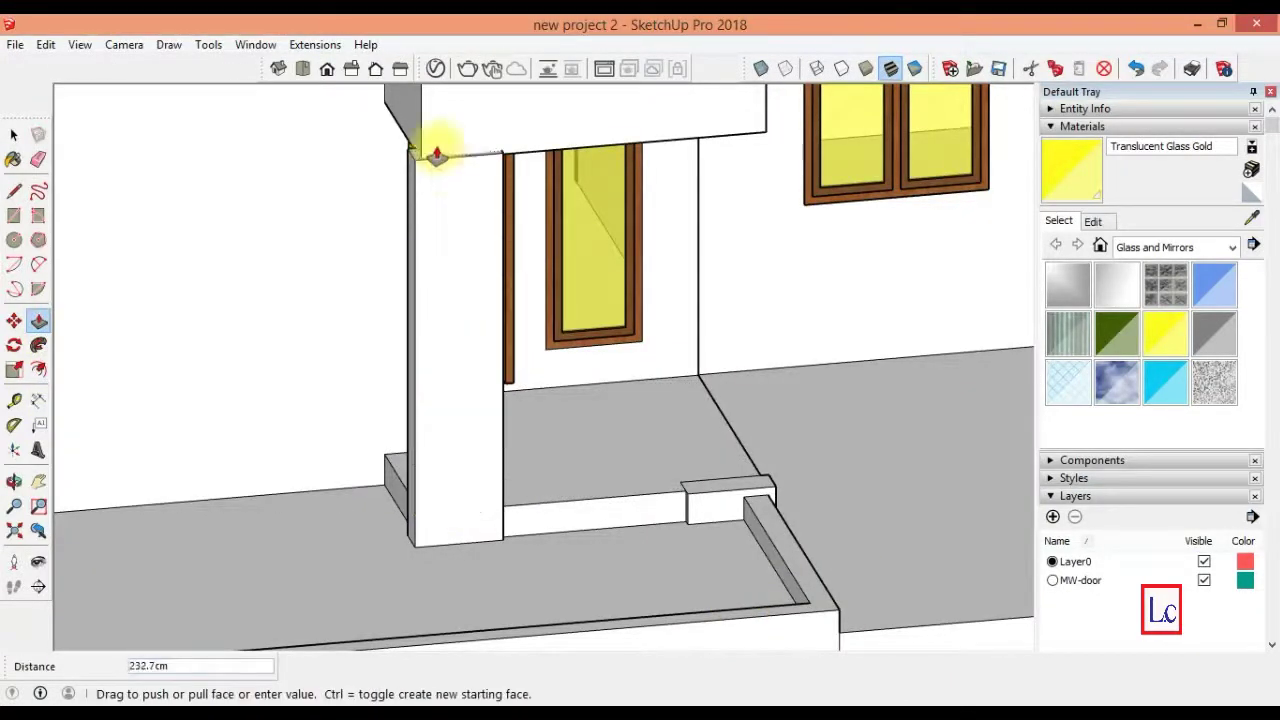
click(420, 160)
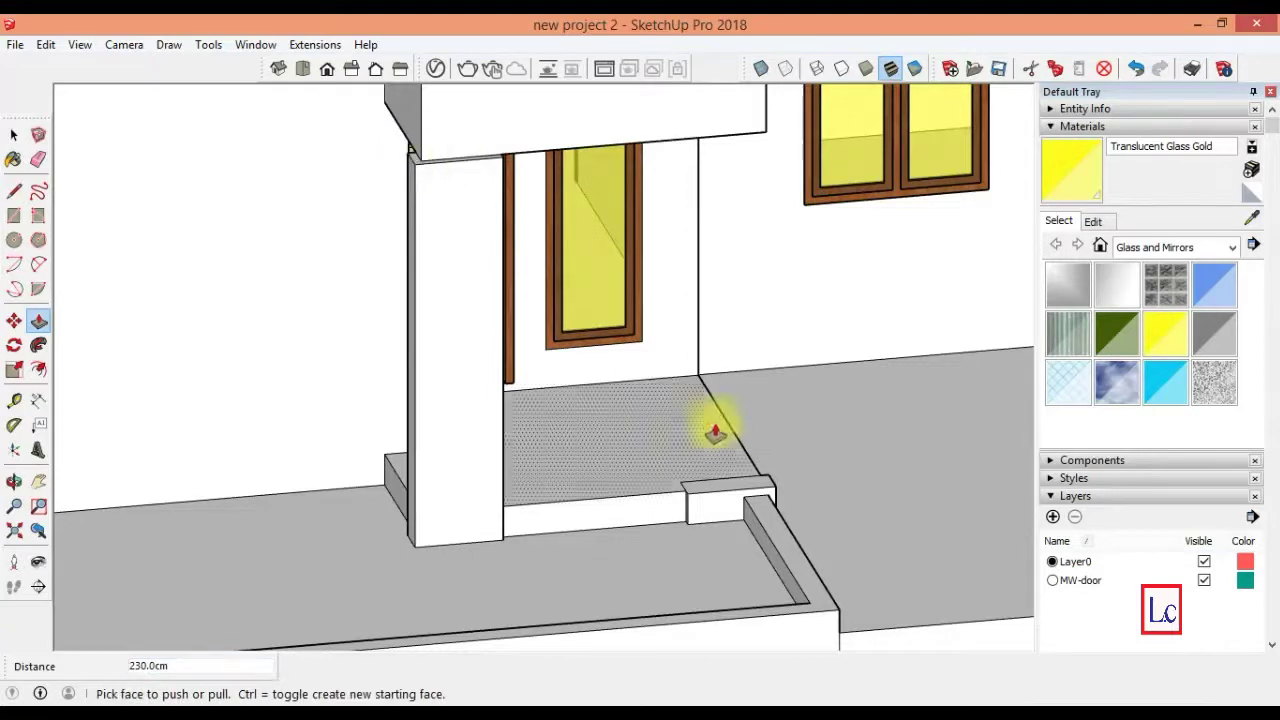
click(729, 486)
click(758, 140)
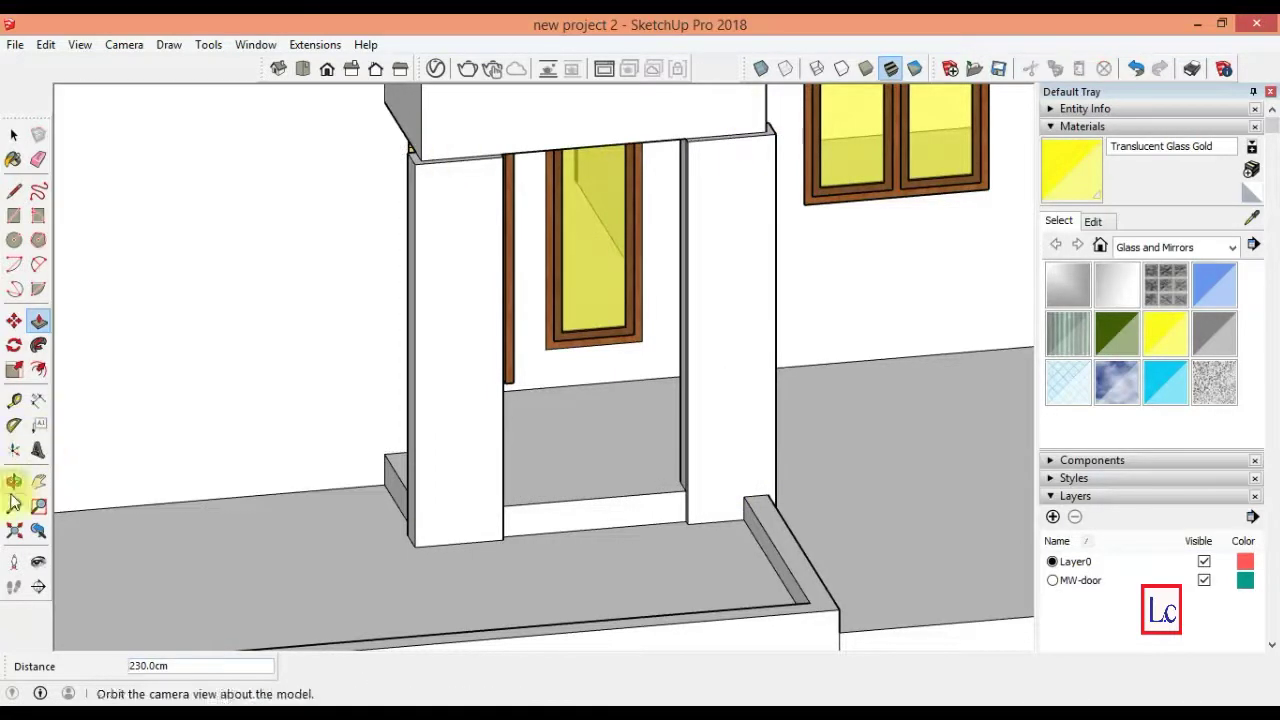
click(14, 506)
drag(263, 466, 263, 525)
shift+middle_drag(150, 520, 214, 543)
mouse_move(240, 500)
mouse_down()
mouse_move(246, 474)
mouse_move(330, 422)
mouse_up()
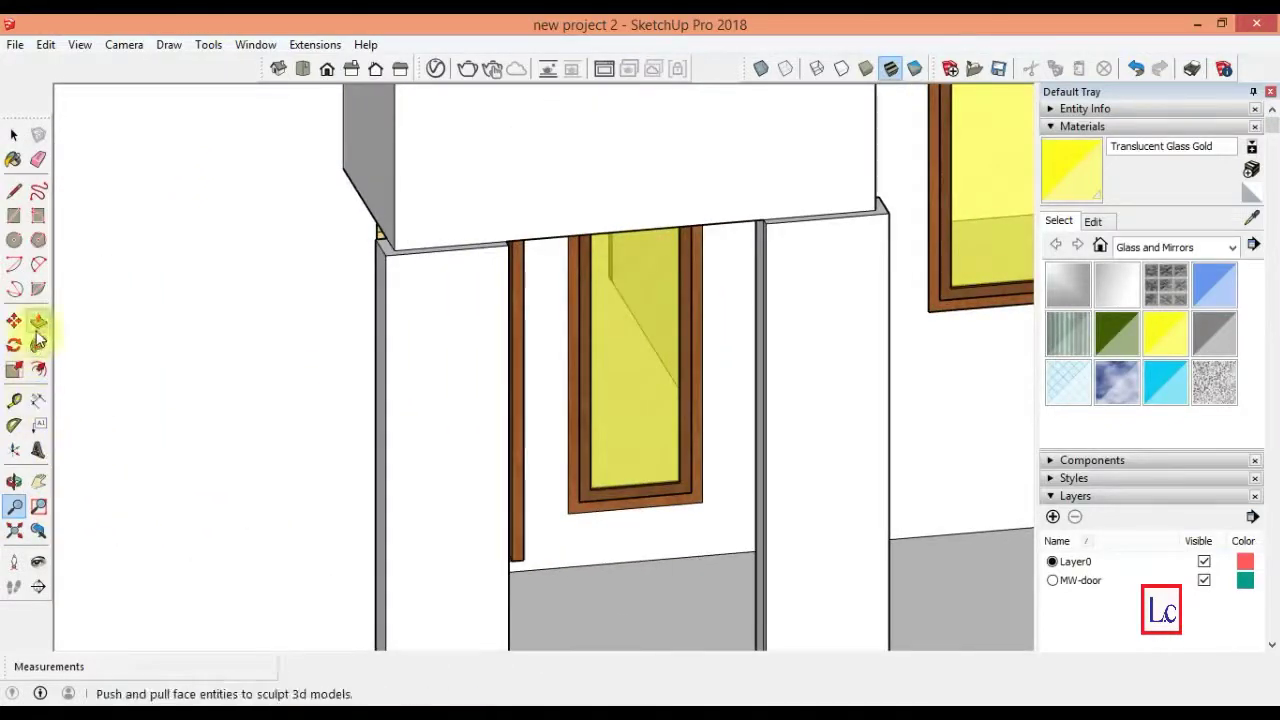
- Extend the left and right columns up another 40 cm
click(38, 320)
click(386, 249)
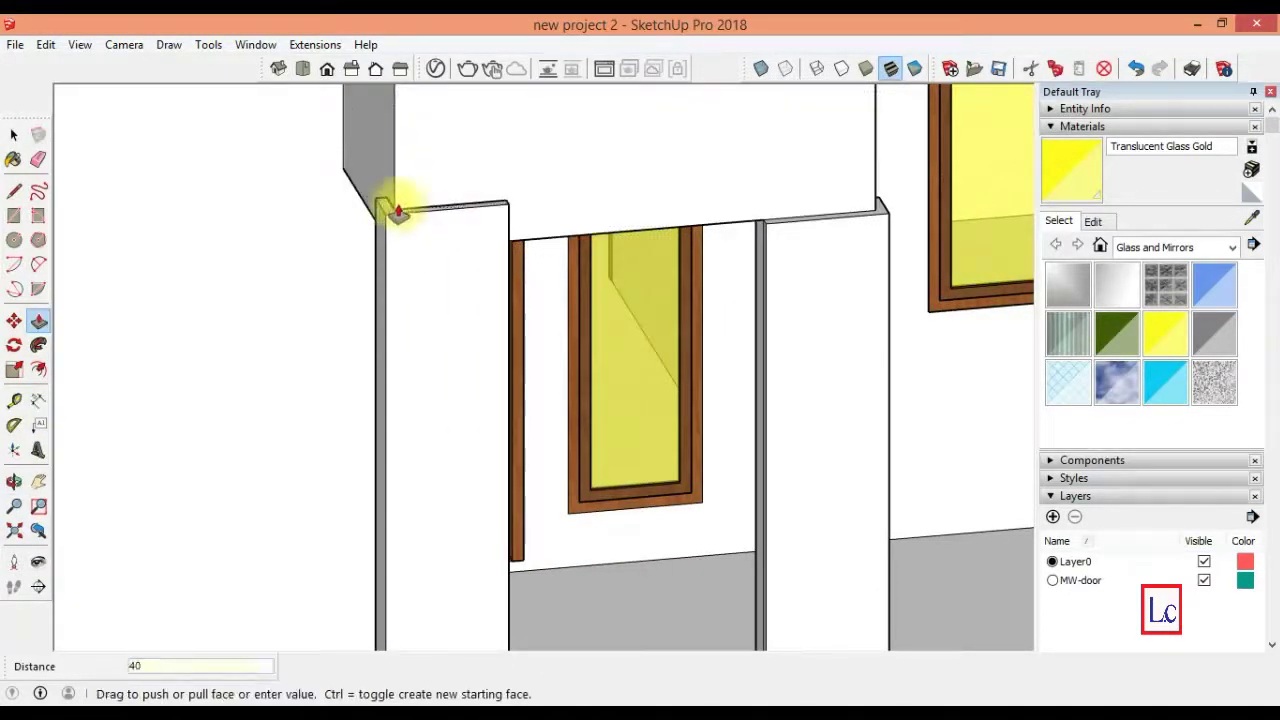
key(Return)
click(776, 214)
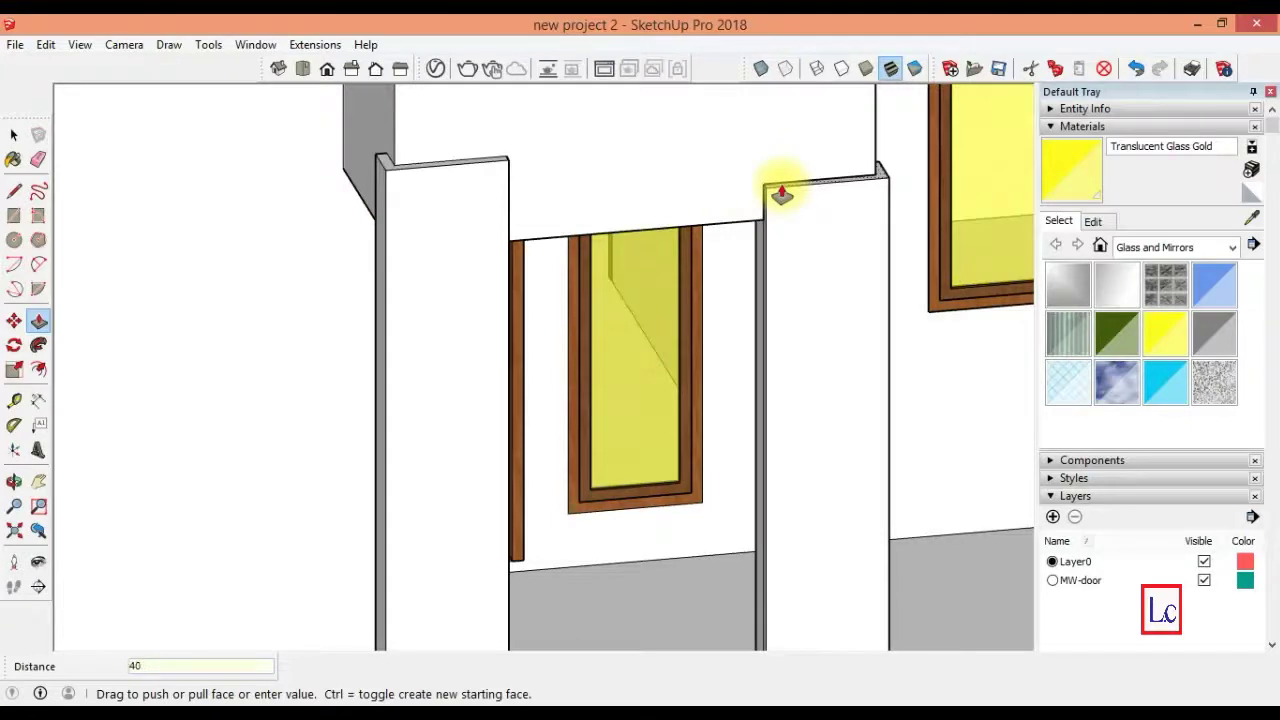
key(Return)
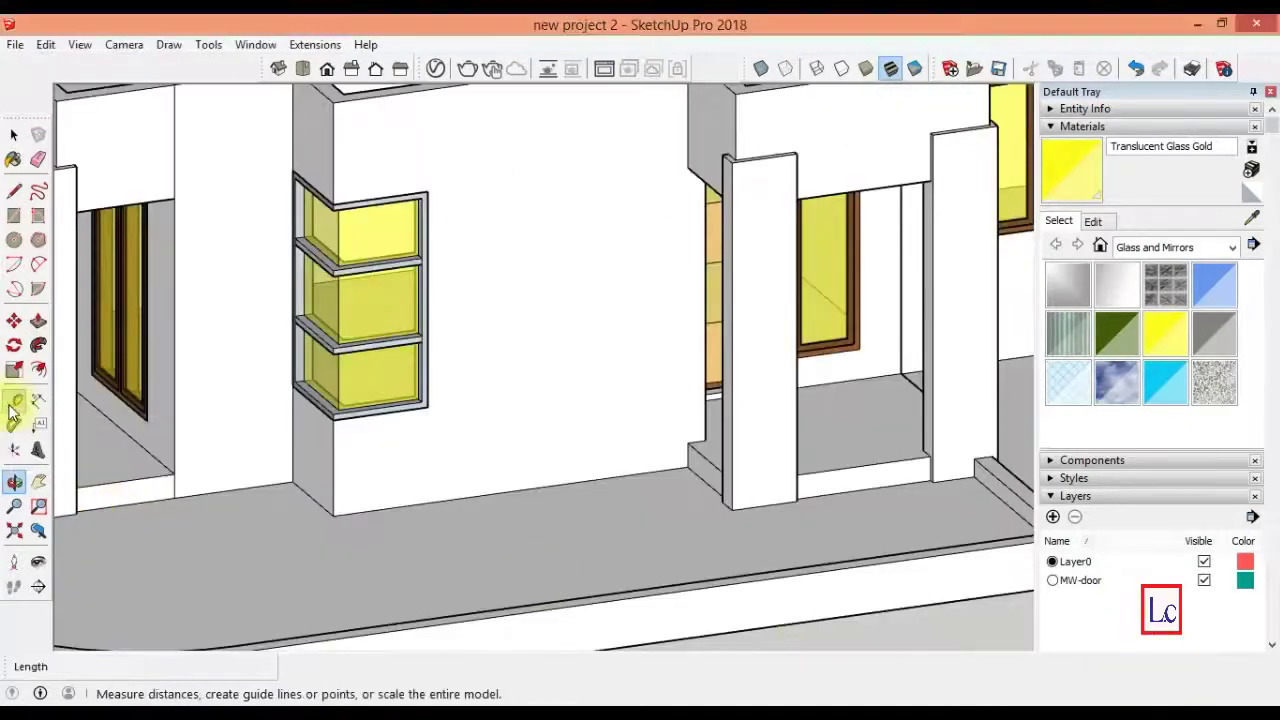
- Place a guide 250 cm up the wall from its base edge
click(14, 400)
click(500, 493)
click(699, 160)
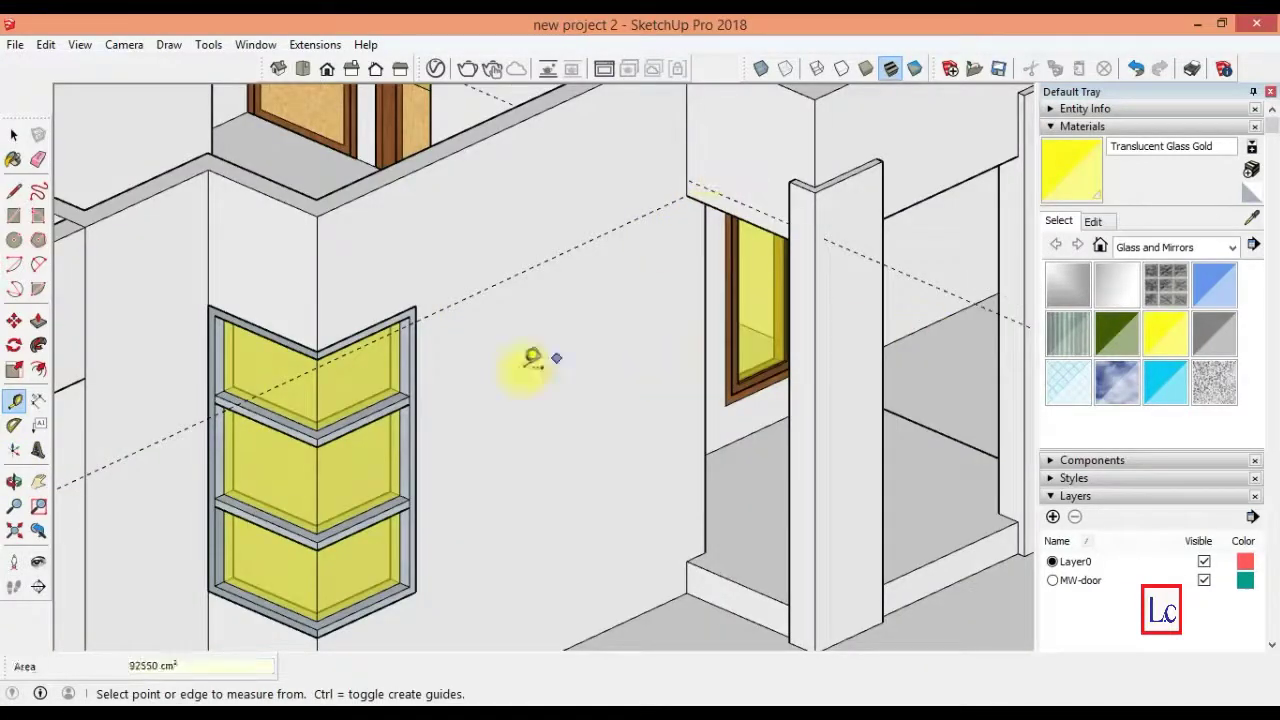
- Place a guide 10 cm above the door top on the front wall
click(14, 481)
mouse_move(571, 434)
mouse_down()
mouse_move(208, 406)
mouse_move(219, 444)
mouse_up()
click(14, 400)
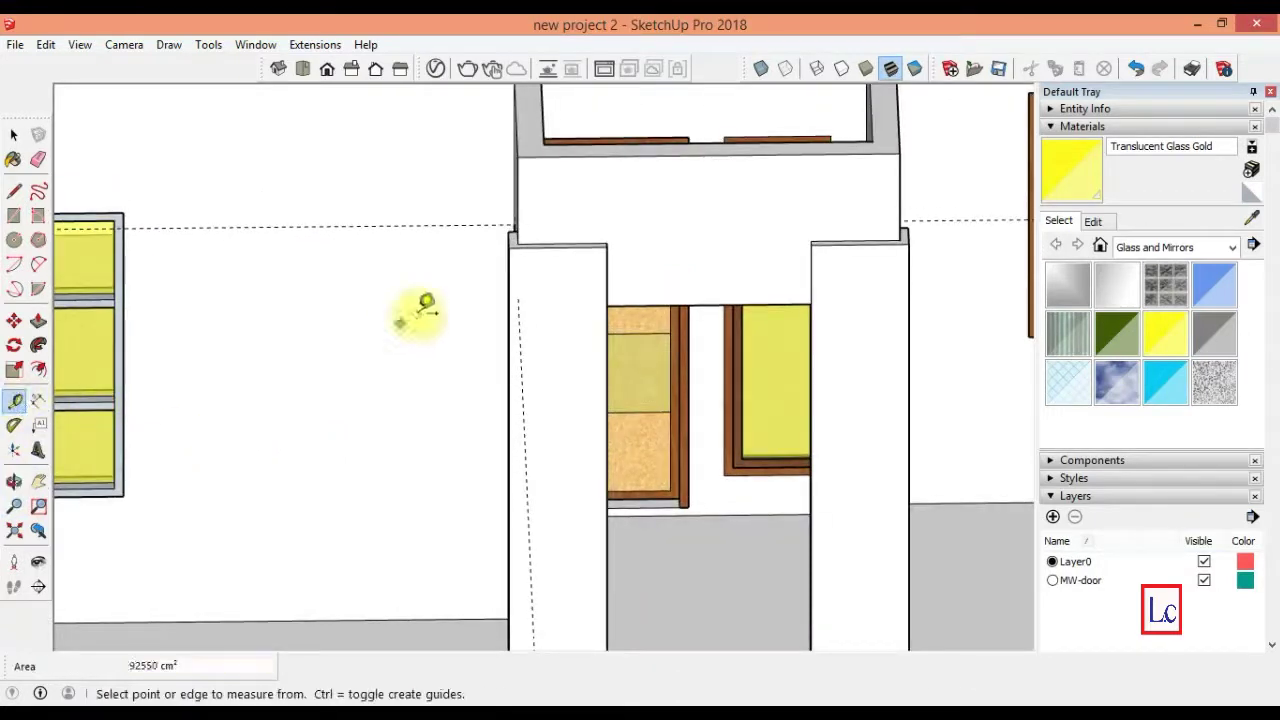
click(709, 304)
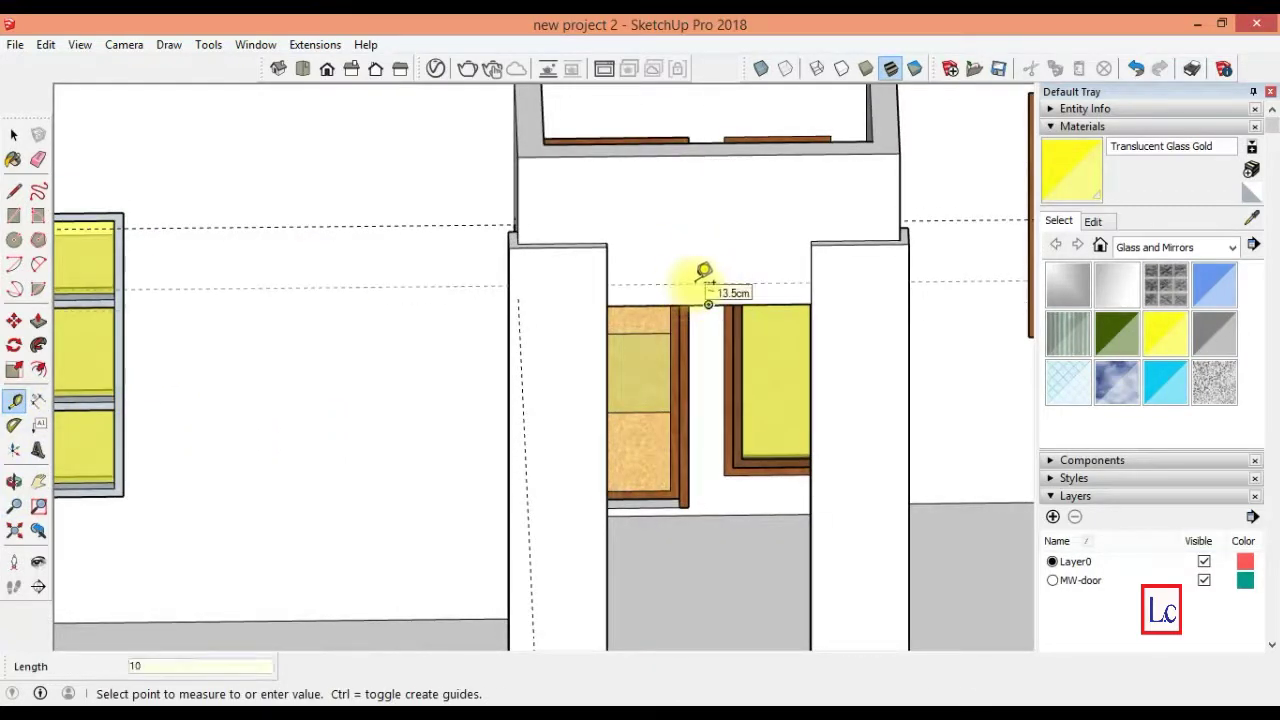
click(14, 481)
mouse_move(449, 491)
mouse_down()
mouse_move(571, 480)
mouse_move(477, 491)
mouse_move(254, 471)
mouse_up()
click(14, 400)
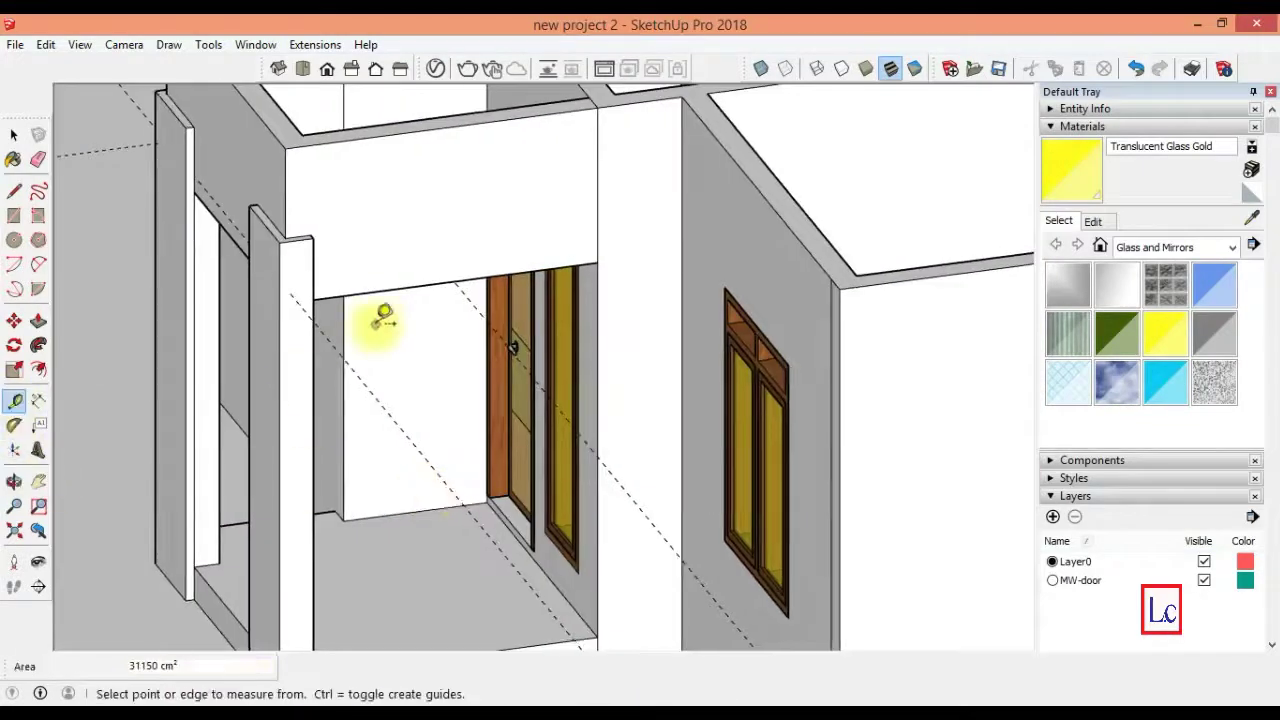
click(381, 289)
text(10)
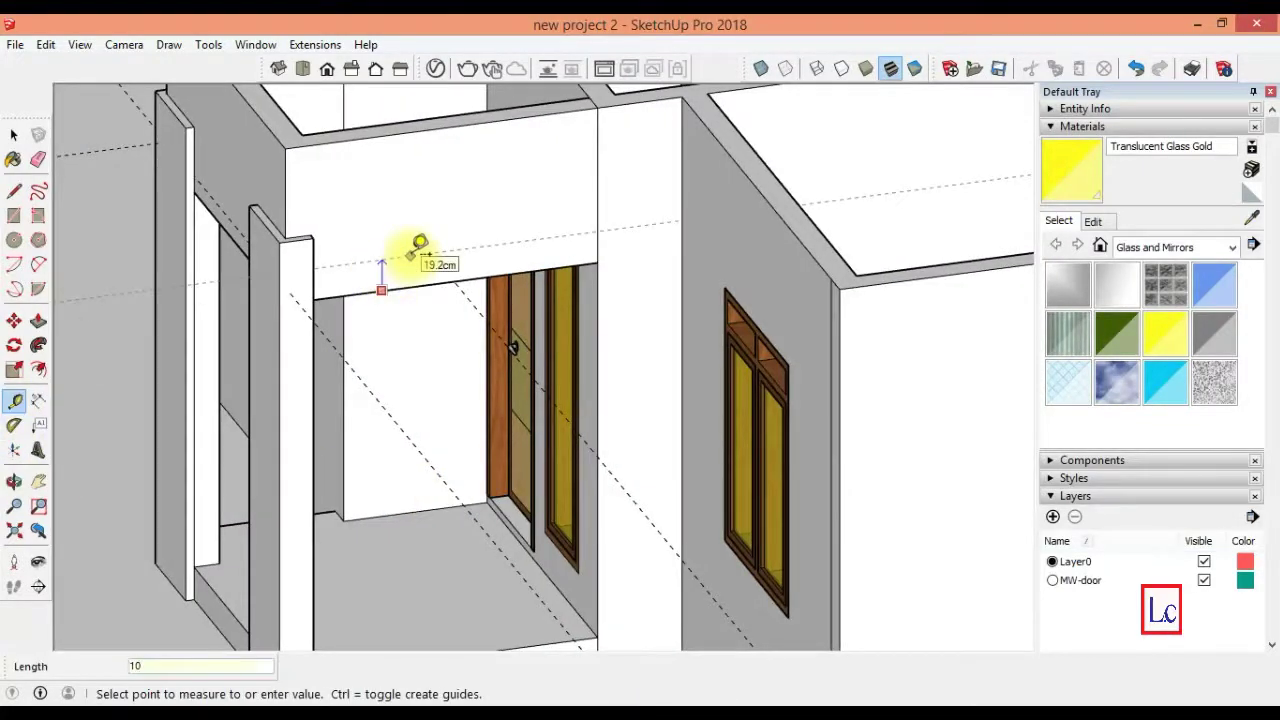
key(Return)
- Orbit, pan and zoom to frame the door wall above the opening
click(14, 191)
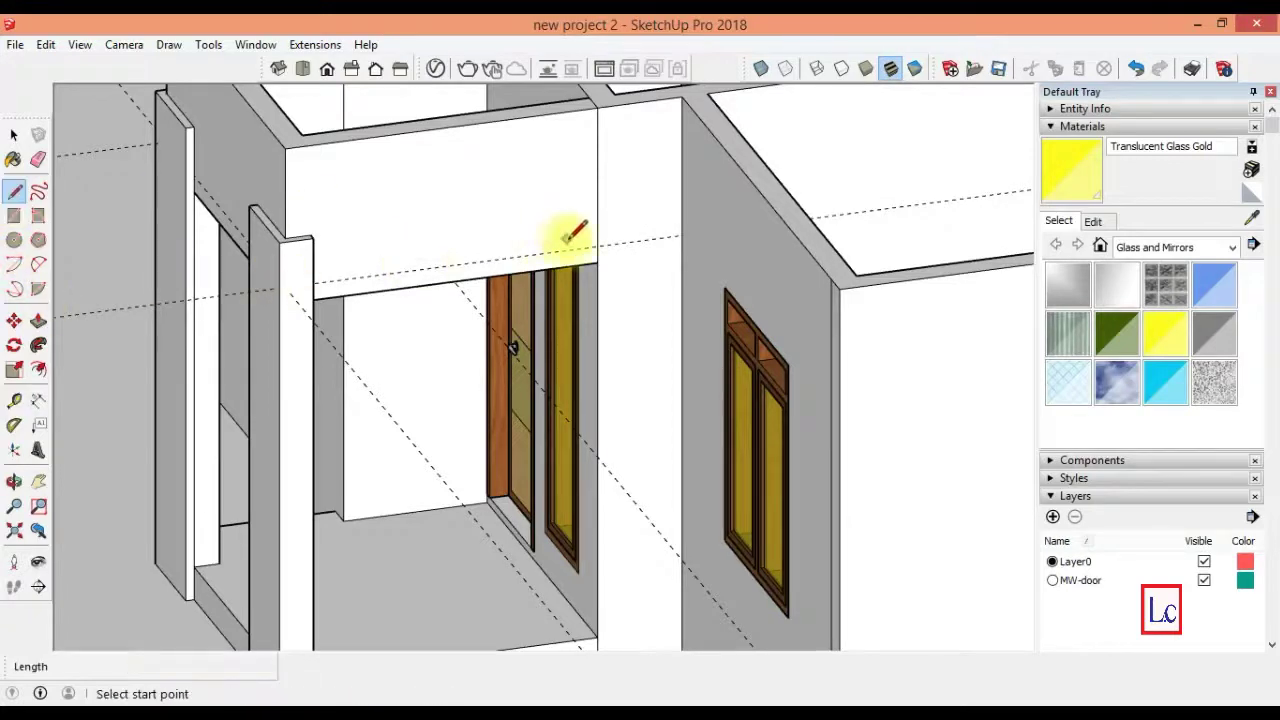
click(14, 481)
mouse_move(214, 427)
mouse_down()
mouse_move(63, 420)
mouse_move(314, 514)
mouse_up()
click(14, 506)
scroll(167, 390, up, 3)
key(h)
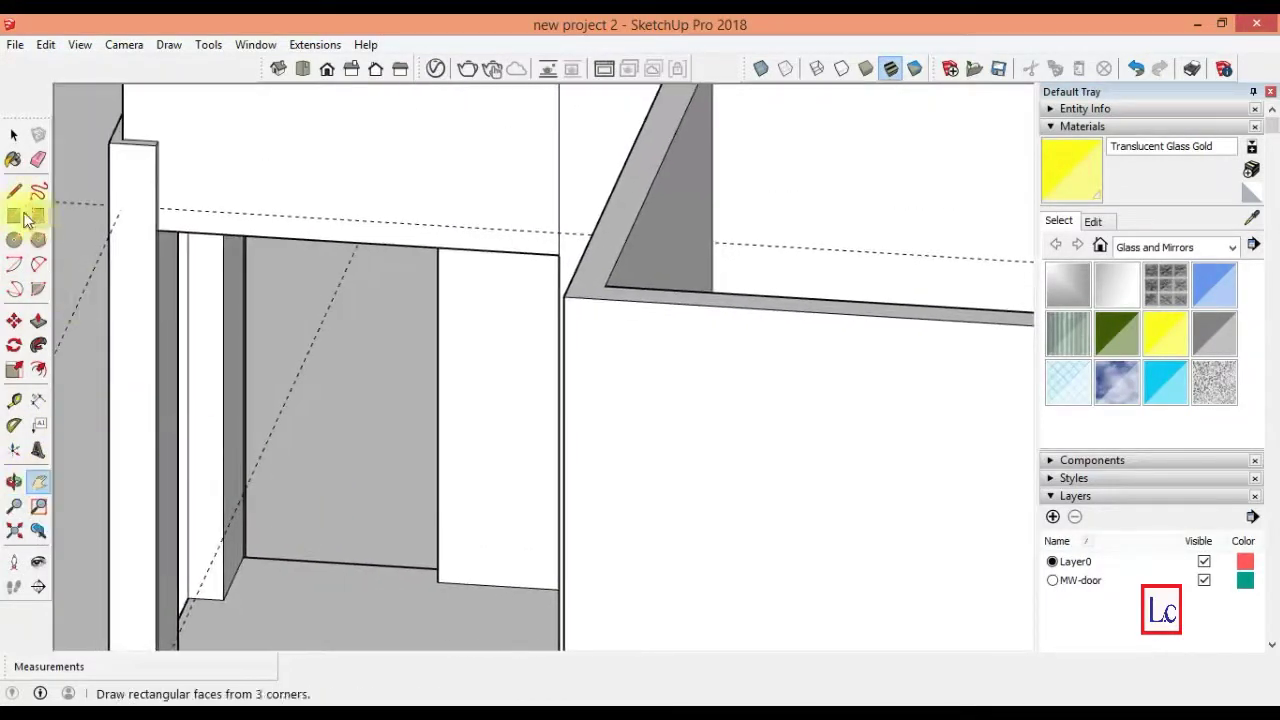
click(14, 191)
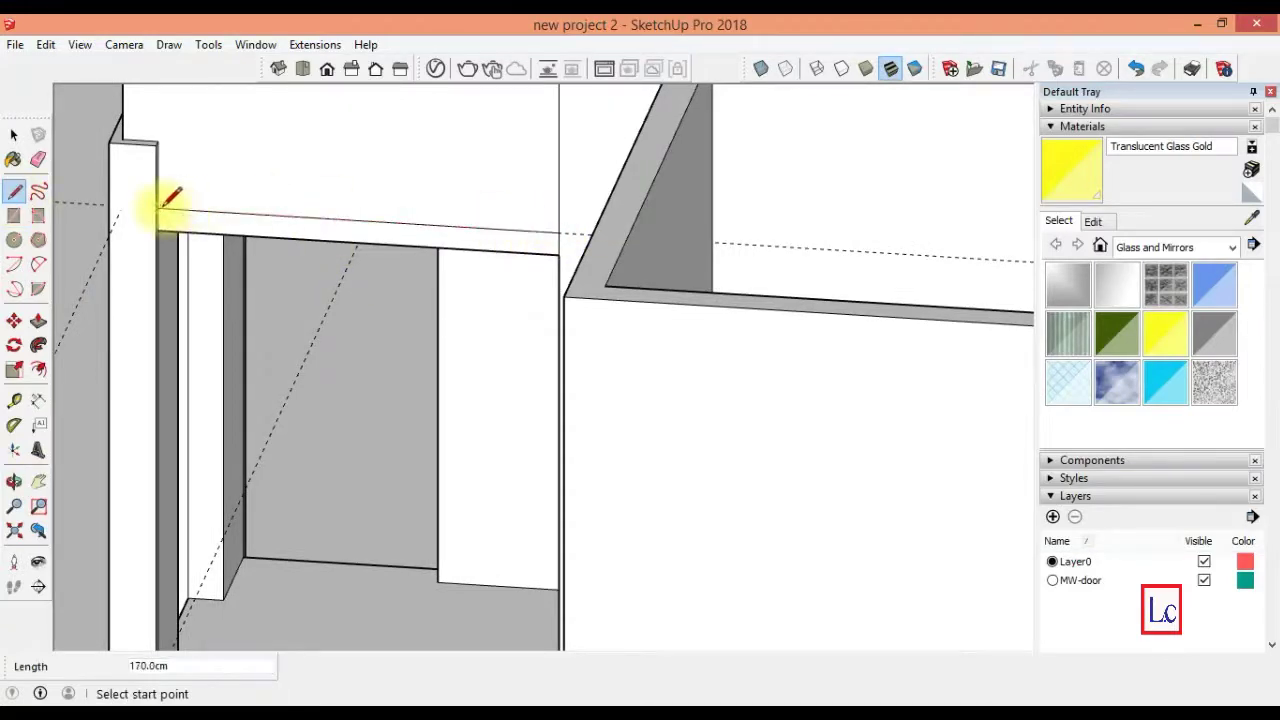
click(14, 481)
mouse_move(194, 457)
mouse_down()
mouse_move(523, 429)
mouse_move(633, 435)
mouse_move(311, 487)
mouse_move(380, 374)
mouse_up()
key(z)
mouse_move(551, 273)
mouse_down()
mouse_move(486, 349)
mouse_move(189, 346)
mouse_up()
- Draw a line along the guide across the wall face to split it
click(14, 191)
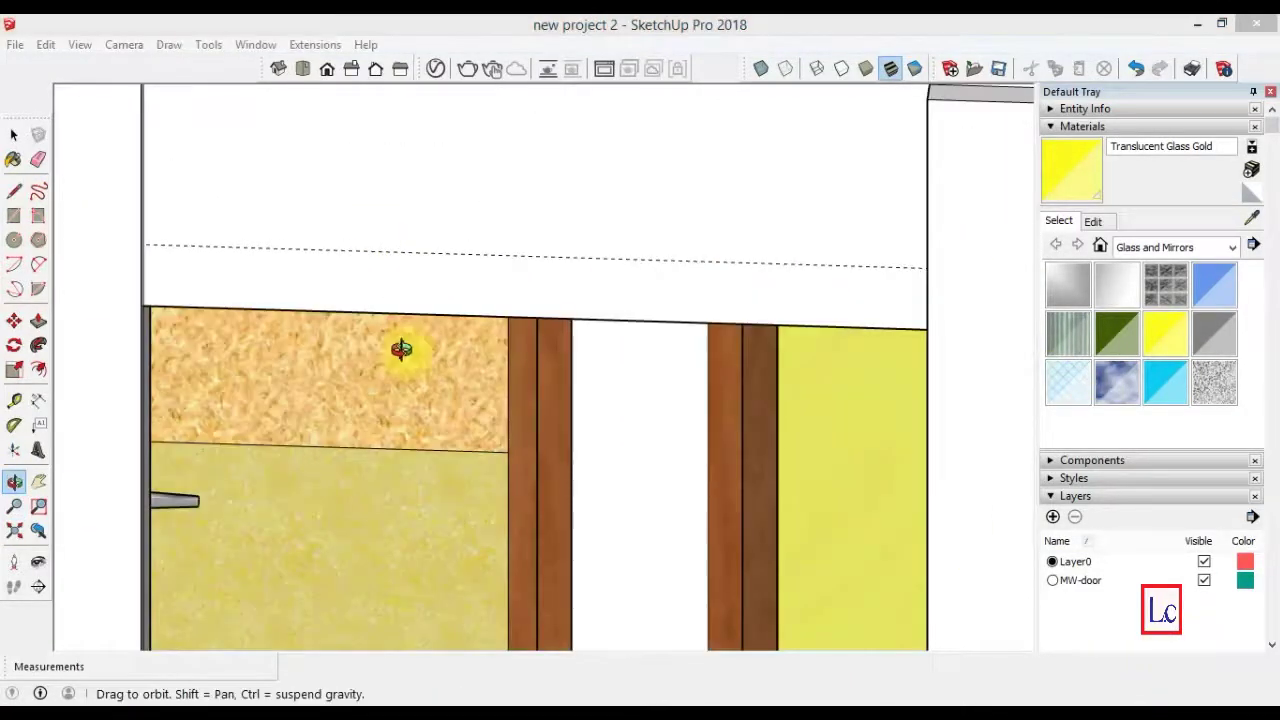
click(14, 190)
click(146, 243)
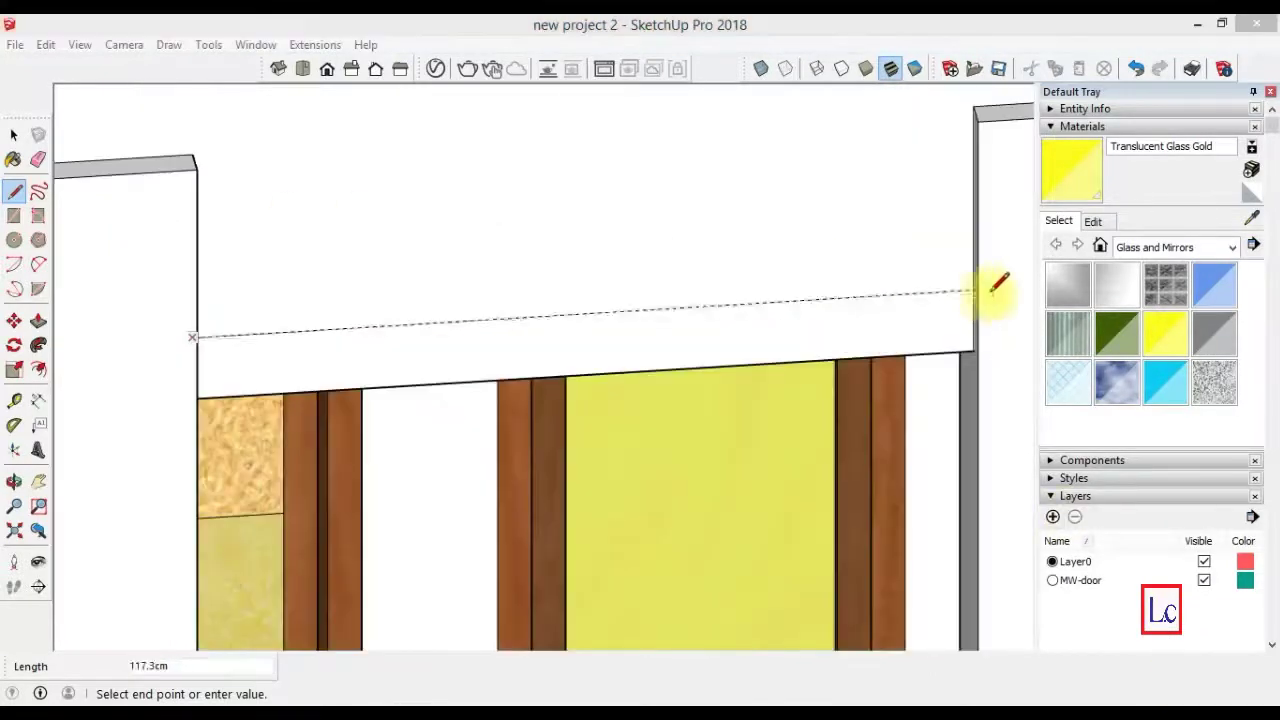
click(976, 290)
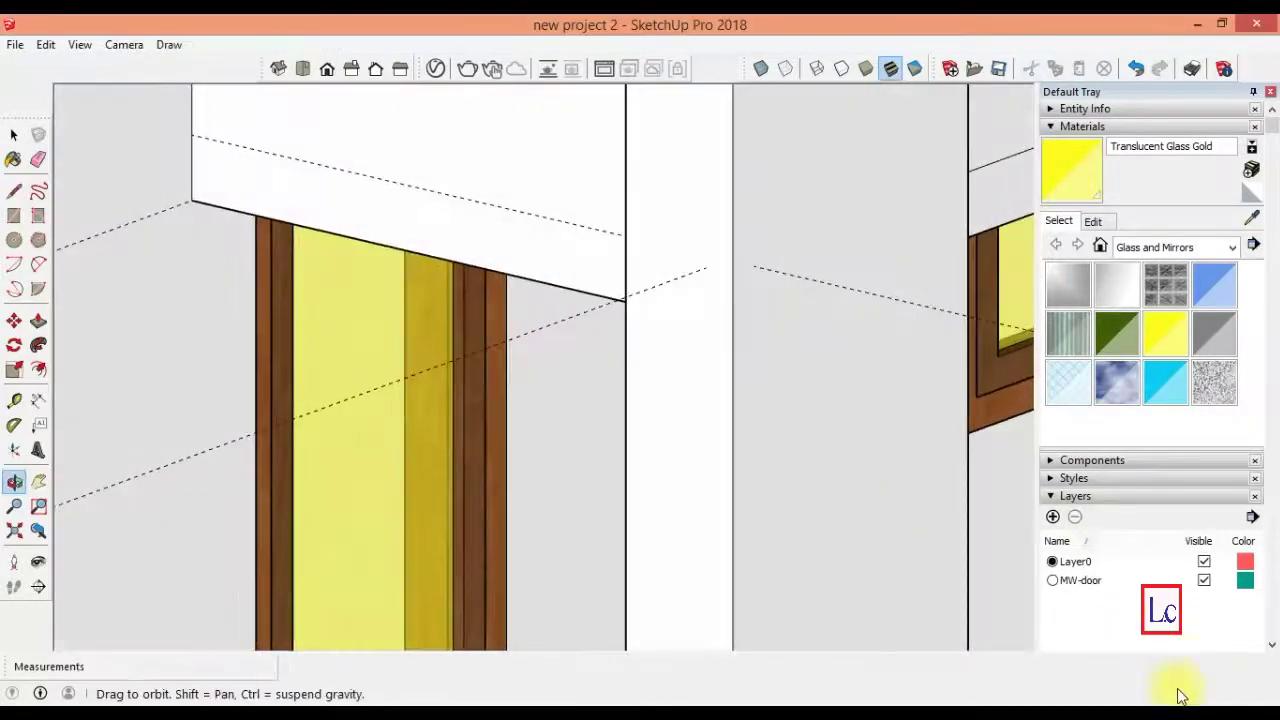
- Split the other wall along its guide in X-ray view and start pulling the strip above the door
middle_drag(1174, 691, 166, 300)
click(122, 180)
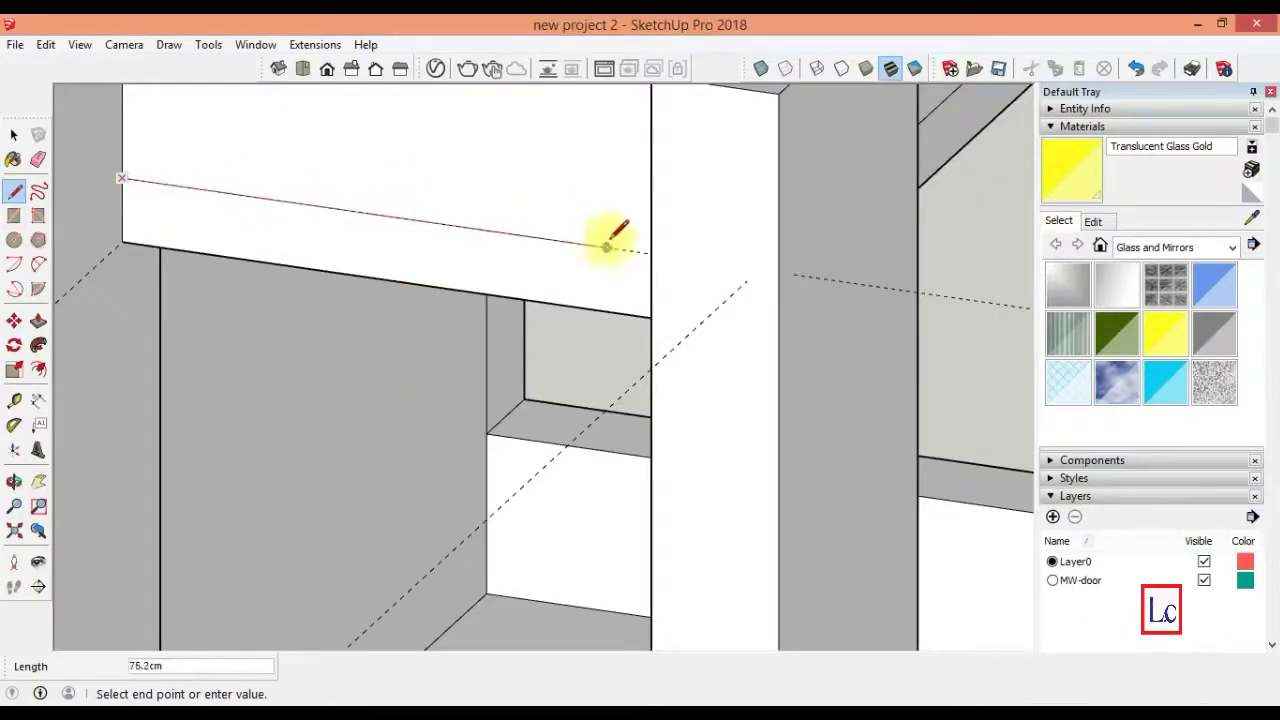
key(alt+x)
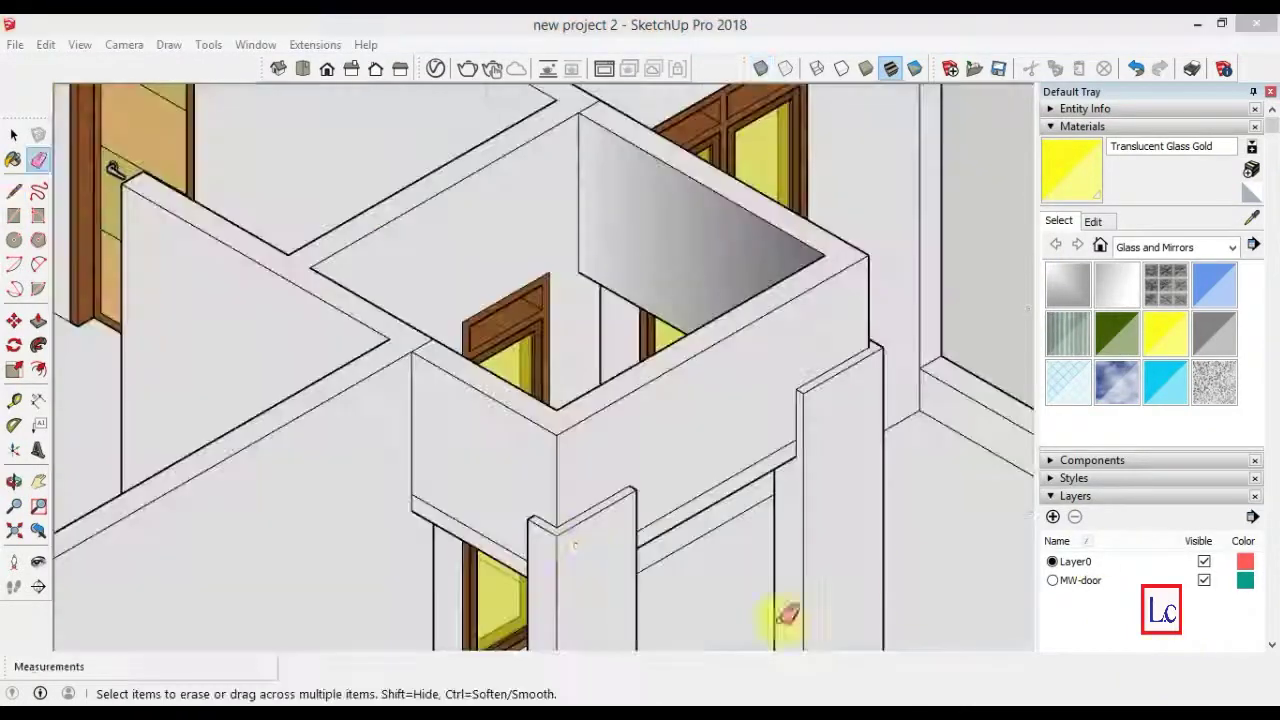
click(38, 320)
click(449, 516)
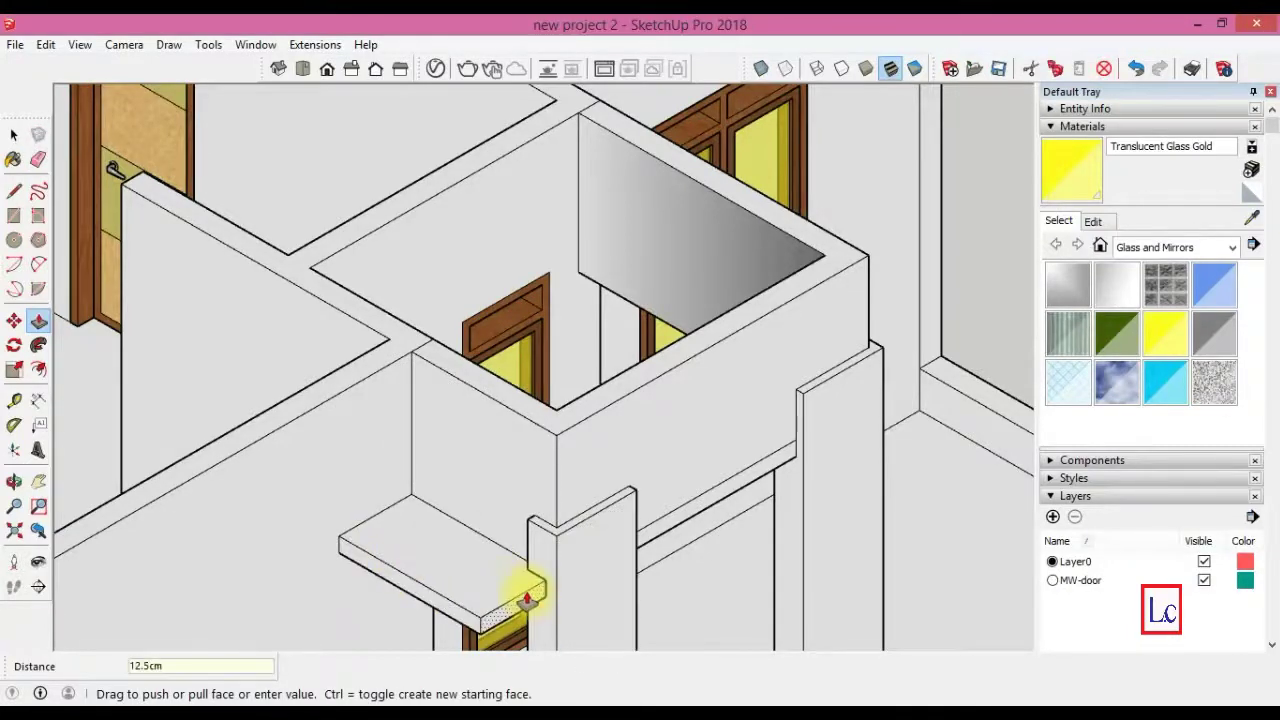
- Pull the door strips out 50 cm into a canopy and a 15 cm ledge
text(15)
key(Return)
click(668, 520)
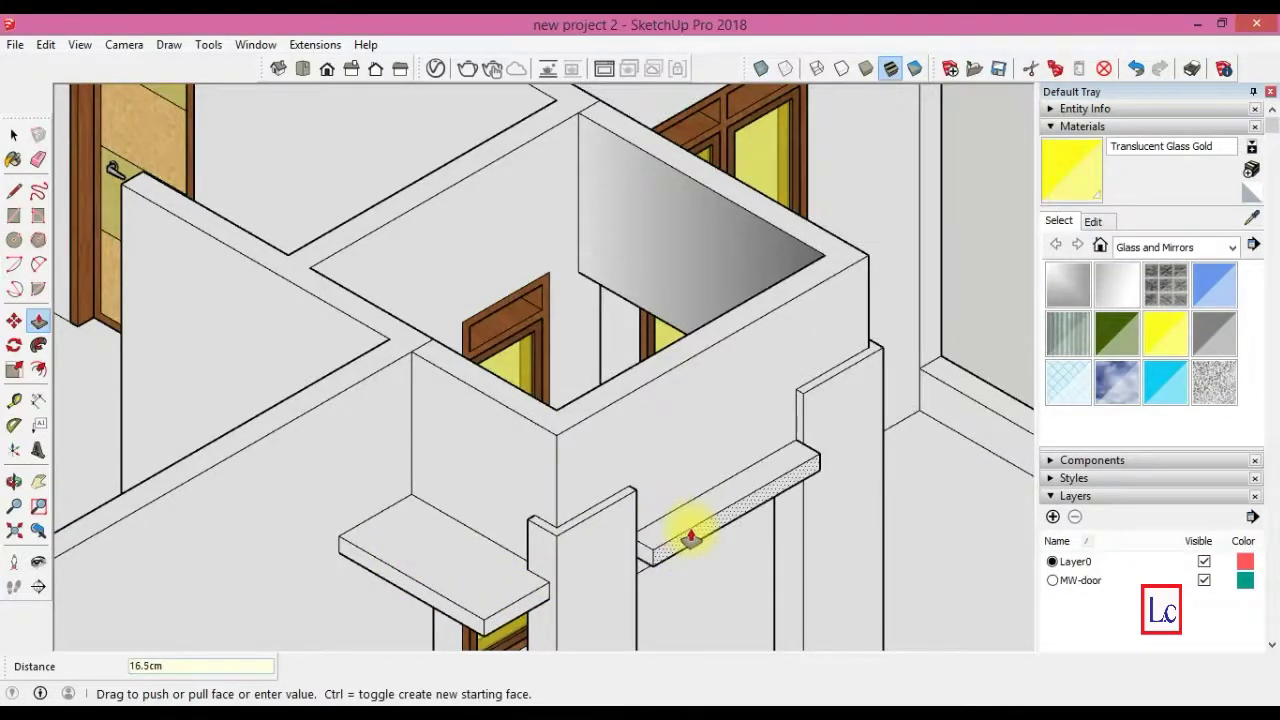
double_click(690, 538)
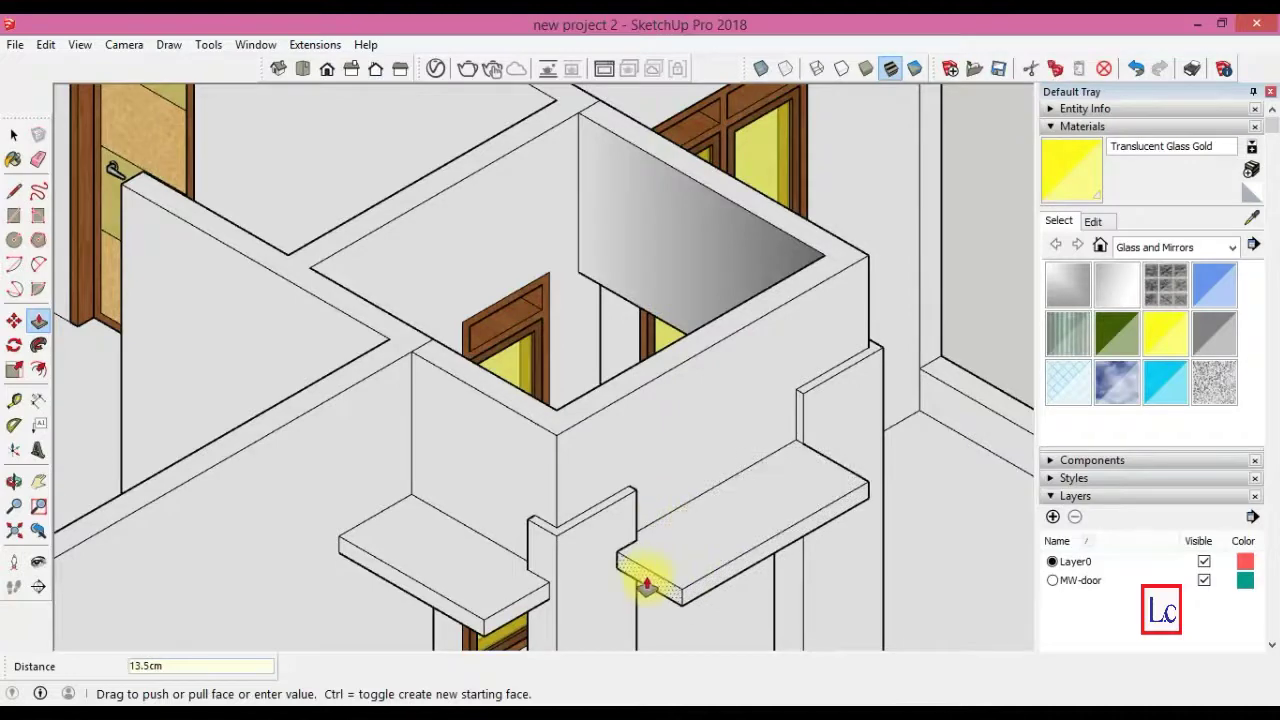
key(Return)
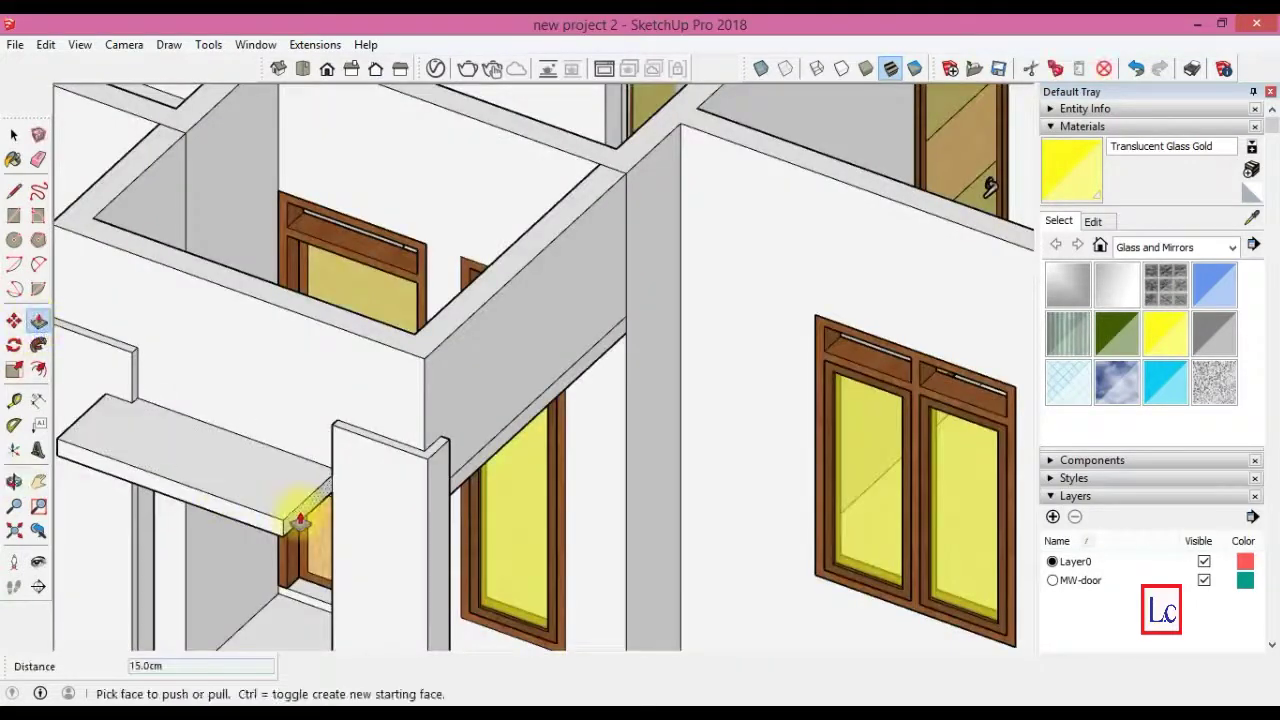
- Extrude ledges over the next door and window 50 cm and extend the canopy slab's face
click(300, 512)
key(Return)
click(478, 450)
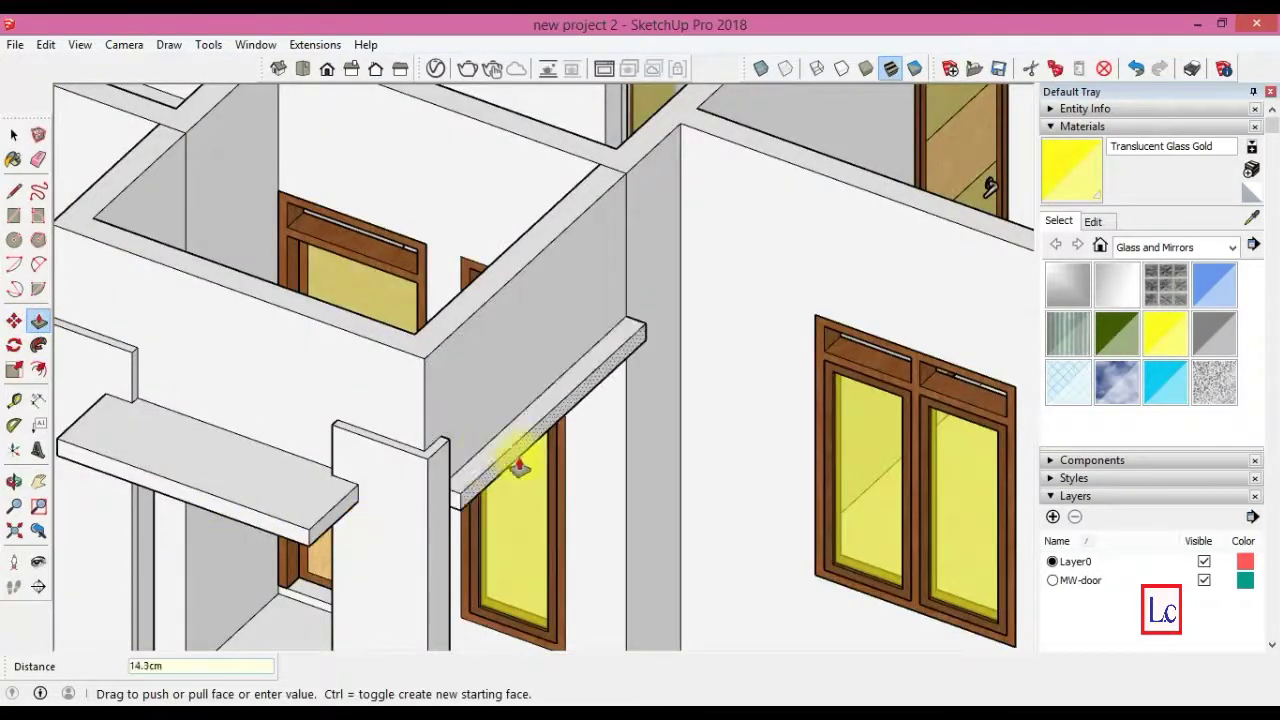
text(50)
key(Return)
click(493, 512)
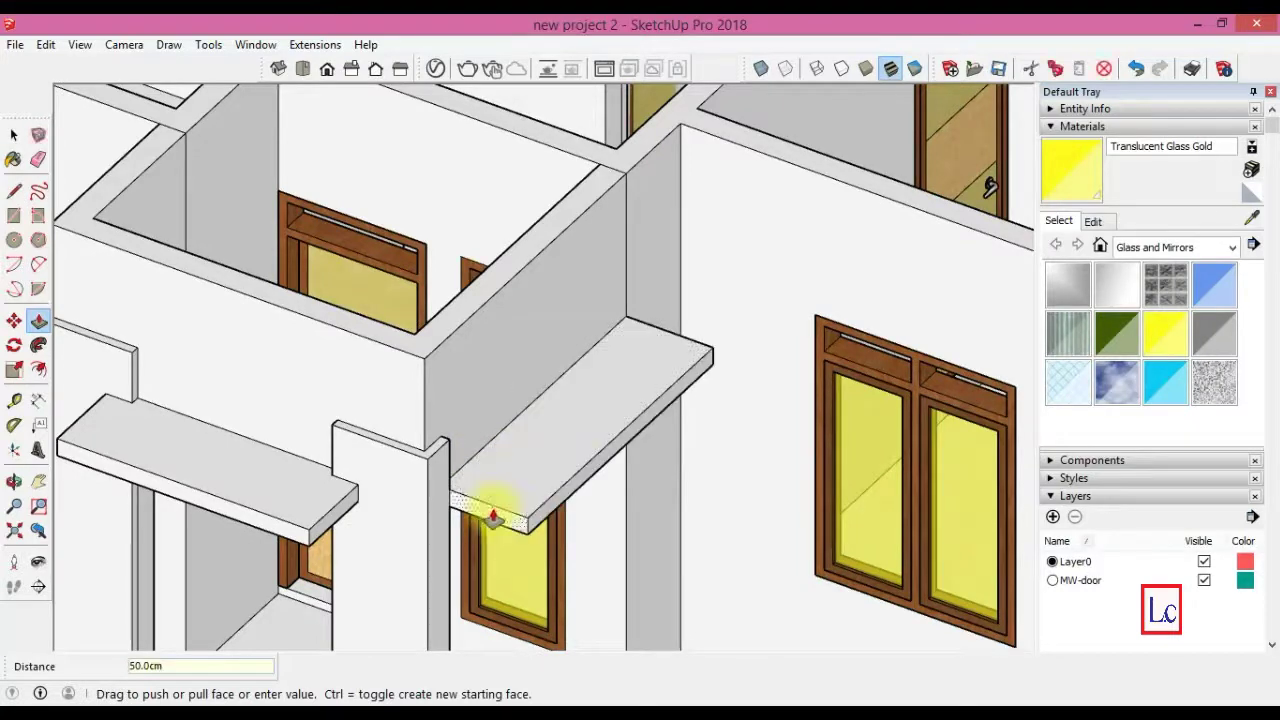
click(480, 530)
click(480, 530)
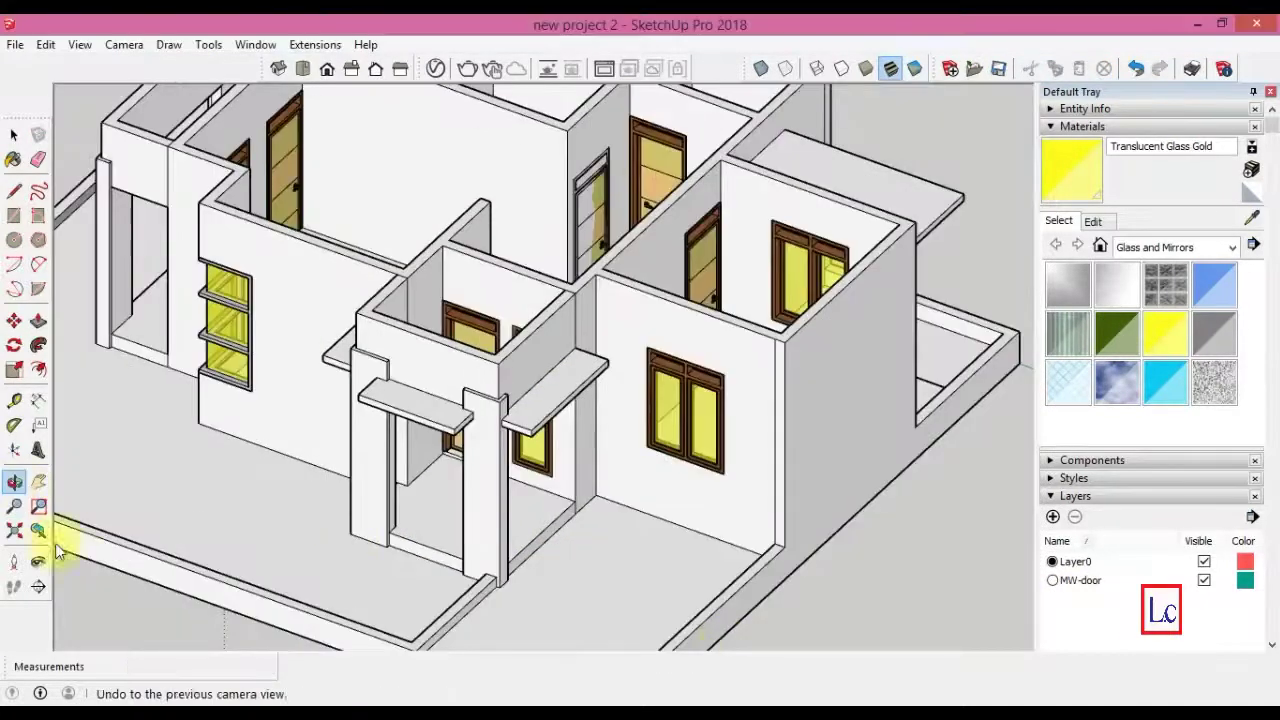
click(57, 548)
key(t)
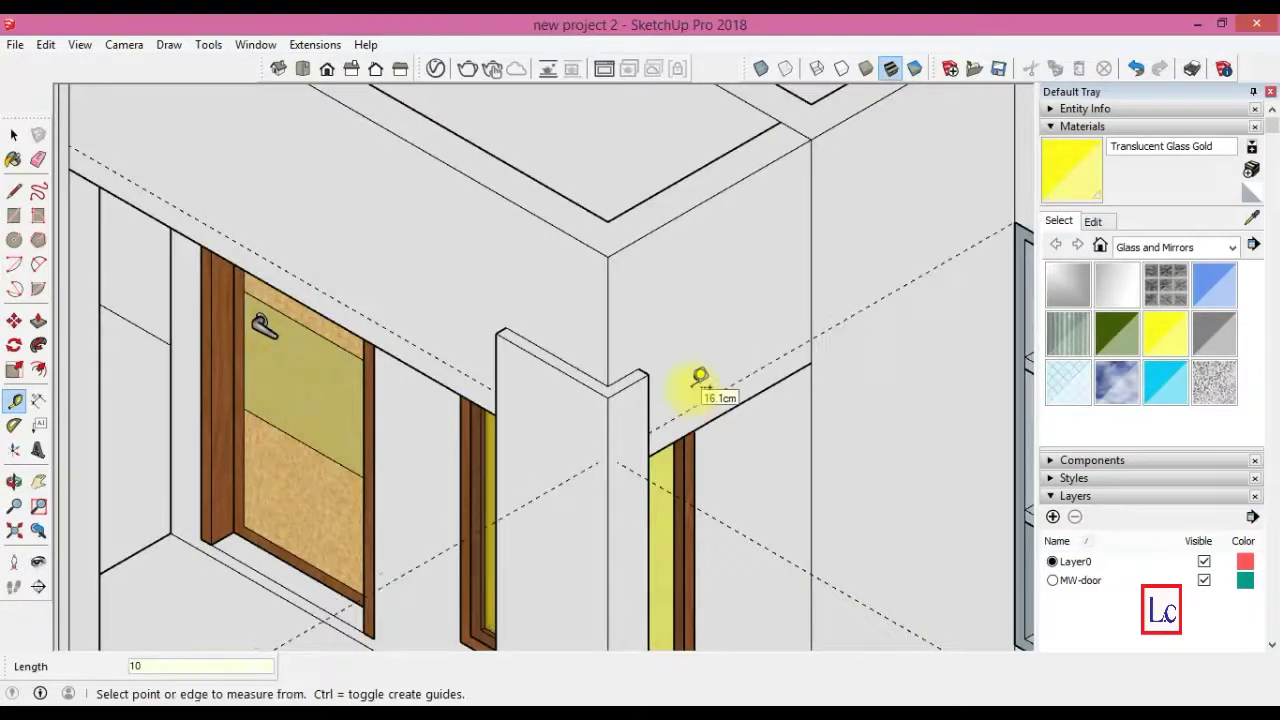
- Undo the last action, place a guide above the opening and split the wall along it
key(ctrl+z)
click(14, 190)
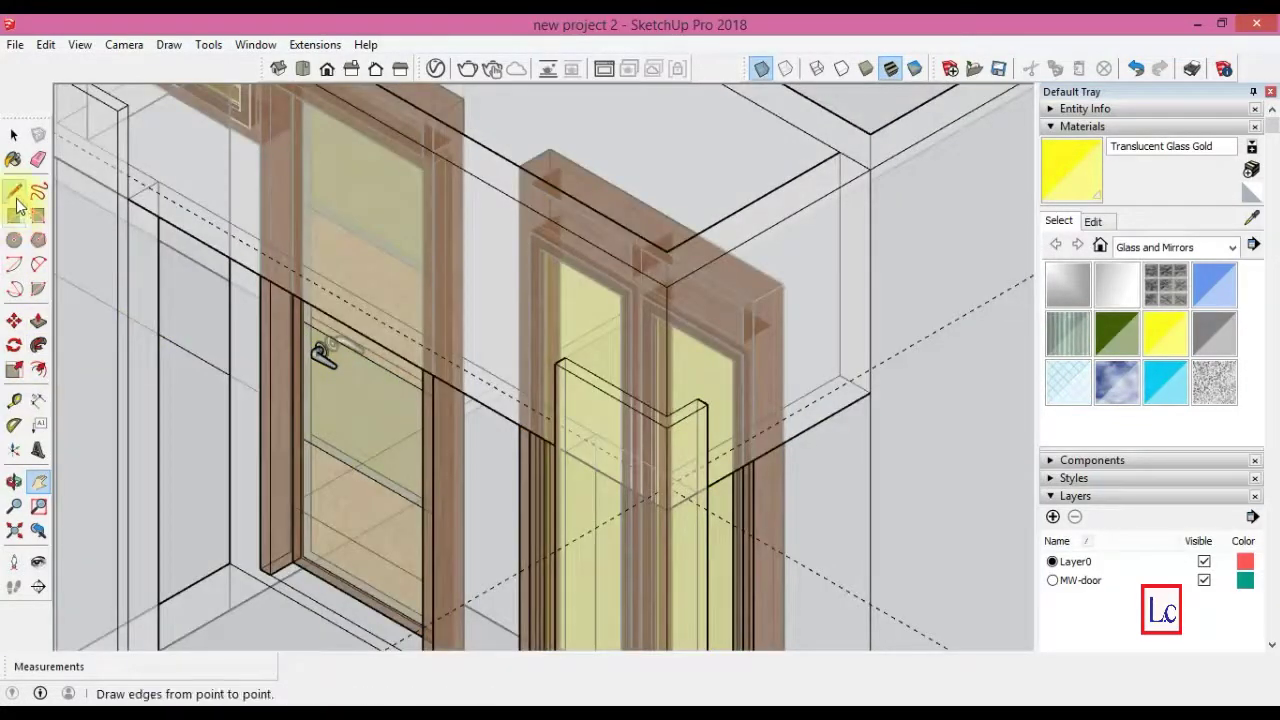
click(128, 175)
click(697, 468)
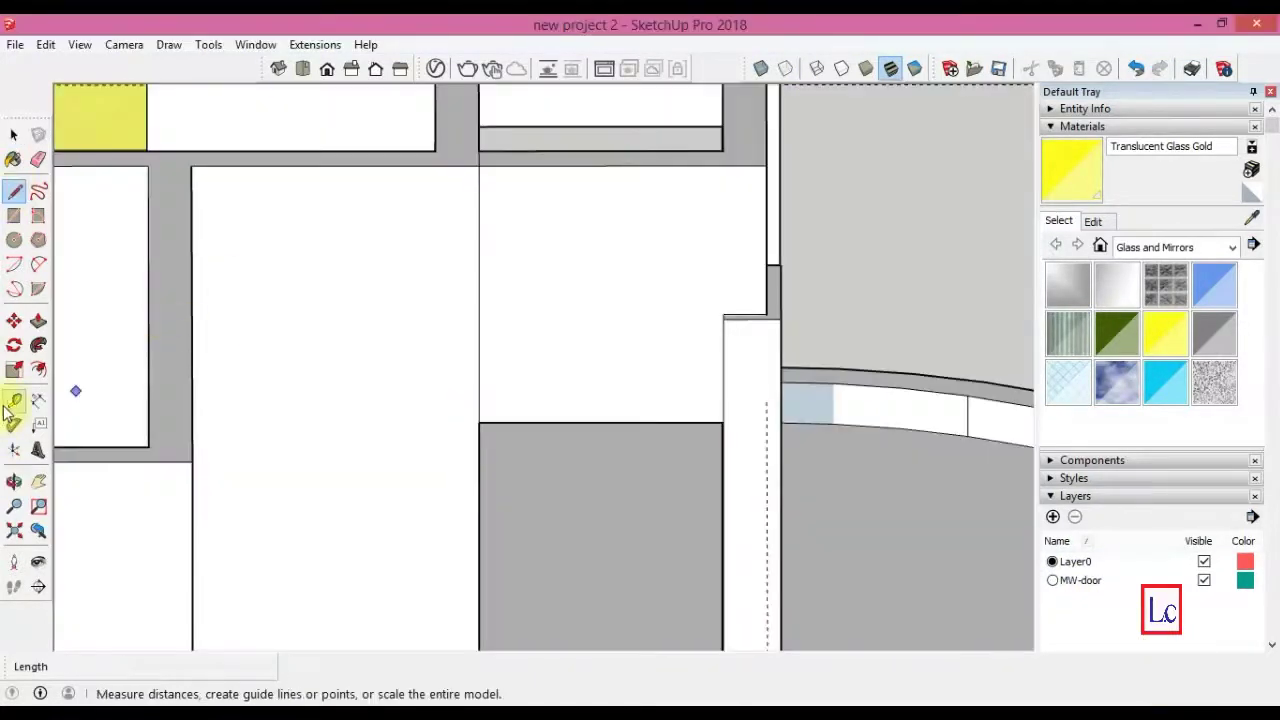
click(14, 400)
click(539, 422)
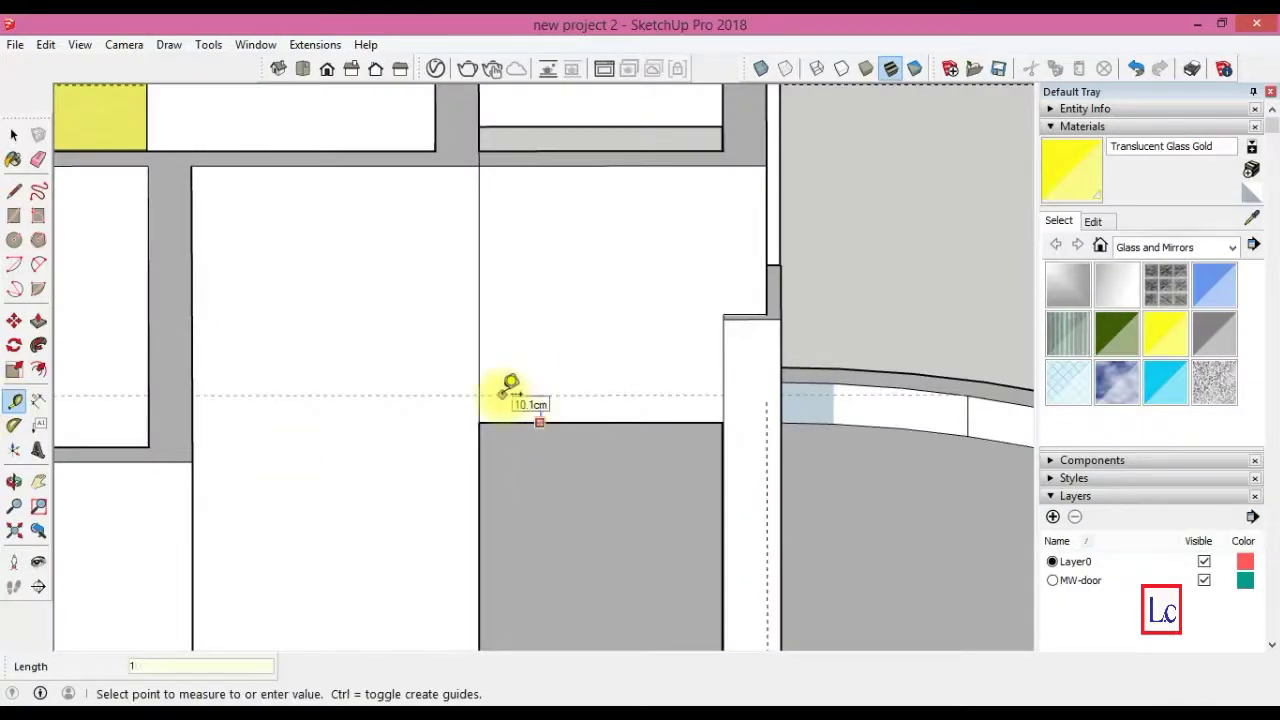
click(503, 395)
key(l)
click(479, 395)
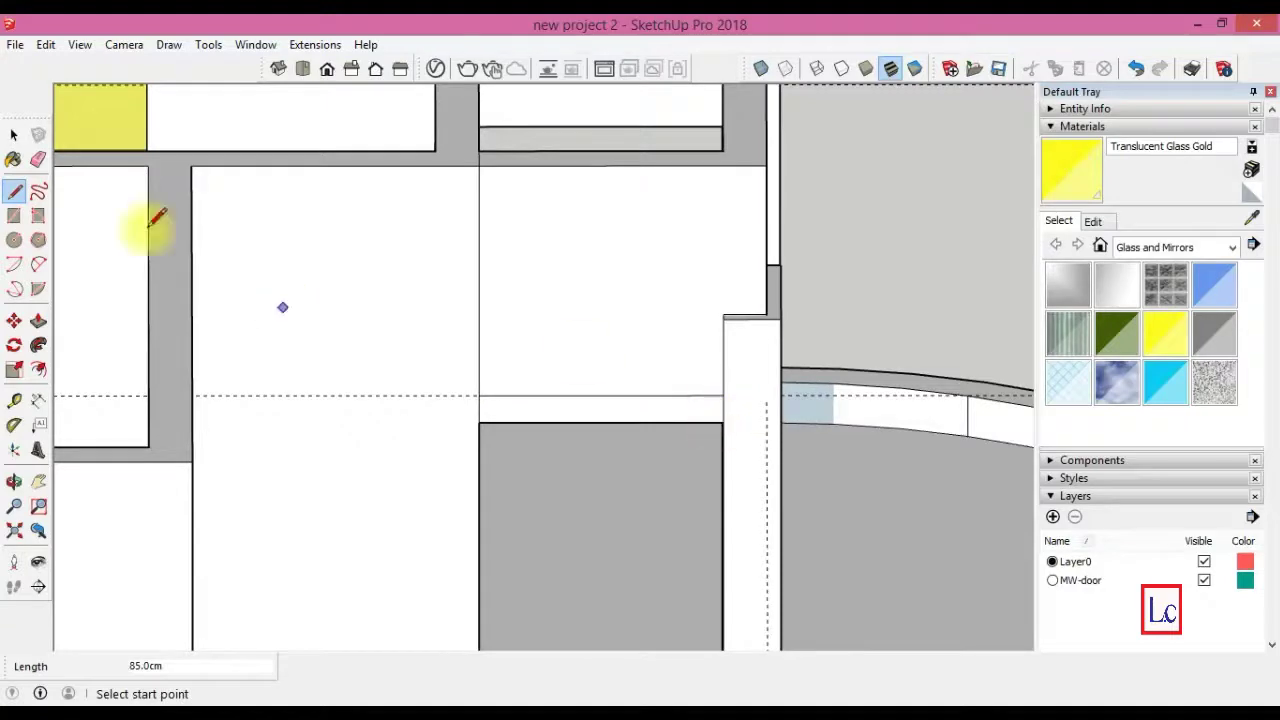
click(38, 320)
- Pull the strips above the opening and on the column face out 50 cm, extending the slab end
click(366, 457)
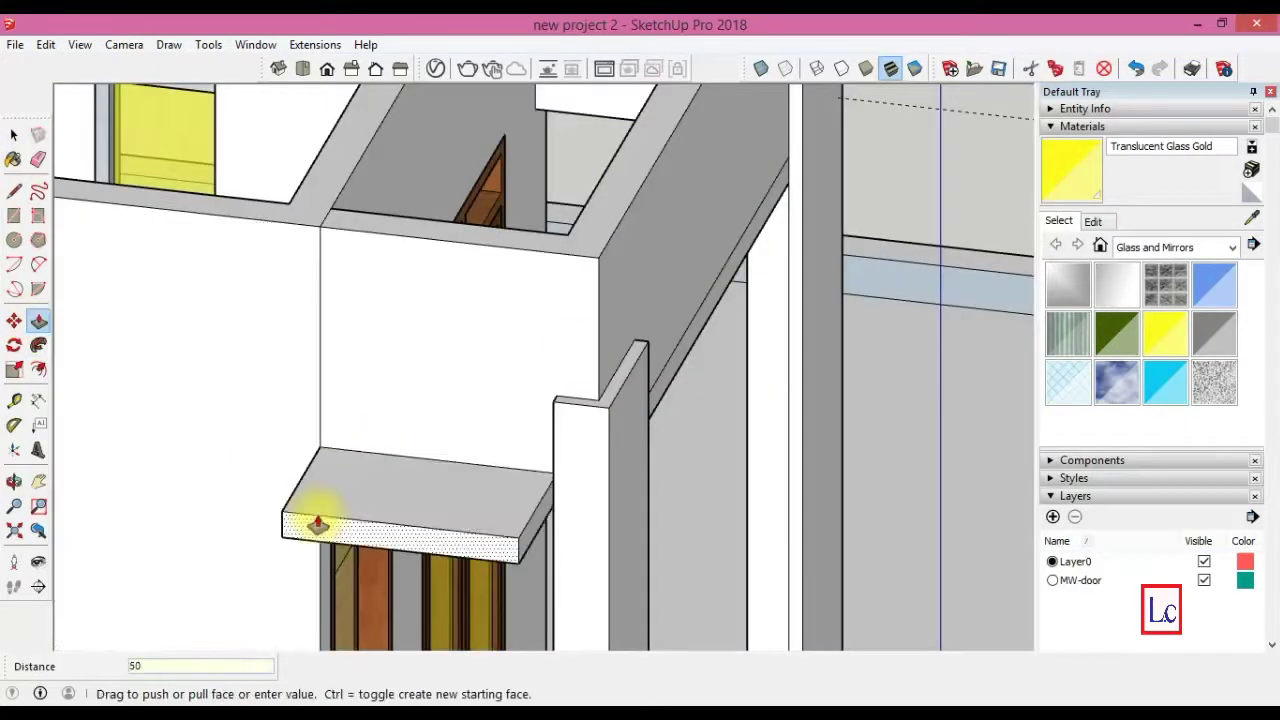
key(Return)
click(530, 525)
click(564, 538)
click(671, 386)
click(731, 391)
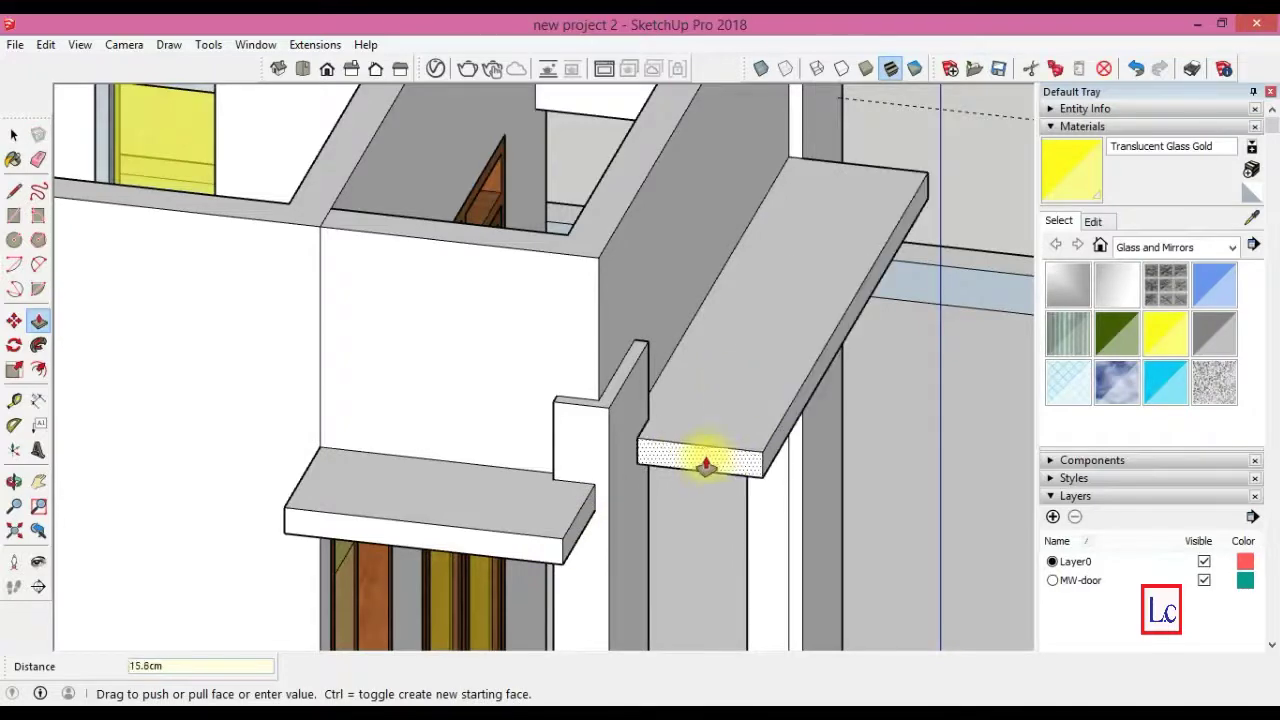
double_click(716, 452)
- Erase the guide, extend the left ledge's end, and pull a new 15 cm ledge from the wall
click(14, 481)
click(38, 162)
click(557, 254)
click(38, 320)
click(190, 425)
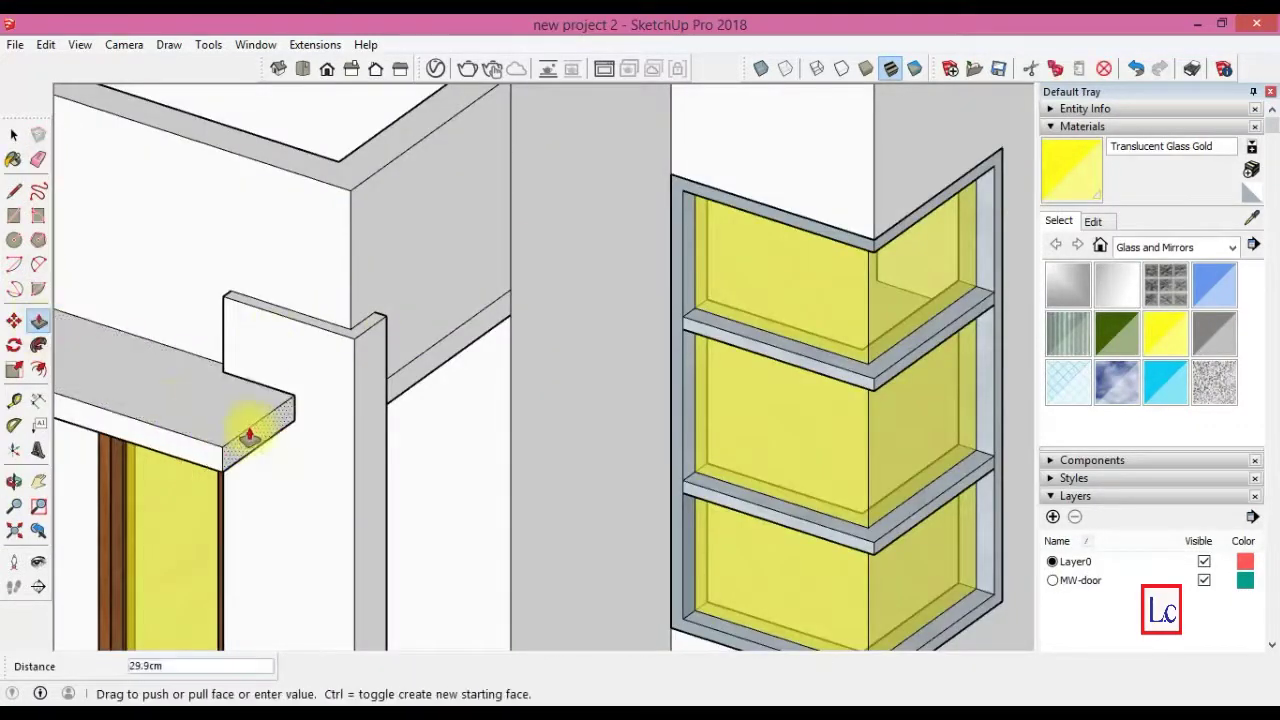
text(15)
key(Return)
click(420, 395)
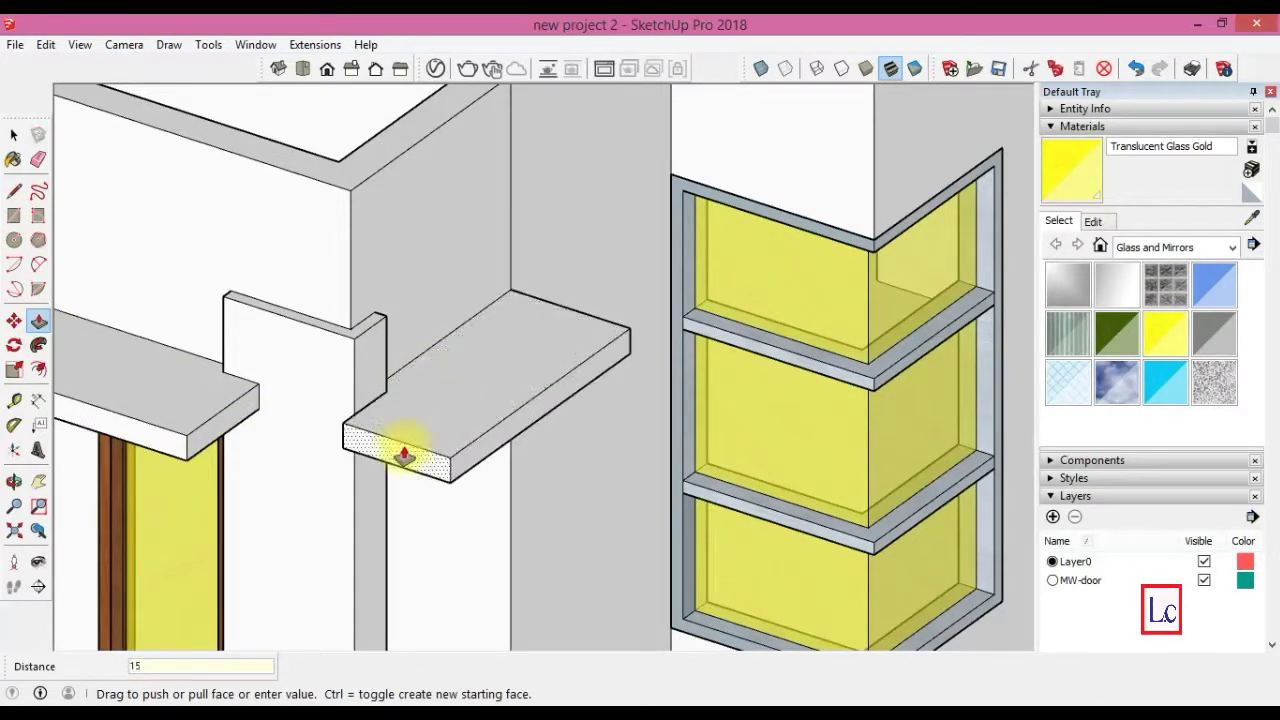
key(Return)
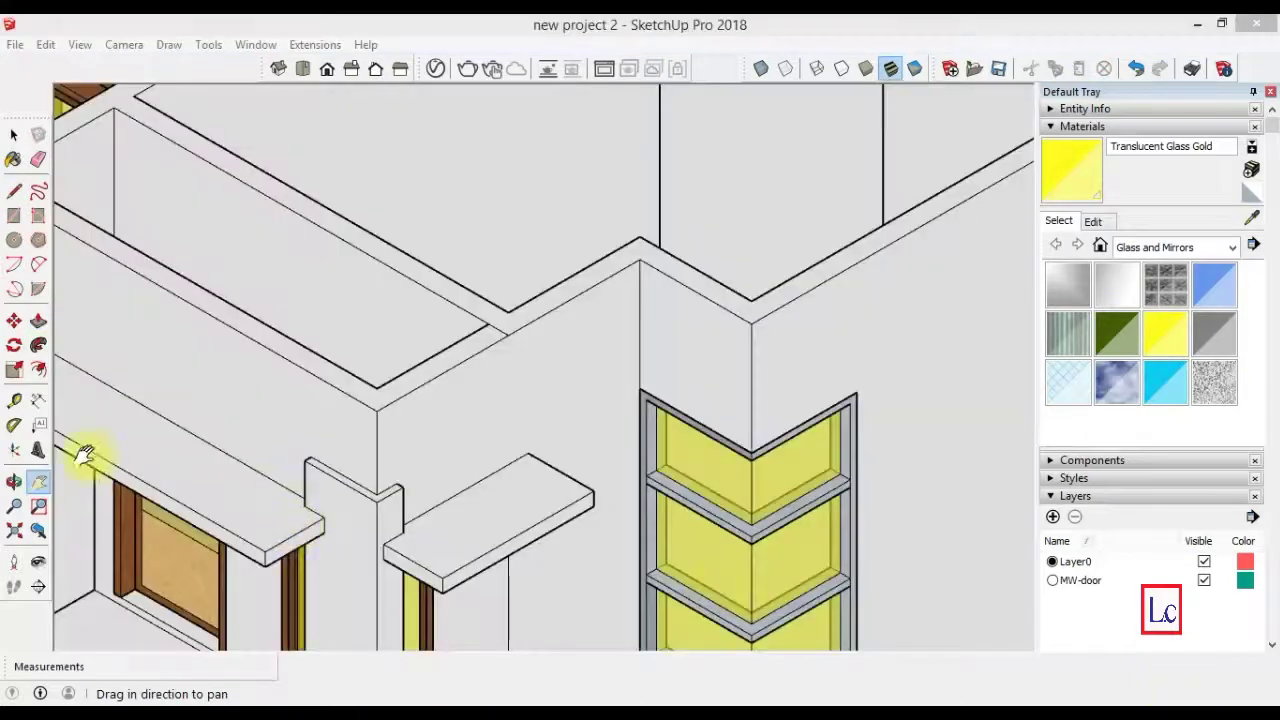
- Measure guide points from the corner window's frame corner and glass corner
click(14, 400)
click(695, 420)
click(696, 398)
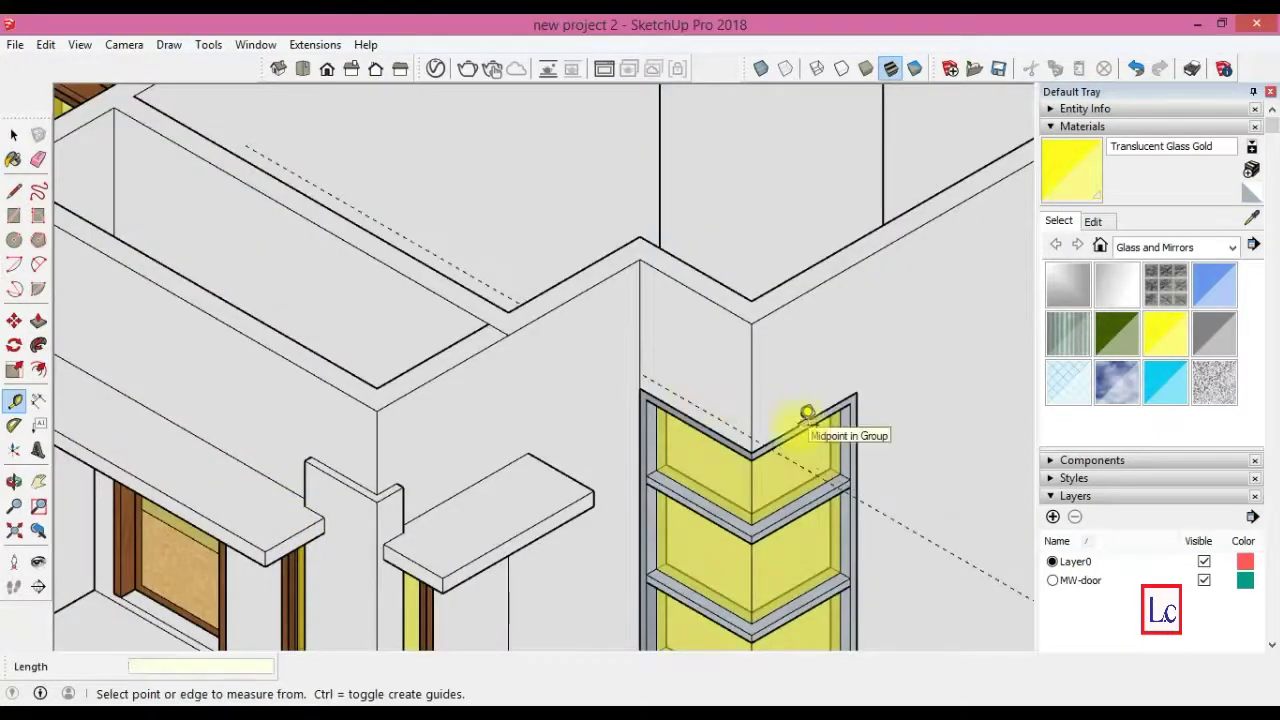
click(806, 422)
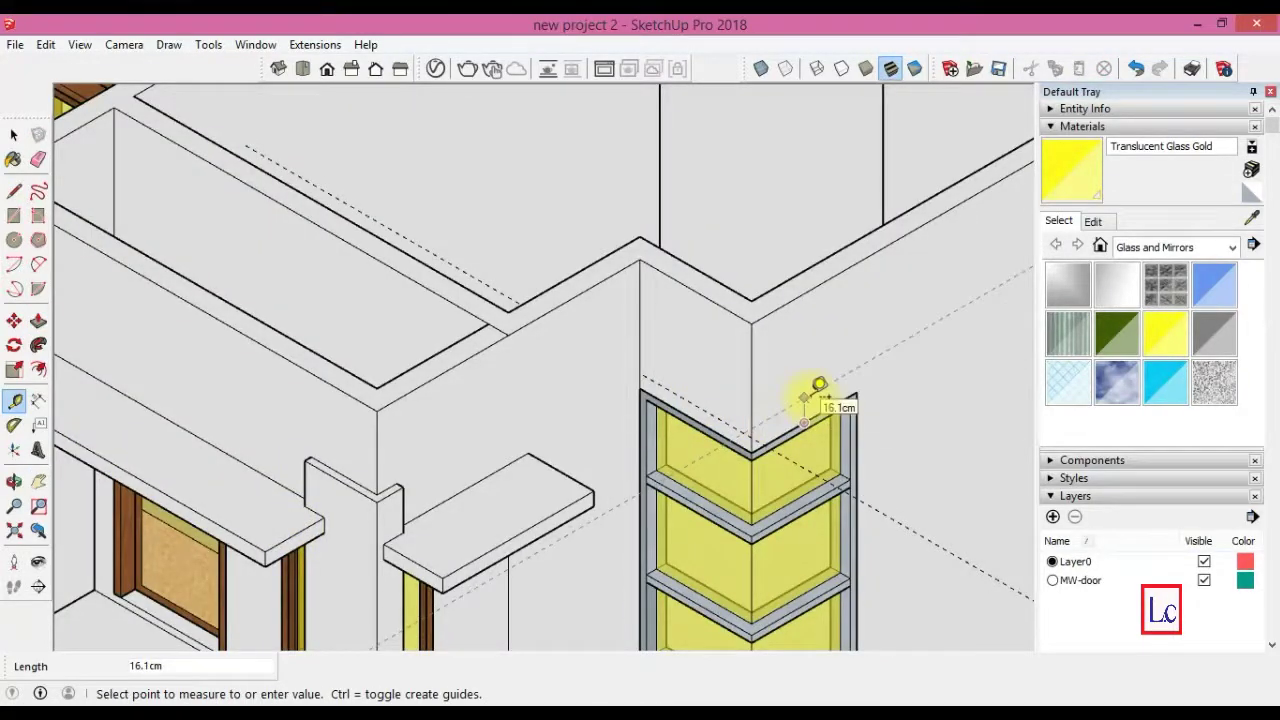
scroll(924, 527, up, 3)
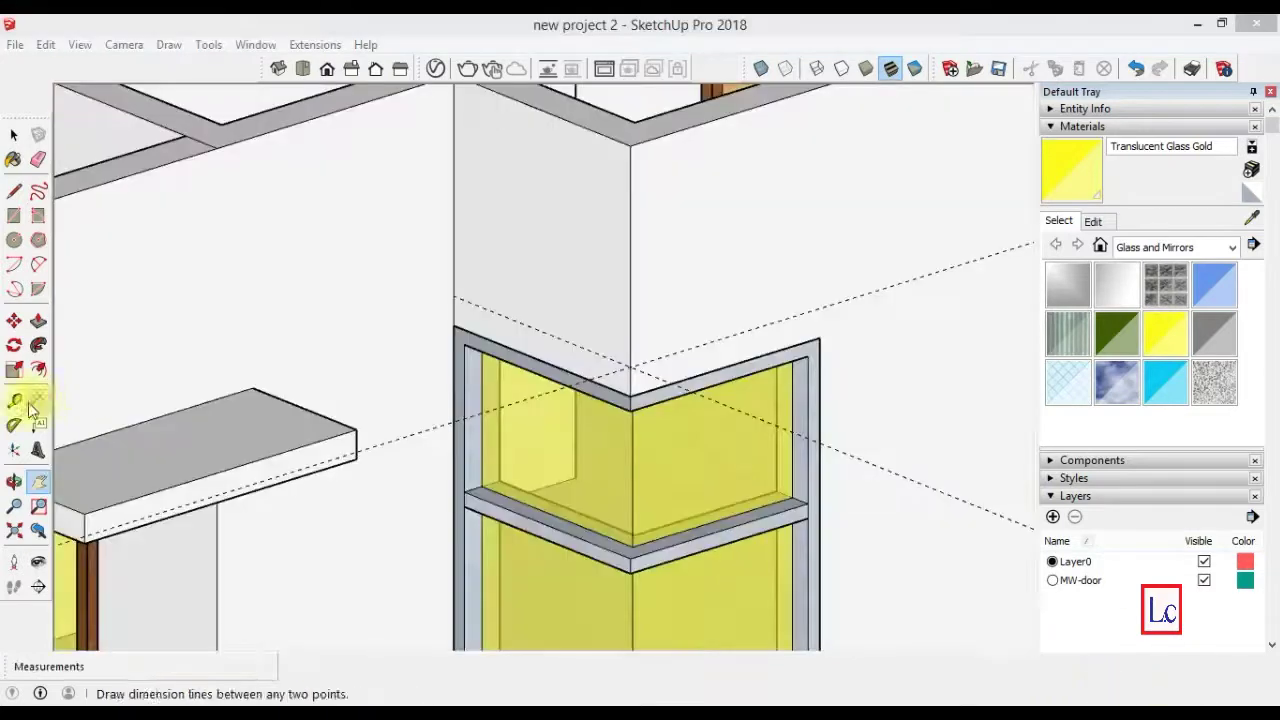
- Outline the canopy face above the corner glass window with lines
click(829, 325)
click(14, 215)
click(629, 366)
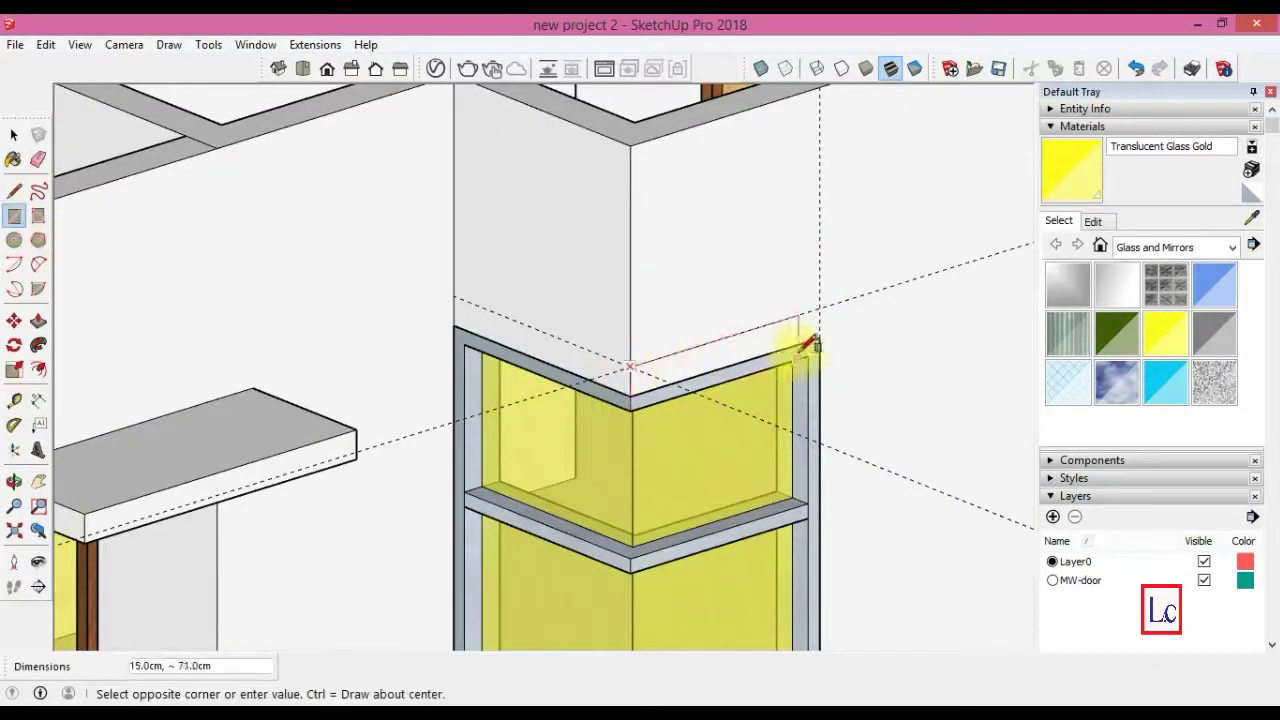
key(ctrl+z)
key(l)
click(820, 311)
click(633, 362)
- Pull the face into a 50 cm slab and extend its end past the window side
key(p)
drag(600, 345, 481, 374)
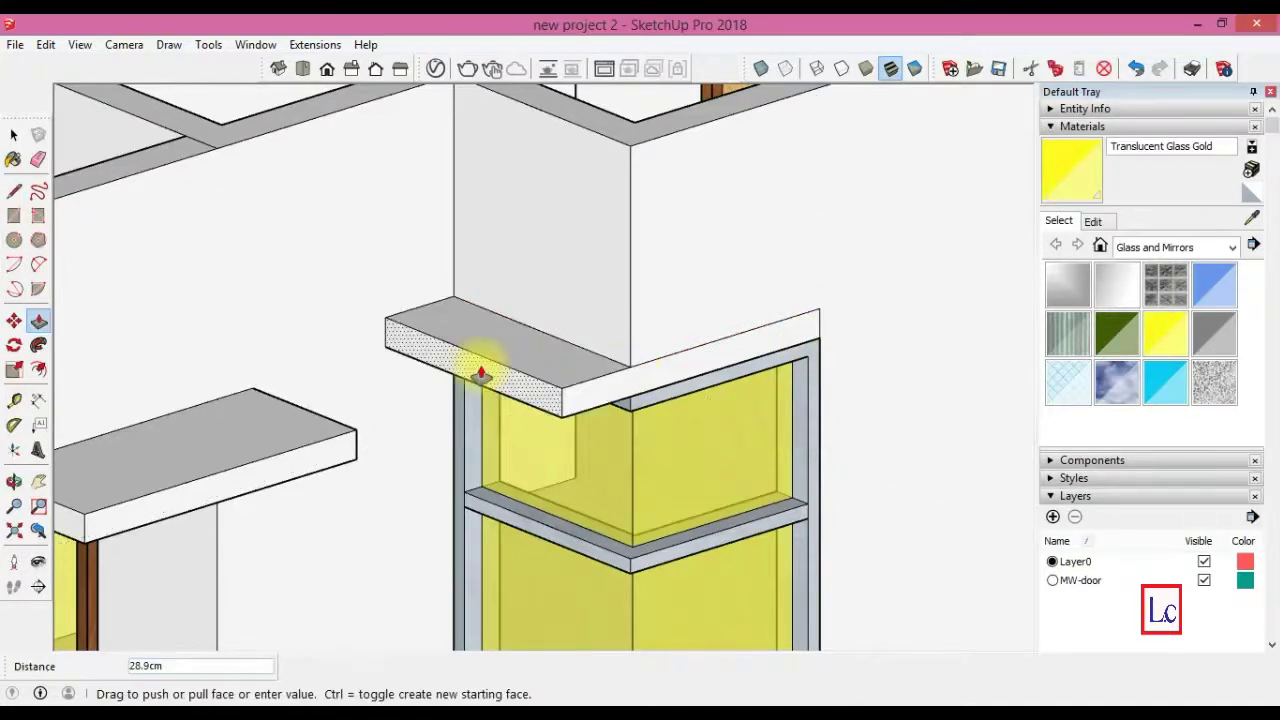
text(0)
key(Return)
drag(757, 414, 776, 385)
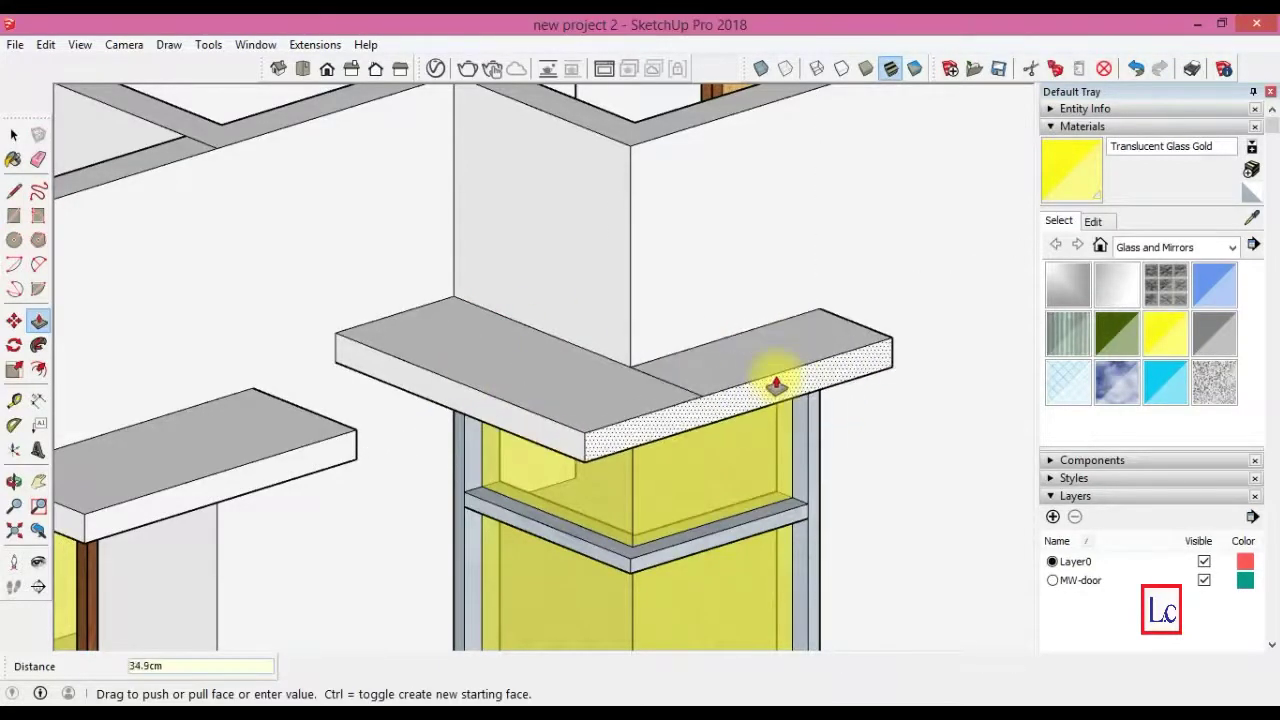
key(Return)
- Orbit round to the double door and begin a Tape Measure guide there
middle_drag(286, 314, 260, 200)
key(t)
click(248, 189)
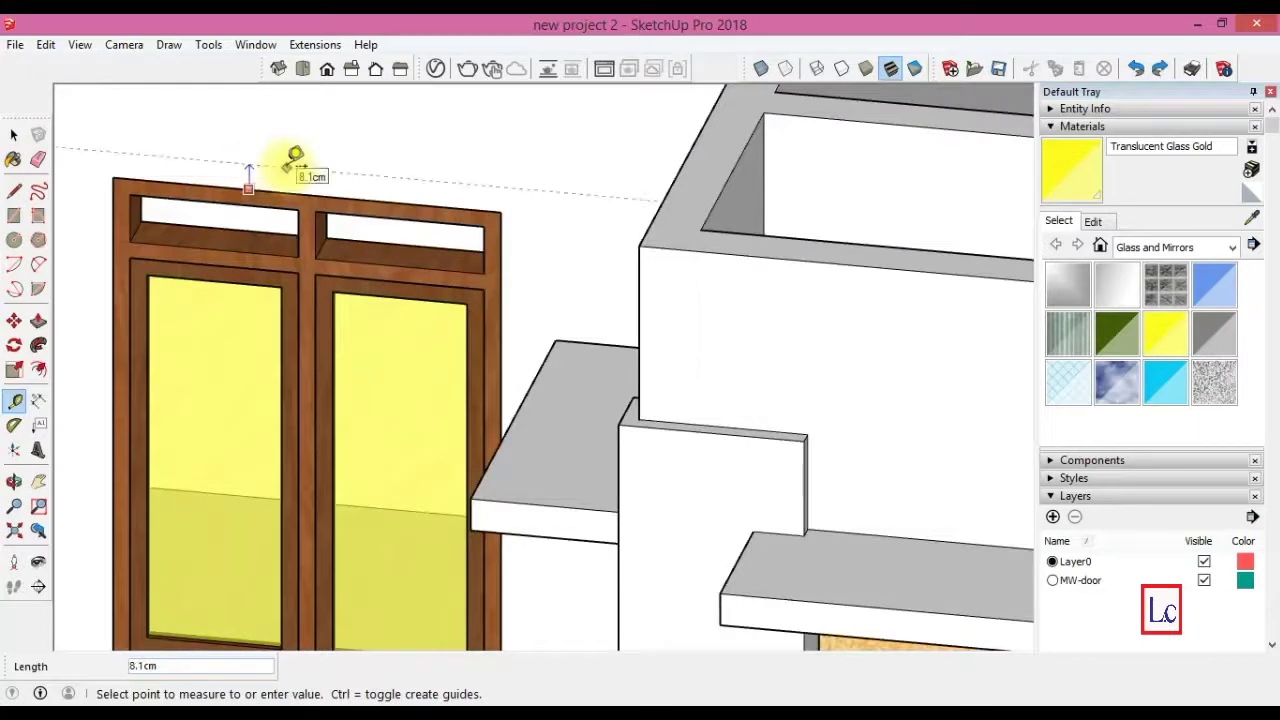
- Place guides 10 cm above the double door's top corners
key(Return)
click(503, 191)
click(501, 190)
click(114, 150)
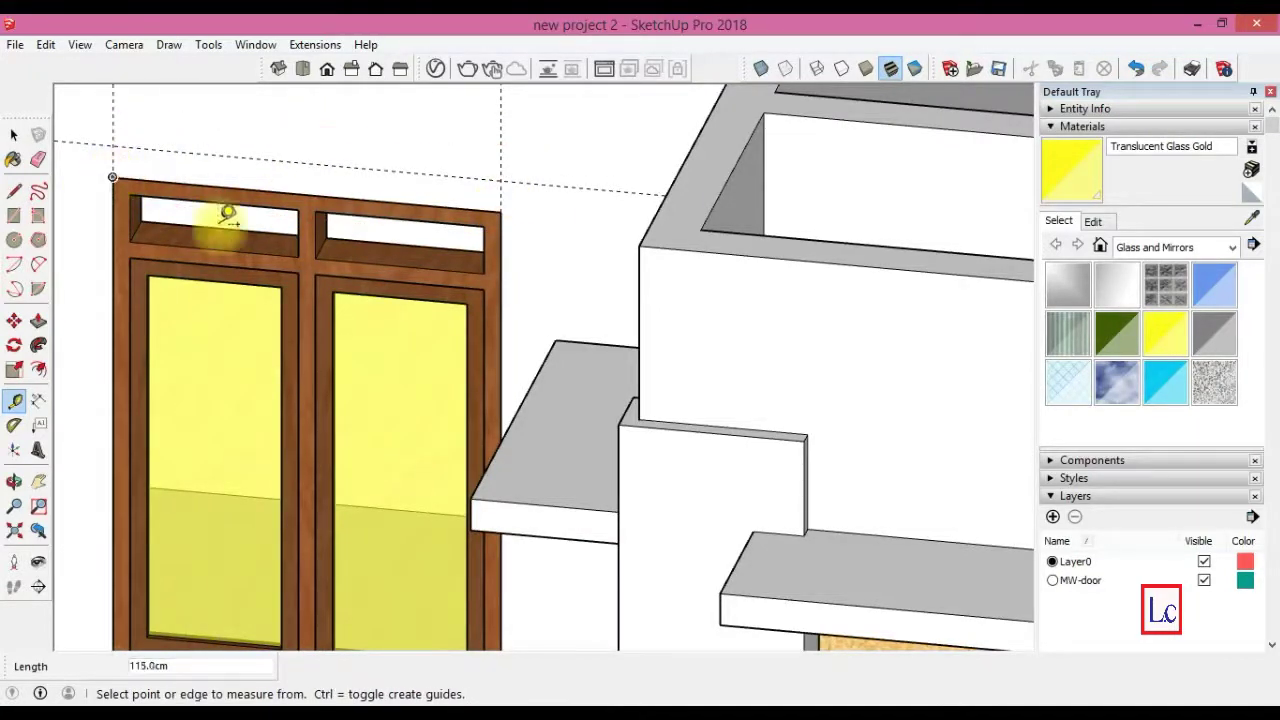
- Outline the door canopy, pull it 50 cm deep, and extend its right end 15 cm
click(14, 190)
click(113, 178)
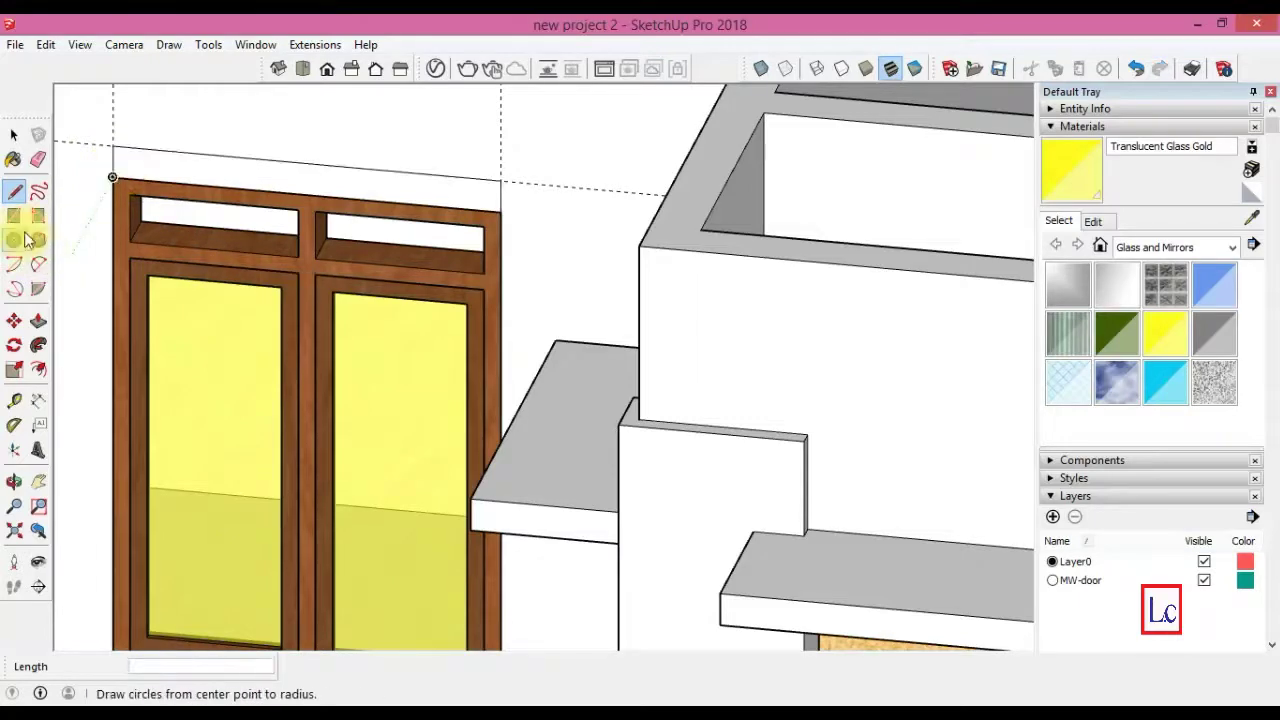
click(38, 320)
drag(214, 177, 157, 228)
text(50)
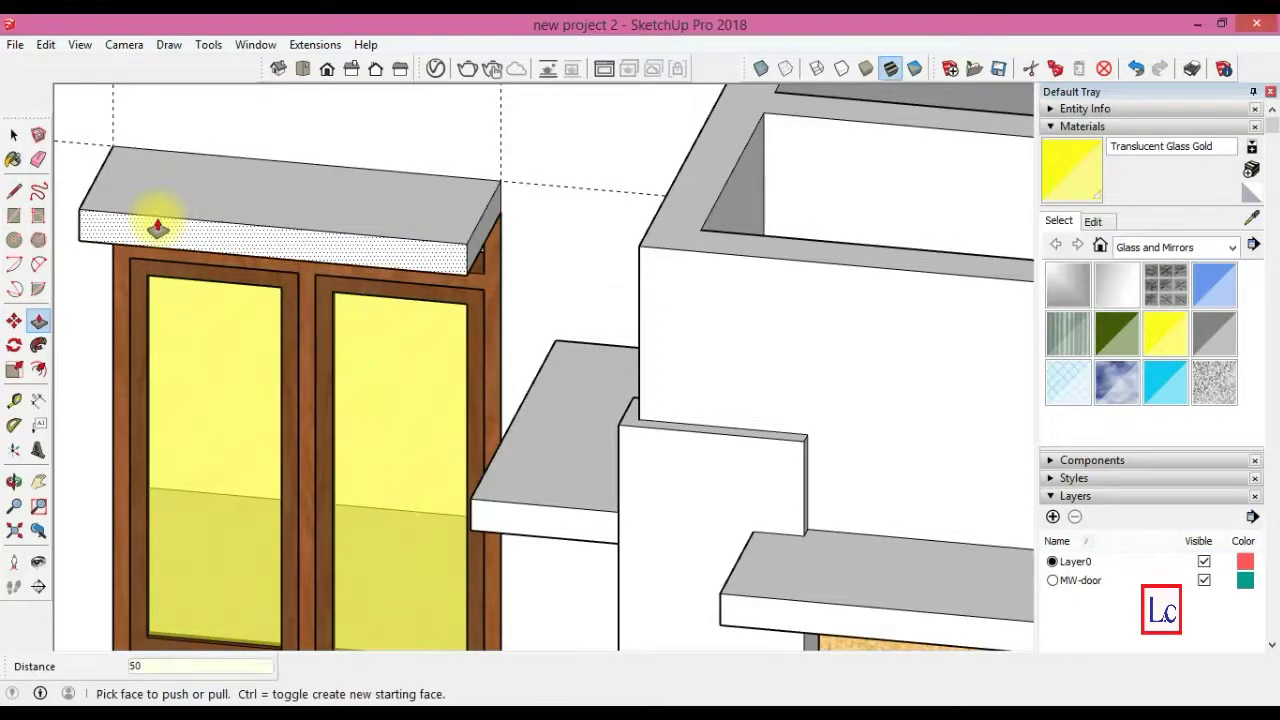
key(Return)
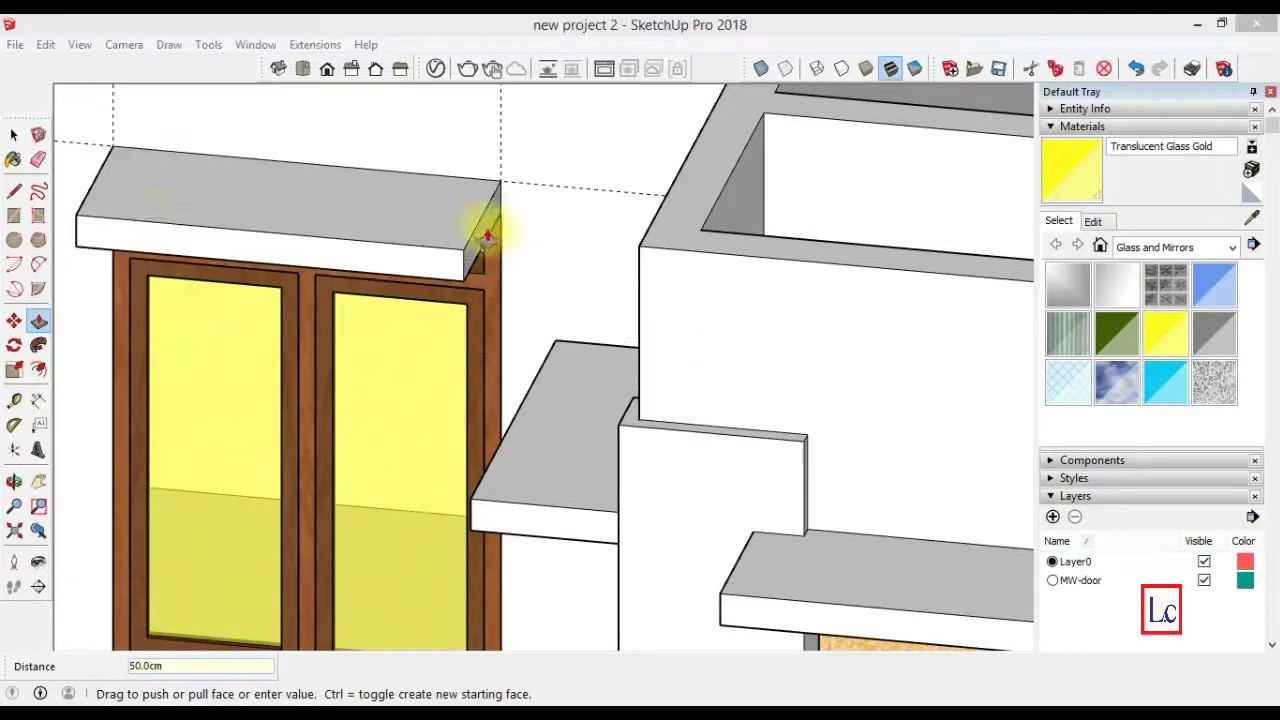
drag(482, 225, 522, 236)
text(15)
key(Return)
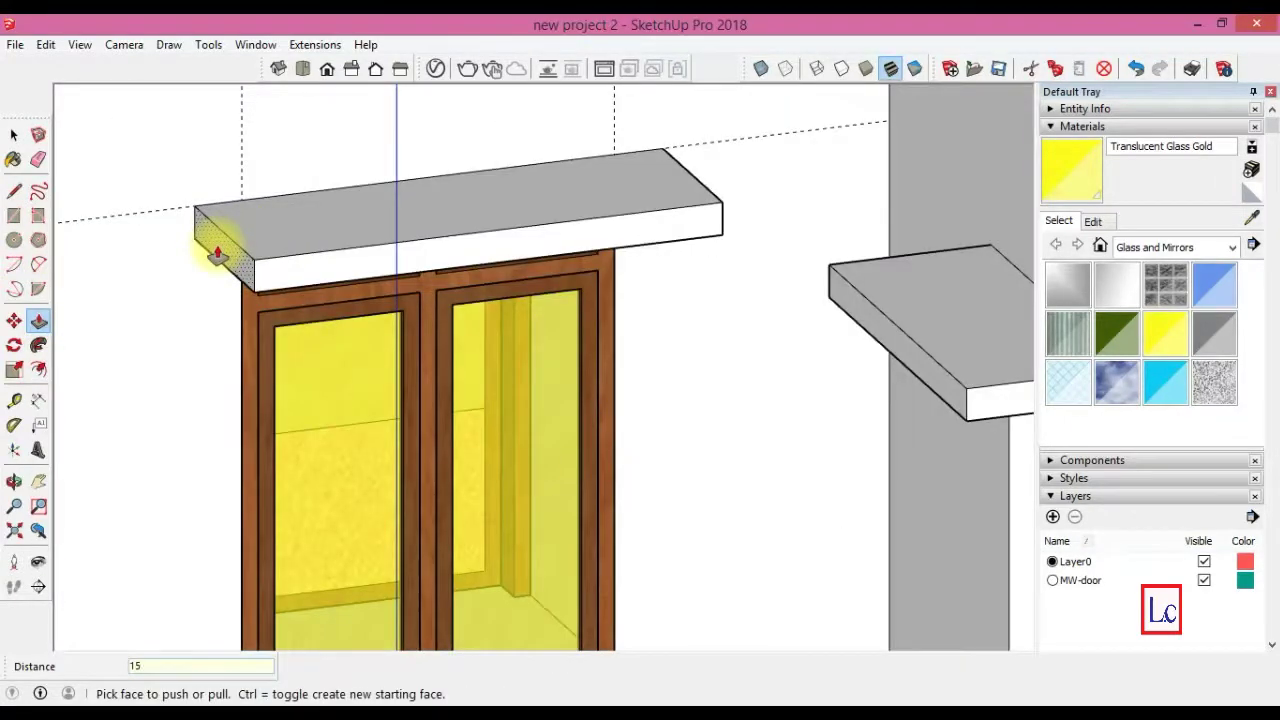
key(Return)
- Extend the end of the corner window's canopy outward by 15 cm
middle_drag(900, 600, 800, 620)
click(38, 320)
drag(226, 374, 249, 374)
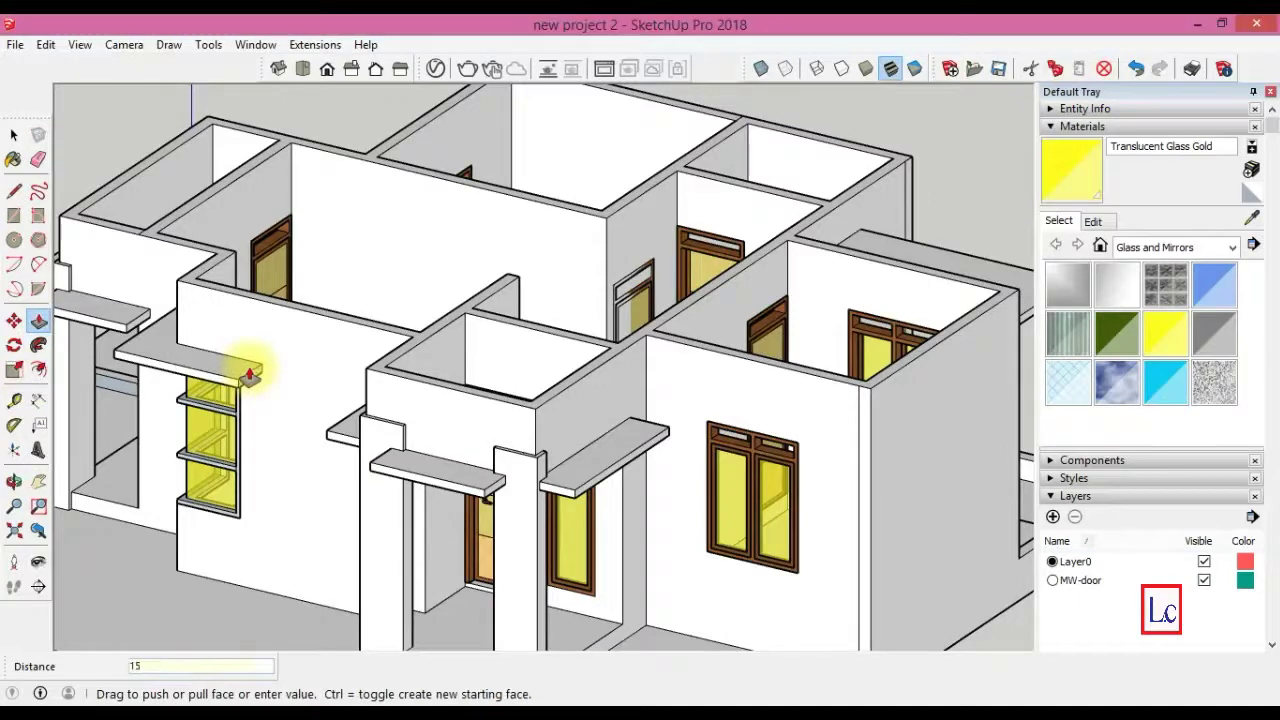
key(Return)
- Place guides above the two-pane window and along its left and right sides
key(z)
scroll(750, 490, up, 5)
scroll(451, 551, up, 2)
key(t)
click(740, 235)
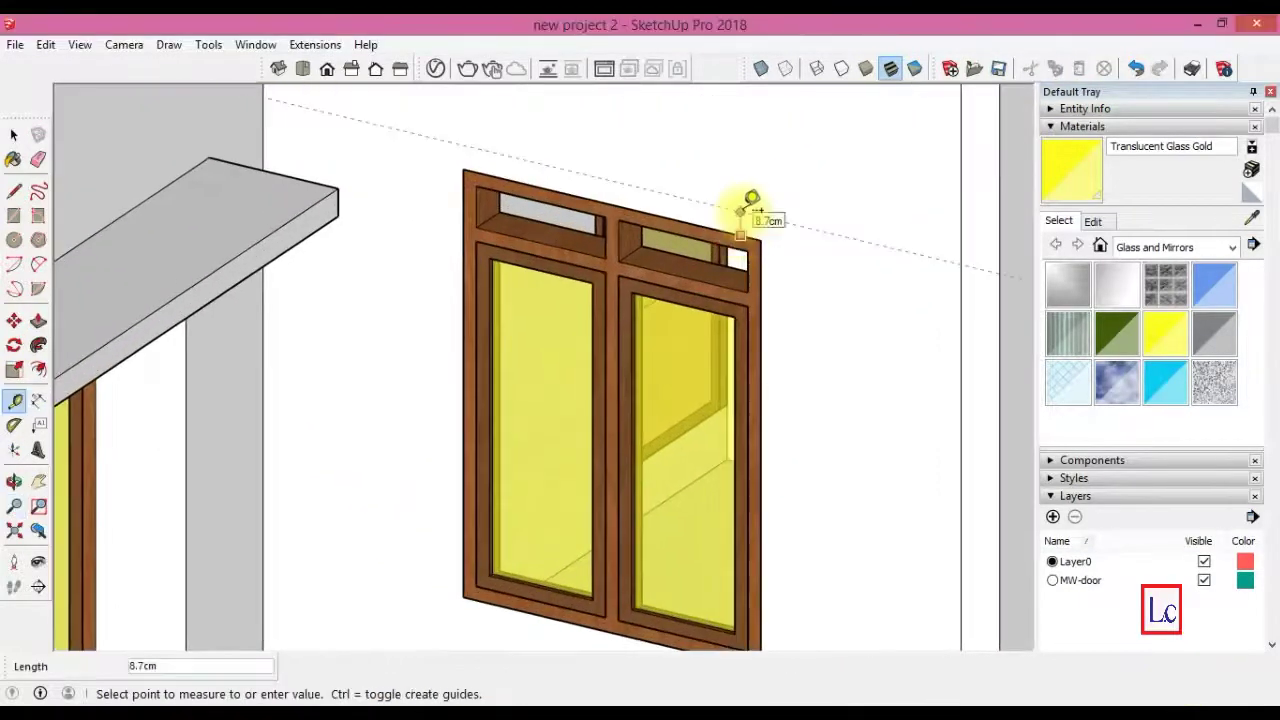
click(752, 200)
click(760, 279)
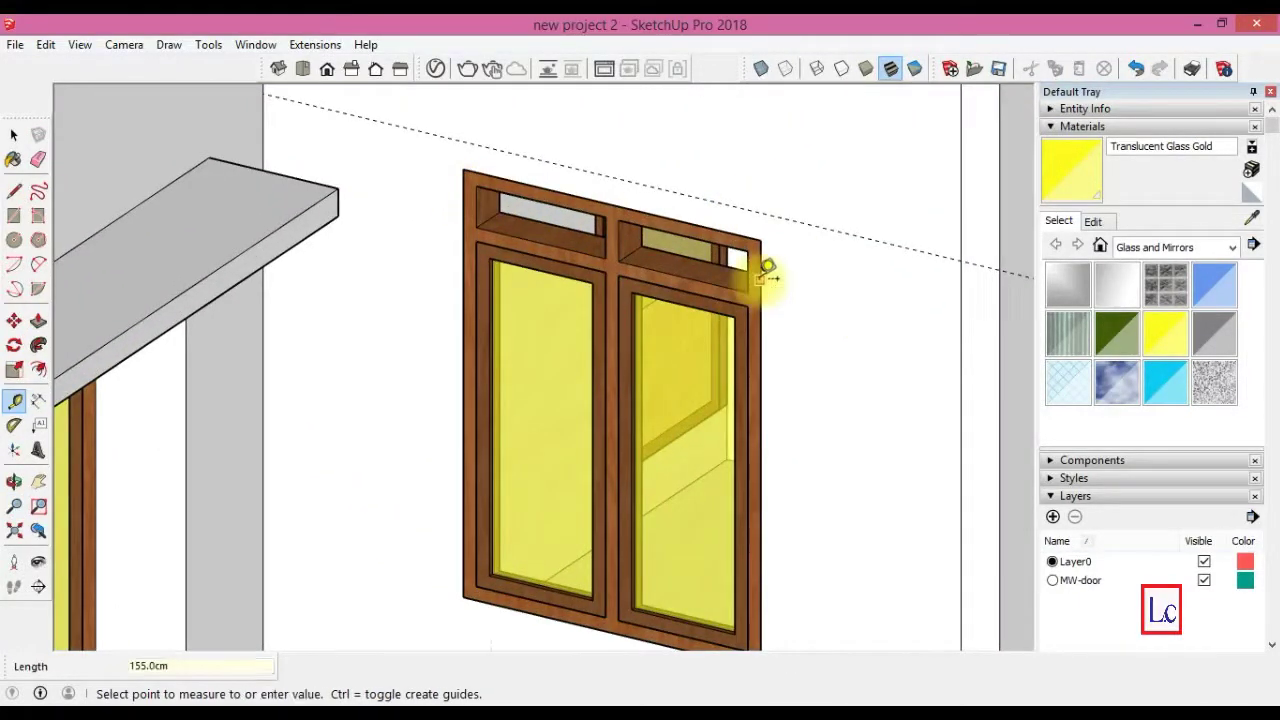
click(463, 168)
click(463, 126)
click(760, 215)
- Outline the window canopy face on the guides and pull it out 50 cm
click(14, 191)
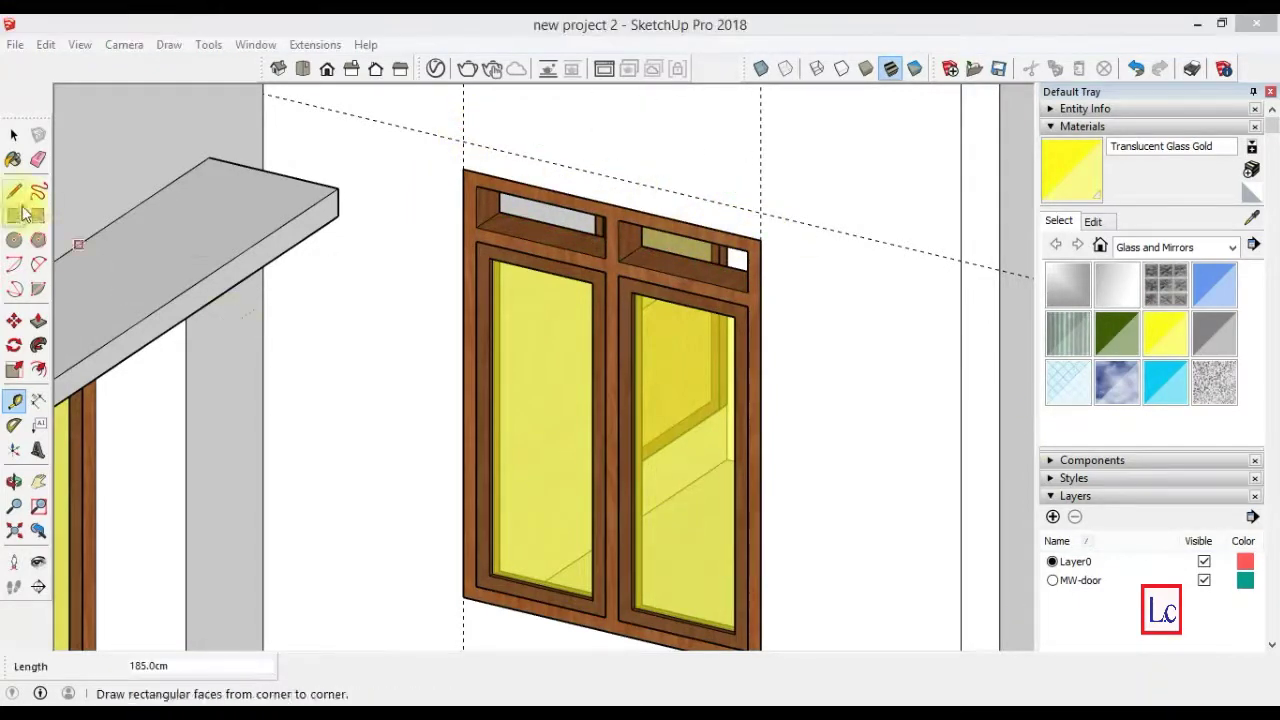
click(463, 143)
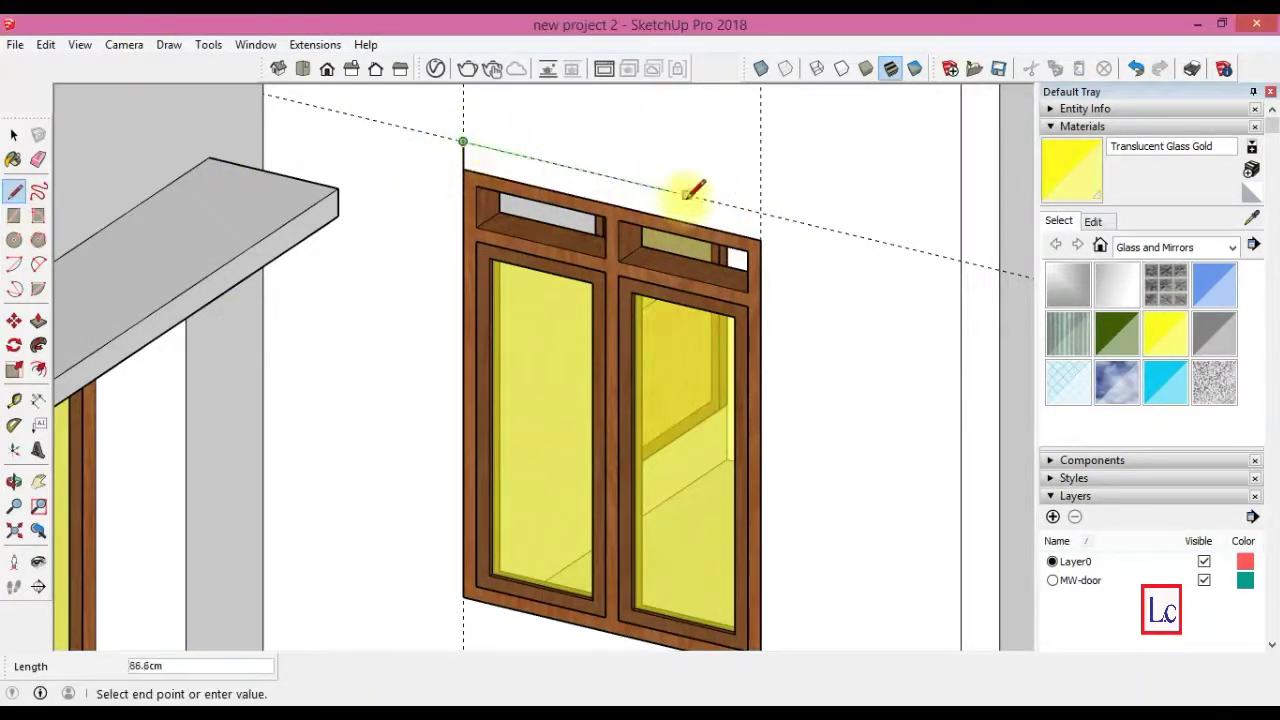
click(762, 215)
click(38, 320)
click(543, 171)
text(0)
key(Return)
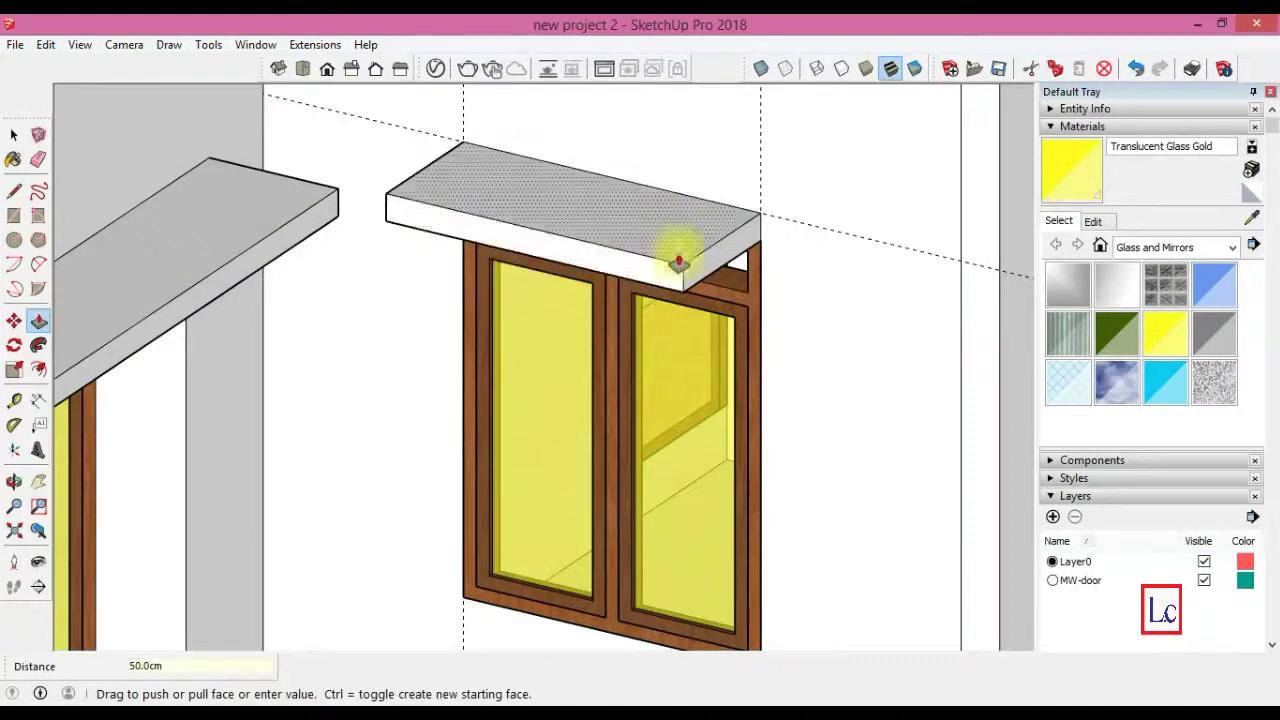
- Extend both ends of the window canopy by 15 cm
click(765, 270)
text(1)
key(Return)
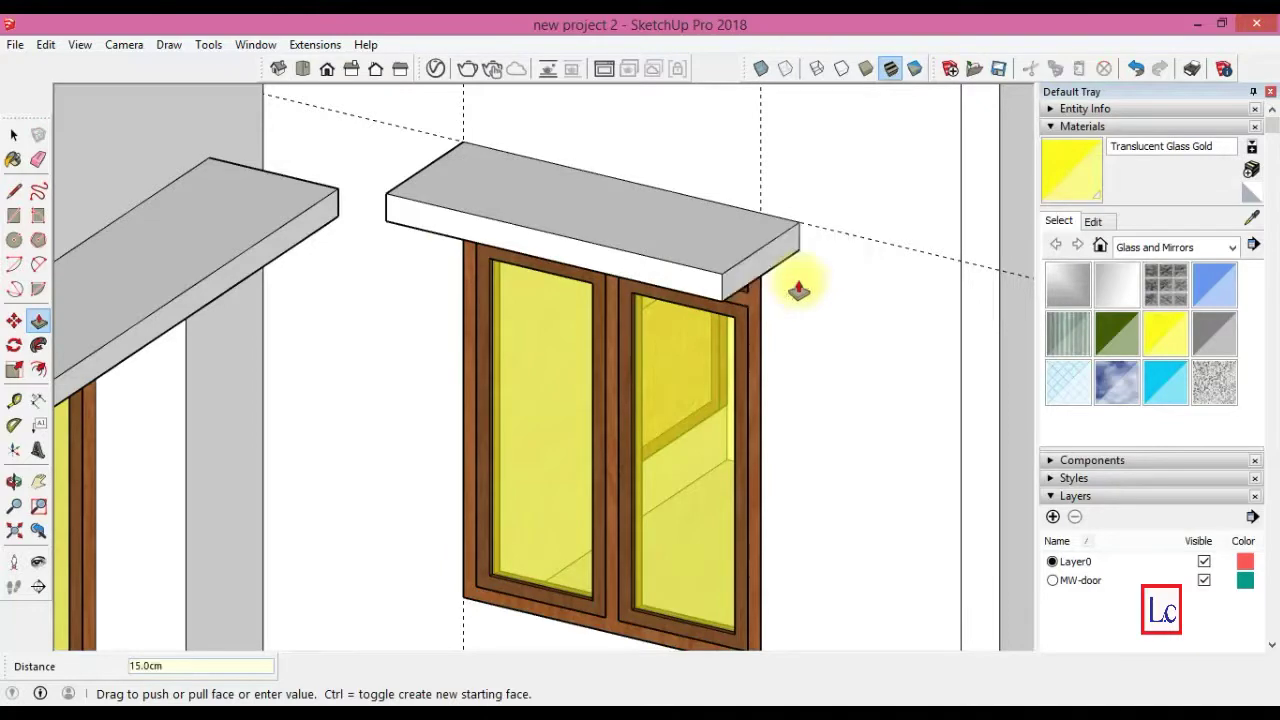
middle_drag(143, 366, 823, 200)
key(Return)
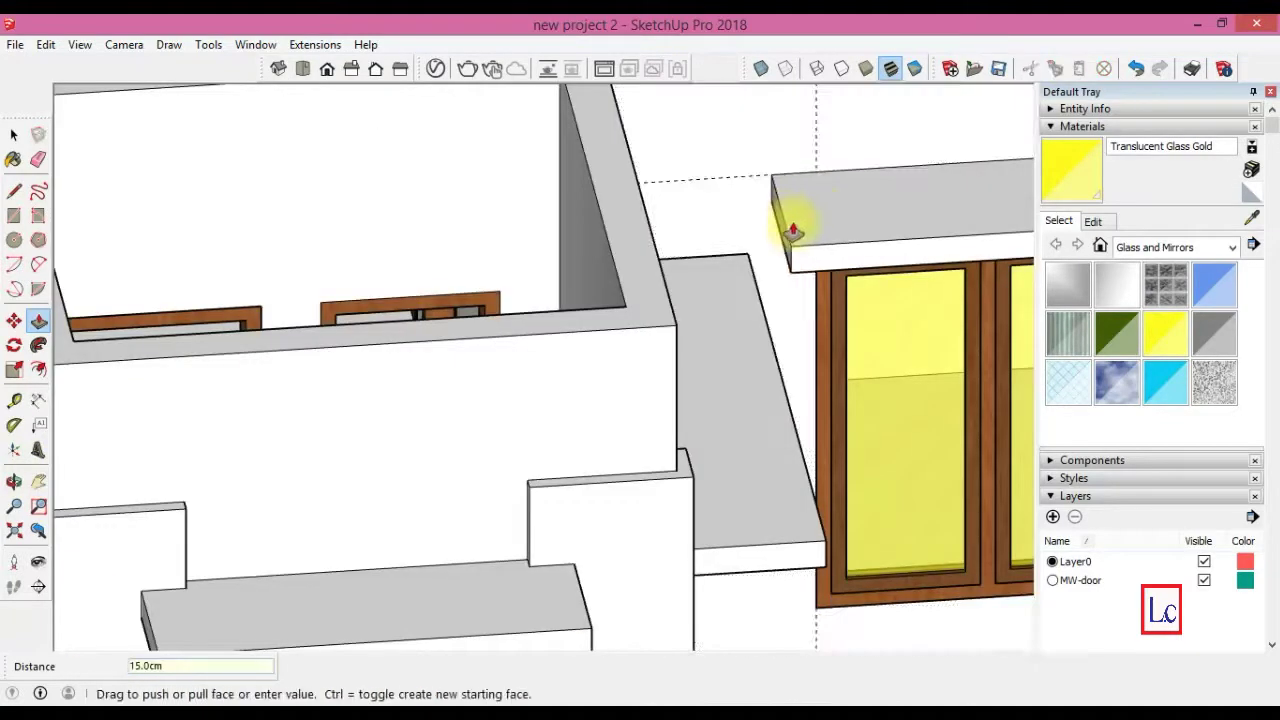
- Place a guide 10 cm below the corner window and draw ledge strips along it
click(377, 163)
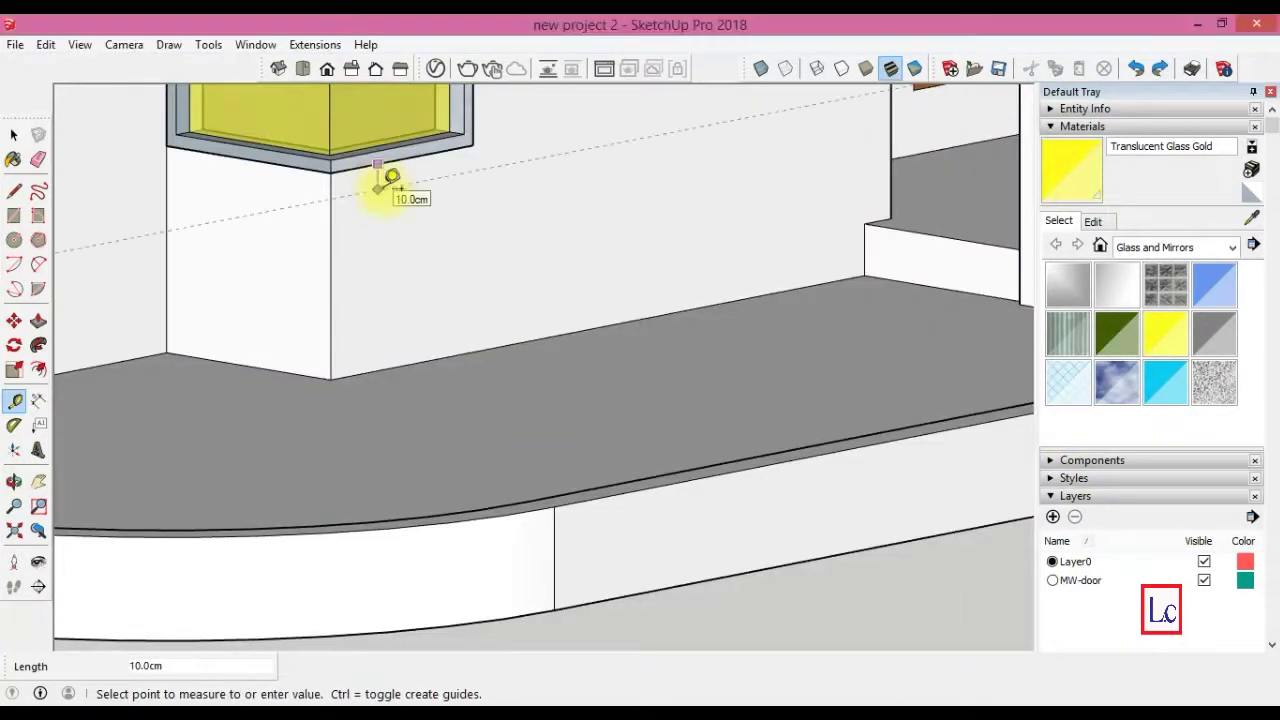
key(Return)
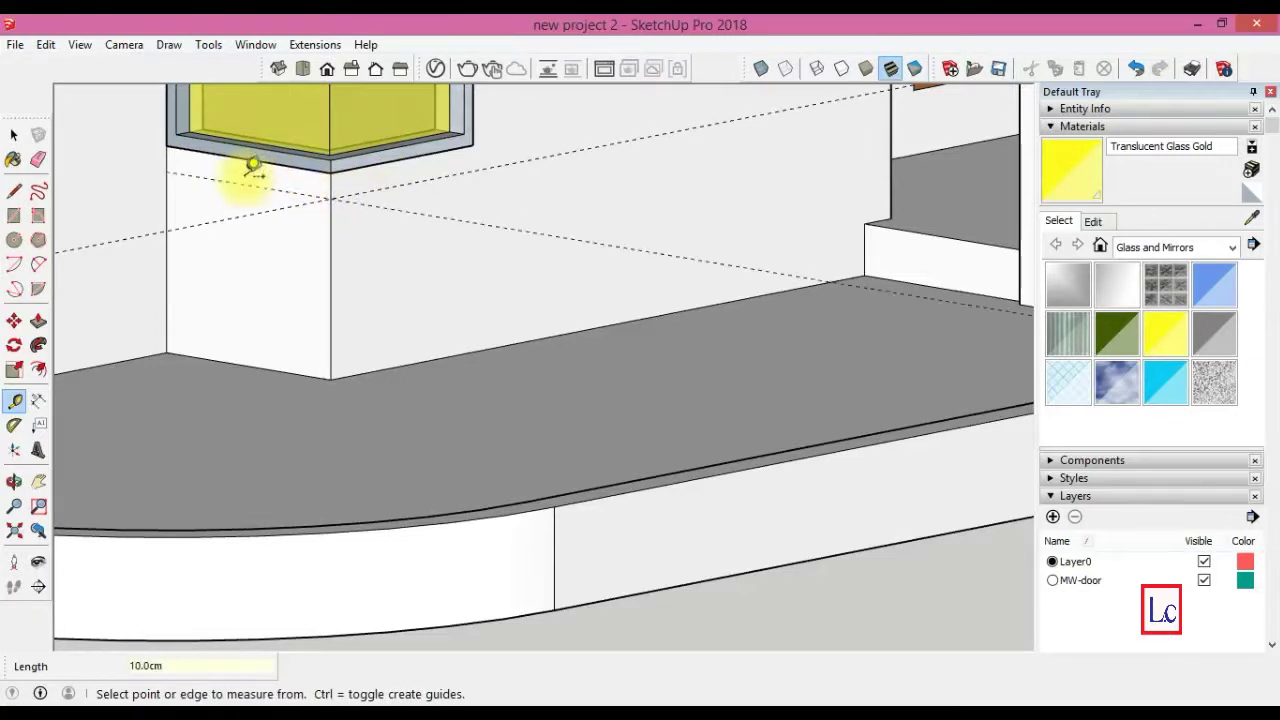
double_click(482, 137)
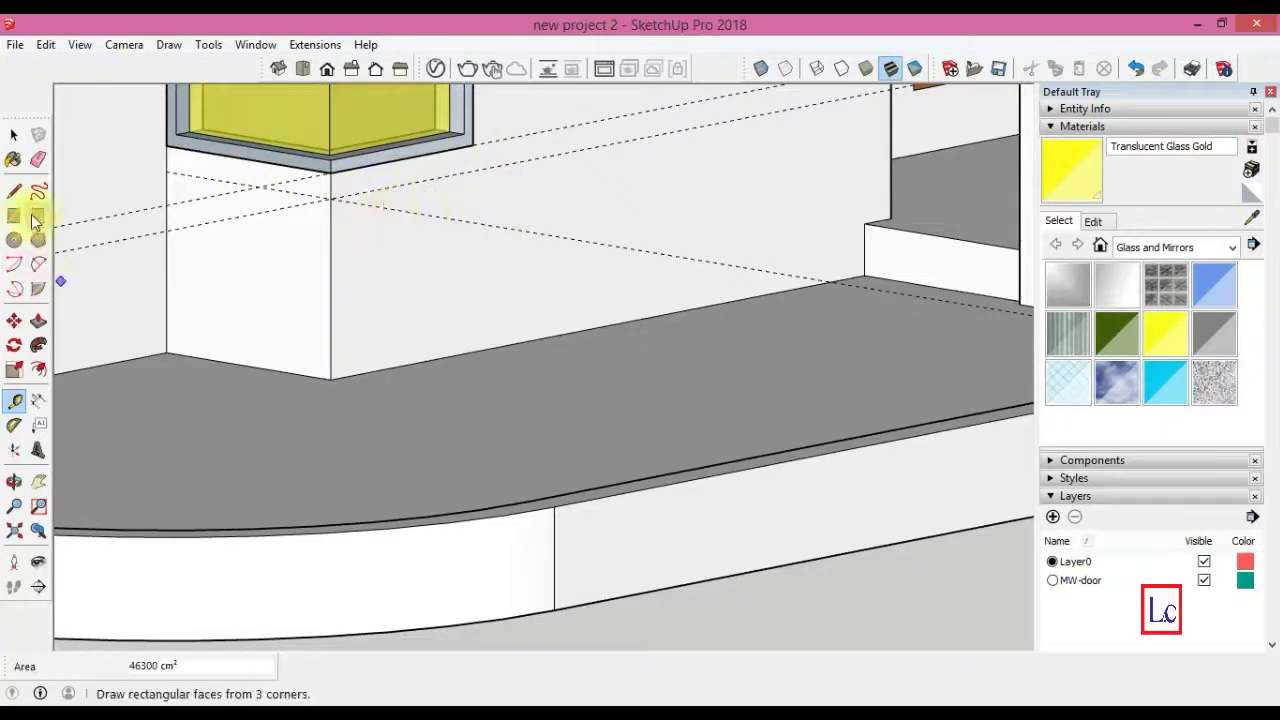
click(14, 191)
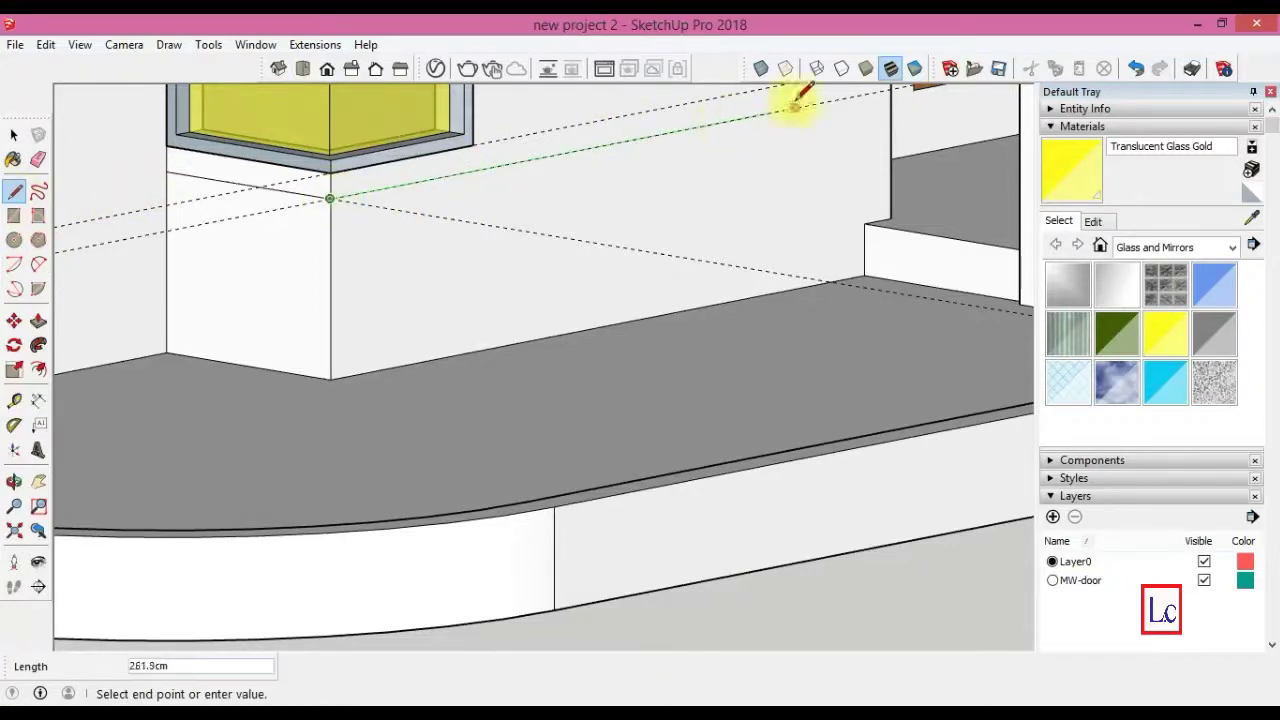
click(888, 86)
shift+middle_drag(484, 135, 450, 220)
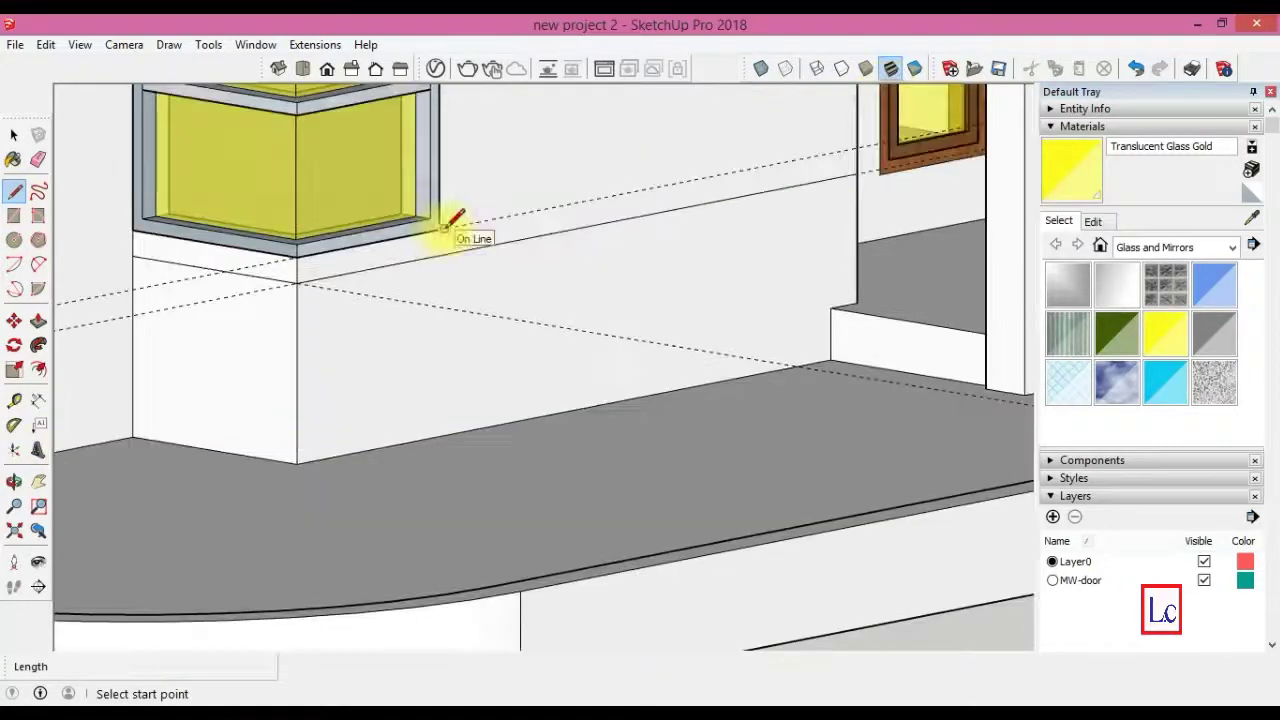
click(856, 148)
click(439, 229)
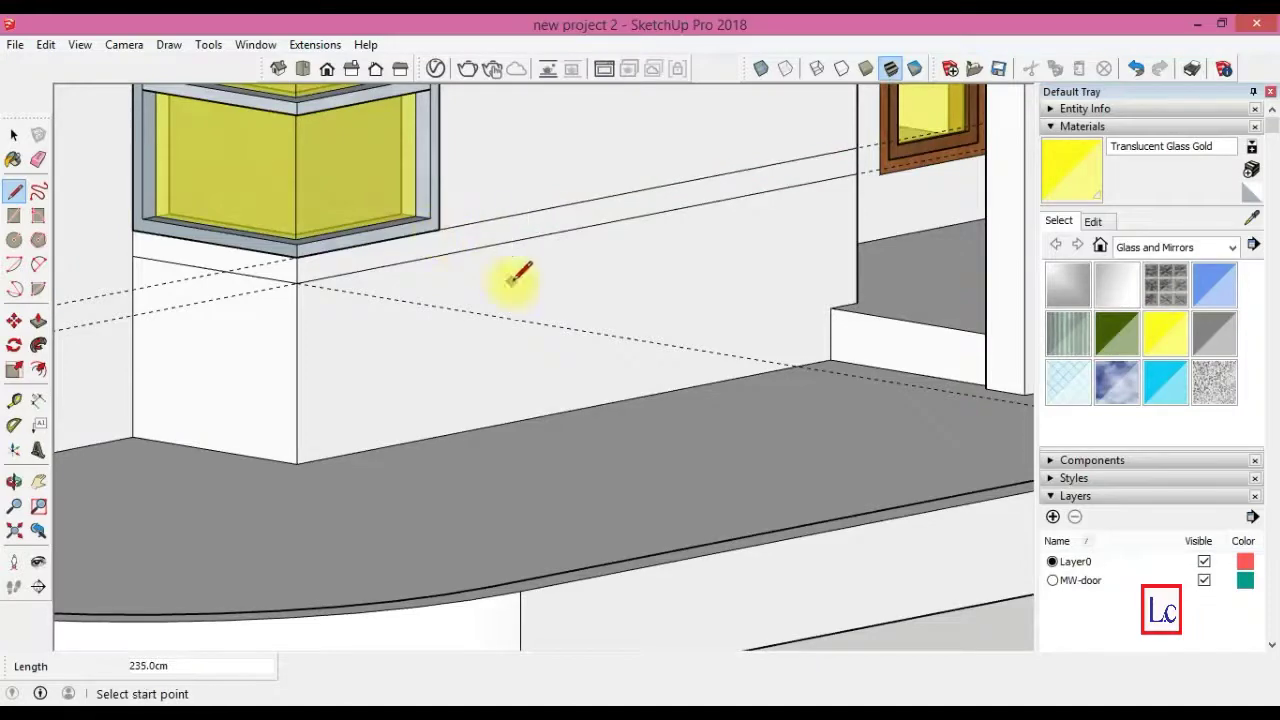
- Pull the long and short strips out 5 cm to form the sill ledge
key(p)
click(330, 262)
key(Escape)
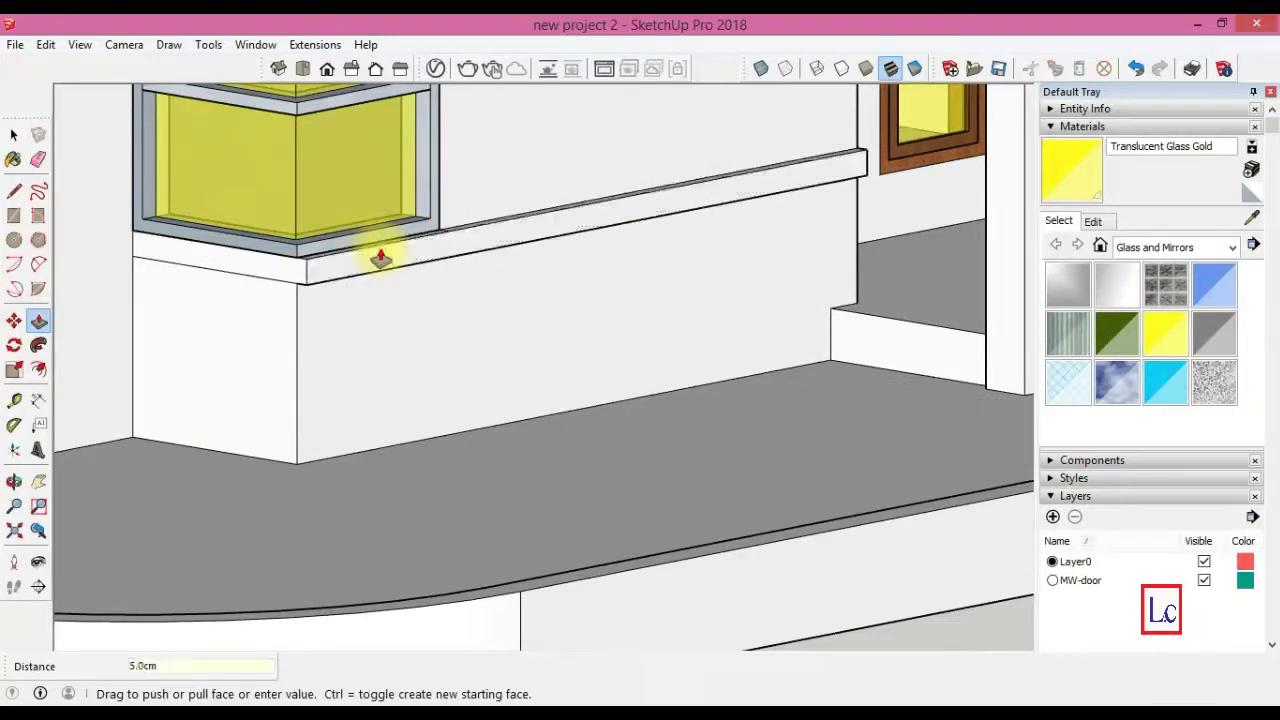
click(268, 258)
- Place a guide 80 cm up the porch column from its base
key(Return)
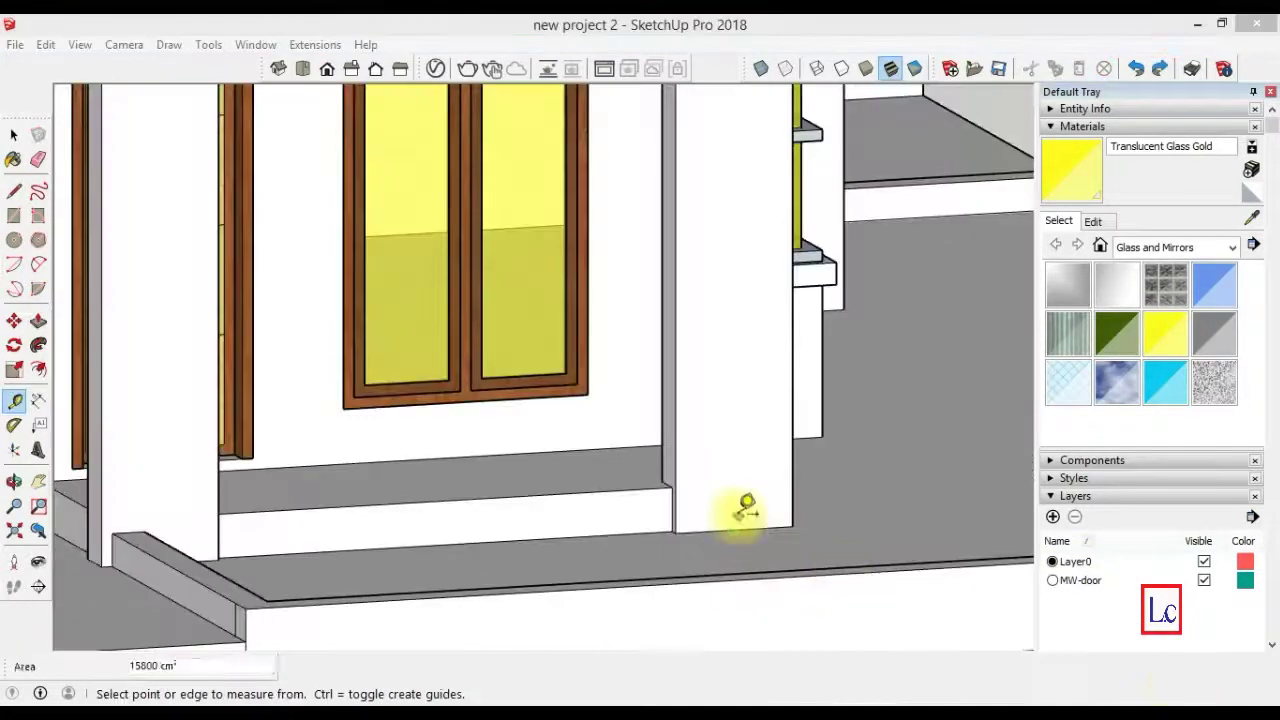
click(734, 530)
key(Return)
click(733, 352)
text(10)
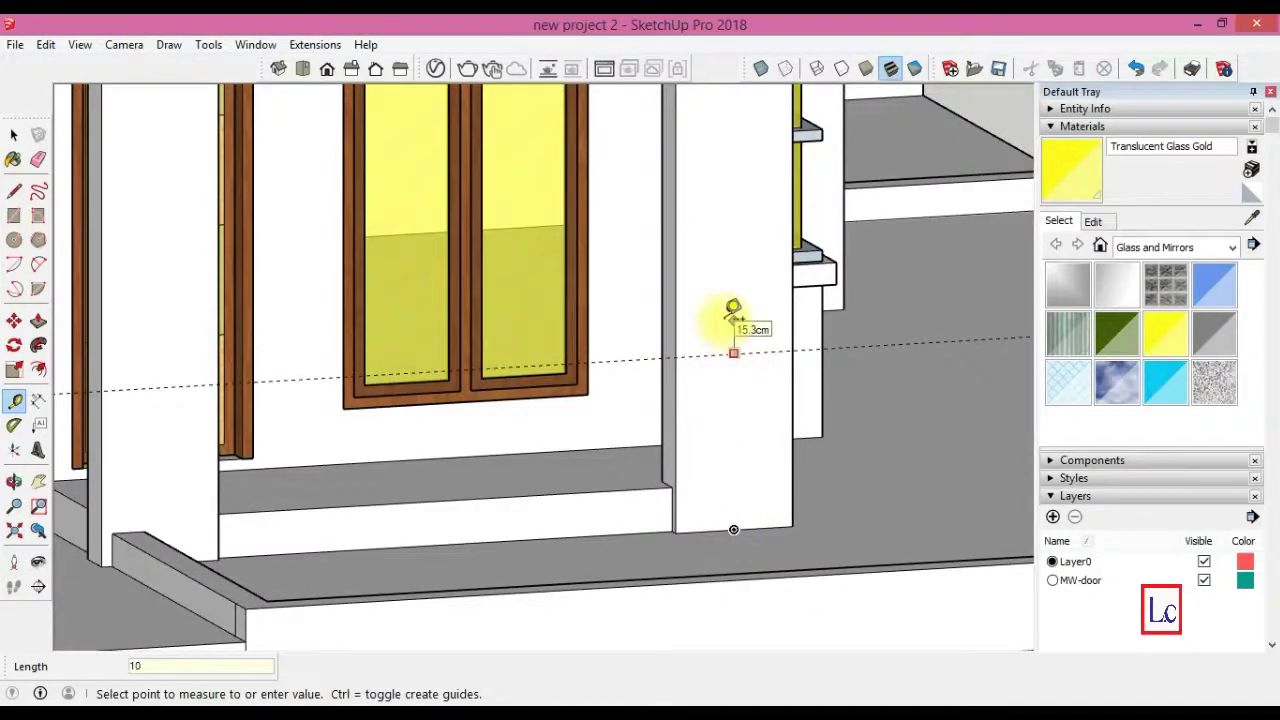
- Add a second guide 10 cm higher and orbit to view the door and column
key(Return)
click(764, 353)
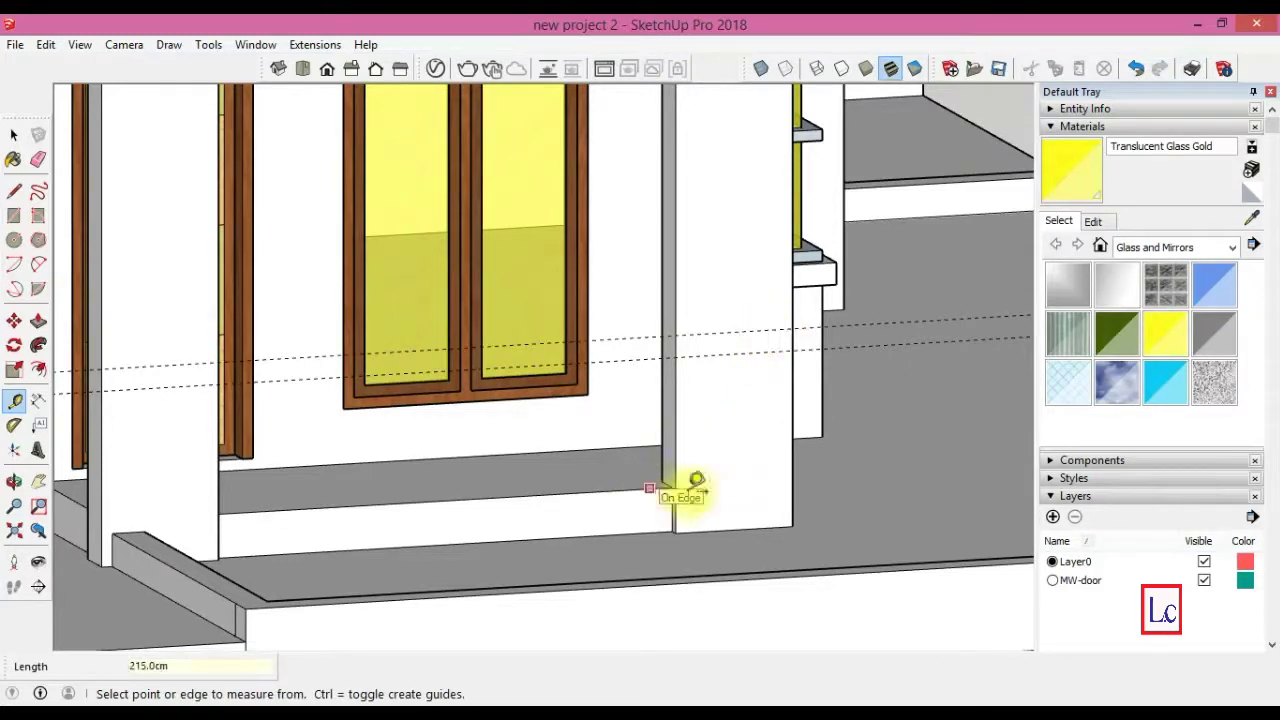
middle_drag(657, 491, 1176, 697)
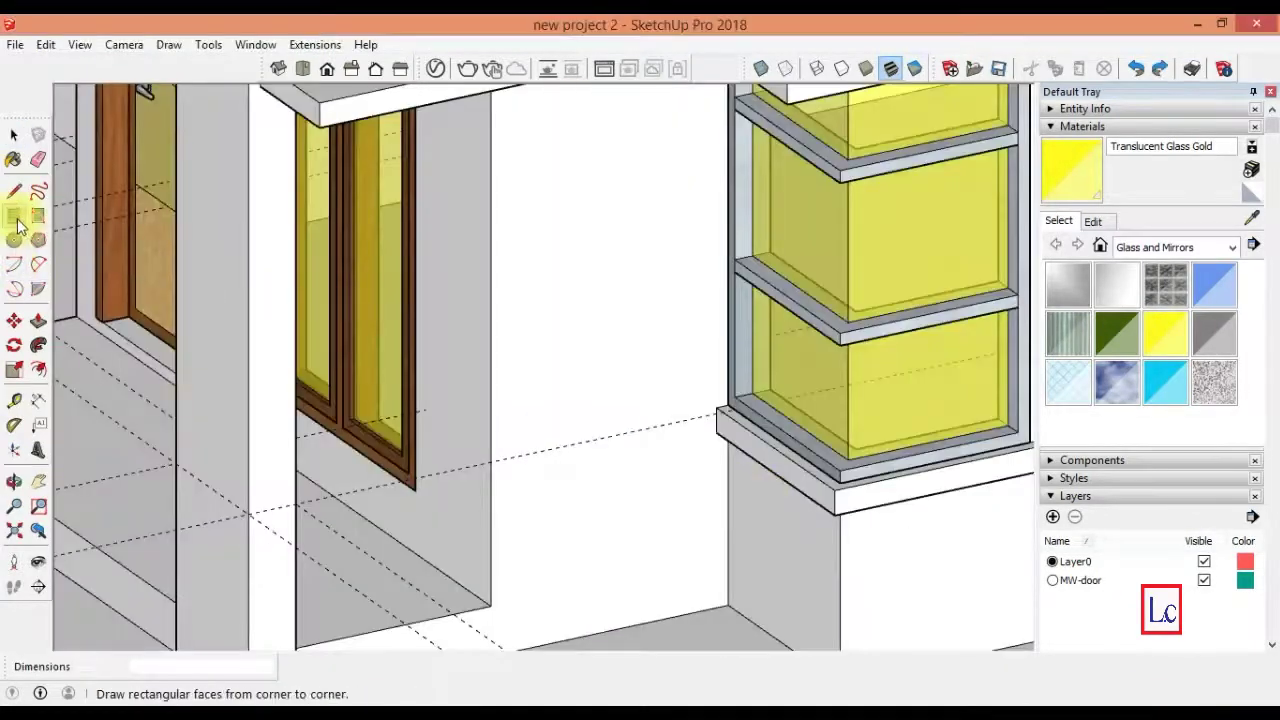
click(14, 215)
key(x)
click(761, 68)
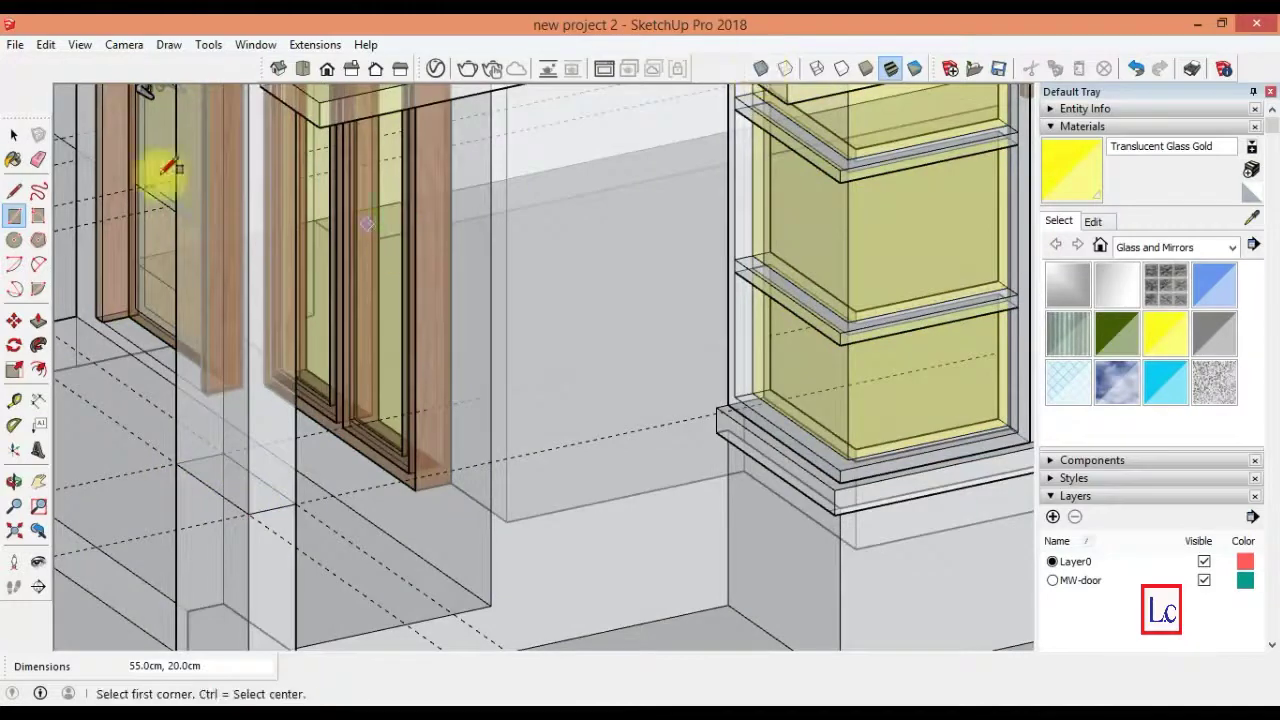
click(14, 135)
key(x)
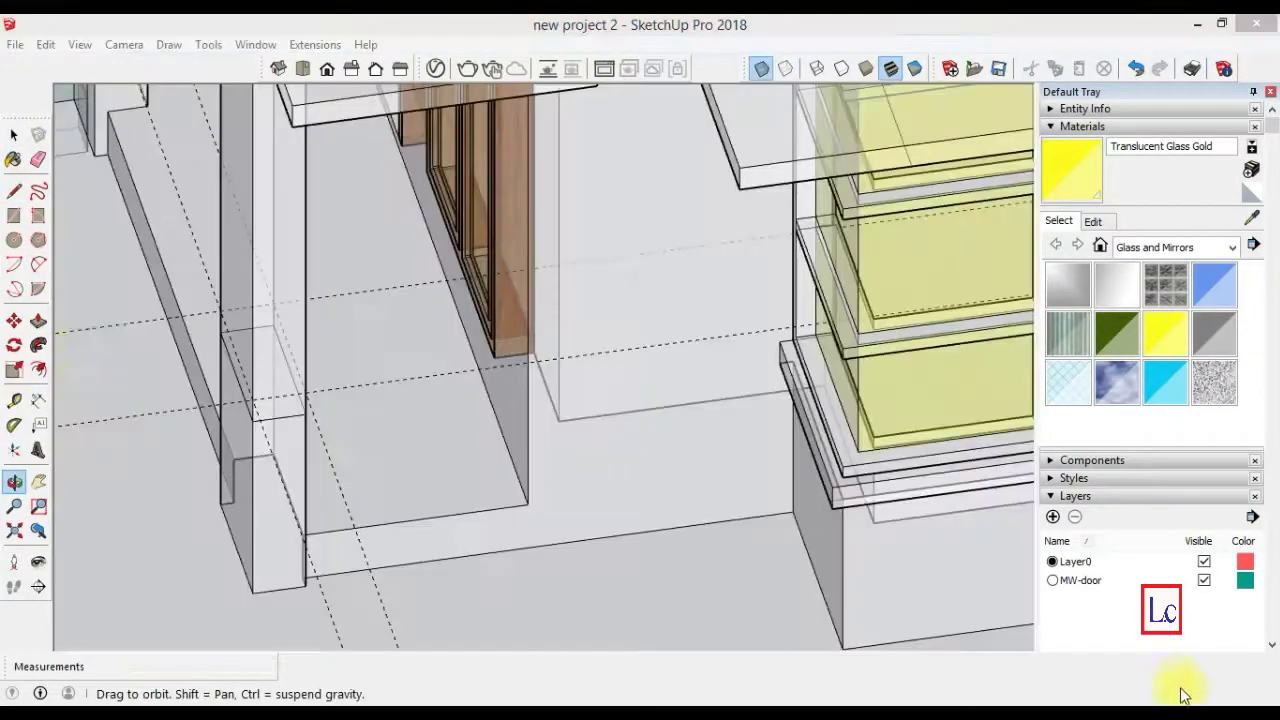
- Draw a 55 by 20 cm rectangle on the column face and add a guide at the column edge
click(14, 215)
click(248, 398)
click(273, 309)
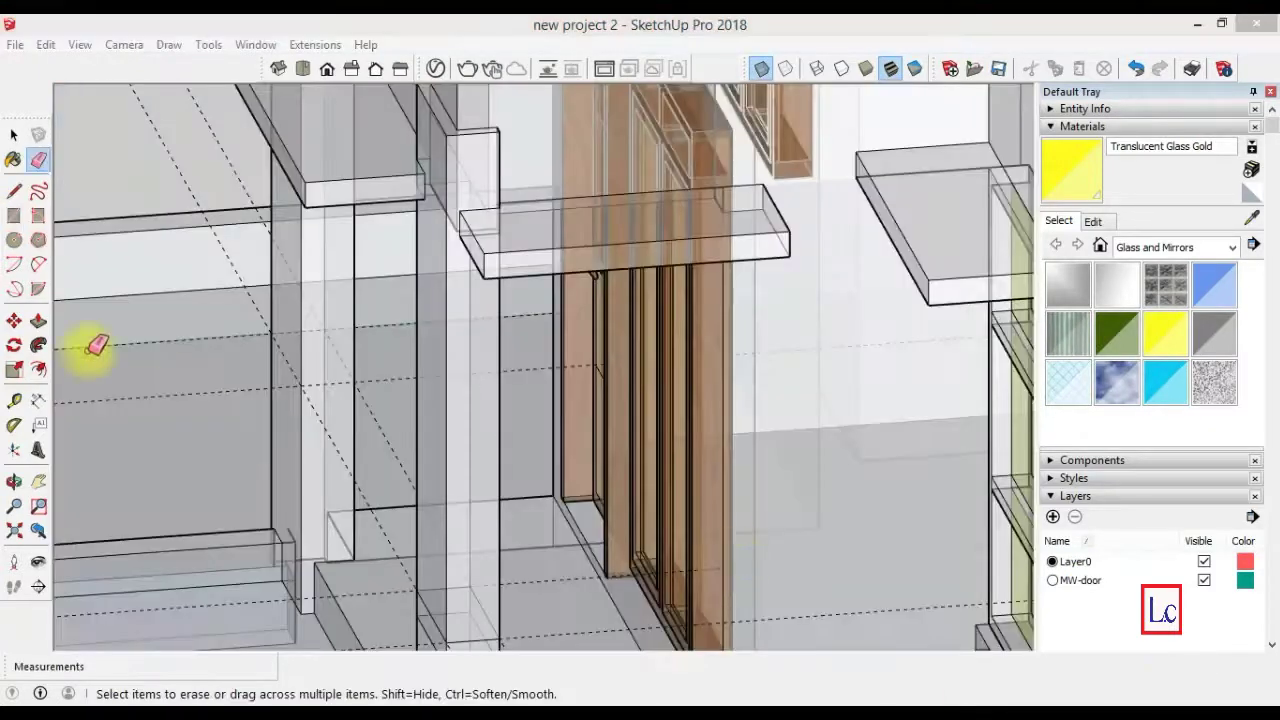
key(r)
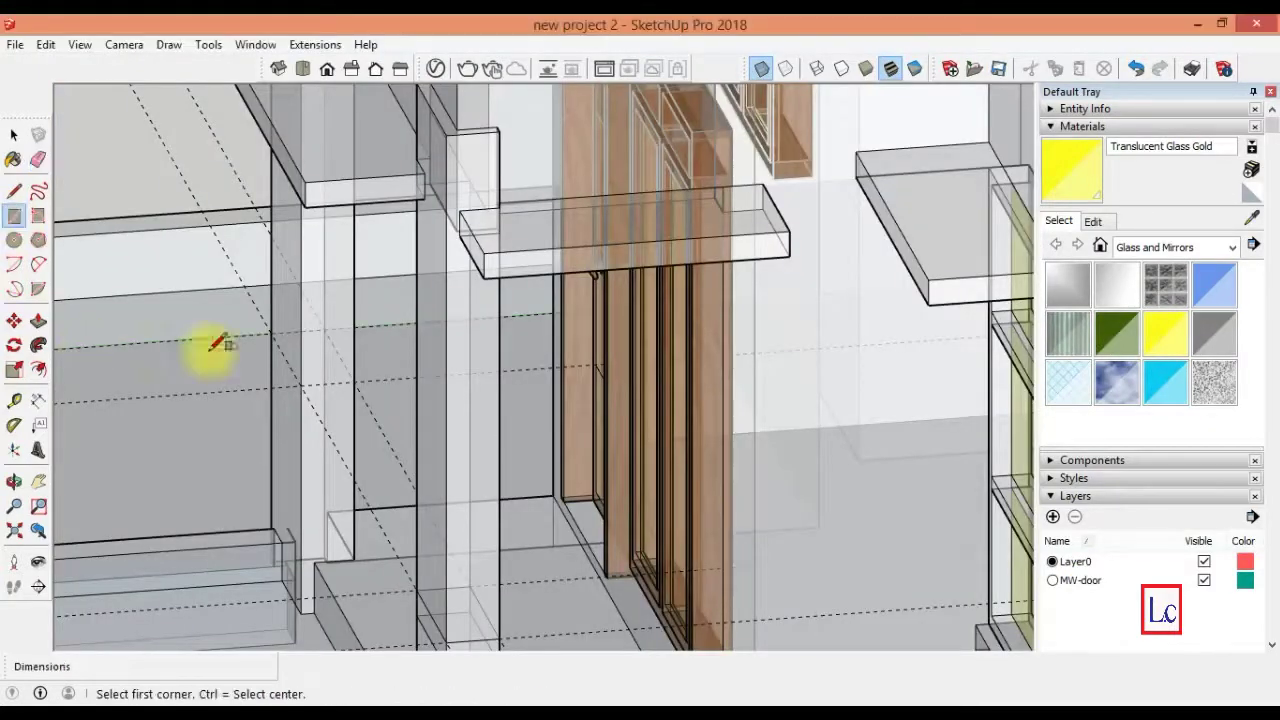
click(300, 384)
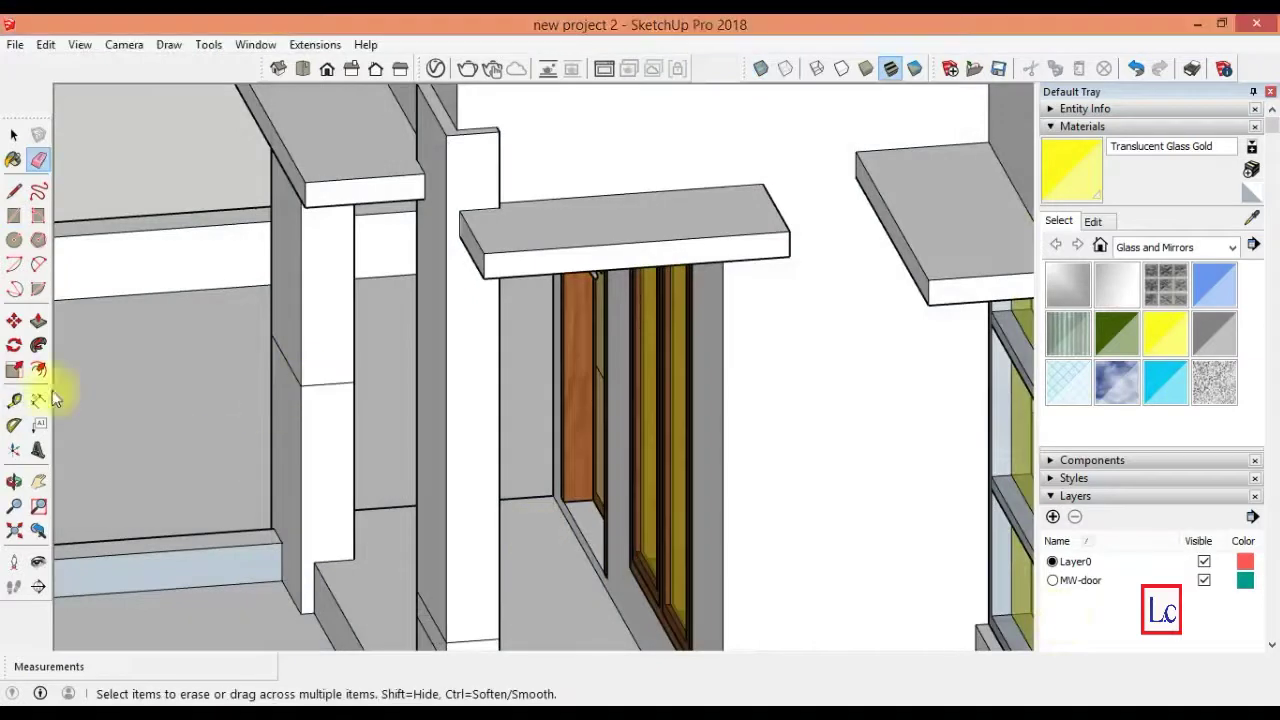
key(t)
click(327, 384)
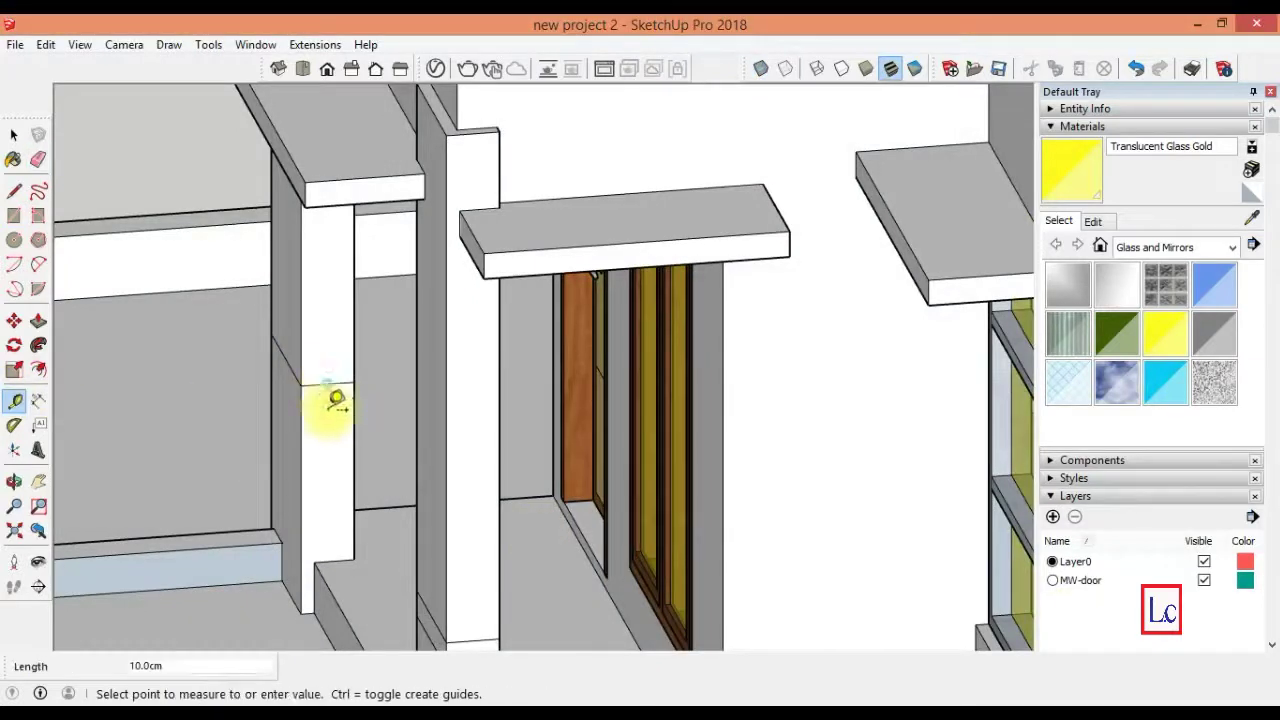
click(286, 362)
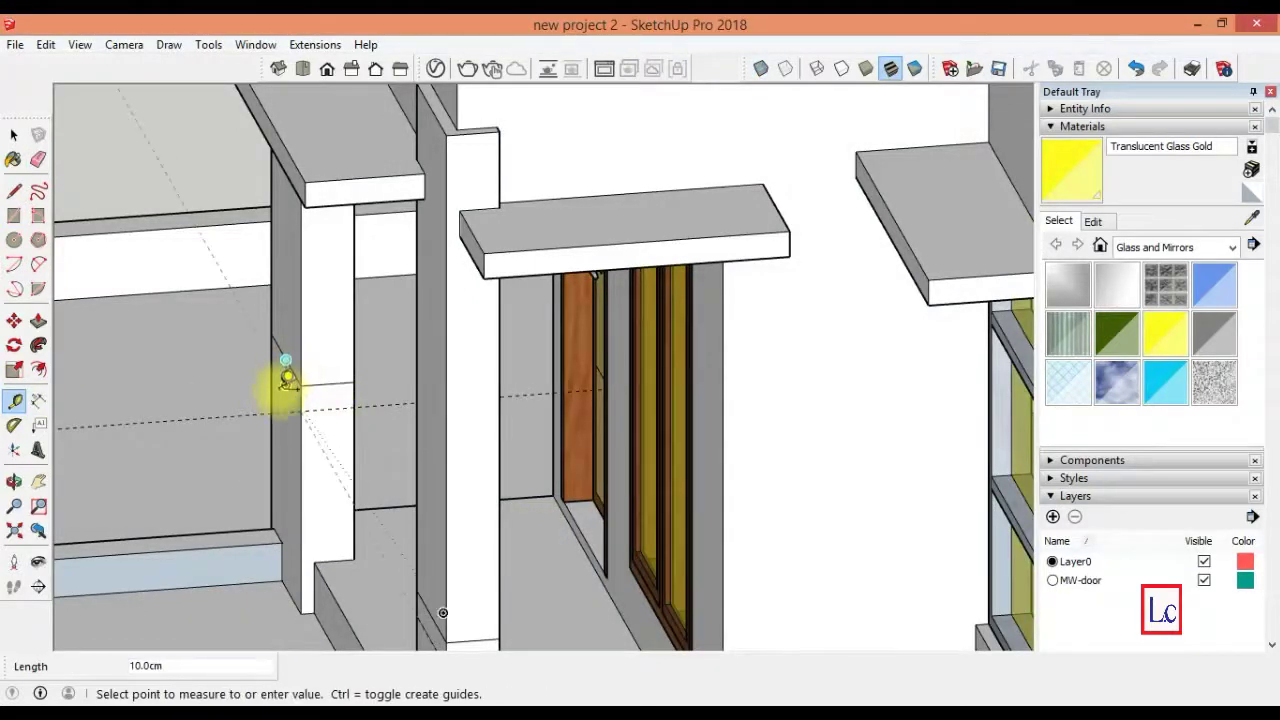
click(299, 402)
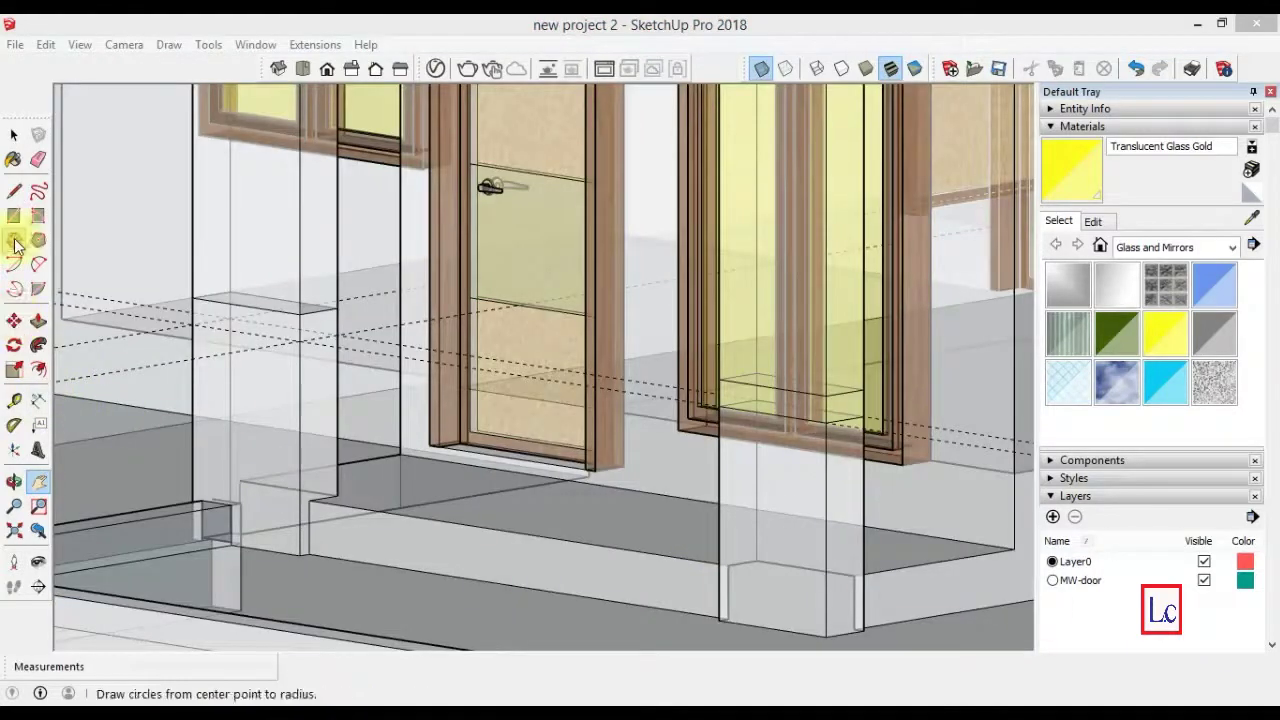
- Draw the band rectangle between the guides on the left column
click(14, 215)
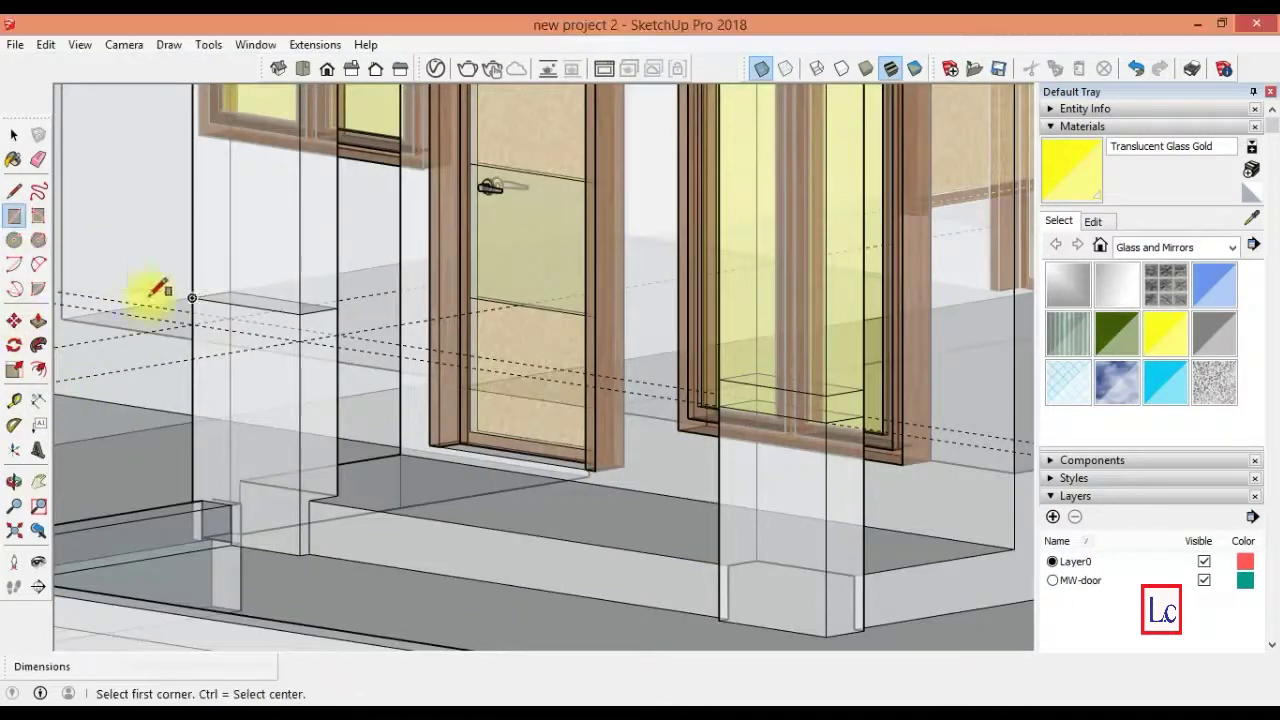
click(233, 313)
click(298, 340)
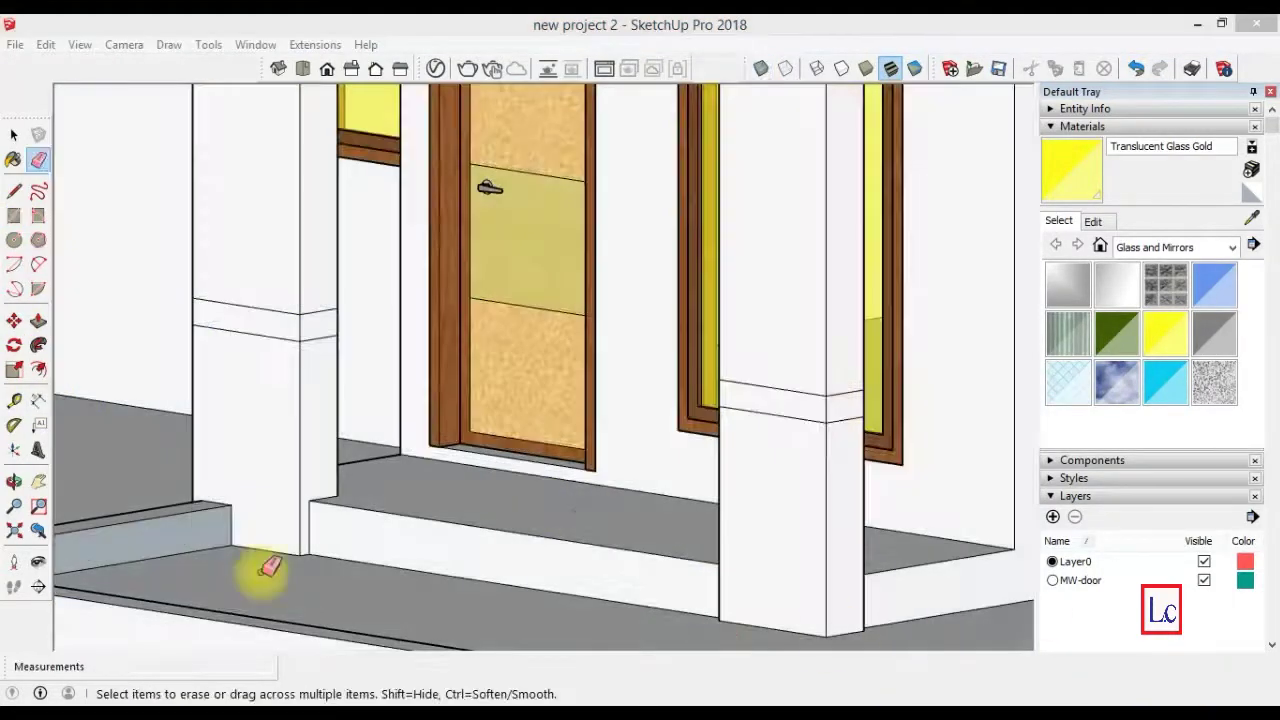
- Push the left and right column bands out 5 cm
click(38, 320)
click(223, 323)
click(214, 330)
click(300, 330)
key(Return)
click(750, 400)
key(Return)
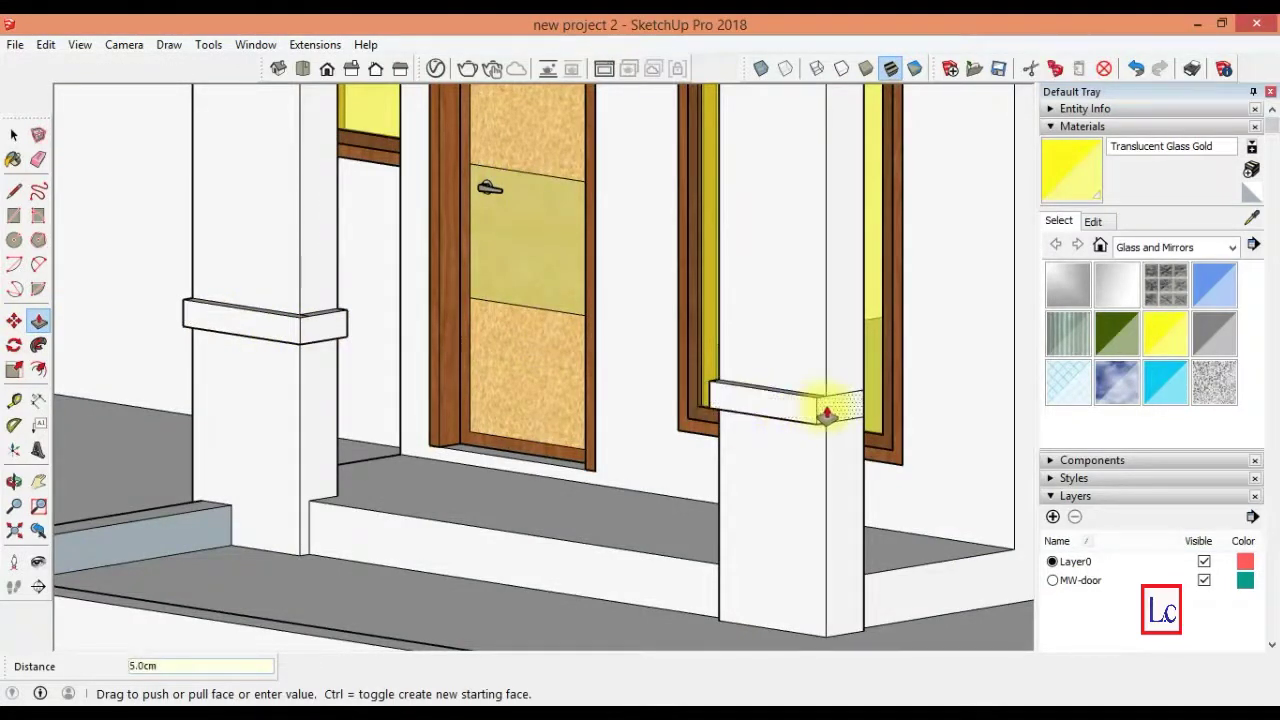
- Extend the right column band's end and side faces outward 5 cm
shift+middle_drag(414, 425, 214, 500)
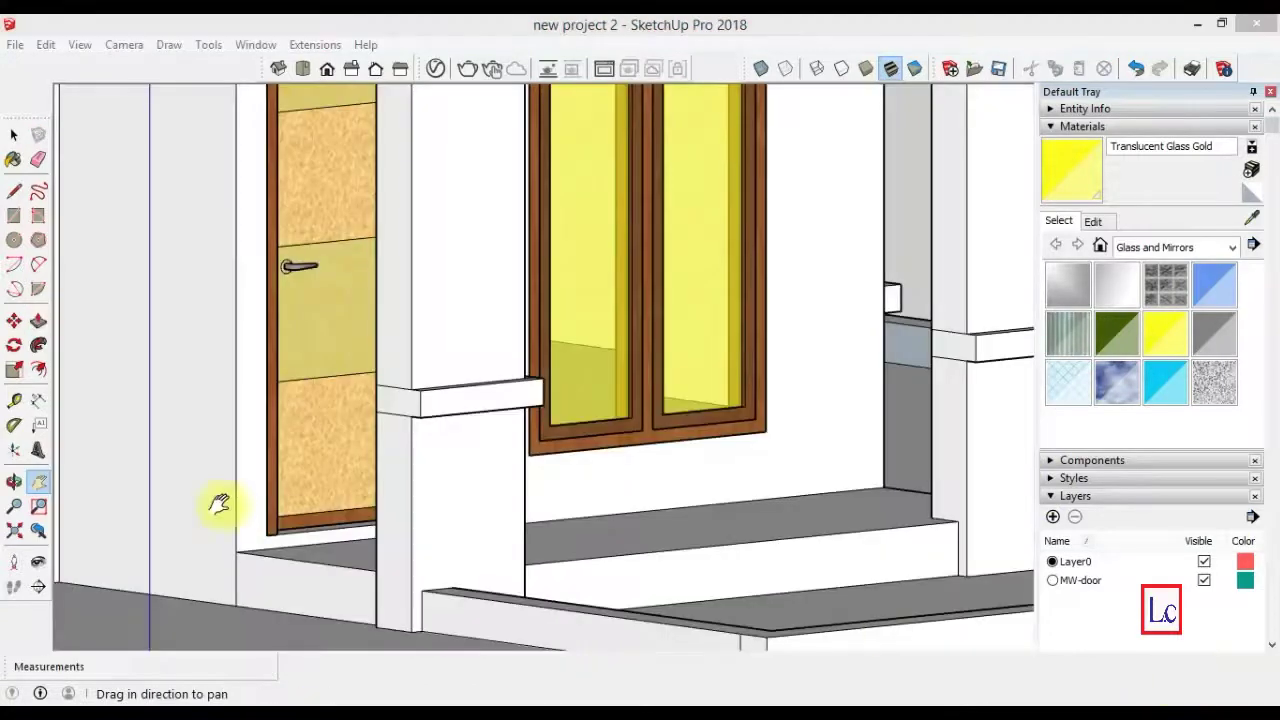
click(962, 342)
click(937, 349)
scroll(930, 350, up, 10)
shift+middle_drag(900, 420, 651, 500)
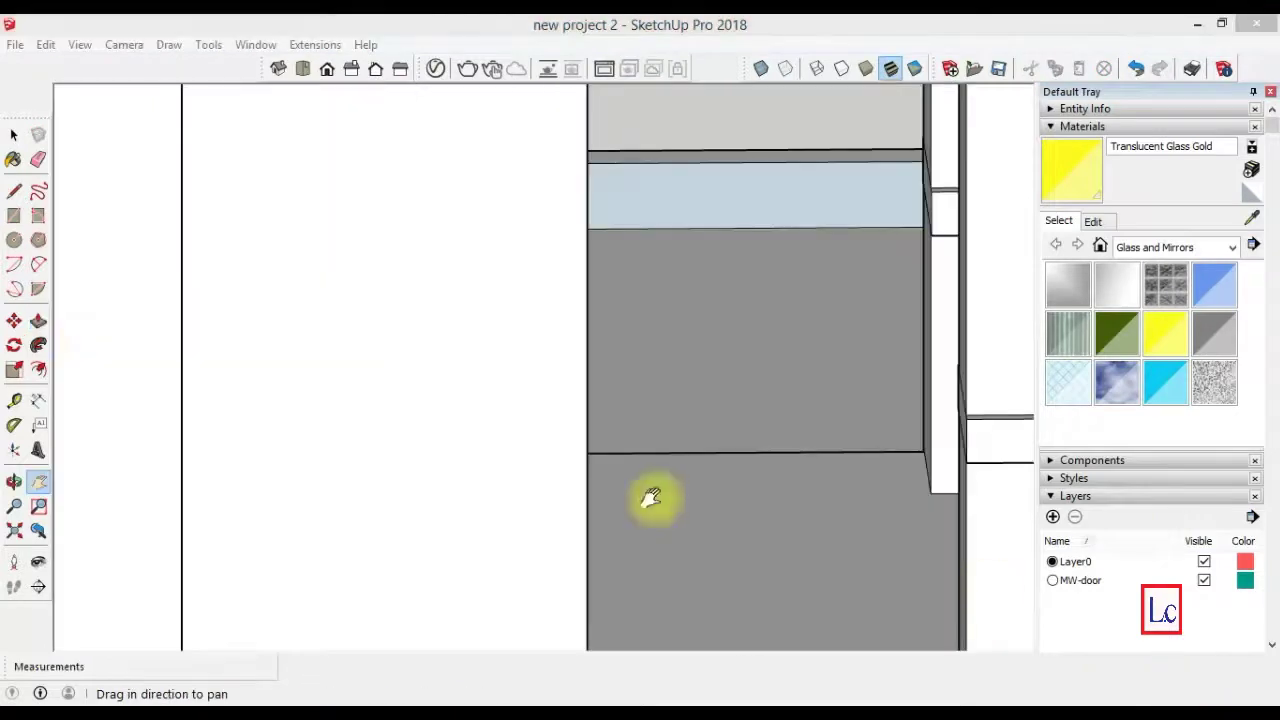
click(38, 320)
click(962, 425)
key(Return)
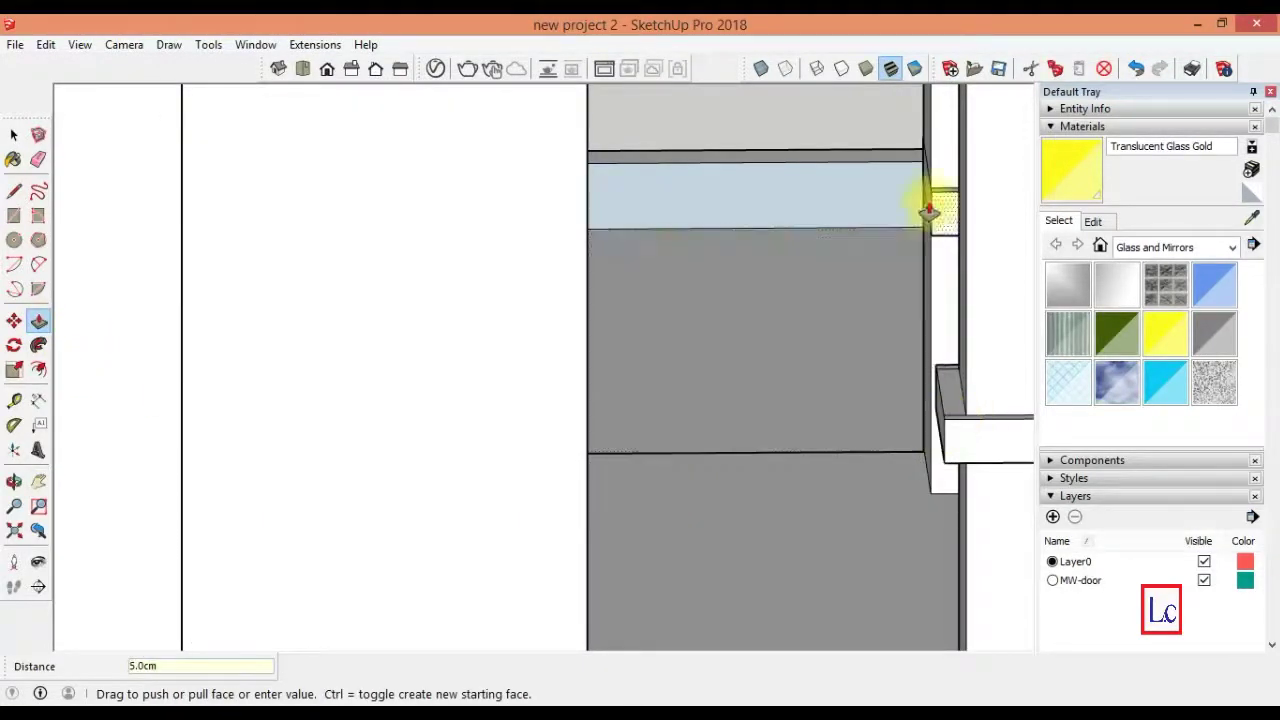
drag(923, 189, 920, 197)
click(935, 210)
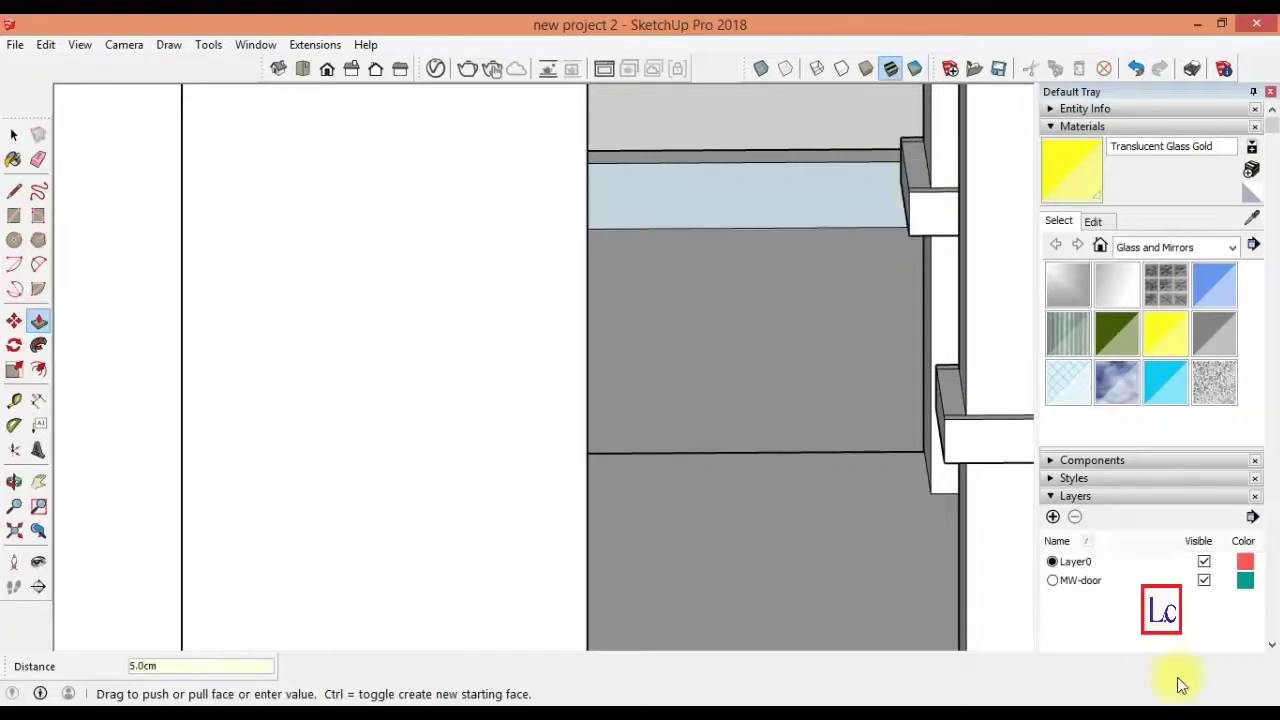
scroll(343, 534, down, 5)
- Place guides 80 cm above the pillar base and 10 cm above that
key(t)
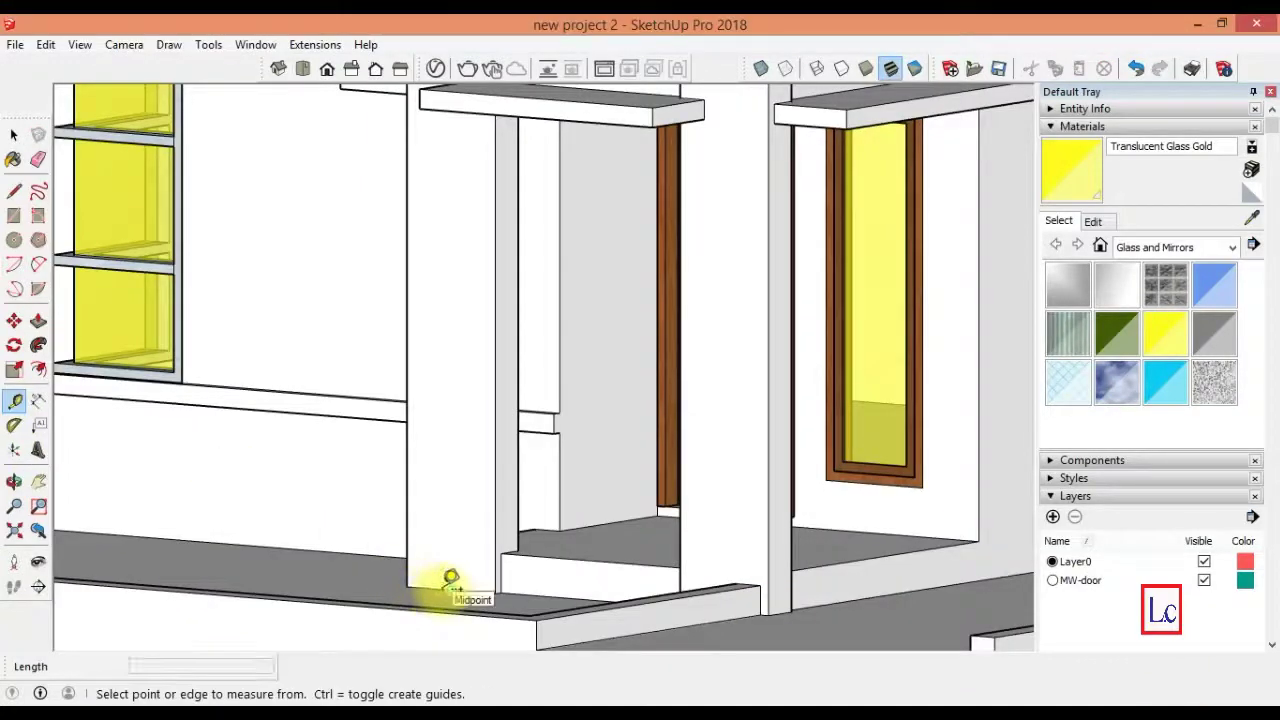
click(433, 588)
key(Return)
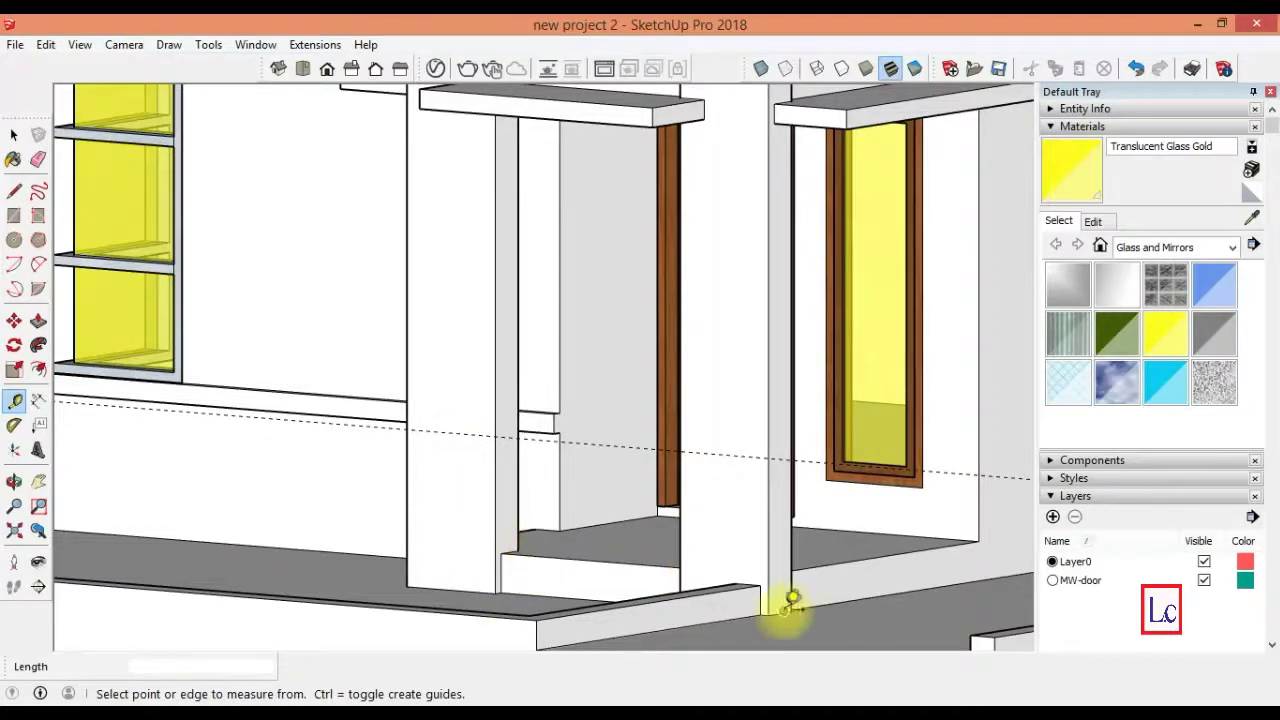
scroll(790, 605, up, 3)
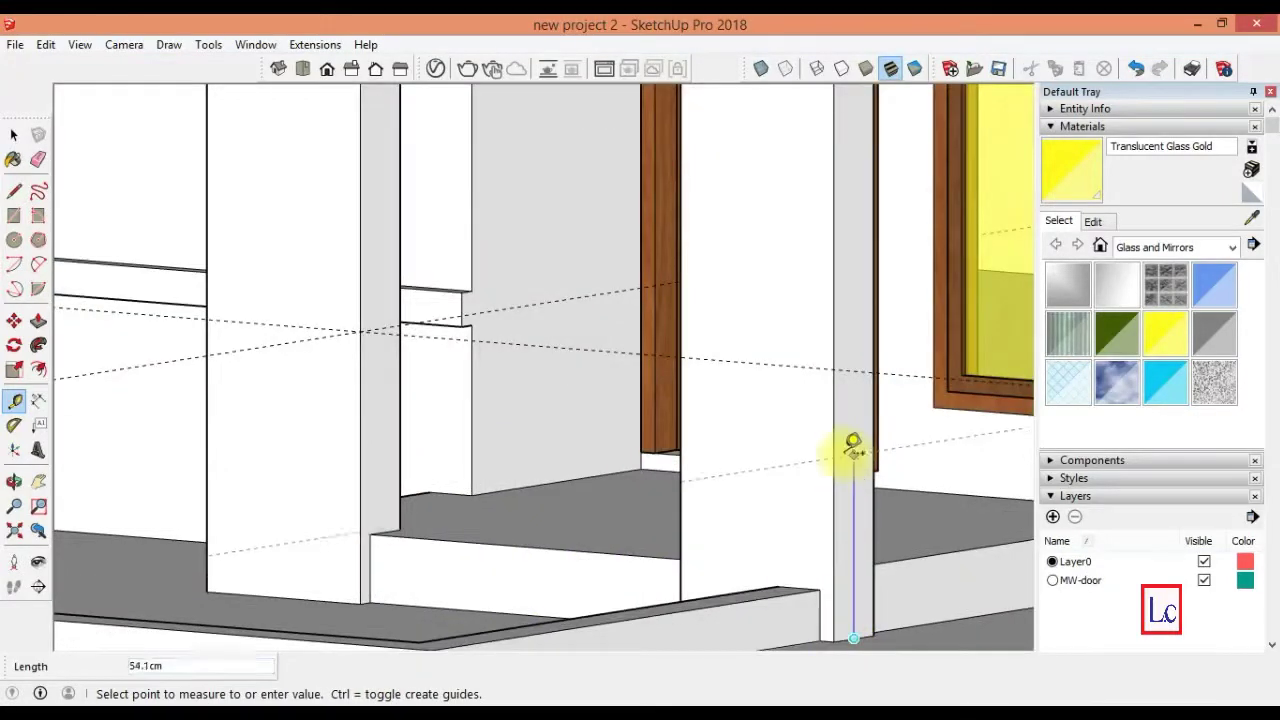
click(263, 323)
key(Escape)
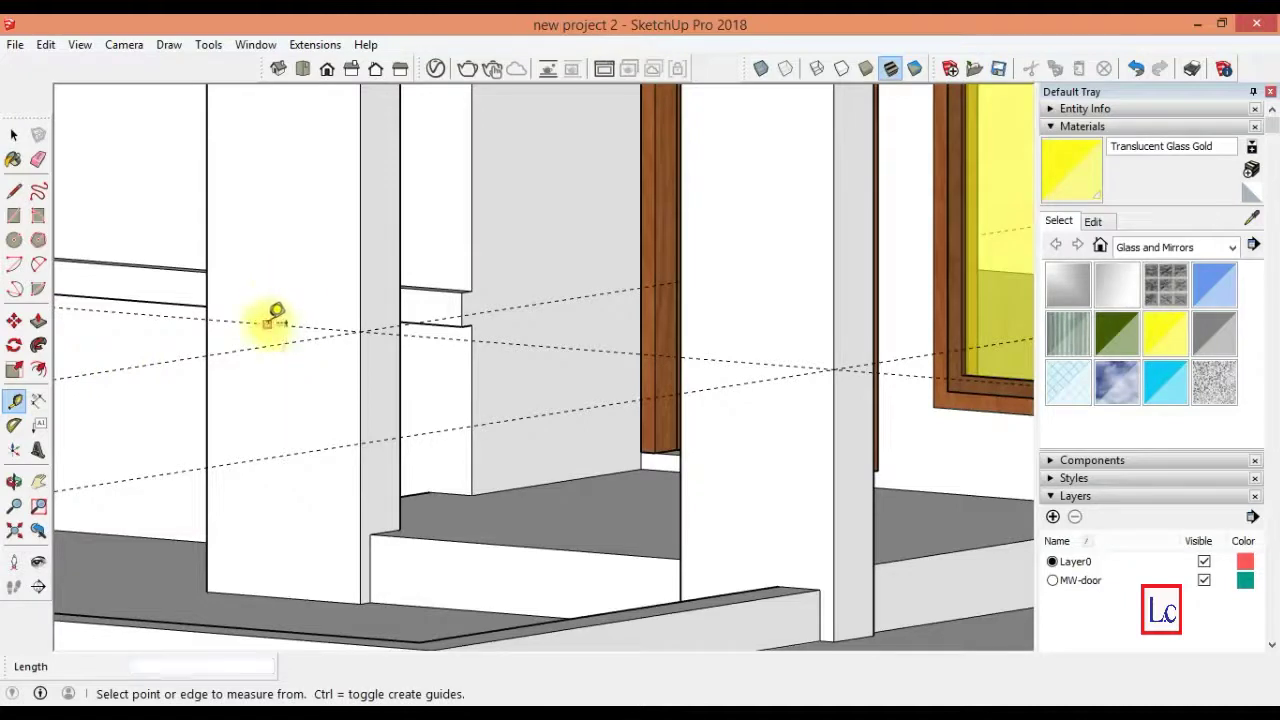
click(263, 323)
key(Return)
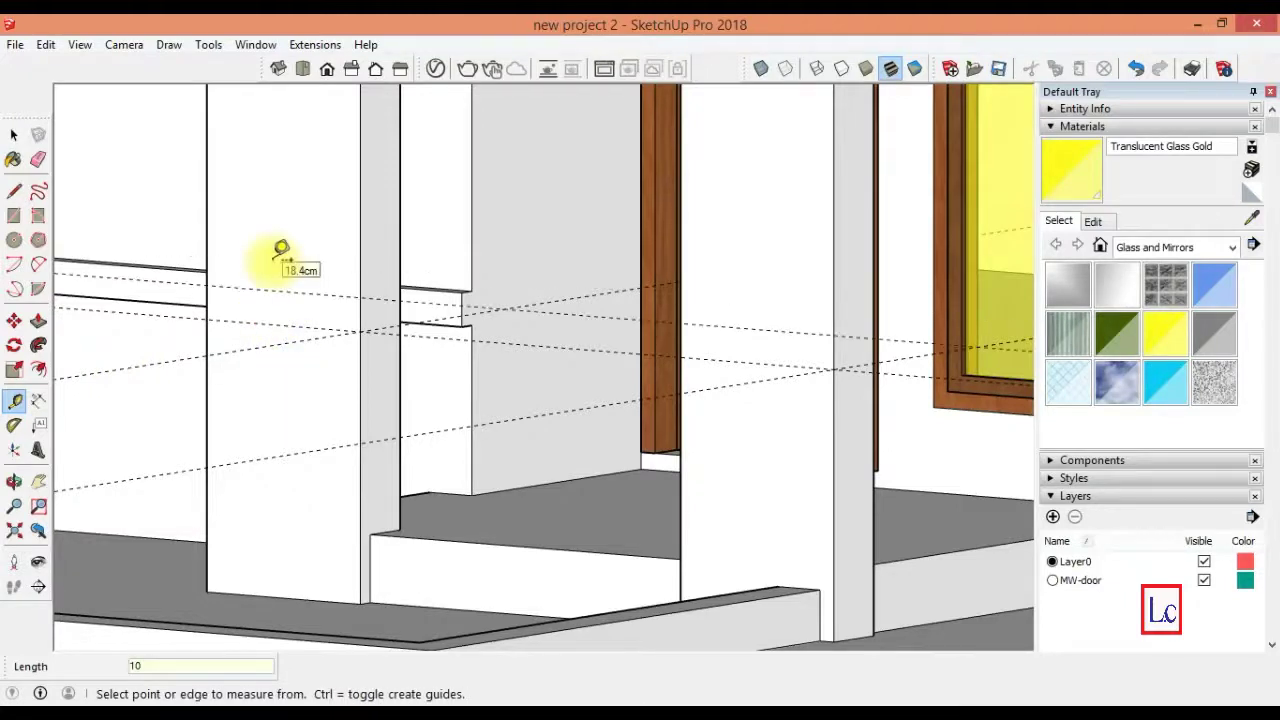
- Draw band rectangles between the guides on the left and right pillars
key(r)
click(14, 215)
click(206, 320)
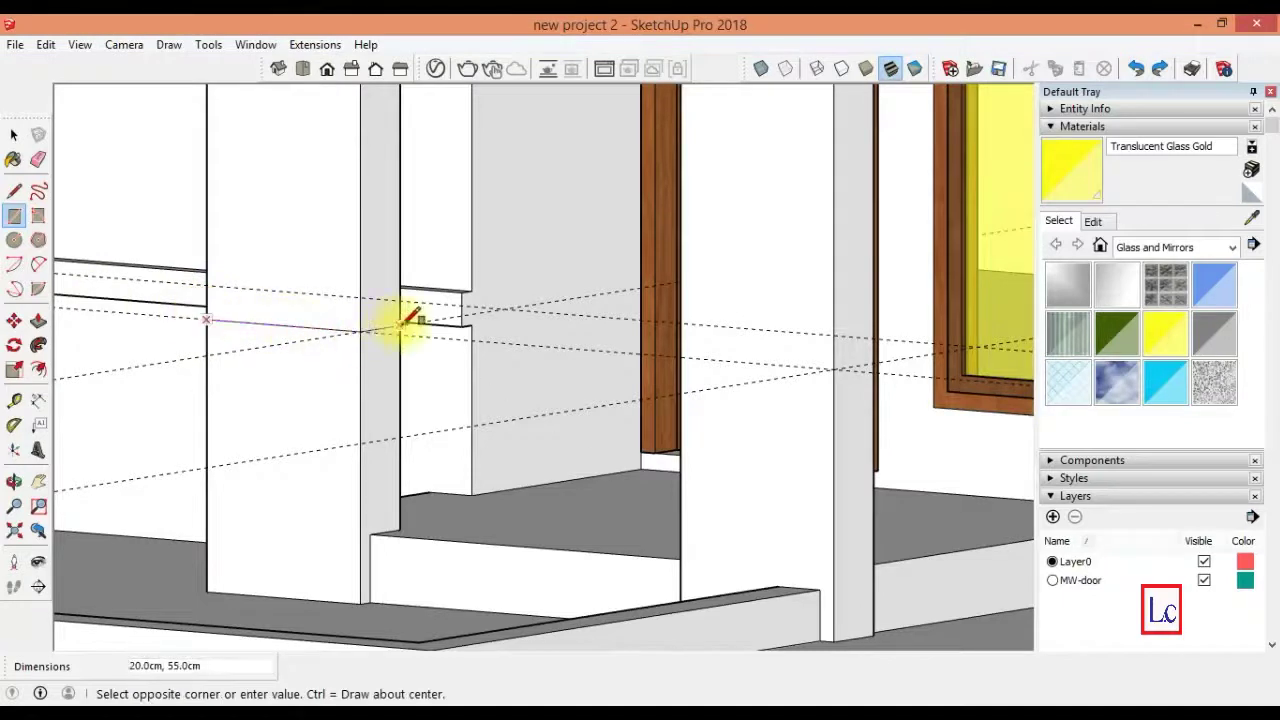
click(679, 357)
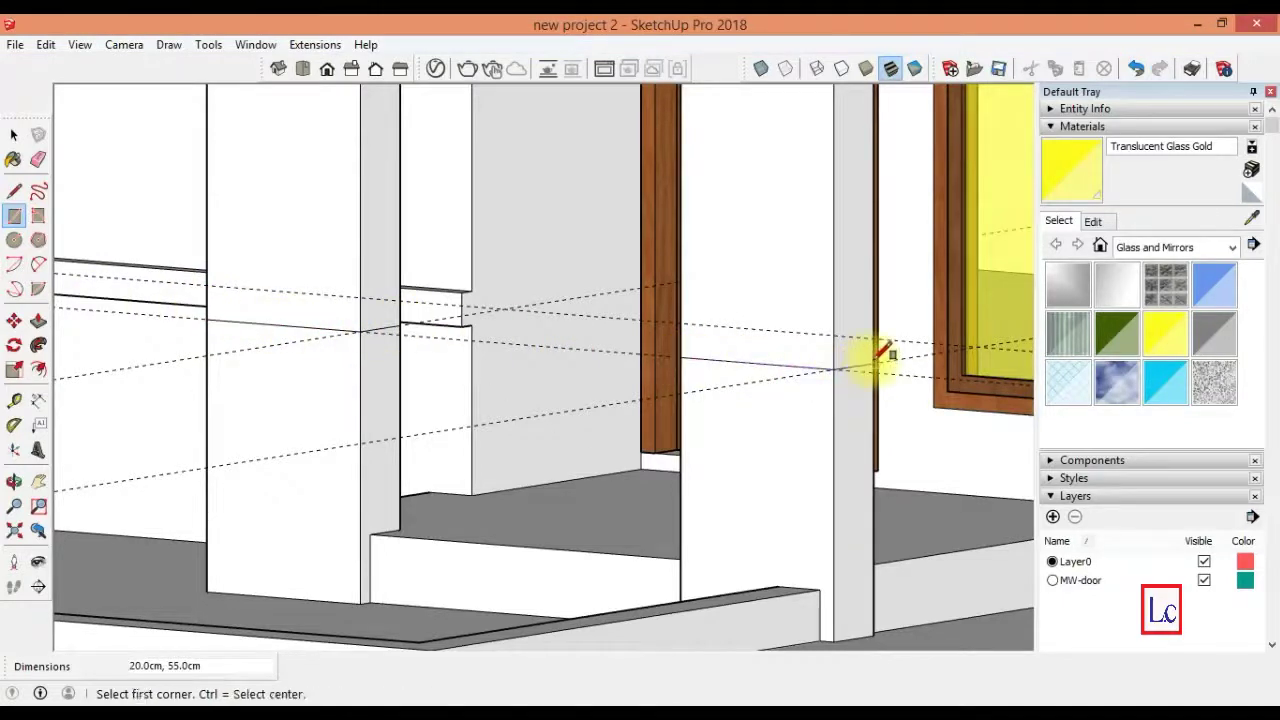
click(206, 284)
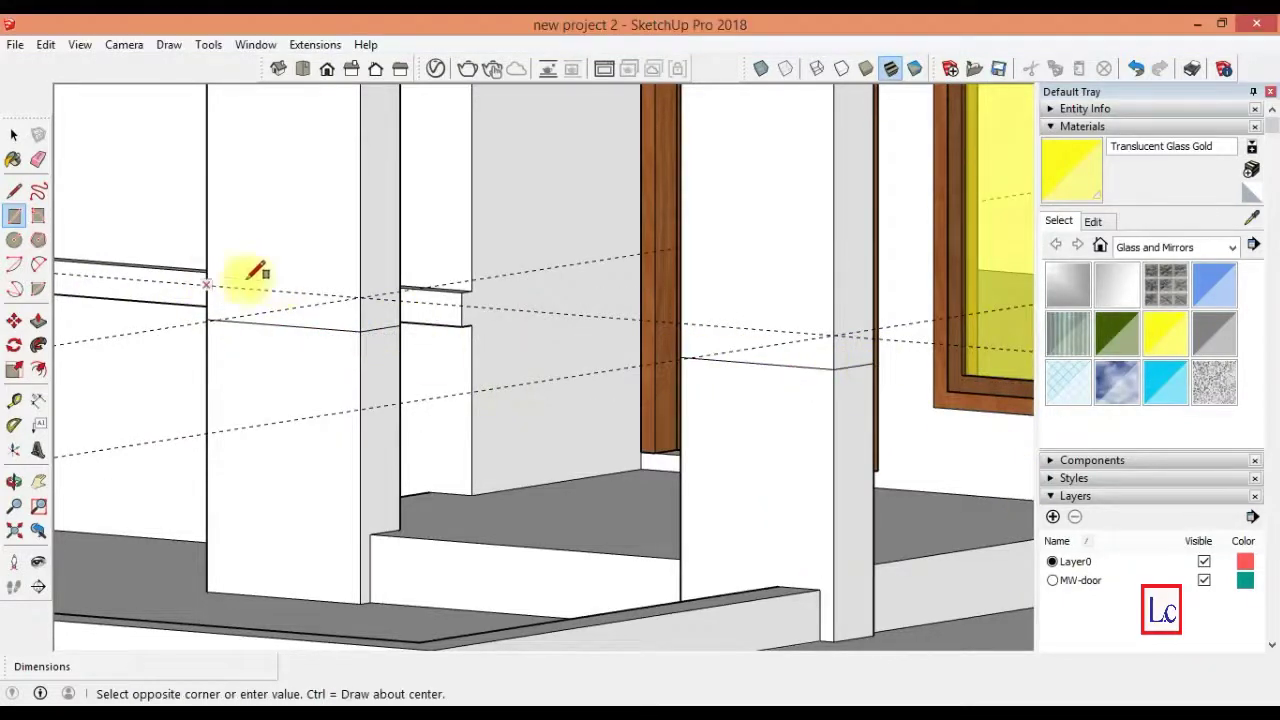
click(403, 291)
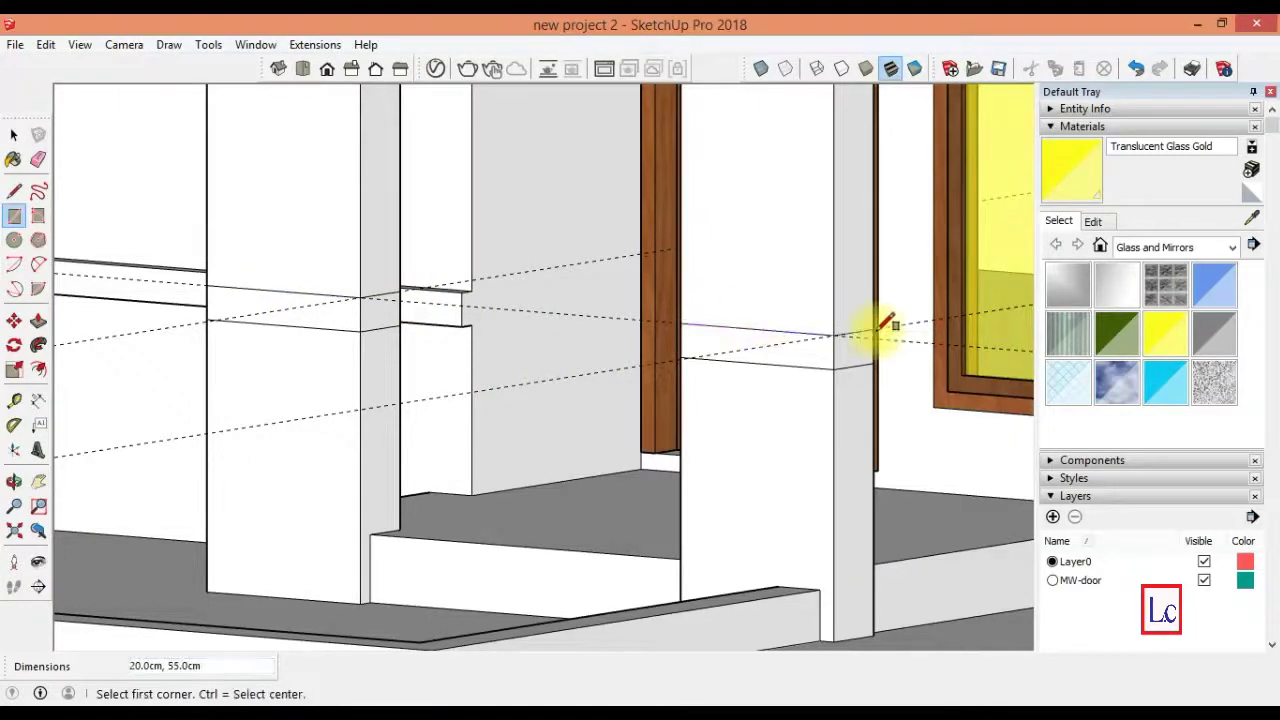
- Extrude both pillar band faces out 5 cm
key(p)
click(314, 288)
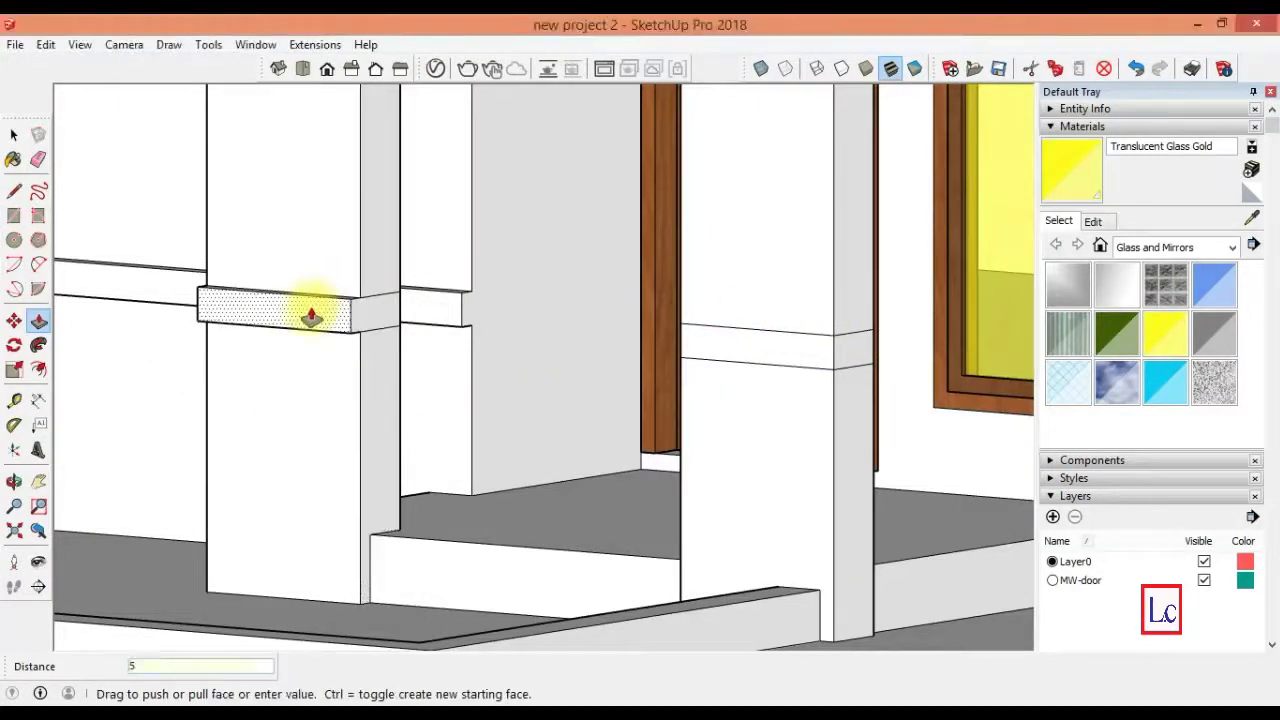
key(Return)
double_click(693, 345)
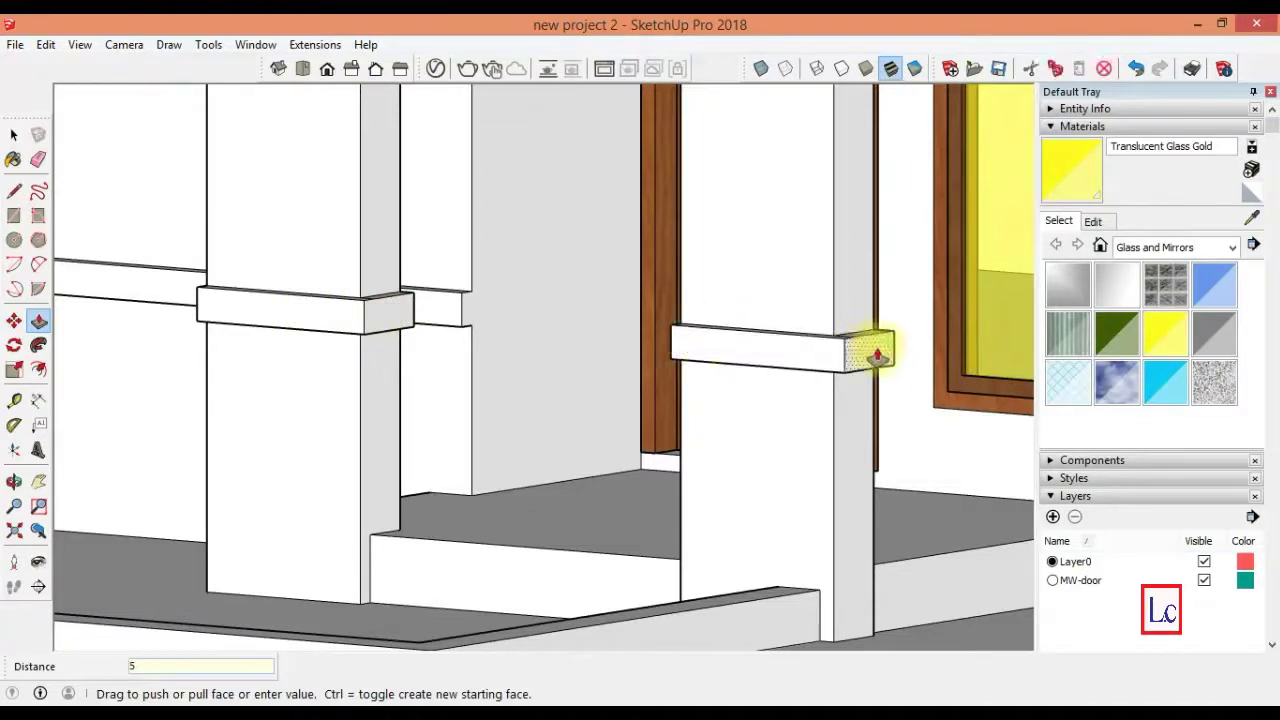
- Extend the band ends past the pillar edges by 5 cm
click(14, 481)
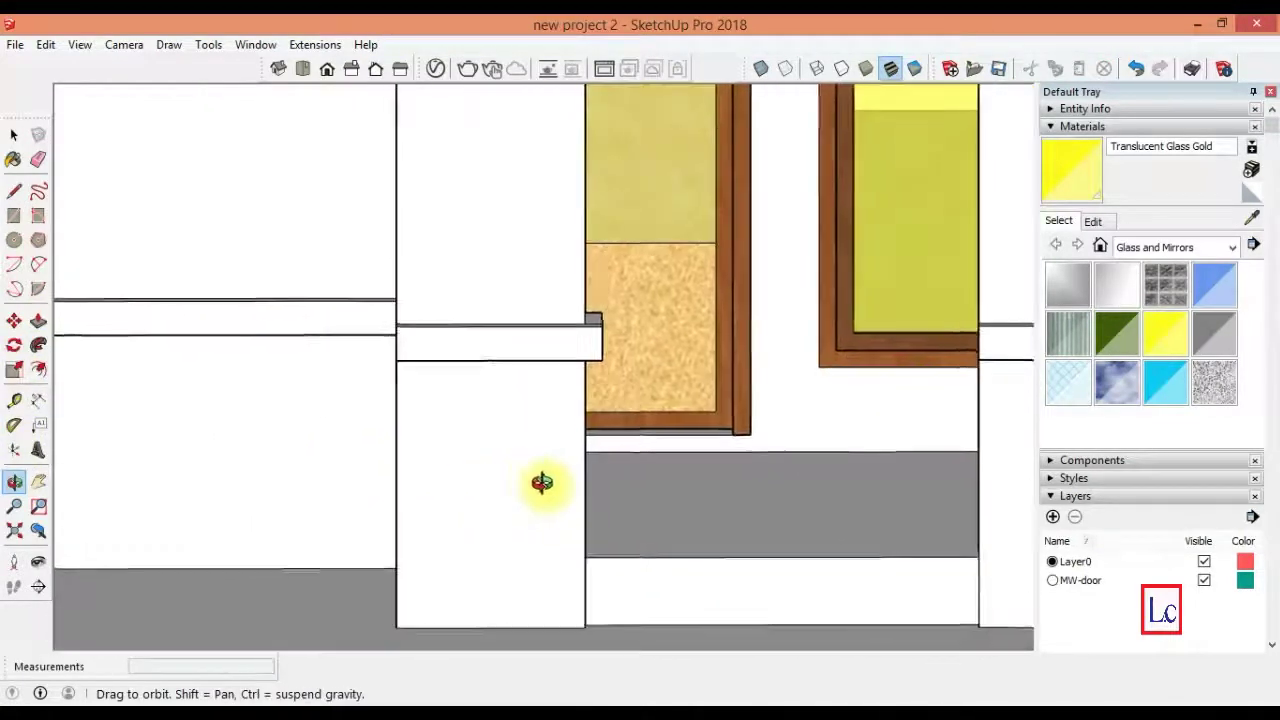
drag(531, 481, 351, 491)
shift+drag(237, 457, 120, 478)
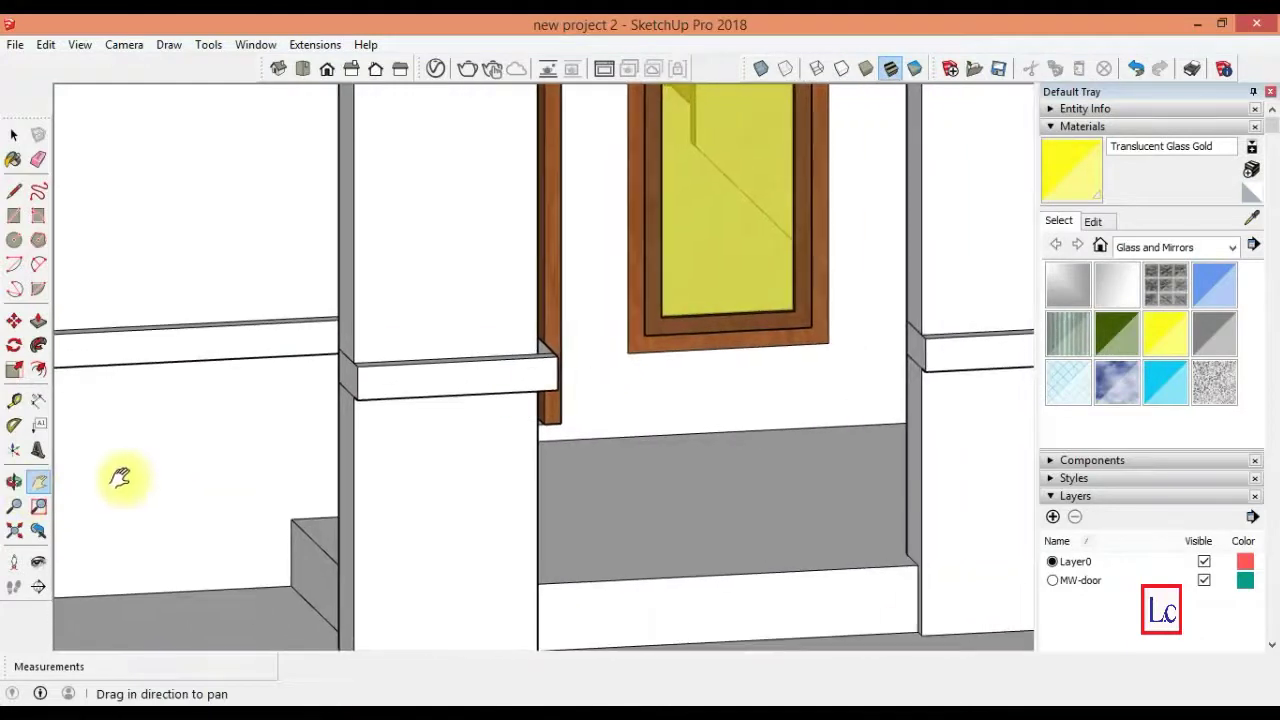
click(38, 320)
click(329, 366)
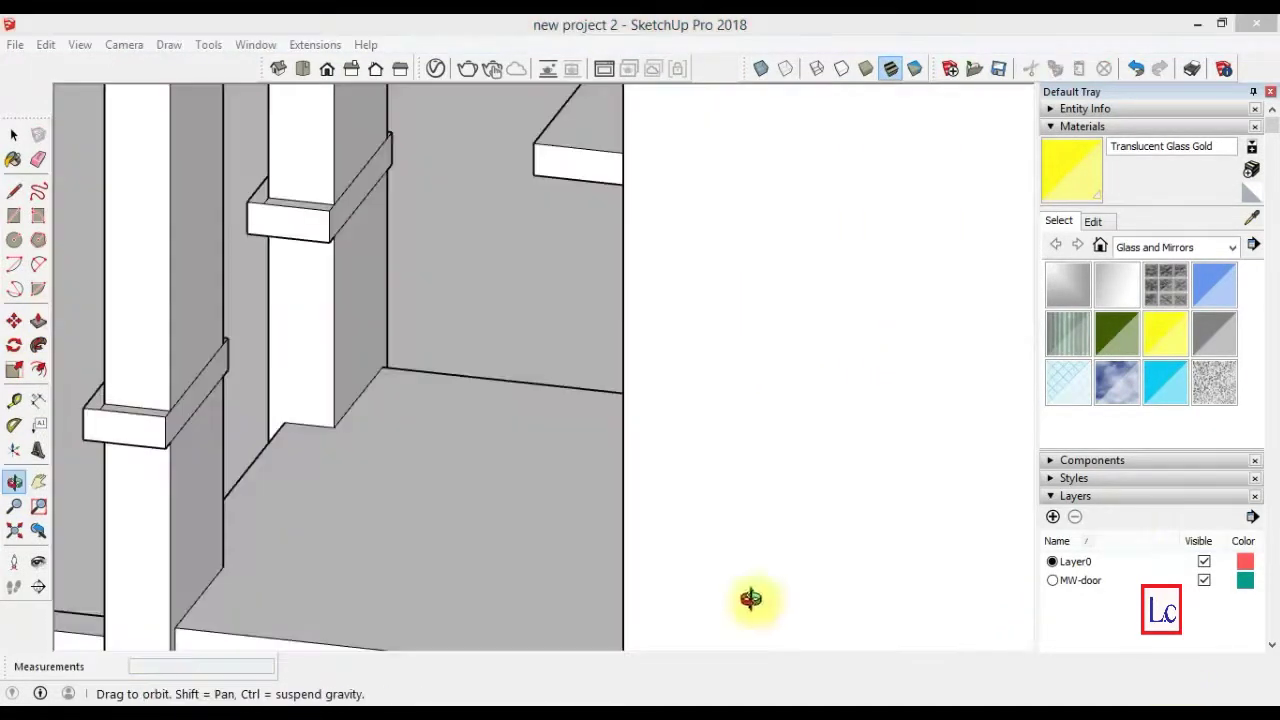
click(38, 320)
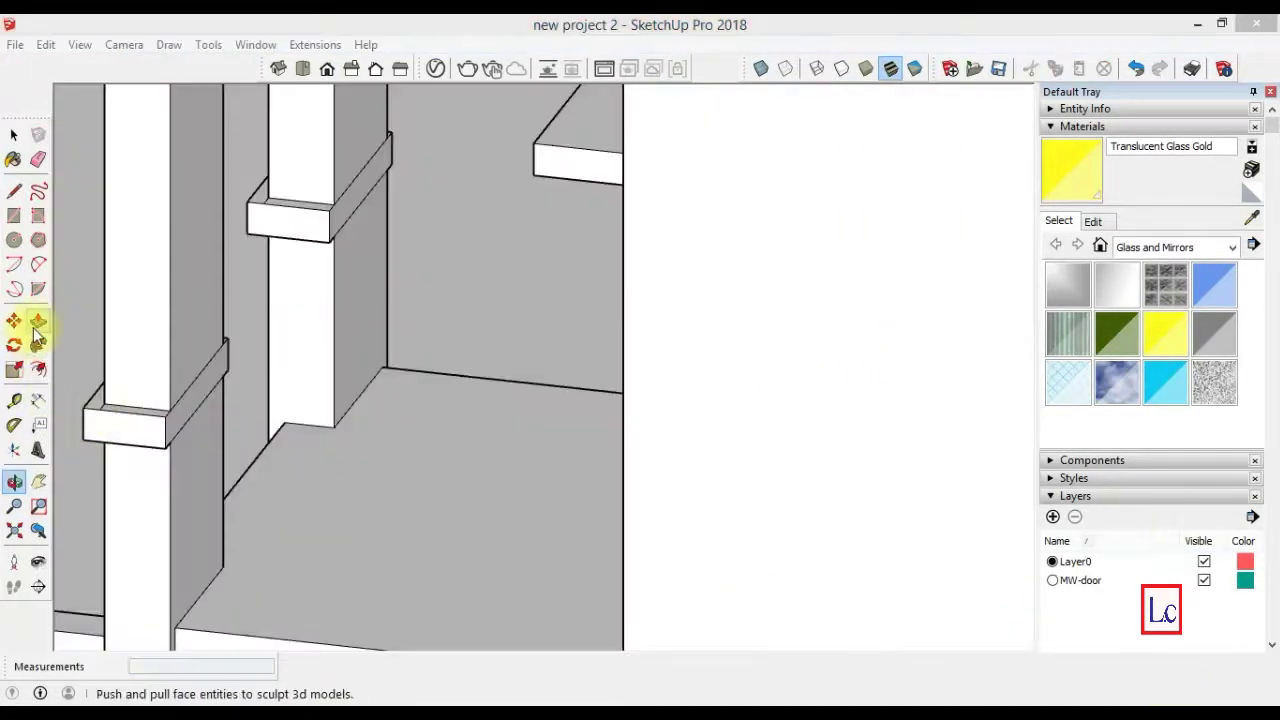
click(193, 410)
click(207, 410)
double_click(357, 214)
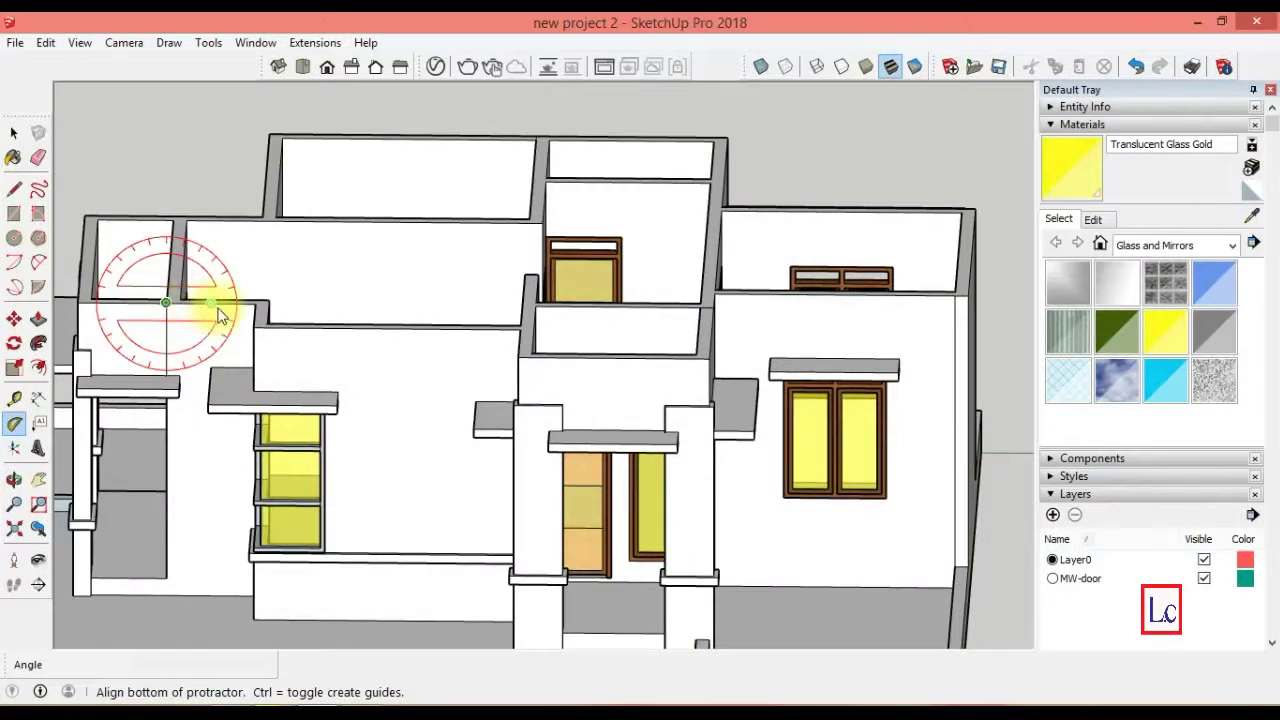
- Place a 30° Protractor construction guide rising from the top corner of the left upper wall
click(218, 310)
click(226, 280)
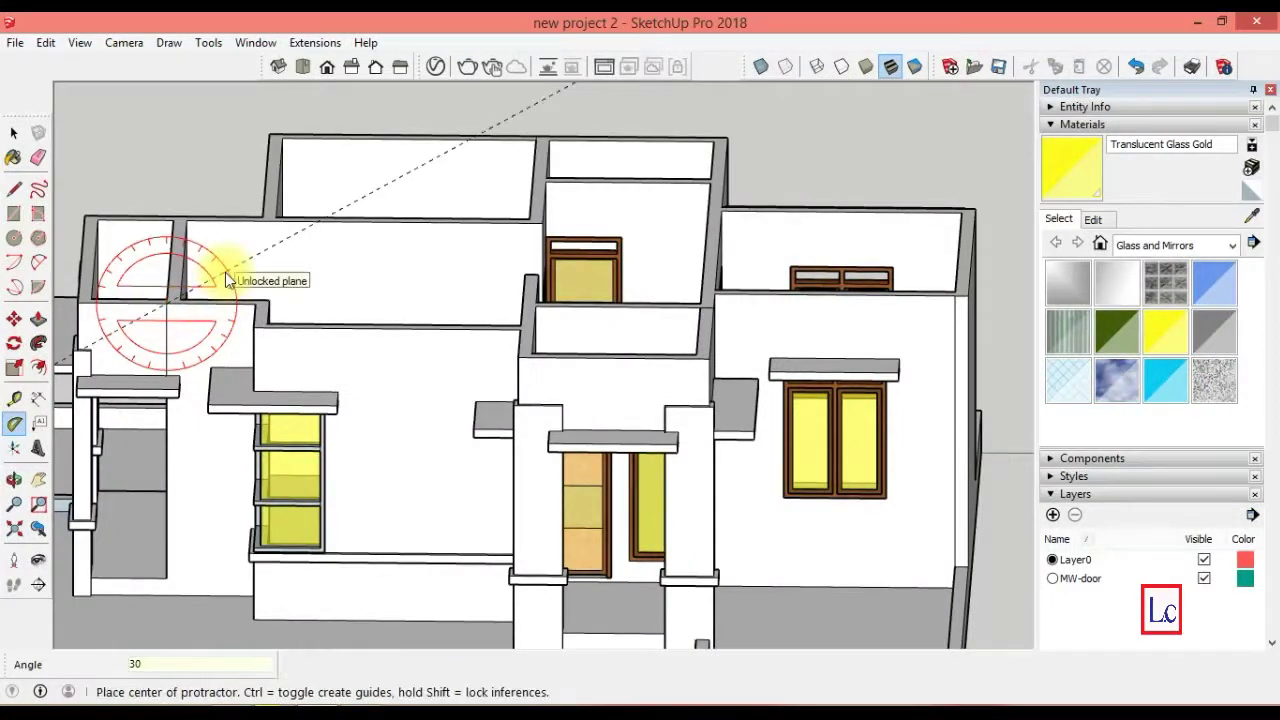
- Set a 30° slope guide with the Protractor at the wall corner
click(713, 308)
click(660, 307)
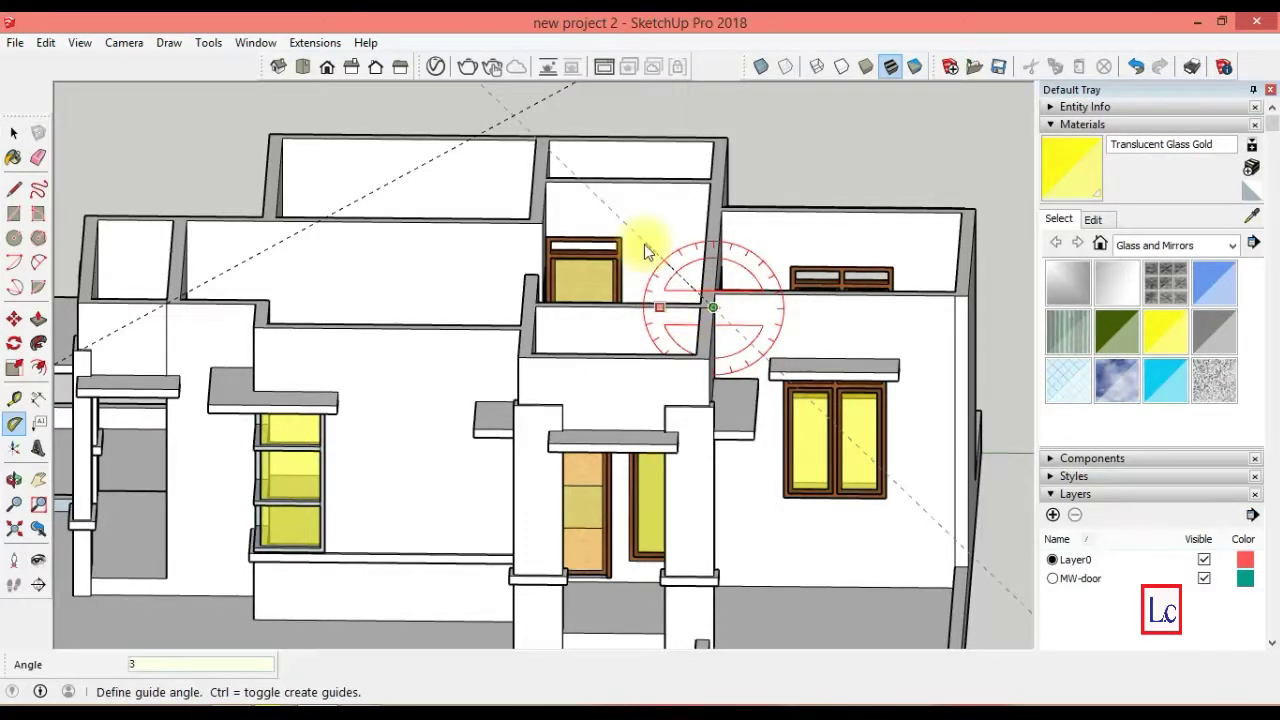
text(0)
key(Return)
- Draw the triangular gable face with two 30° roof slopes on the wall top
click(14, 189)
click(166, 300)
click(440, 155)
click(713, 304)
click(168, 298)
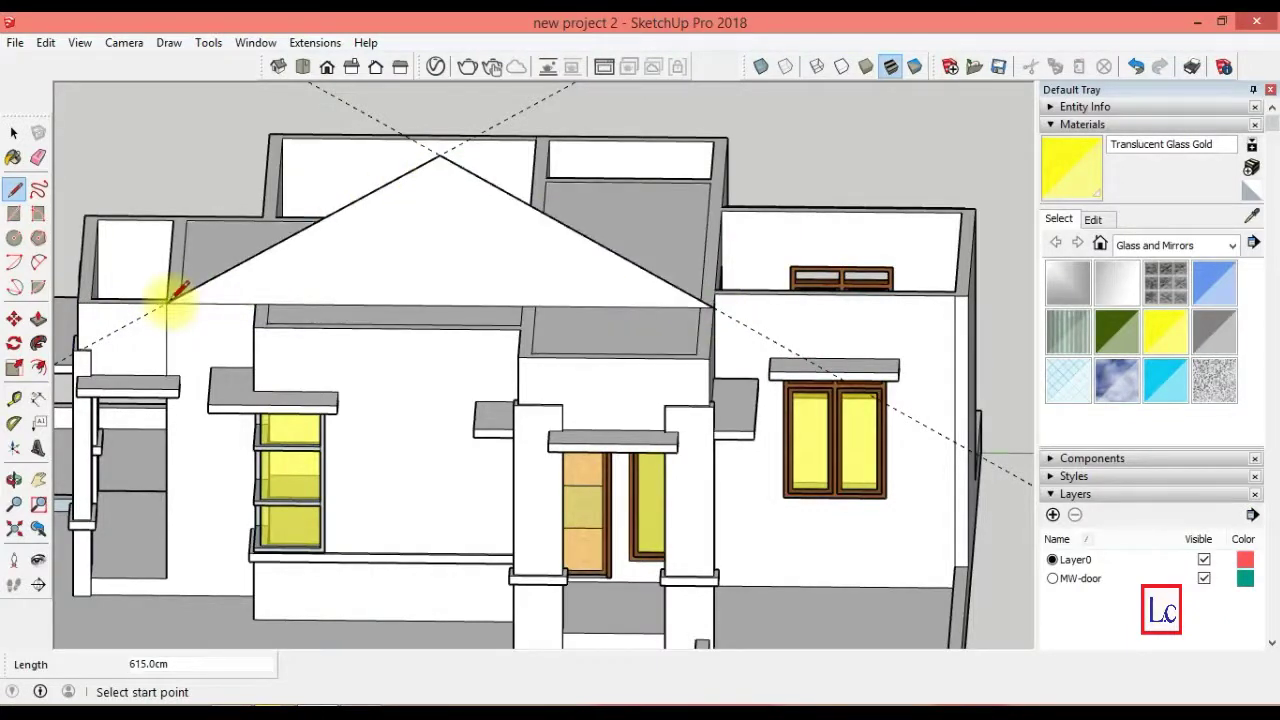
- Push the gable face inward to the 15 cm wall thickness
click(15, 482)
mouse_move(411, 417)
mouse_down()
mouse_move(531, 451)
mouse_move(700, 477)
mouse_move(748, 470)
mouse_up()
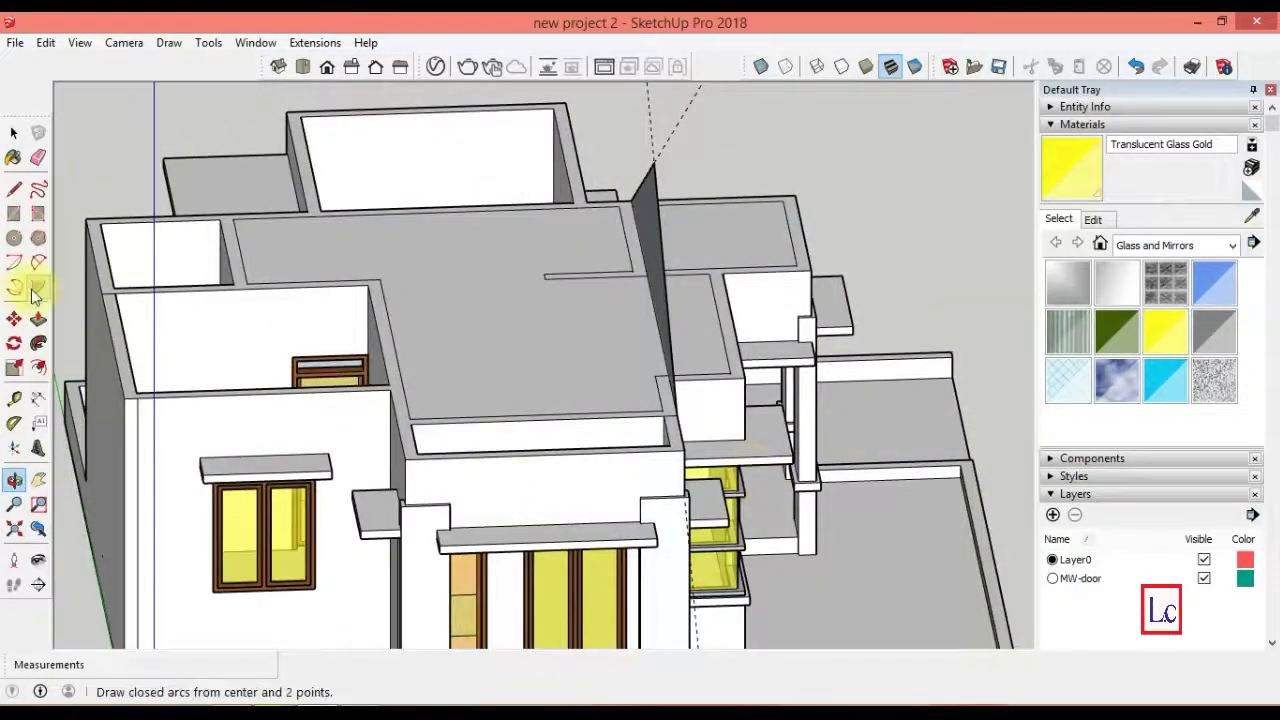
click(38, 318)
click(400, 251)
click(628, 278)
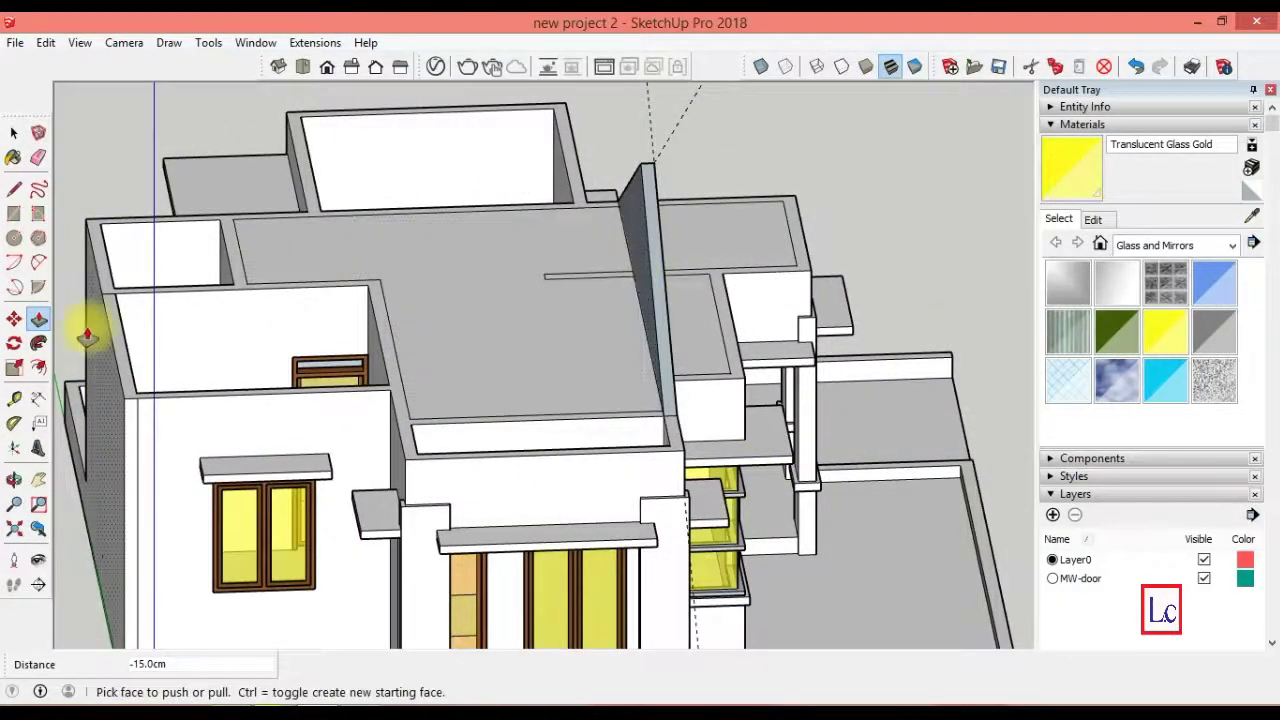
- Copy the finished gable wall 300 cm along the house
click(14, 133)
click(643, 303)
scroll(643, 303, up, 3)
key(m)
key(ctrl)
click(749, 478)
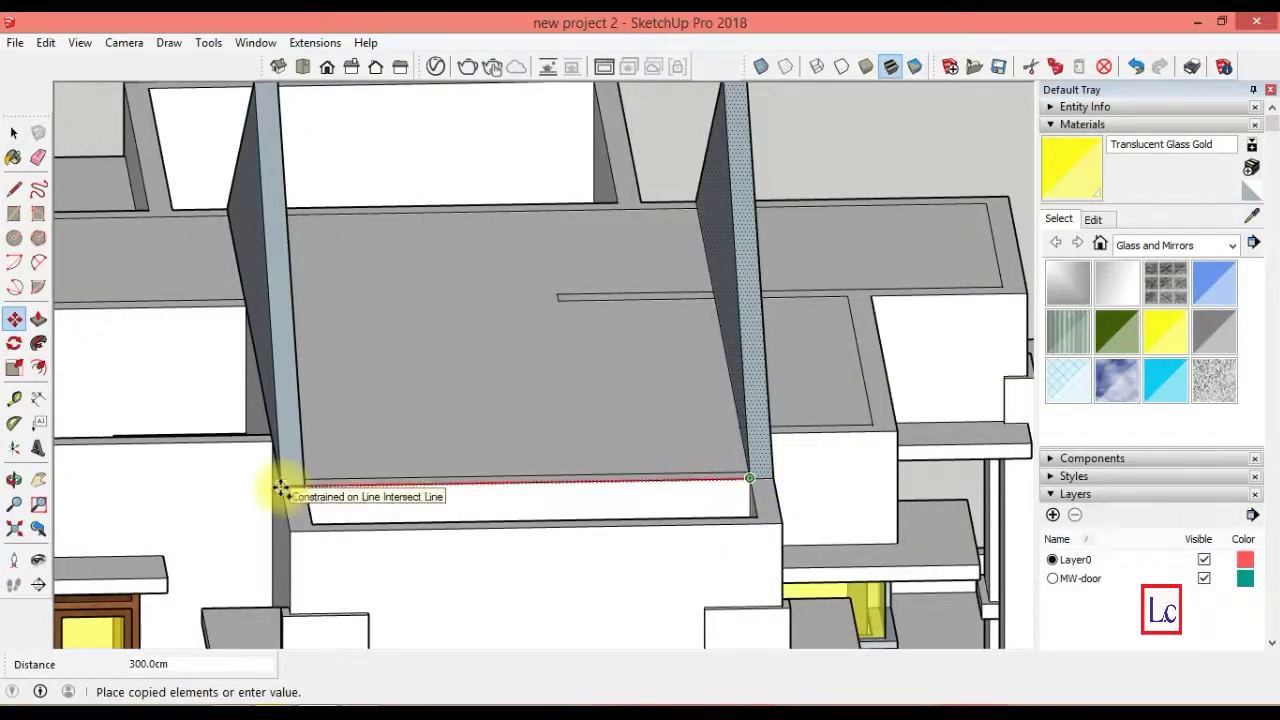
click(281, 489)
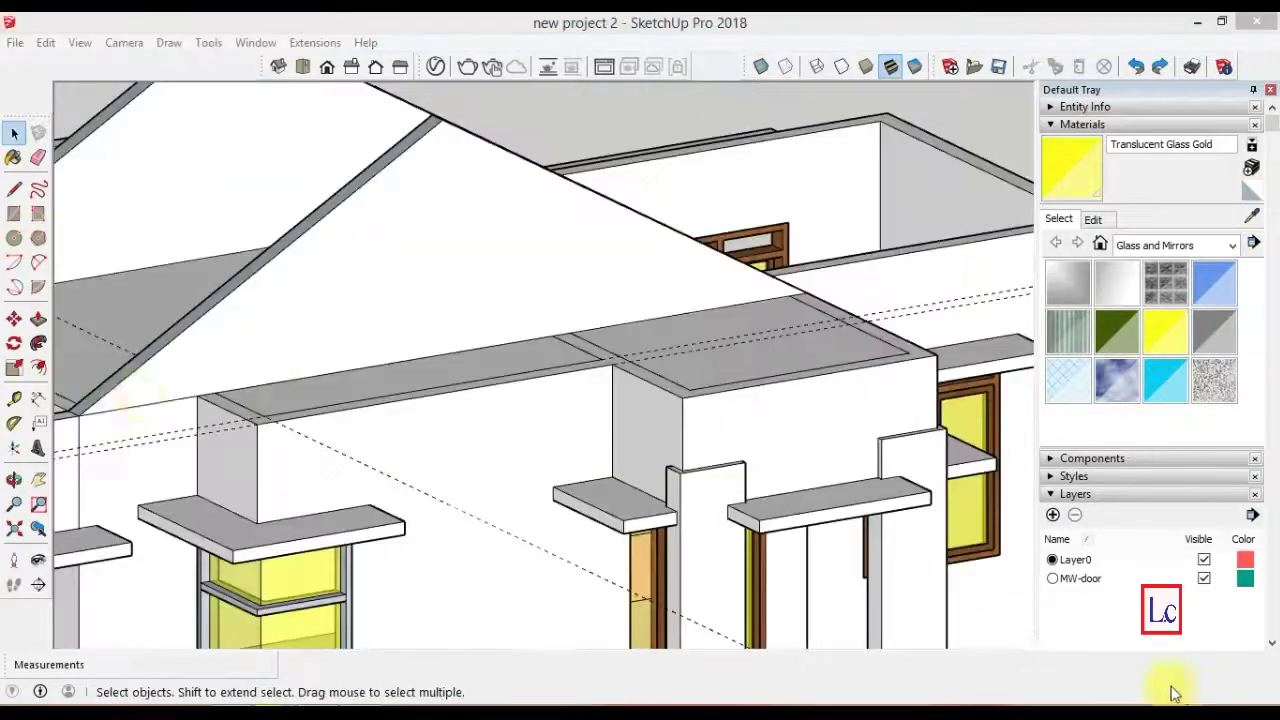
- Copy the sloped roof edges down onto the lower gable and wall intersection
click(112, 386)
click(14, 318)
click(78, 414)
key(ctrl)
click(258, 423)
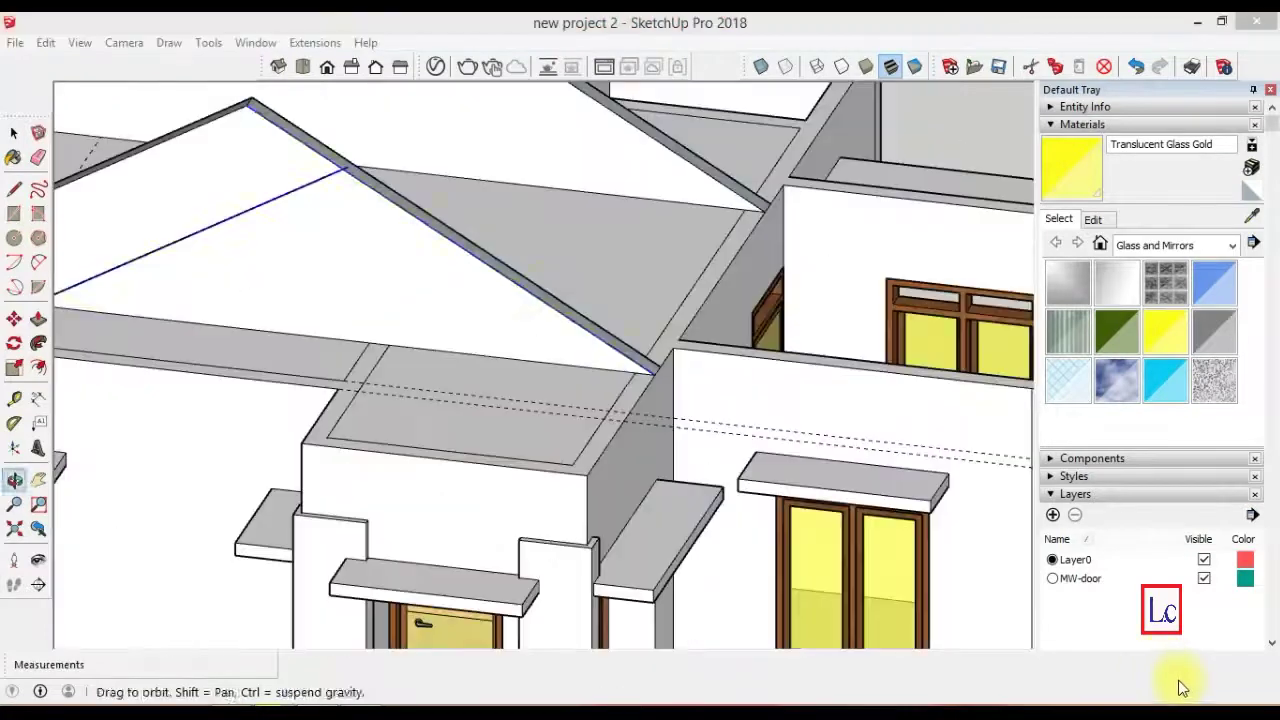
click(14, 318)
click(653, 374)
key(ctrl)
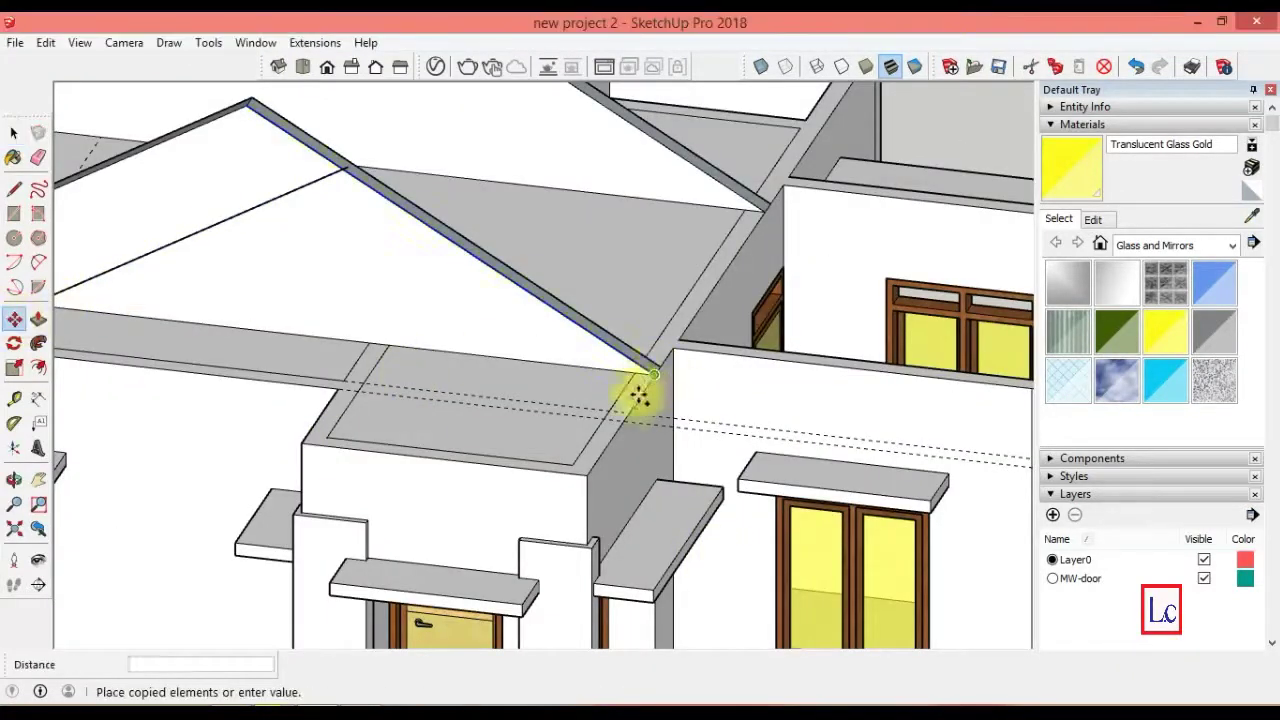
click(621, 418)
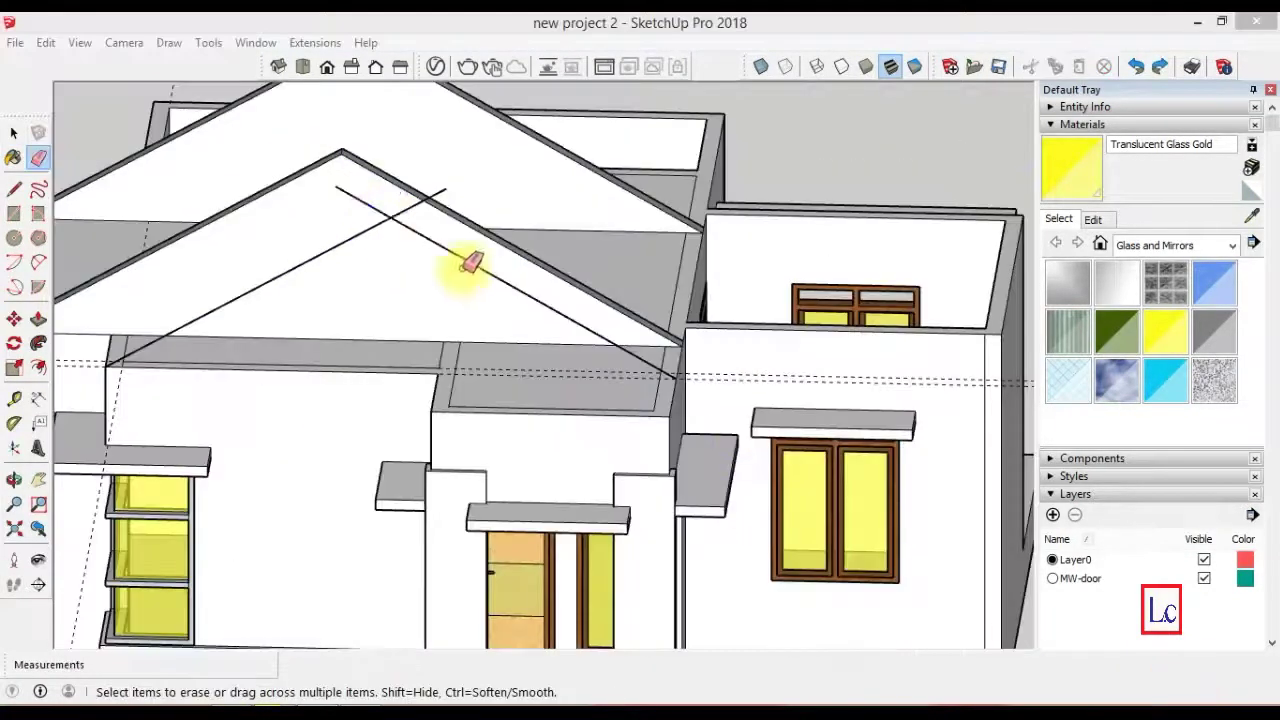
- Split off a new gable face with a line and push it in 15 cm
key(l)
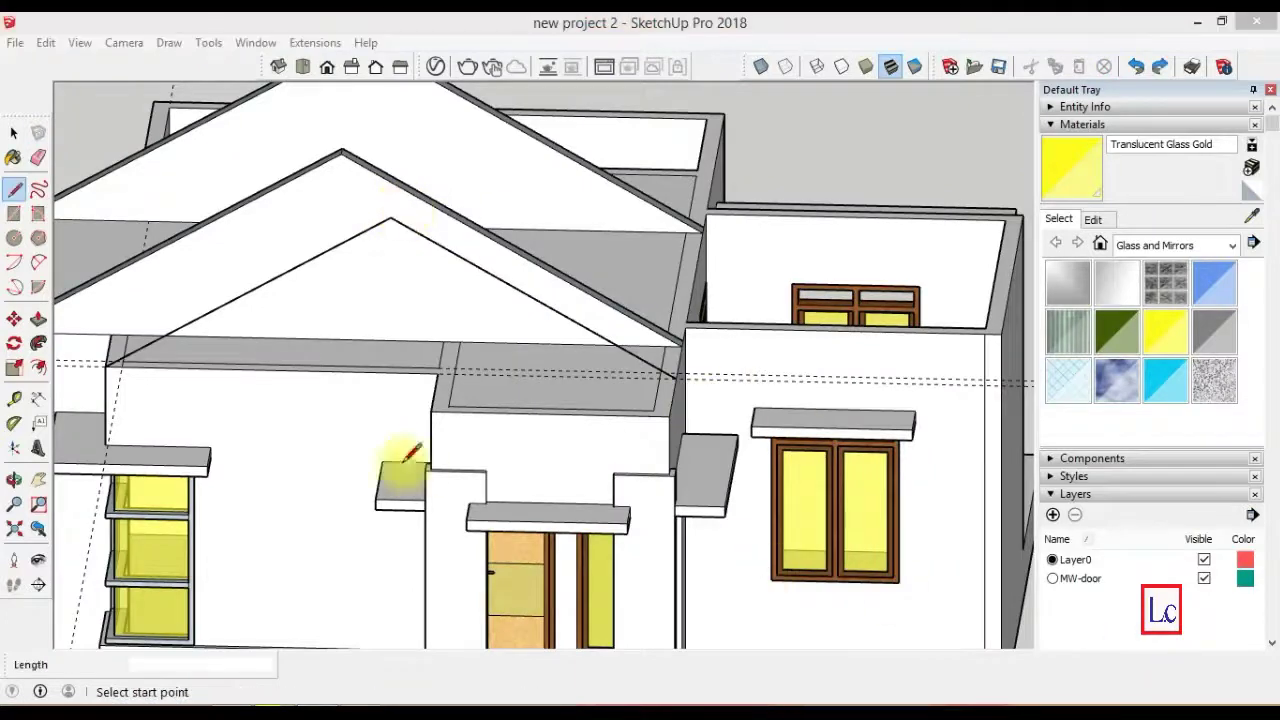
click(107, 363)
click(678, 373)
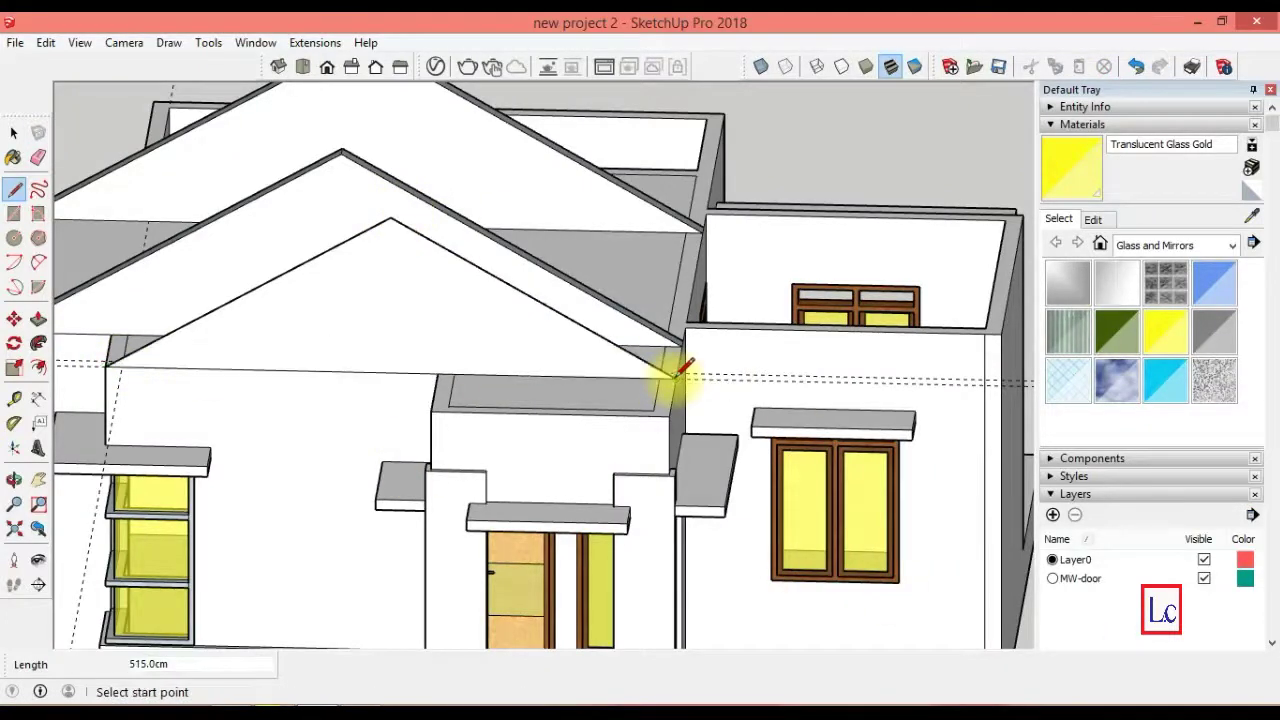
key(p)
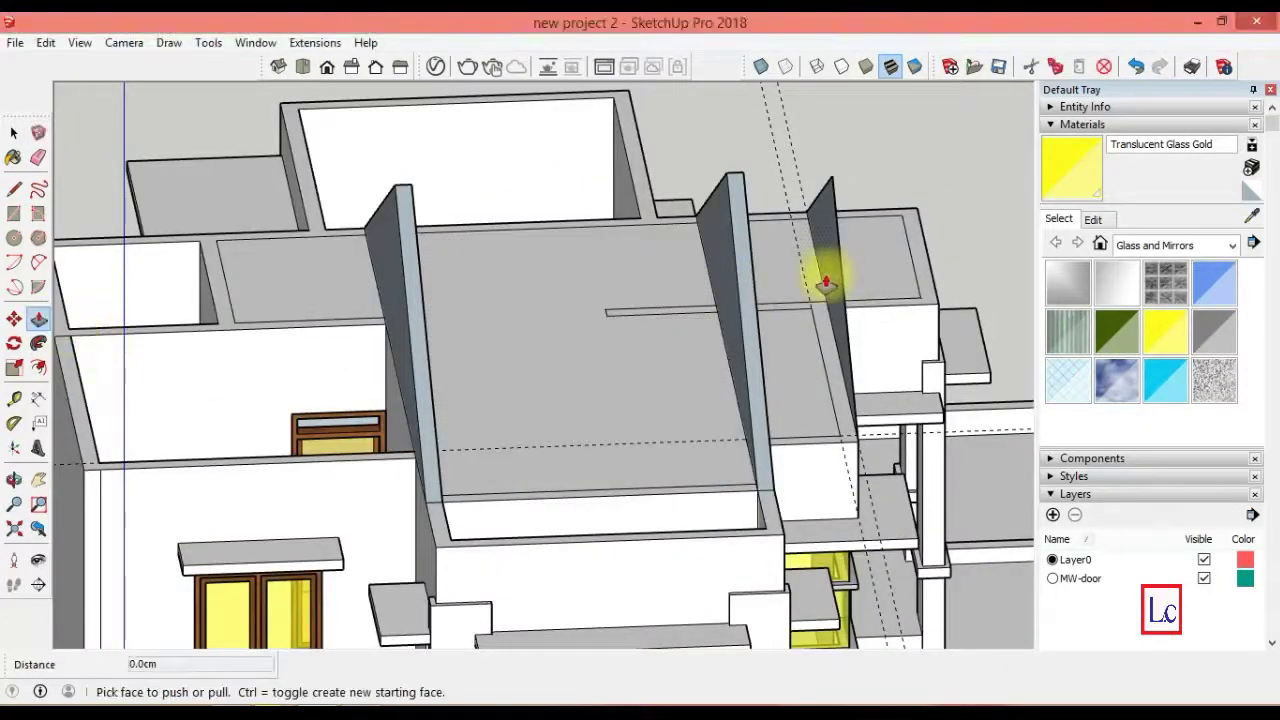
click(823, 278)
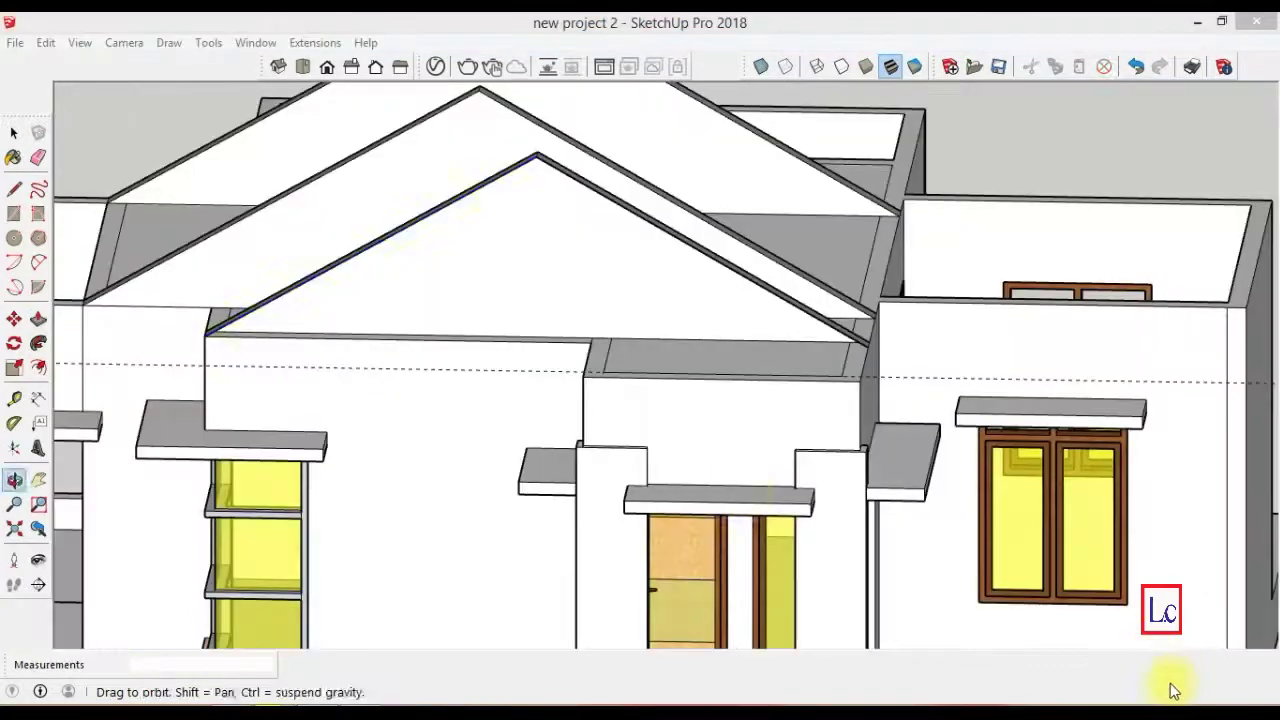
- Copy the right roof edge parallel and erase the leftover sloped and crossing lines
key(space)
click(229, 325)
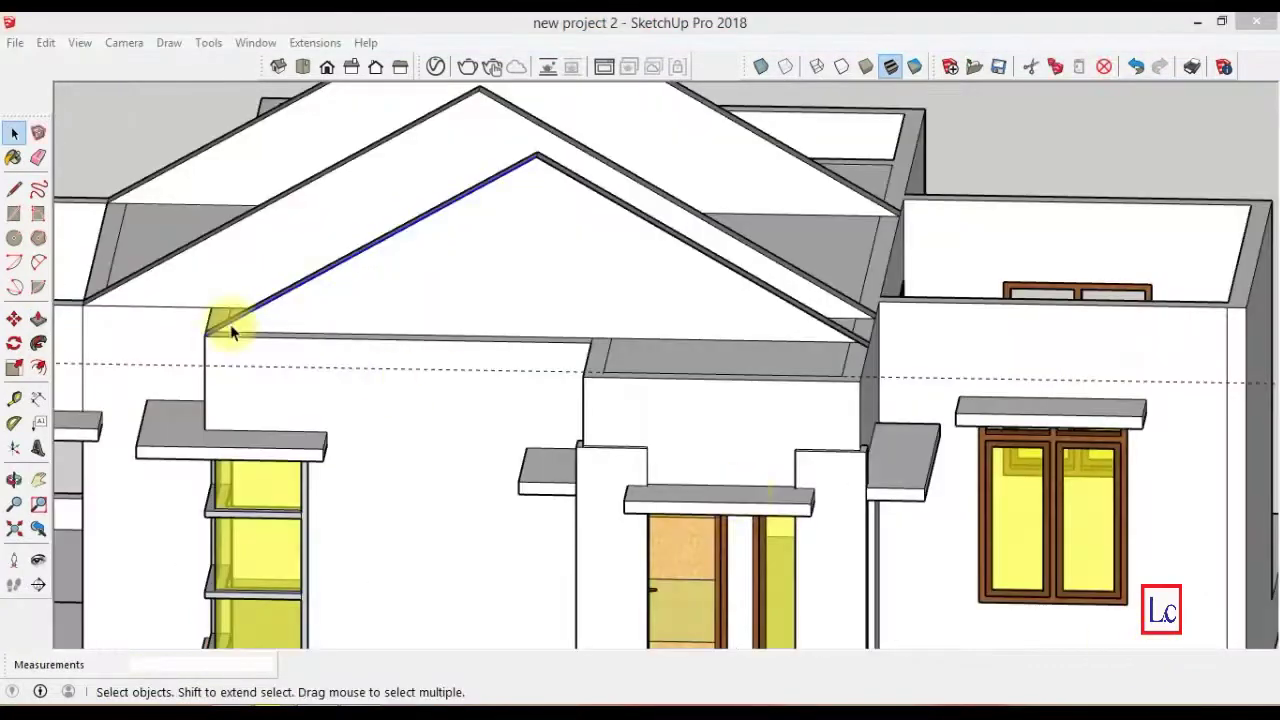
click(16, 322)
click(207, 331)
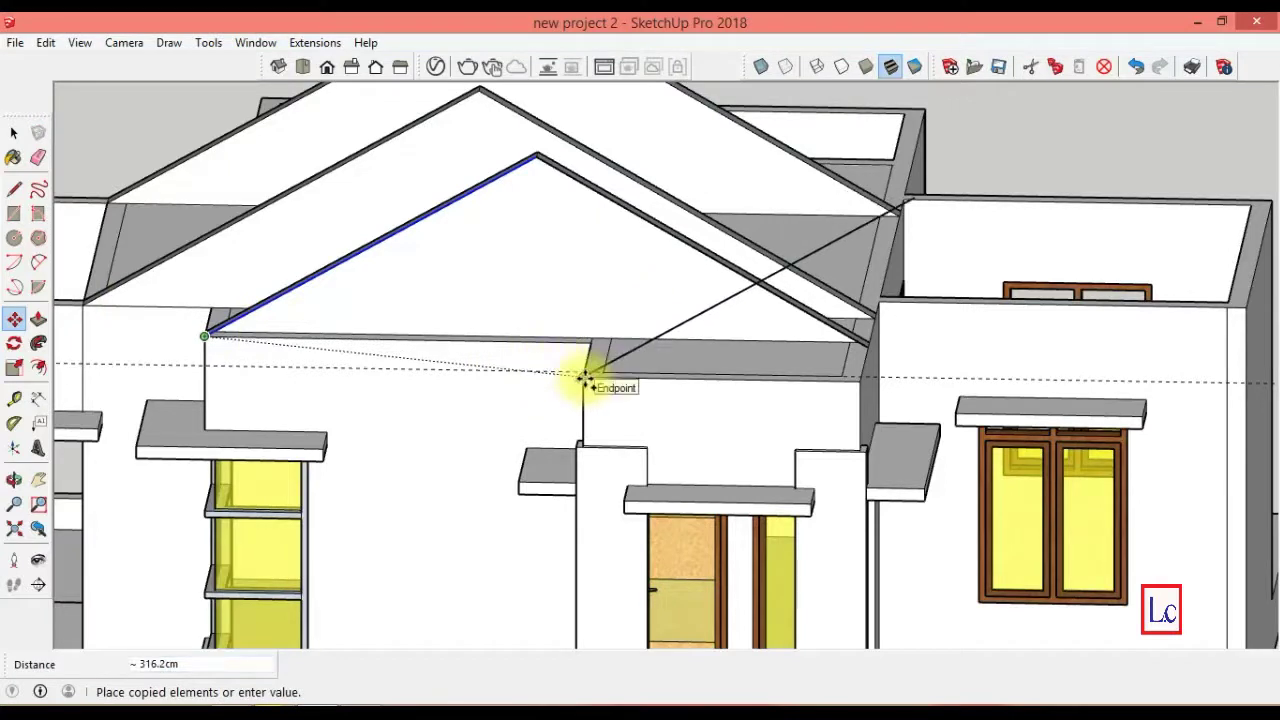
key(Escape)
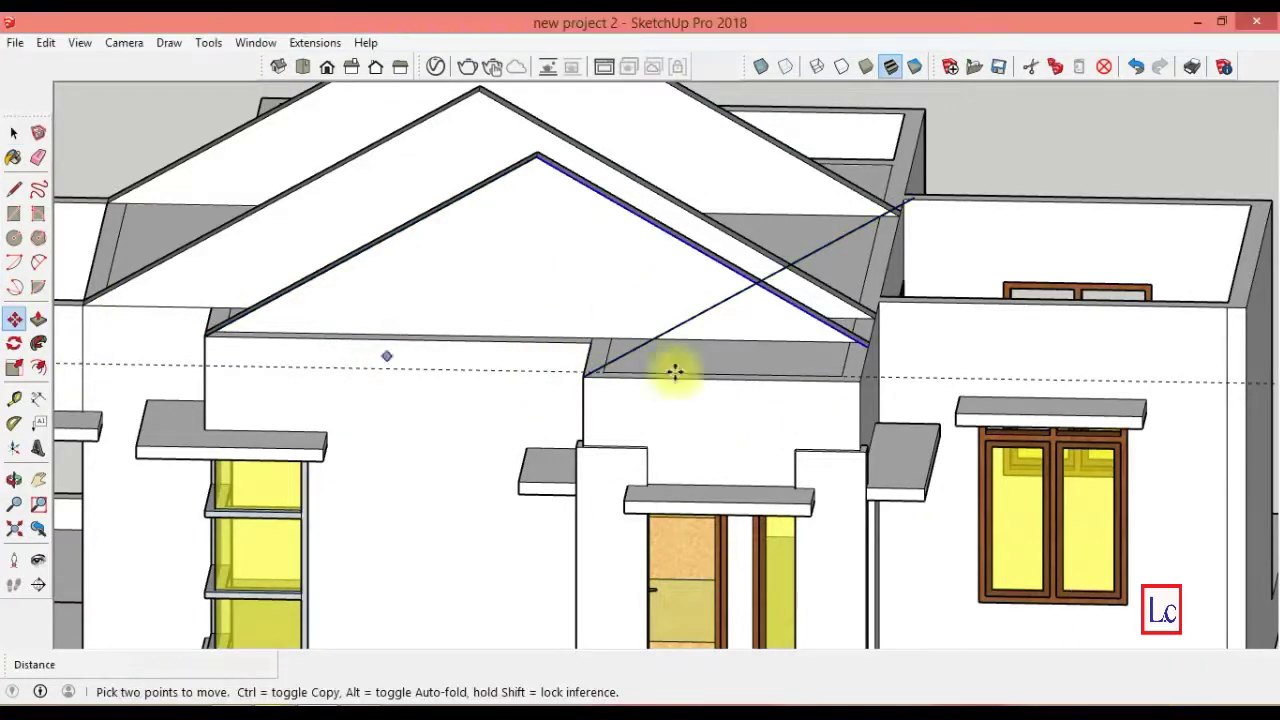
key(ctrl)
click(865, 342)
click(856, 376)
key(e)
drag(664, 277, 760, 280)
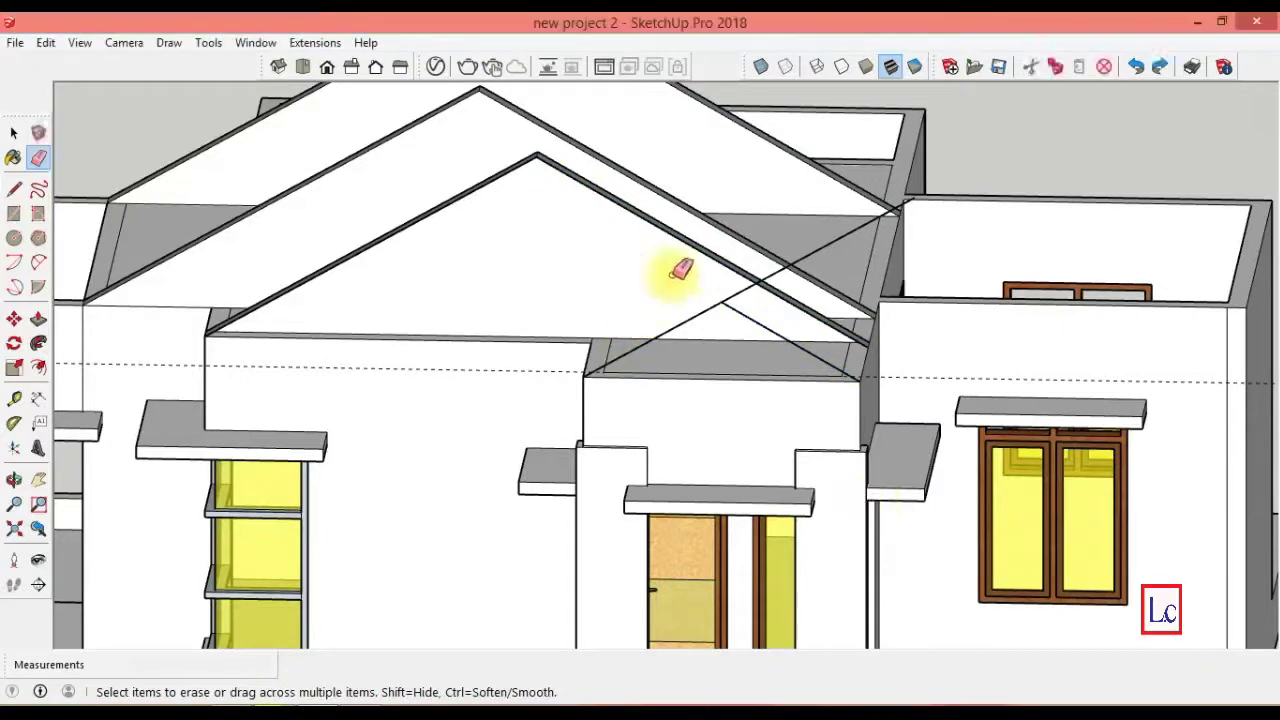
- Push the next gable face inward to about 15 cm depth
key(l)
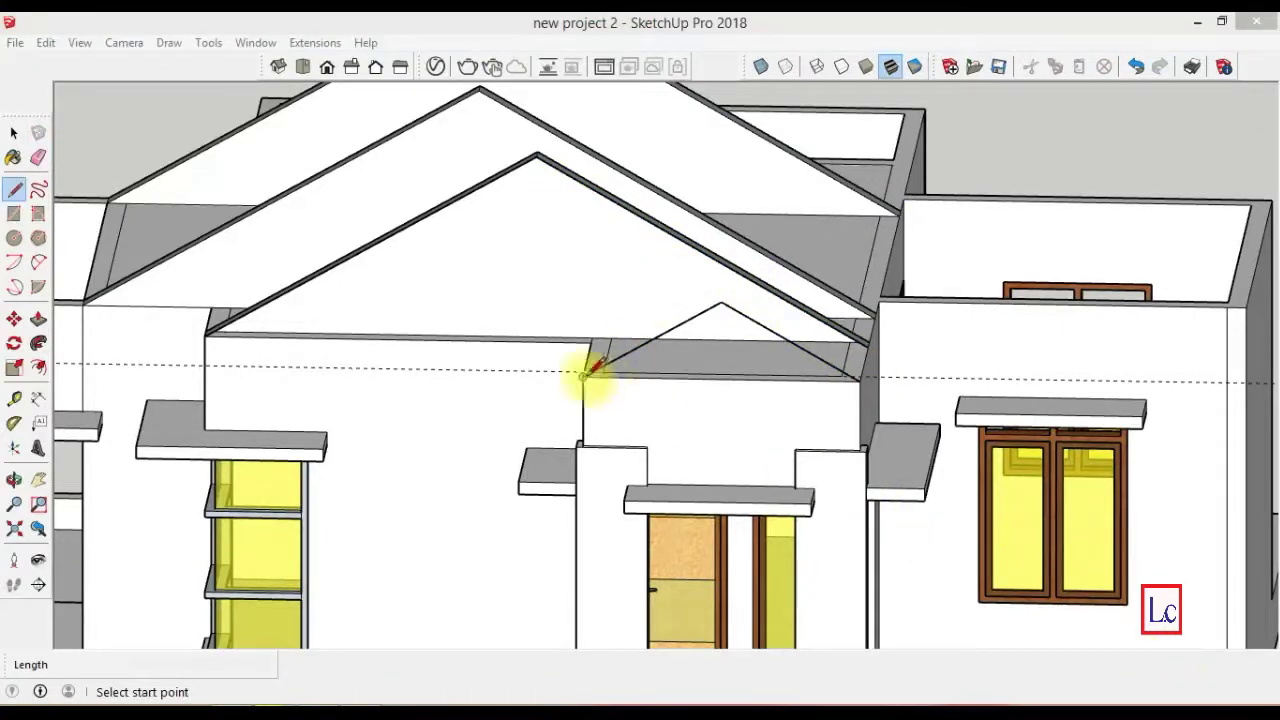
click(593, 370)
key(Escape)
key(o)
drag(1006, 491, 1168, 680)
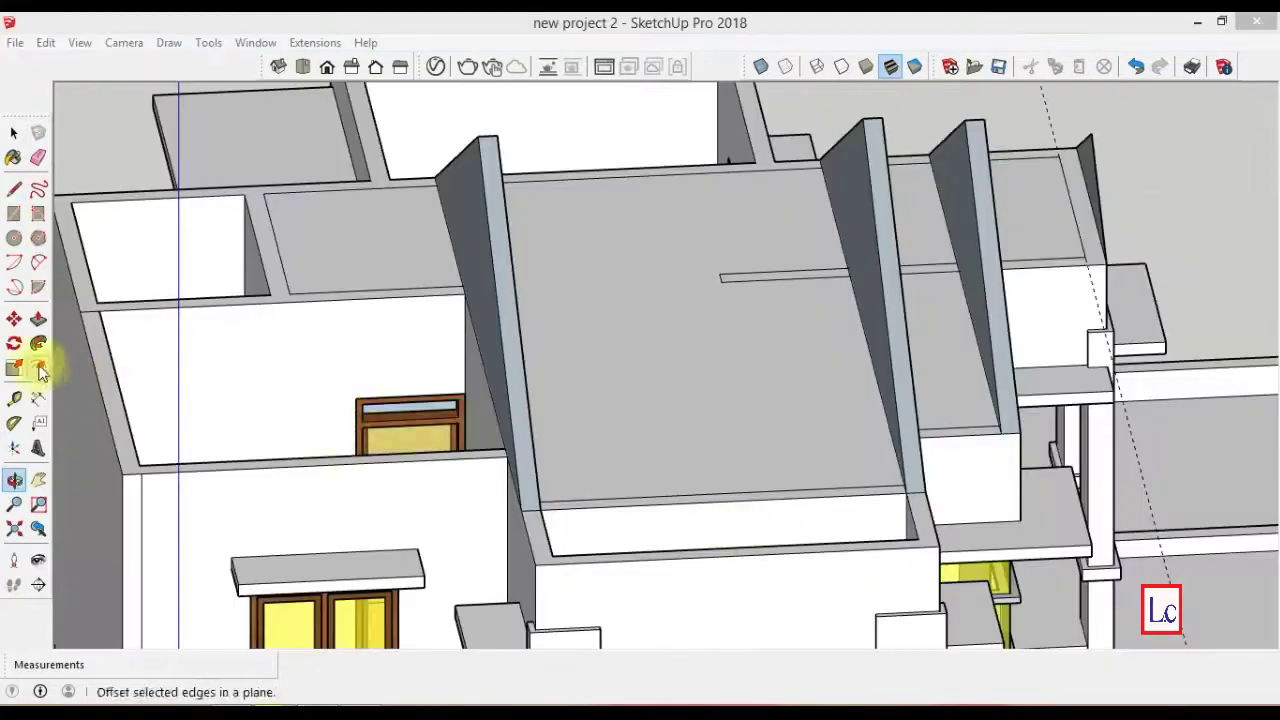
click(38, 318)
click(1086, 171)
click(1070, 185)
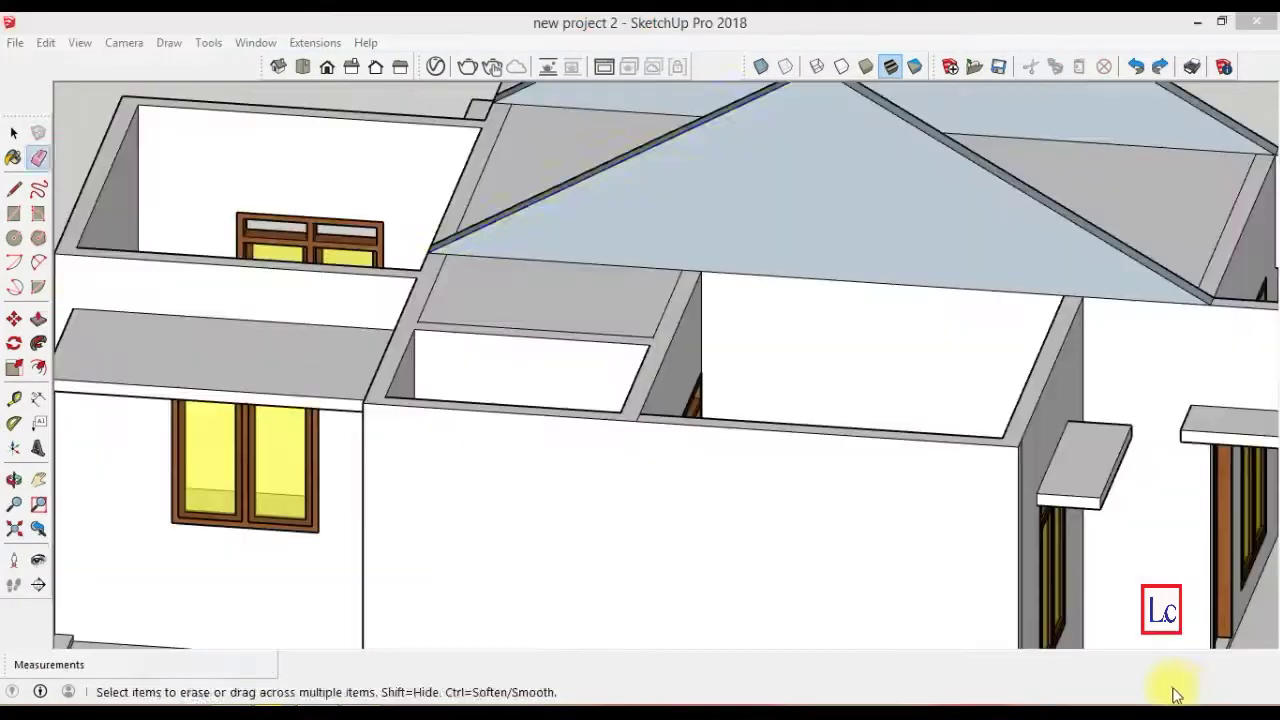
- Copy a roof edge 300 cm lower and the ridge edge down to the wall corner, removing a stray line
key(m)
click(433, 250)
key(ctrl)
click(364, 402)
key(space)
click(1000, 176)
key(m)
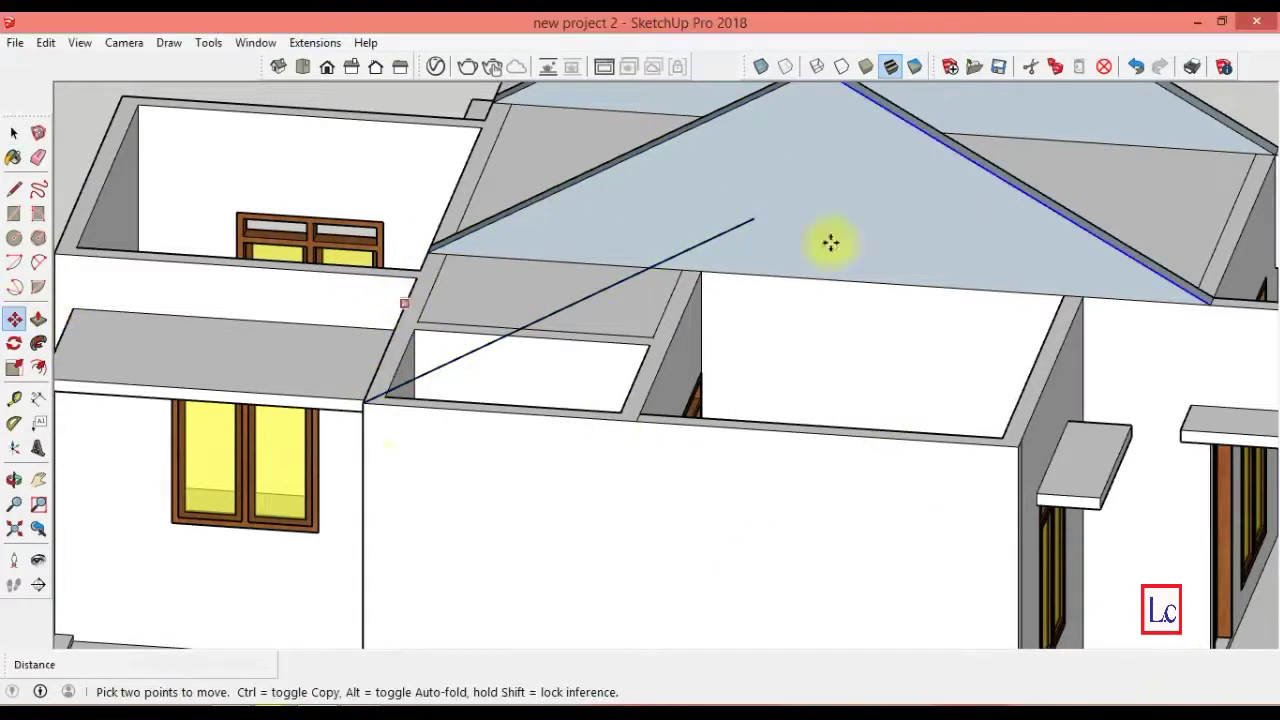
click(1210, 300)
click(1014, 437)
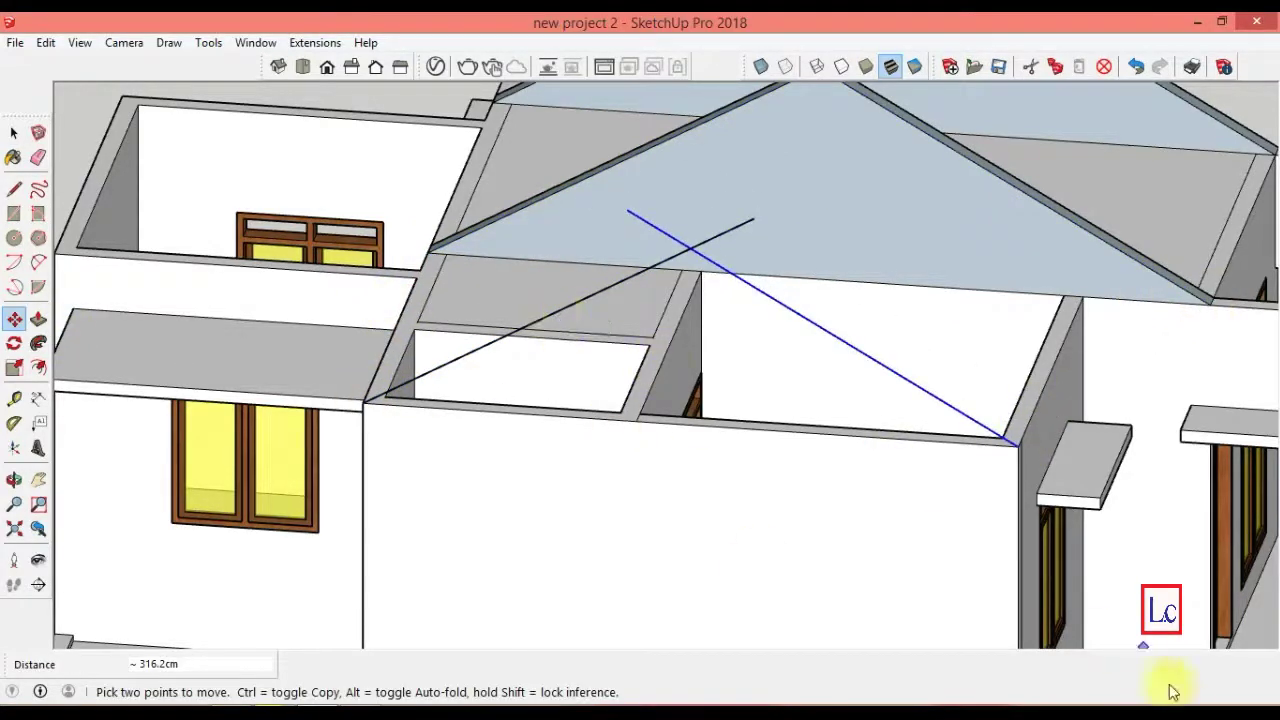
key(e)
click(738, 222)
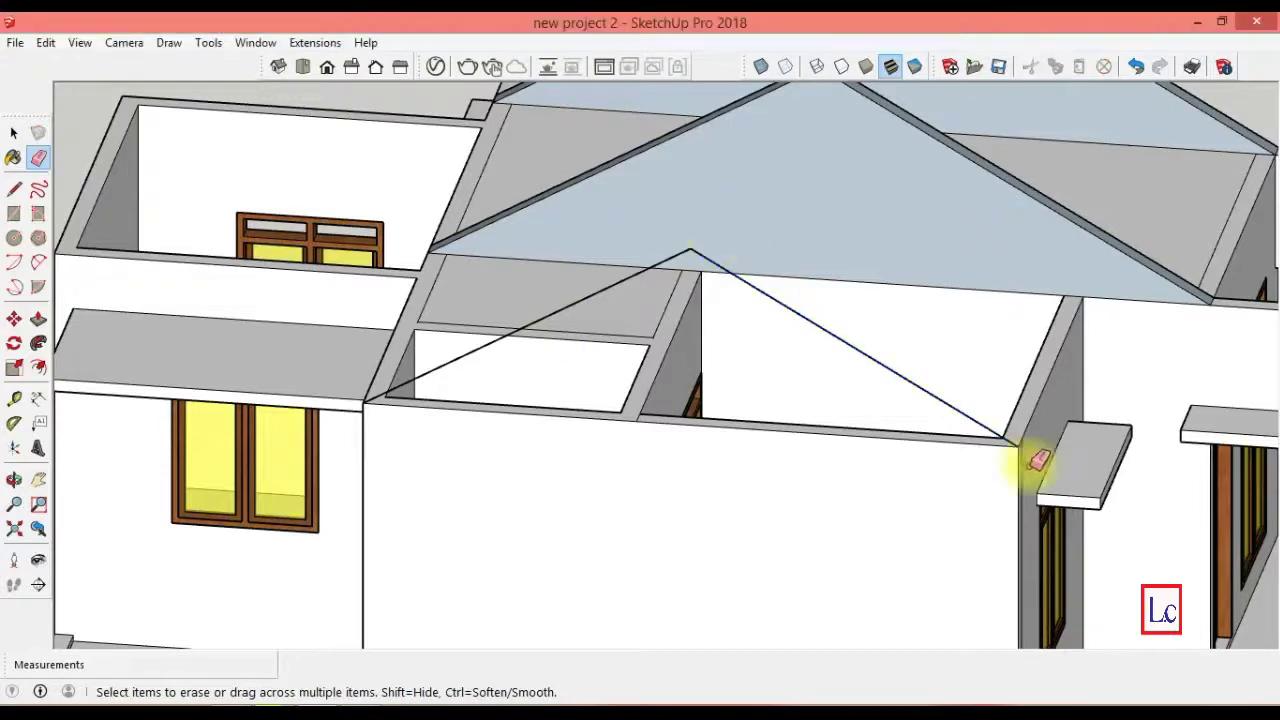
- Close the left gable into a face and push it inward
key(l)
click(364, 401)
click(1006, 437)
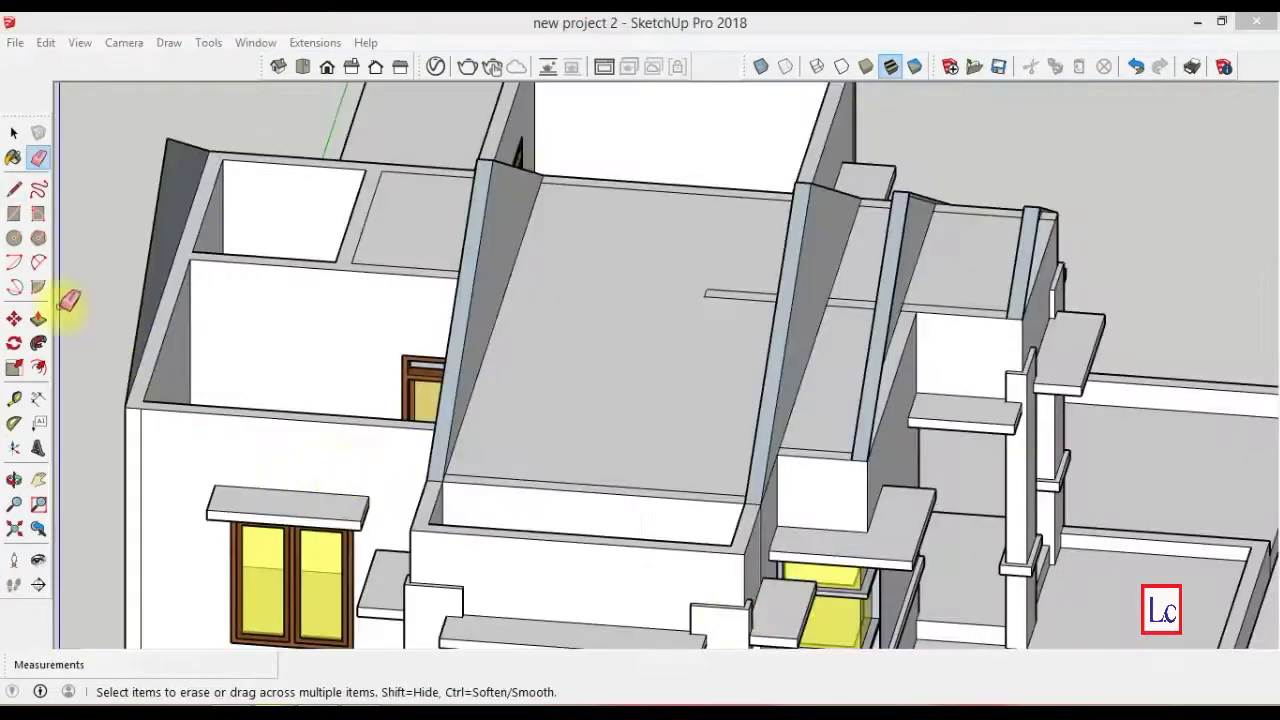
click(38, 318)
click(180, 268)
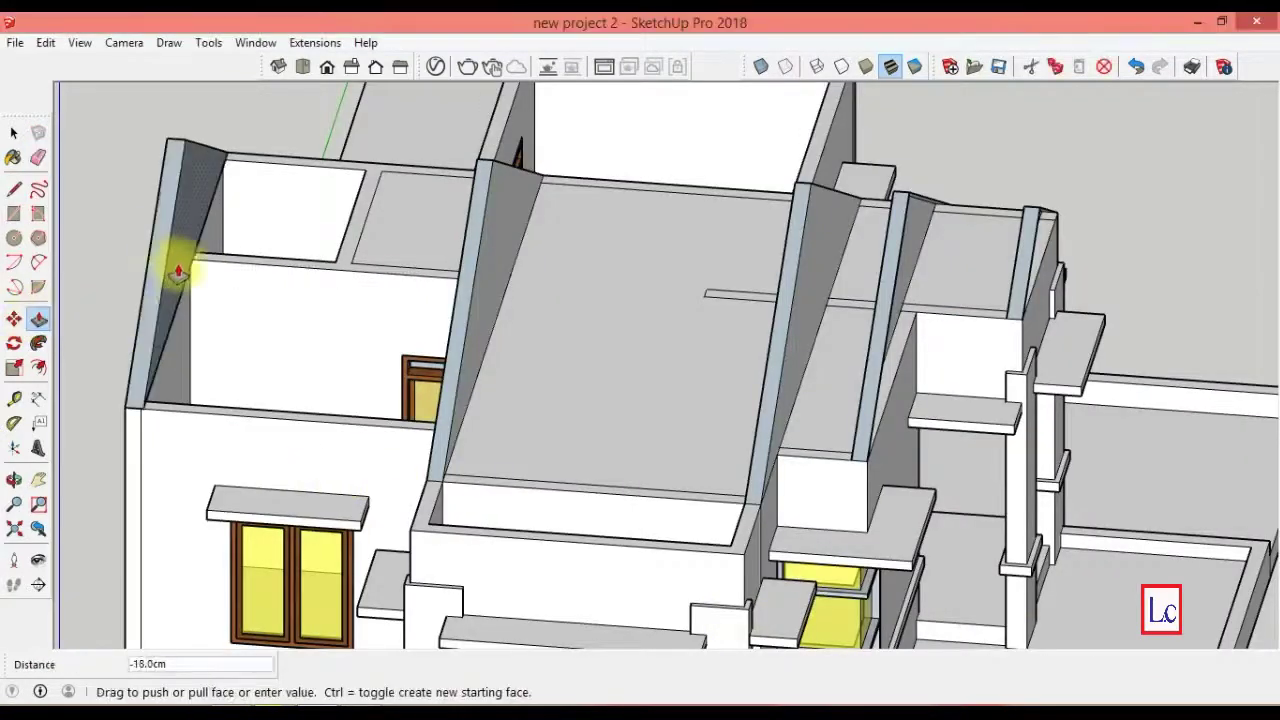
click(177, 343)
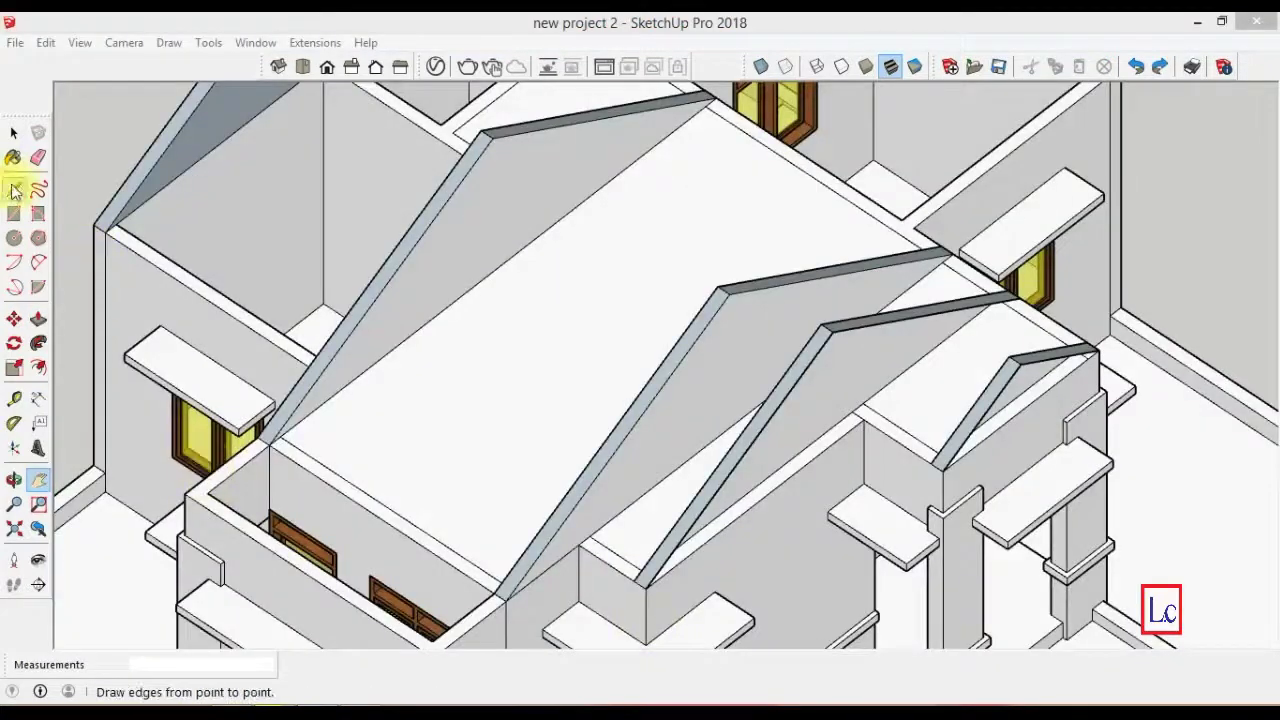
- Draw lines from ridge to eave to close the two roof slope faces
click(14, 190)
click(492, 138)
click(717, 286)
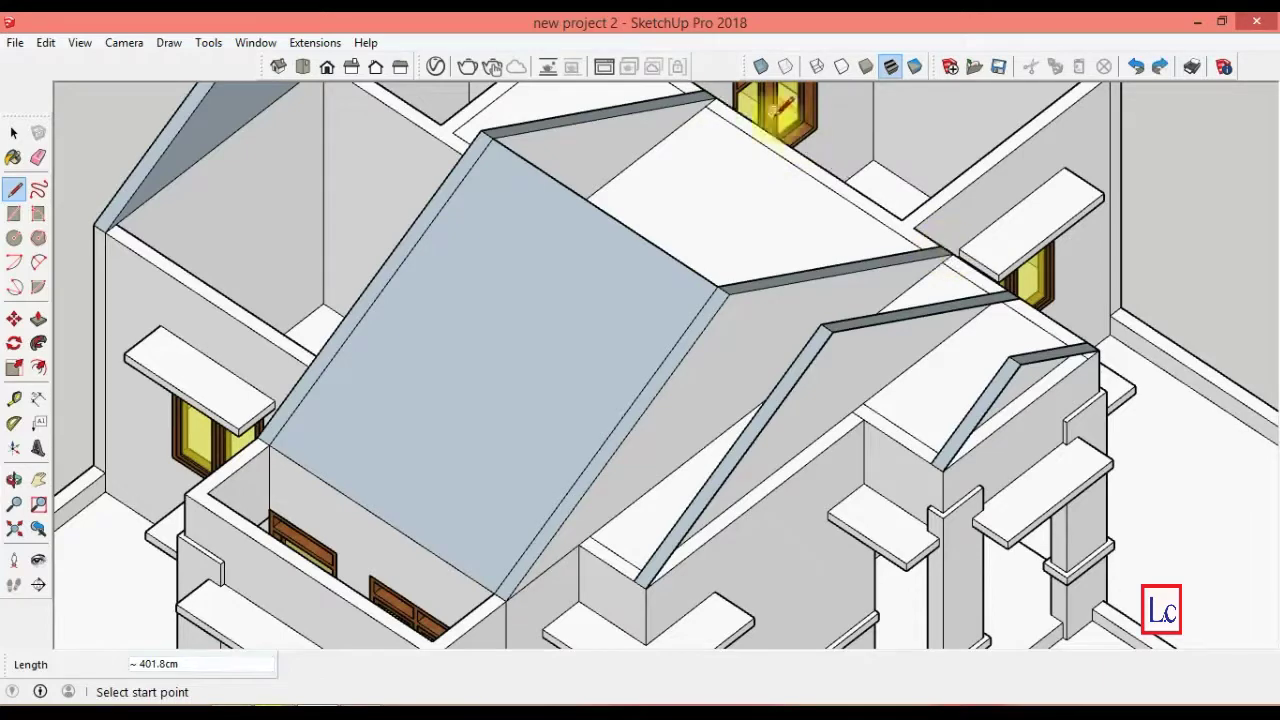
click(716, 97)
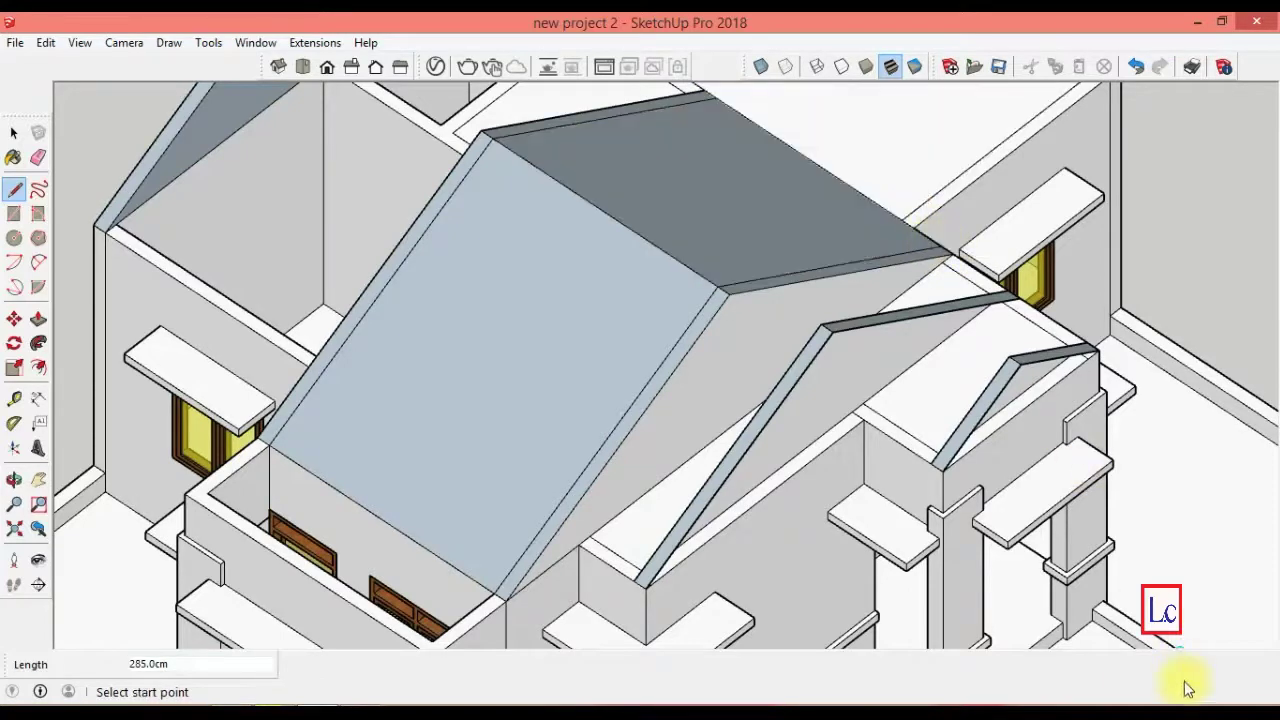
middle_drag(945, 237, 651, 243)
click(633, 259)
click(636, 222)
click(605, 213)
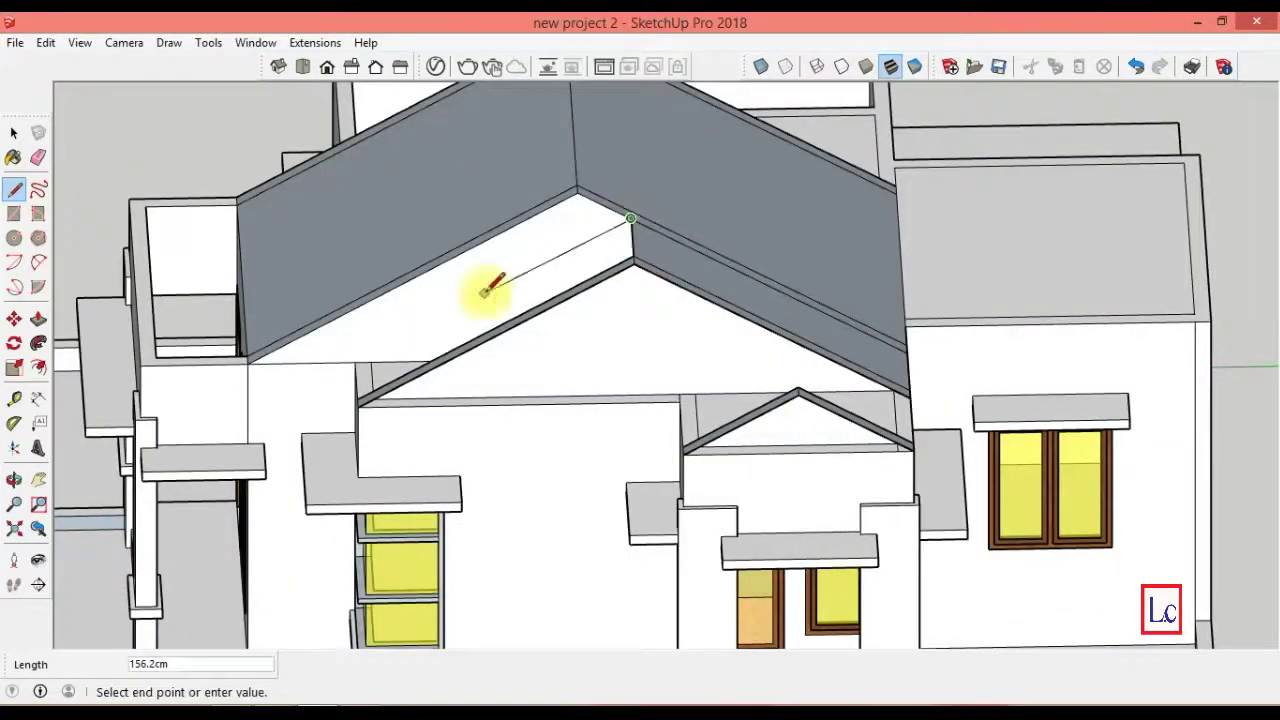
click(357, 363)
middle_drag(1043, 634, 867, 587)
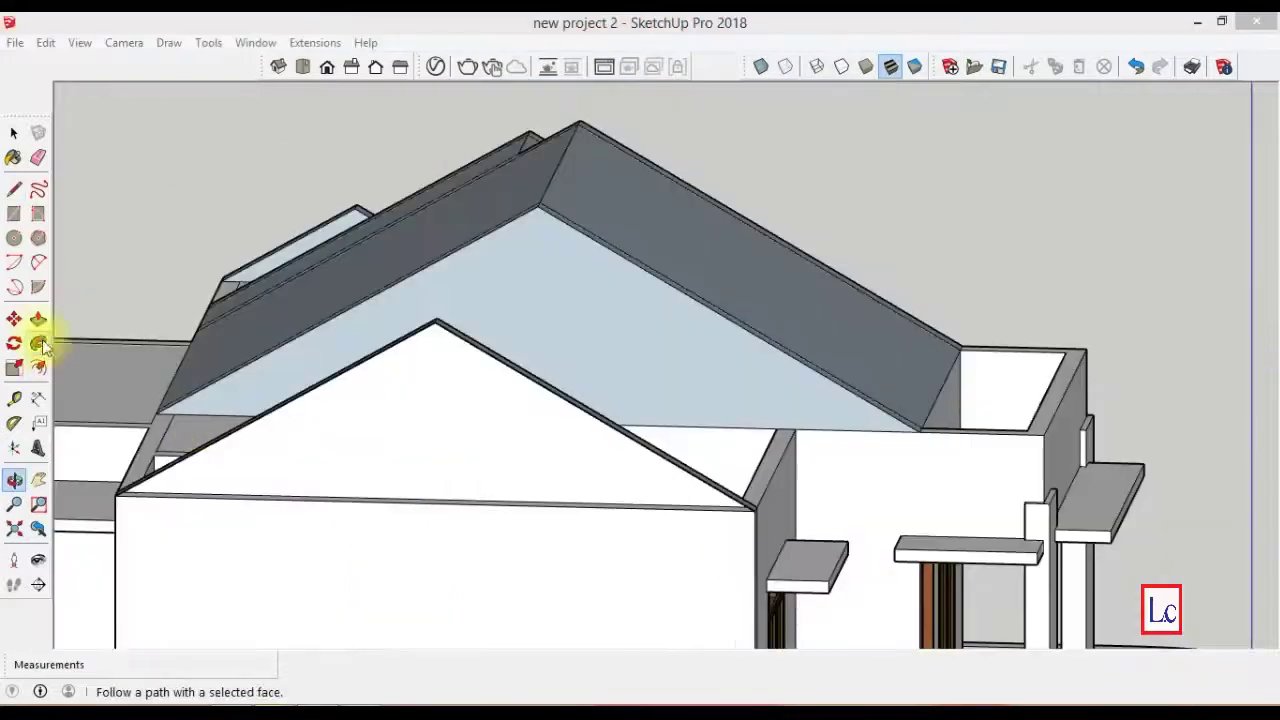
- Offset the lower eave edges 30 cm and close both ends into an eave strip face
click(14, 132)
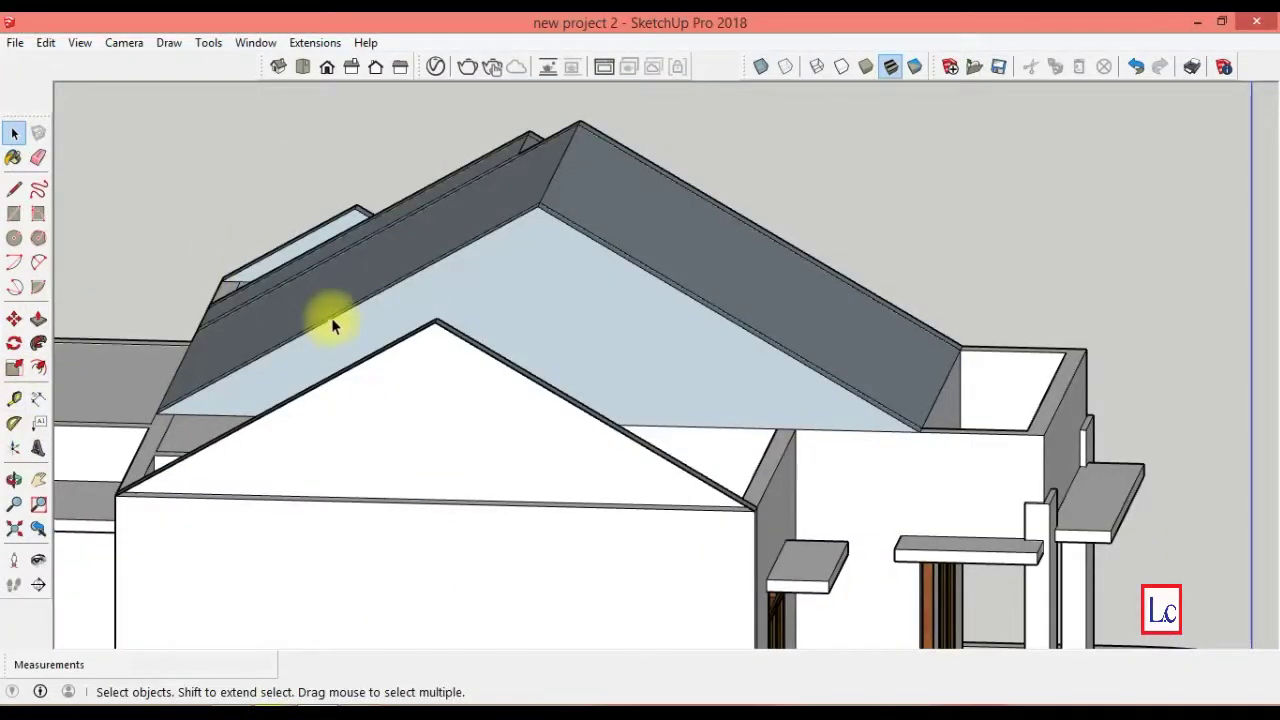
click(331, 317)
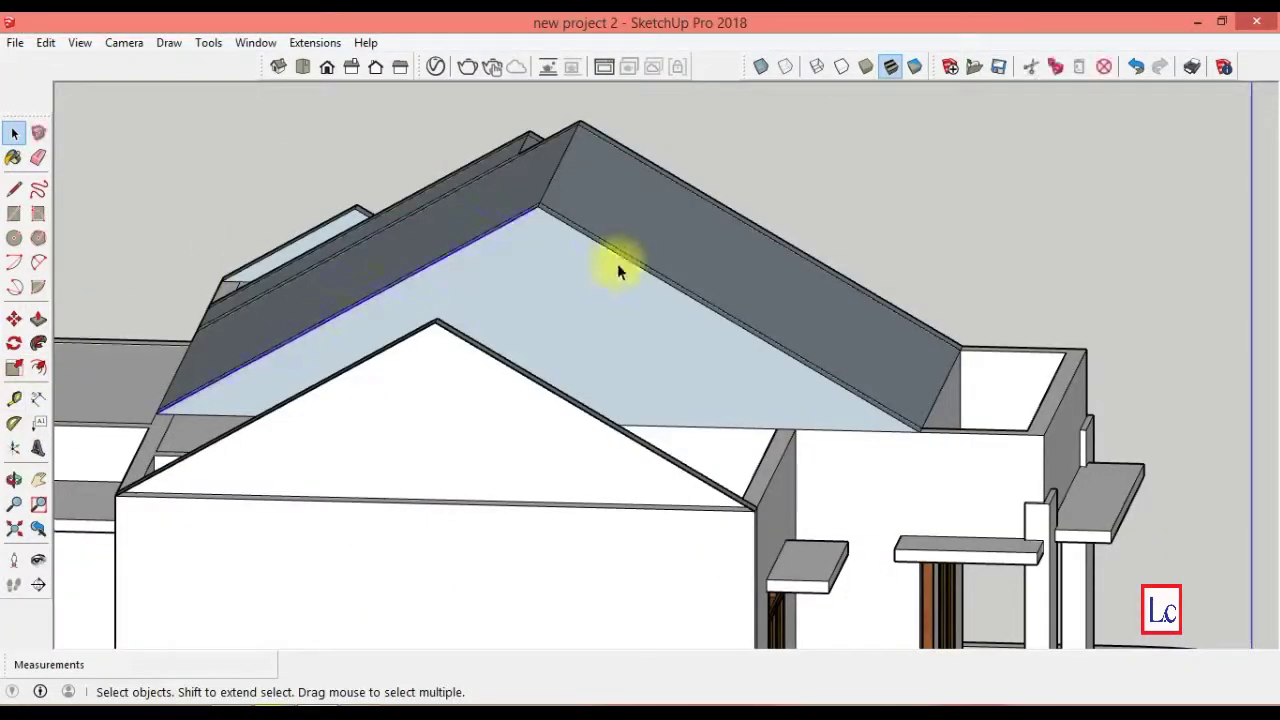
click(38, 367)
click(352, 310)
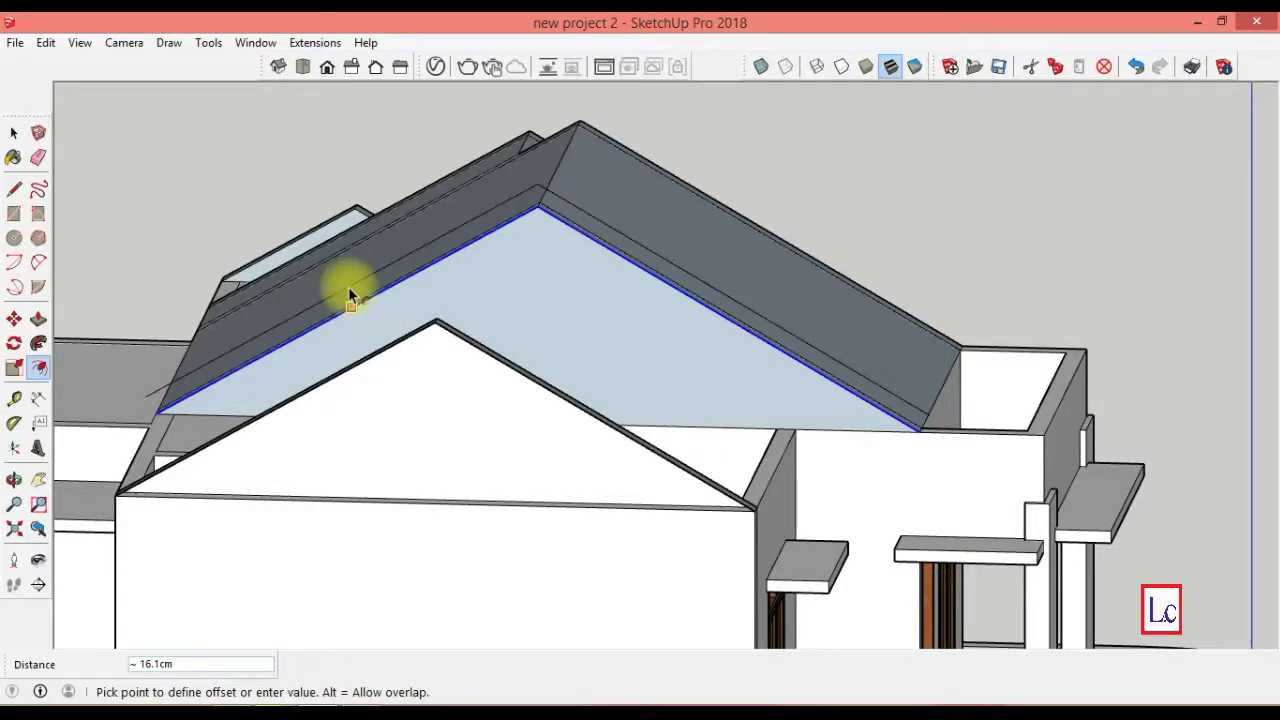
text(30)
key(Return)
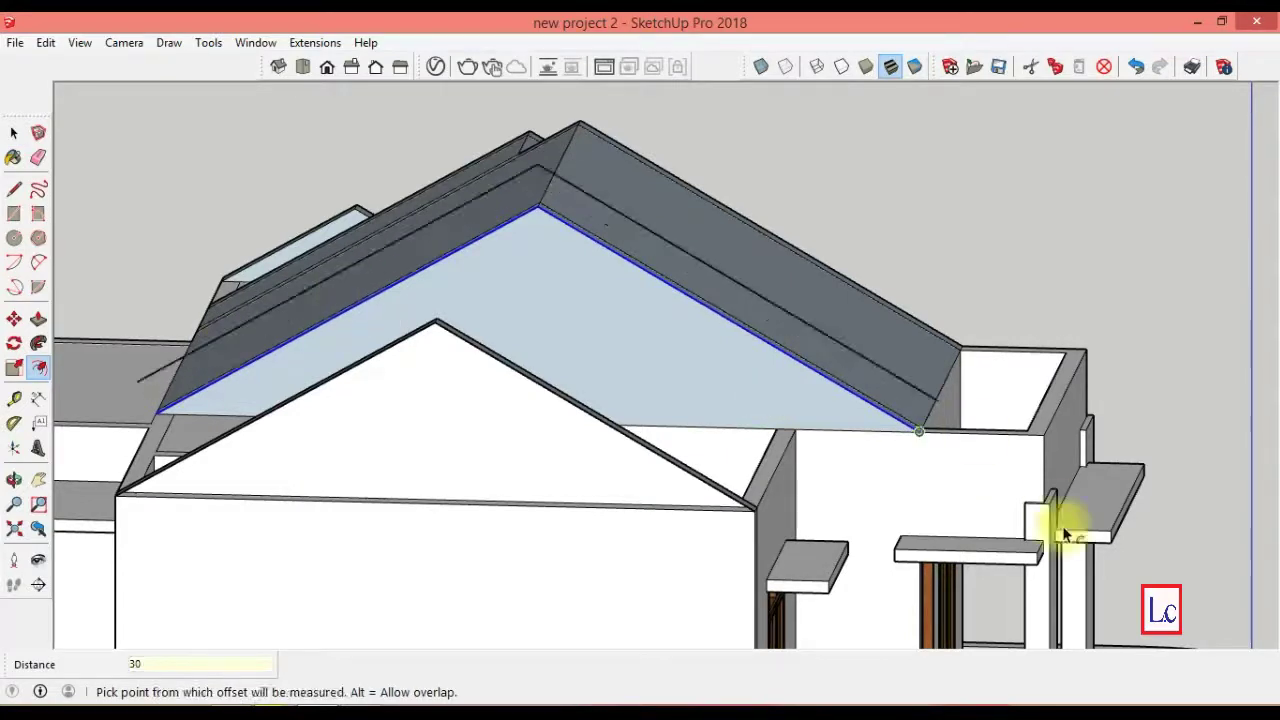
click(14, 190)
click(137, 381)
click(155, 412)
click(918, 430)
click(931, 400)
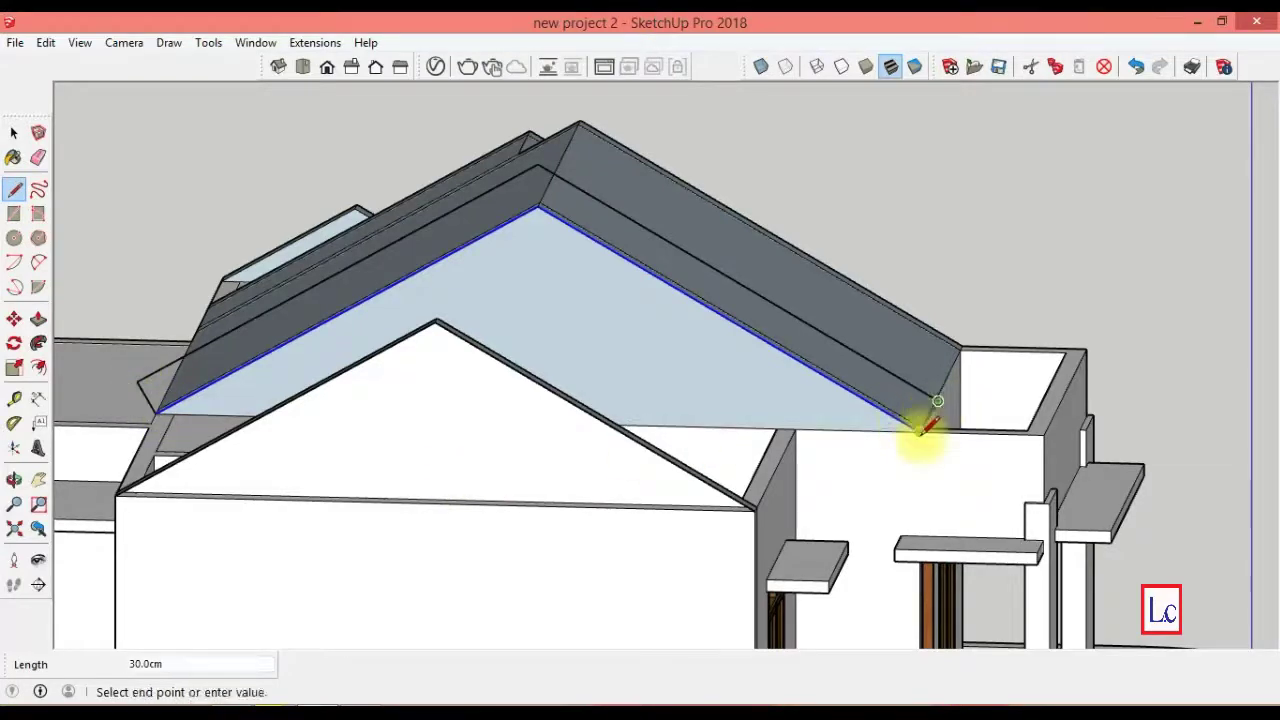
click(920, 428)
- Extrude the roof face 315 cm and copy its edge to the lower eave
click(1143, 391)
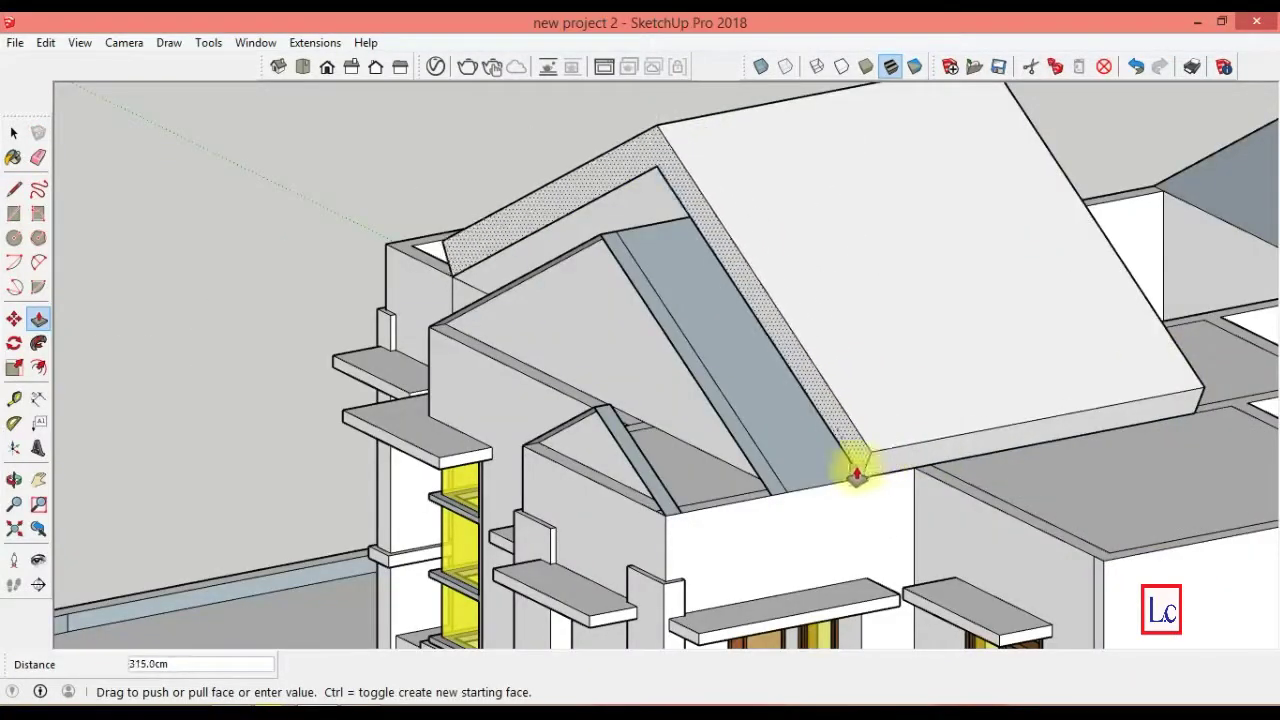
click(854, 469)
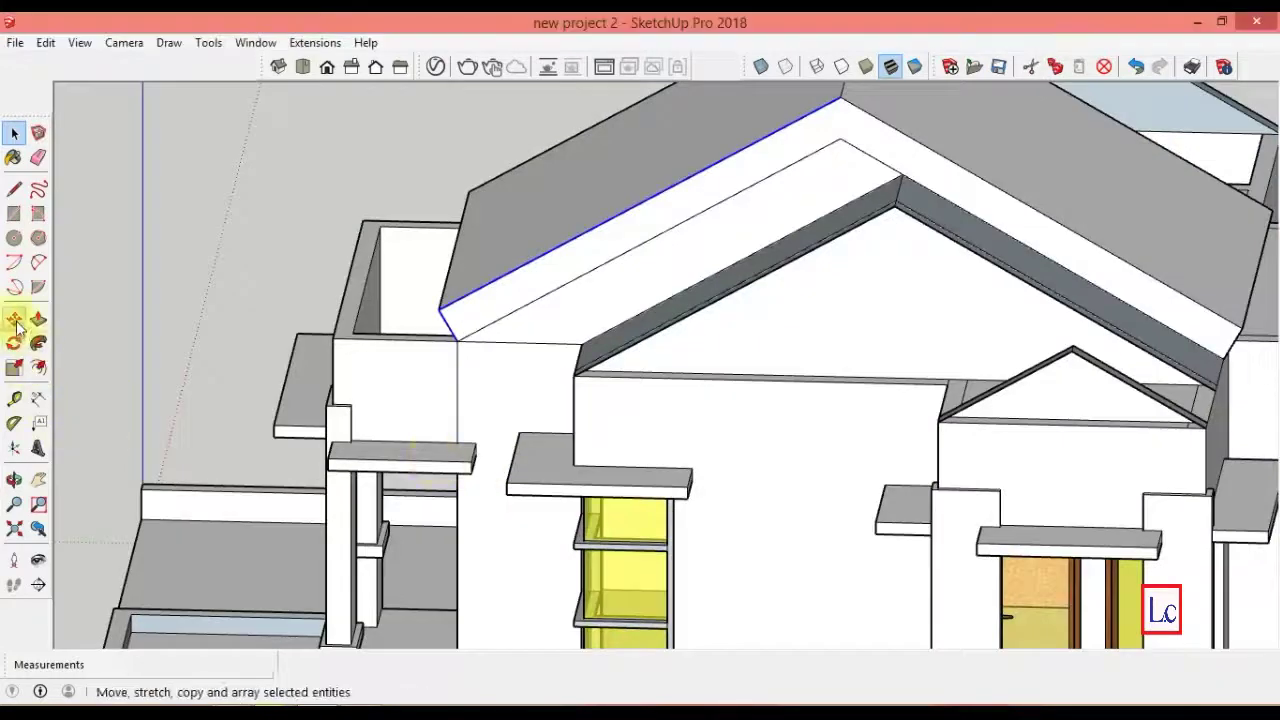
click(14, 319)
click(450, 343)
key(ctrl)
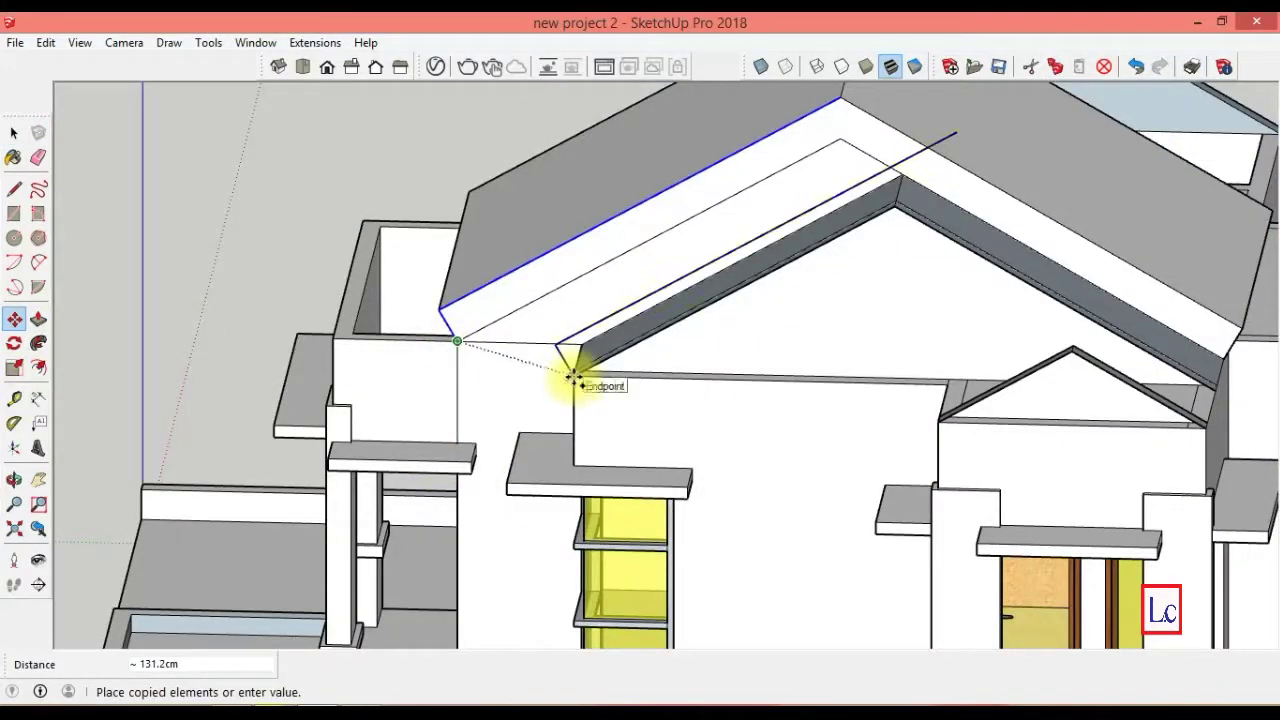
click(558, 346)
- Push out the front gable band face
scroll(631, 403, up, 4)
shift+middle_drag(631, 403, 1154, 680)
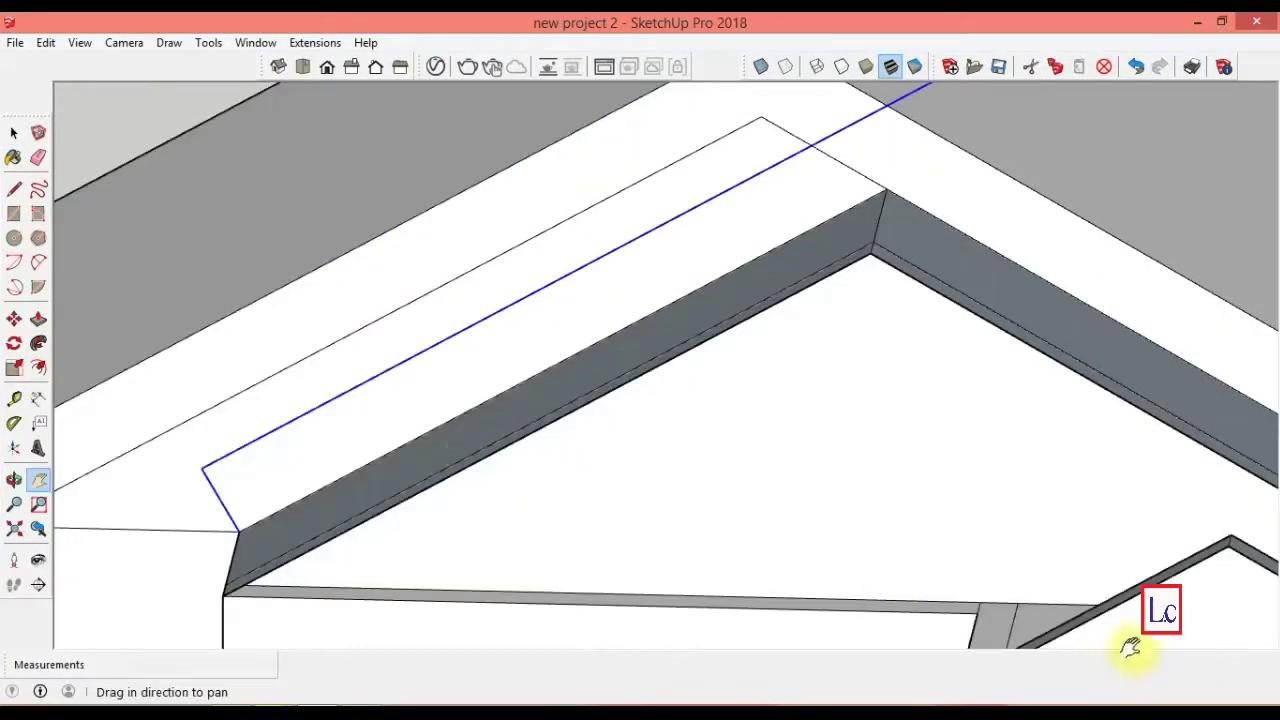
shift+middle_drag(893, 474, 1100, 677)
key(e)
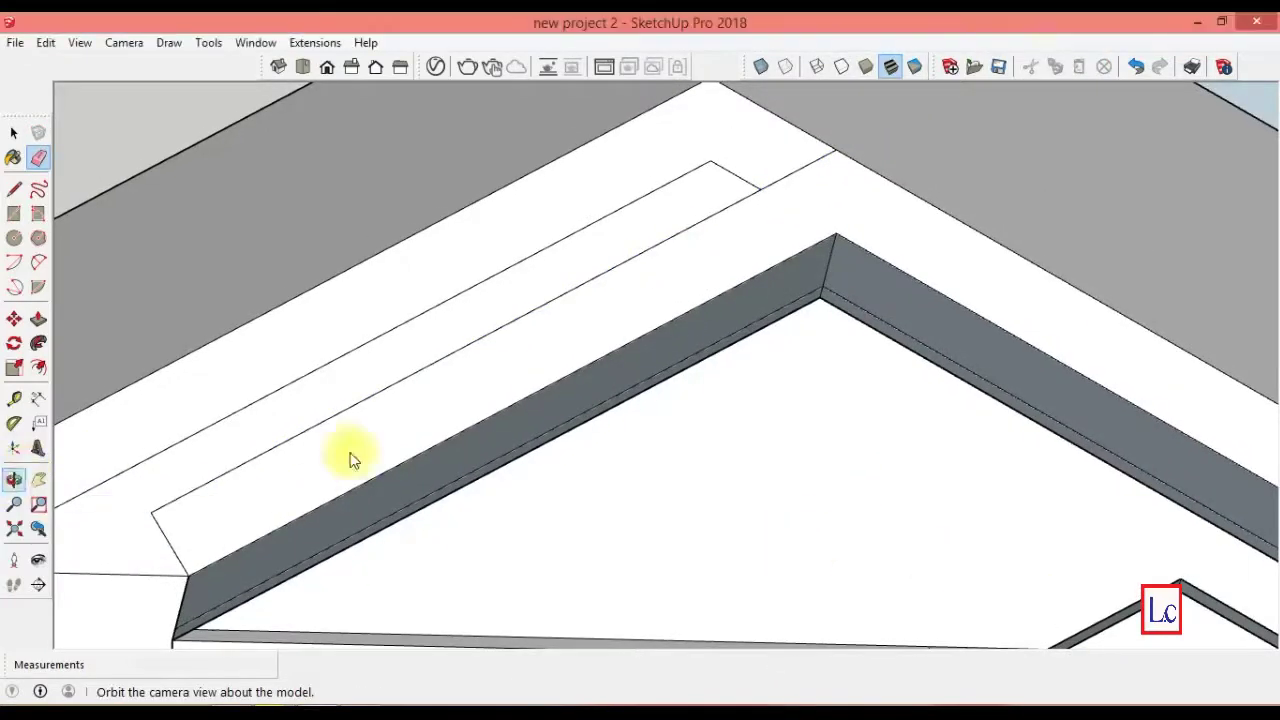
click(14, 479)
drag(640, 317, 437, 403)
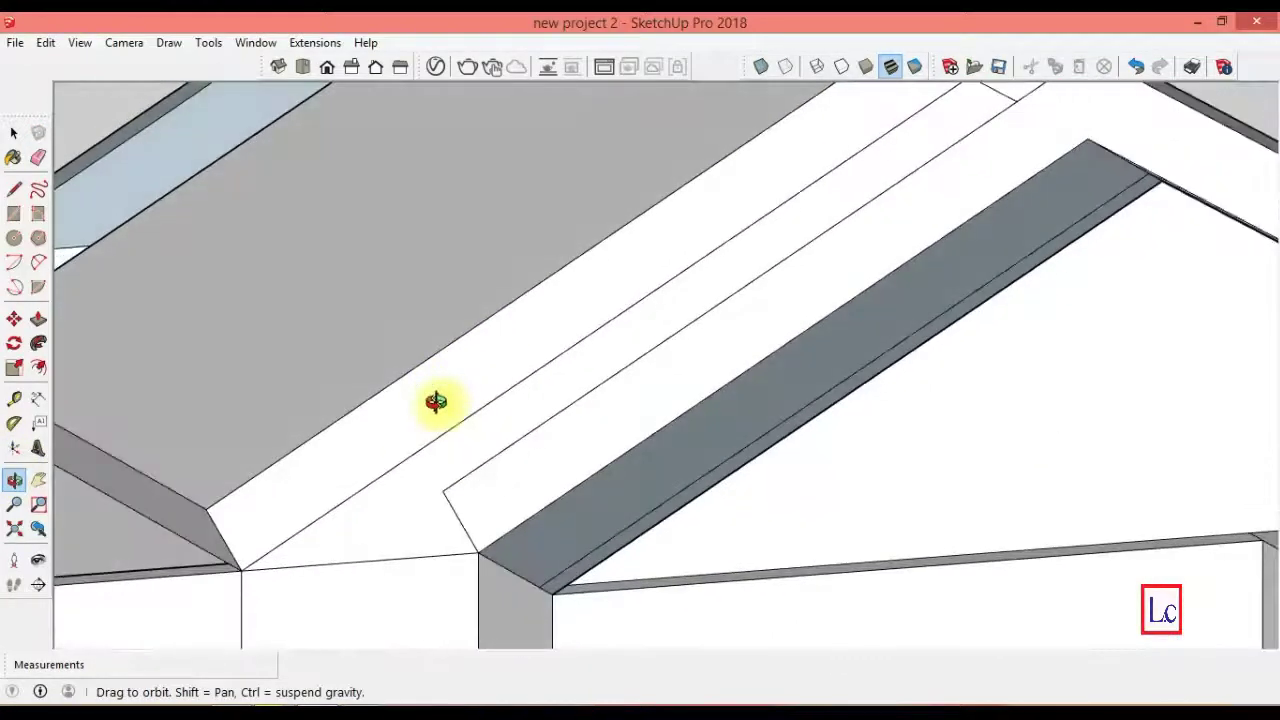
drag(148, 460, 131, 451)
key(z)
mouse_move(286, 400)
mouse_down()
mouse_move(417, 503)
mouse_move(603, 476)
mouse_up()
click(14, 479)
drag(250, 460, 439, 440)
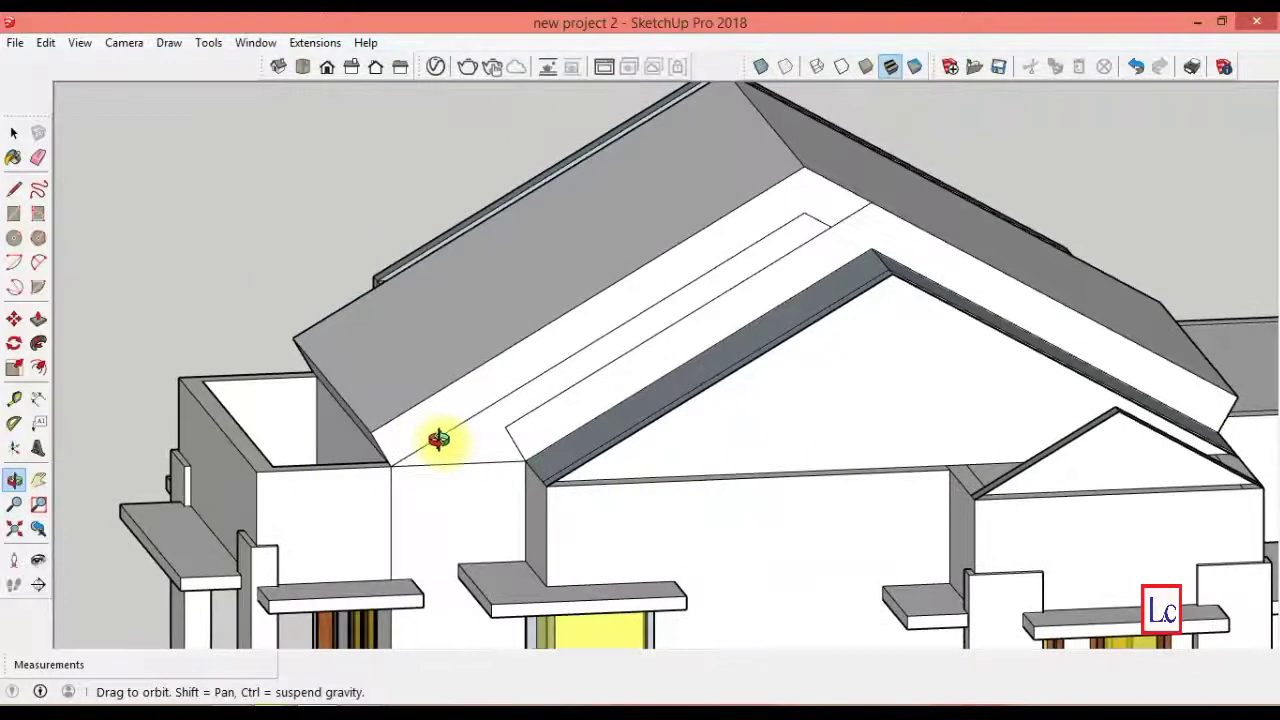
click(38, 319)
click(560, 450)
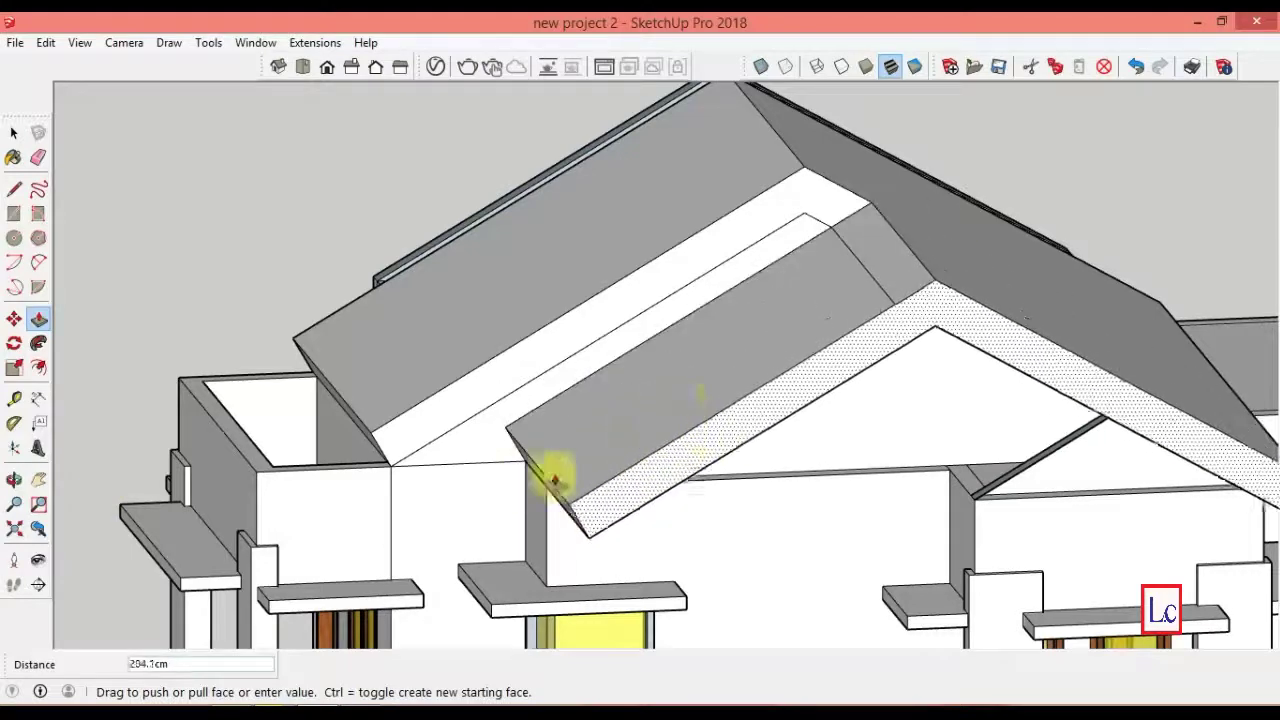
click(590, 548)
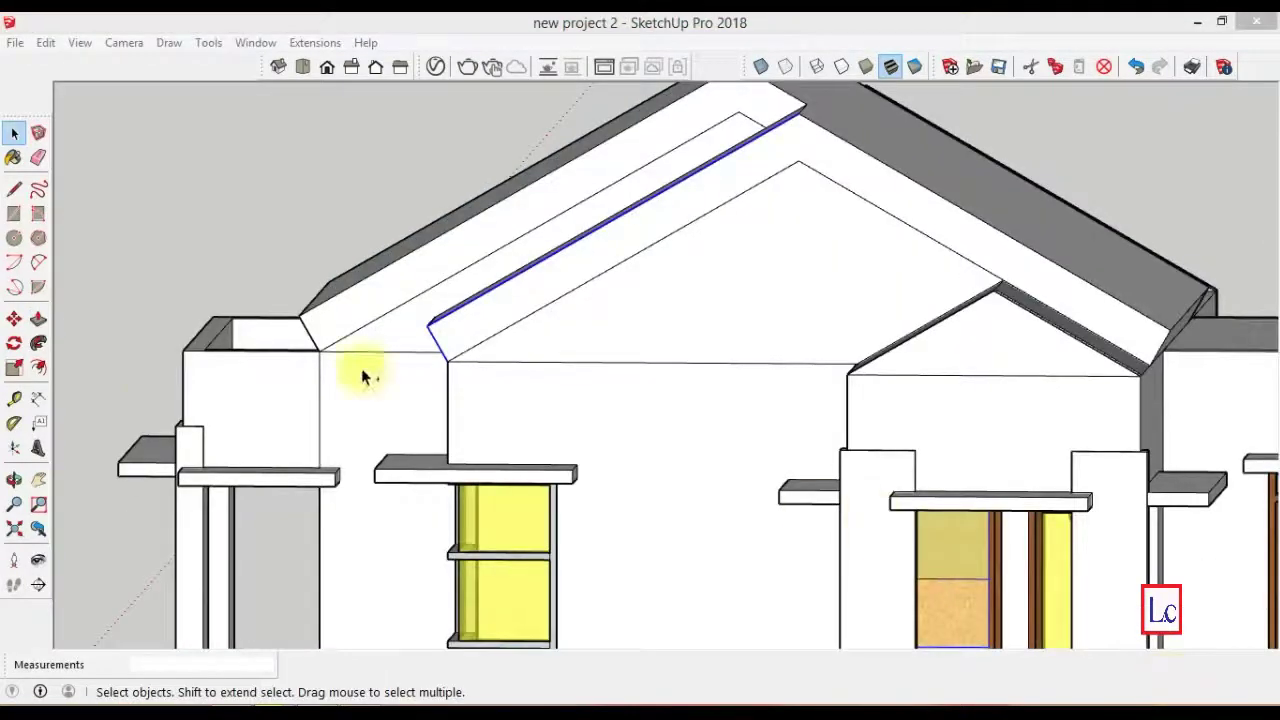
- Copy an edge to the front gable corner and erase edges splitting the roof strip
click(14, 319)
click(447, 360)
key(ctrl)
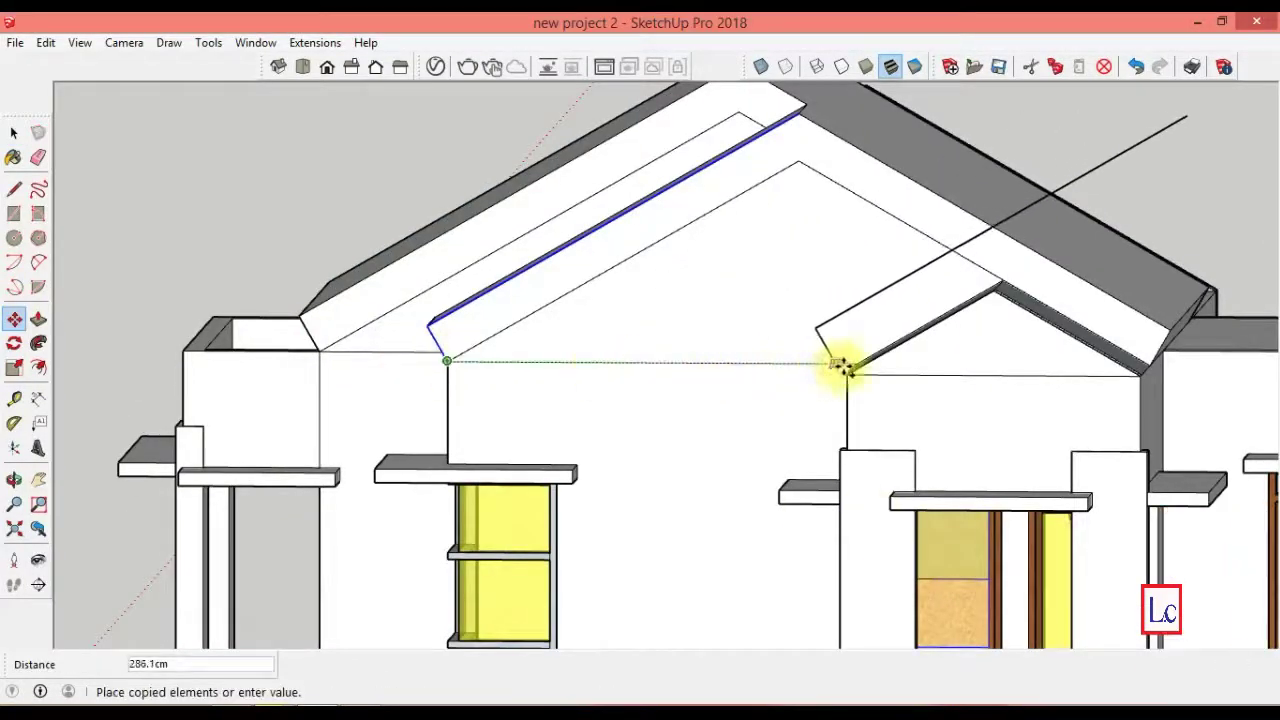
click(848, 352)
key(h)
drag(1055, 562, 880, 560)
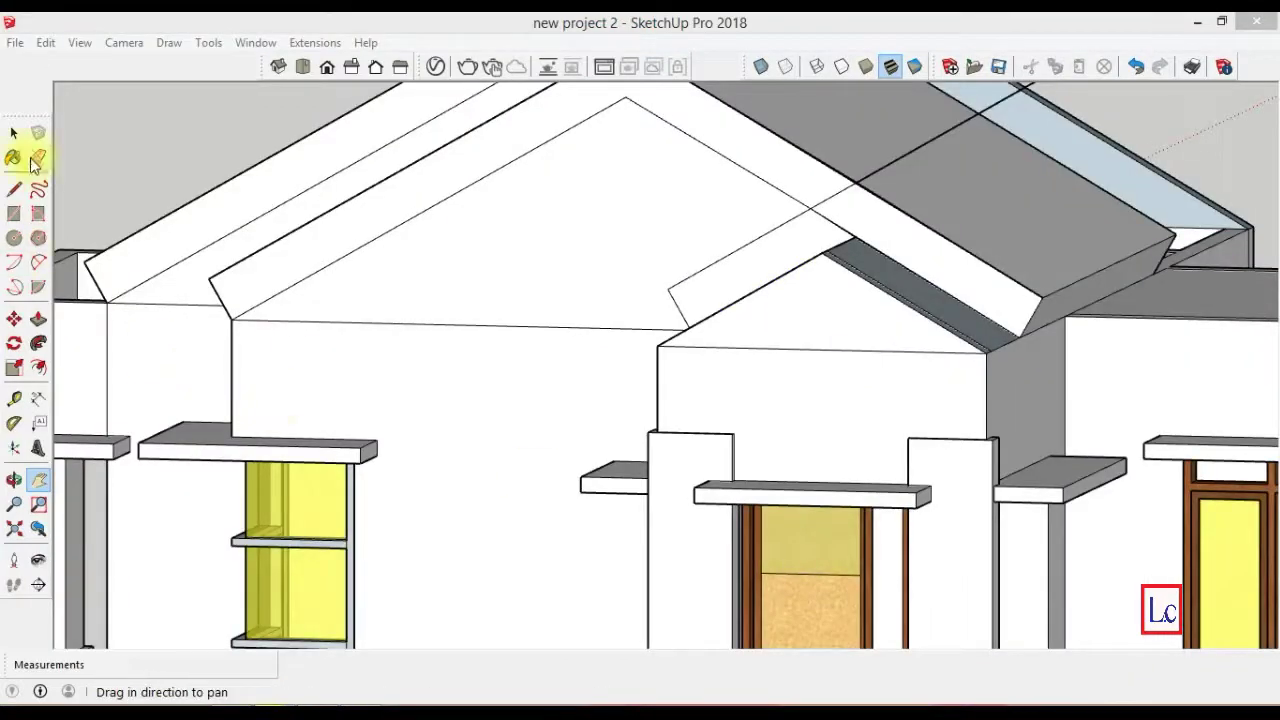
click(38, 157)
click(957, 129)
click(843, 217)
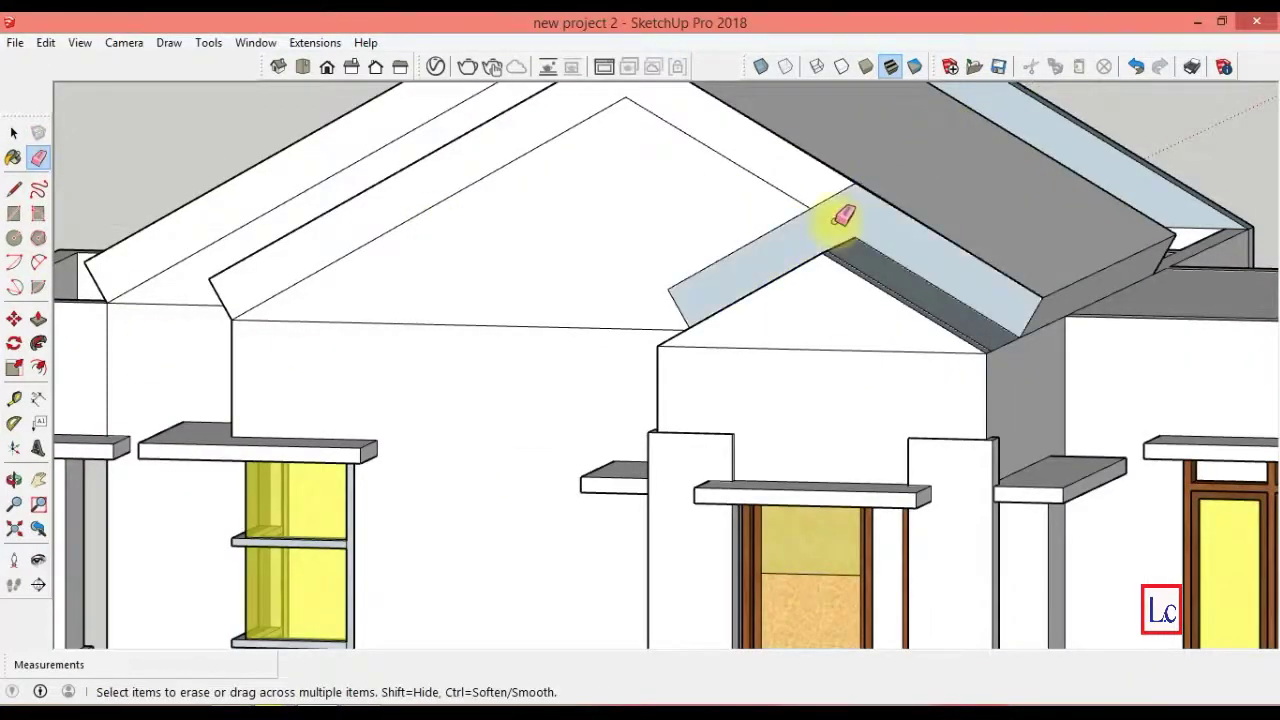
- Push the front gable roof strip back and merge it with the roof face
click(38, 319)
click(728, 274)
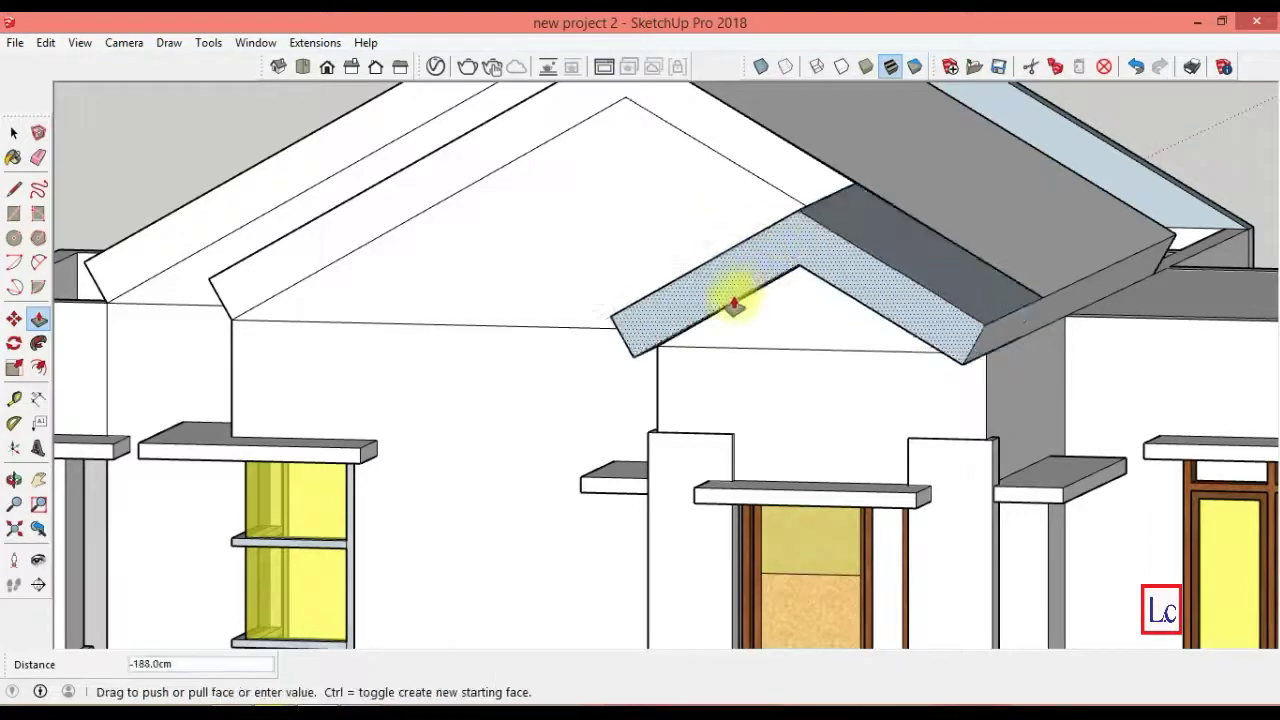
click(795, 300)
key(e)
scroll(186, 114, up, 10)
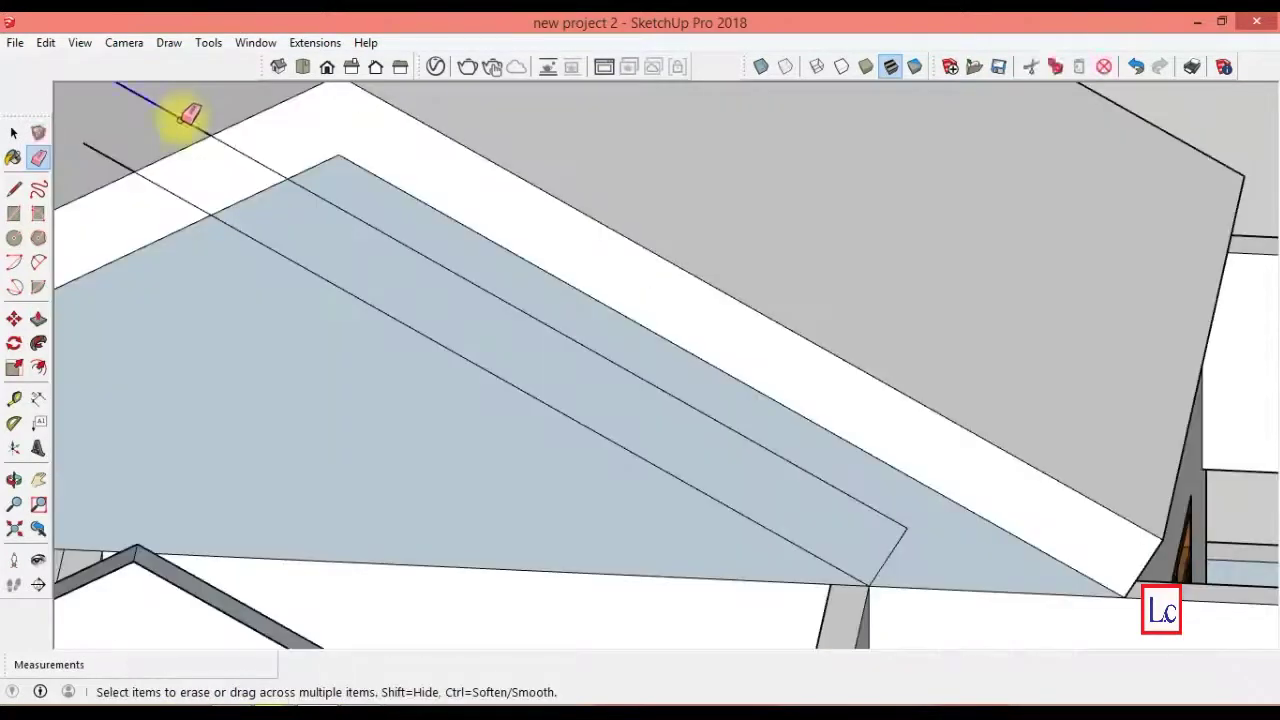
click(237, 203)
scroll(837, 563, down, 5)
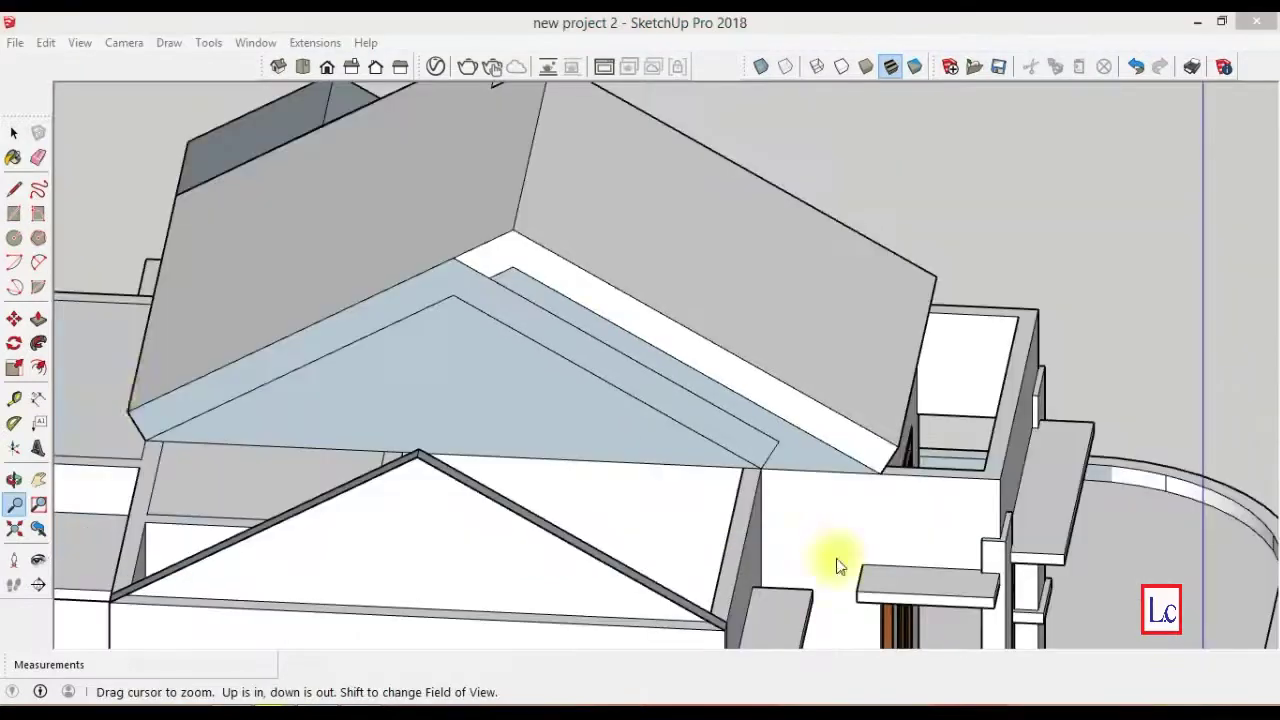
- Push the light-blue roof face down 285 cm and extend the triangular gable band 15 cm
click(38, 319)
drag(190, 370, 413, 488)
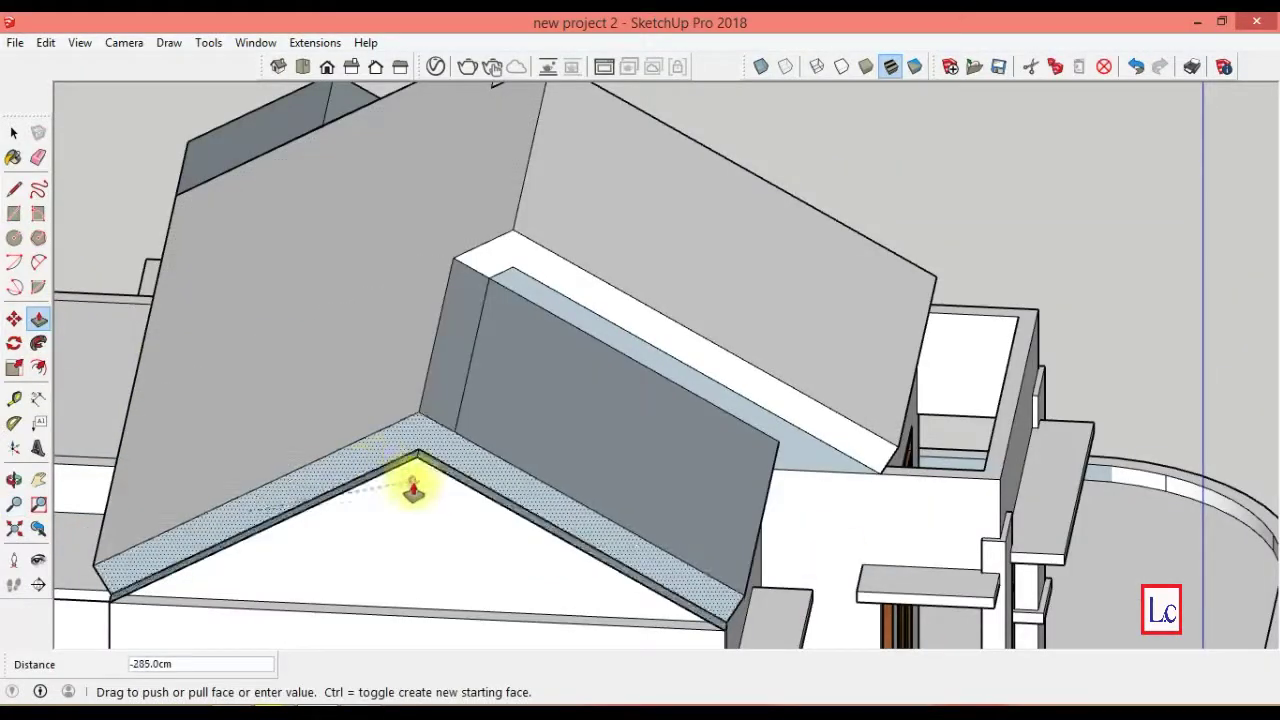
drag(413, 535, 337, 623)
drag(409, 571, 405, 595)
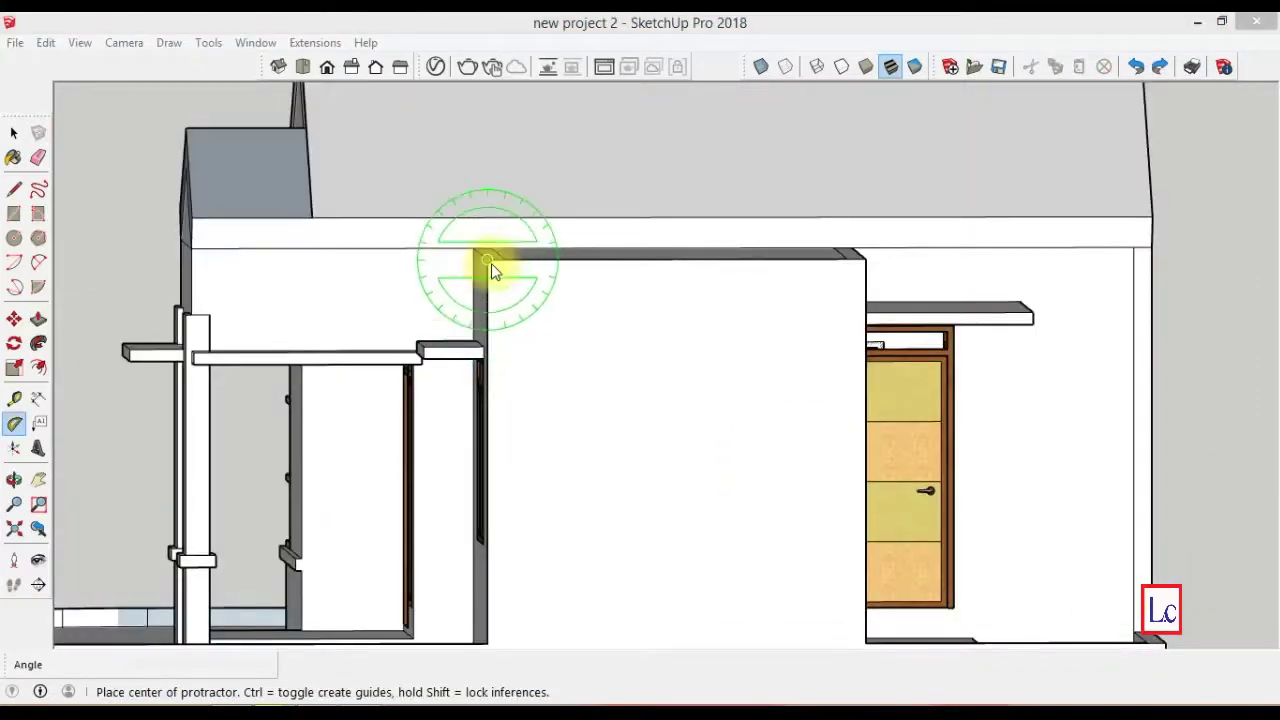
- Place two sloped guide lines from the left and right wall corners for the 45° roof pitch
click(486, 260)
click(552, 261)
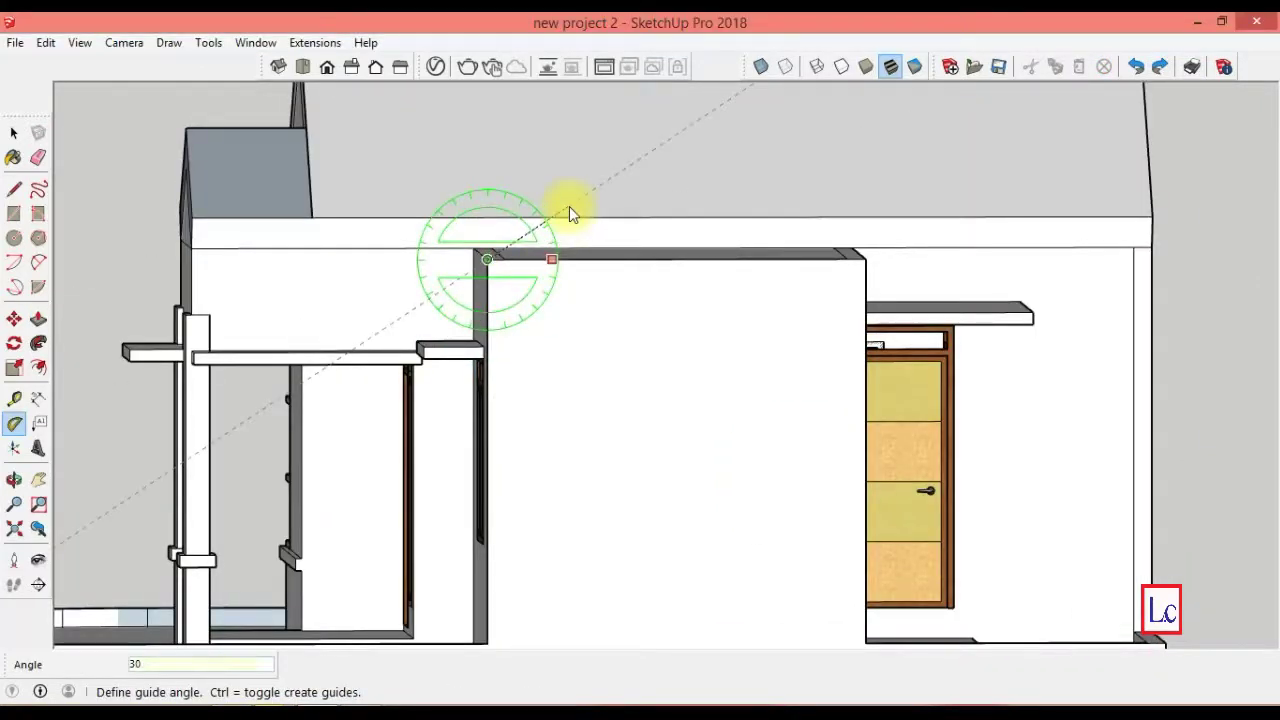
click(570, 210)
click(865, 259)
click(799, 259)
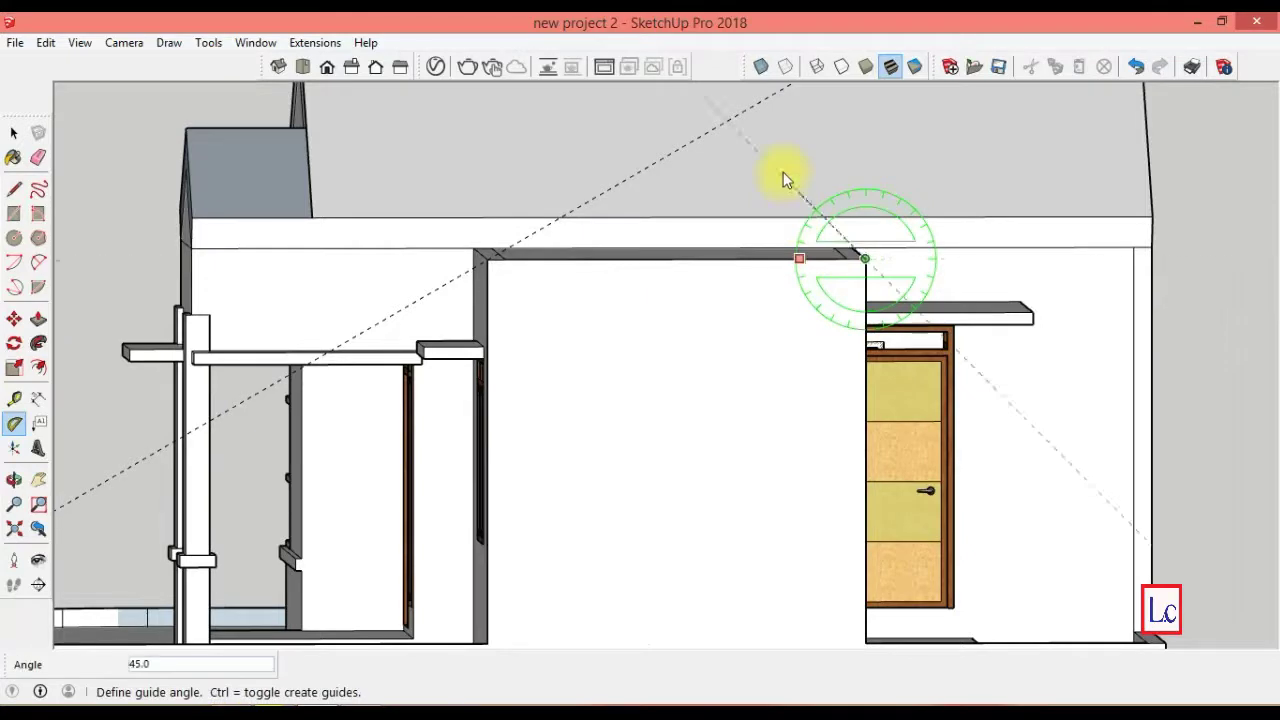
click(784, 174)
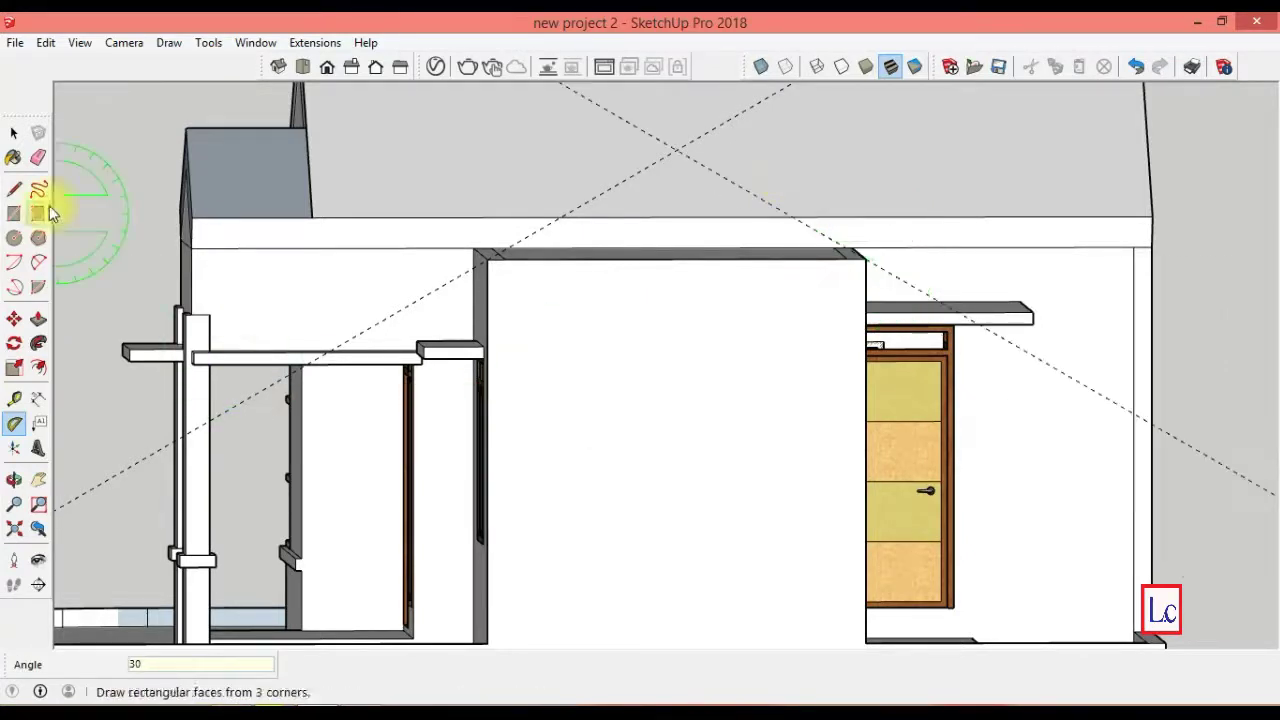
- Close the side-door gable triangle into a face and thicken it 15 cm
click(14, 189)
click(684, 153)
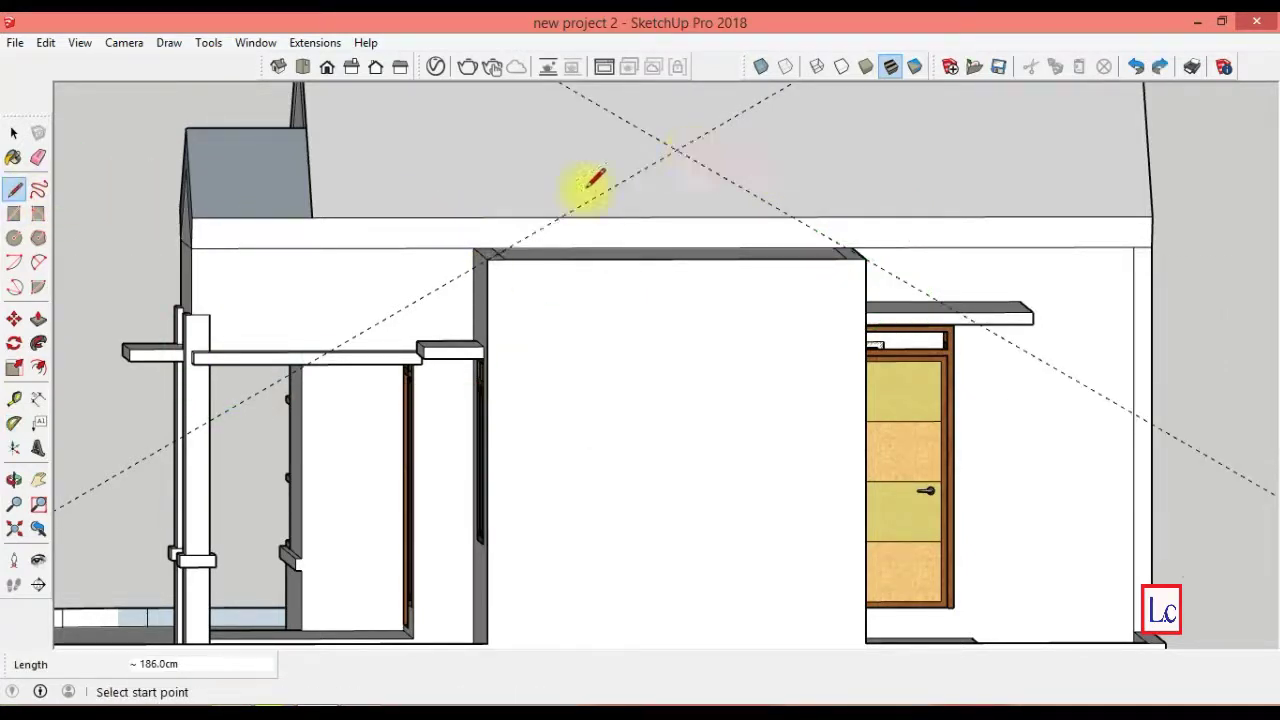
click(486, 258)
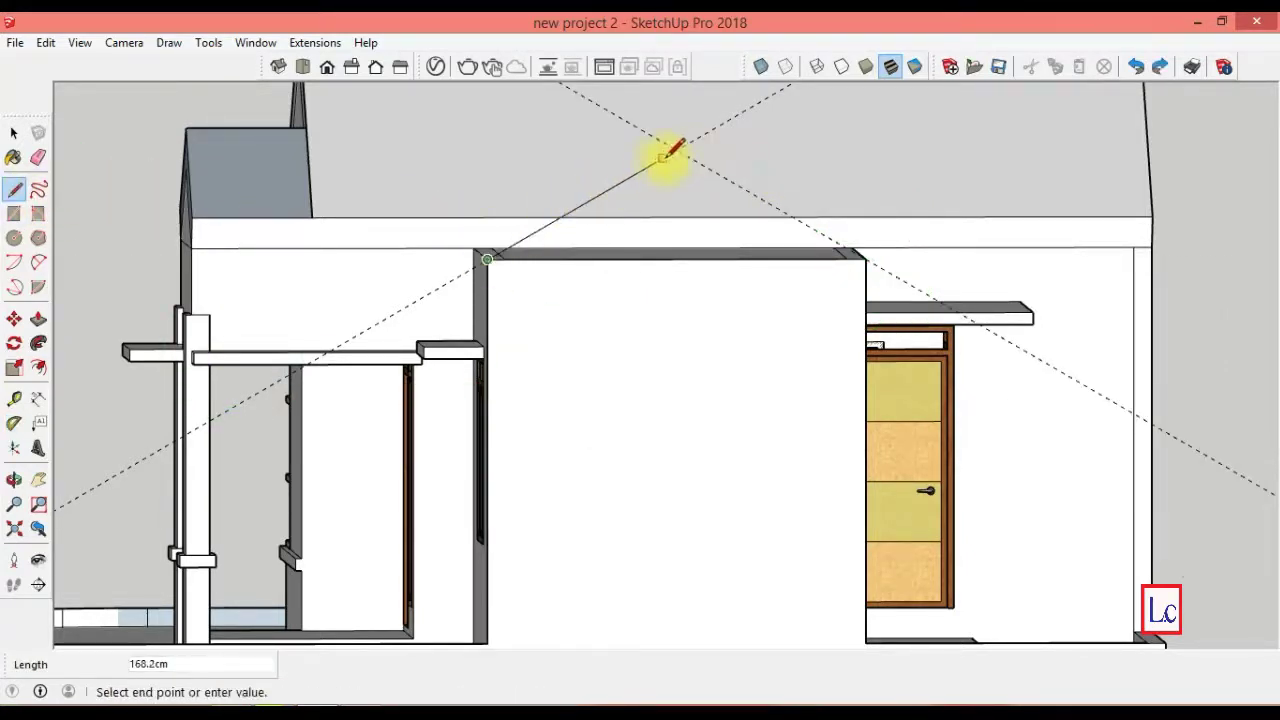
click(855, 250)
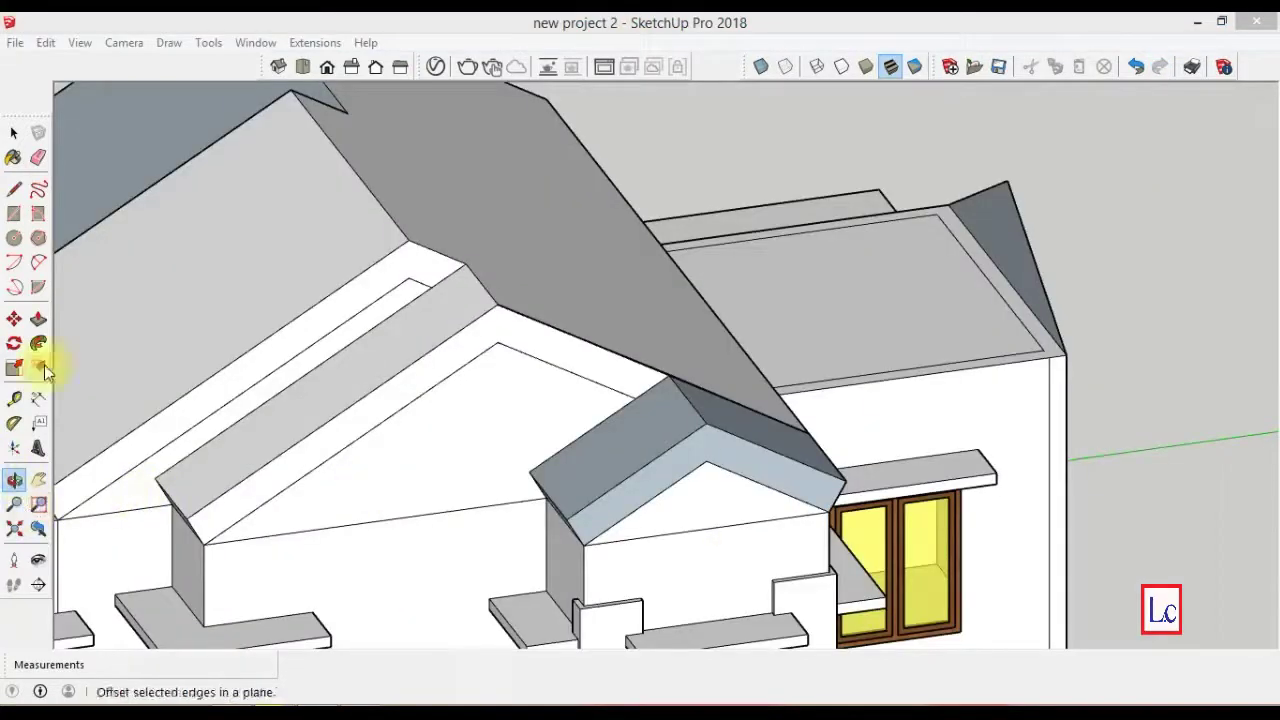
click(38, 318)
click(1009, 250)
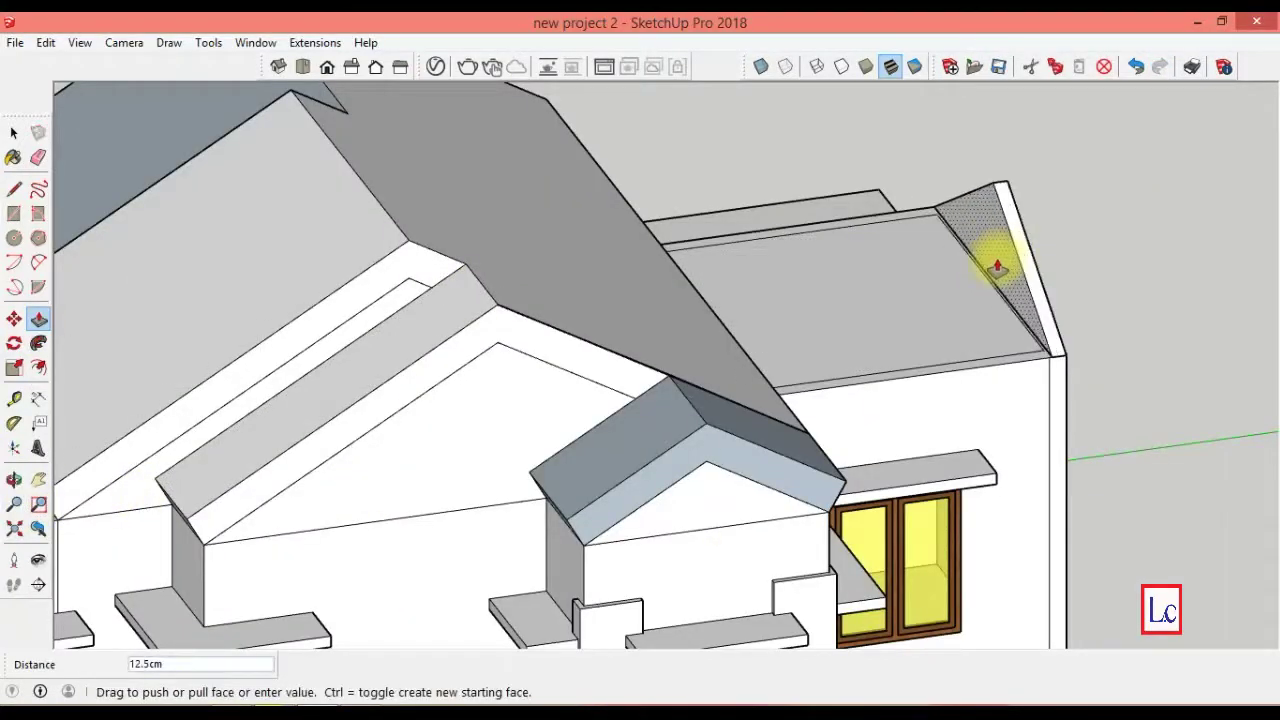
key(Return)
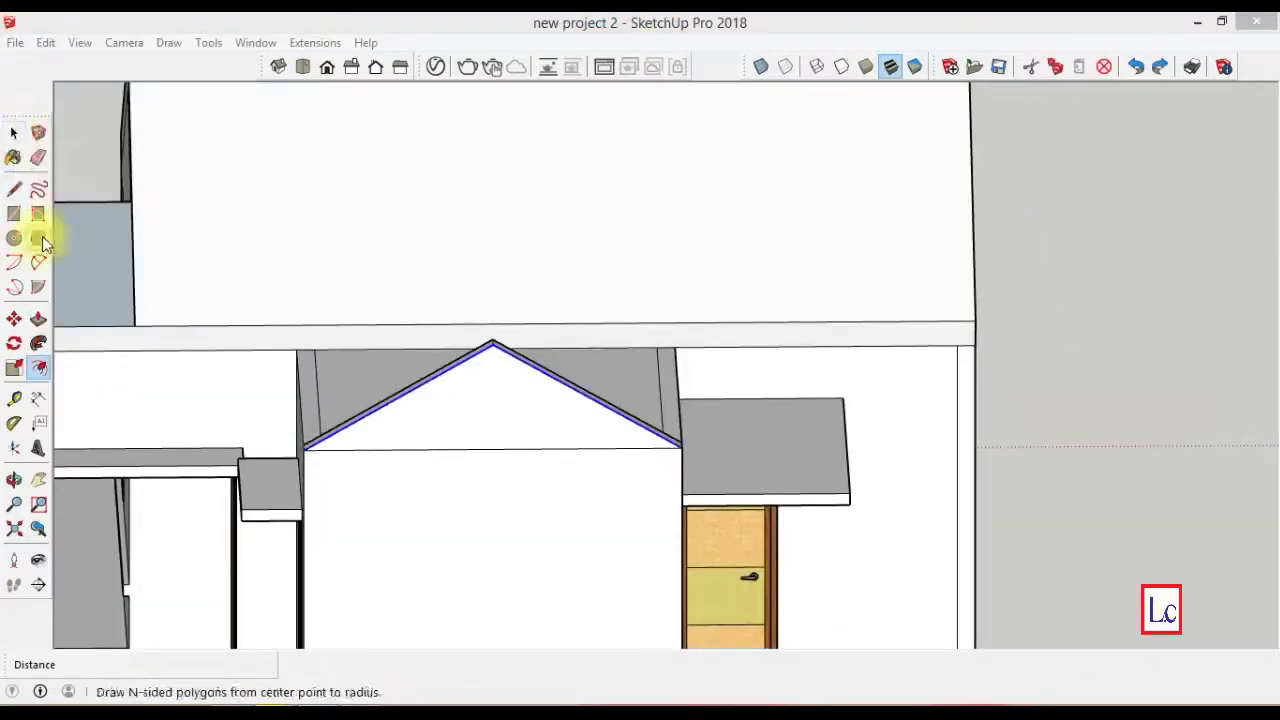
- Offset the sloped roof edges by 30 and close the roof strip outline with lines
click(403, 394)
text(30)
key(Return)
key(l)
middle_drag(1100, 655, 680, 471)
click(728, 460)
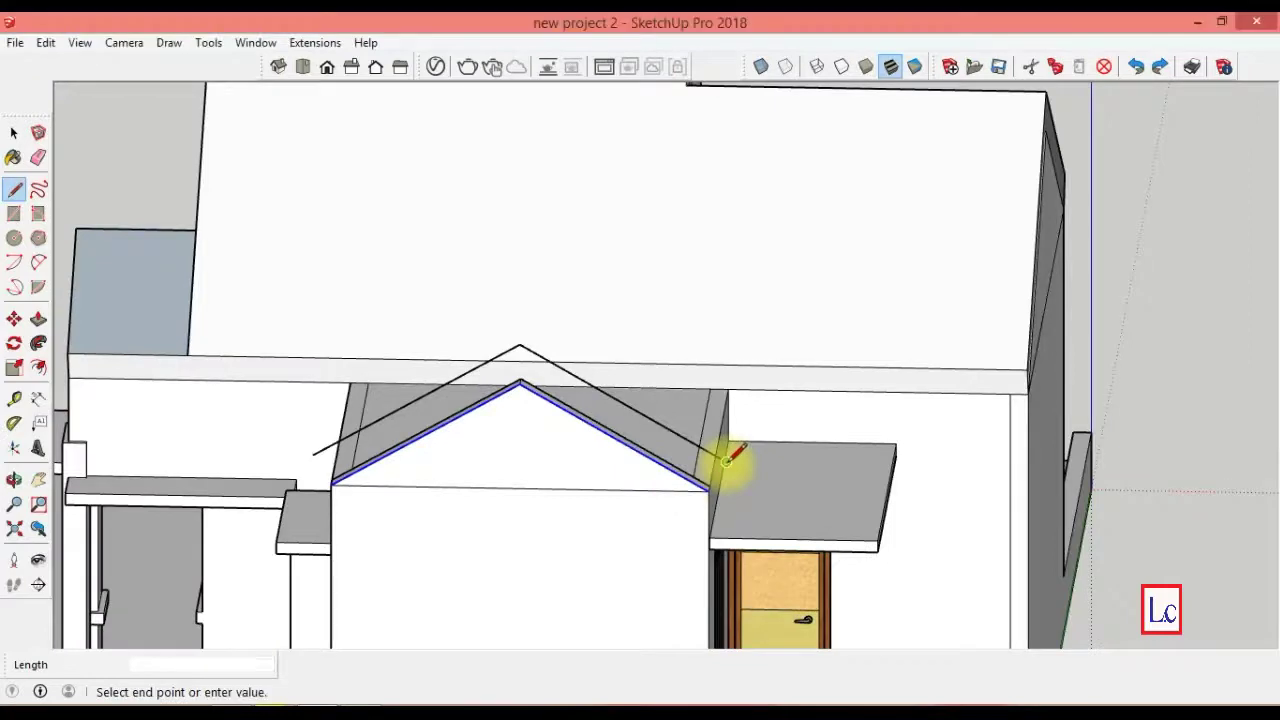
click(708, 488)
click(313, 457)
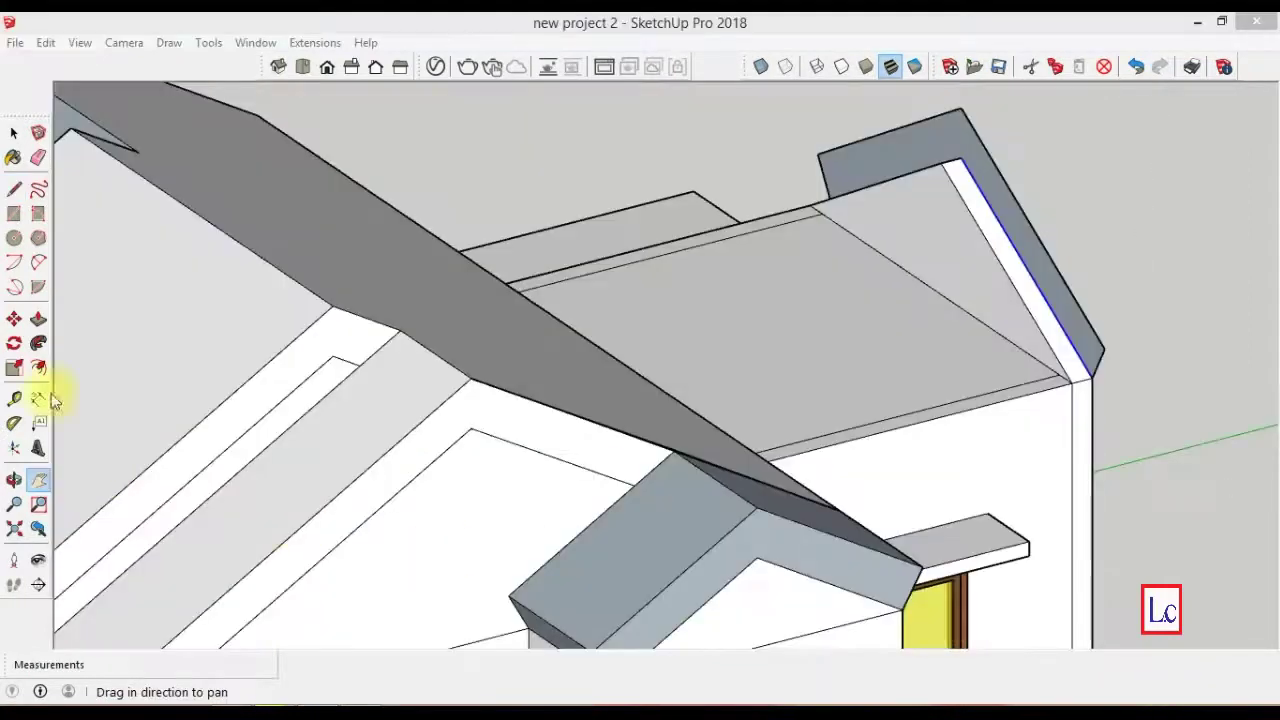
- Extend the roof slab faces and dormer strips 80 cm back into the main roof
click(38, 318)
click(650, 223)
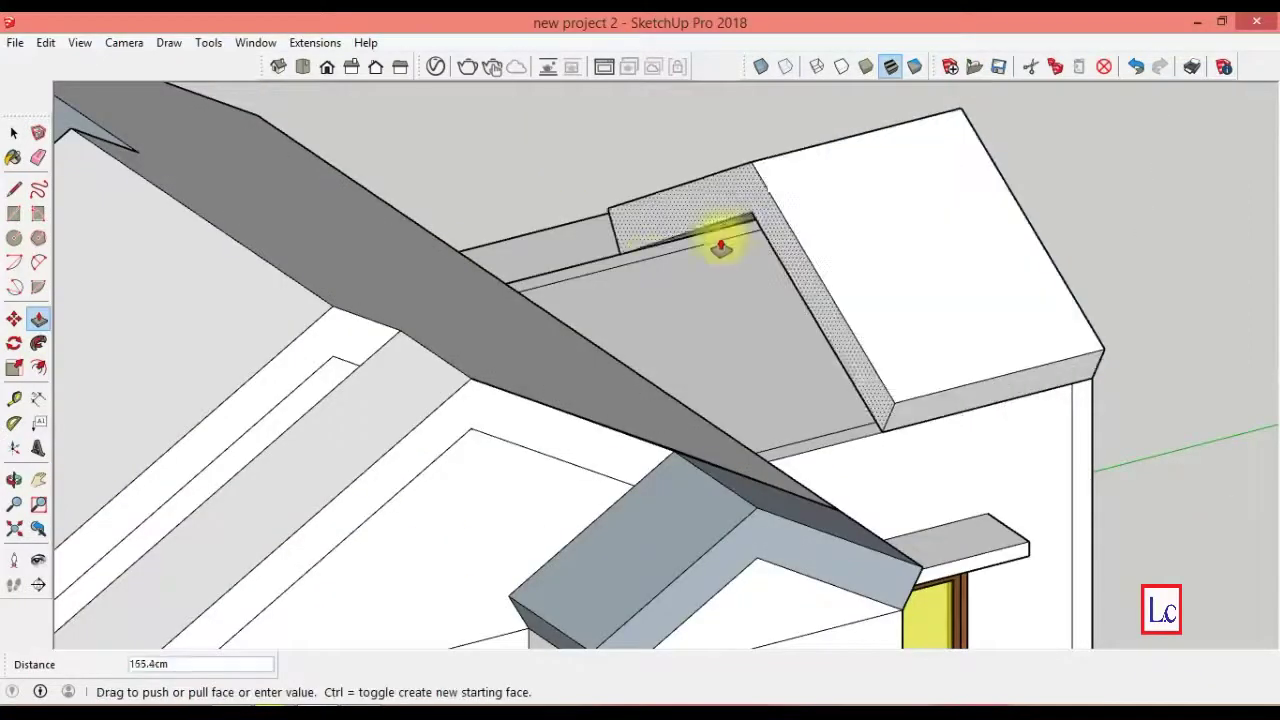
click(334, 393)
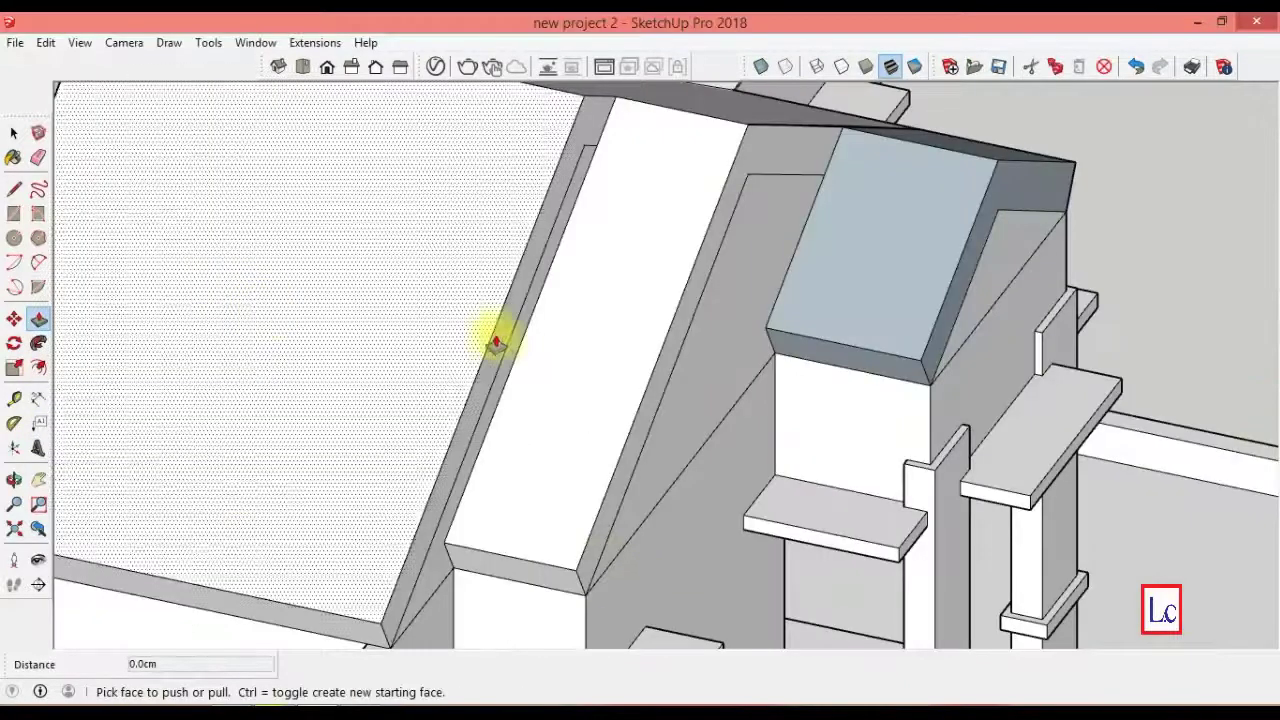
click(495, 343)
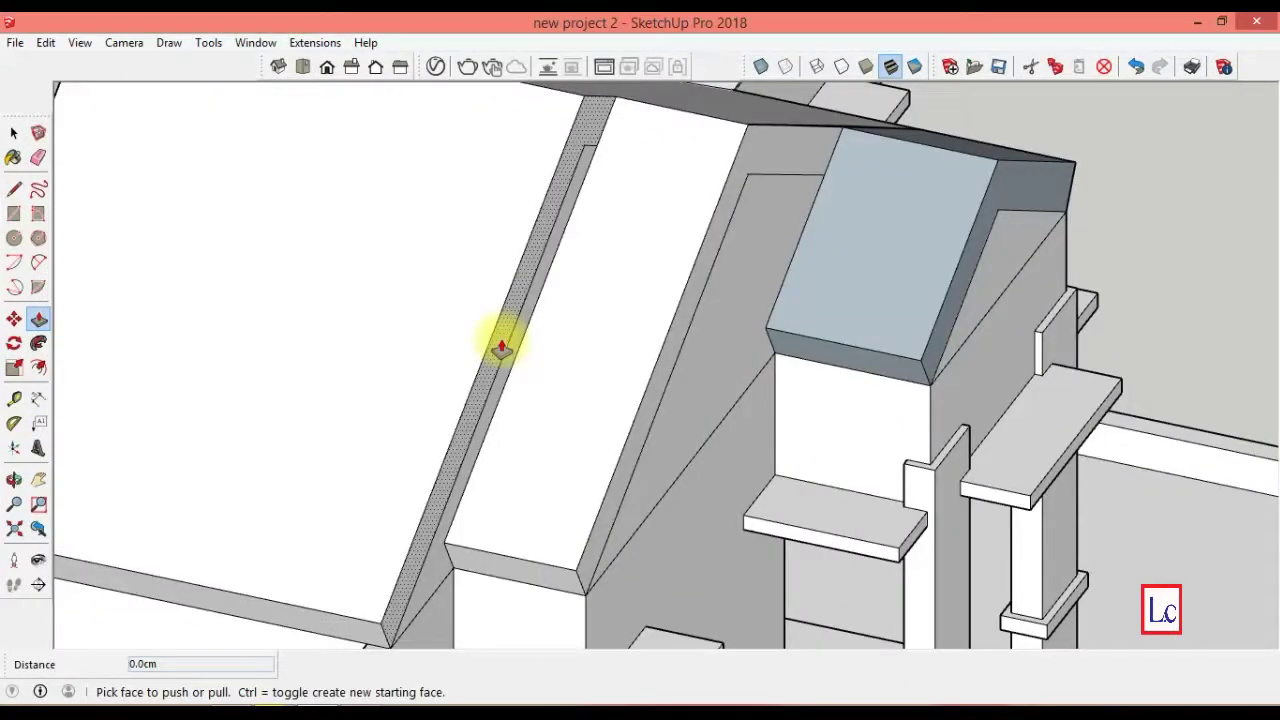
text(80)
key(Return)
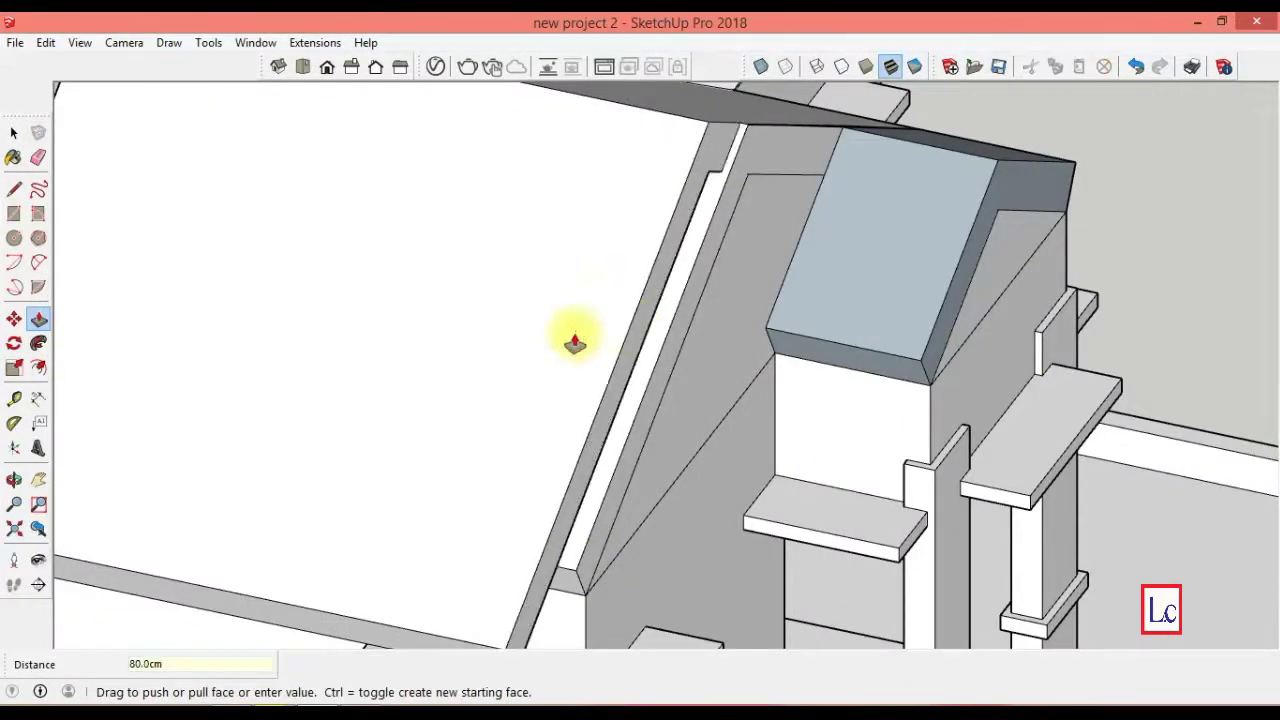
click(700, 340)
text(0)
key(Return)
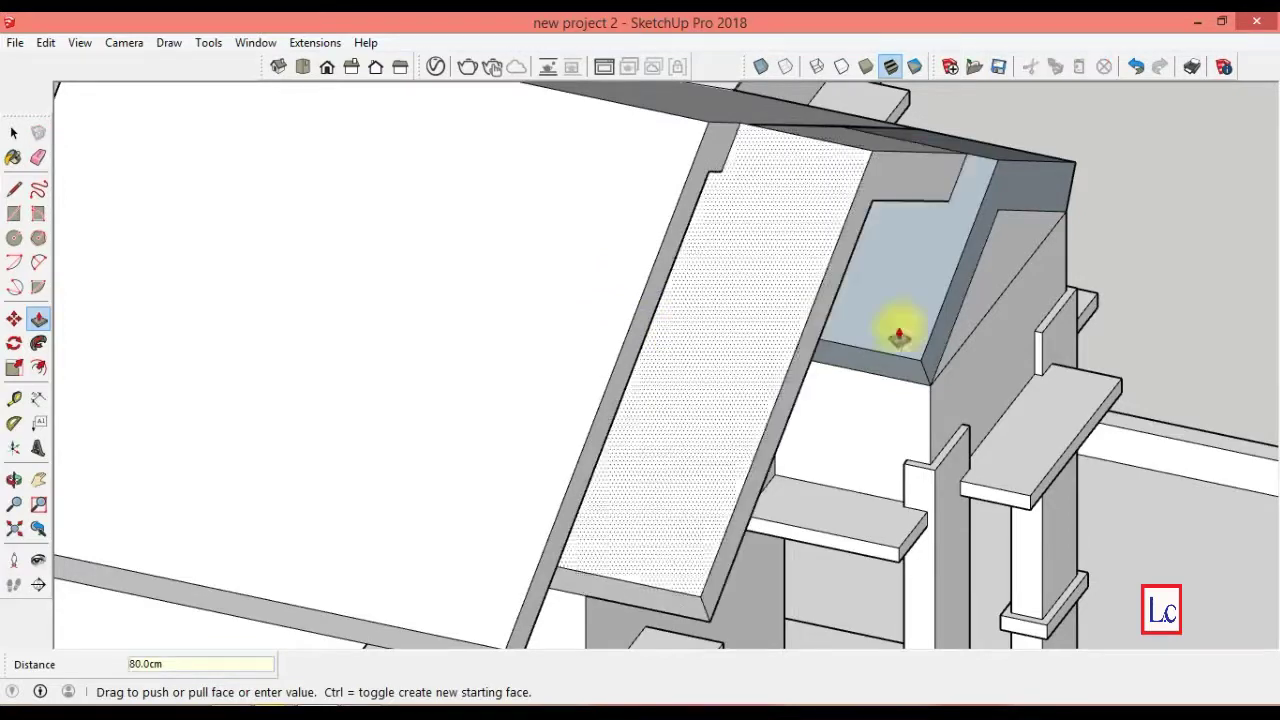
click(900, 329)
text(0)
key(Return)
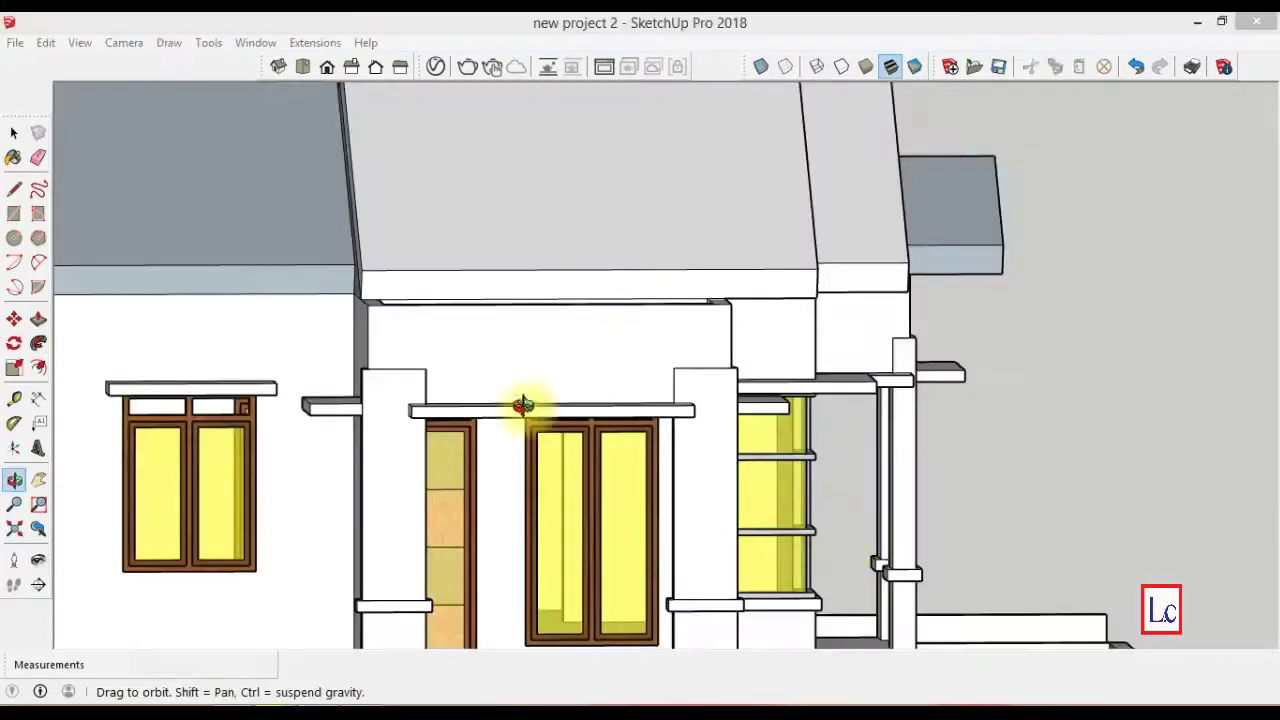
click(14, 423)
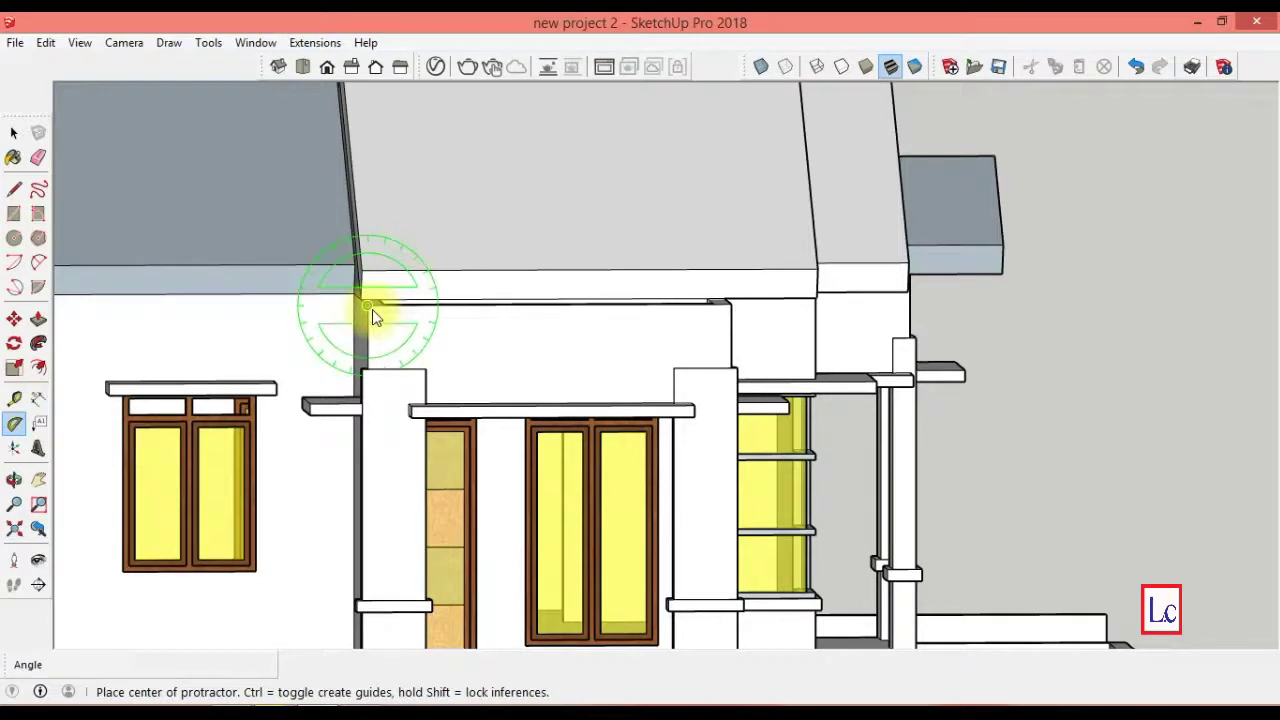
- Place two 30° guide lines from the entrance wall's left and right top corners
click(438, 304)
text(3)
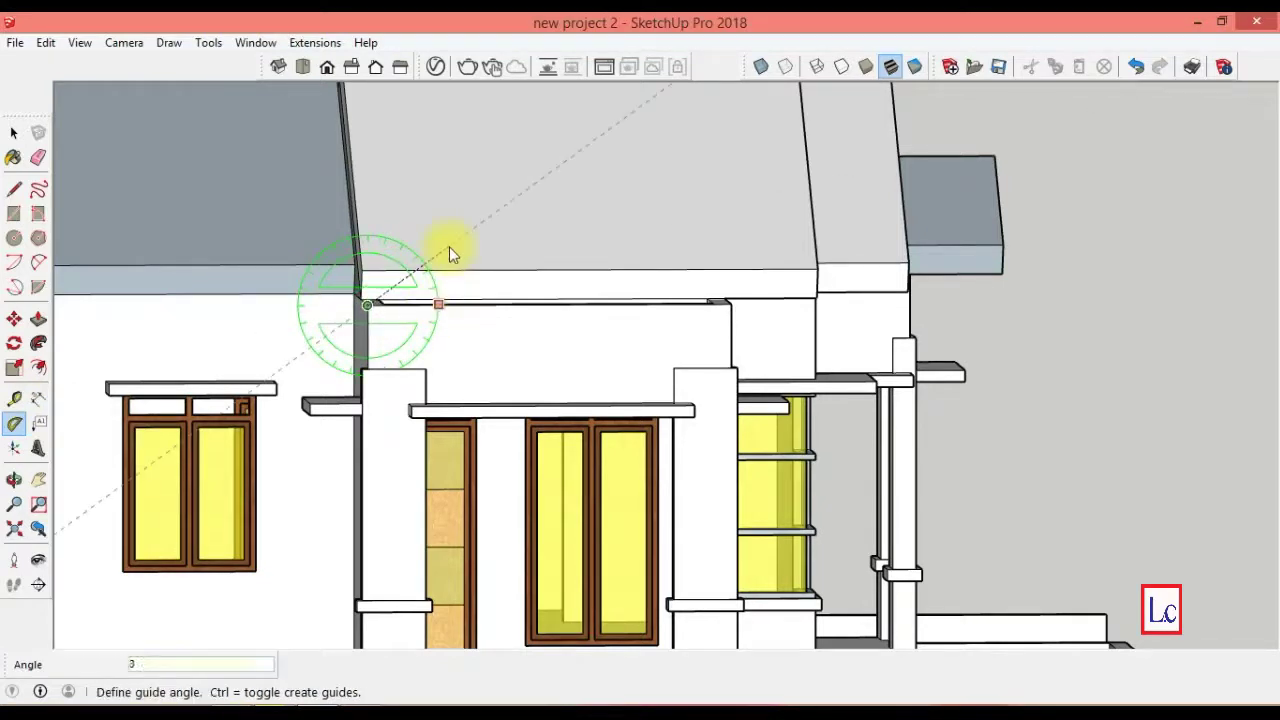
text(0)
key(Return)
click(659, 304)
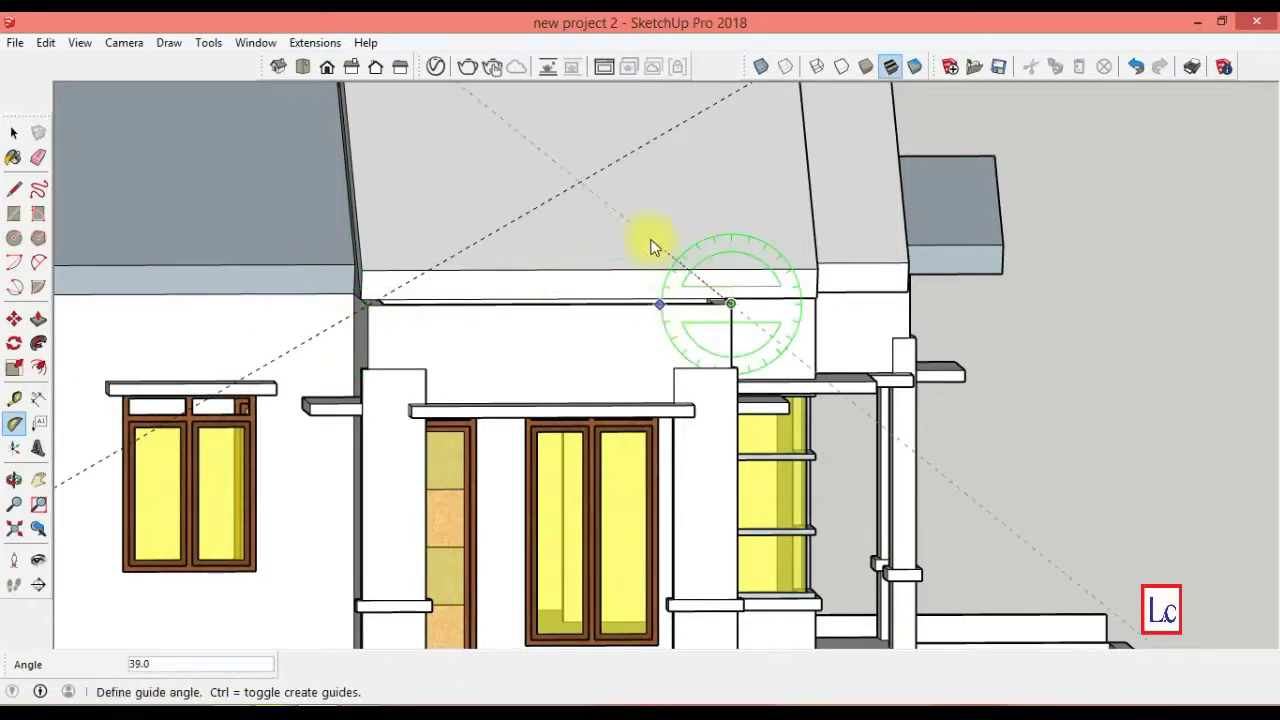
text(0)
key(Return)
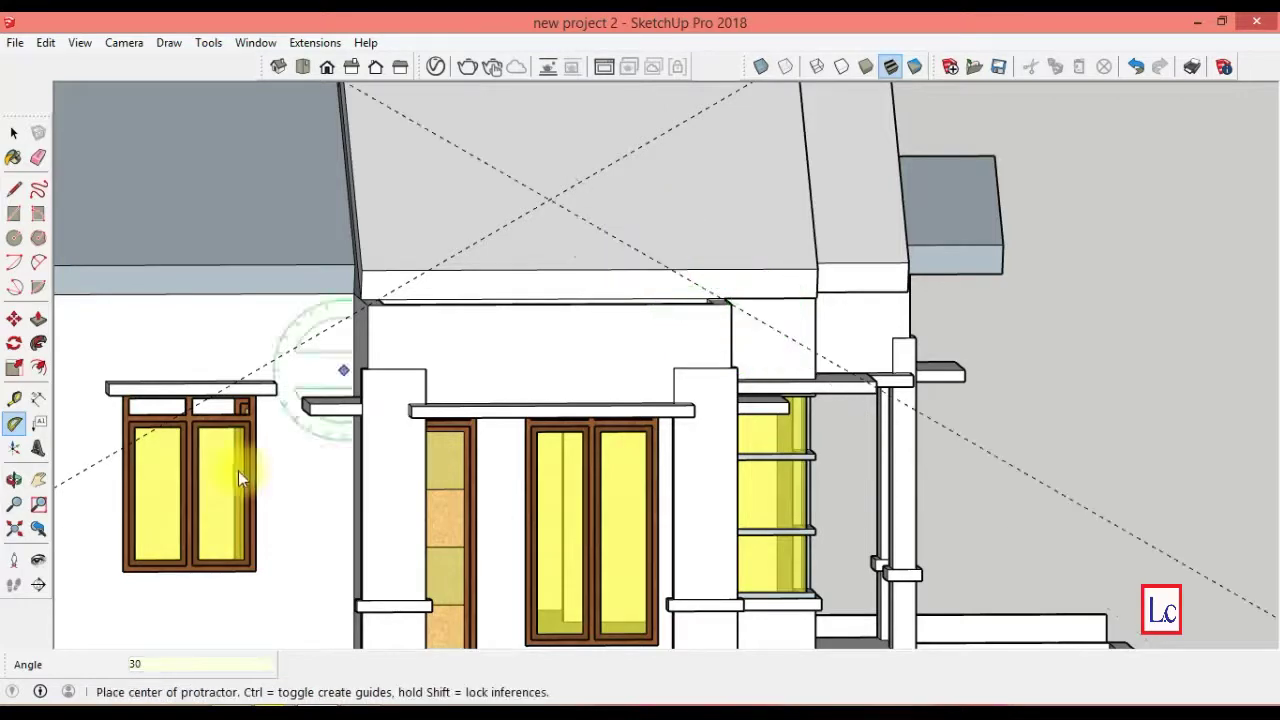
- Draw the entrance gable triangle up to the guide intersection and thicken it 15 cm
click(14, 189)
click(482, 232)
click(549, 198)
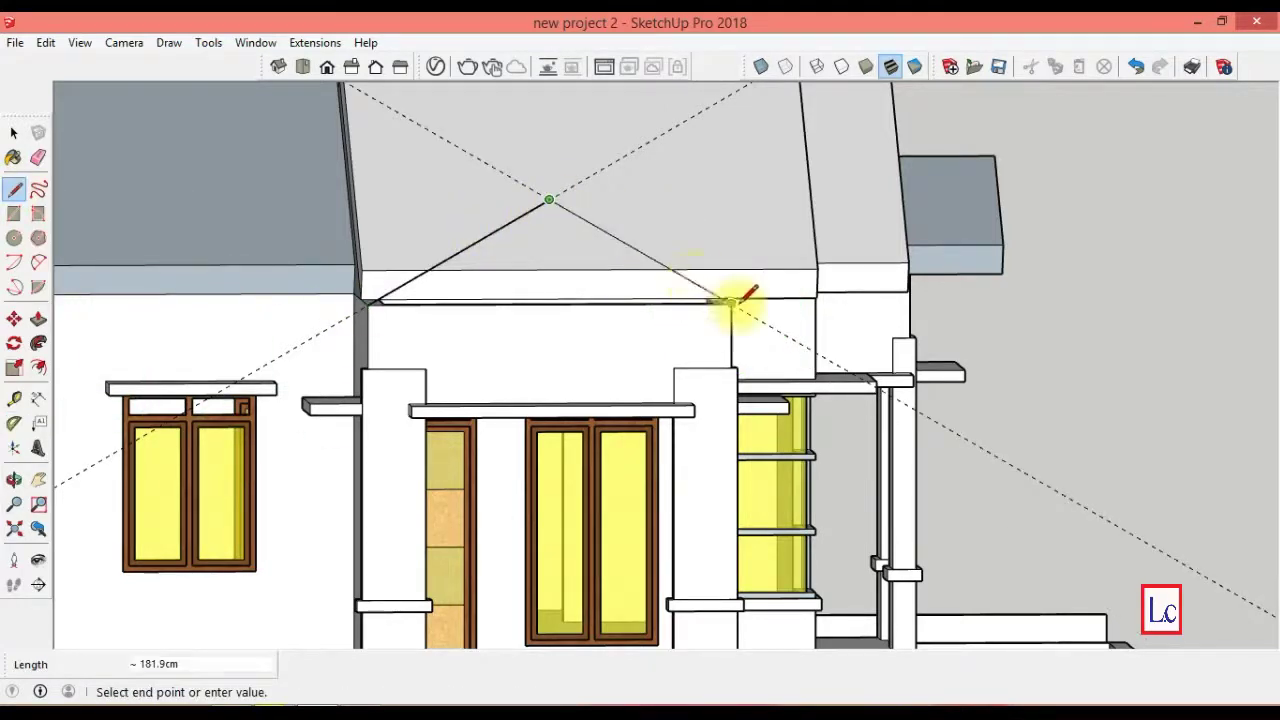
click(722, 300)
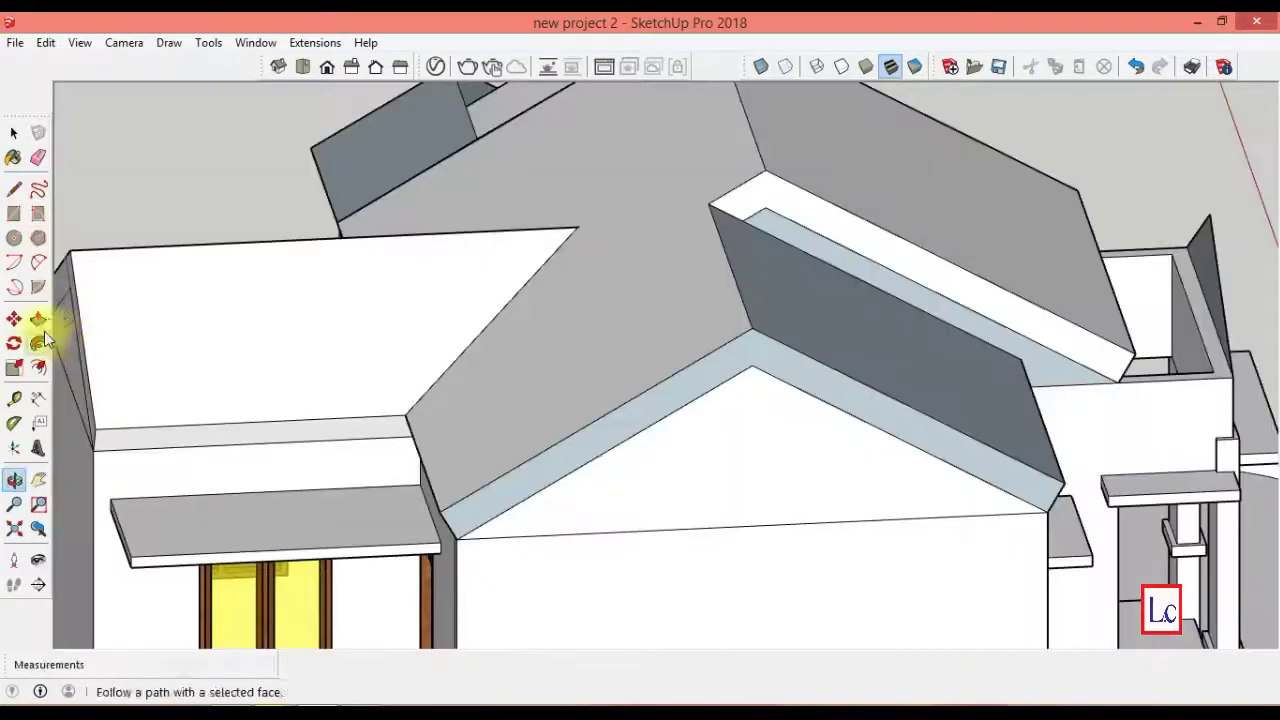
click(38, 318)
click(1187, 260)
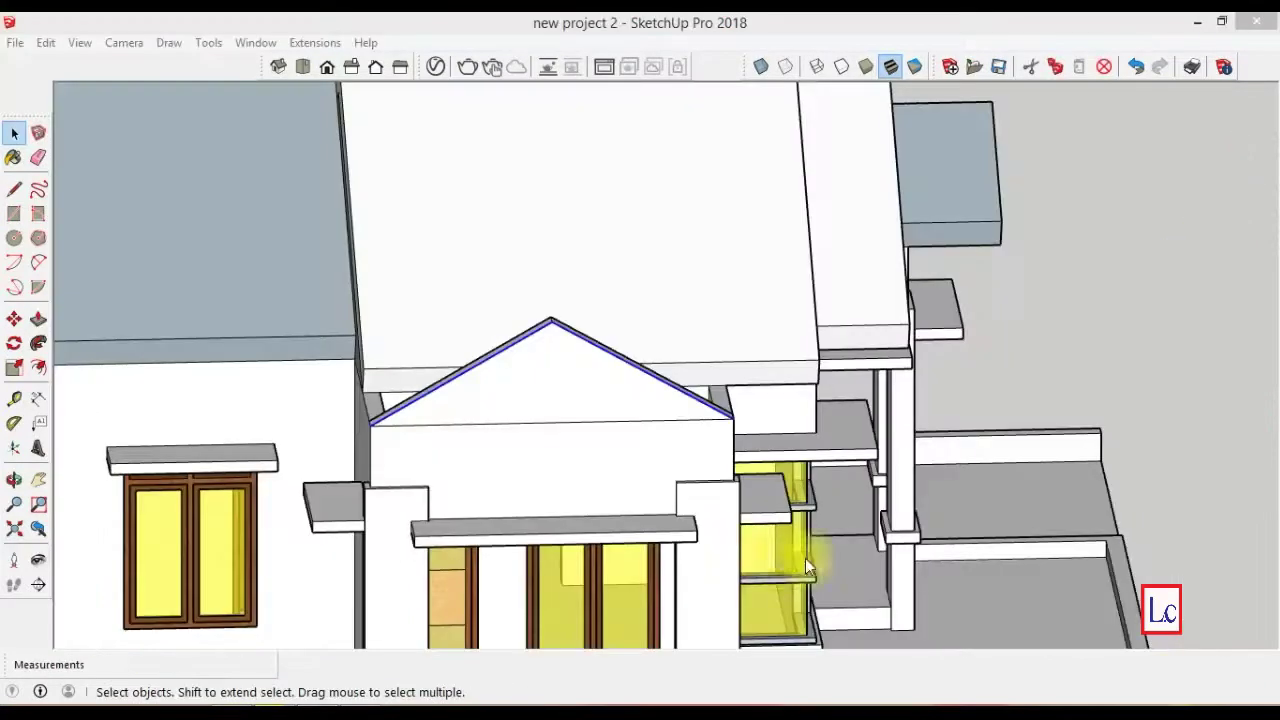
- Offset the gable's sloped edges 30 cm and draw closing lines at both corners
click(38, 367)
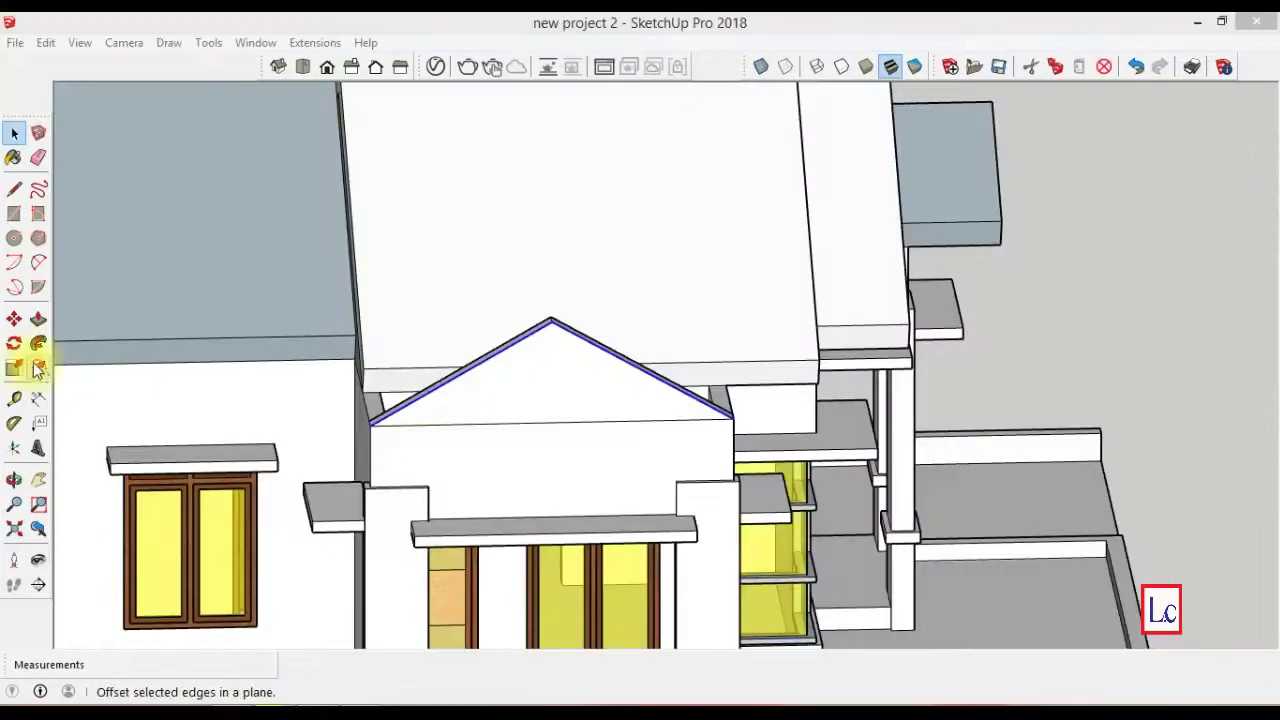
click(376, 428)
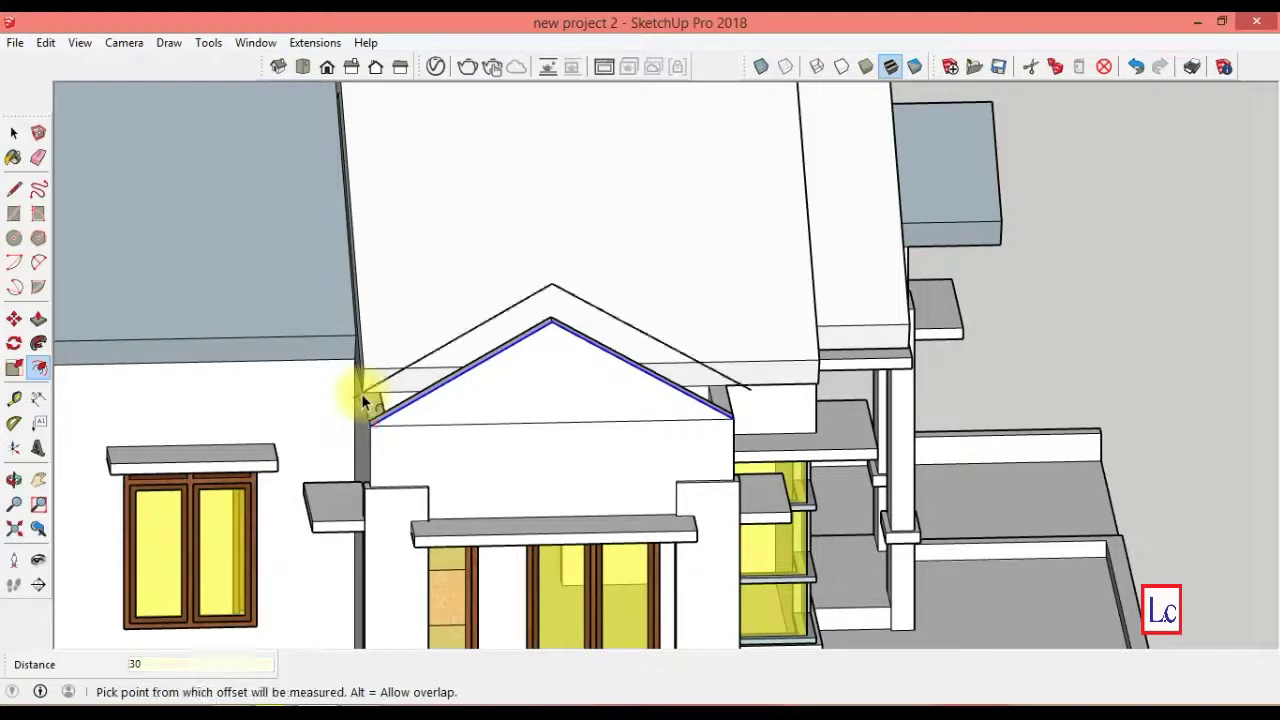
key(Return)
click(14, 189)
click(356, 398)
click(370, 425)
click(751, 388)
click(733, 410)
- Extend the entrance roof strips back into the main roof, splitting the gable end face
scroll(886, 509, up, 5)
shift+middle_drag(886, 509, 1180, 690)
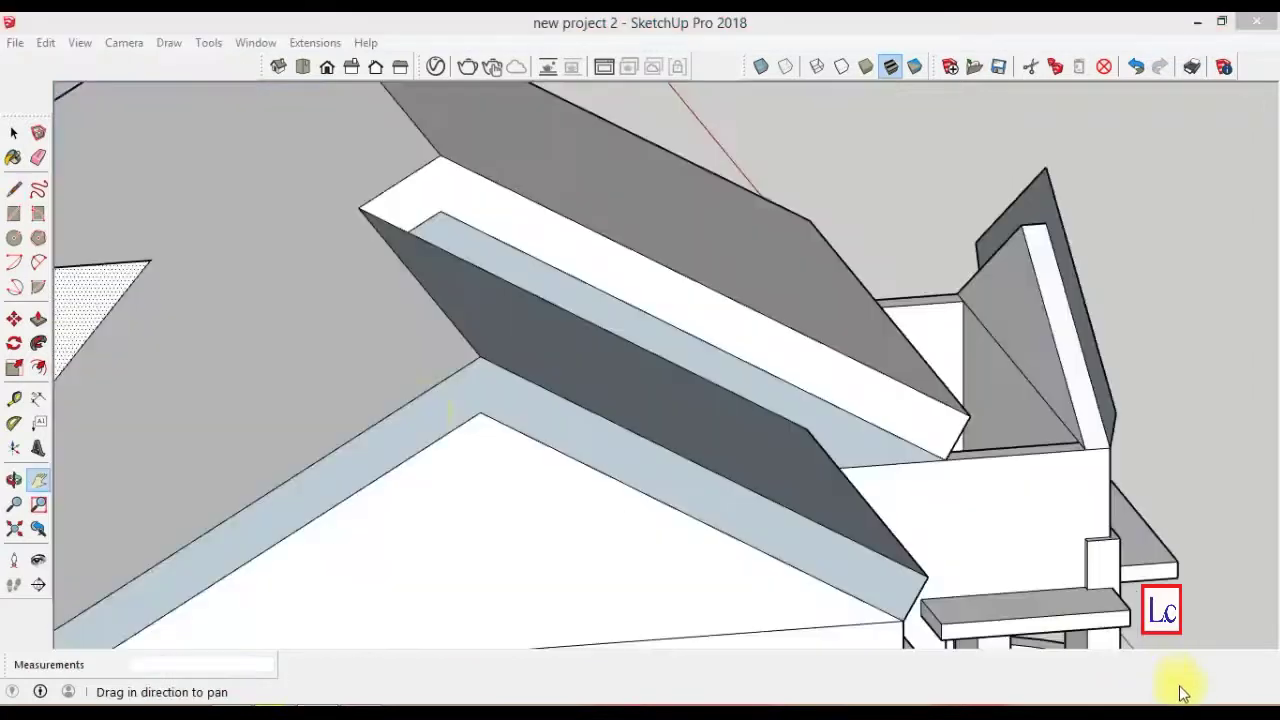
click(38, 318)
click(1094, 380)
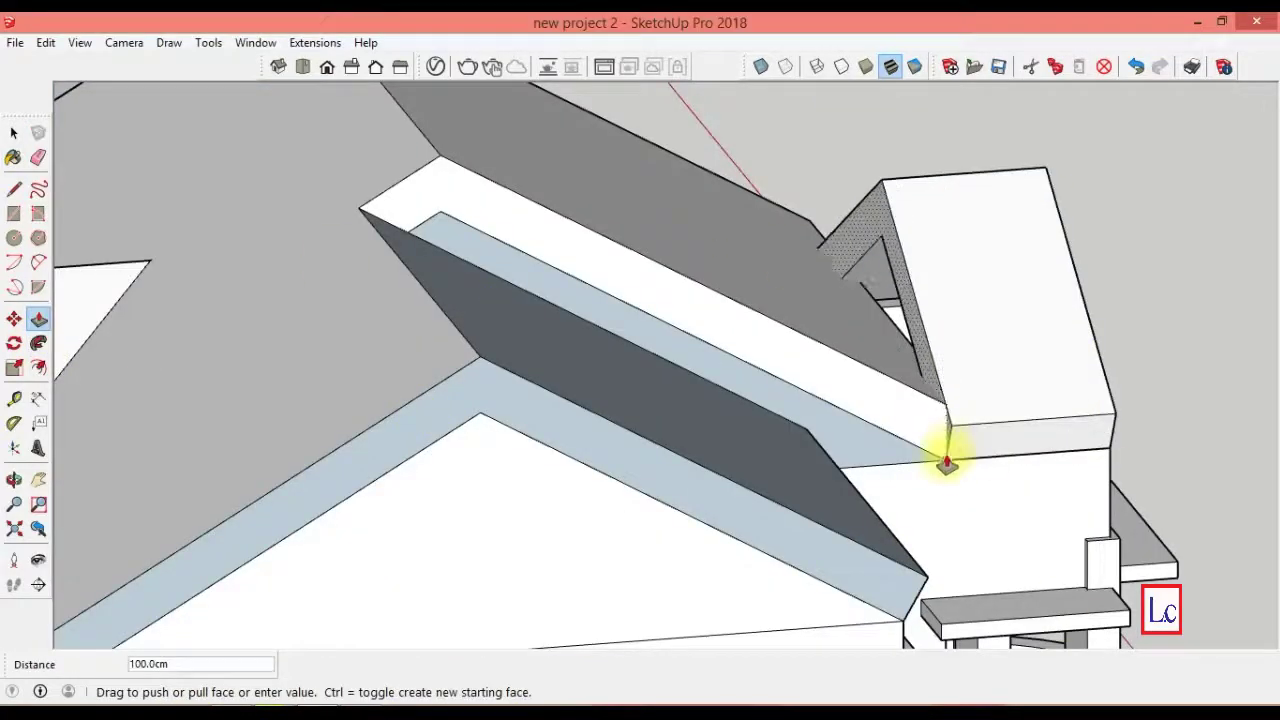
click(946, 463)
click(14, 189)
click(842, 268)
click(820, 246)
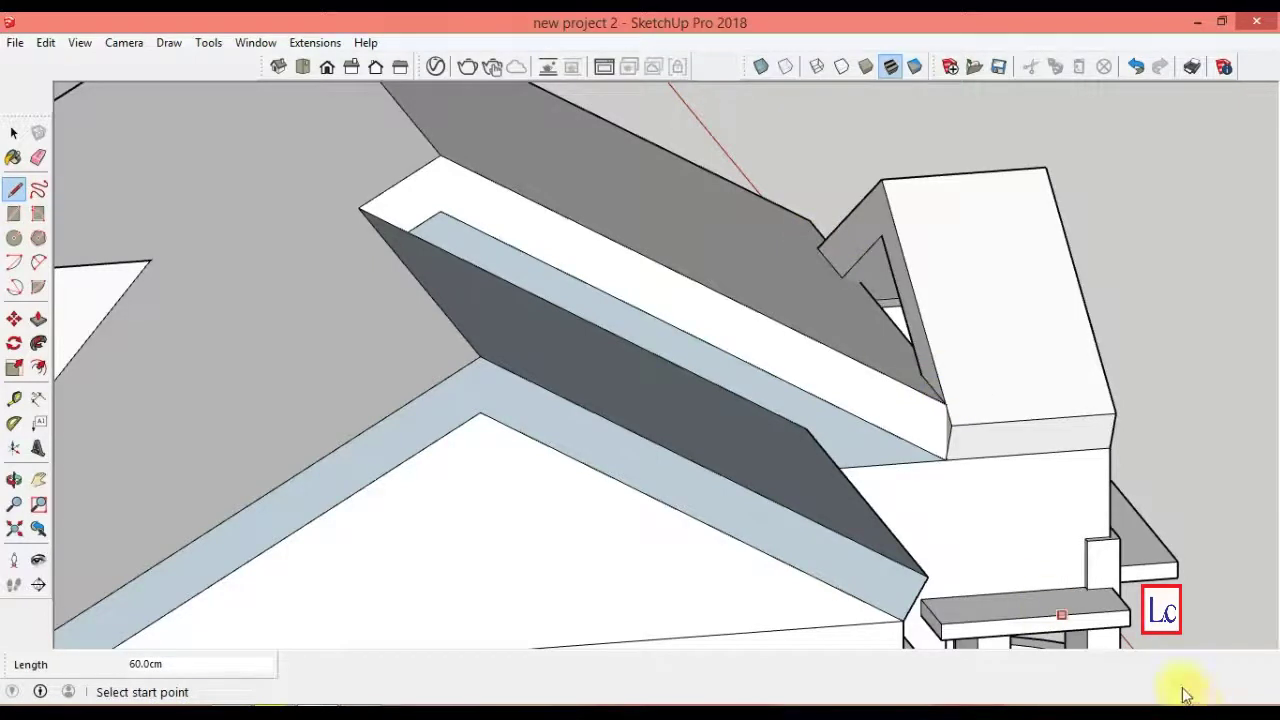
middle_drag(1183, 693, 505, 466)
click(38, 318)
click(766, 194)
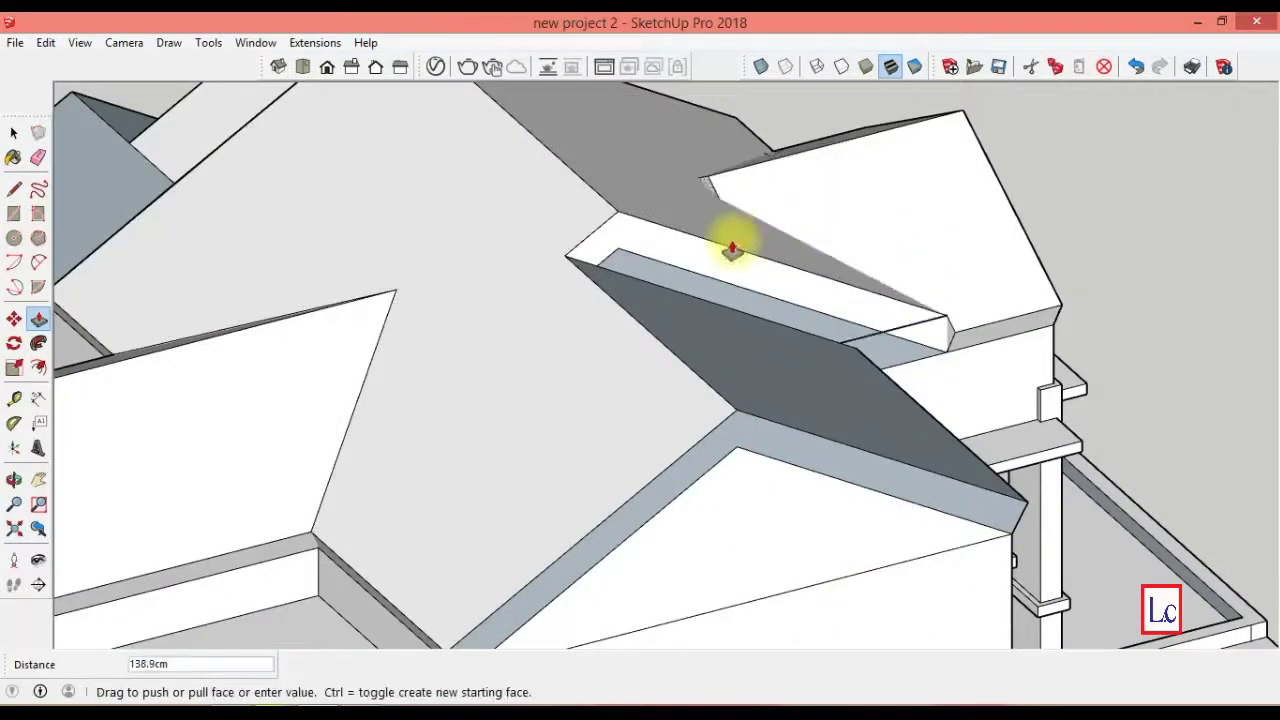
click(689, 266)
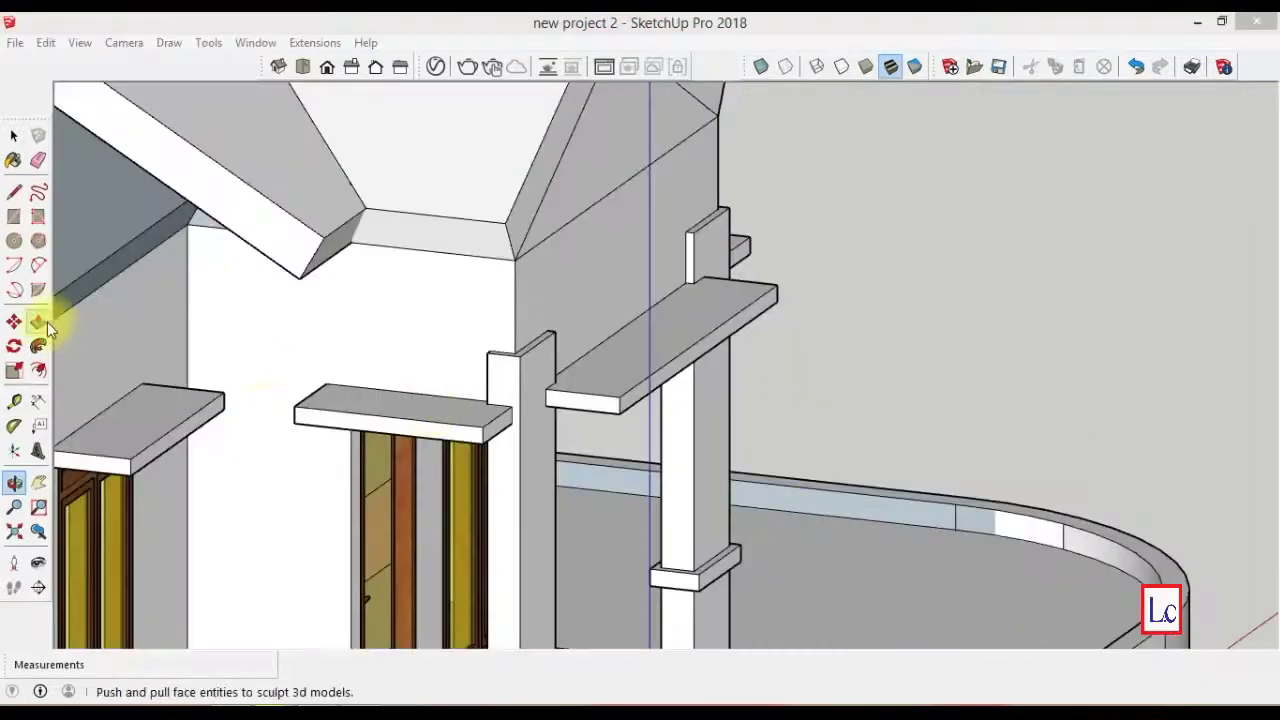
- Extend the left and right eave faces by 50 cm
click(38, 321)
click(409, 214)
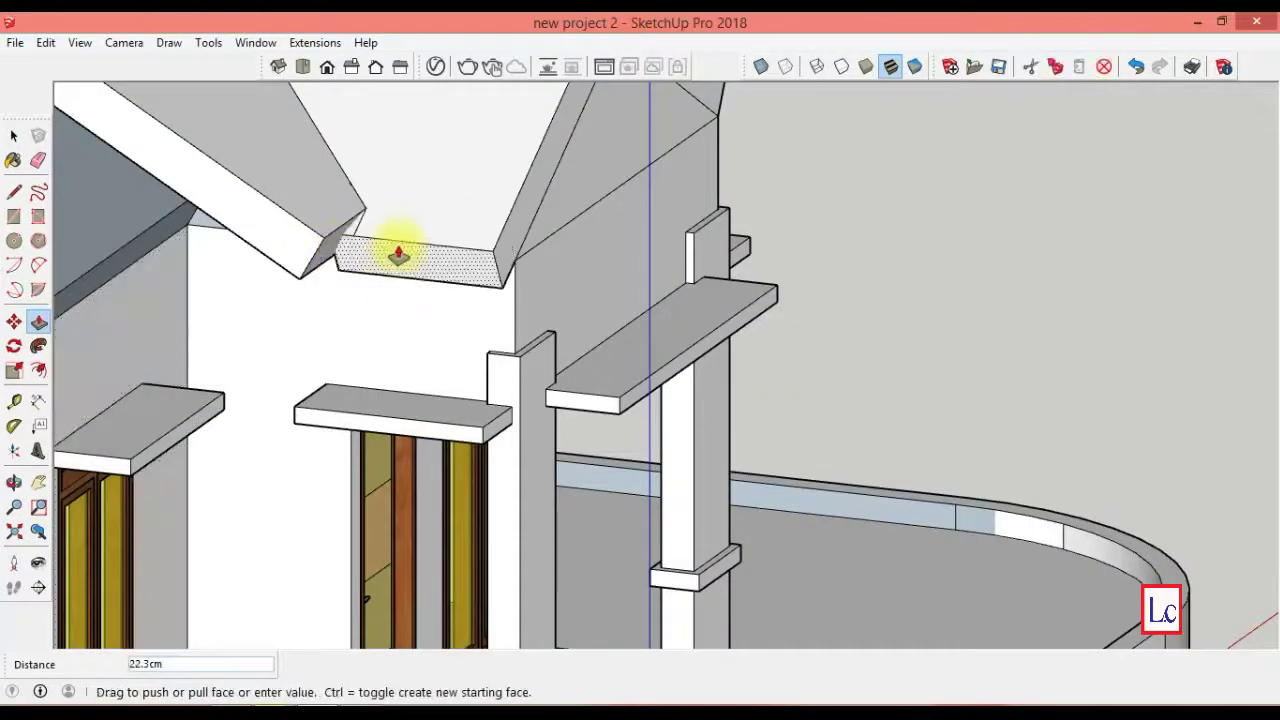
key(Return)
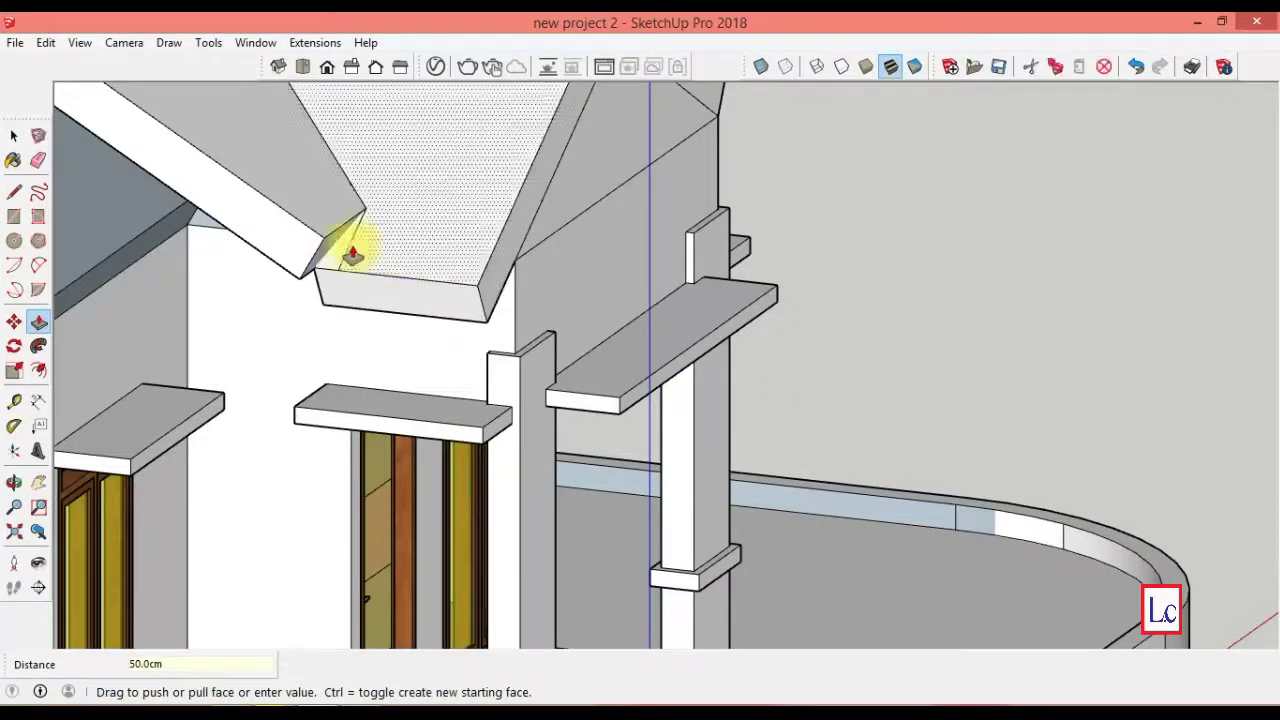
text(0)
key(Return)
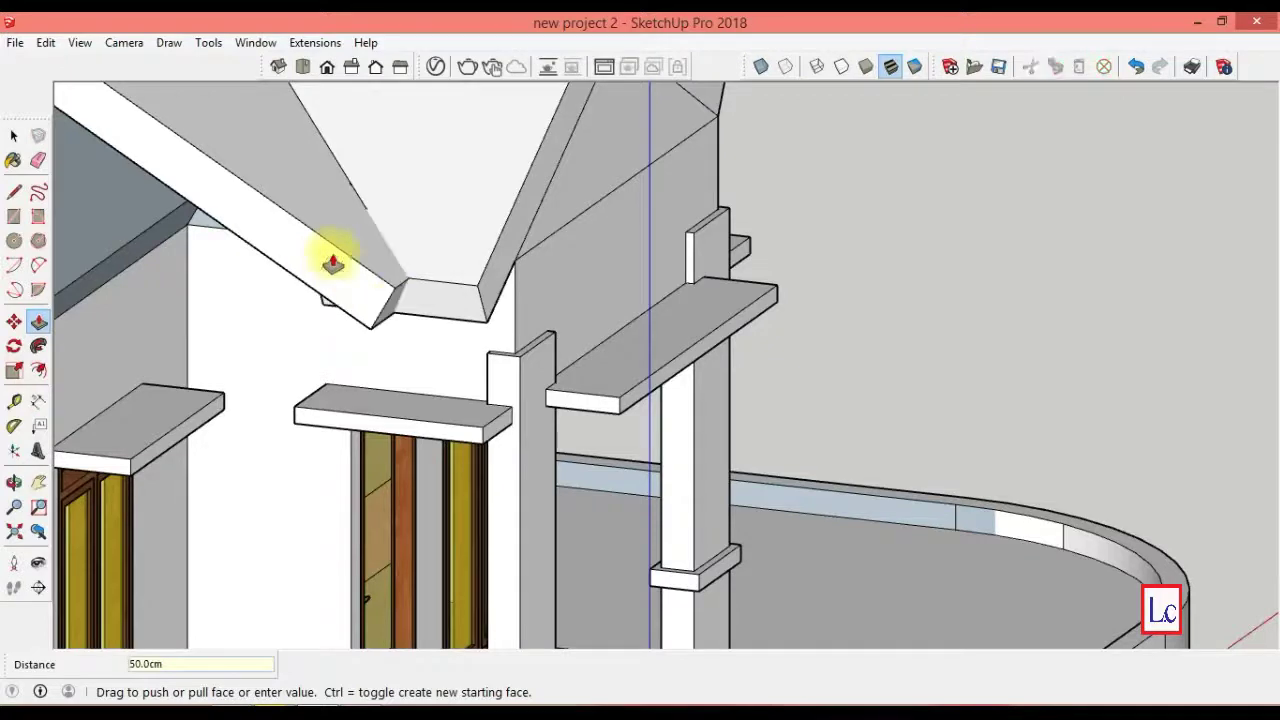
click(534, 190)
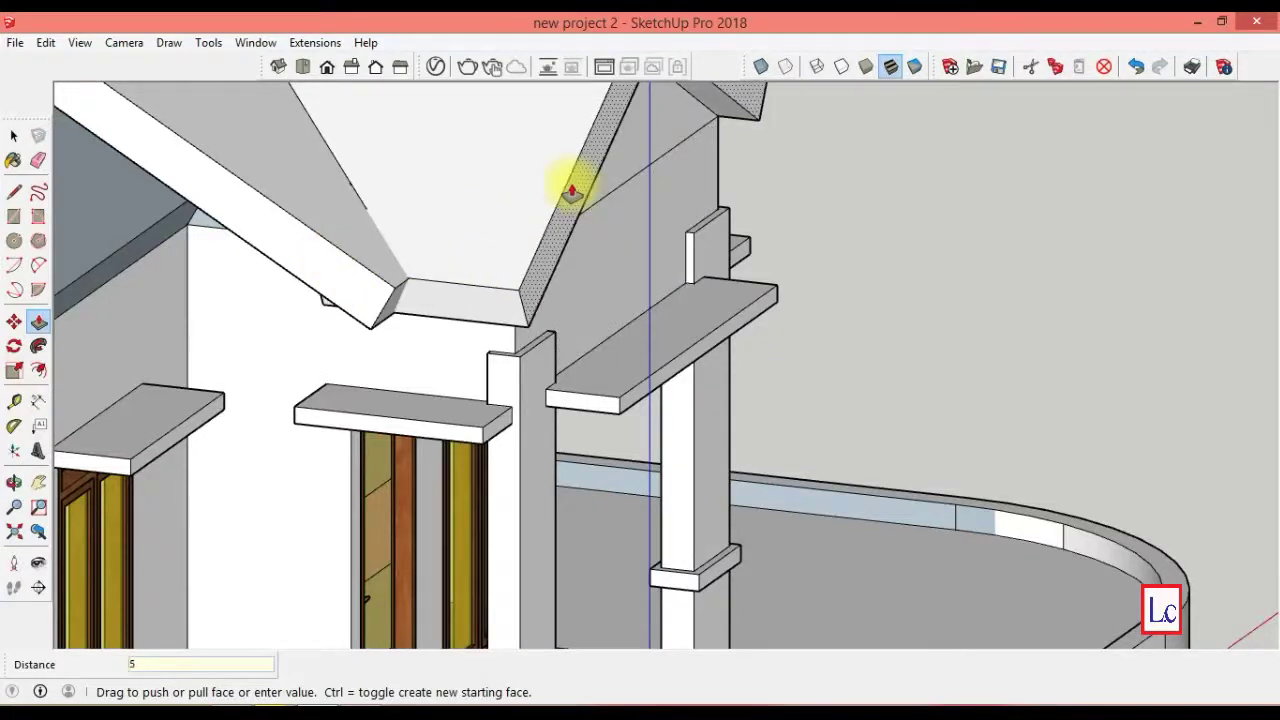
text(0)
key(Return)
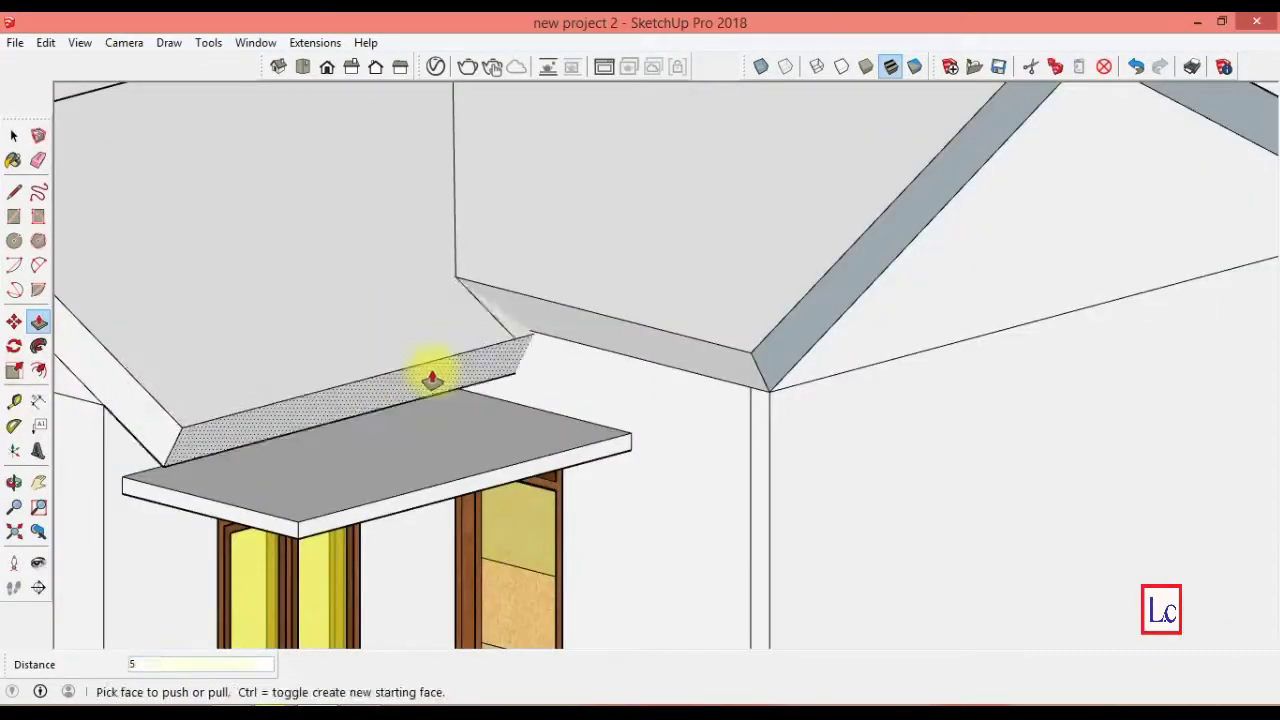
- Pull the right and left fascia end faces out 50 cm
click(591, 323)
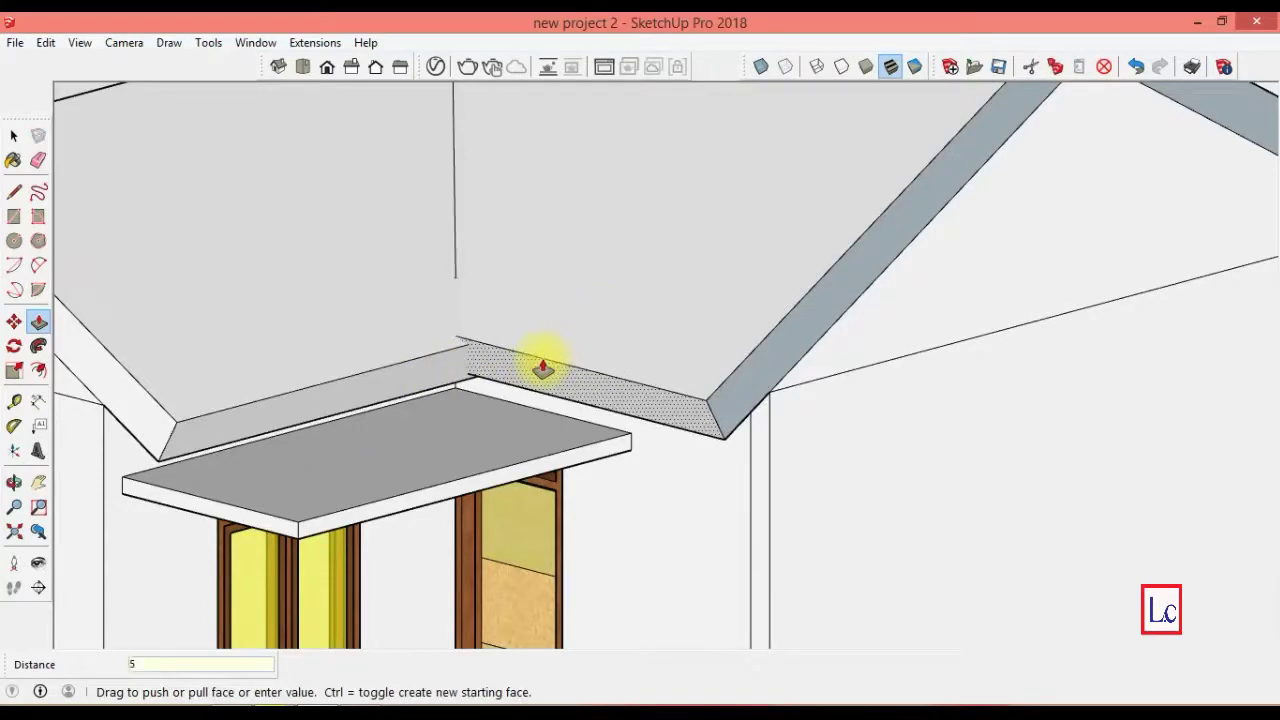
text(0)
key(Return)
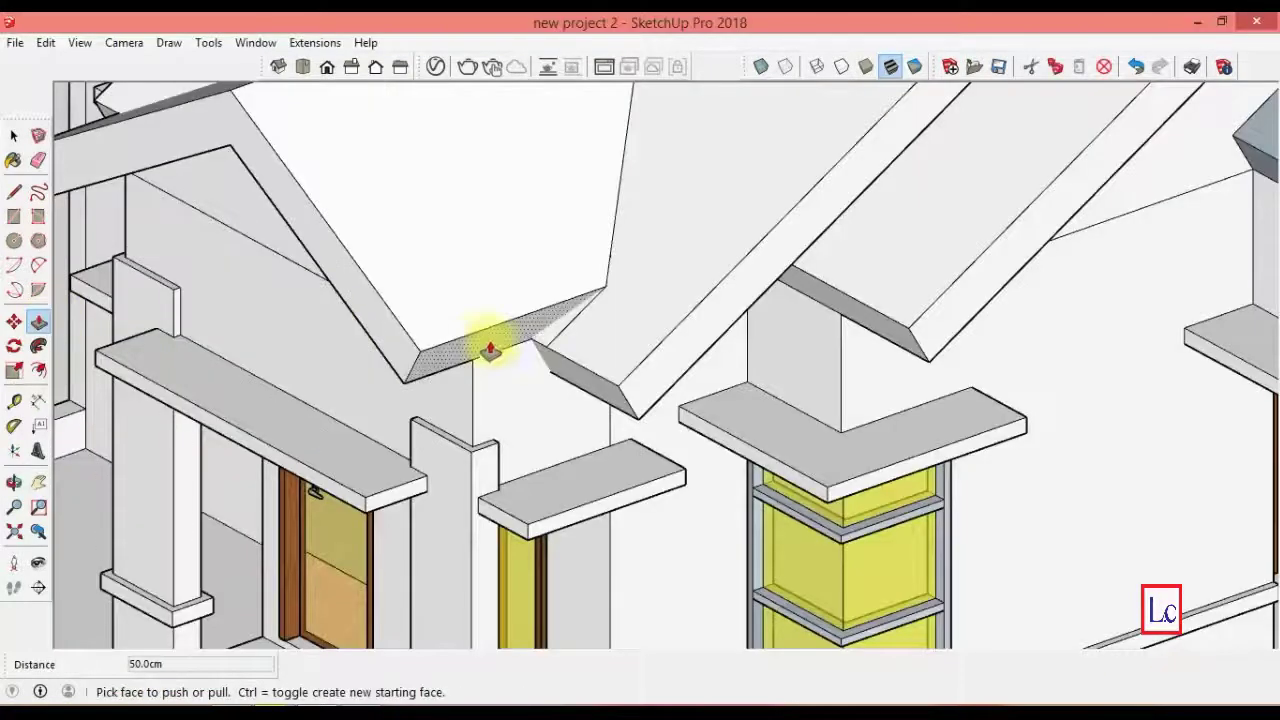
click(484, 347)
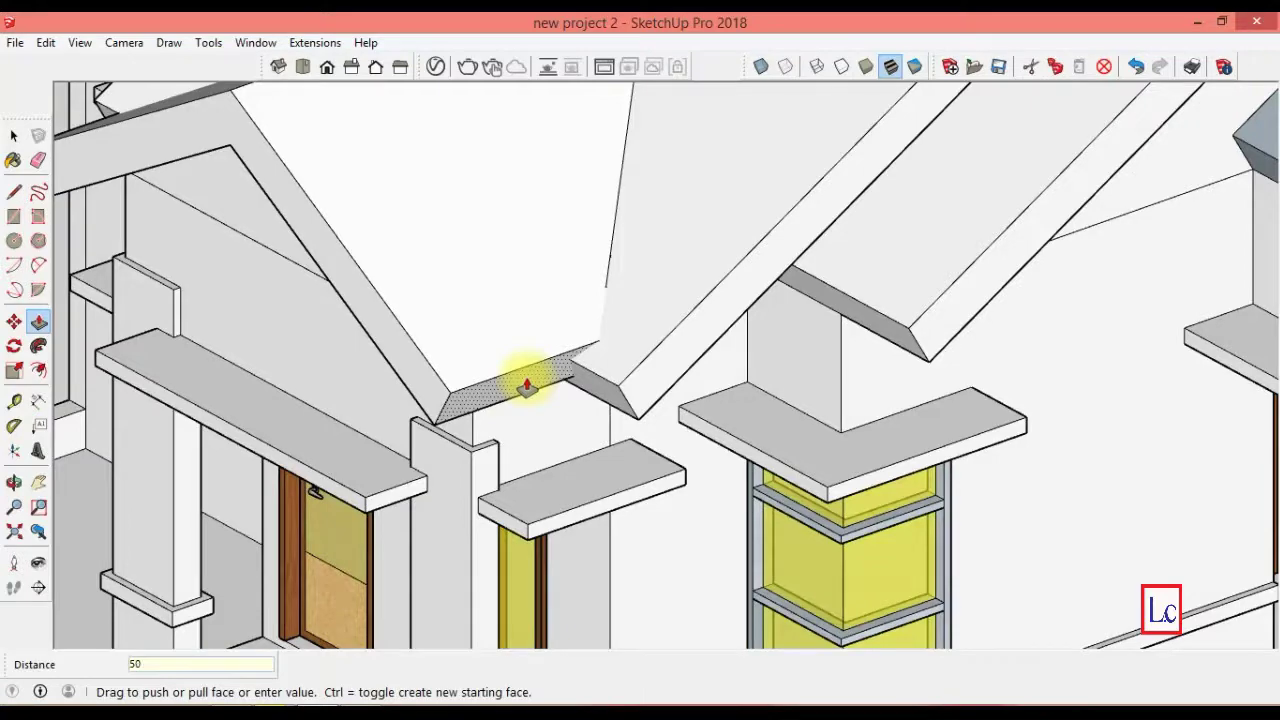
key(Return)
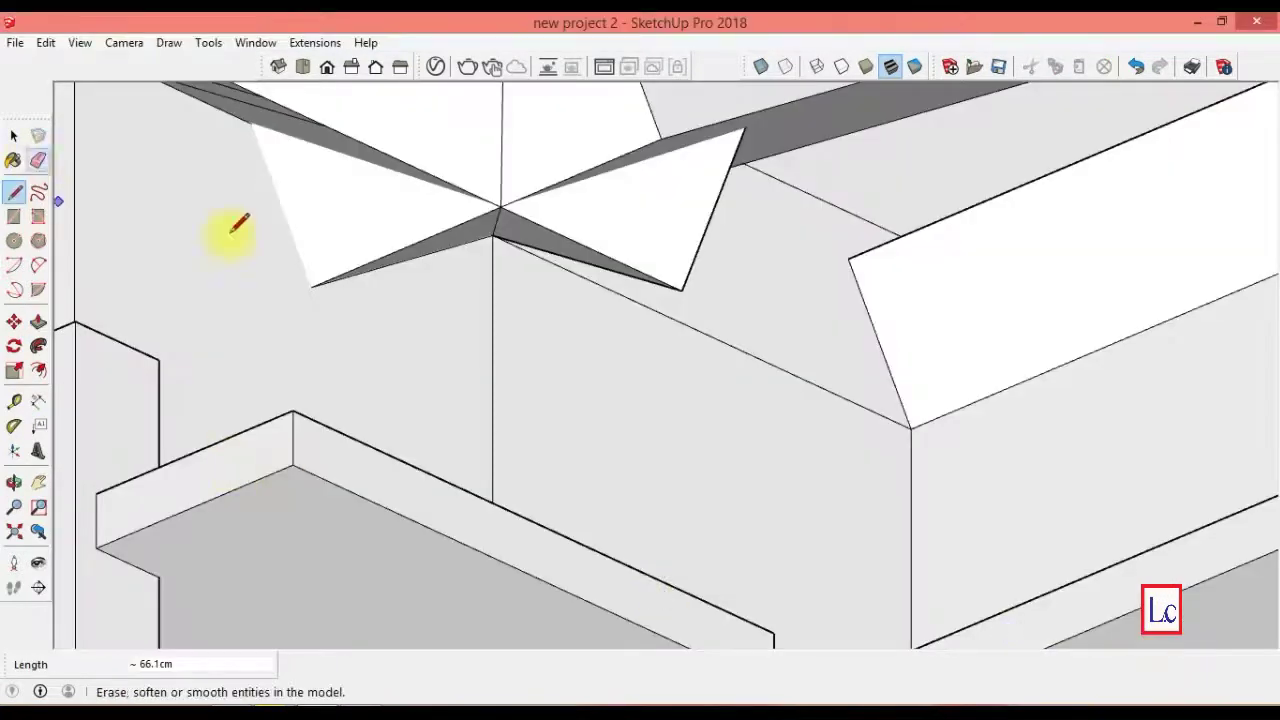
- Erase the stray triangular face and its edges at the gable junction
click(38, 160)
click(410, 250)
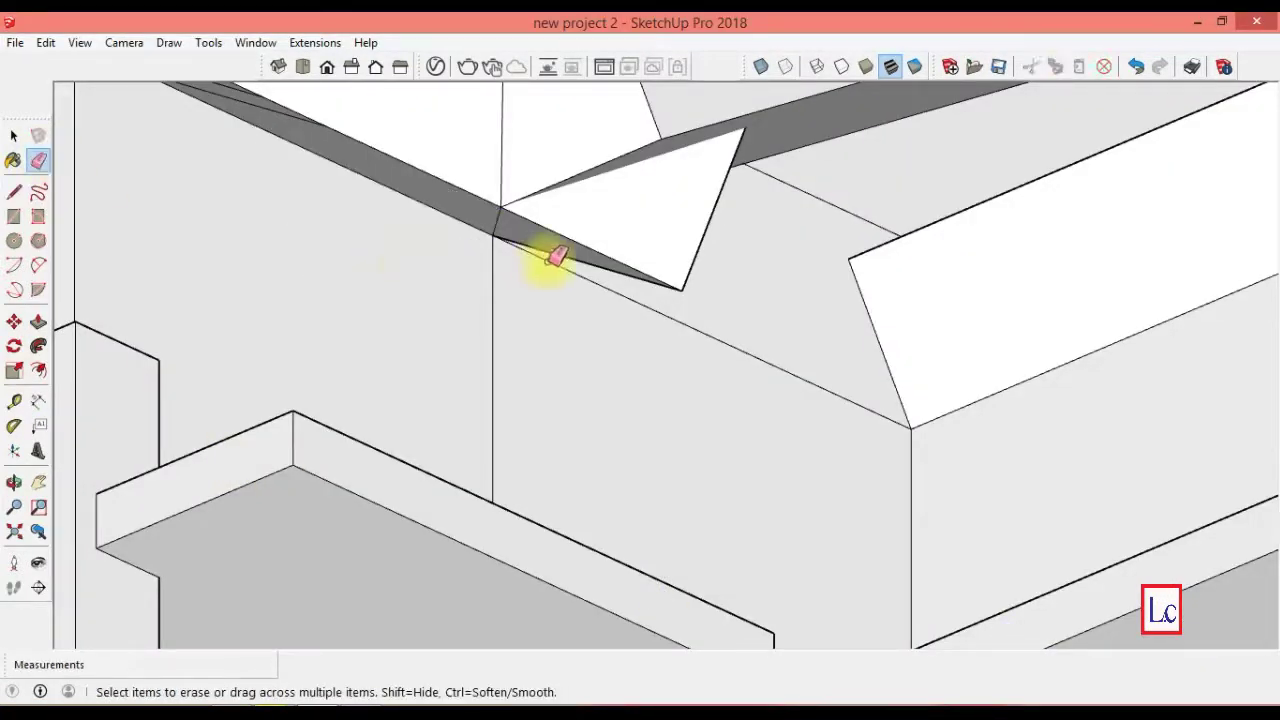
drag(600, 266, 640, 278)
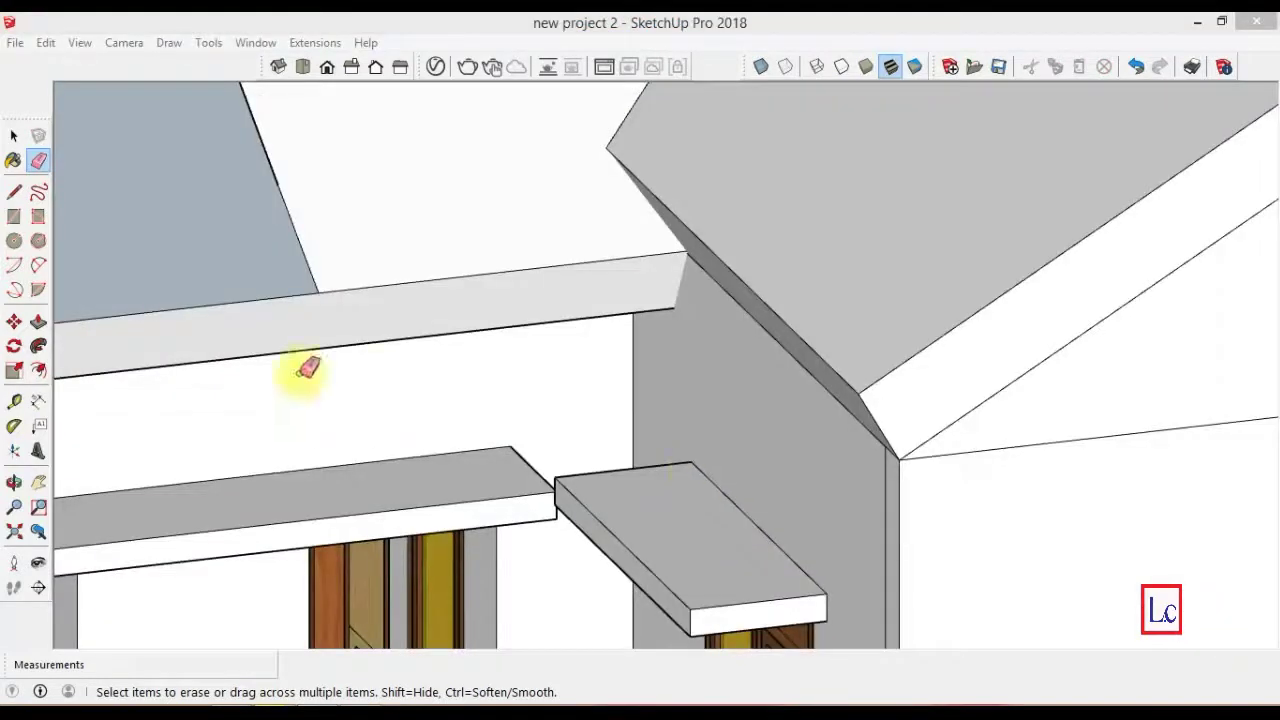
- Pull the remaining eave end faces out 50 cm on both sides
key(p)
drag(757, 309, 688, 350)
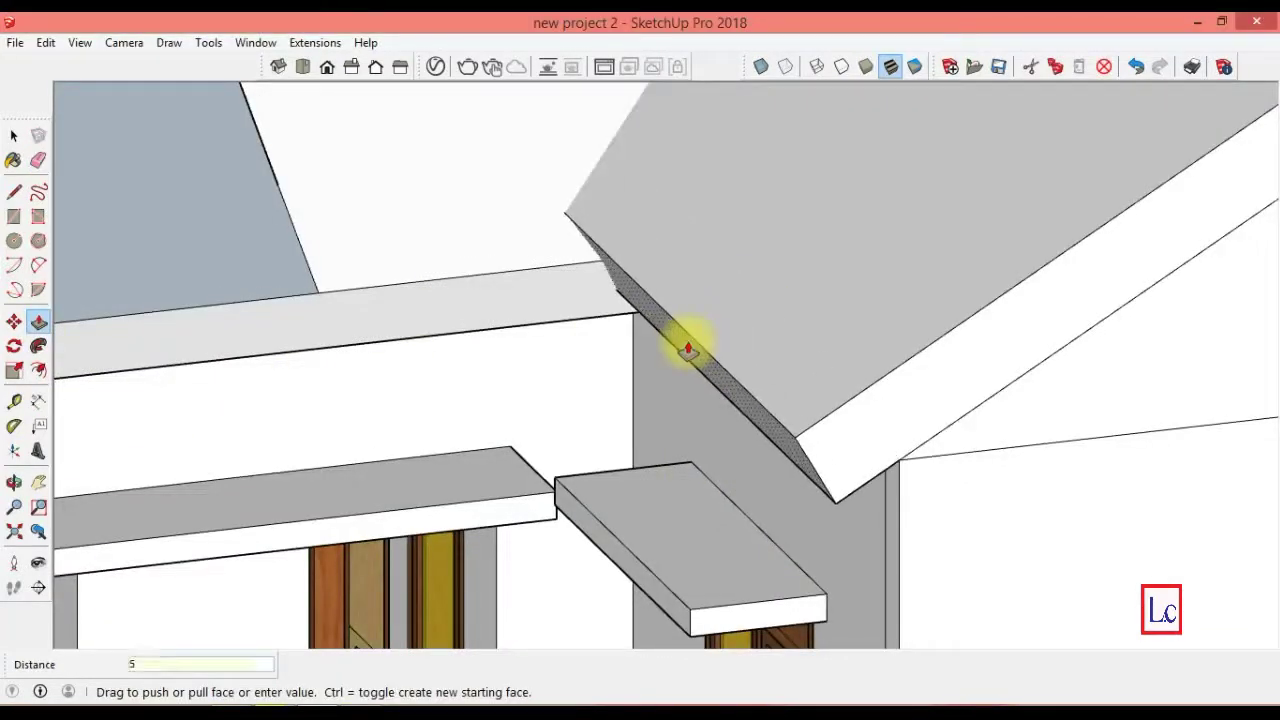
text(0)
key(Return)
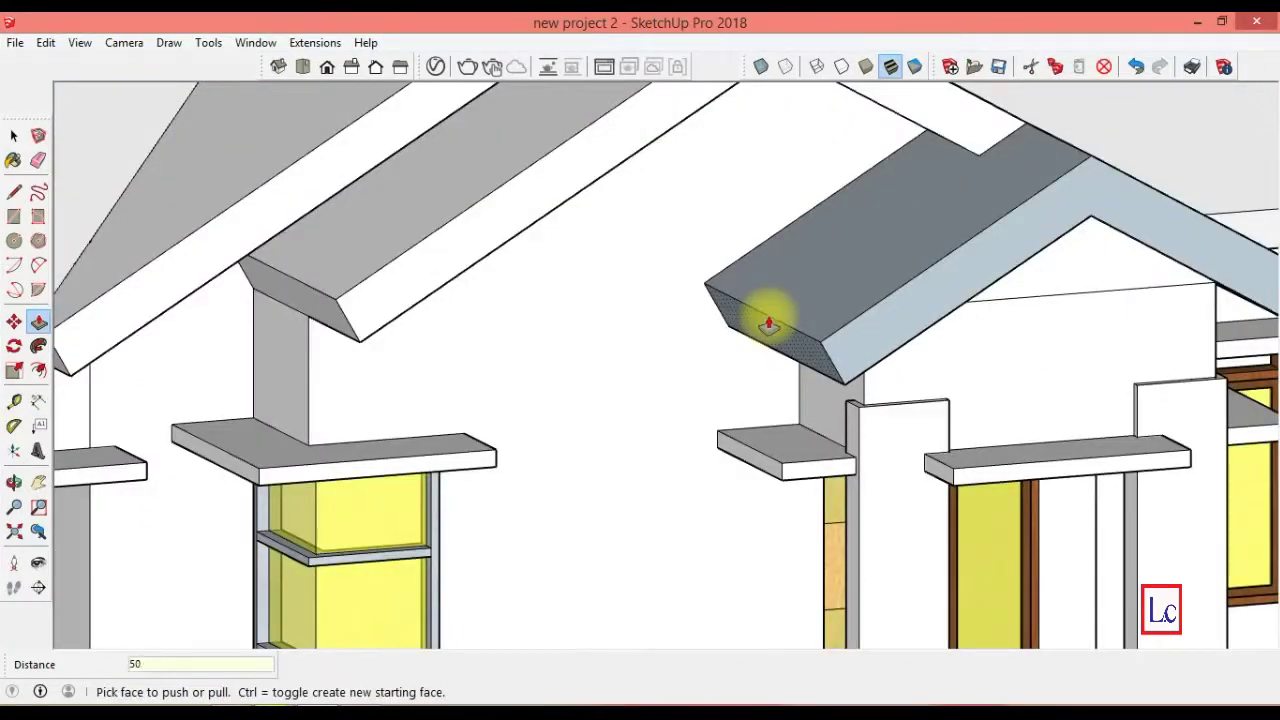
drag(300, 302, 242, 343)
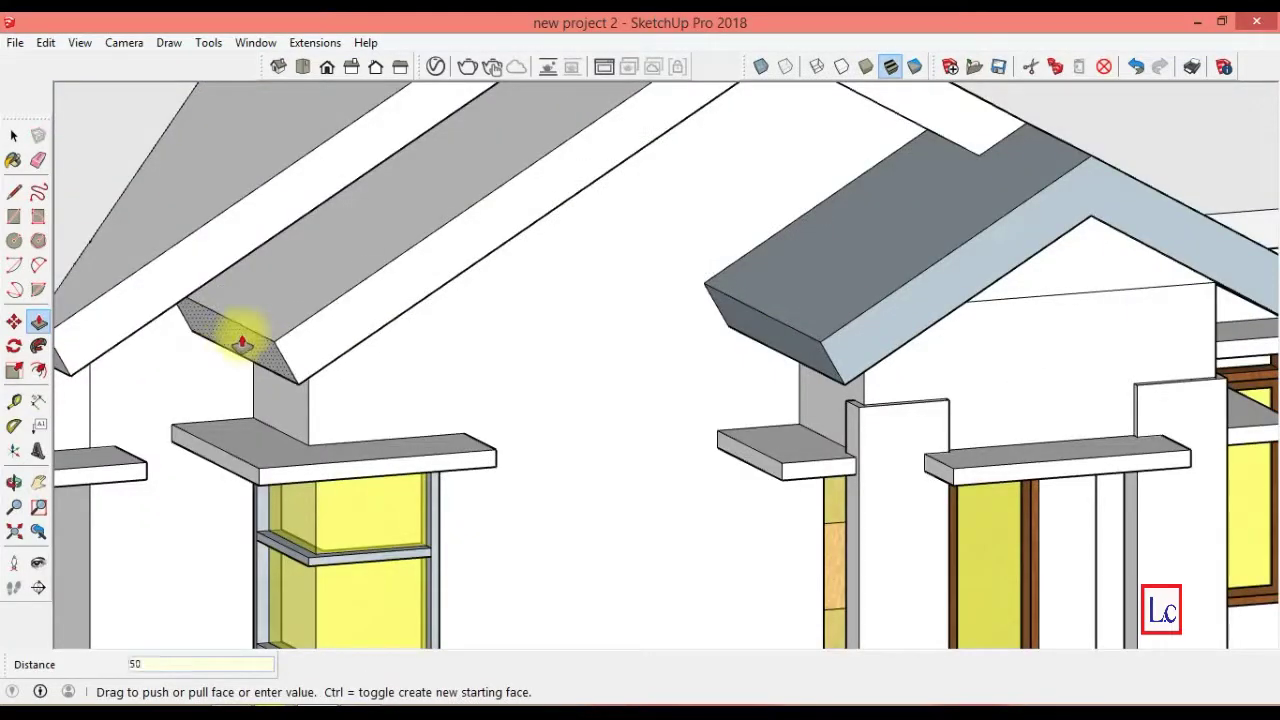
key(Return)
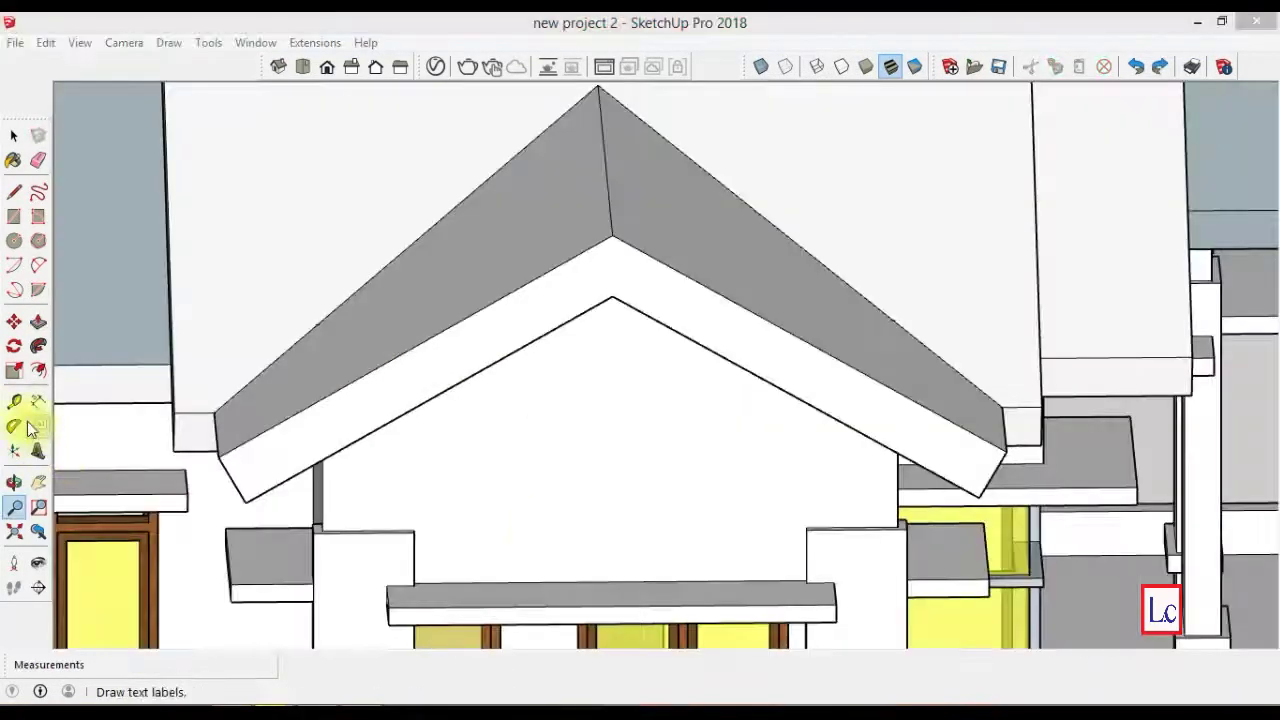
- Place guides 80 cm in from each side, 30 cm up, and 30 cm below both roof edges
click(14, 401)
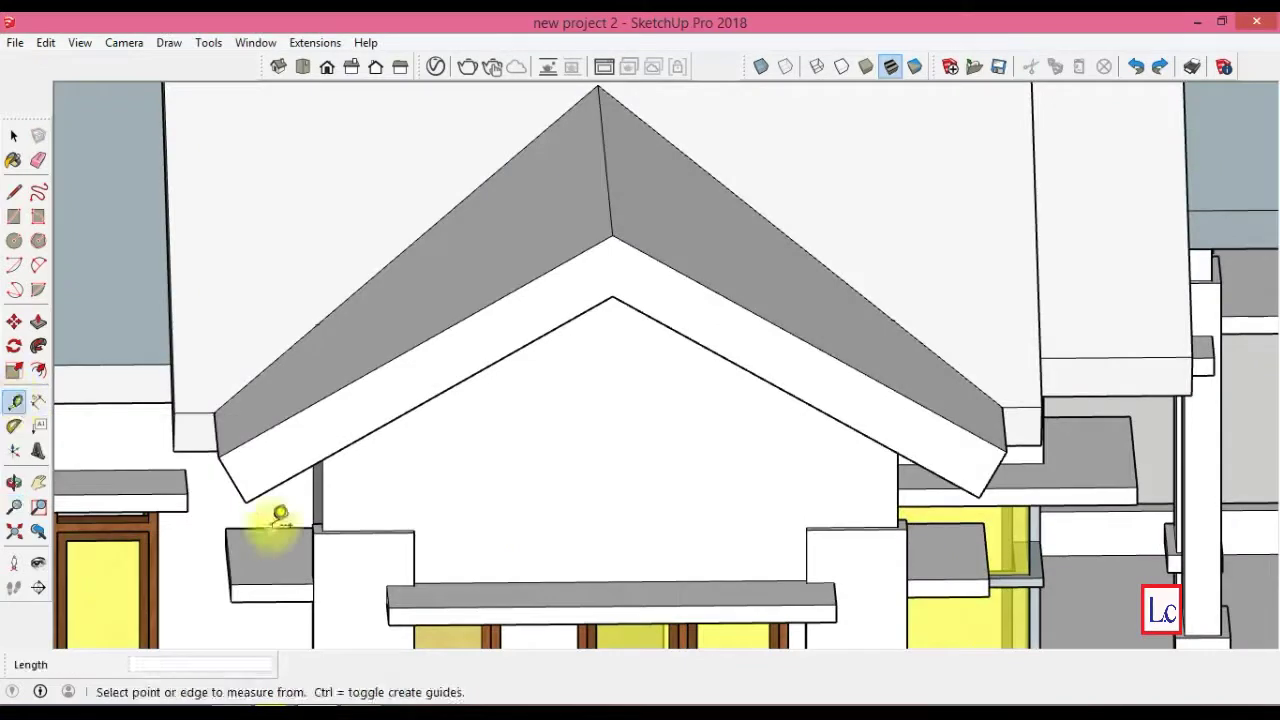
click(322, 510)
text(0)
key(Return)
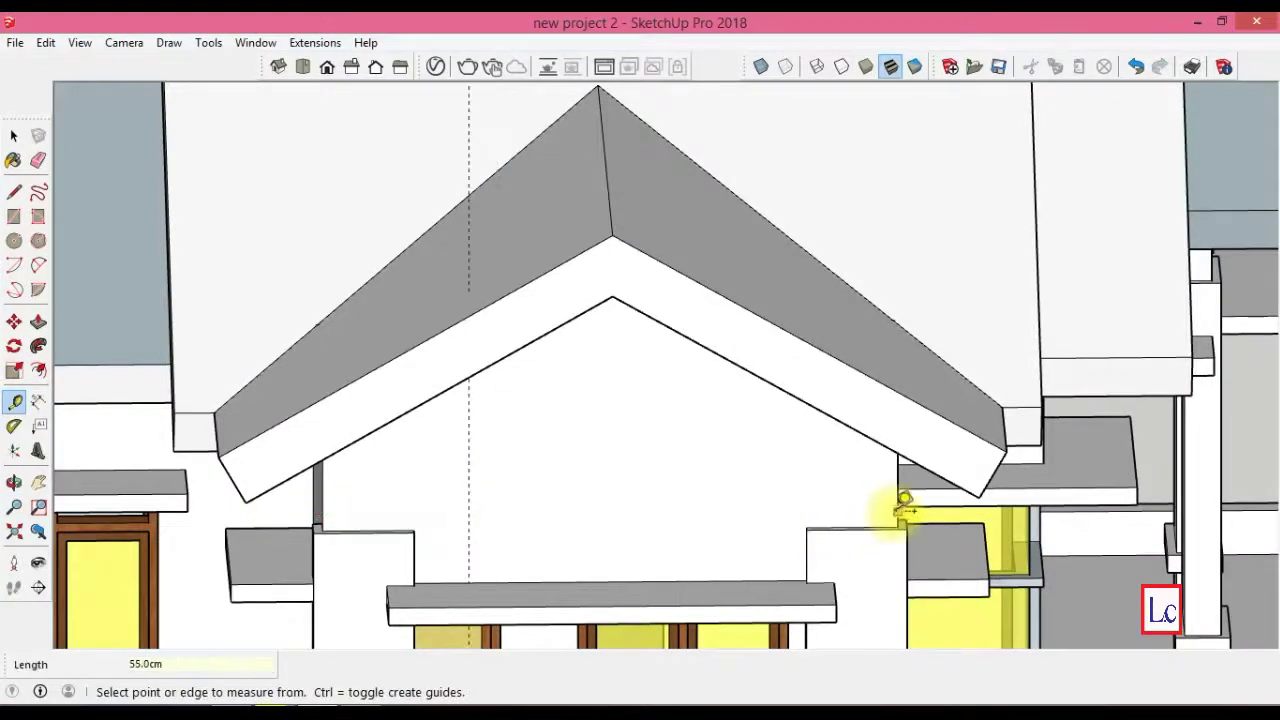
click(898, 512)
key(Return)
click(643, 580)
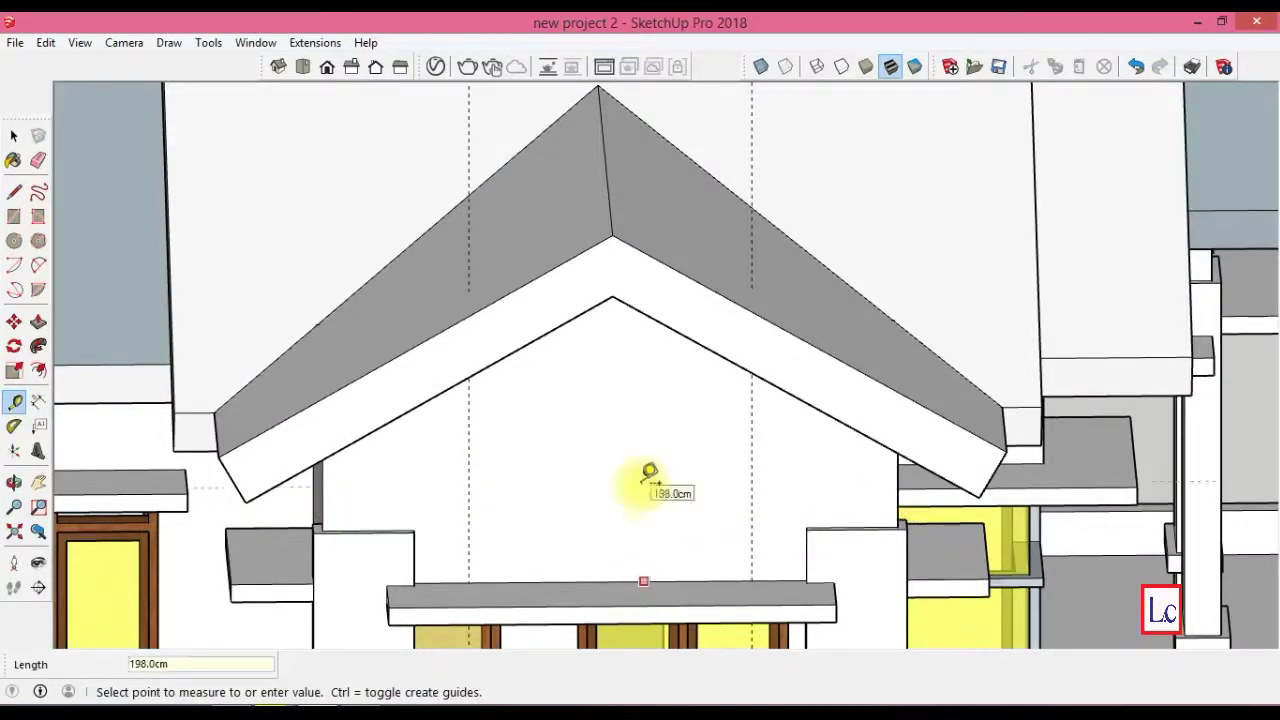
key(Return)
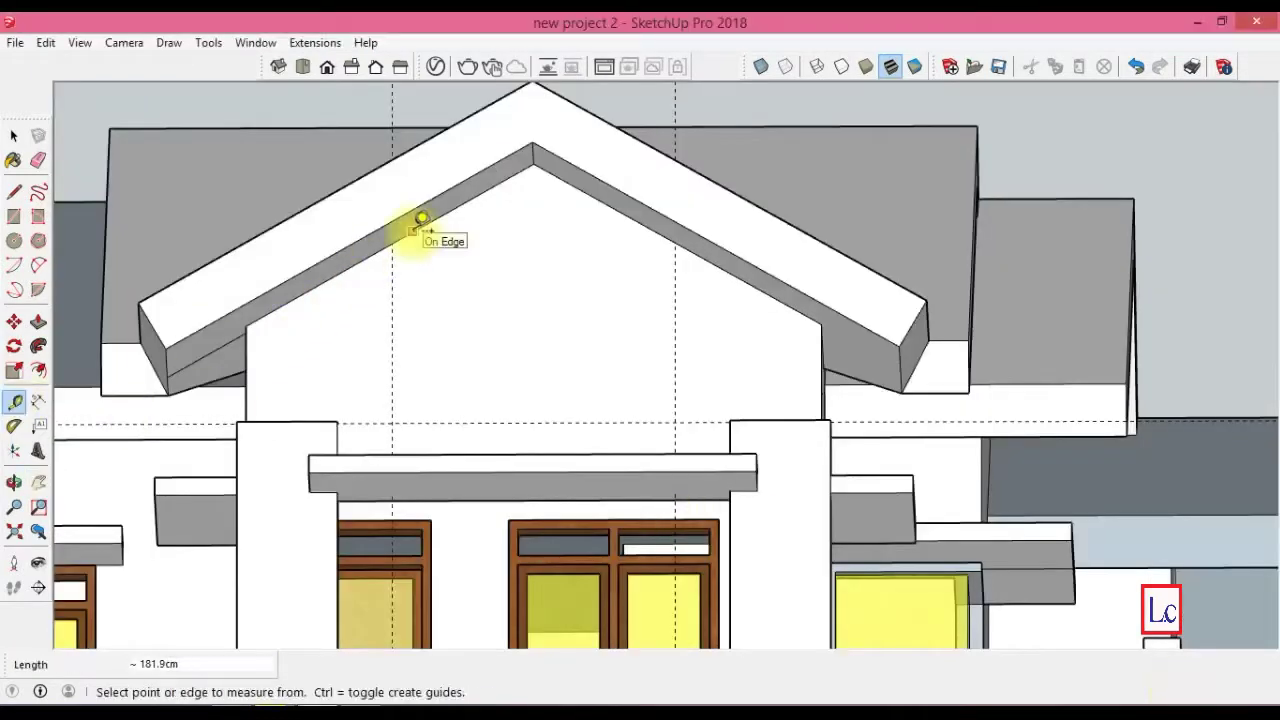
click(412, 231)
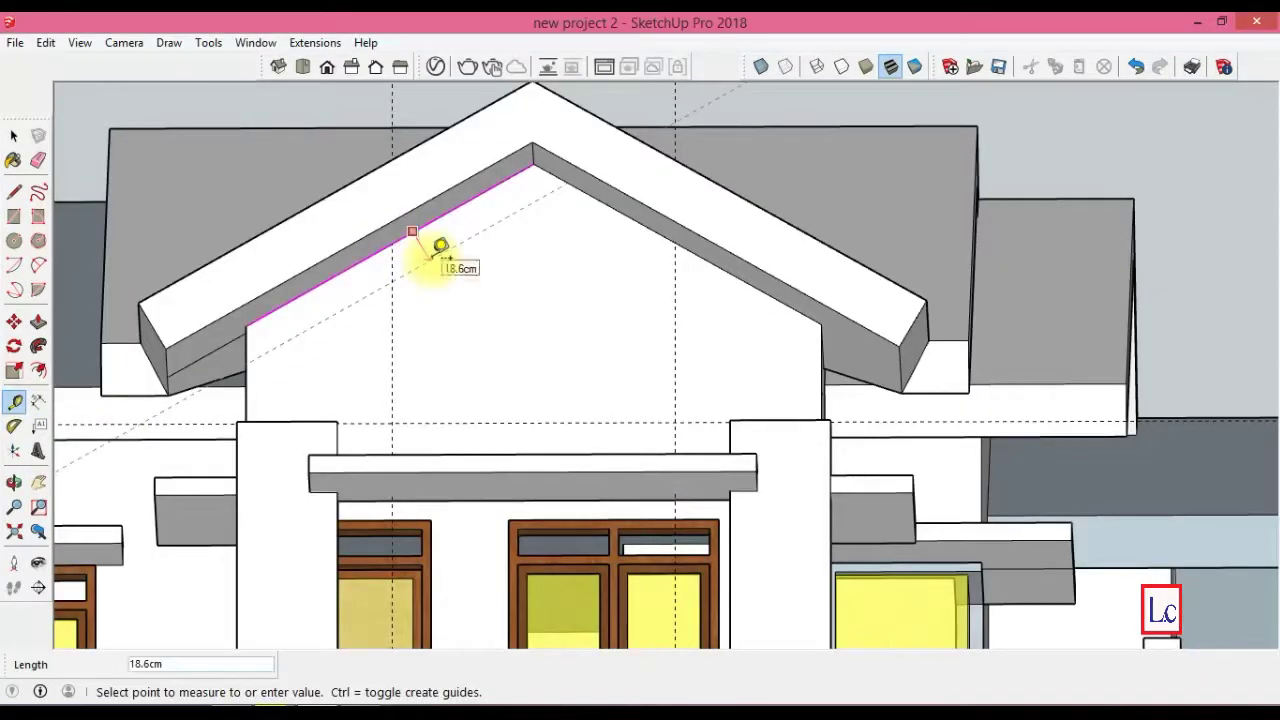
text(0)
key(Return)
click(614, 214)
click(577, 245)
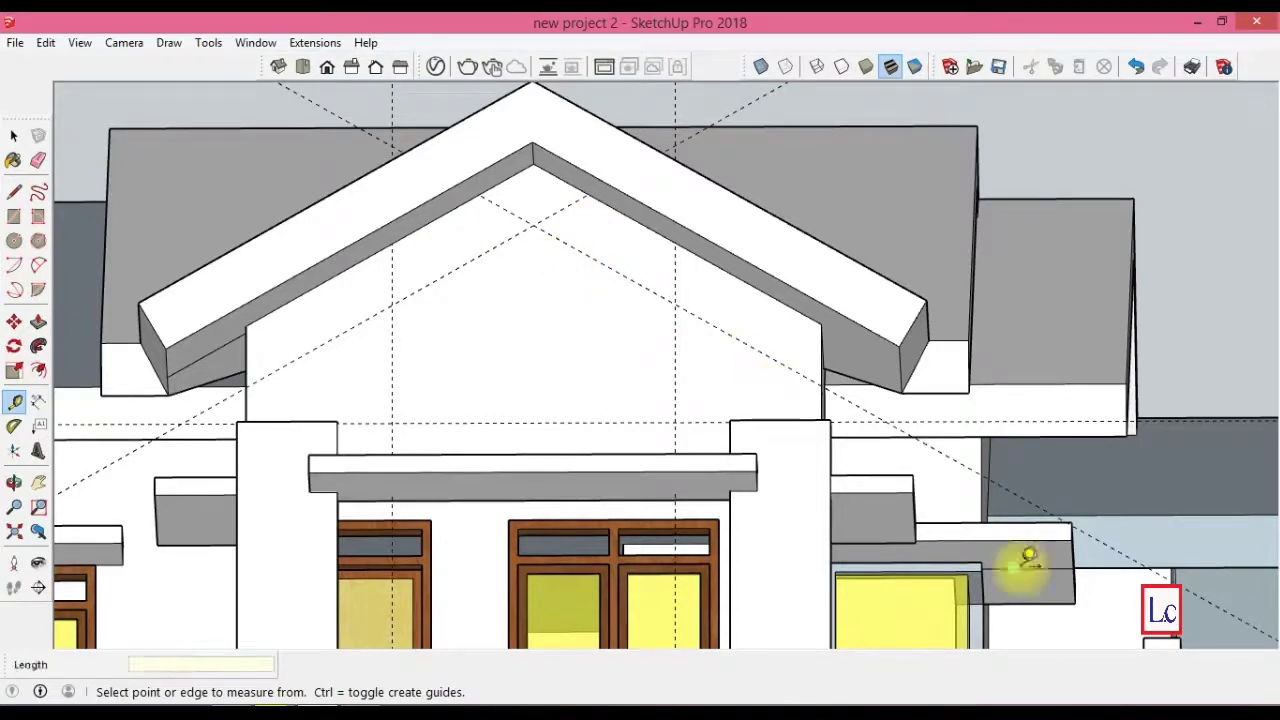
- Draw the pentagon vent outline along the guide intersections on the gable wall
key(l)
click(392, 302)
click(392, 422)
click(675, 422)
click(675, 302)
click(533, 225)
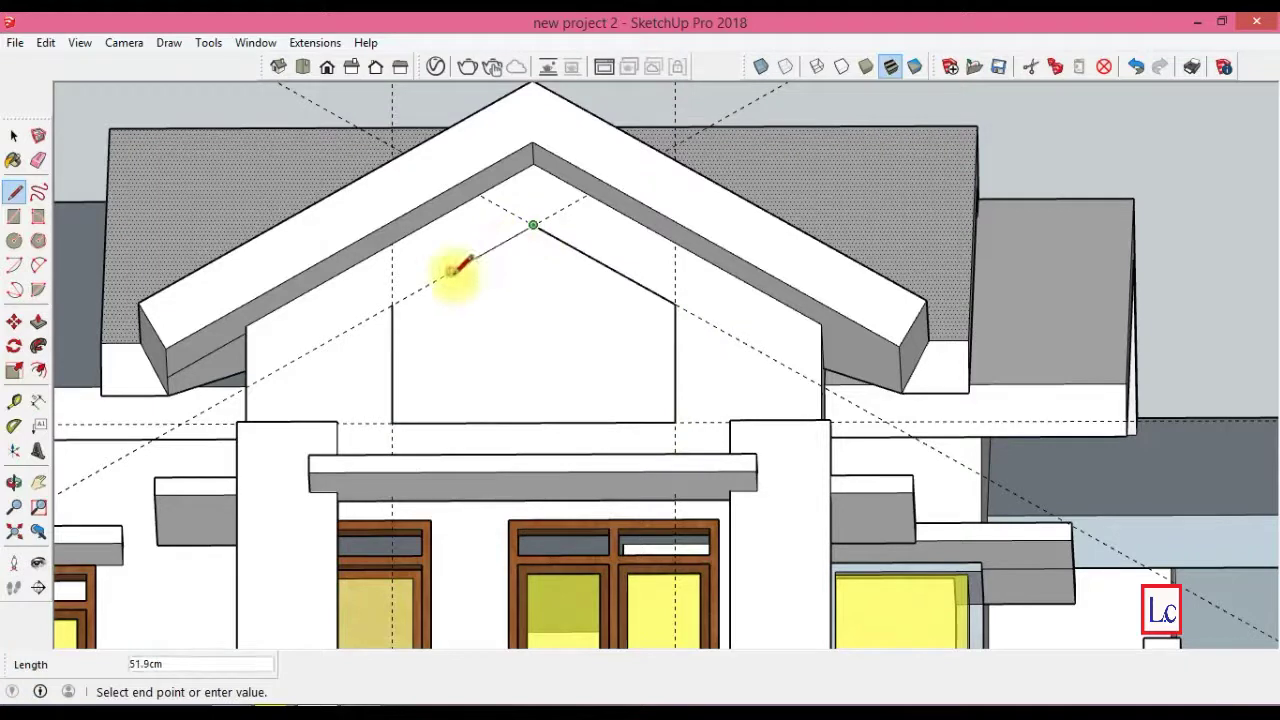
click(392, 302)
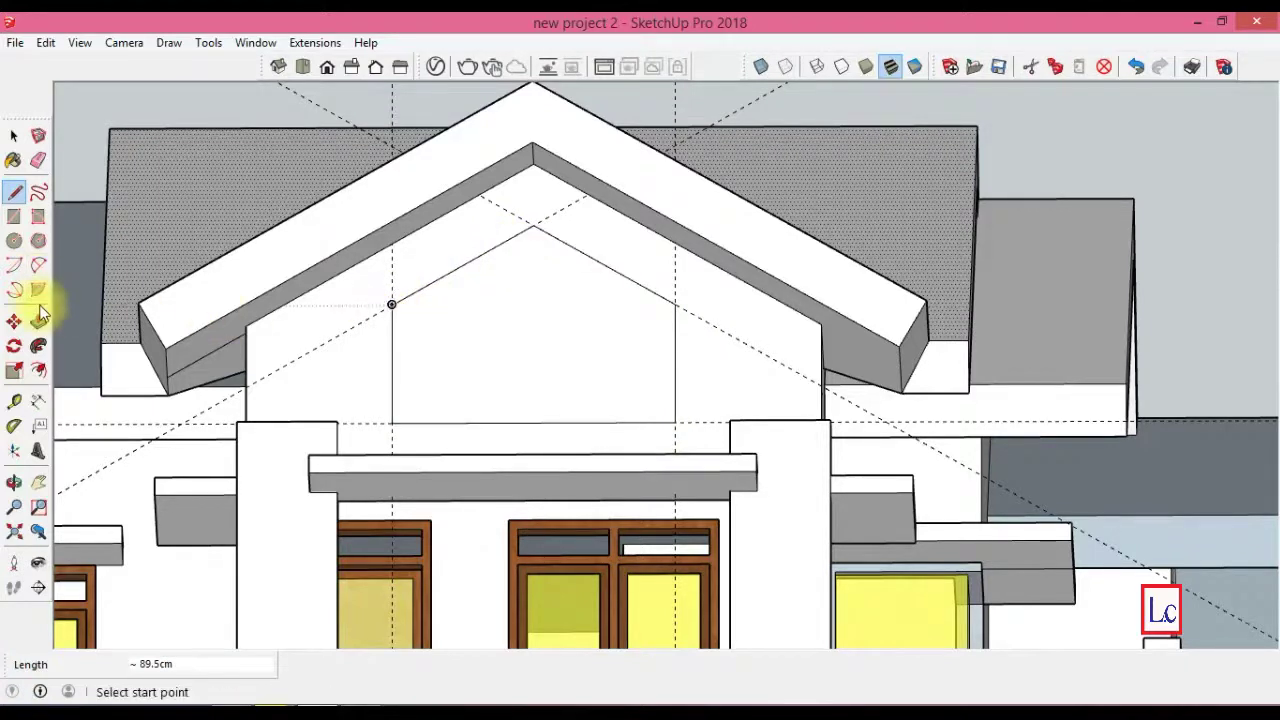
- Offset the pentagon 5 cm inward and push the frame band out 3 cm
click(43, 370)
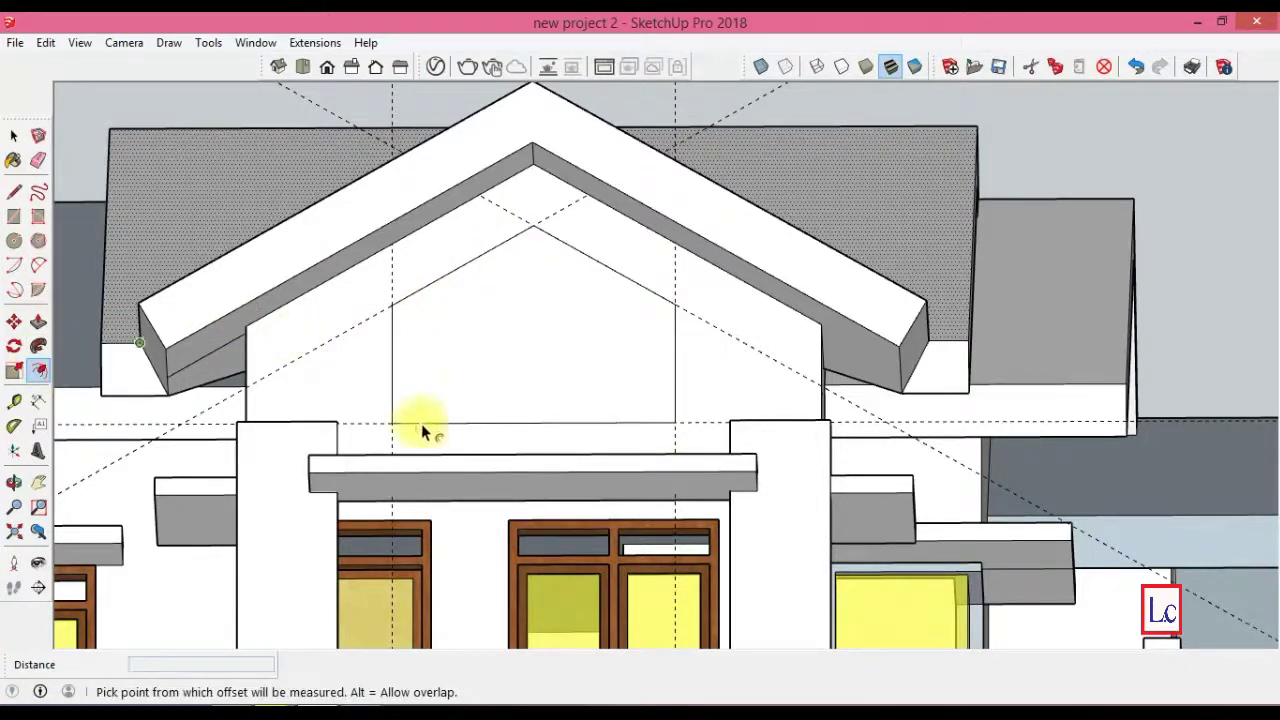
click(478, 420)
text(5)
key(Return)
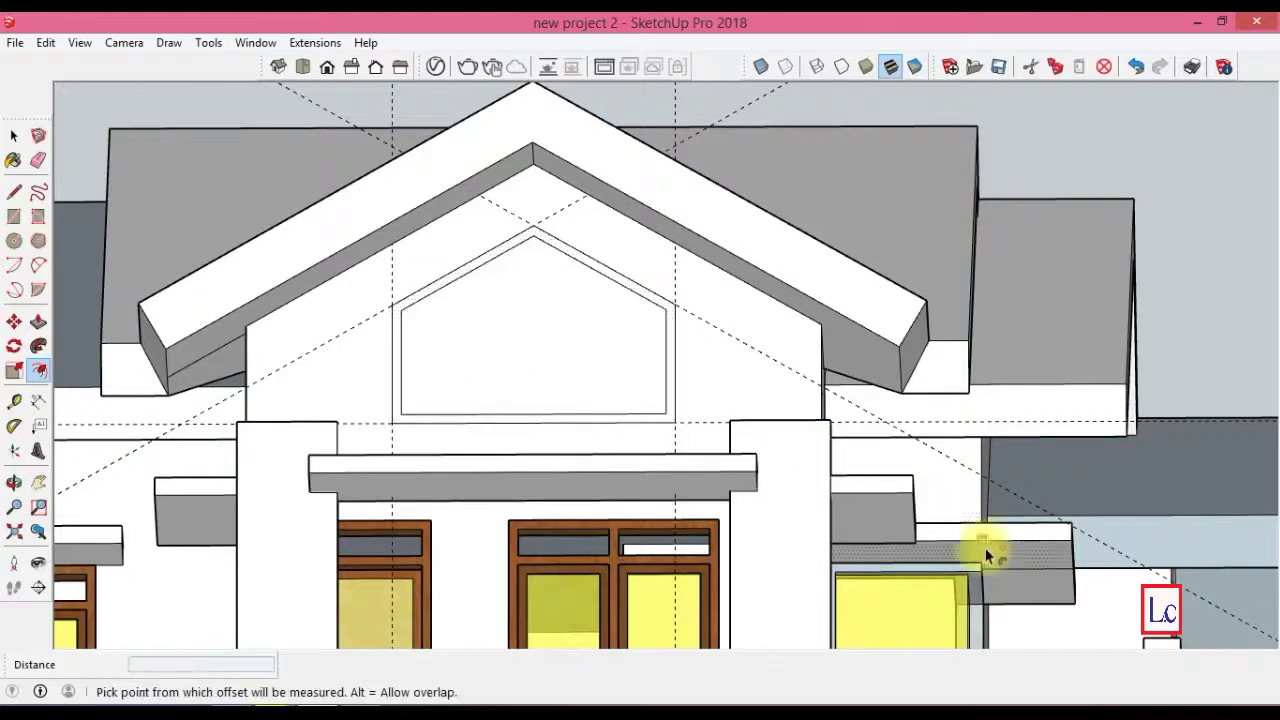
middle_drag(1166, 686, 237, 477)
click(38, 321)
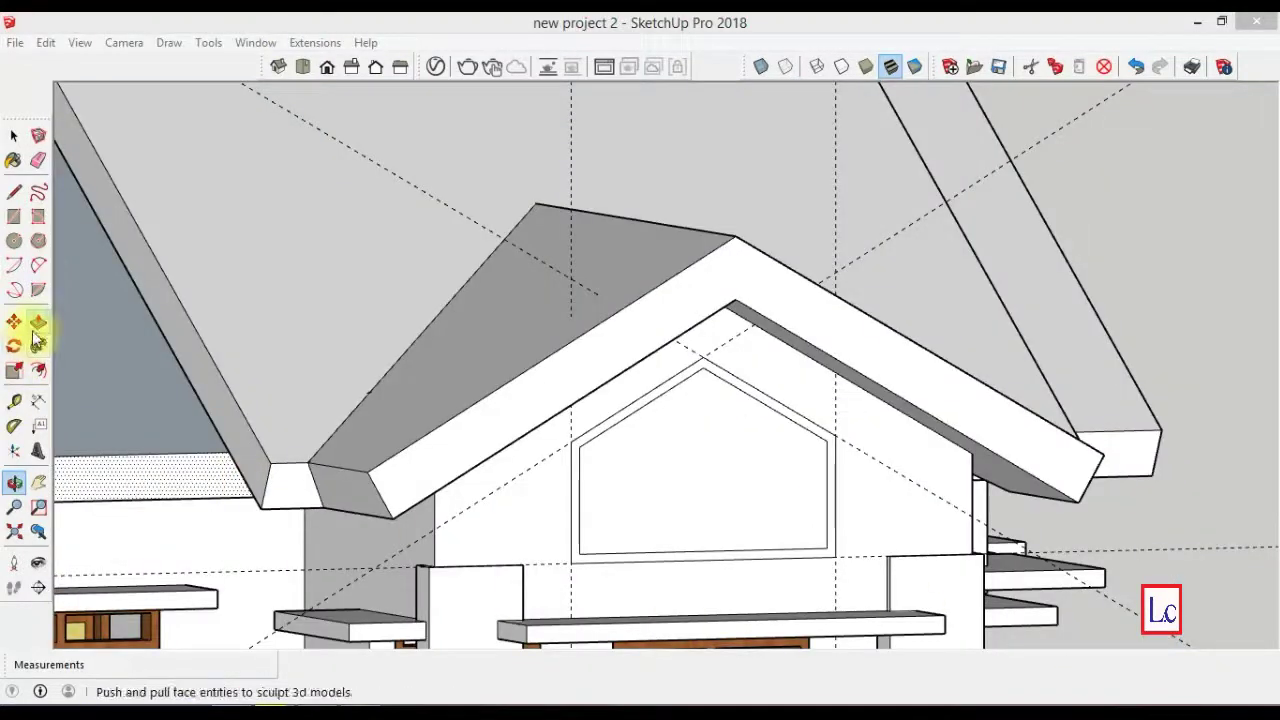
click(584, 557)
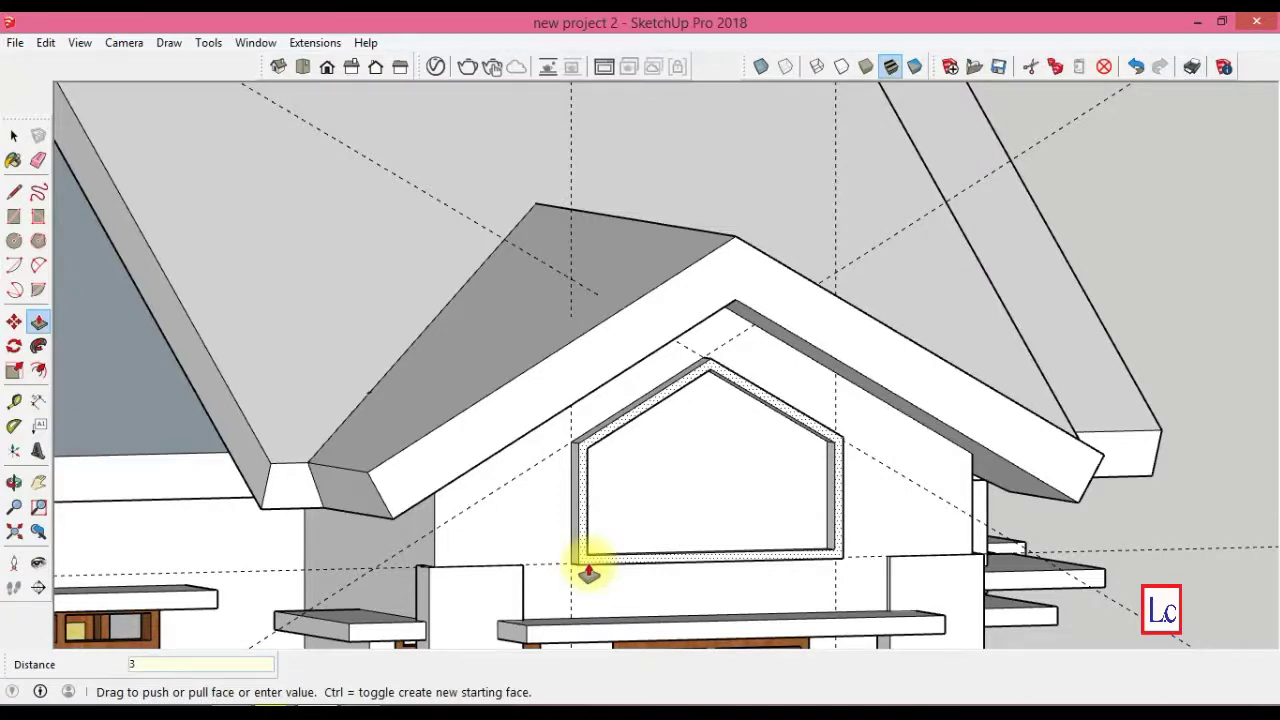
text(3)
key(Return)
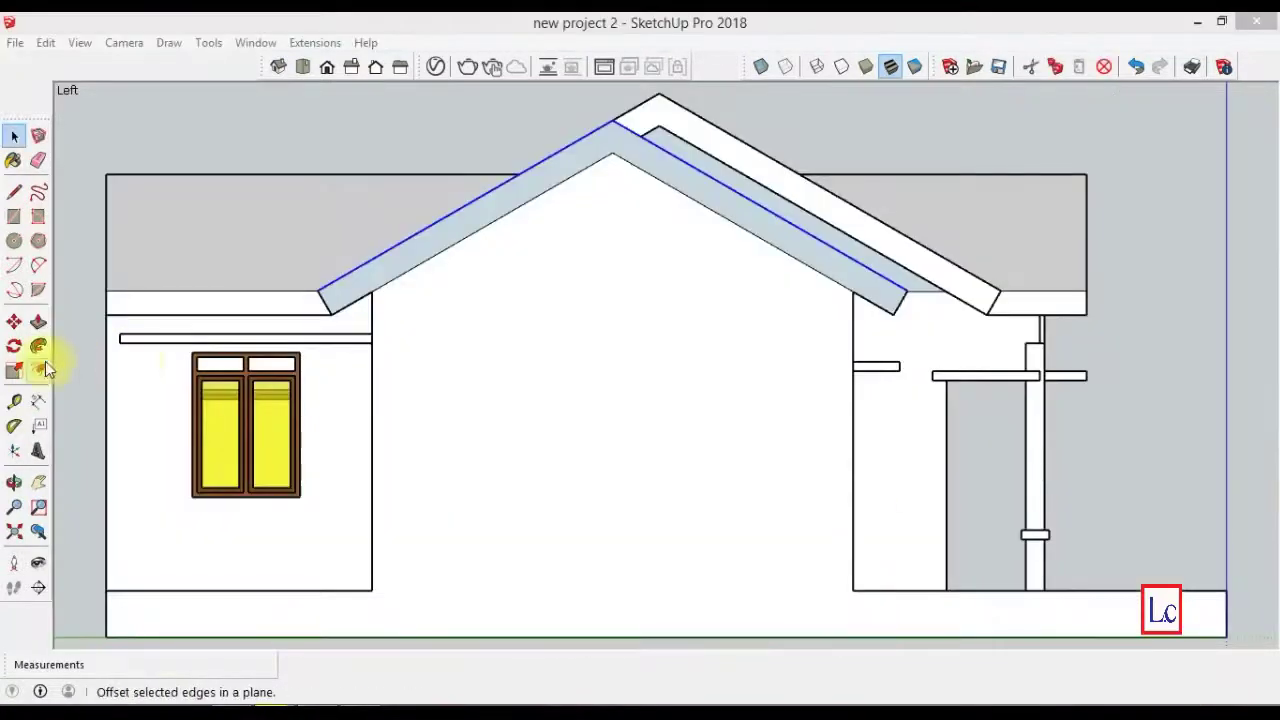
click(45, 369)
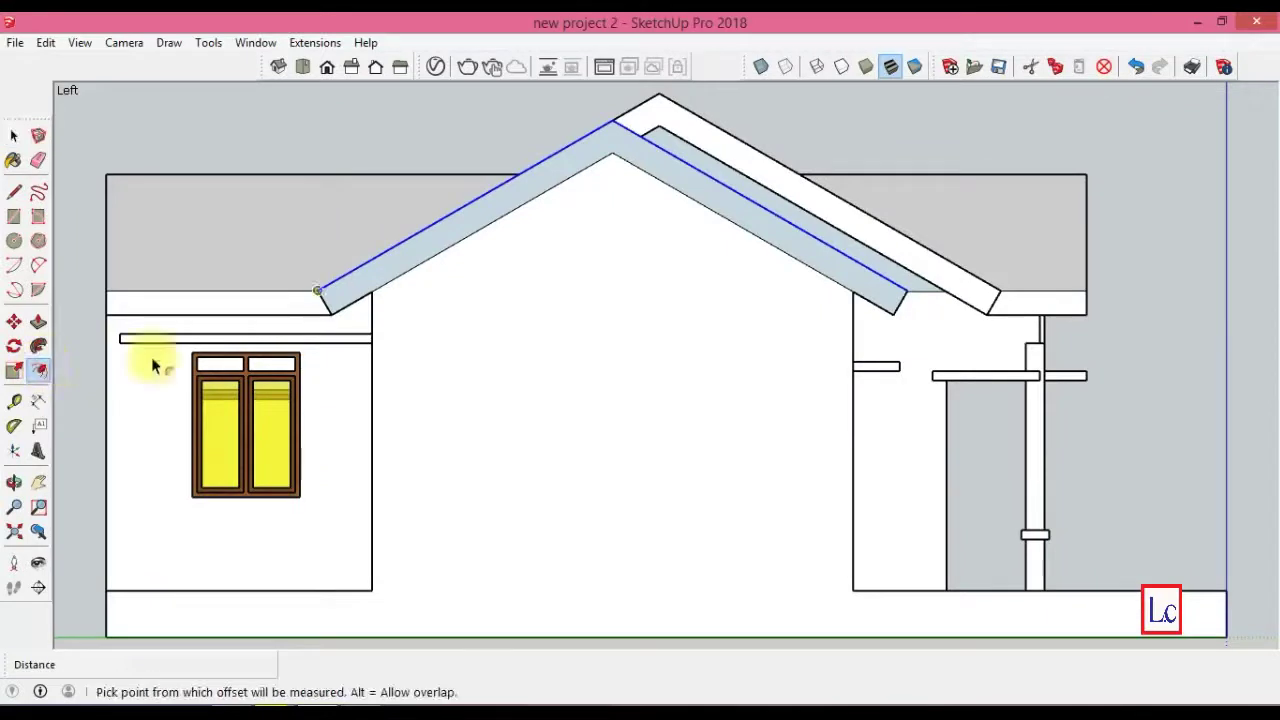
- Copy the gable's sloped roof edge 15 cm higher with Move
click(338, 289)
key(ctrl+z)
click(14, 321)
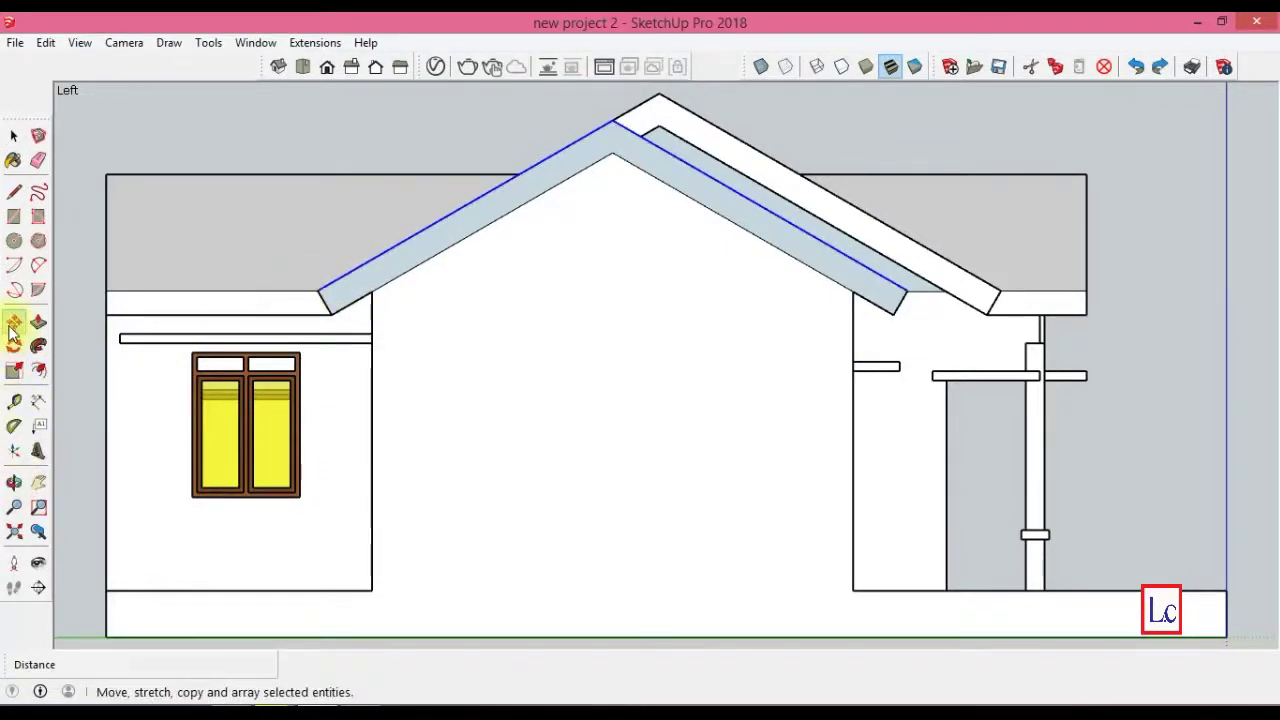
ctrl+click(320, 291)
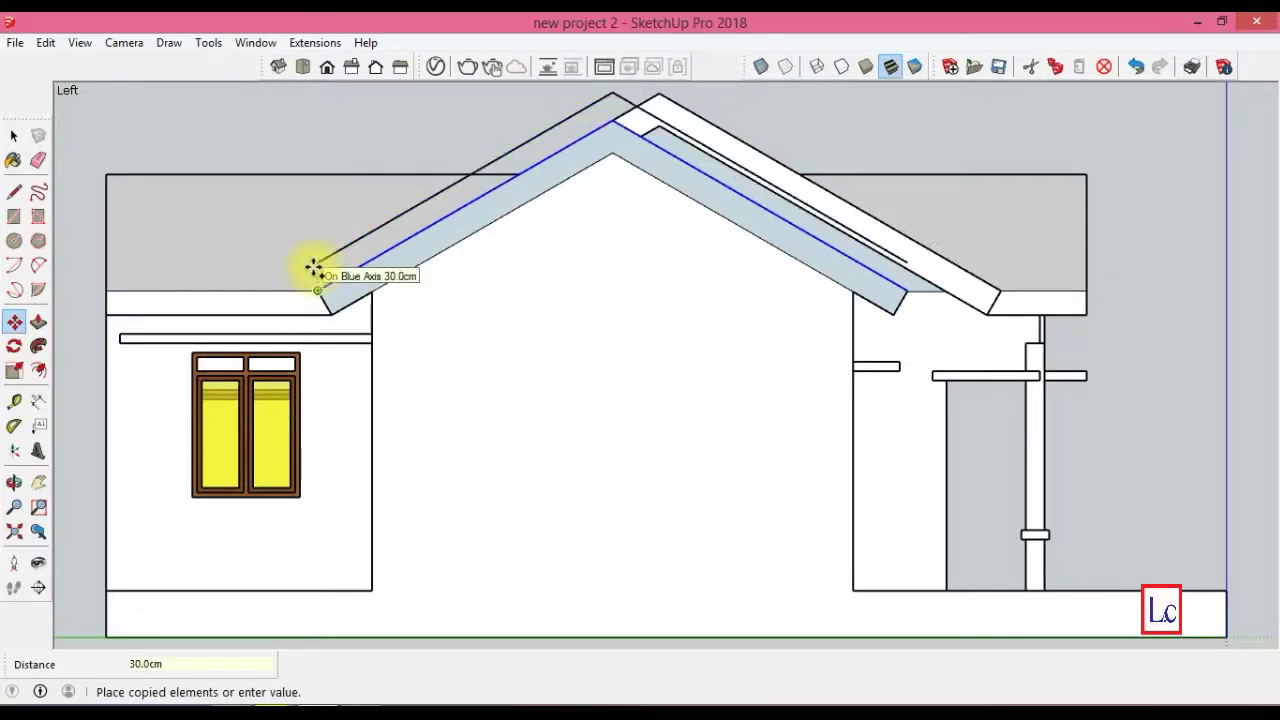
text(15)
key(Return)
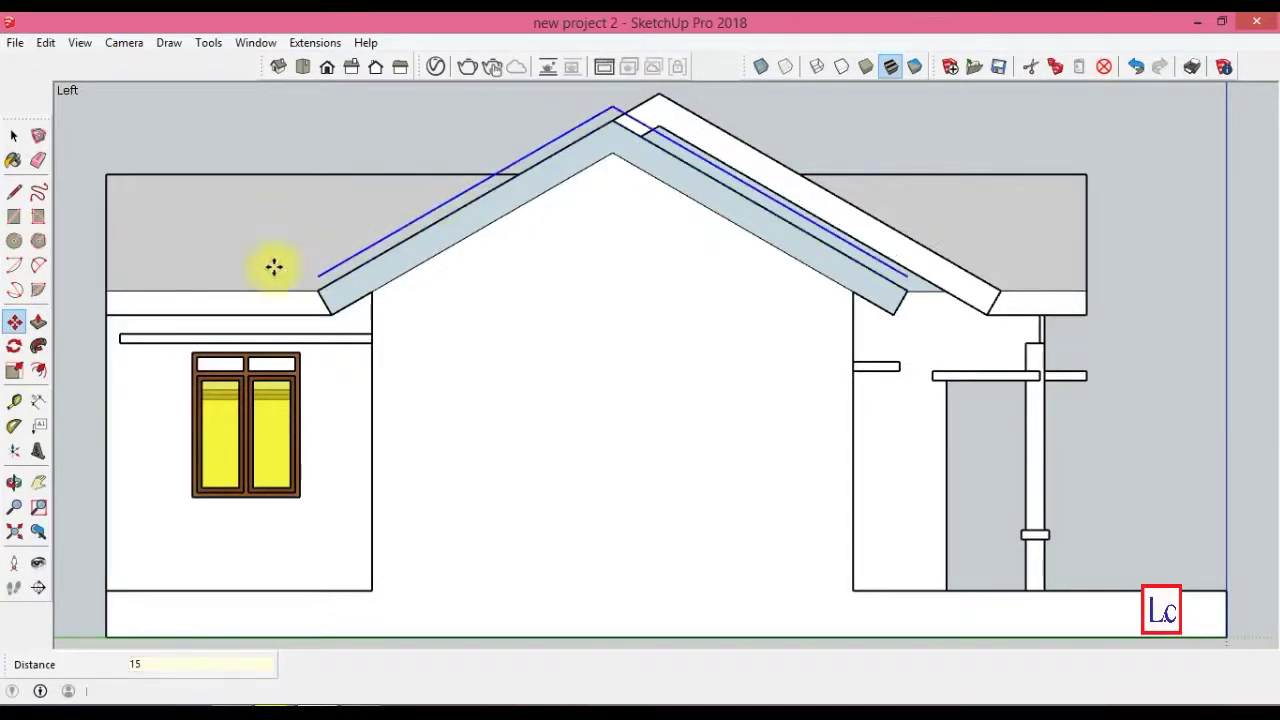
- Draw short lines joining the copied edge to the roof edge at the eave and corner
click(14, 191)
click(318, 288)
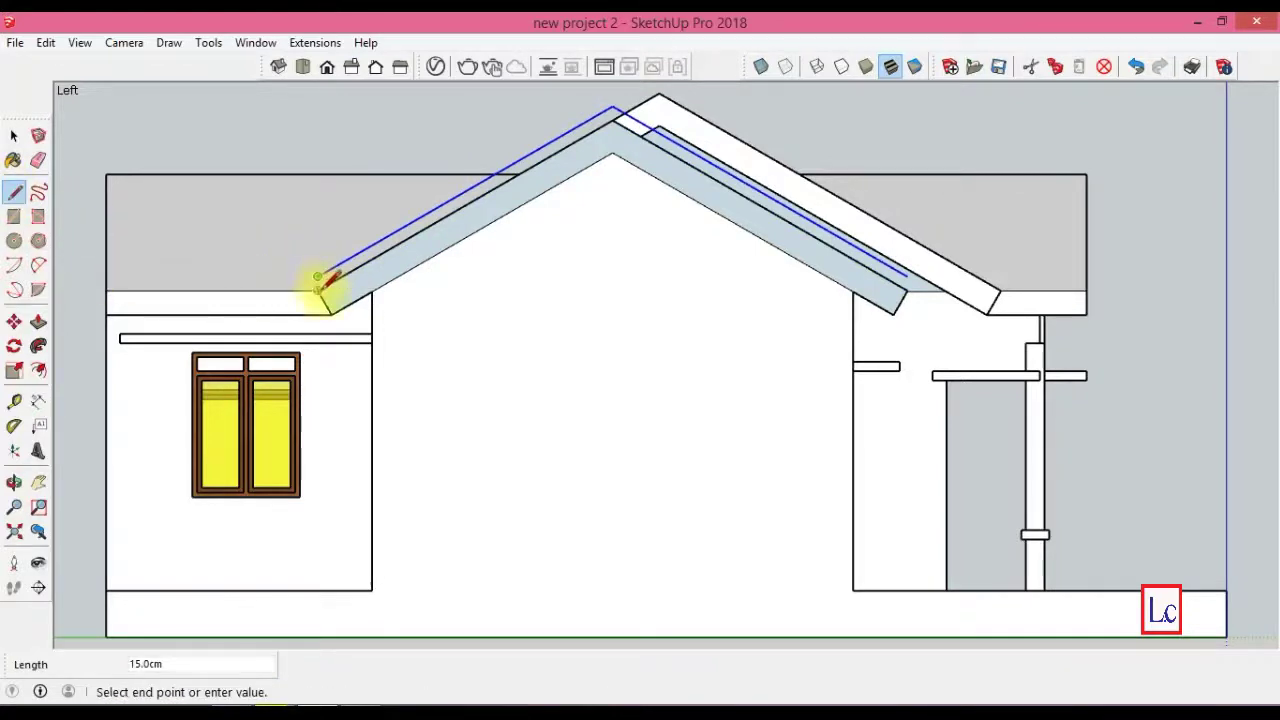
key(Escape)
click(268, 390)
click(249, 405)
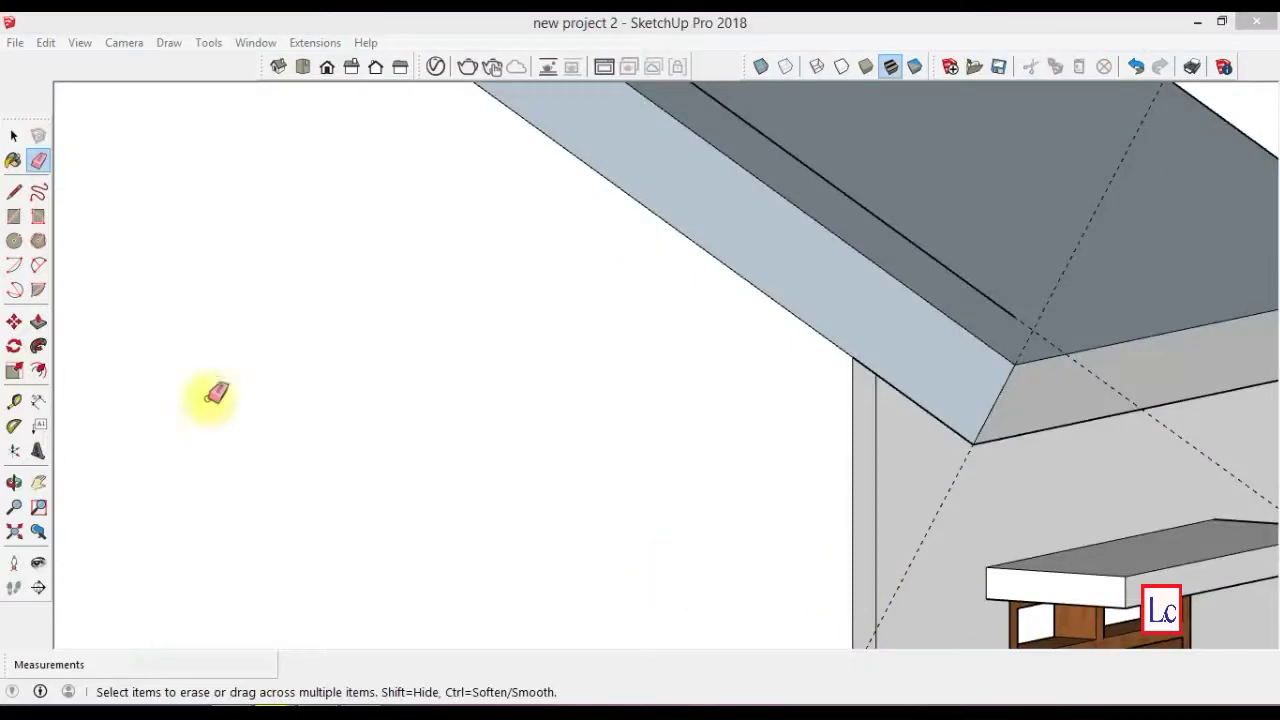
click(14, 191)
click(1014, 365)
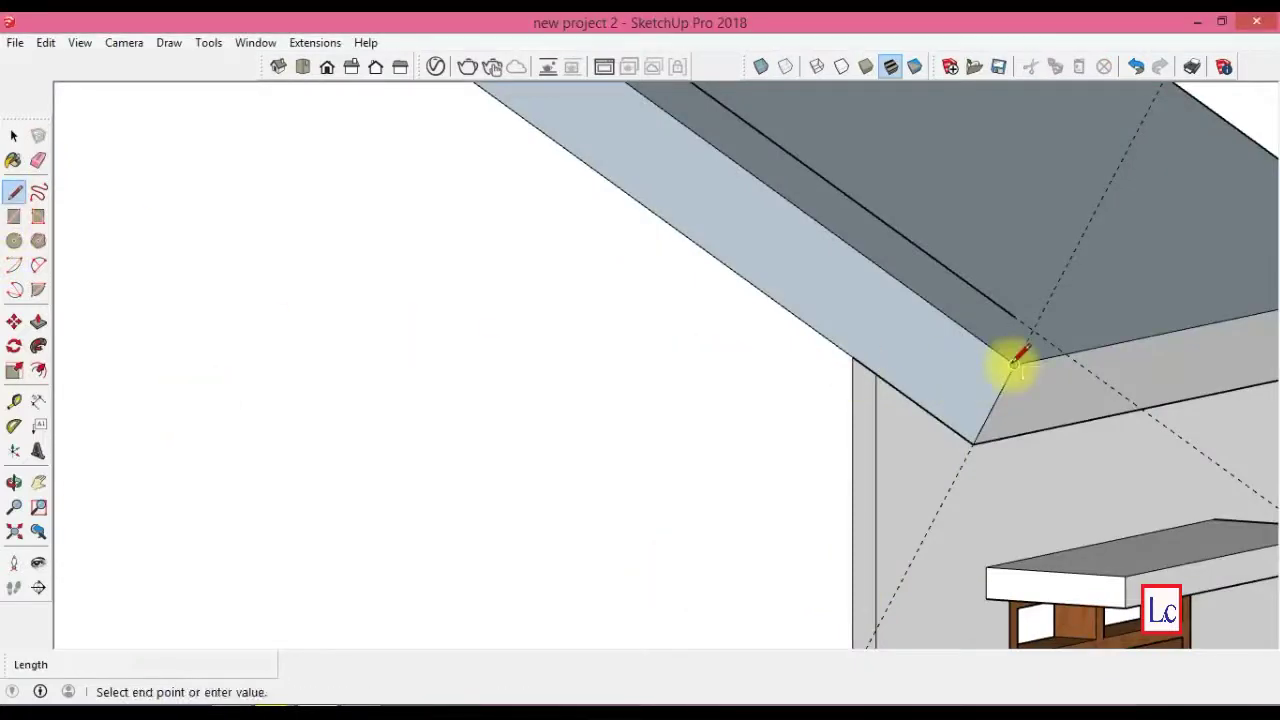
click(1022, 315)
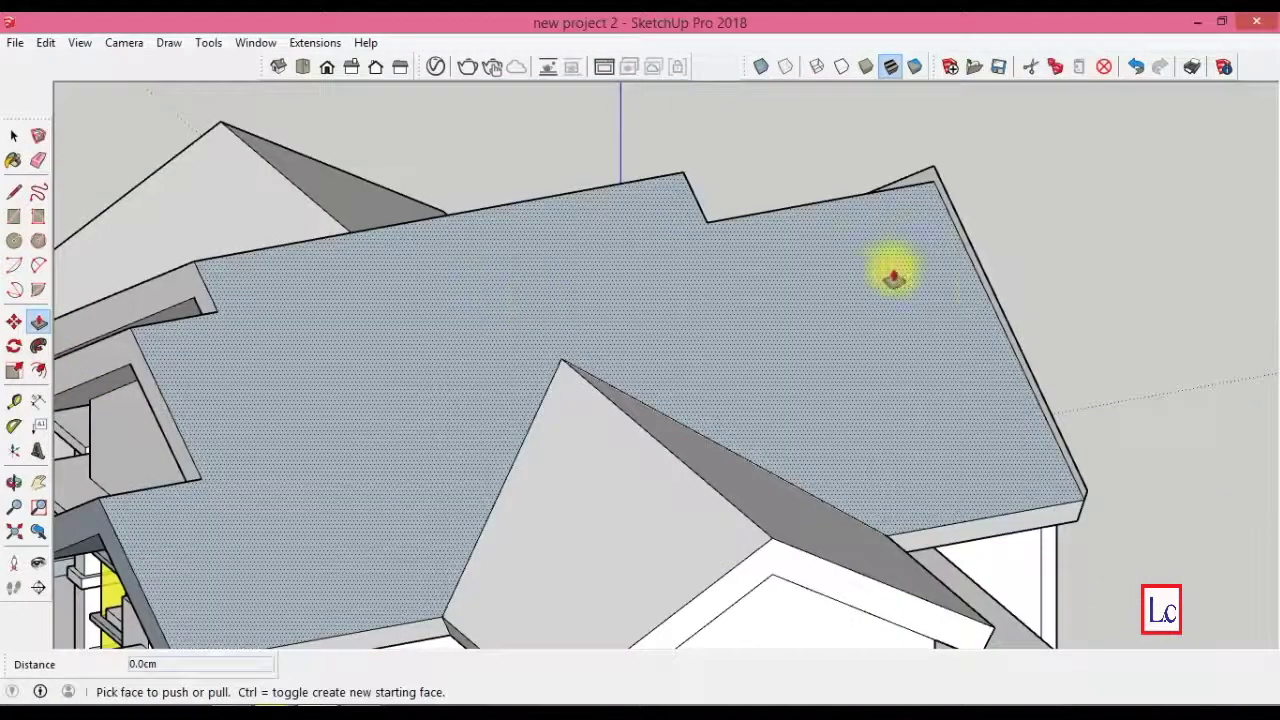
- Push the narrow strip along the sloped roof edge up 15 cm into a fascia
drag(986, 288, 973, 308)
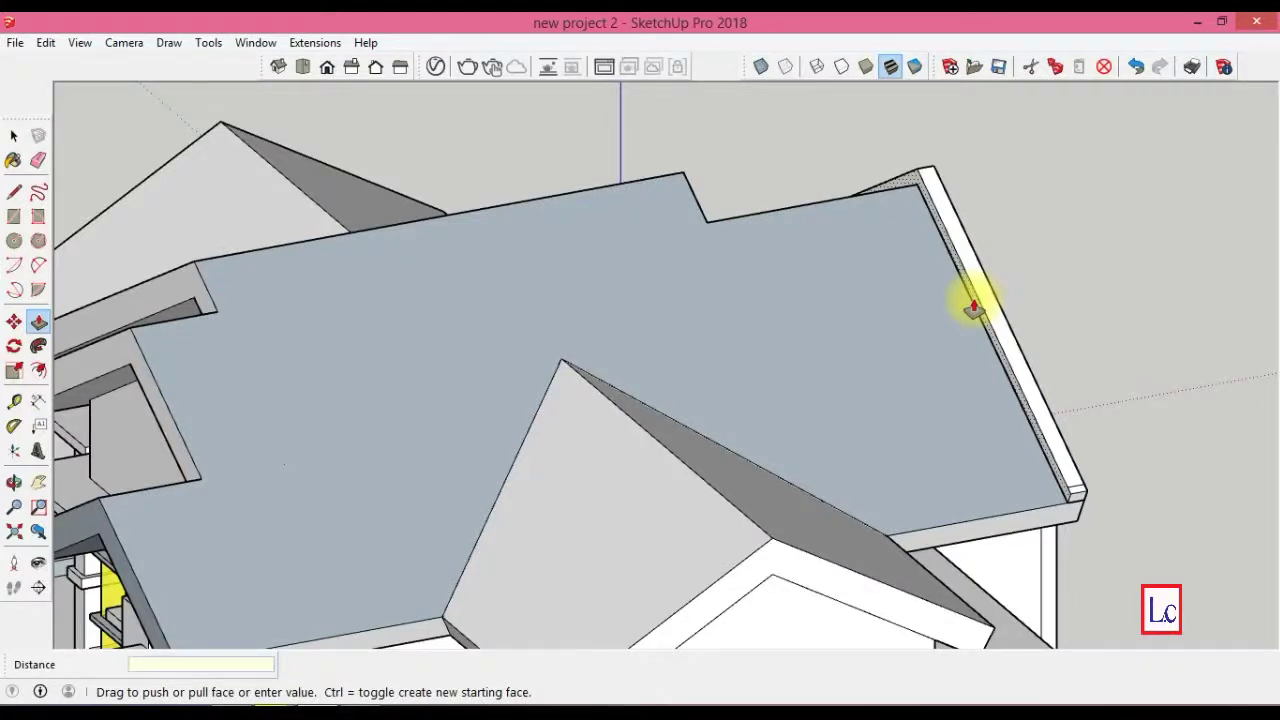
text(15)
key(Return)
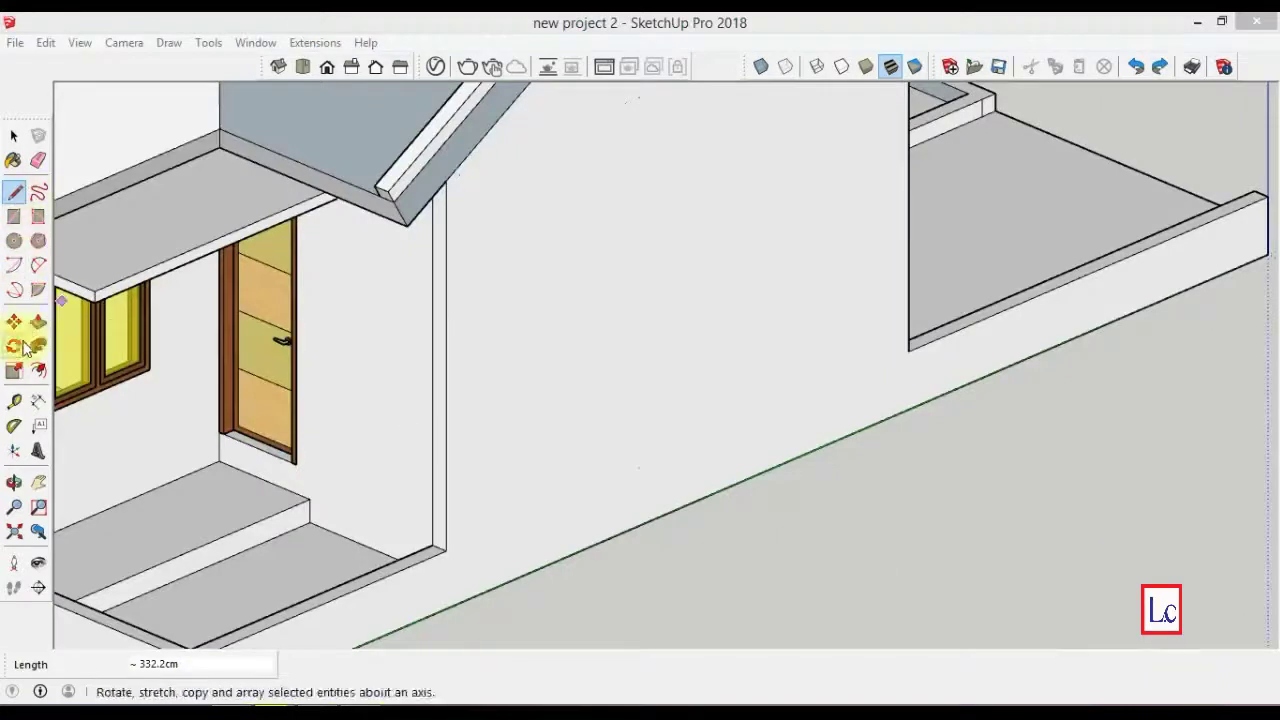
click(375, 190)
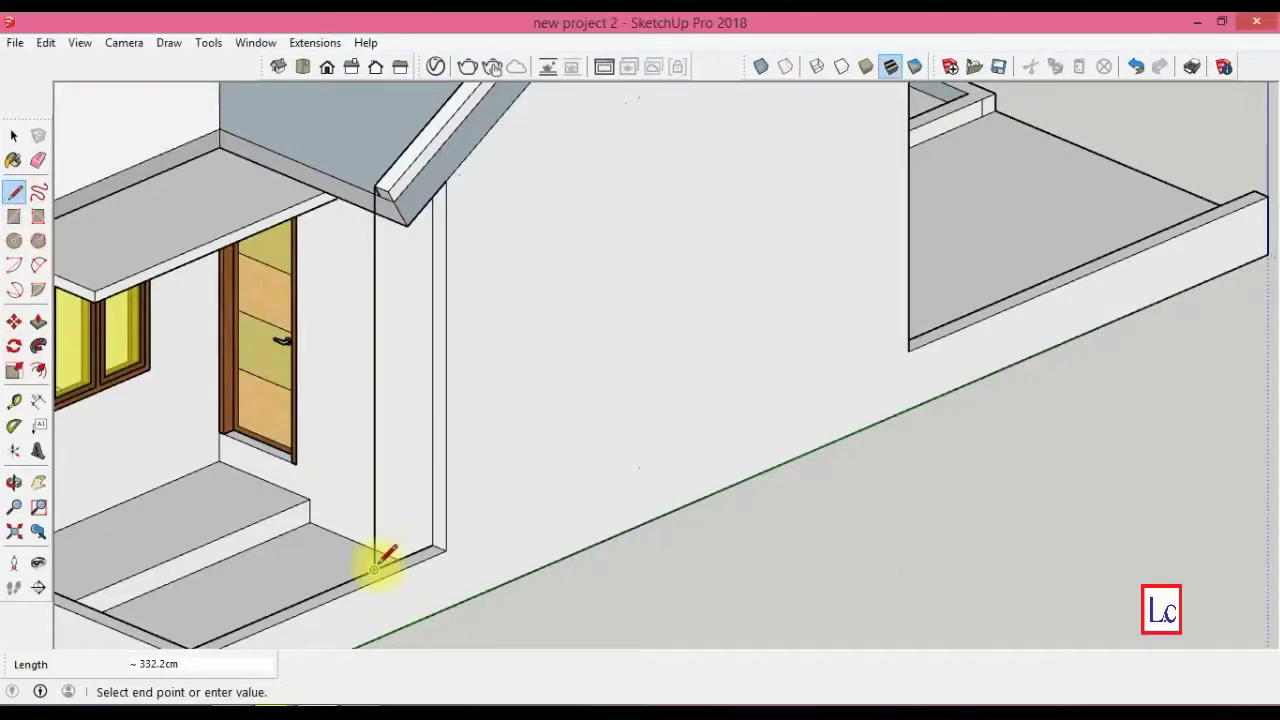
- Draw a vertical edge from the roof corner to the wall base and erase the dashed wall edge
click(388, 190)
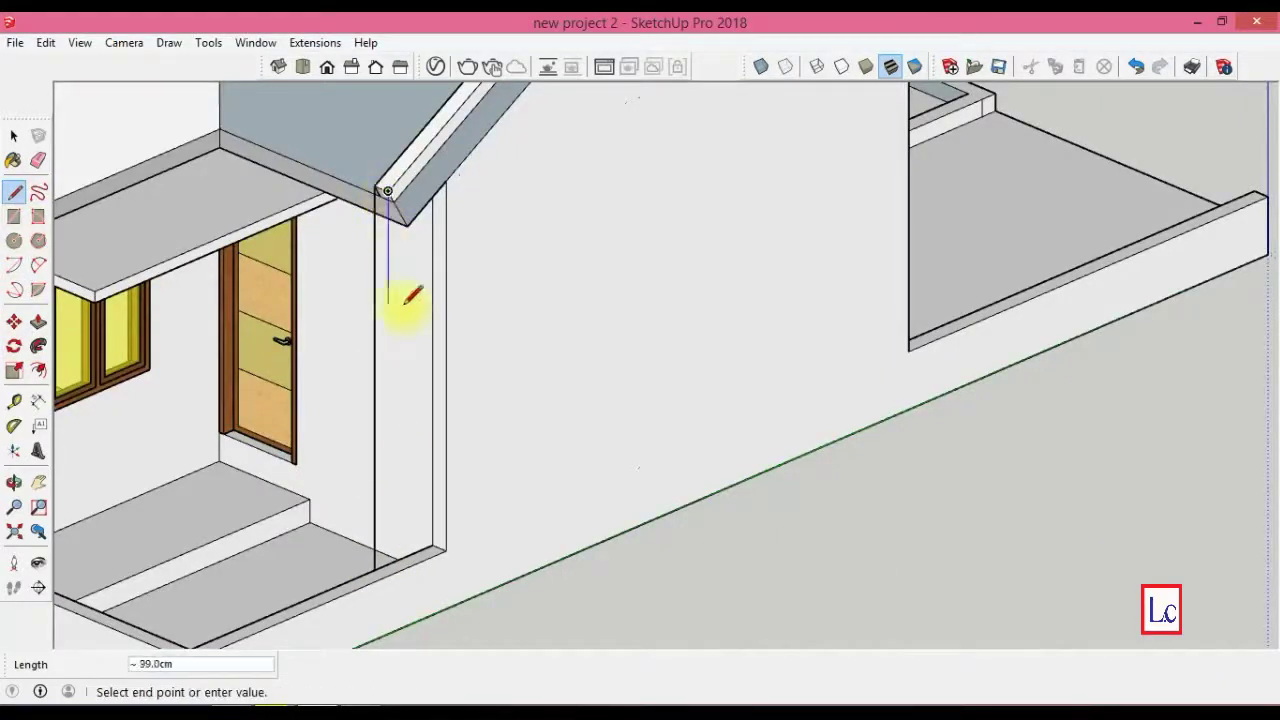
click(387, 575)
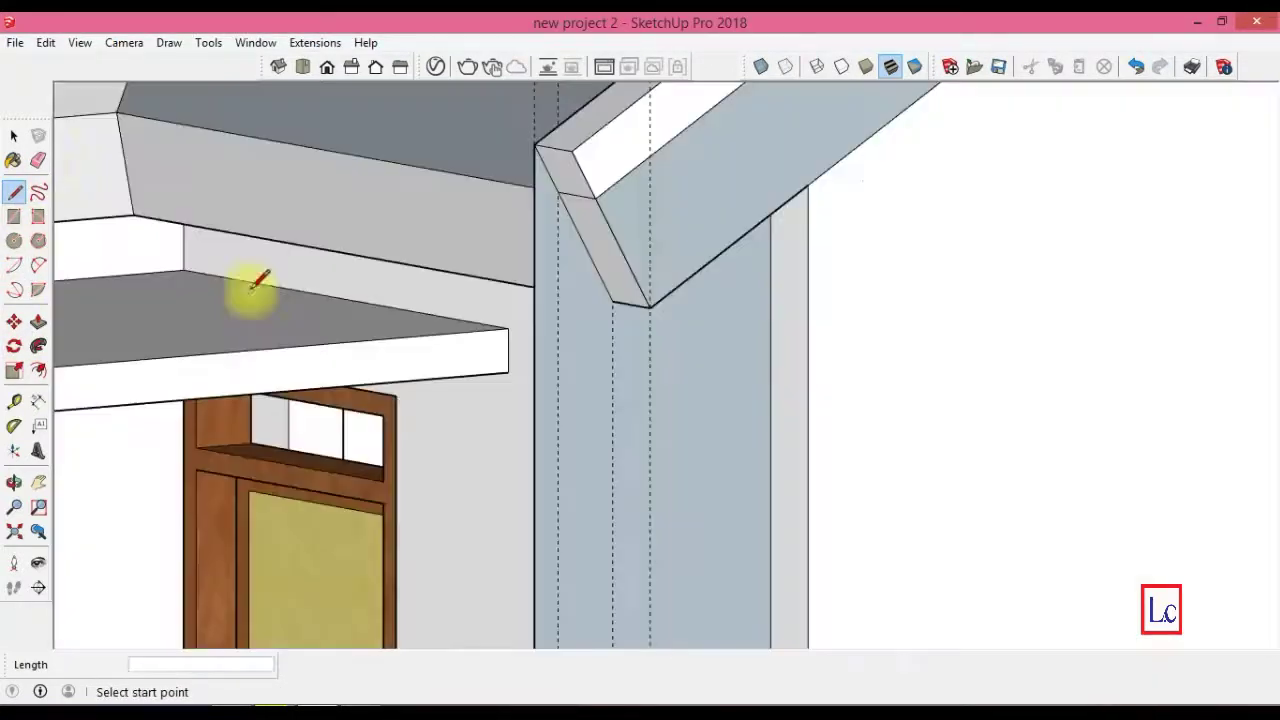
key(e)
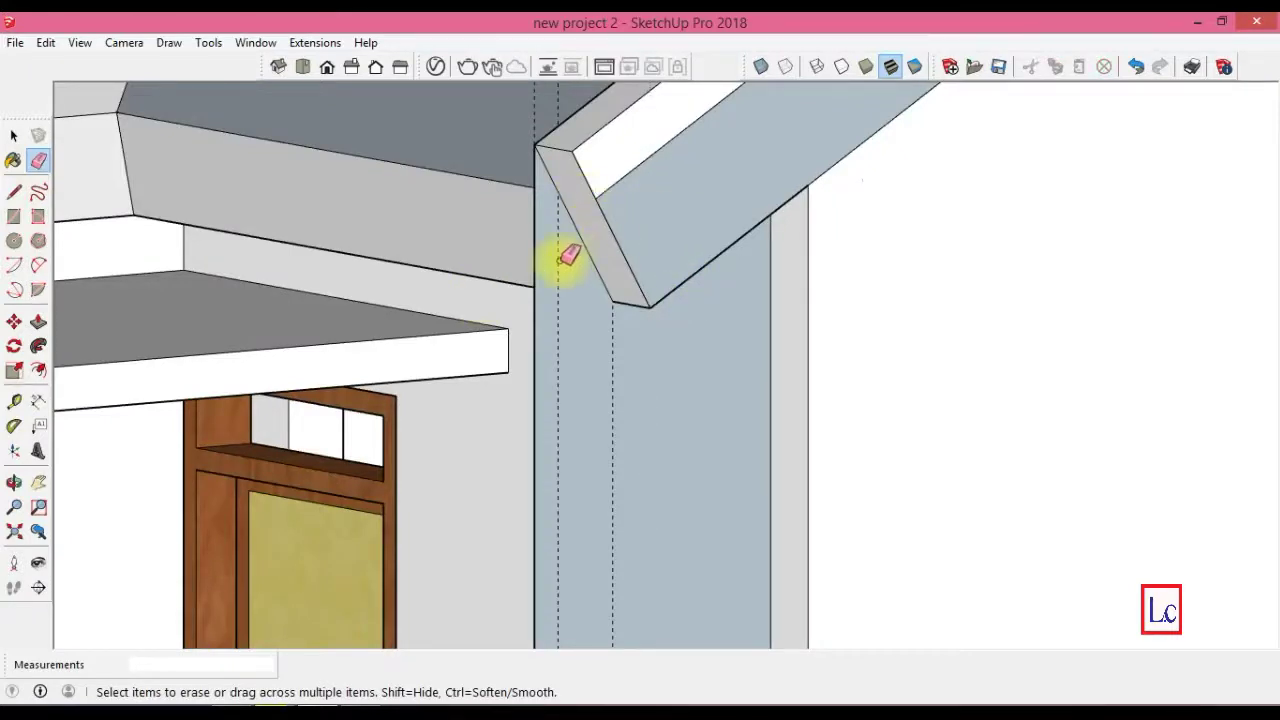
click(613, 330)
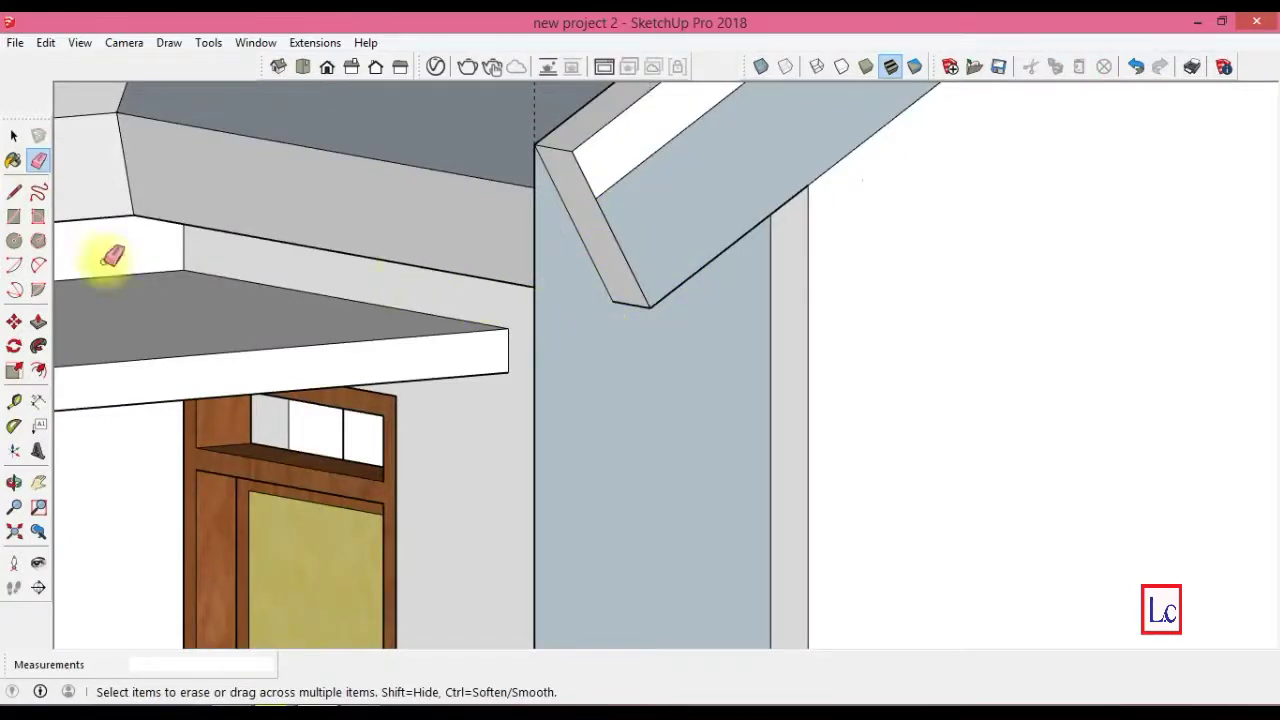
- Push the wall face flush with the pier and erase the edge along the top sloped strip
click(38, 321)
mouse_move(643, 336)
mouse_down()
mouse_move(657, 294)
mouse_move(605, 185)
mouse_up()
click(38, 160)
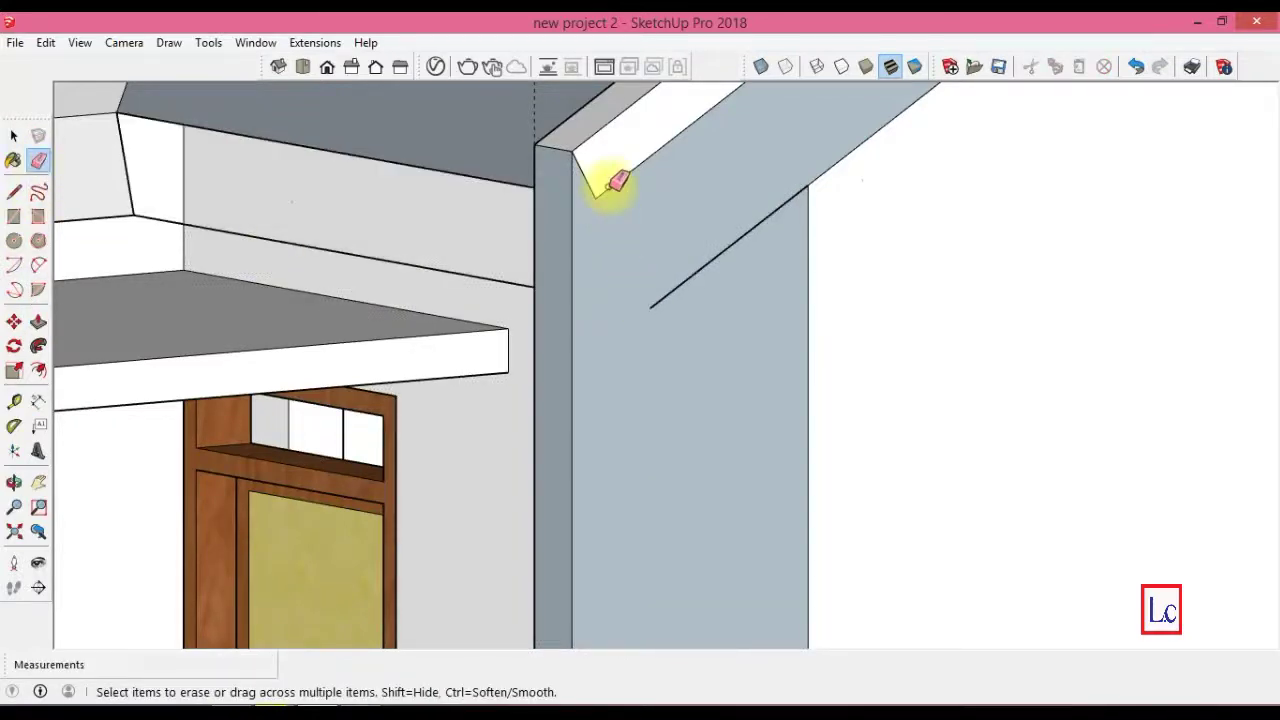
key(ctrl+z)
click(636, 175)
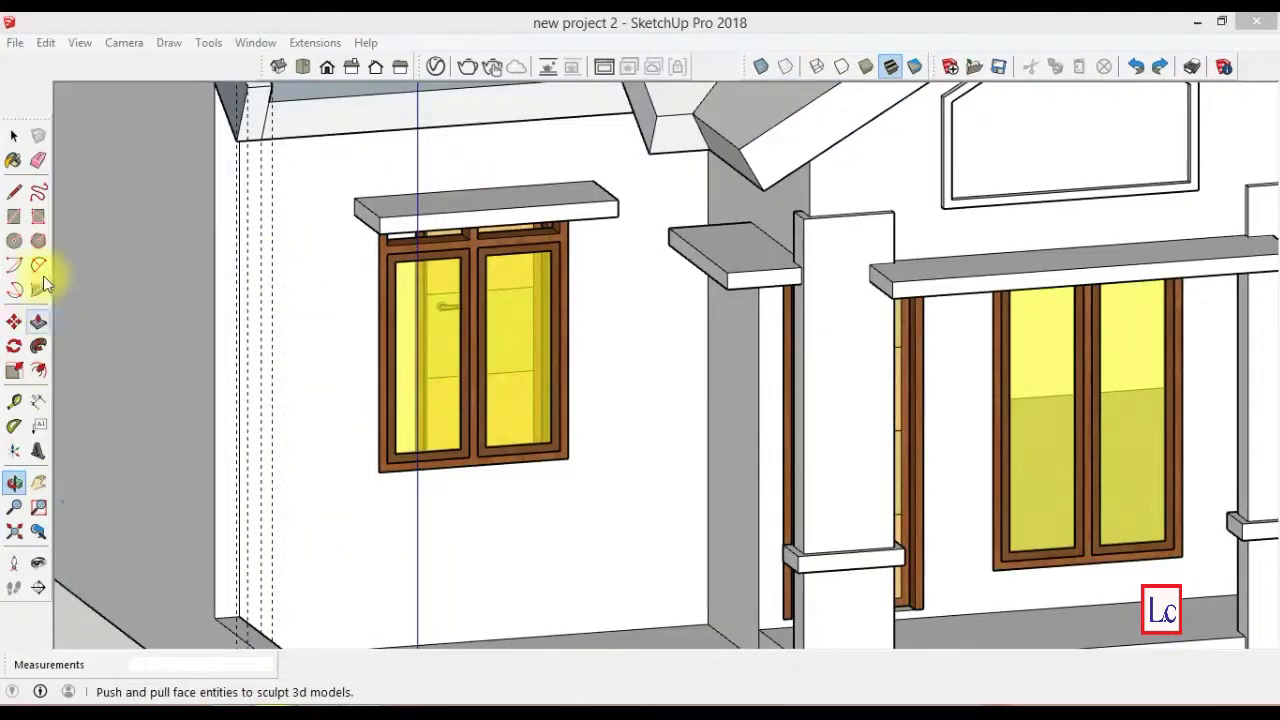
- Draw two vertical edges down the column side from its top to its base
click(14, 192)
click(268, 100)
click(271, 640)
click(252, 102)
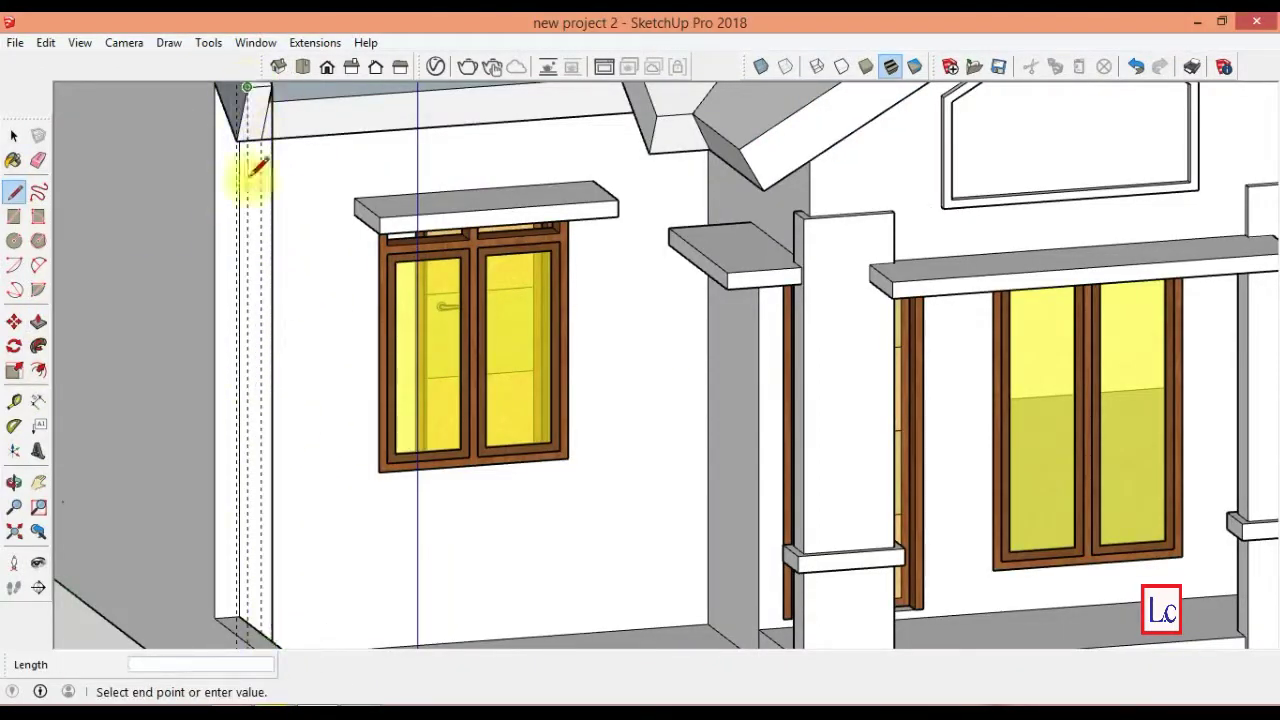
click(250, 639)
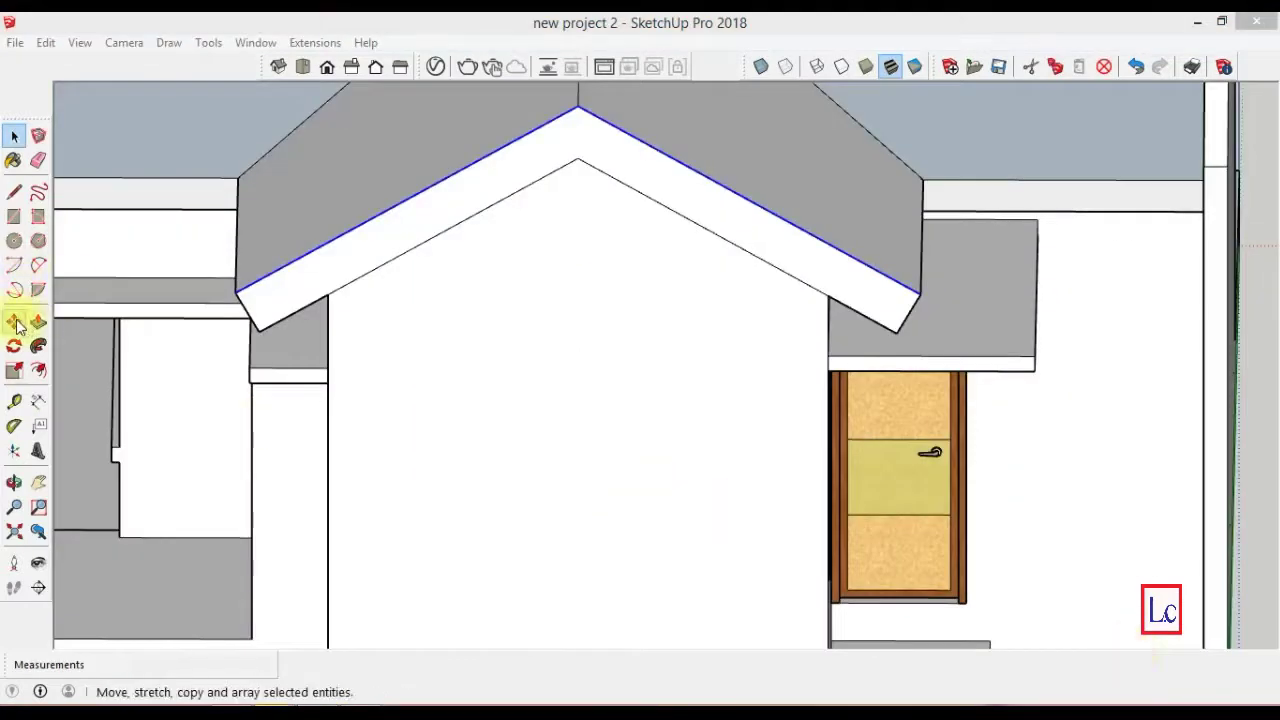
- Copy the gable roof edges 15 cm outward using Move with Ctrl
click(14, 322)
click(234, 289)
key(ctrl)
text(15)
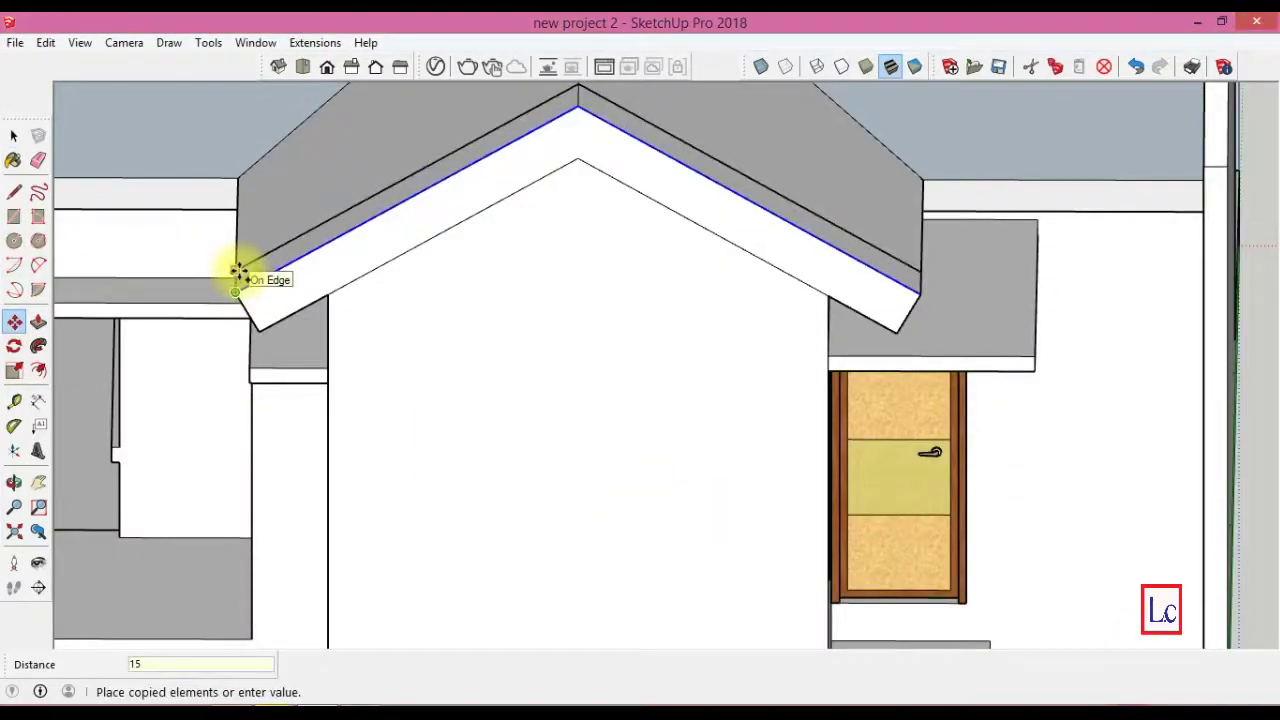
key(Return)
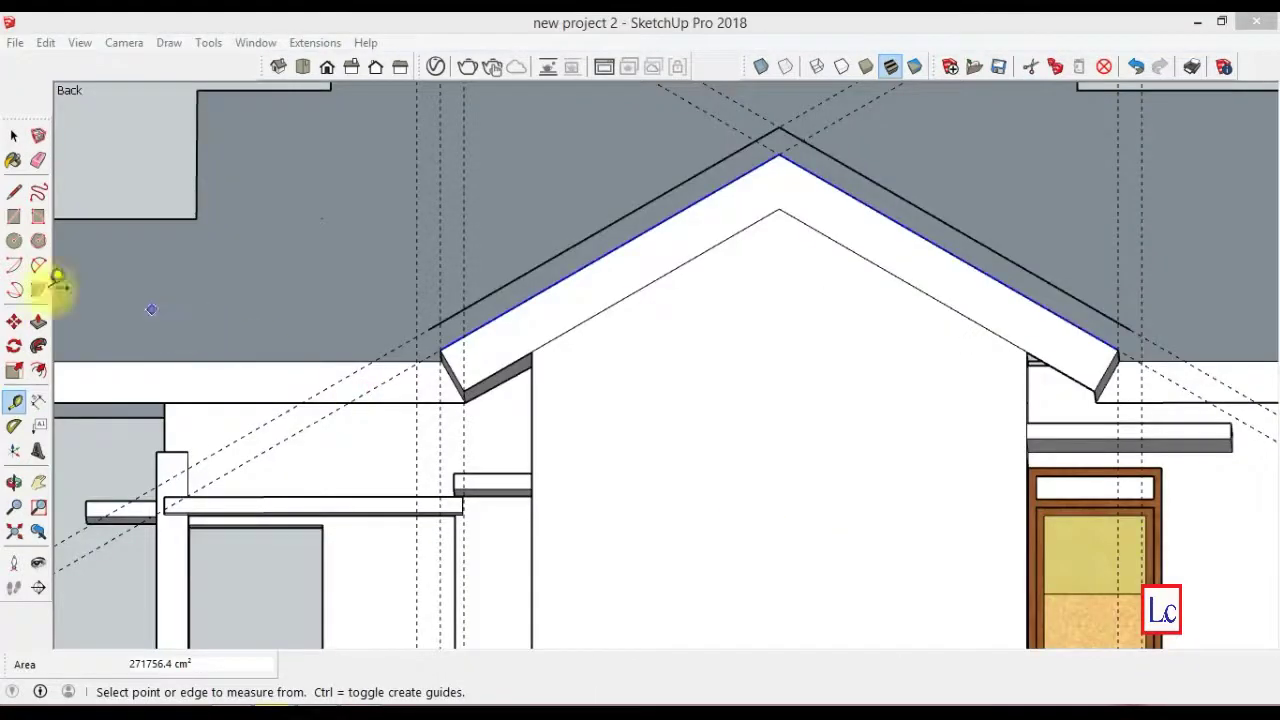
- Push the thin roof-edge face out and draw a vertical edge from the eave corner to the base
key(e)
key(l)
click(429, 343)
key(Escape)
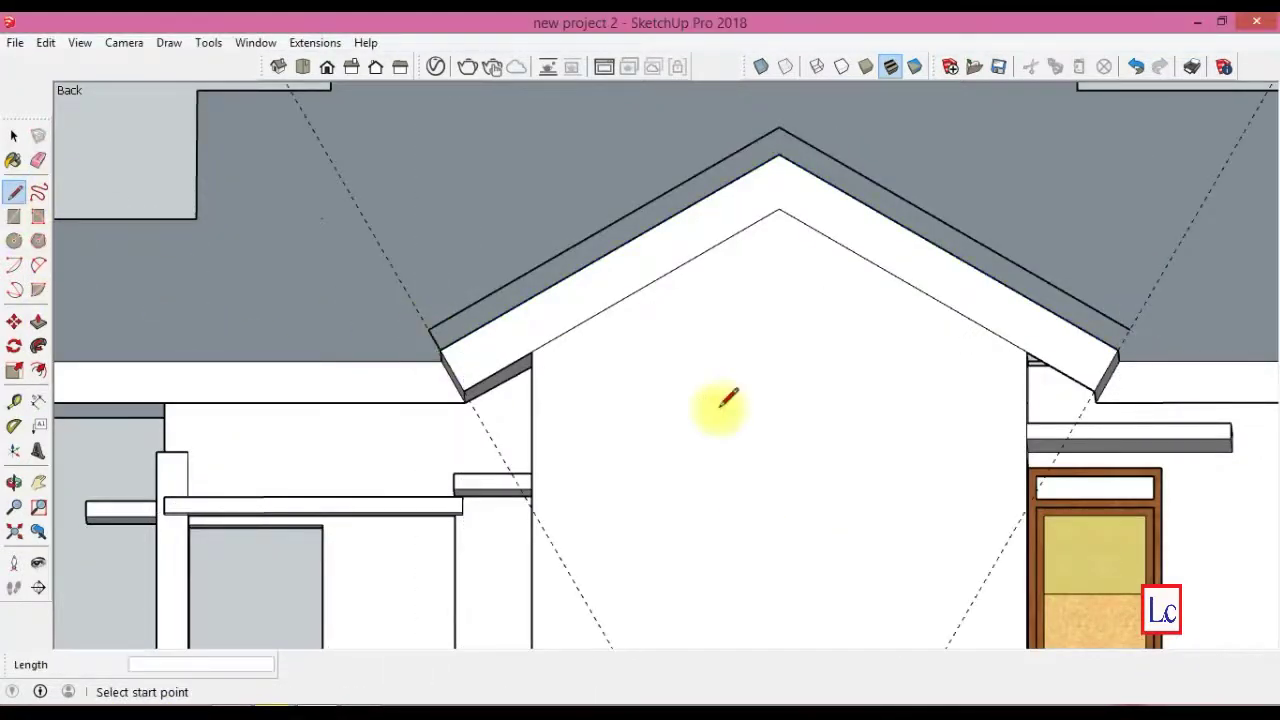
click(1120, 352)
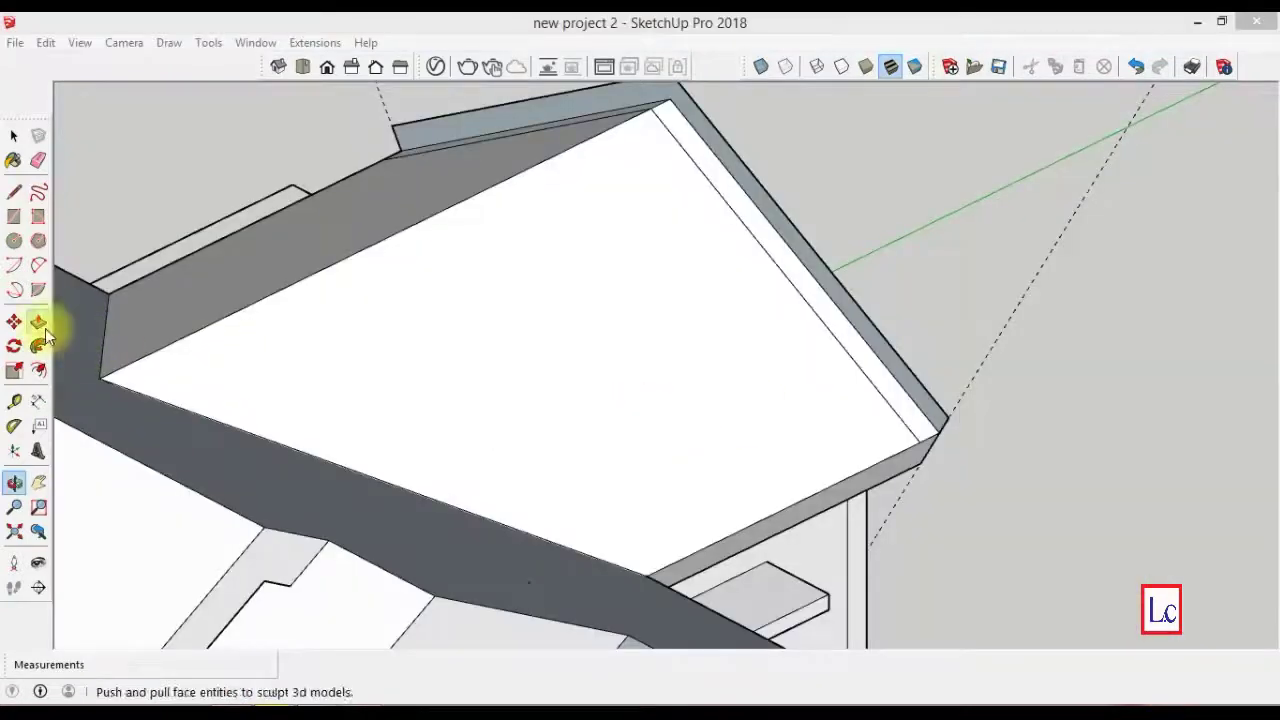
click(38, 321)
click(790, 230)
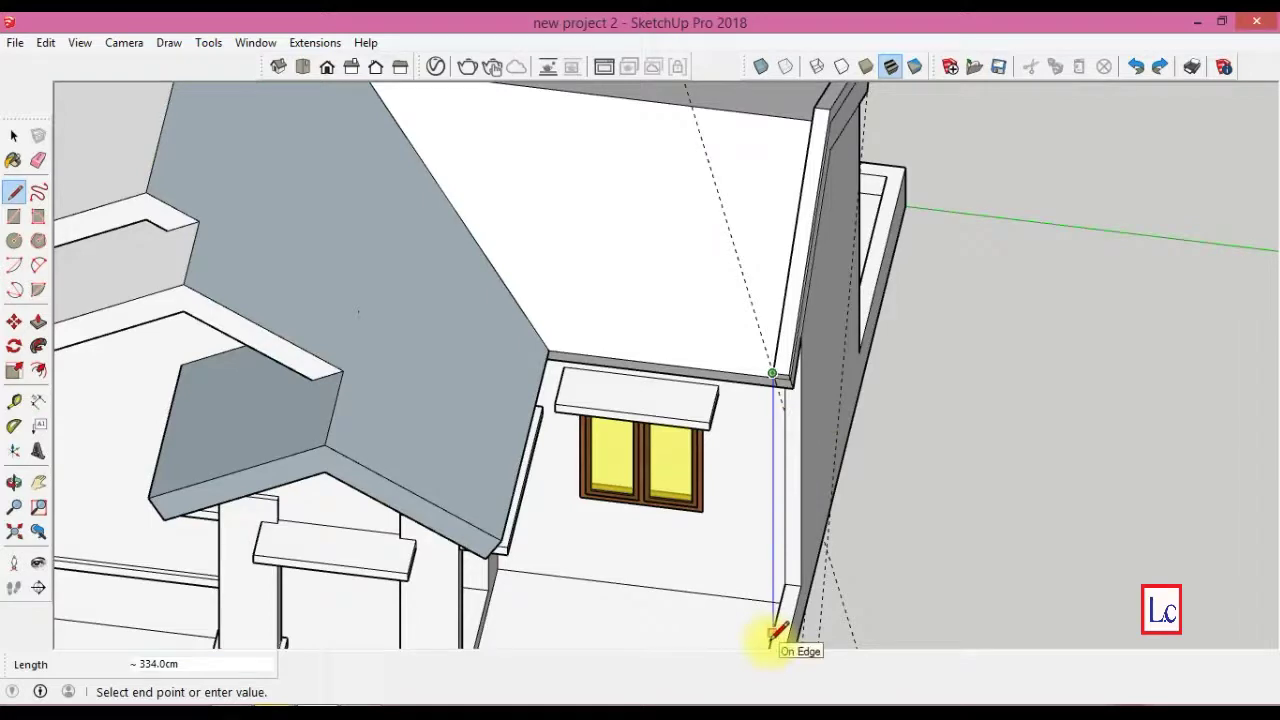
click(776, 635)
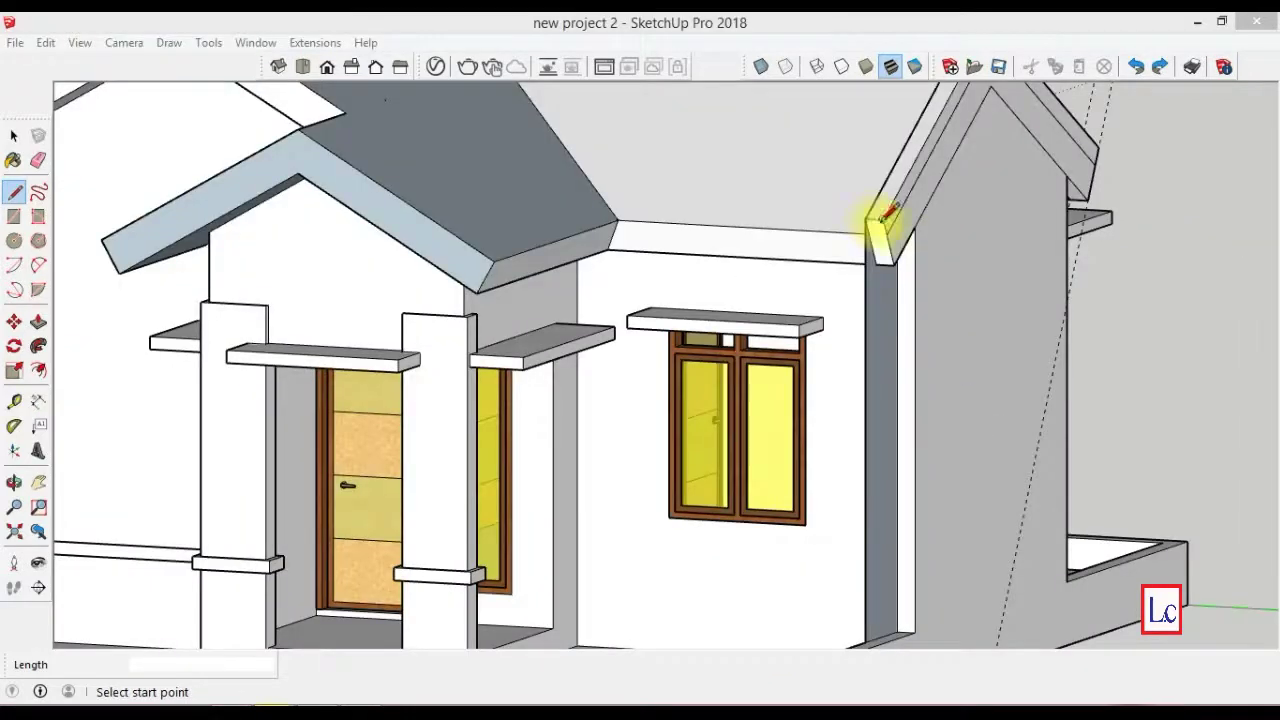
- Draw vertical edges from the eave corners down to each column base
click(883, 218)
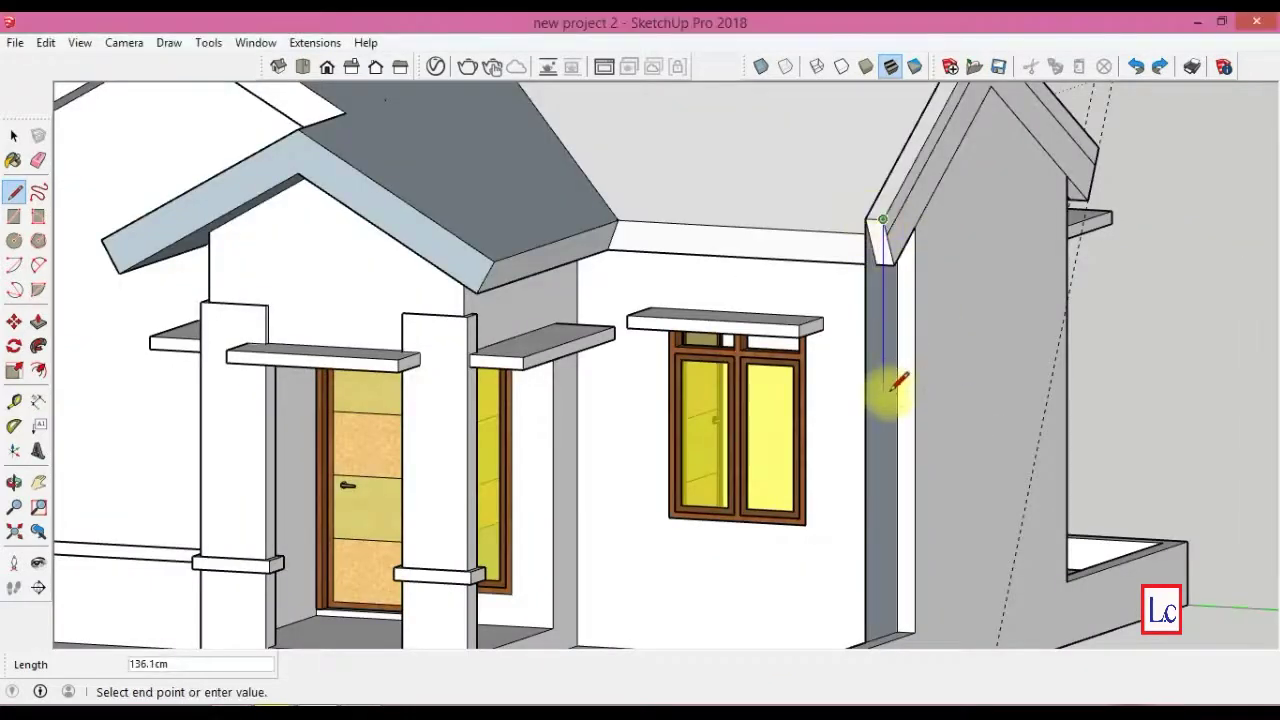
click(881, 637)
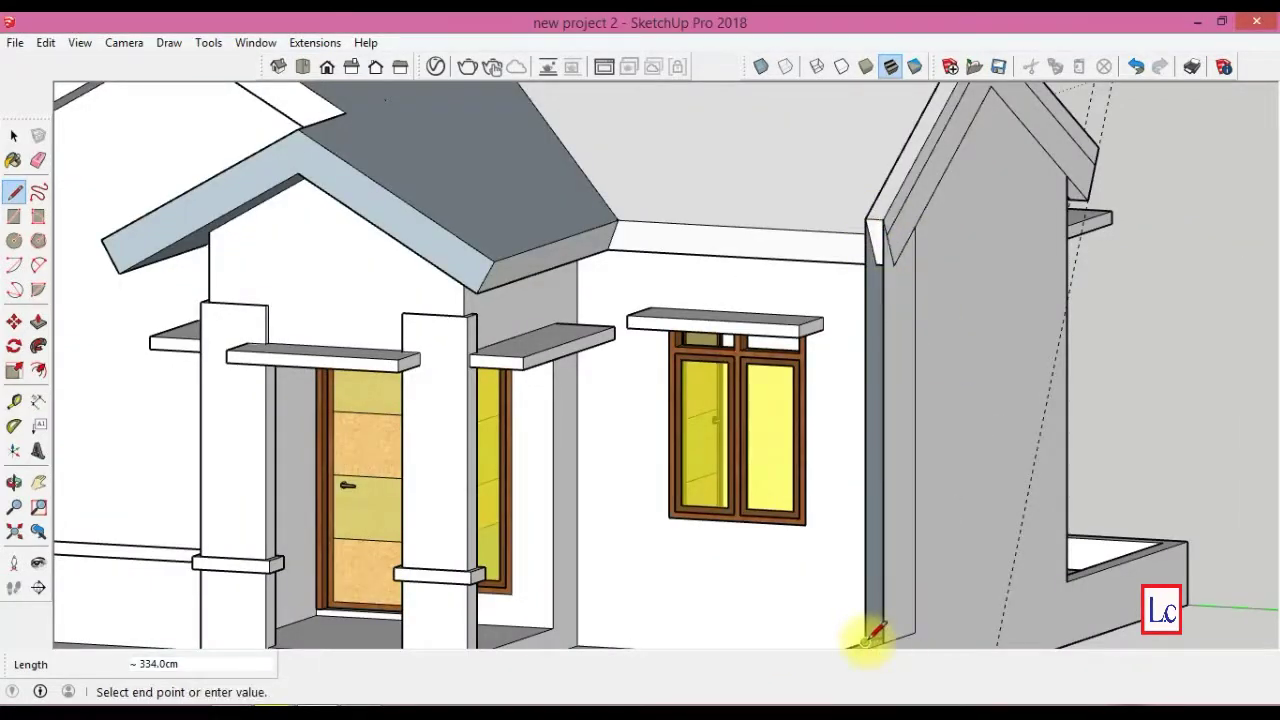
click(883, 638)
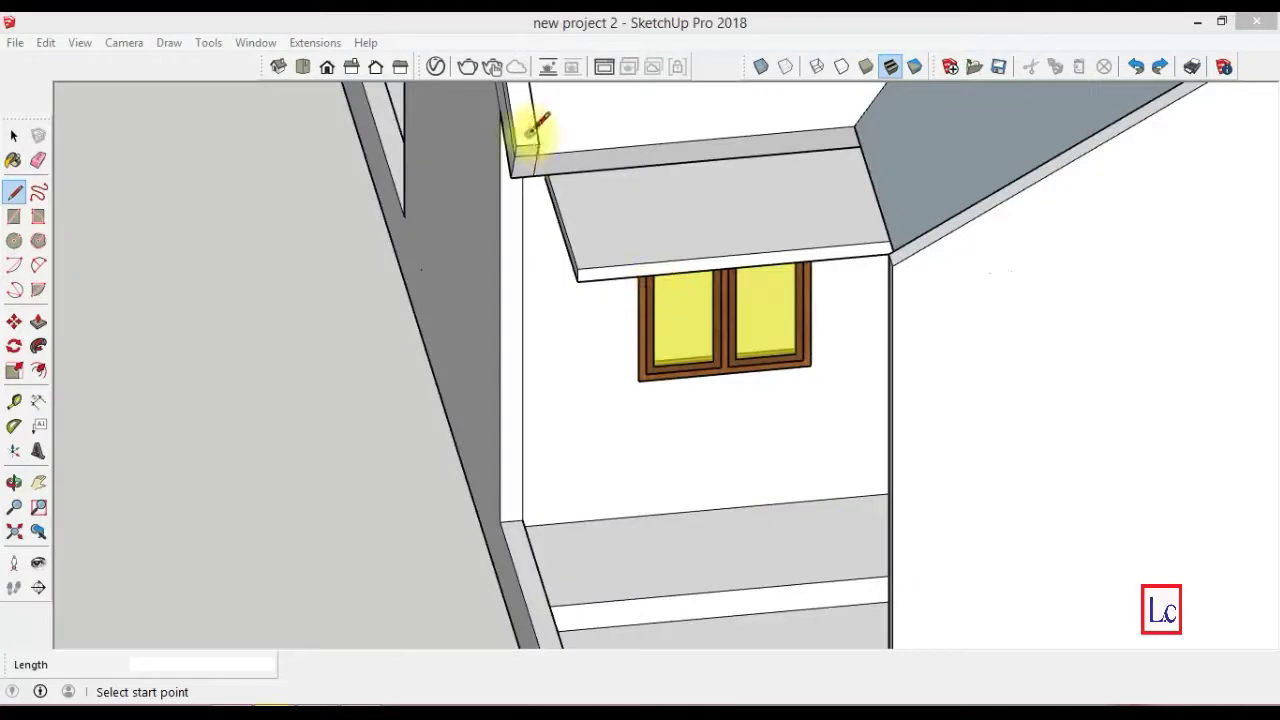
click(538, 145)
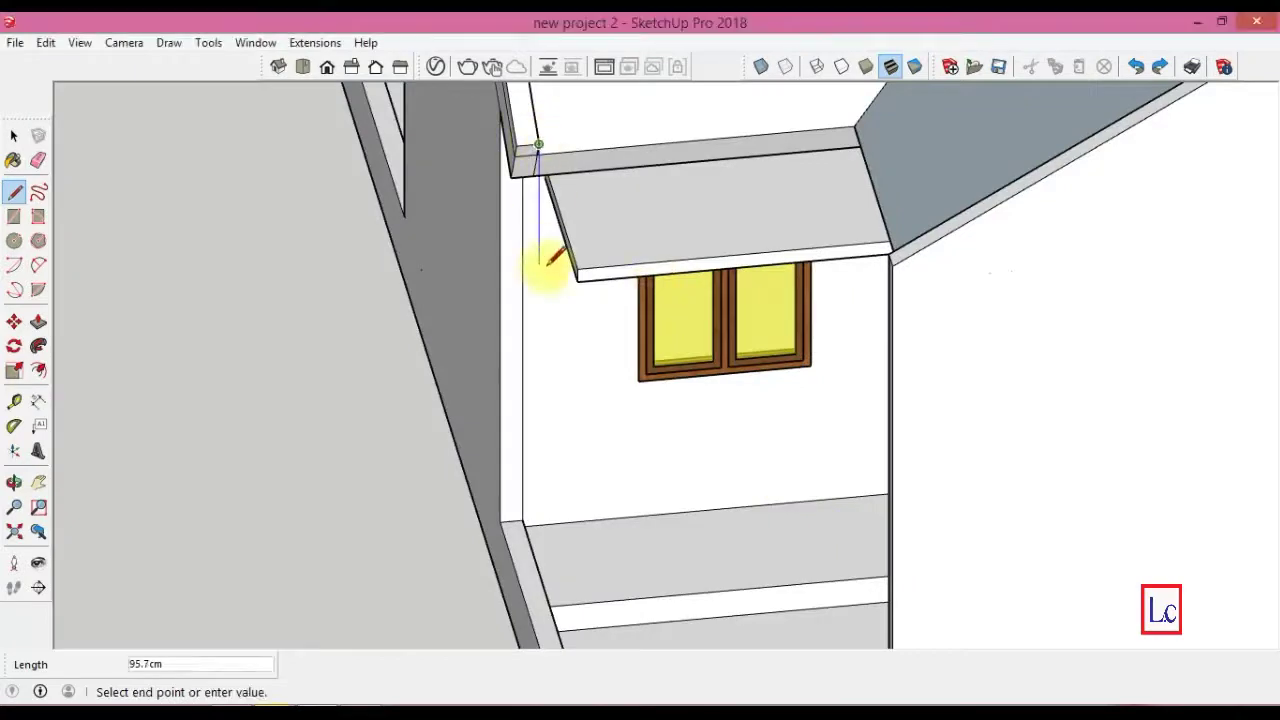
click(540, 570)
shift+middle_drag(808, 654, 1171, 689)
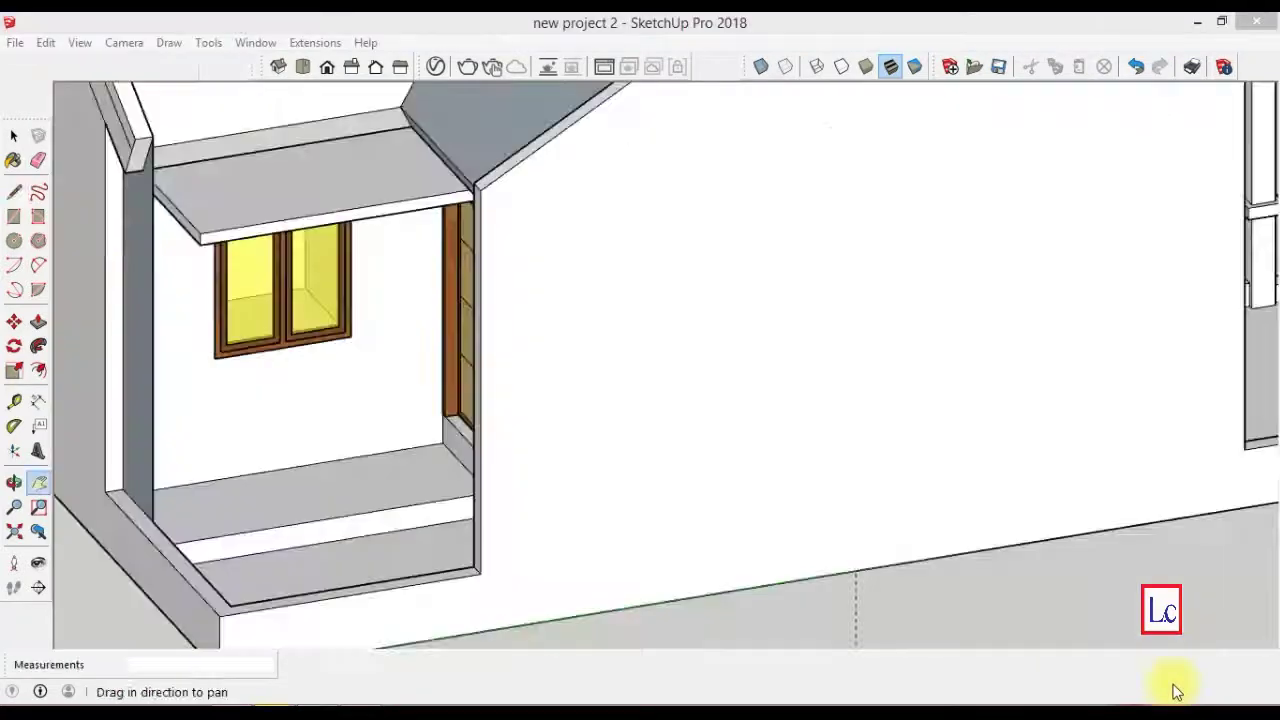
click(138, 145)
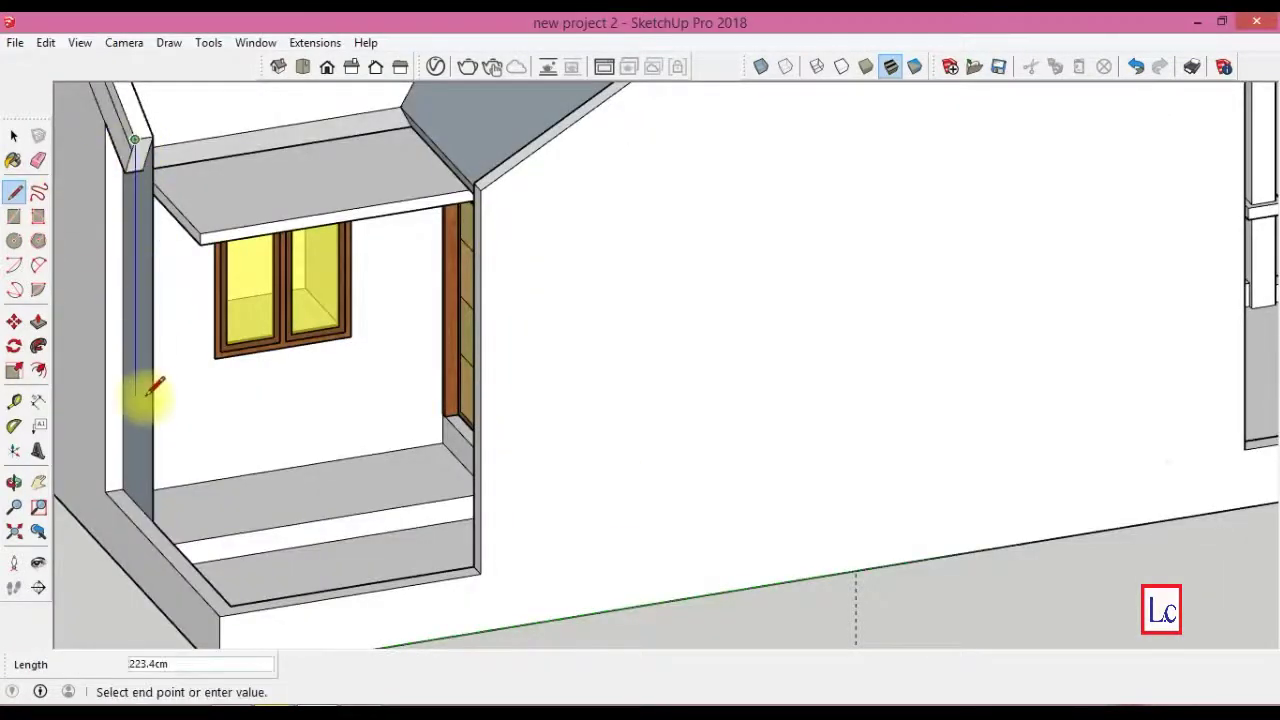
click(137, 520)
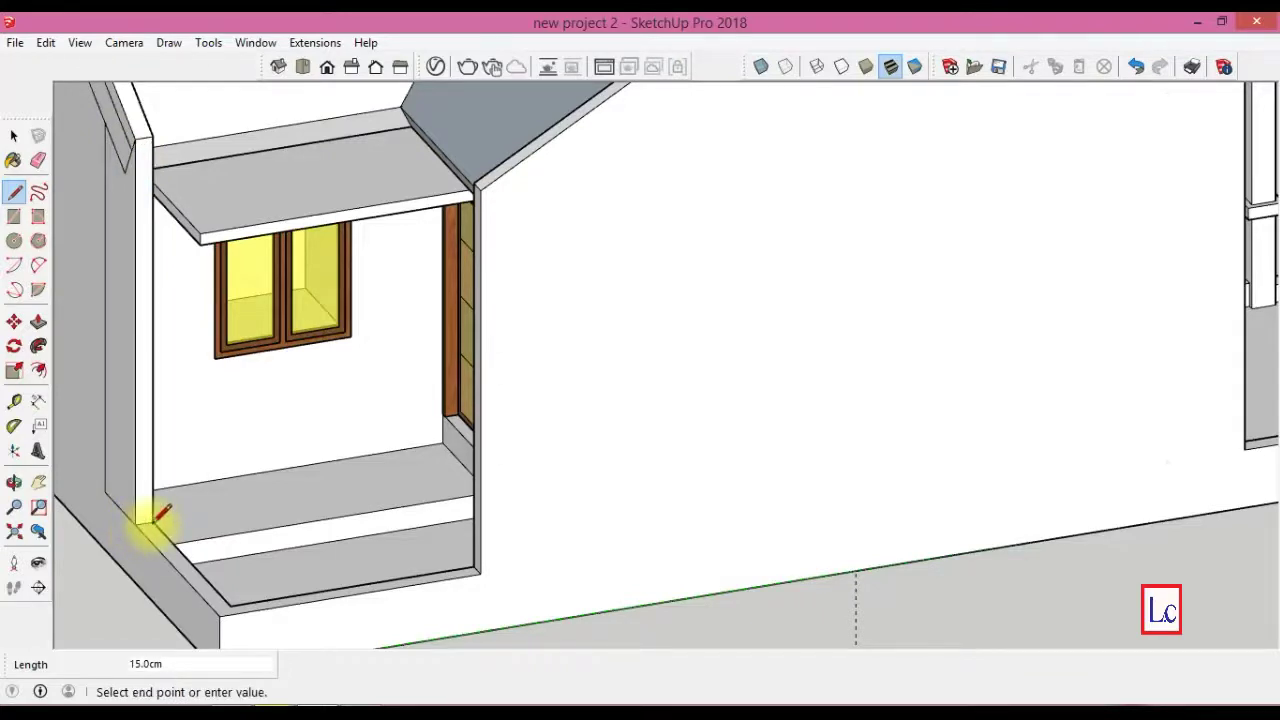
key(Escape)
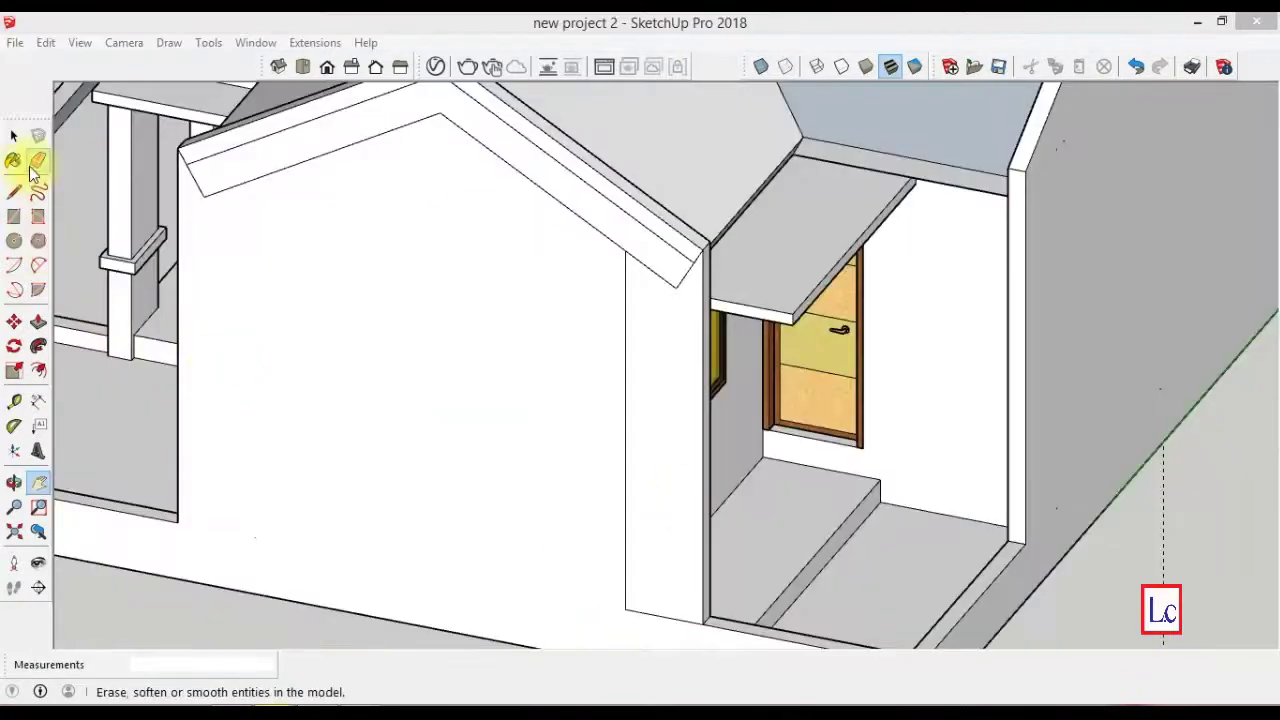
- Erase the inner gable edges beside the peak and the stray edges near the wall corner
click(38, 160)
click(237, 168)
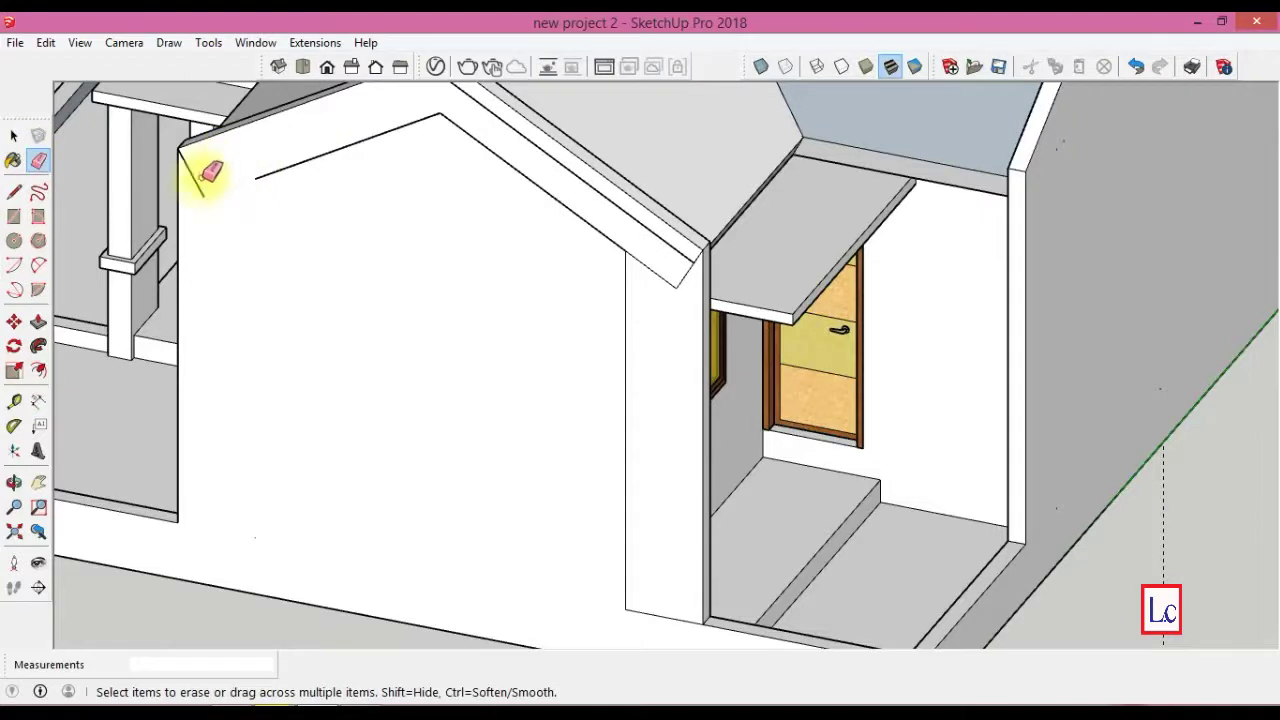
click(485, 140)
drag(485, 140, 645, 255)
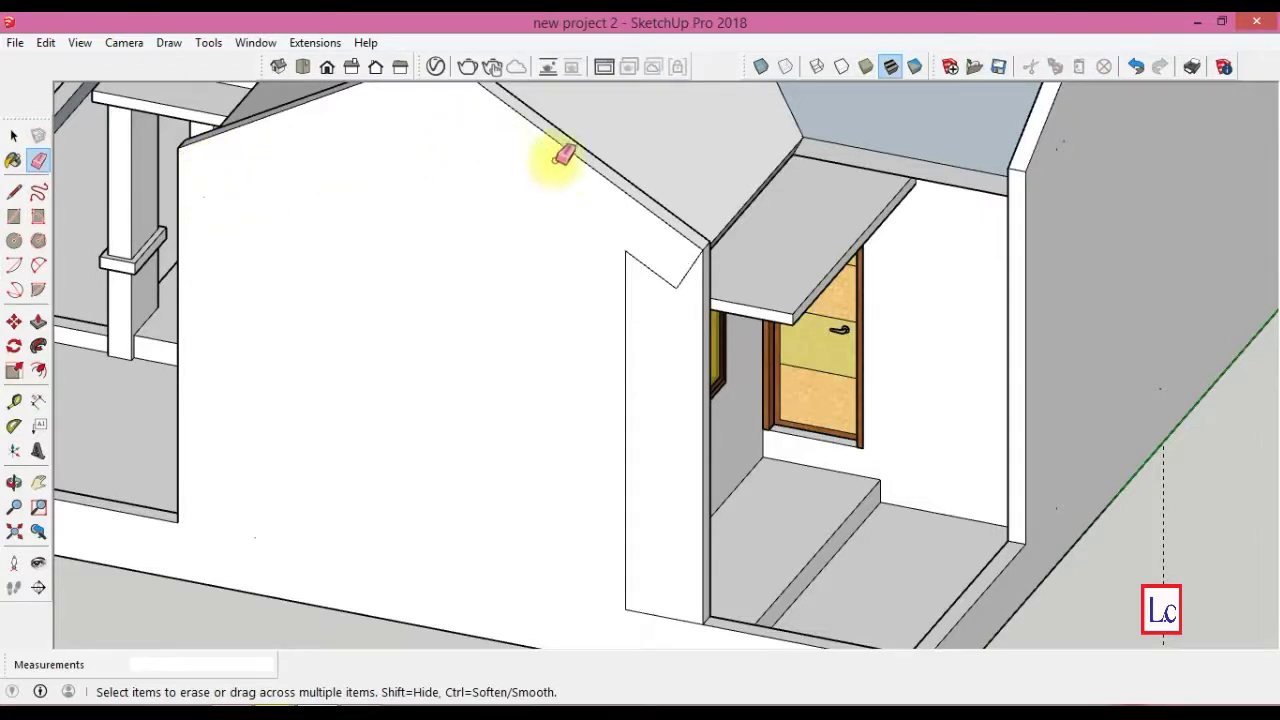
click(625, 292)
click(682, 278)
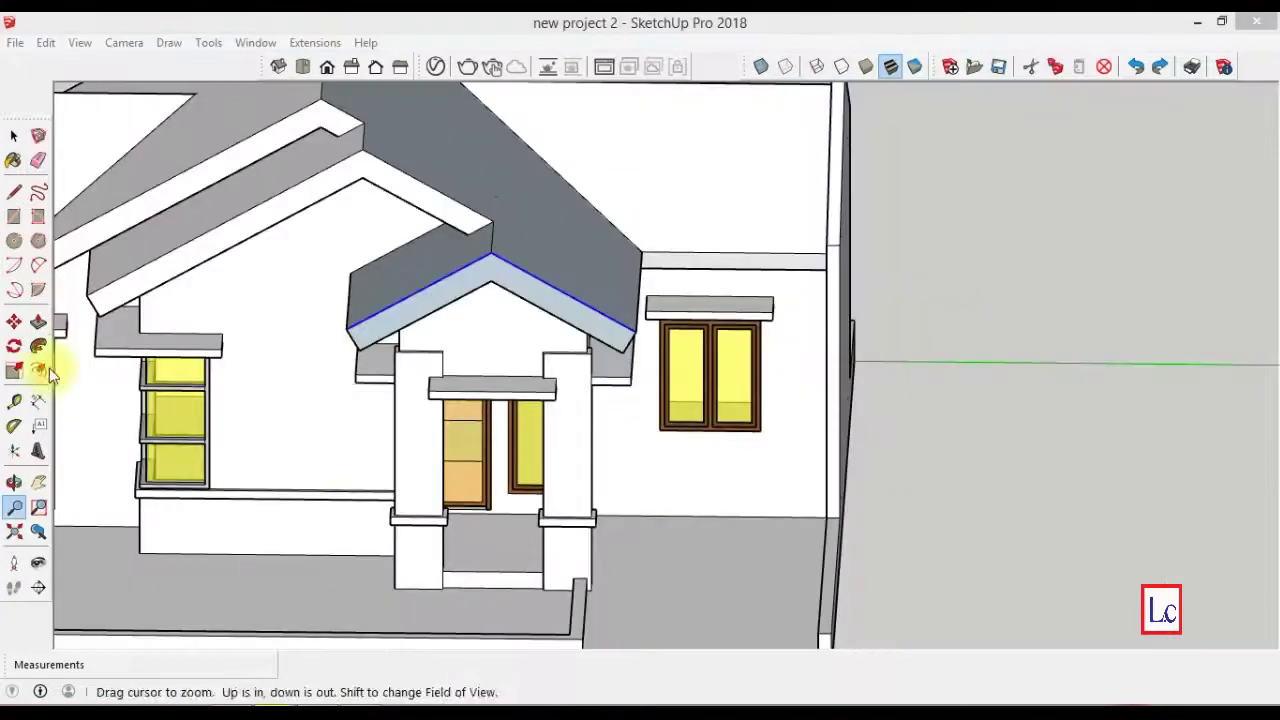
click(38, 370)
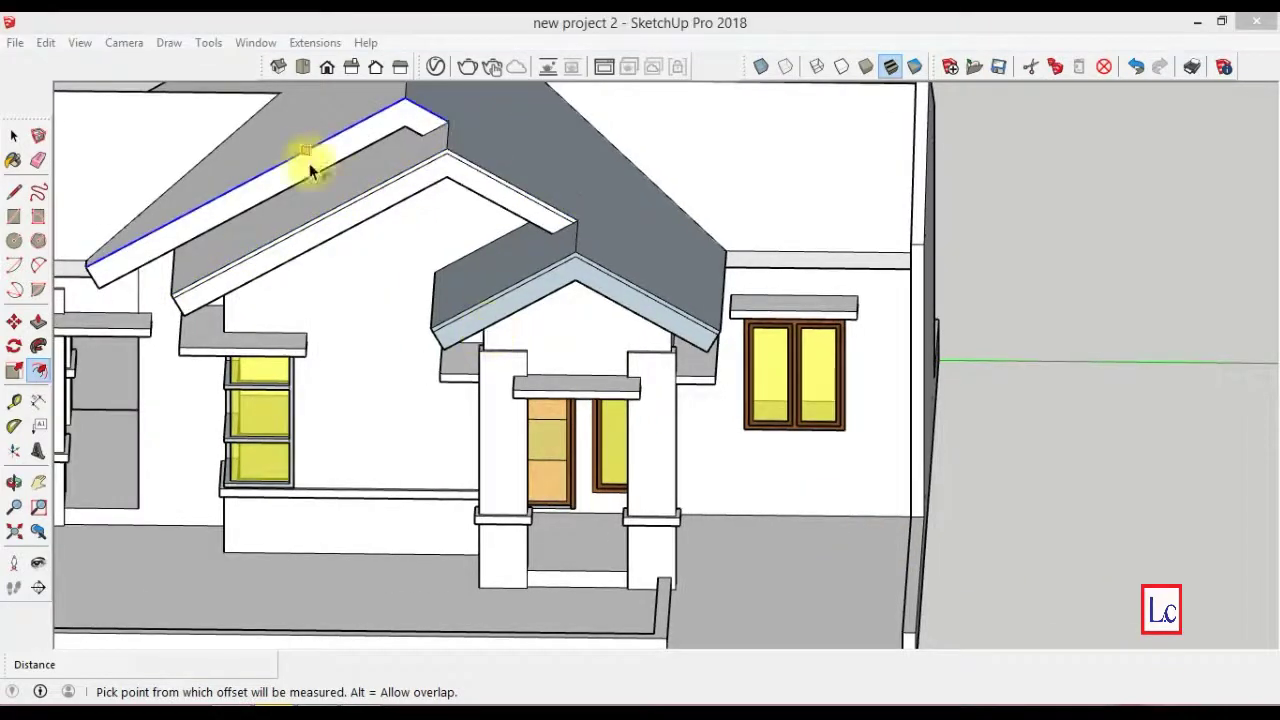
- Offset the gable and side roof edges 5 cm to outline the fascia band
click(308, 166)
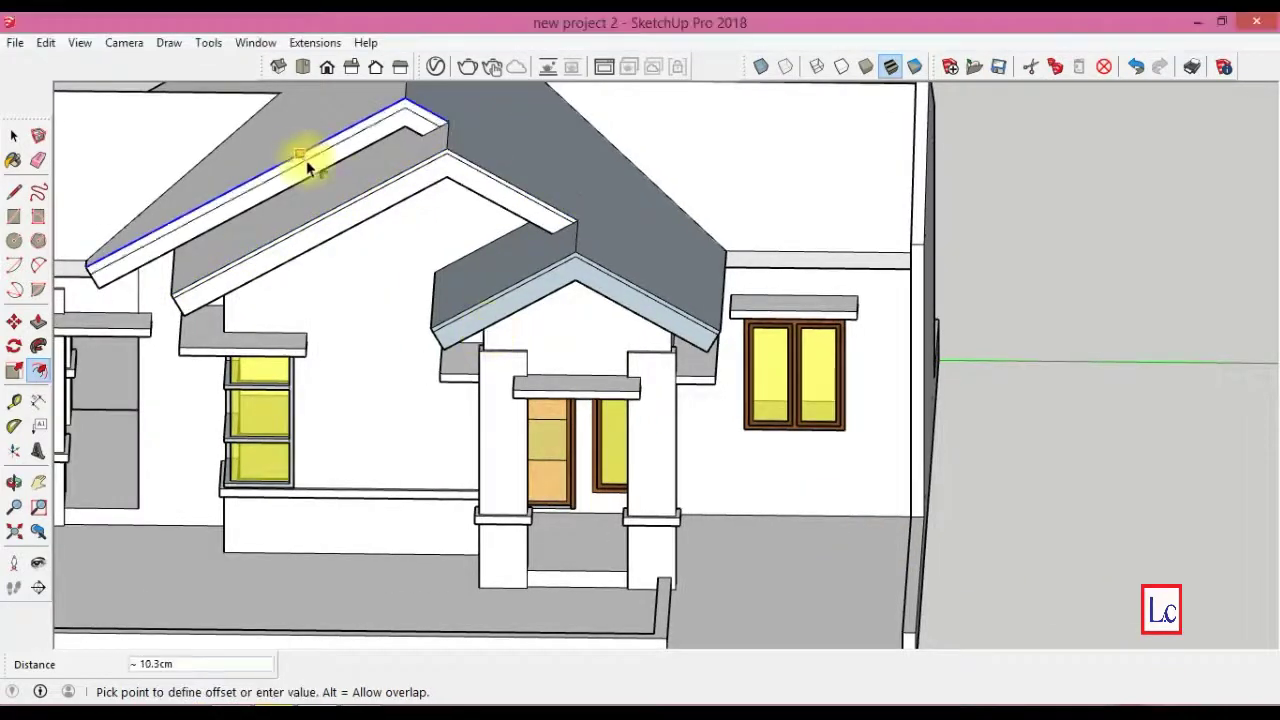
key(Return)
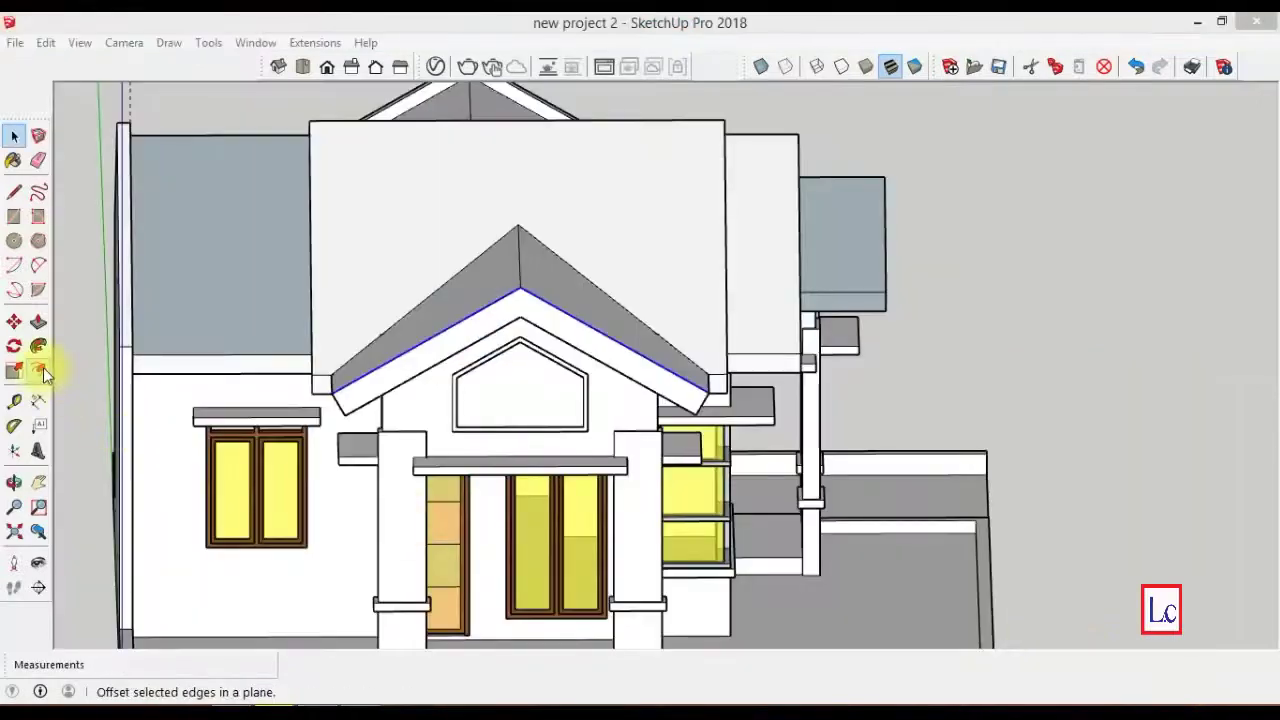
click(40, 370)
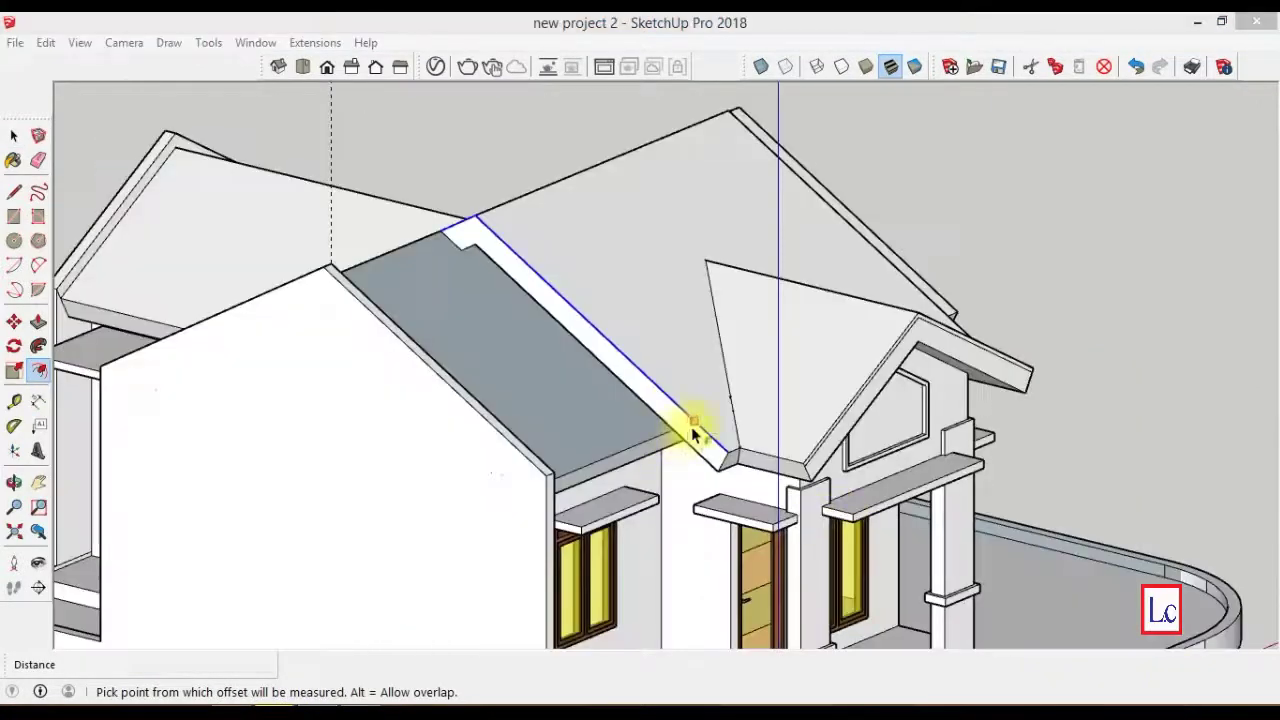
click(690, 428)
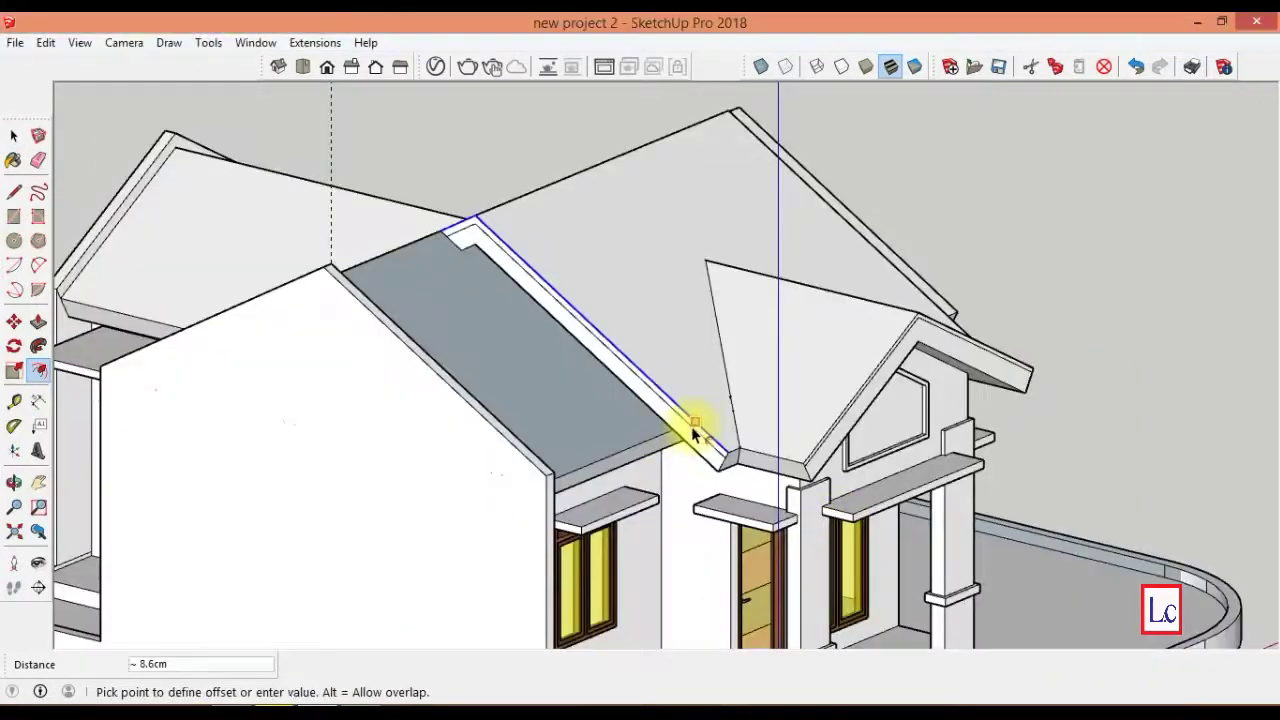
- Draw edges closing the fascia strip corners where the sloped edge meets the eave
key(l)
click(808, 572)
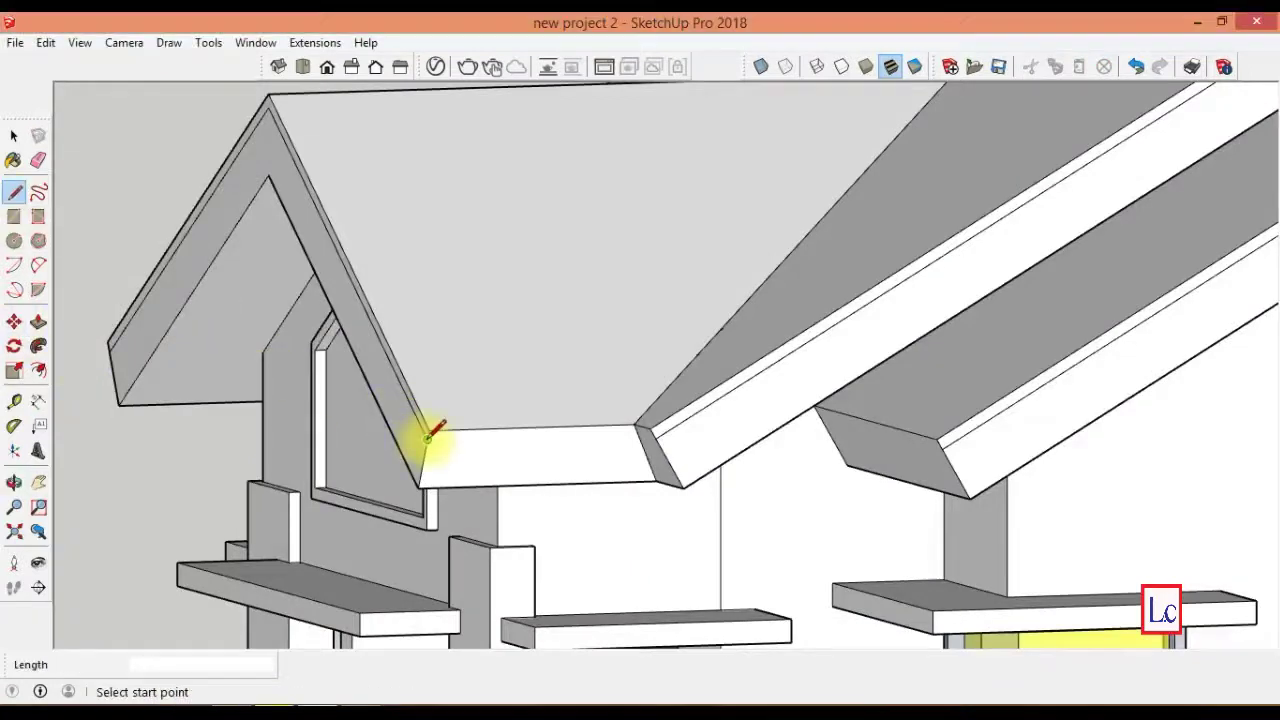
click(429, 434)
click(638, 430)
click(655, 437)
click(641, 431)
click(941, 448)
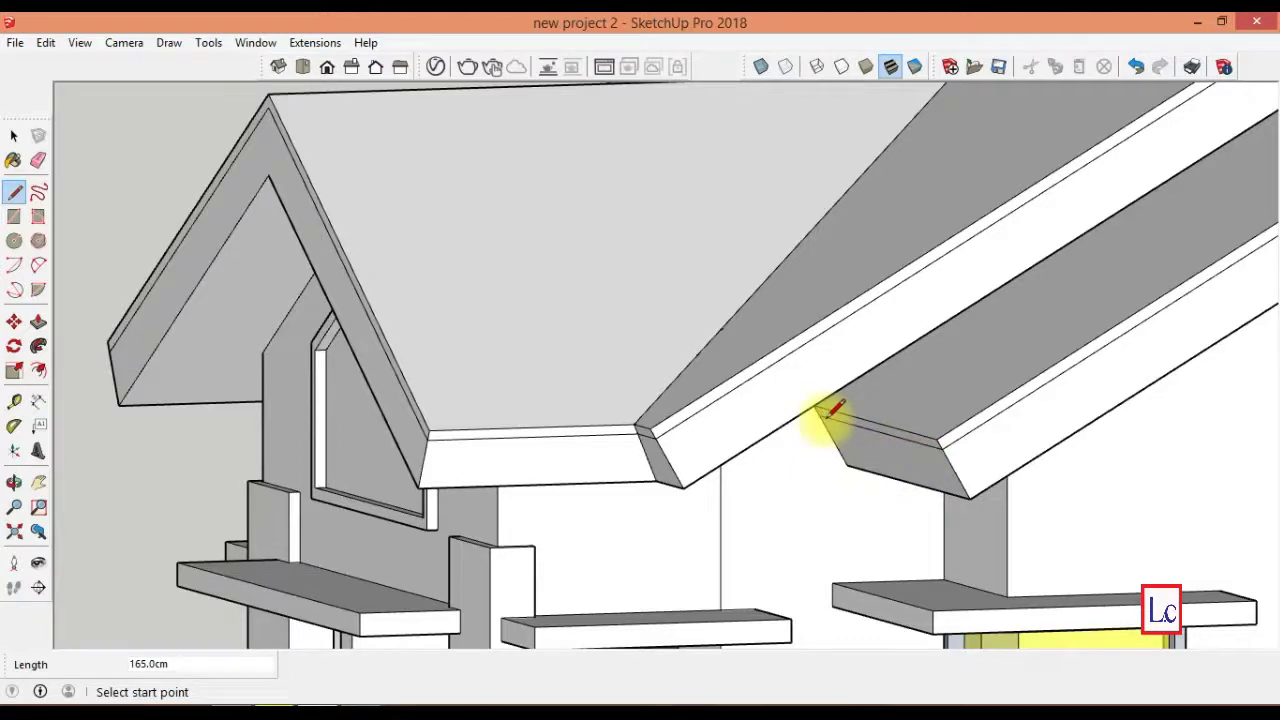
middle_drag(1137, 703, 194, 380)
click(256, 495)
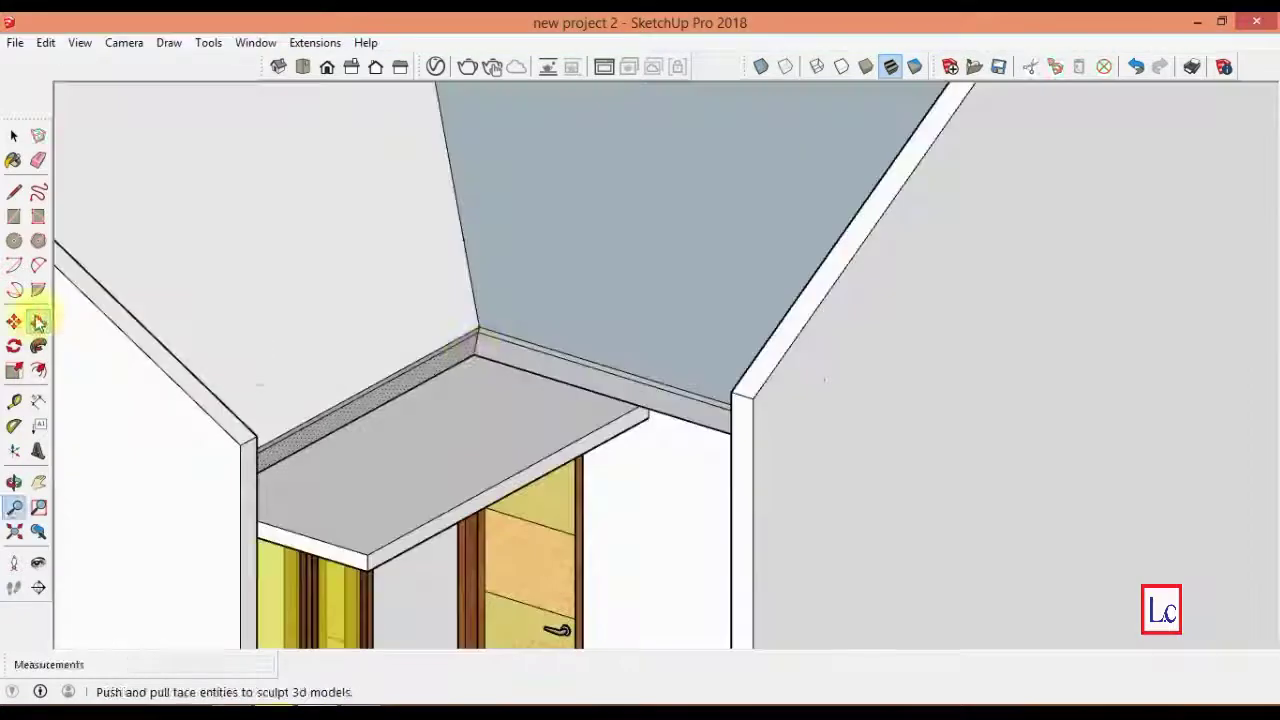
- Push the back ledge strip, left strip and ledge top out 5 cm
click(38, 321)
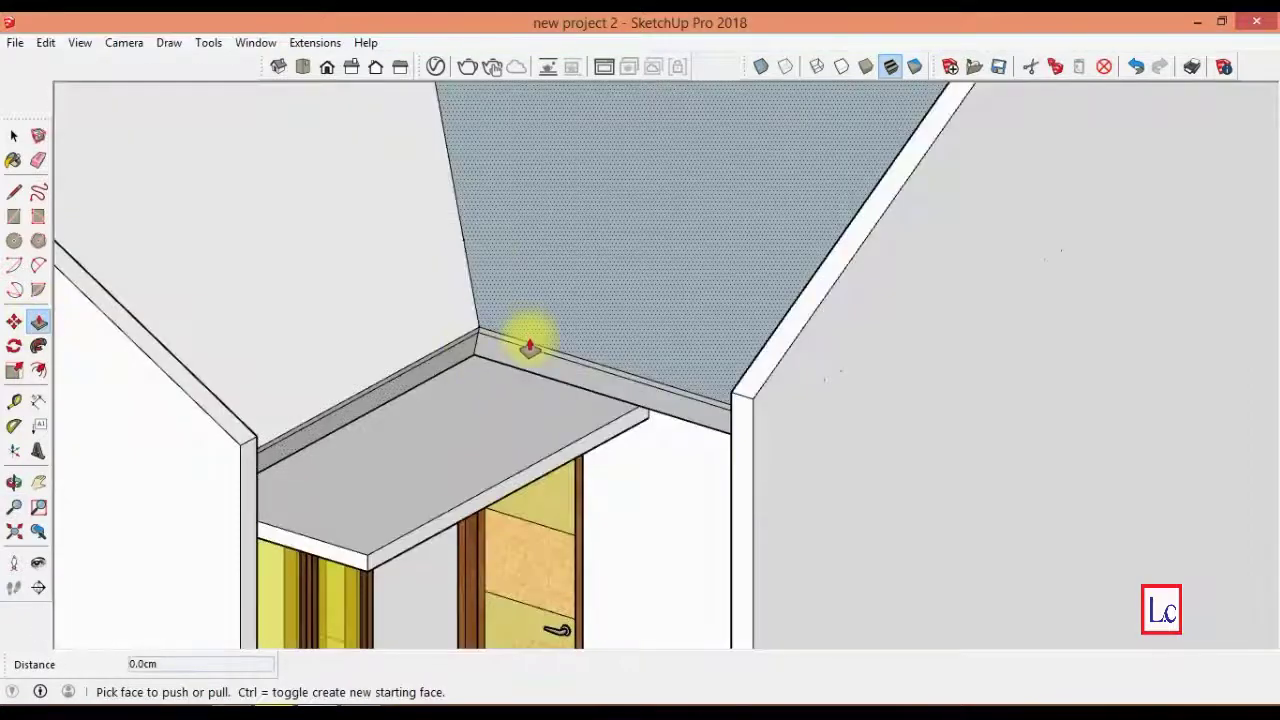
click(529, 348)
text(5)
key(Return)
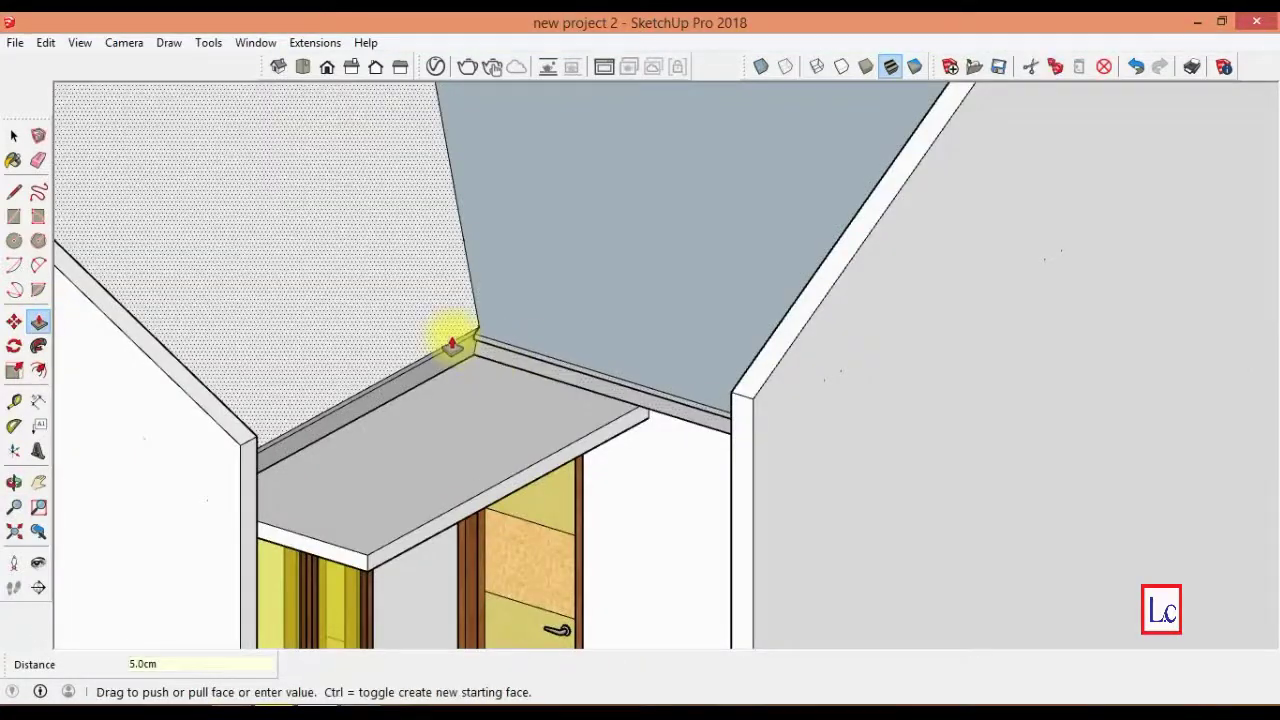
double_click(456, 357)
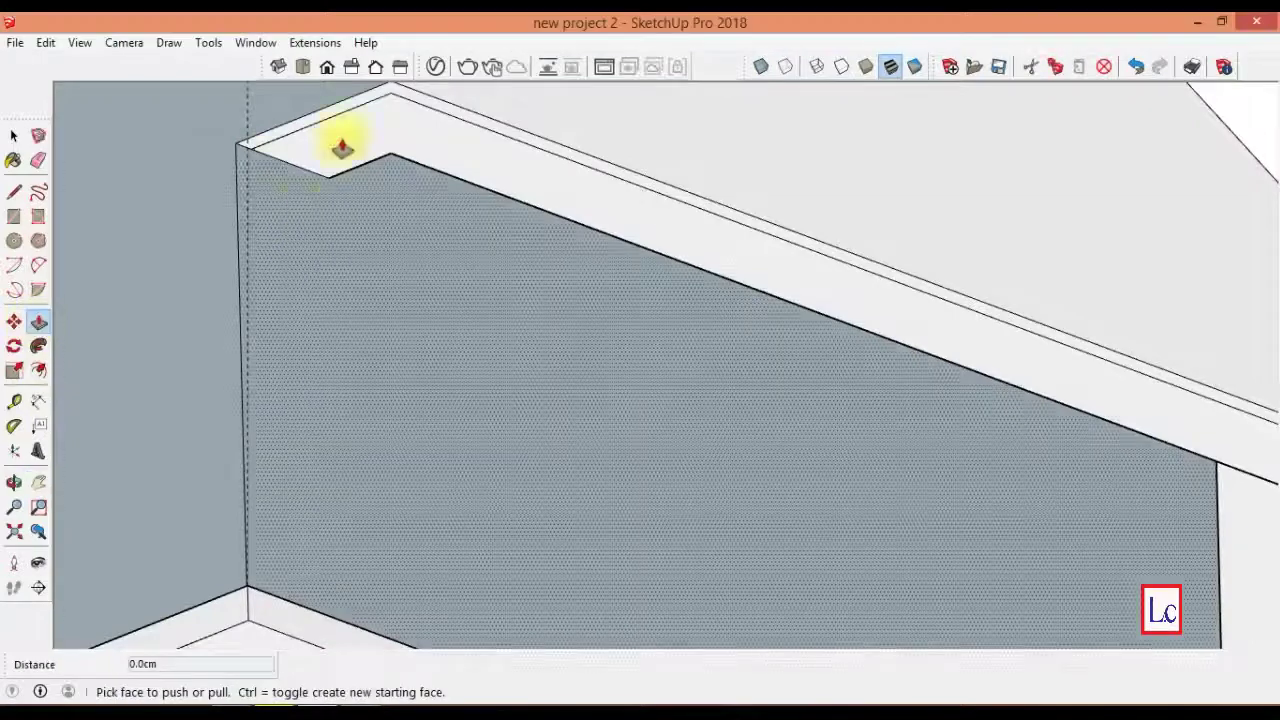
click(343, 137)
text(5)
key(Return)
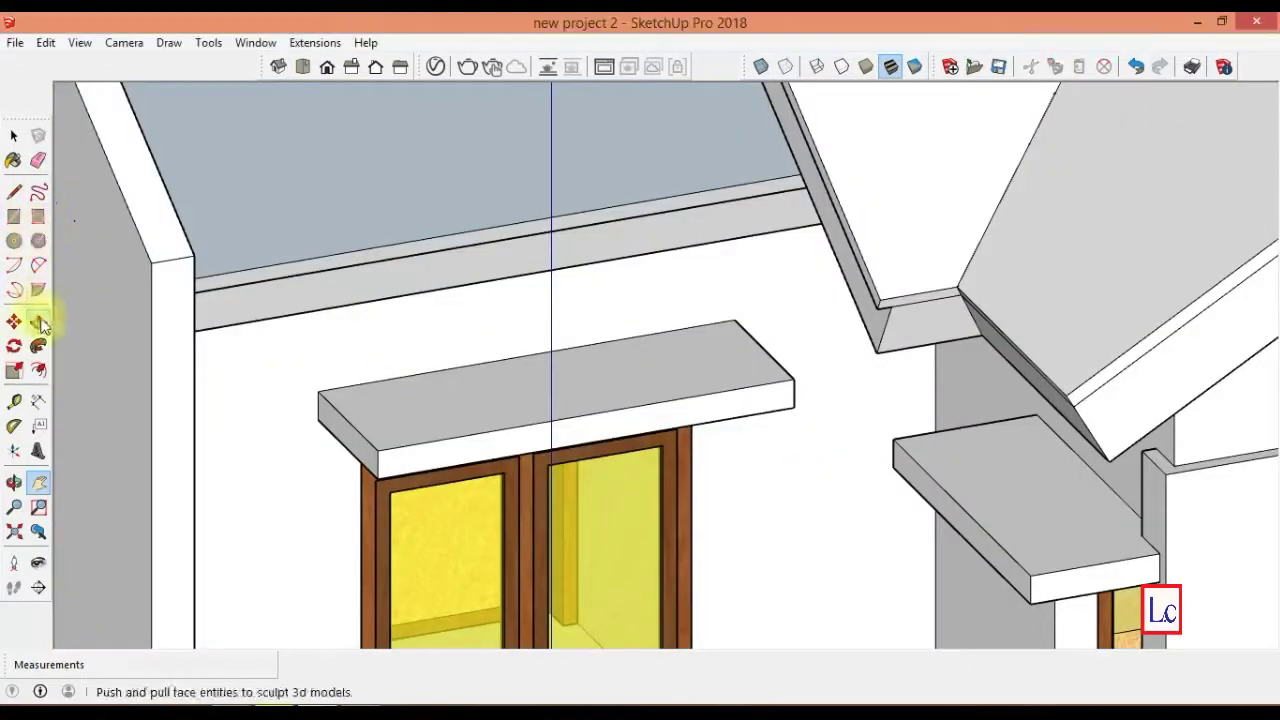
- Extrude the small ledge strip and the roof-edge strips on the right side by 5 cm
click(38, 321)
click(930, 300)
click(930, 300)
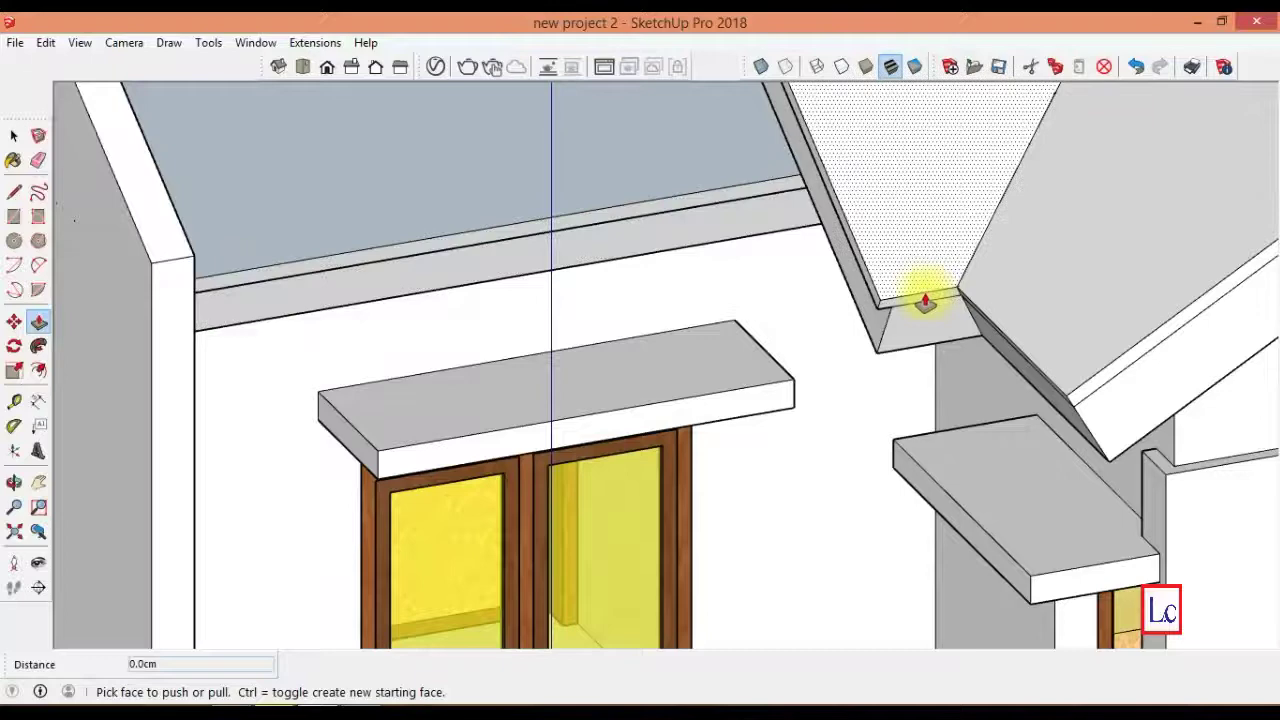
click(928, 309)
key(Return)
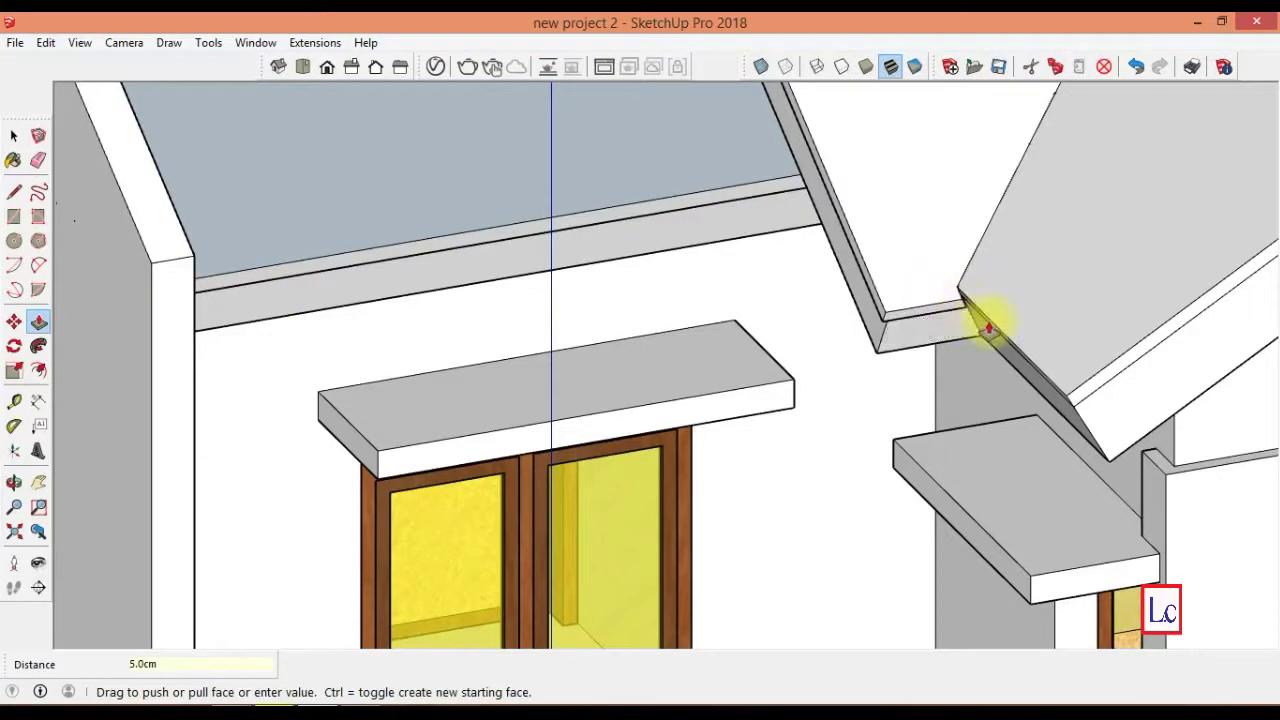
click(971, 306)
text(5)
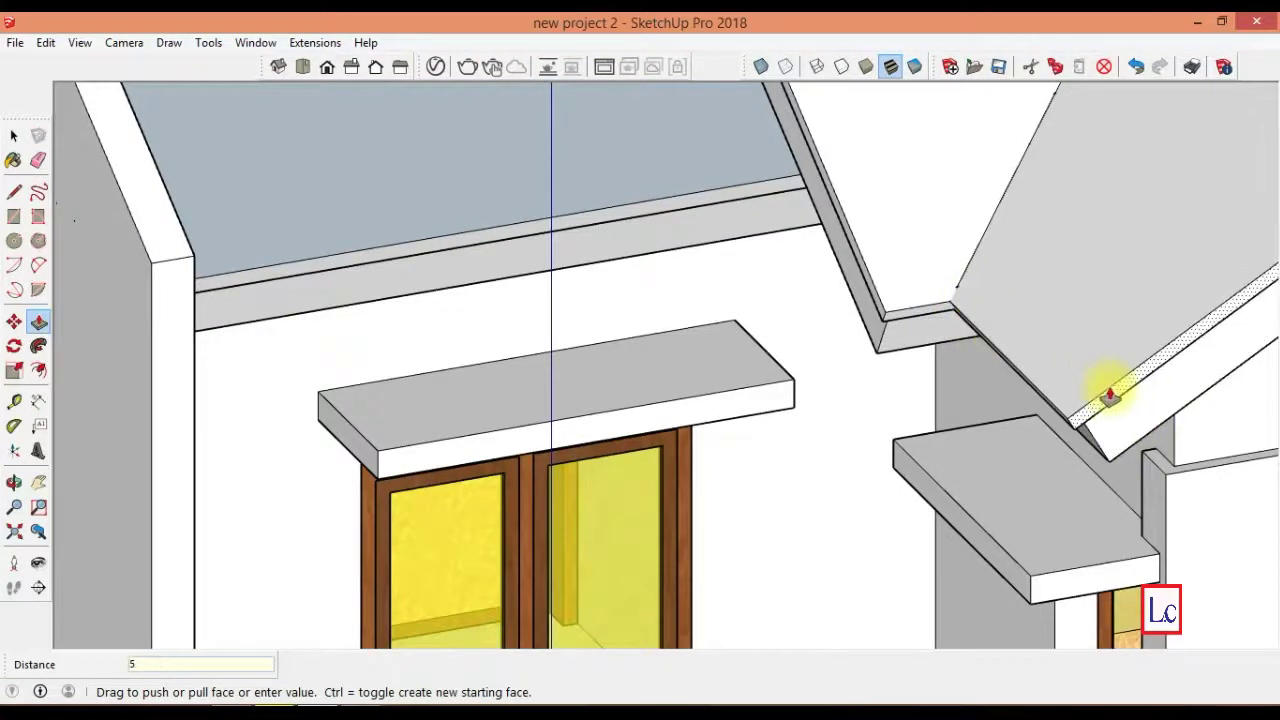
key(Return)
middle_drag(1154, 663, 800, 442)
click(666, 297)
click(657, 297)
click(657, 307)
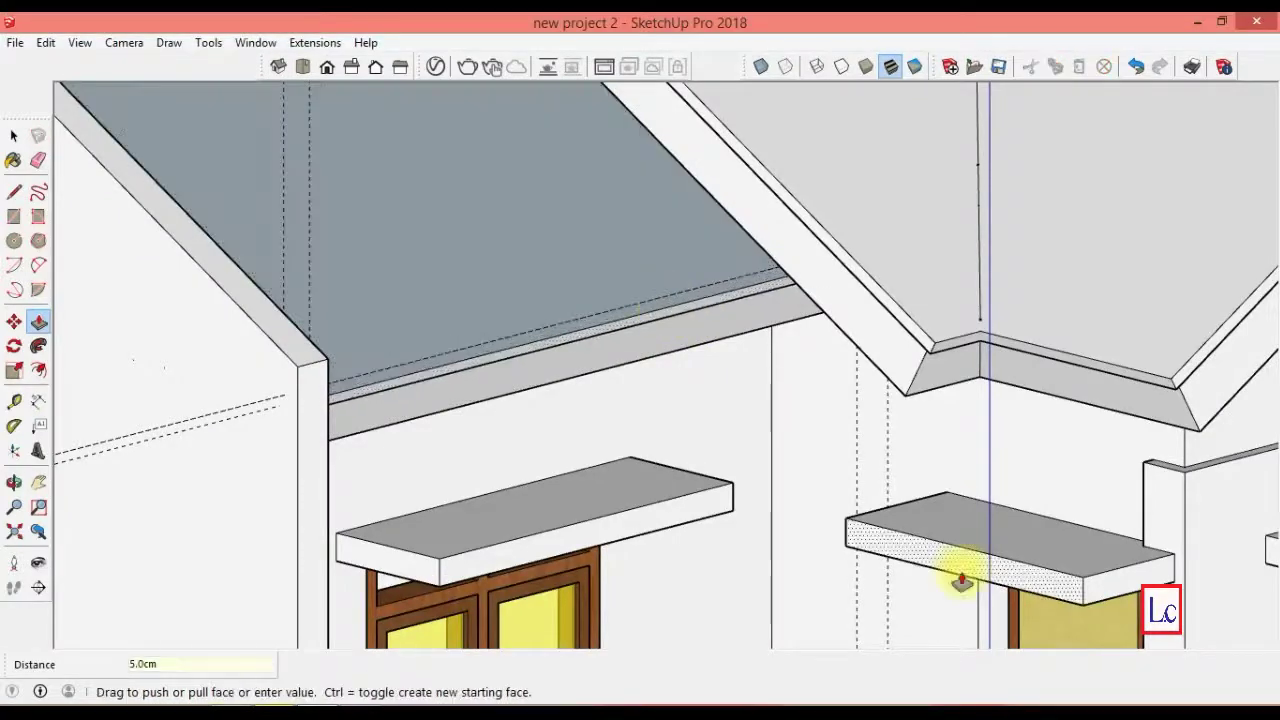
middle_drag(963, 577, 881, 492)
- Push the bottom strip and eave strip faces out 5 cm
click(38, 321)
click(590, 604)
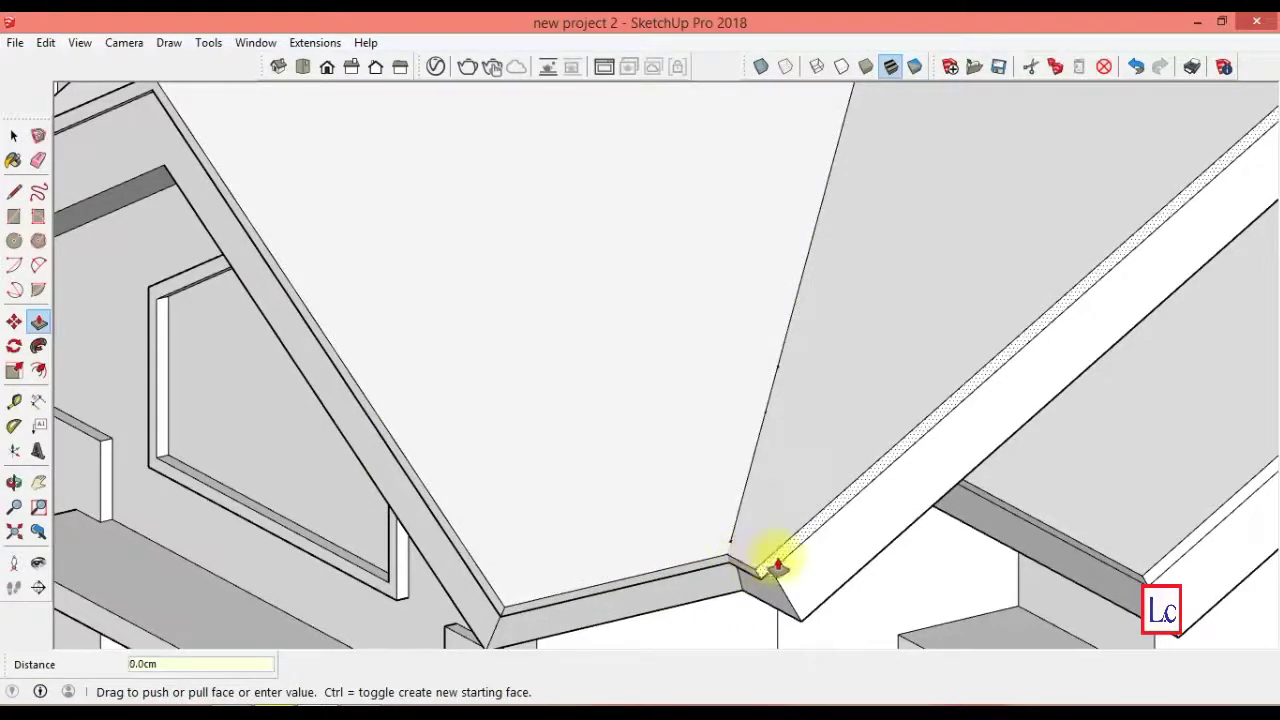
text(5)
key(Return)
click(1118, 575)
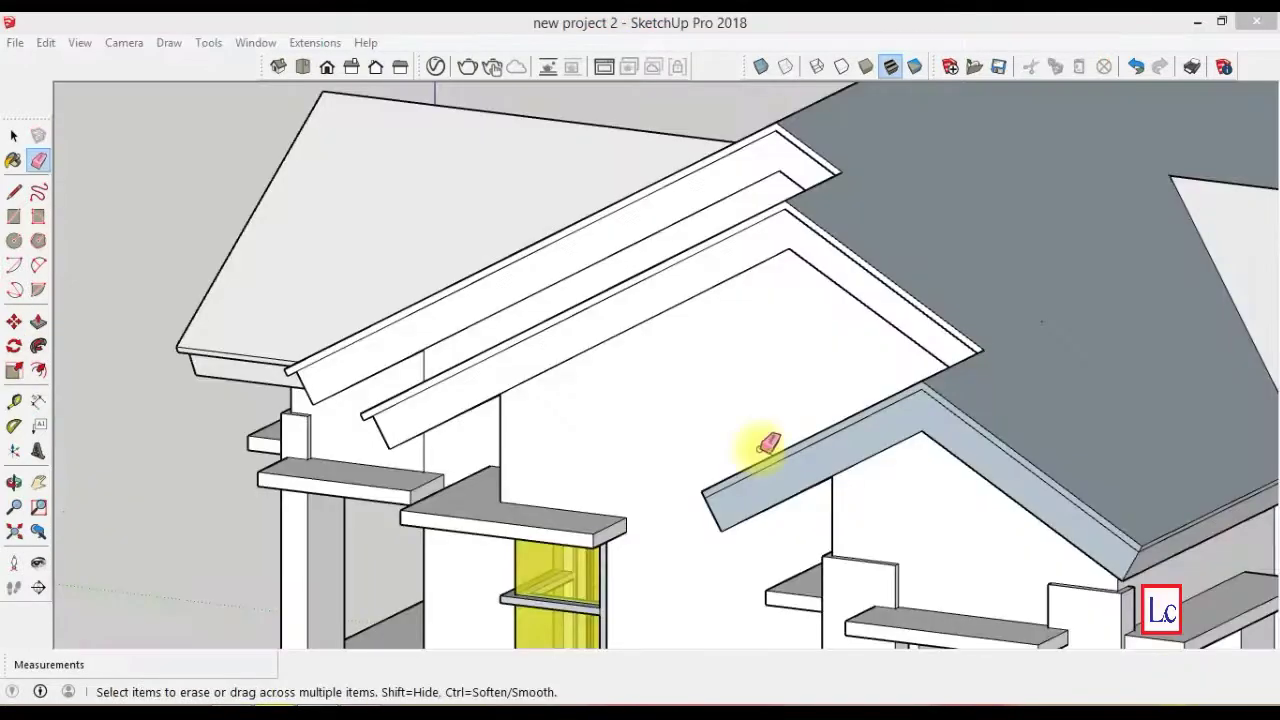
click(1165, 558)
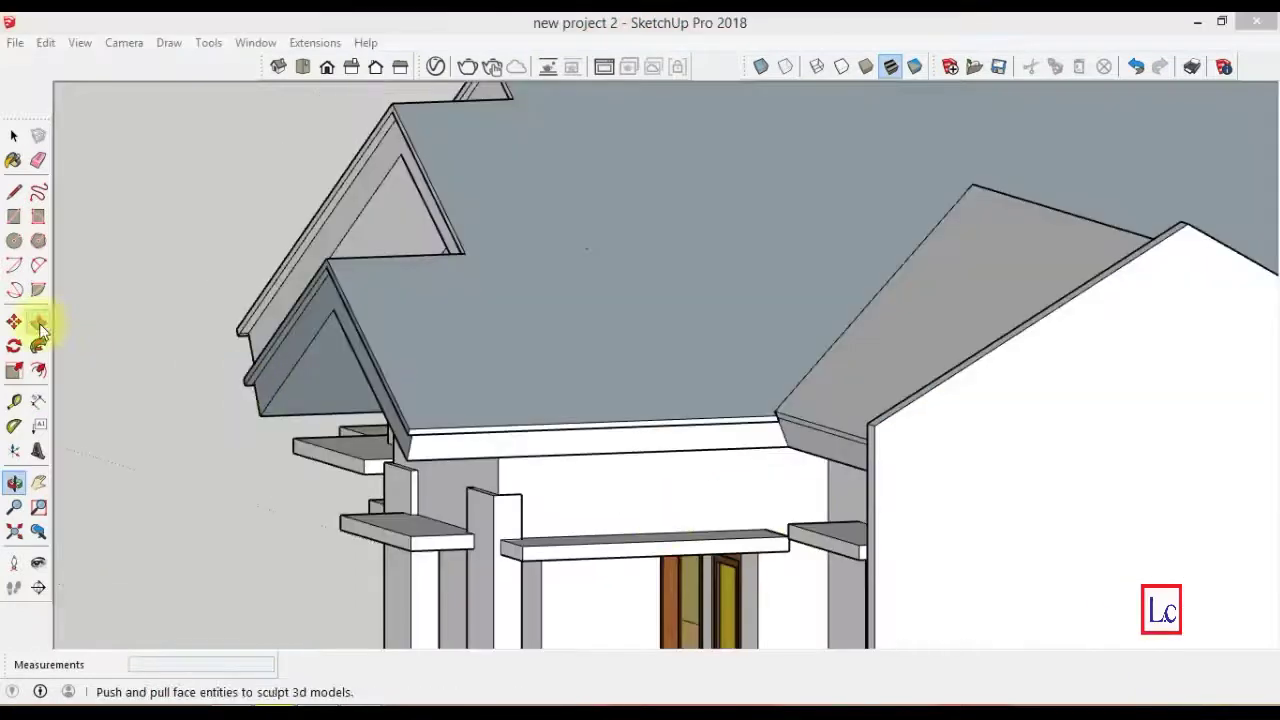
click(792, 428)
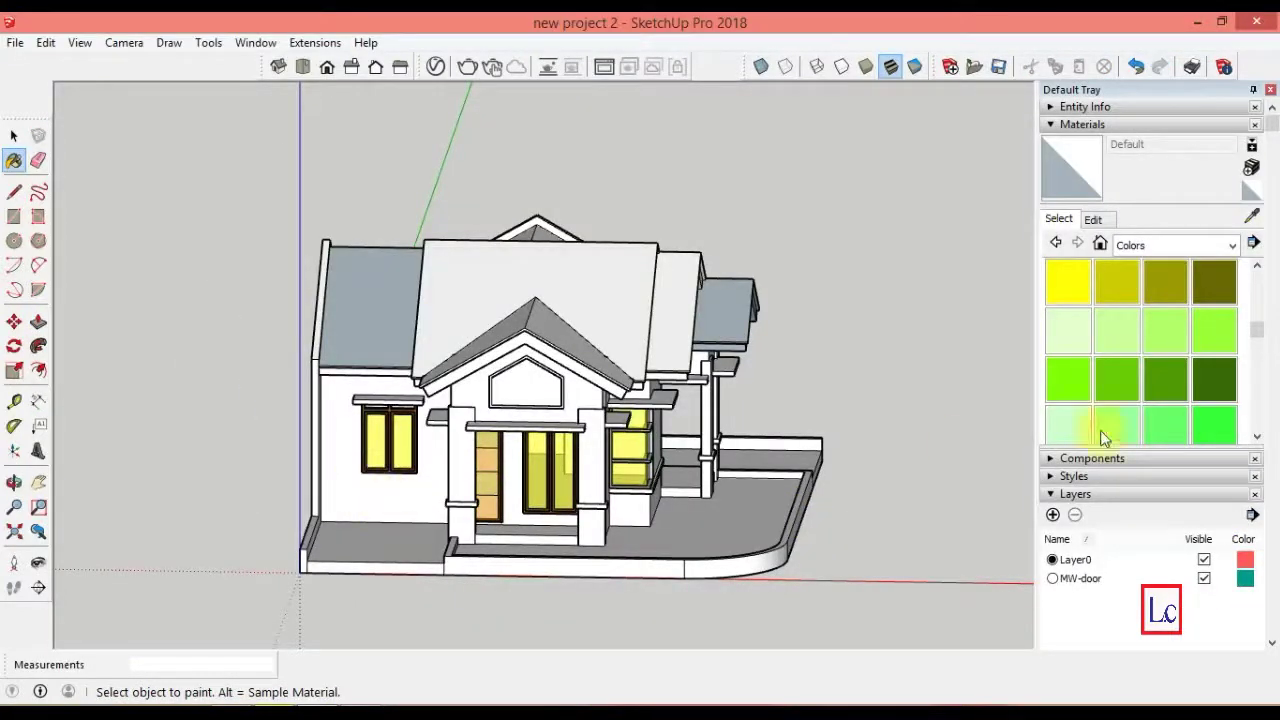
- Paint the left wall, both porch columns and the front gable light green with Color G02
click(1090, 442)
click(418, 490)
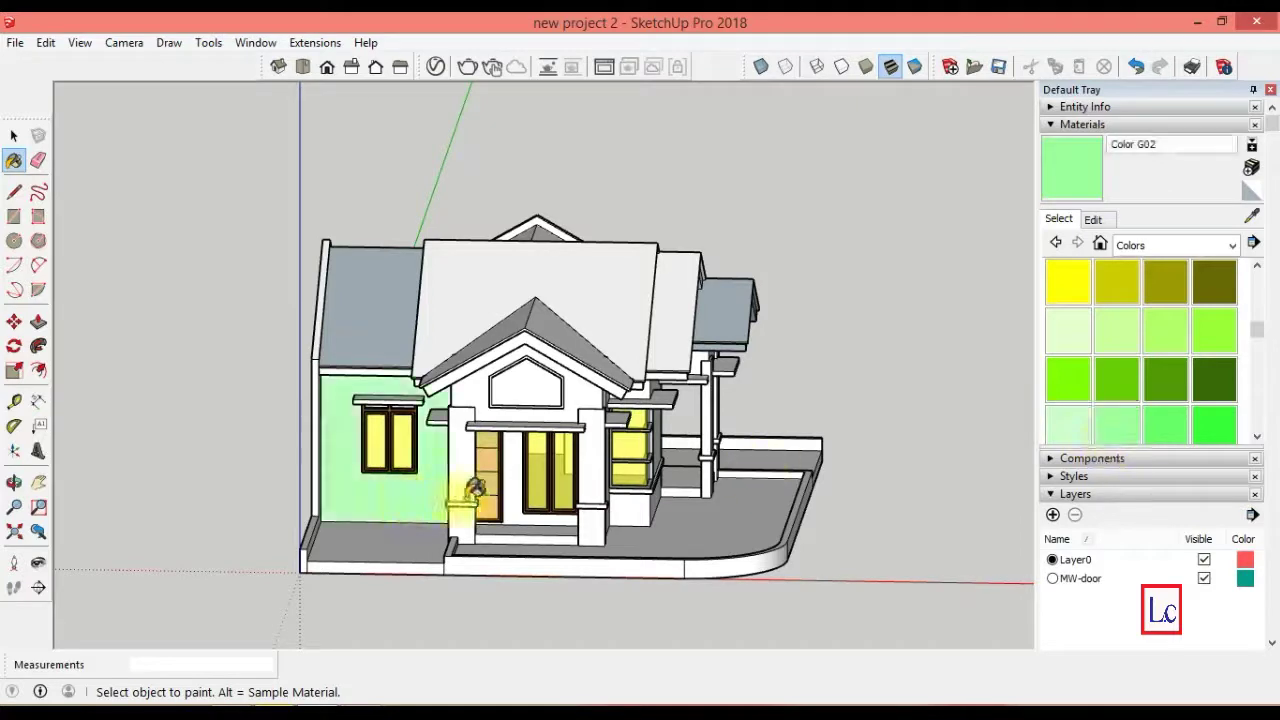
click(466, 484)
click(588, 400)
click(582, 392)
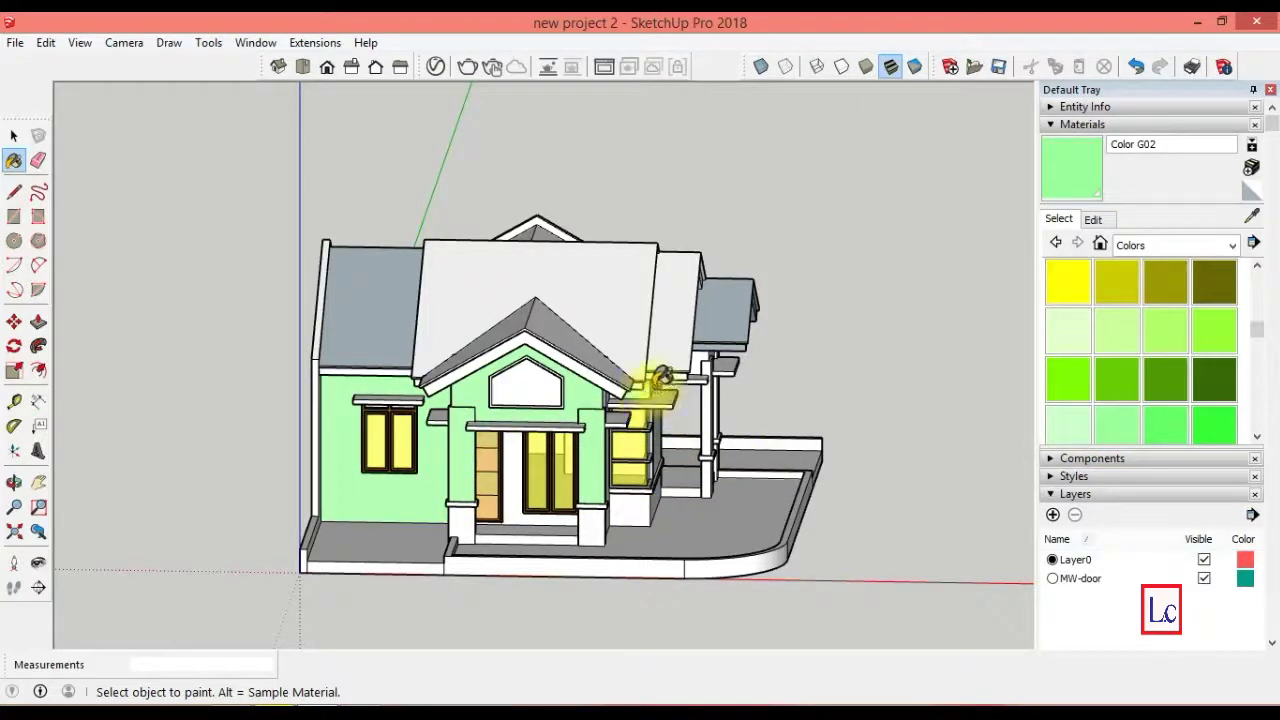
click(712, 420)
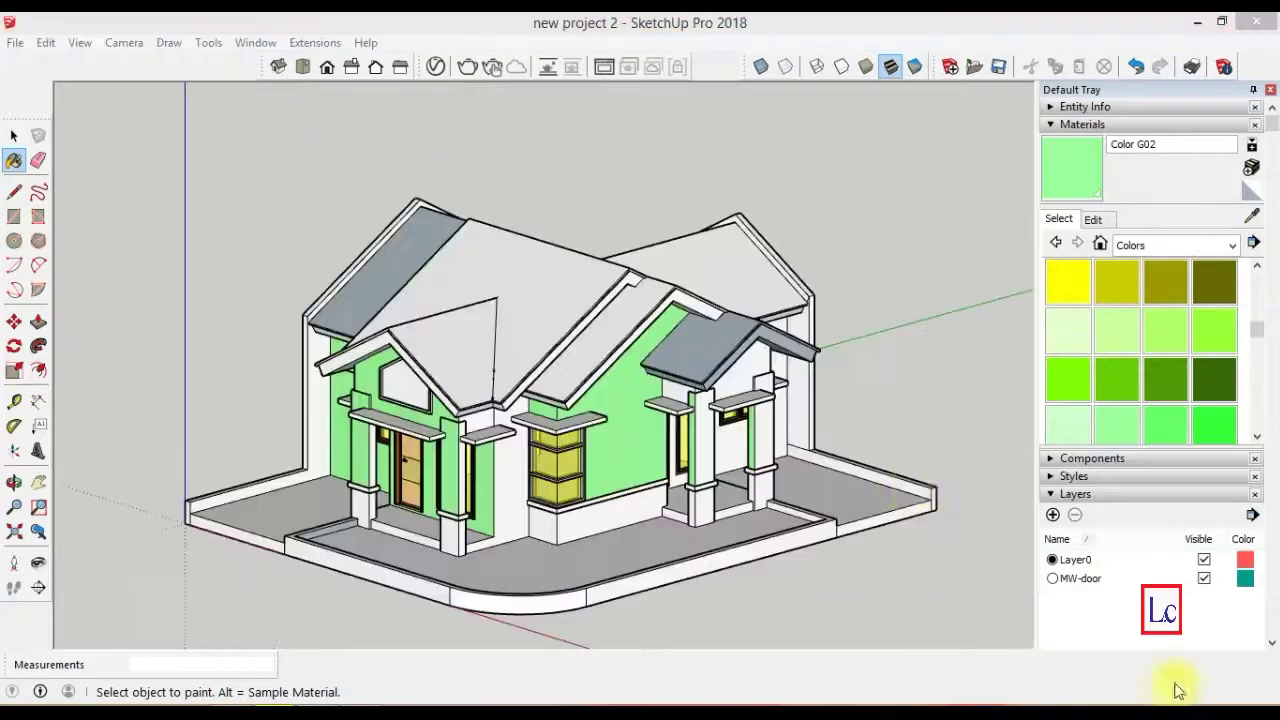
- Paint the wall beside the window, front pillars, recessed porch wall and boundary walls G02 green
click(492, 445)
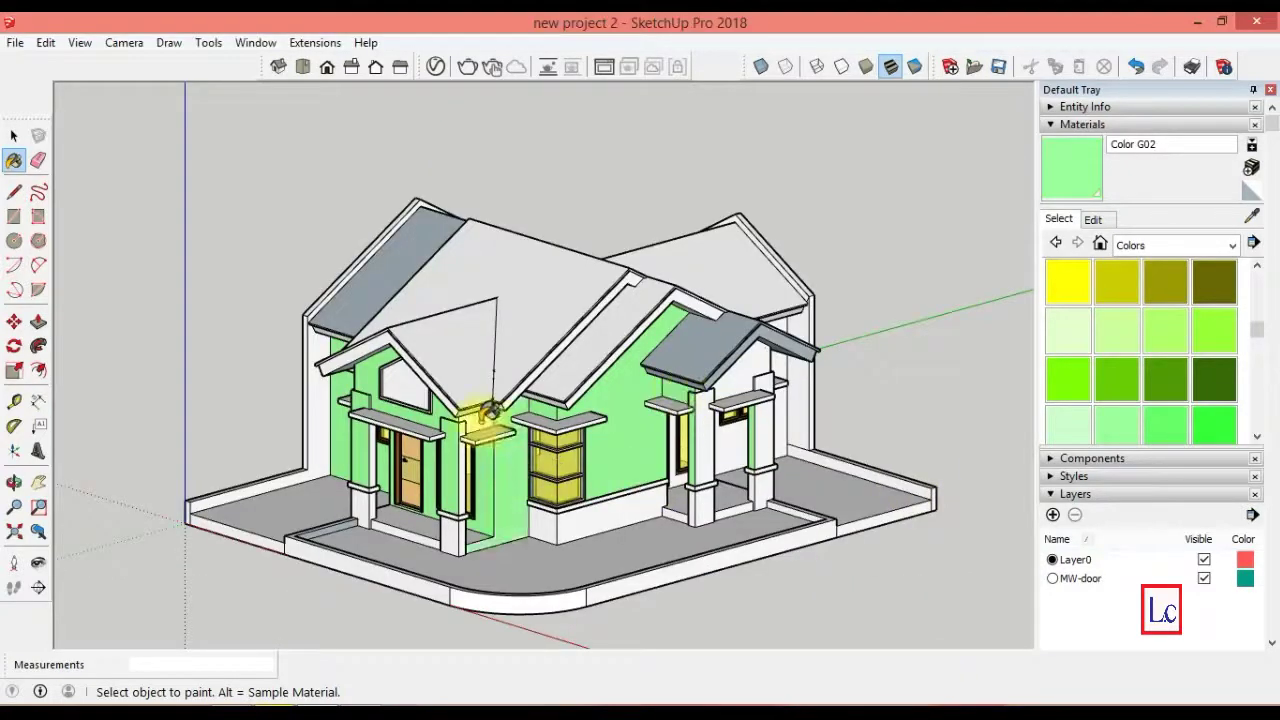
click(710, 445)
click(766, 435)
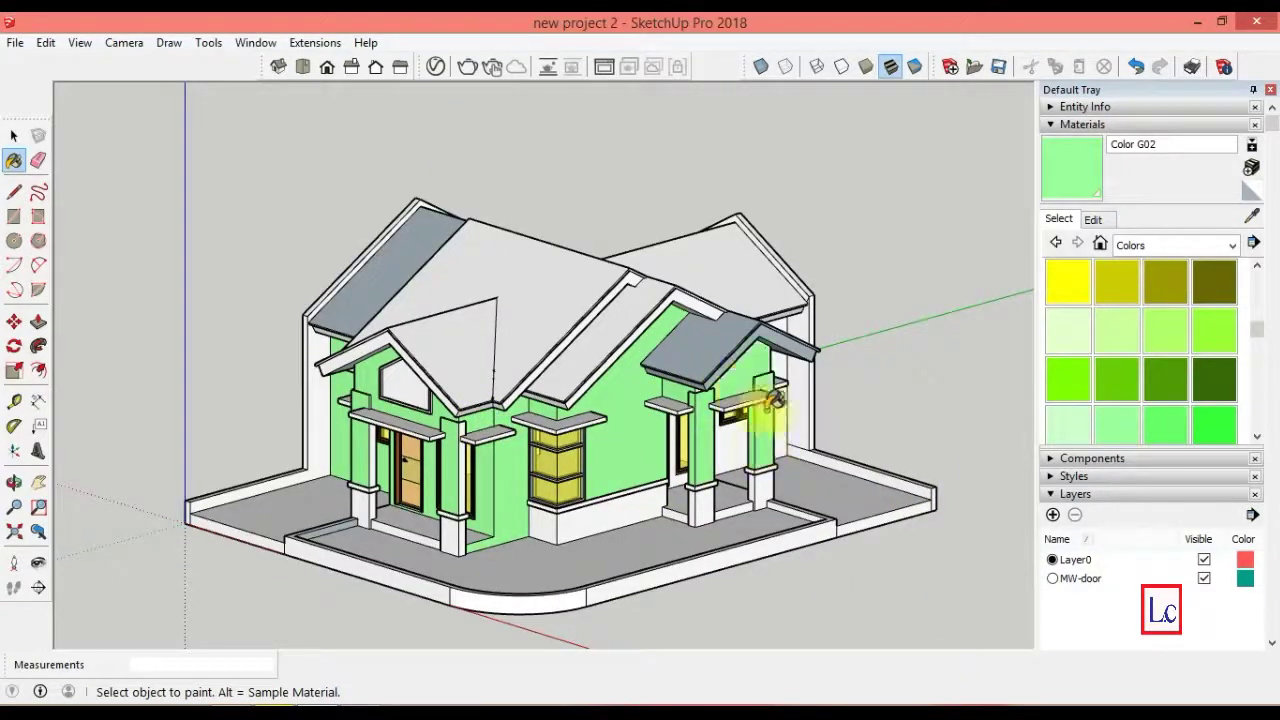
click(735, 445)
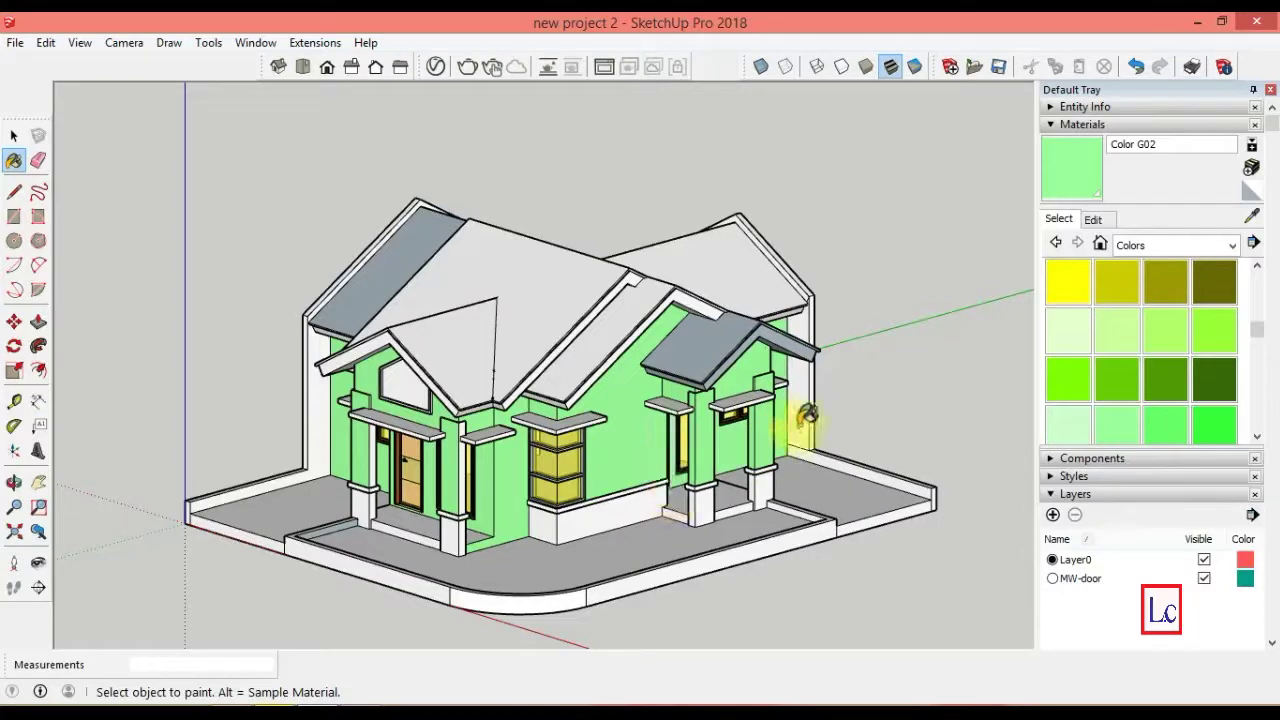
click(1117, 425)
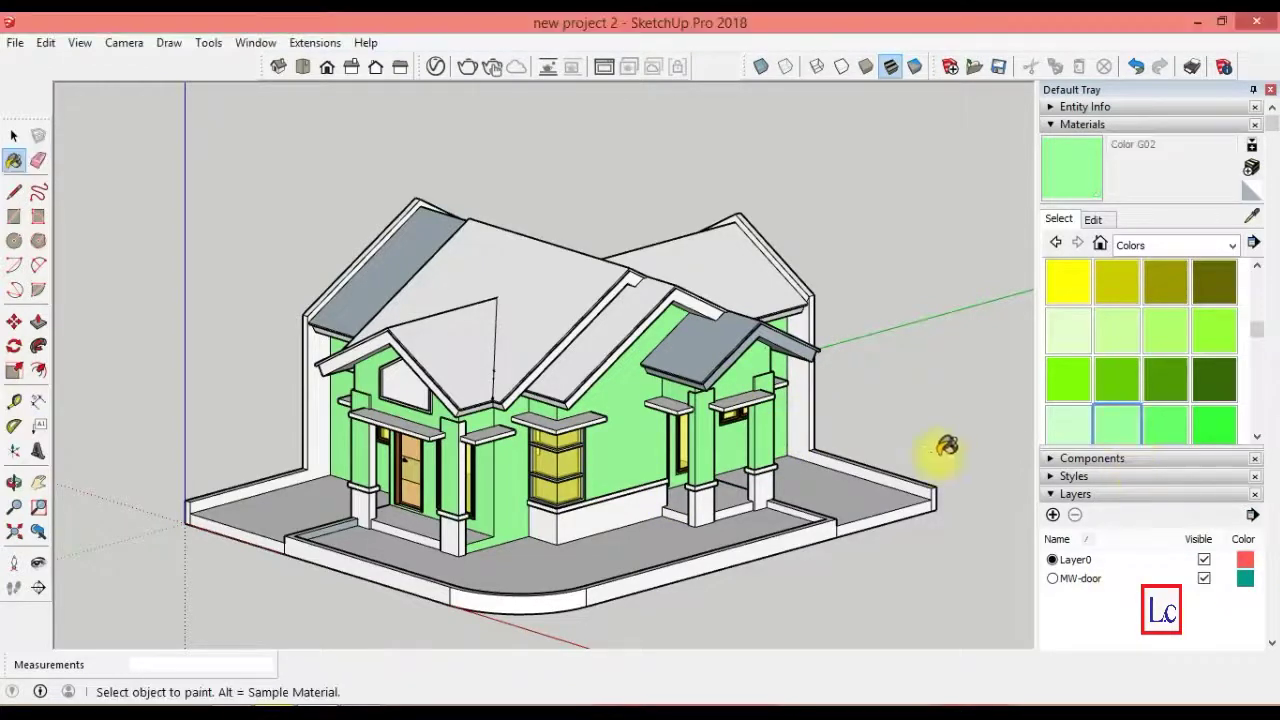
click(809, 432)
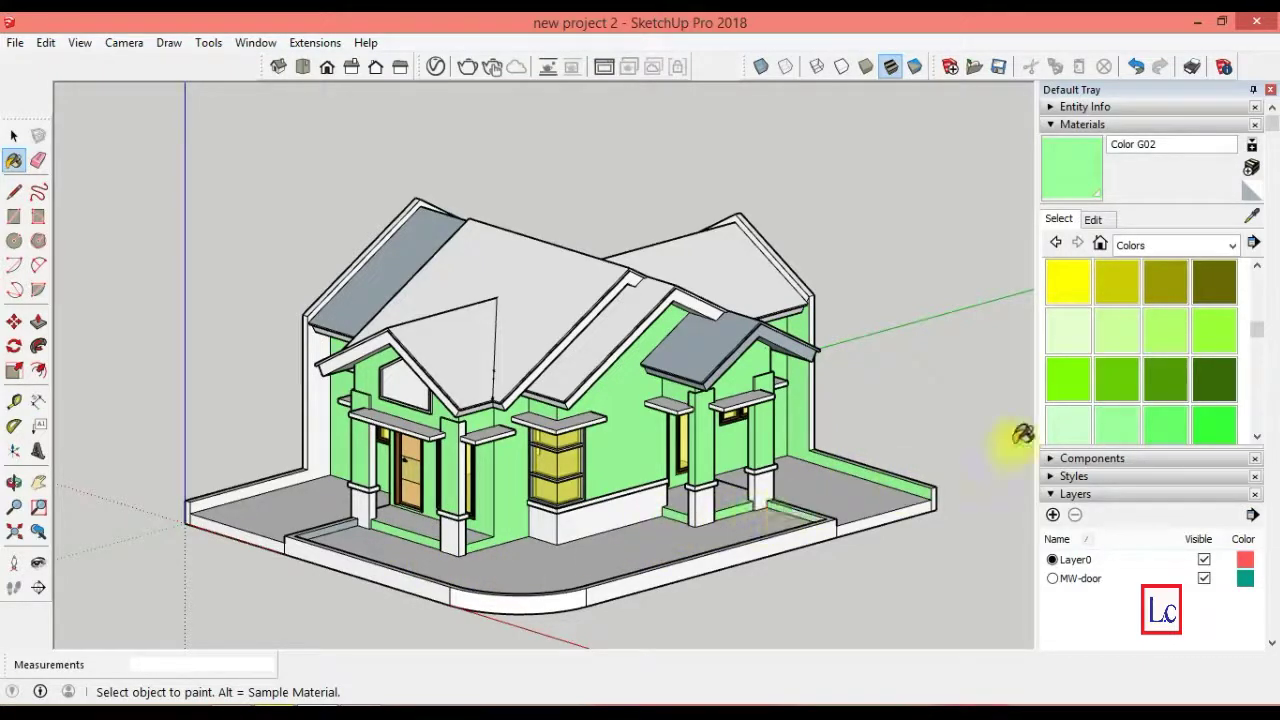
click(330, 472)
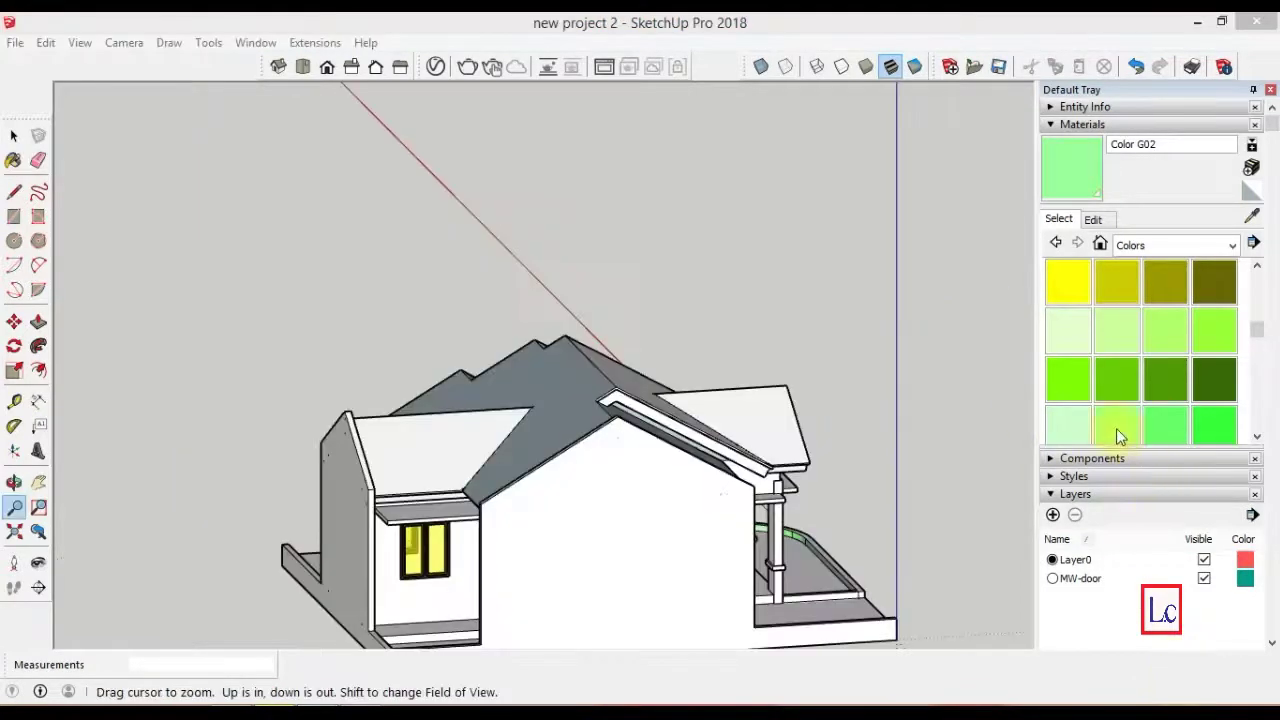
- Paint the lower wall green, tile two wall panels in Tile Limestone, and lay Tile Hexagon White on the side floor
click(450, 575)
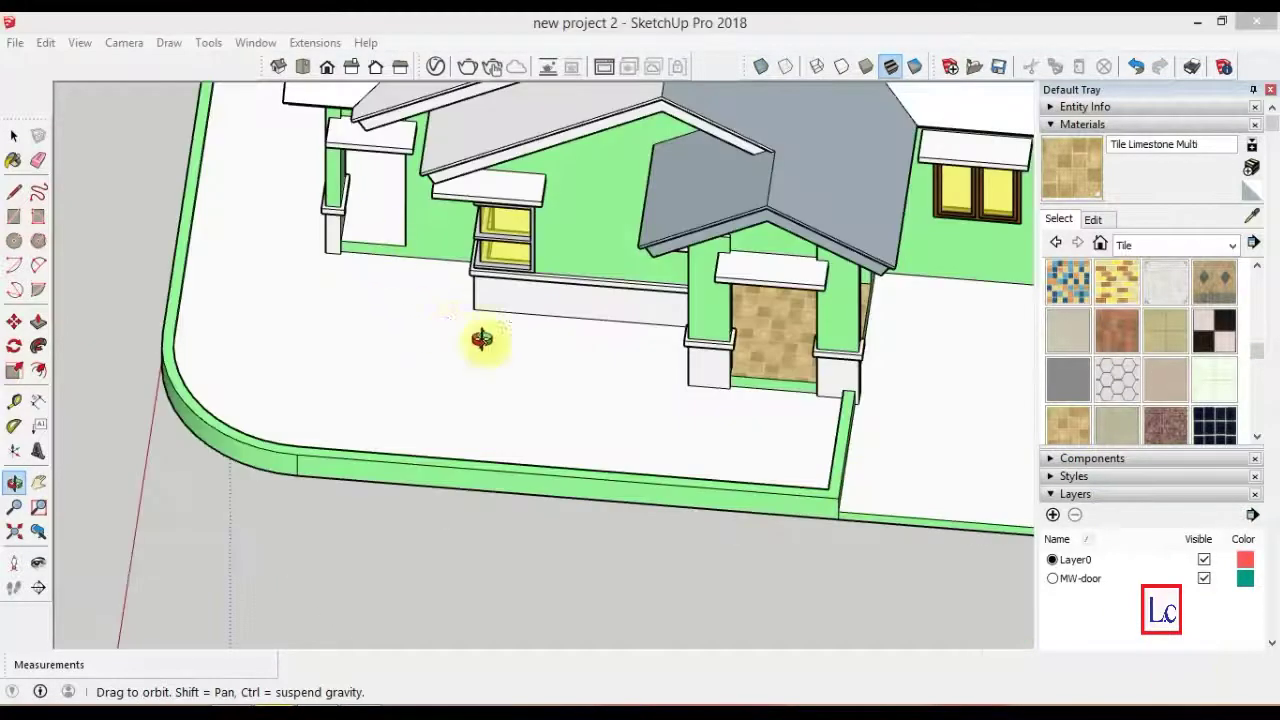
click(1066, 425)
click(373, 212)
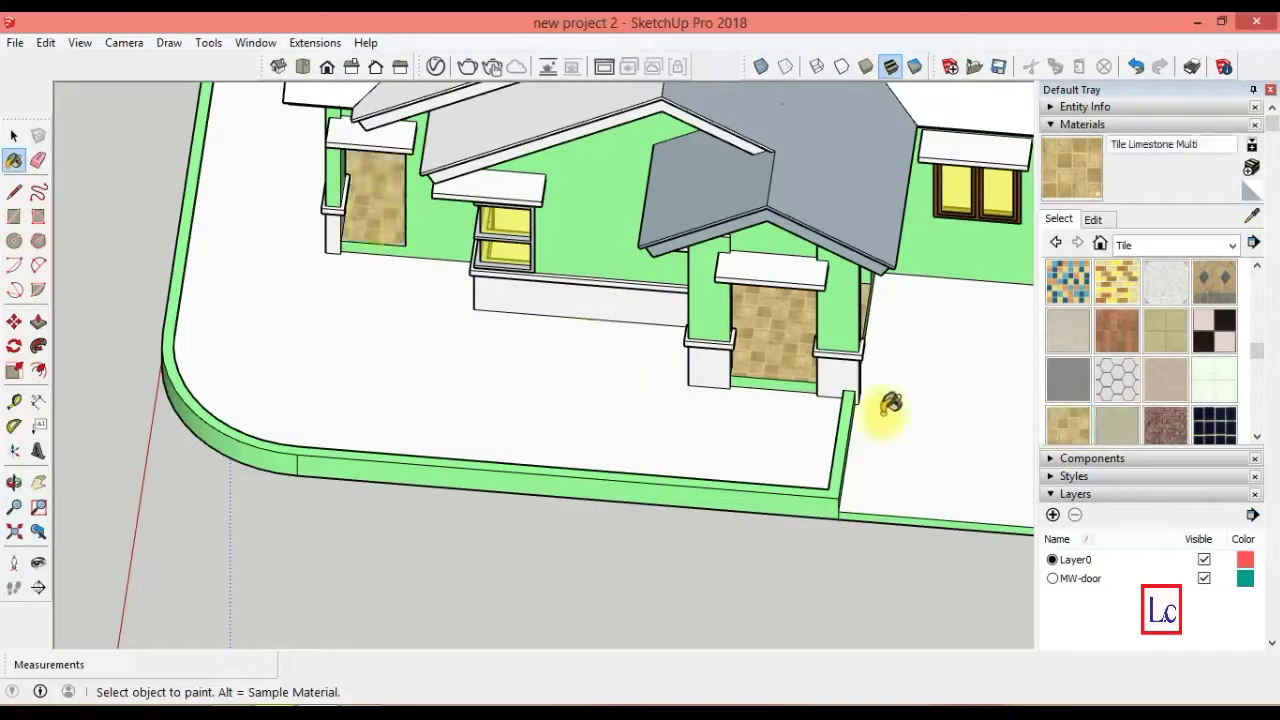
click(1120, 386)
click(962, 382)
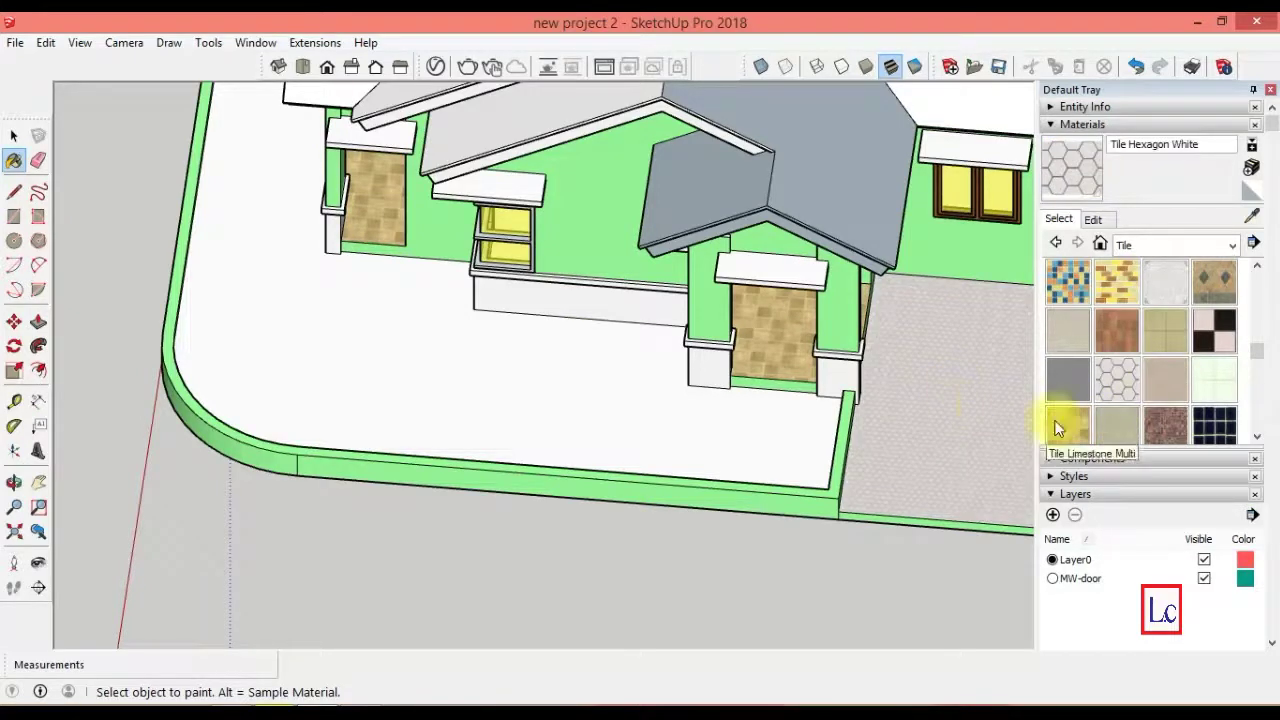
- Apply Roofing Slate Tan to the two porch pillar bases
drag(1257, 350, 1257, 300)
click(1214, 310)
click(848, 368)
click(708, 360)
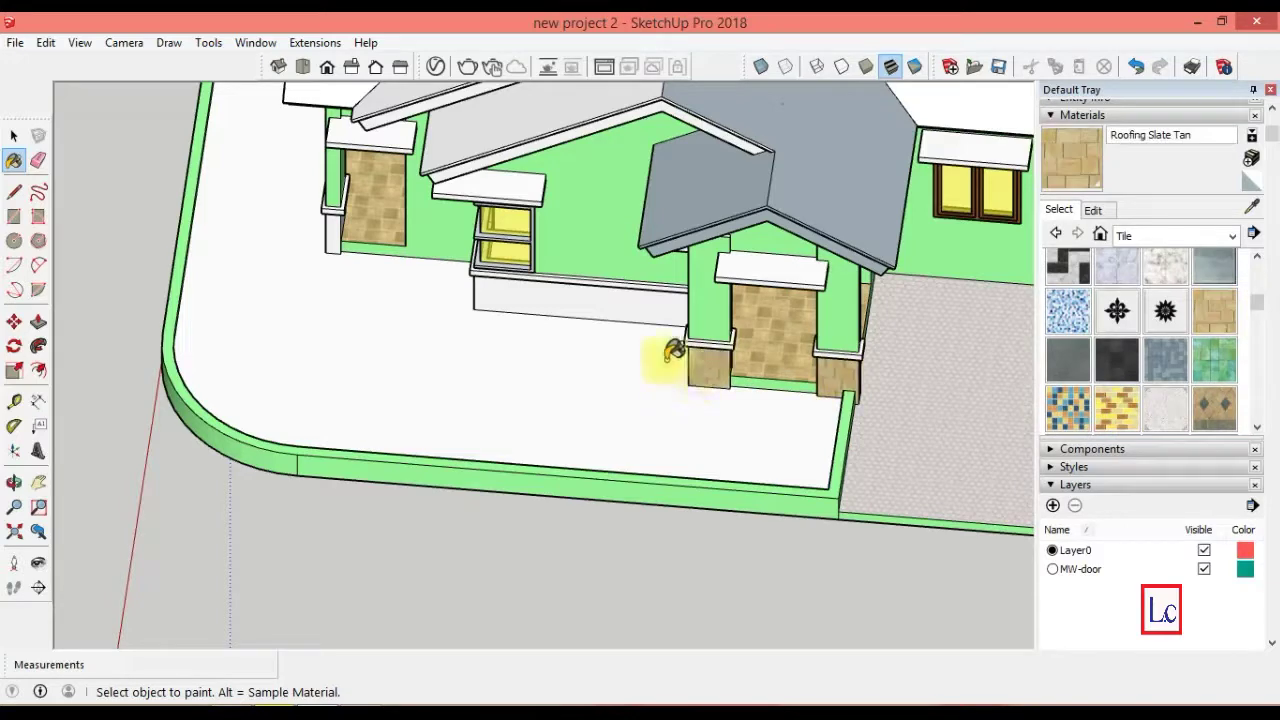
- Cover the yard in Grass Dark Green and tile the wall base under the front windows in tan slate
scroll(1253, 424, down, 1)
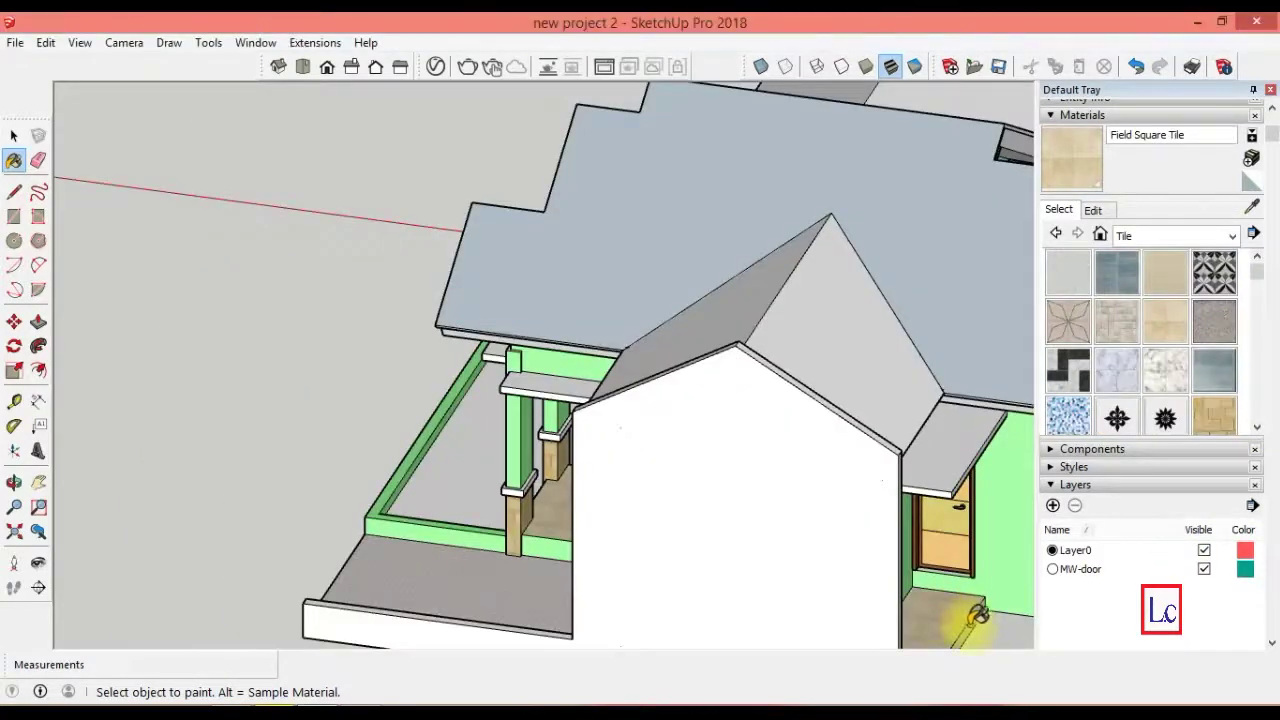
scroll(1251, 428, down, 2)
scroll(1251, 425, down, 1)
click(1232, 235)
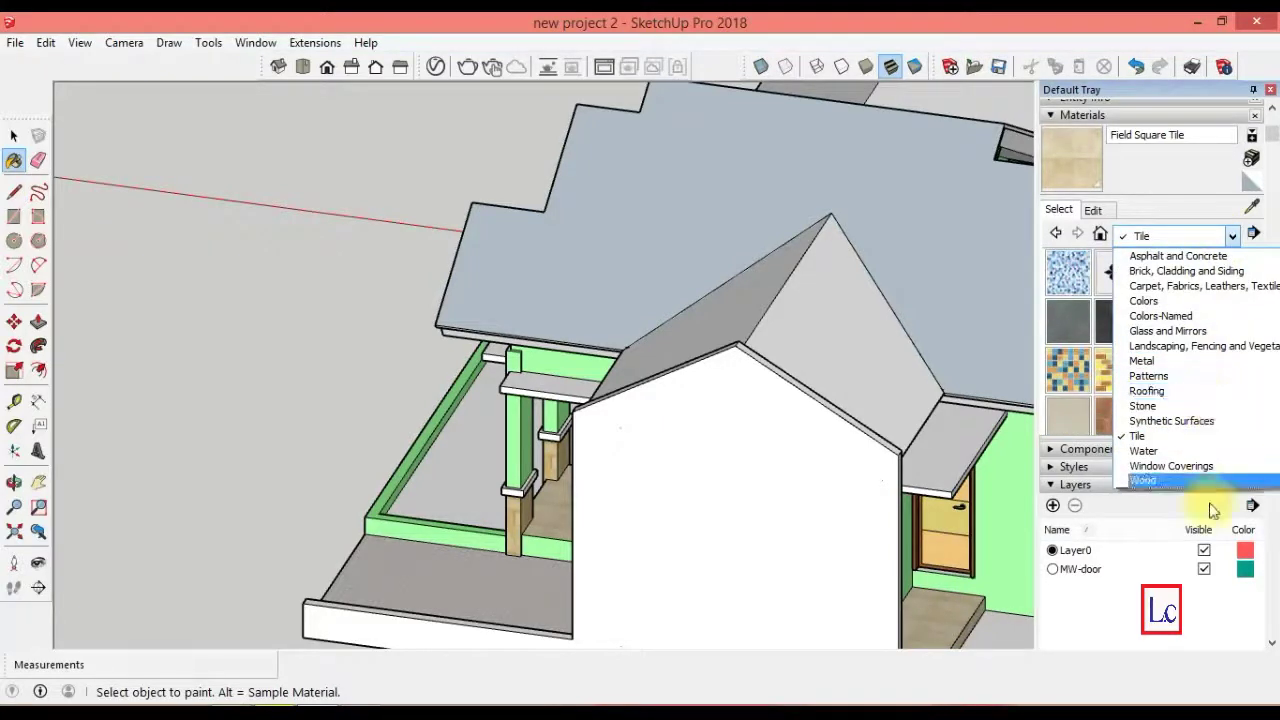
click(1200, 345)
click(1214, 370)
click(457, 466)
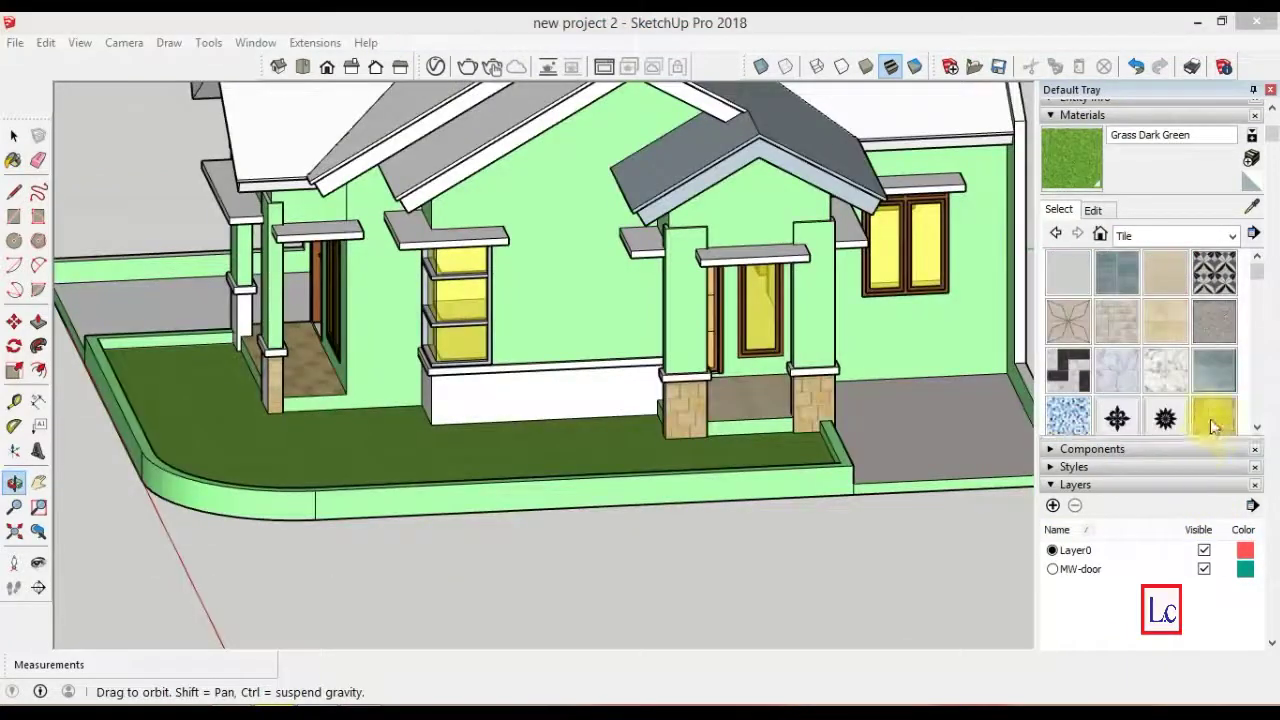
click(1214, 415)
click(612, 388)
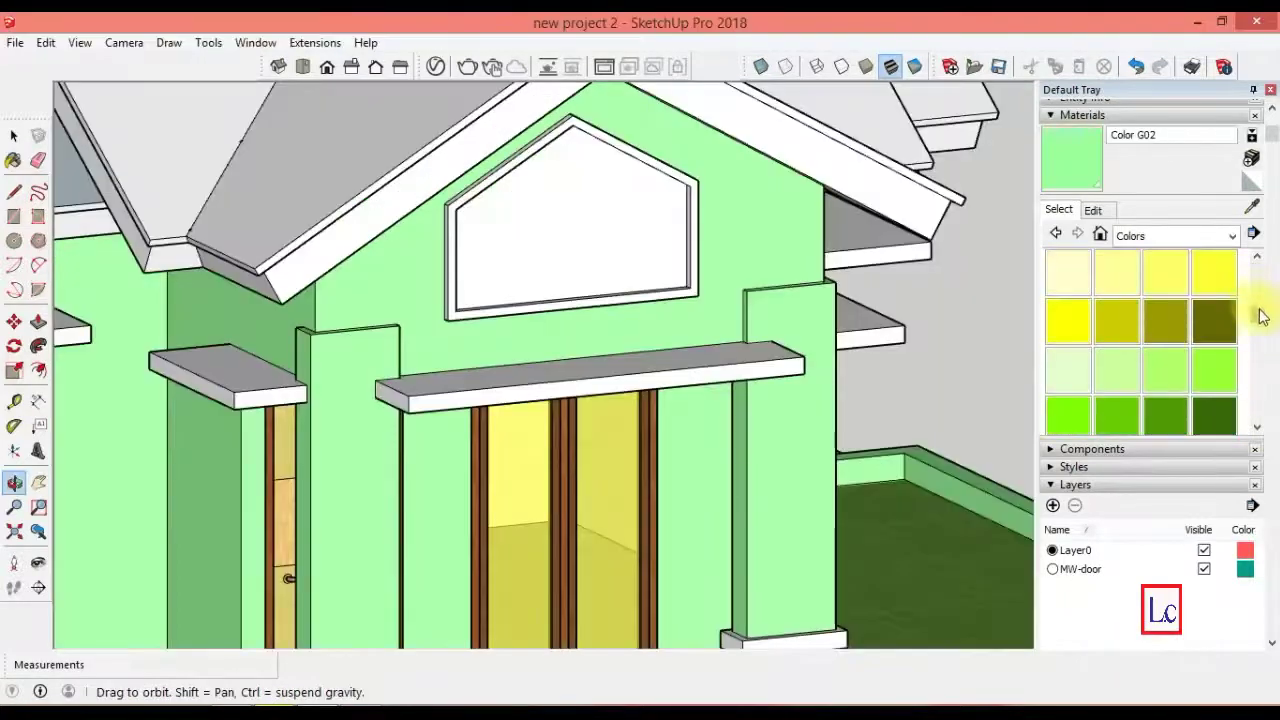
- Paint the gable window frame red with Color A04
scroll(1262, 316, up, 5)
click(1214, 272)
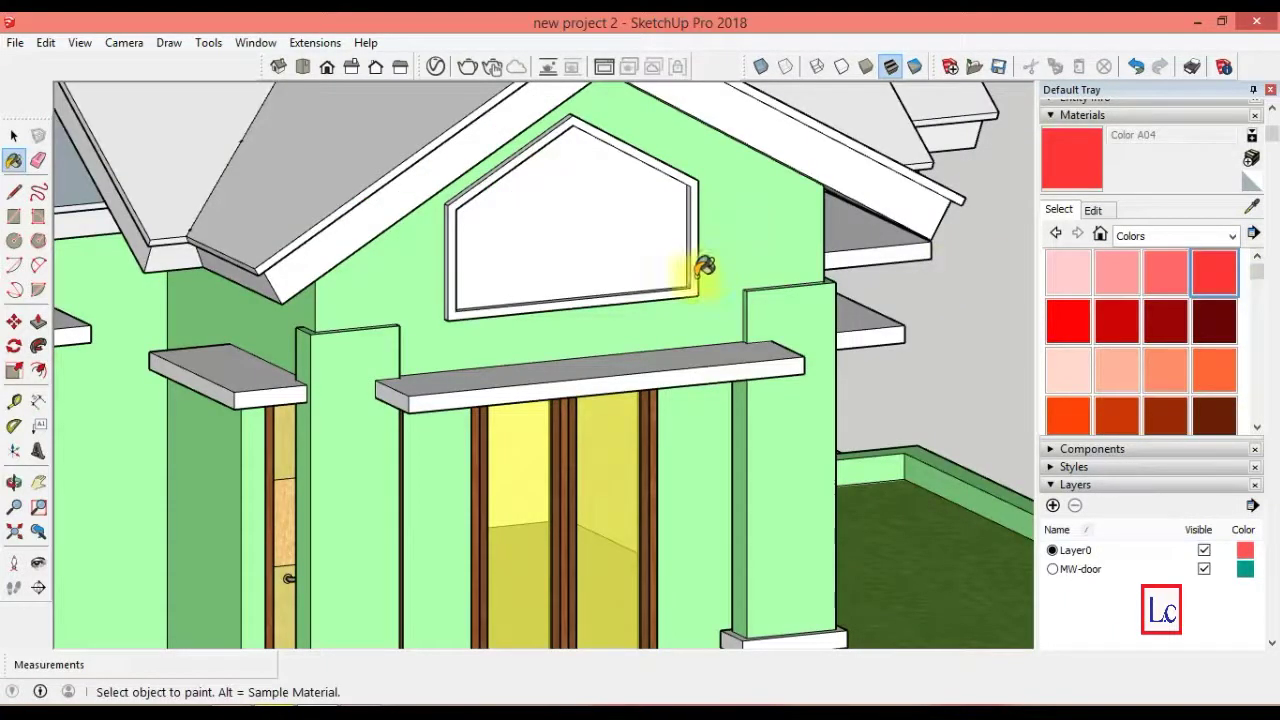
click(705, 265)
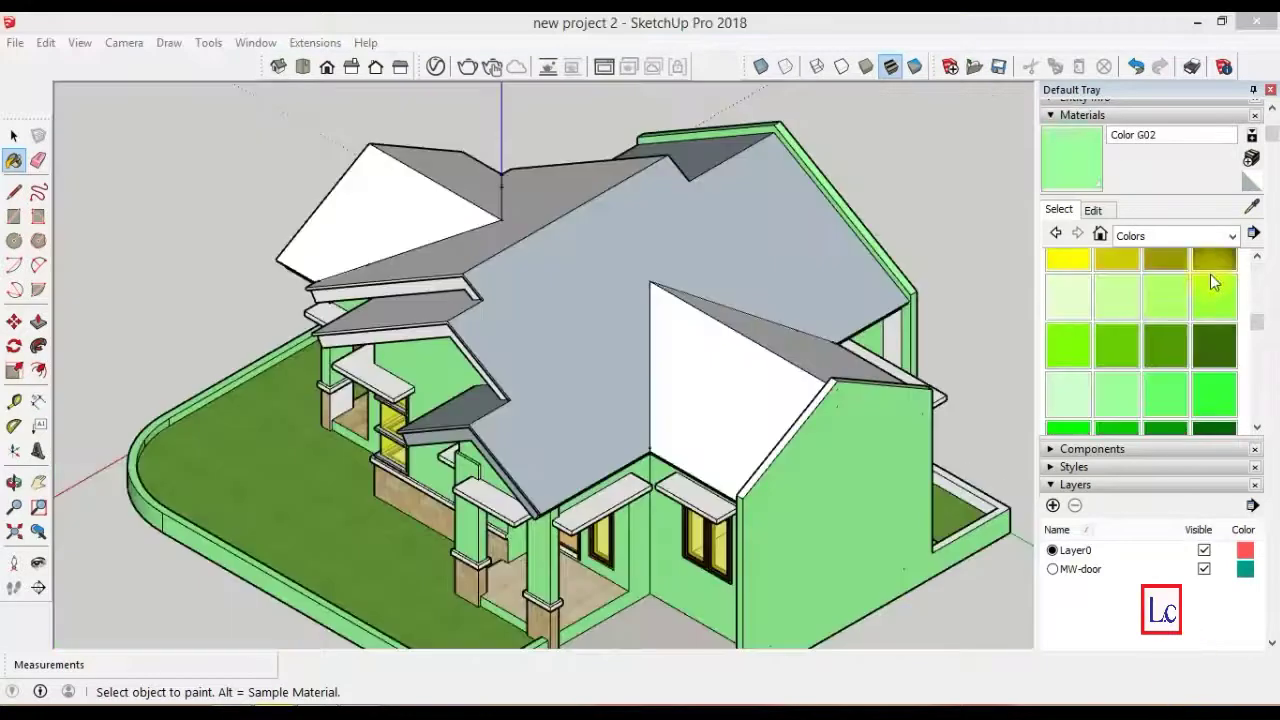
- Cover the gables and the main, right and lower roof slopes with Roofing Tile Spanish
click(1175, 235)
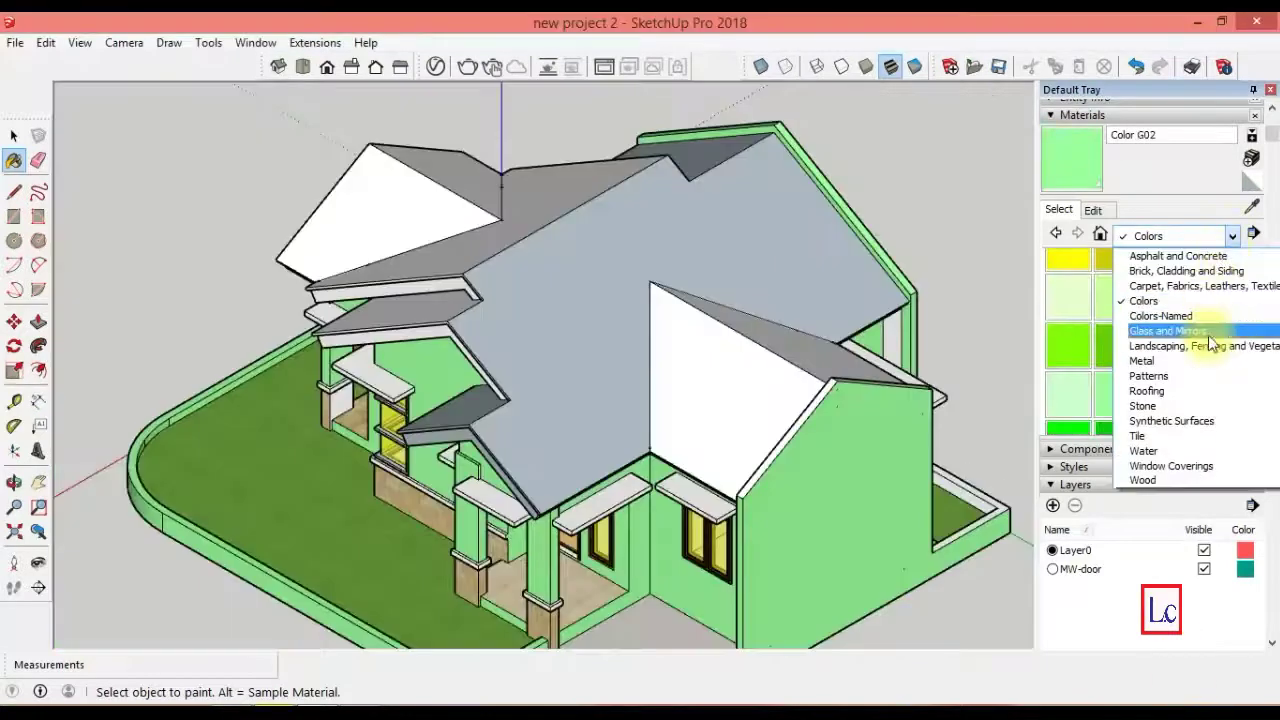
click(1201, 393)
click(1118, 371)
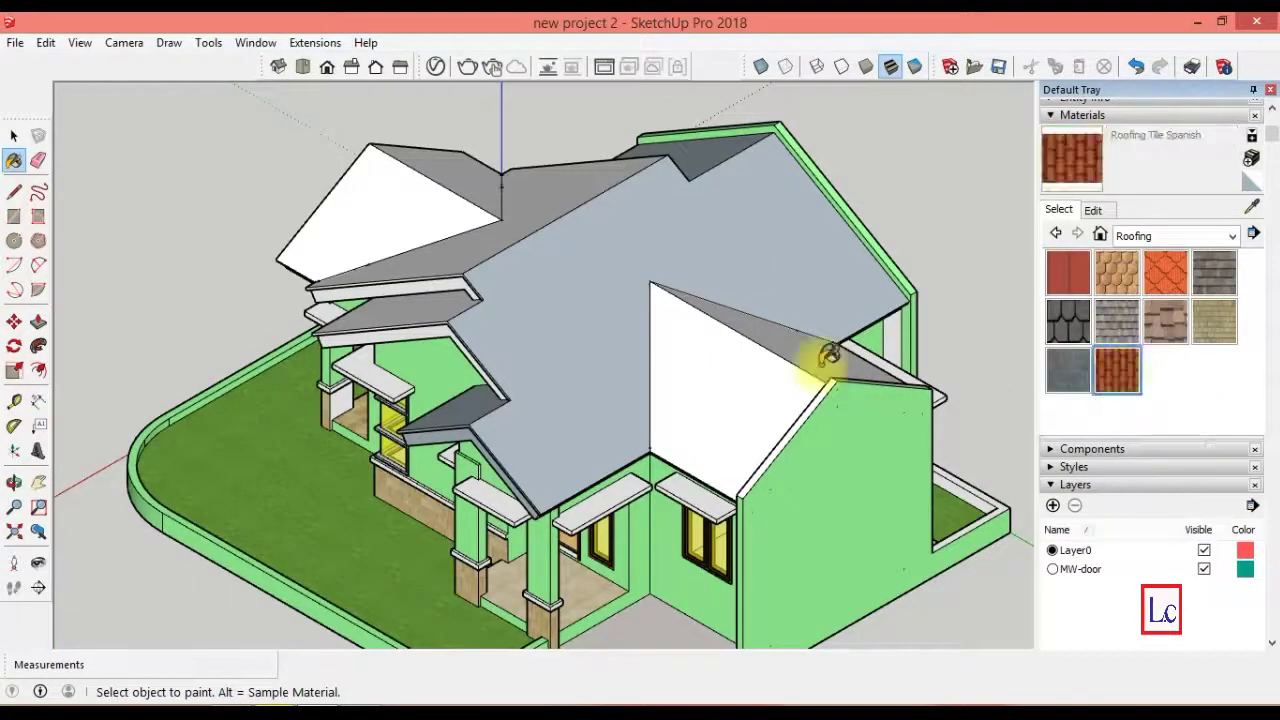
click(725, 395)
click(792, 343)
click(545, 408)
click(468, 408)
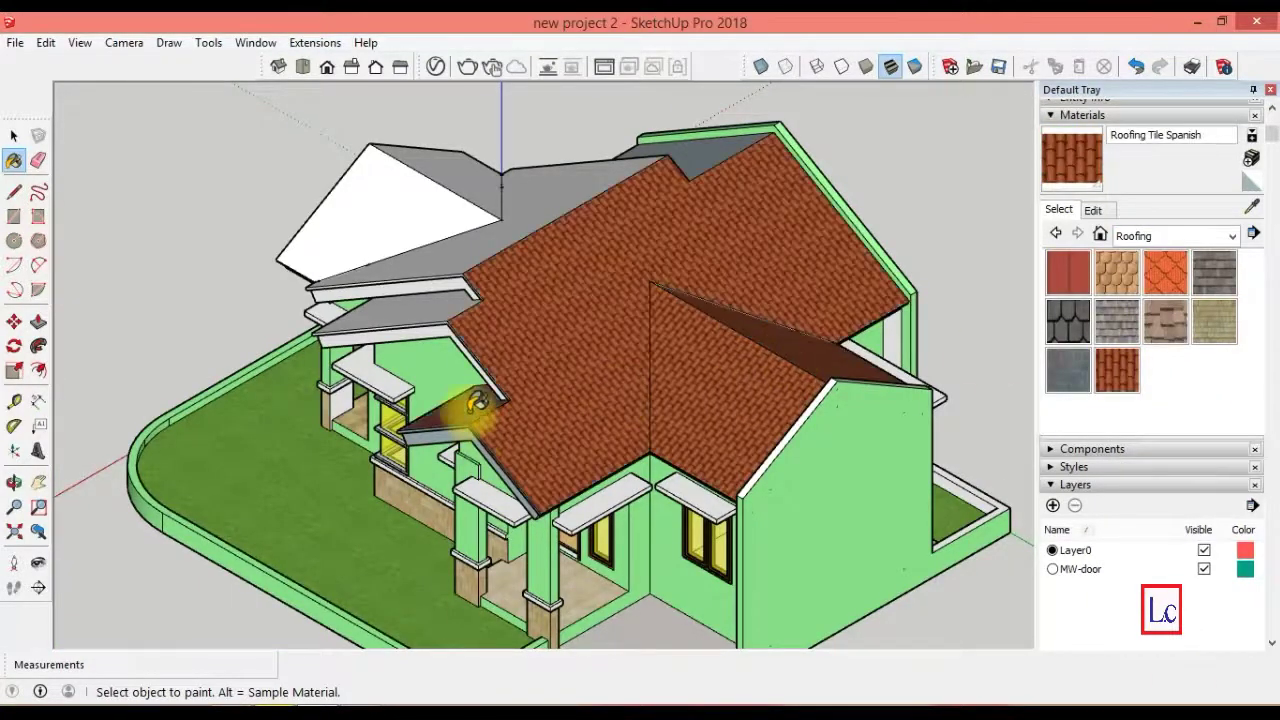
click(449, 300)
click(449, 252)
click(450, 190)
click(455, 182)
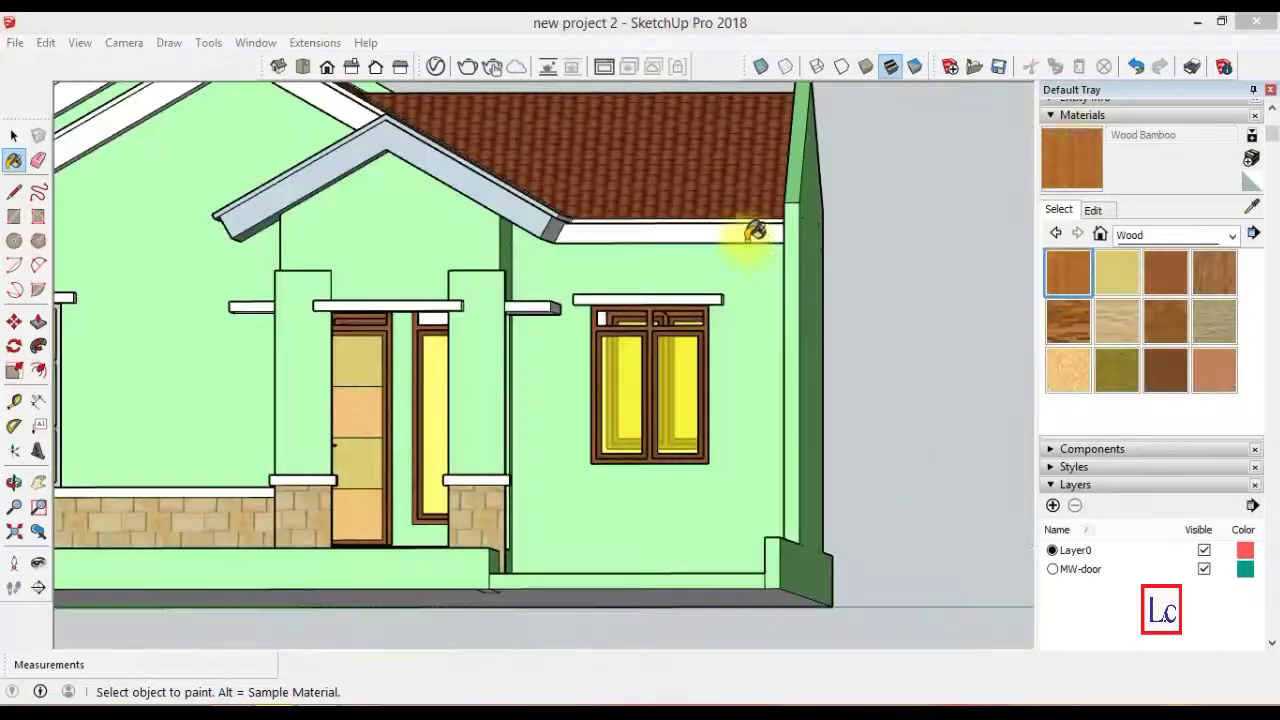
- Paint the front fascia strip and three gable boards in Wood Bamboo
click(570, 230)
click(552, 218)
click(345, 105)
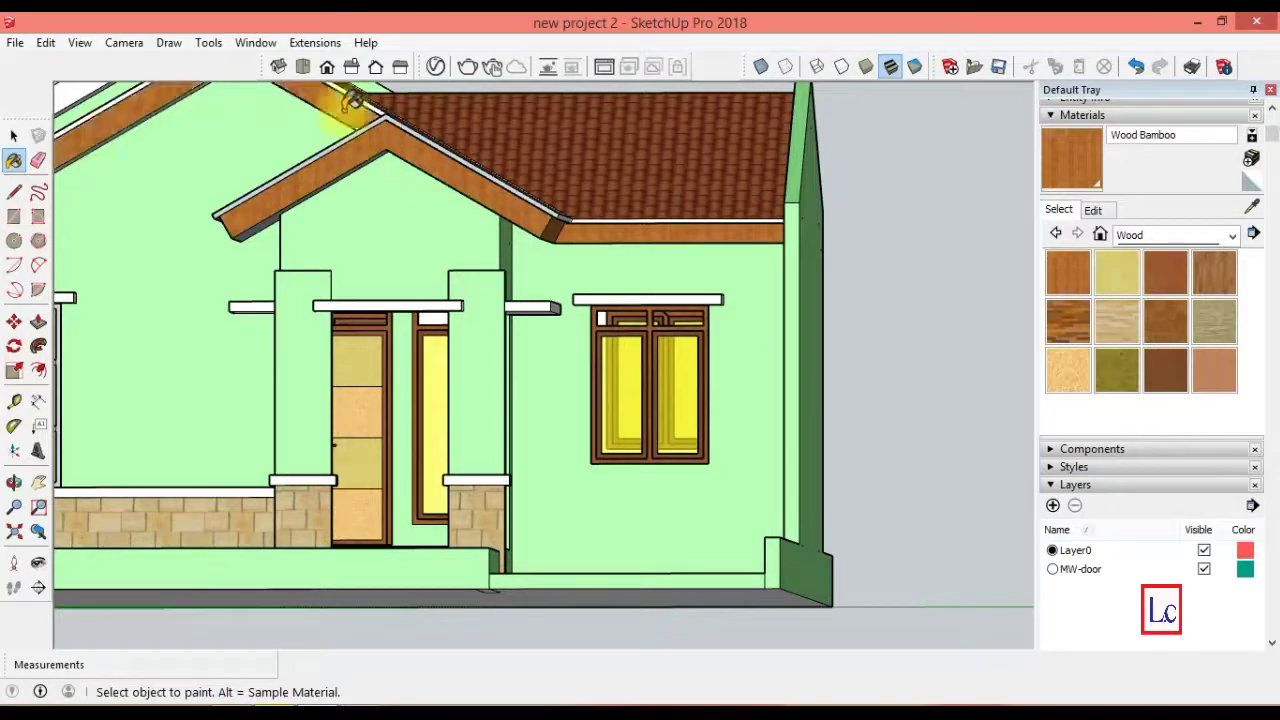
click(14, 482)
- Paint the right front, left roof-edge, hip trim and left eave fascia boards in Wood Bamboo
drag(200, 440, 845, 404)
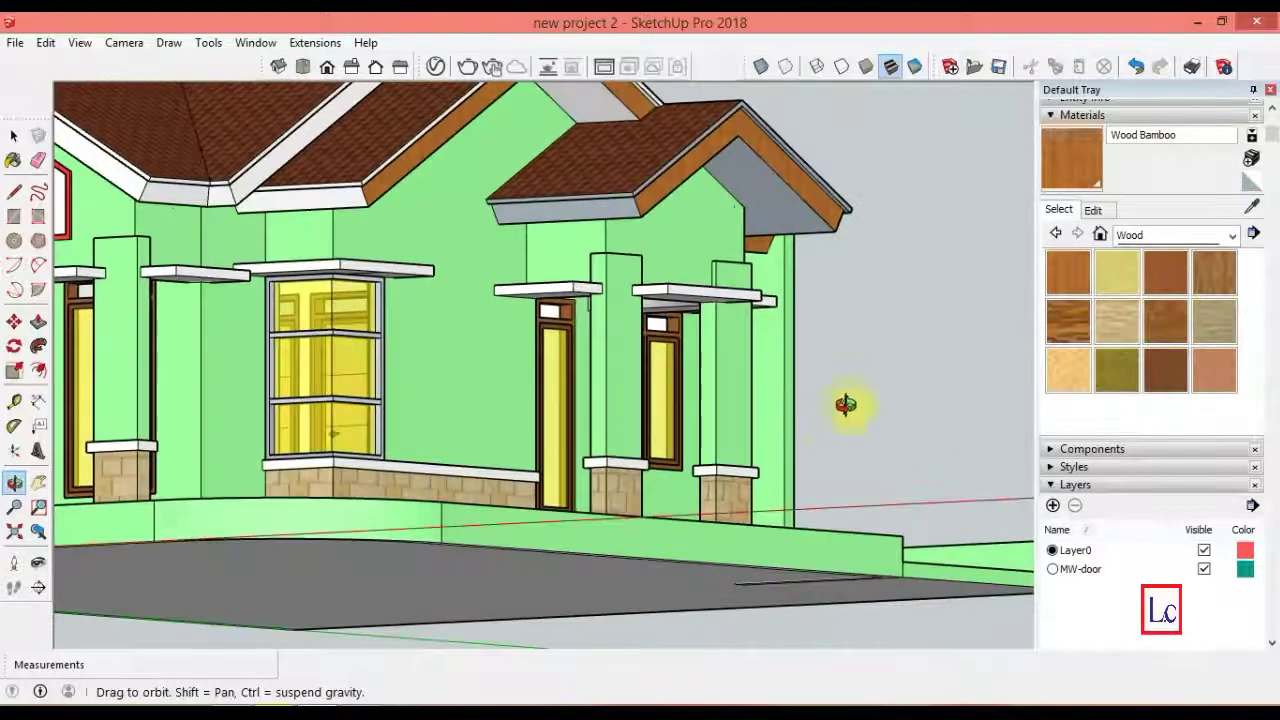
click(1071, 281)
click(600, 210)
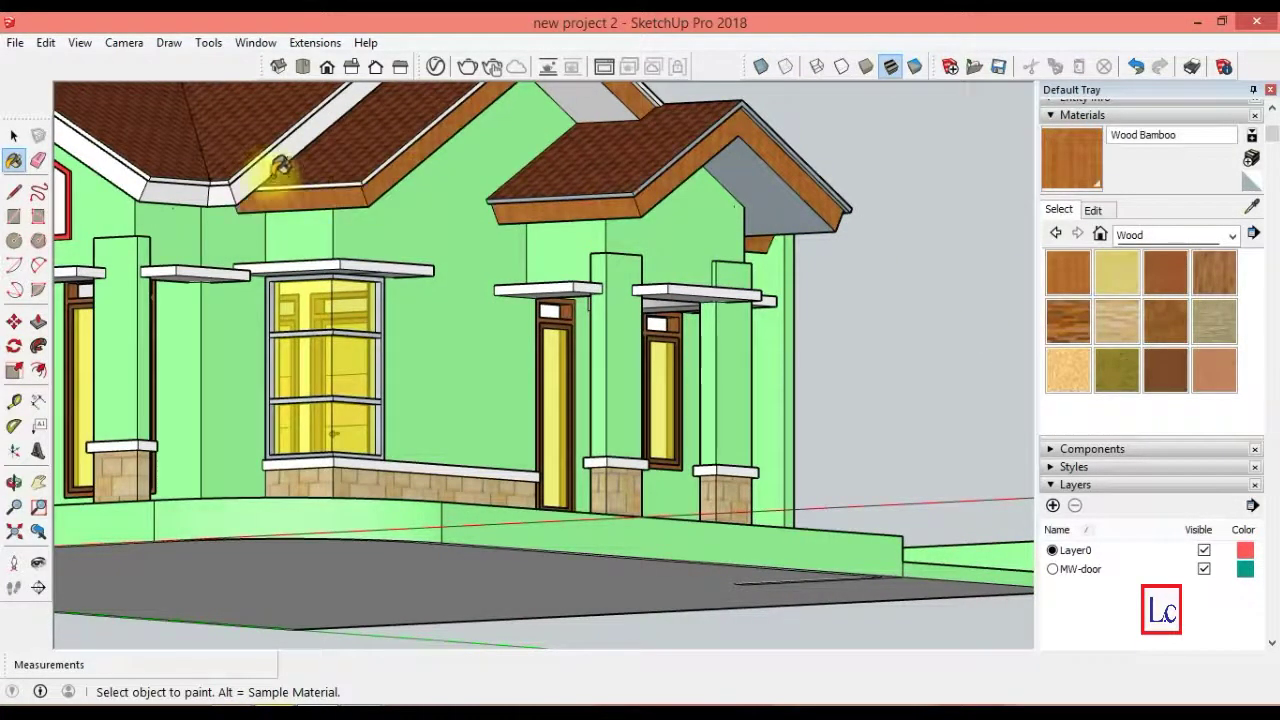
click(281, 167)
click(134, 171)
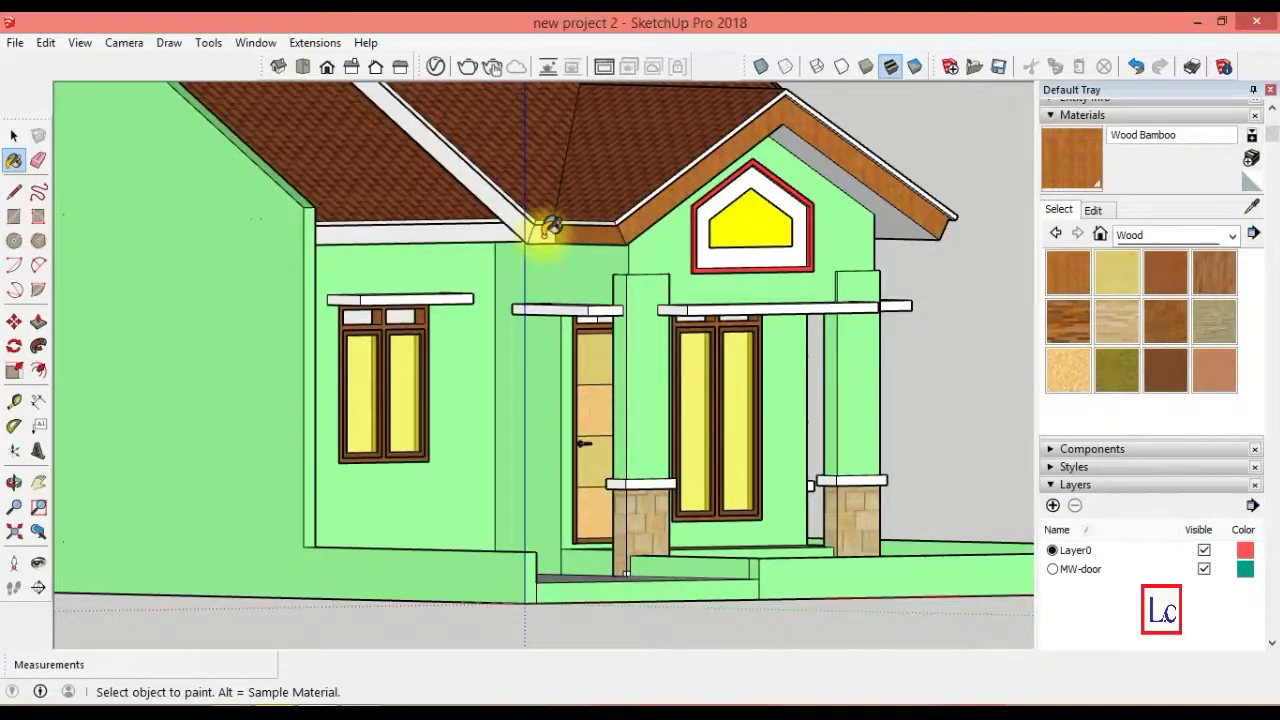
click(528, 218)
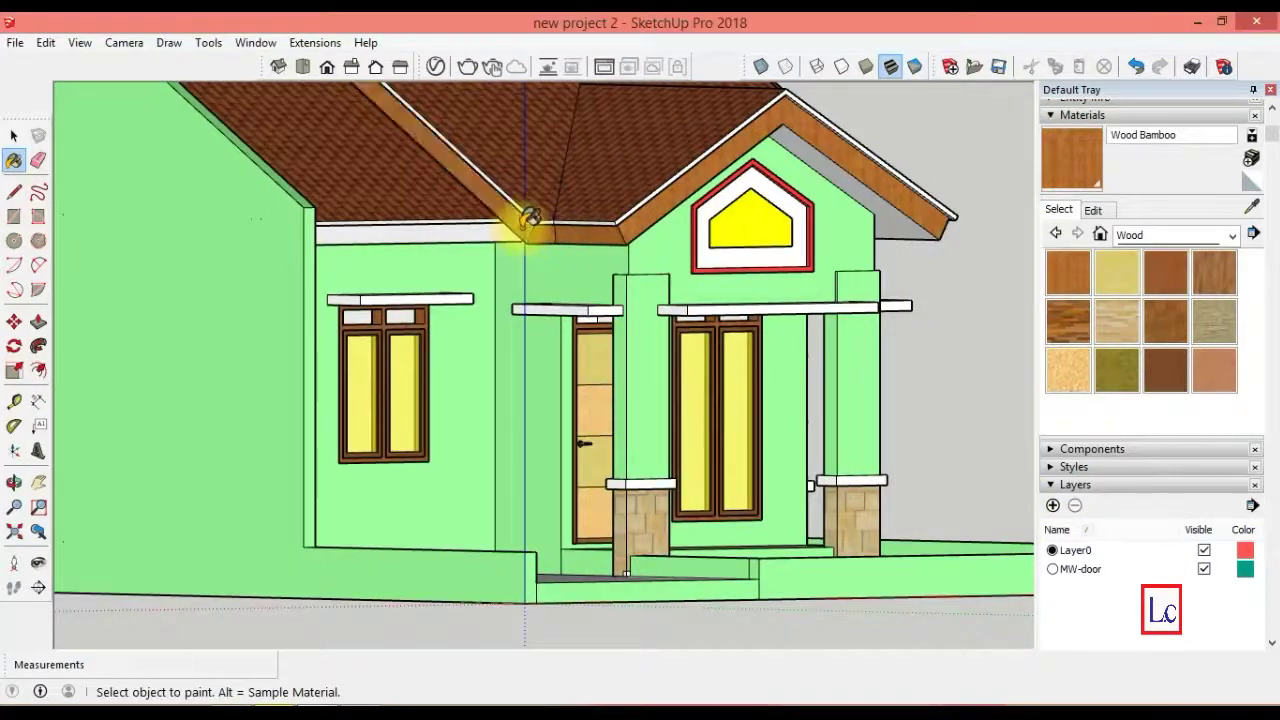
click(502, 228)
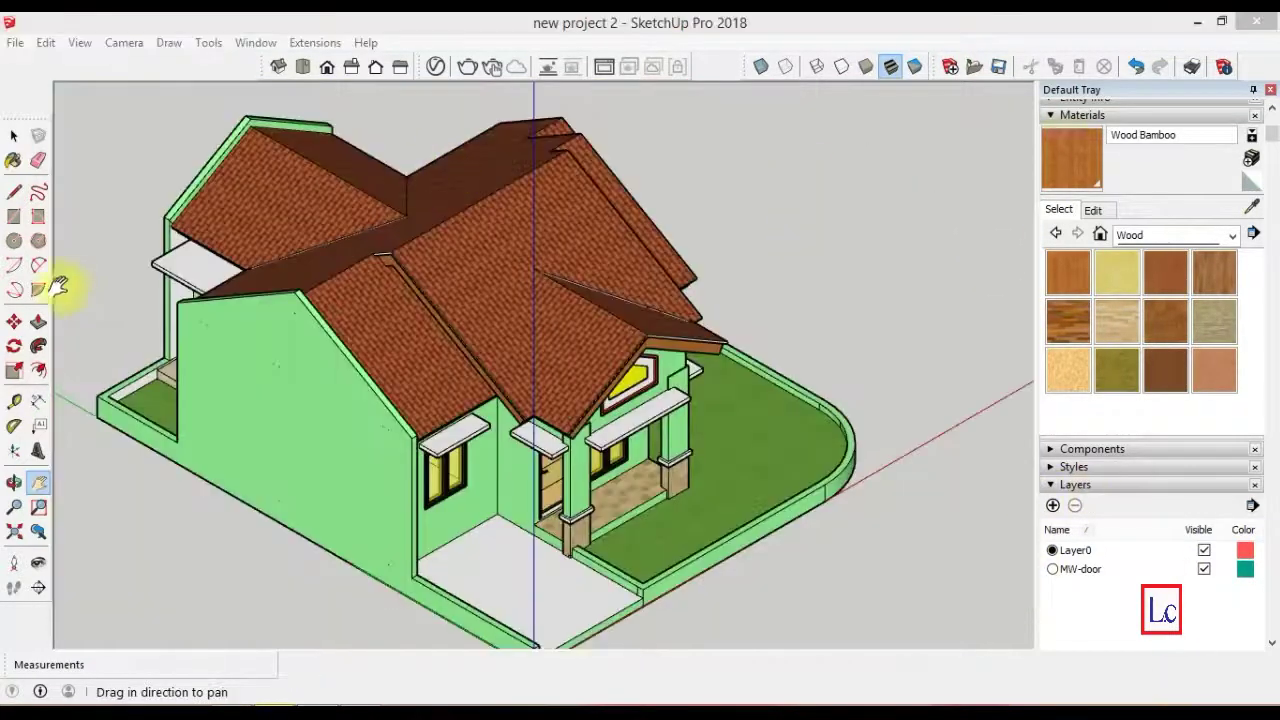
click(38, 321)
- Push/Pull the courtyard wall top up to a height of 150 cm
click(105, 395)
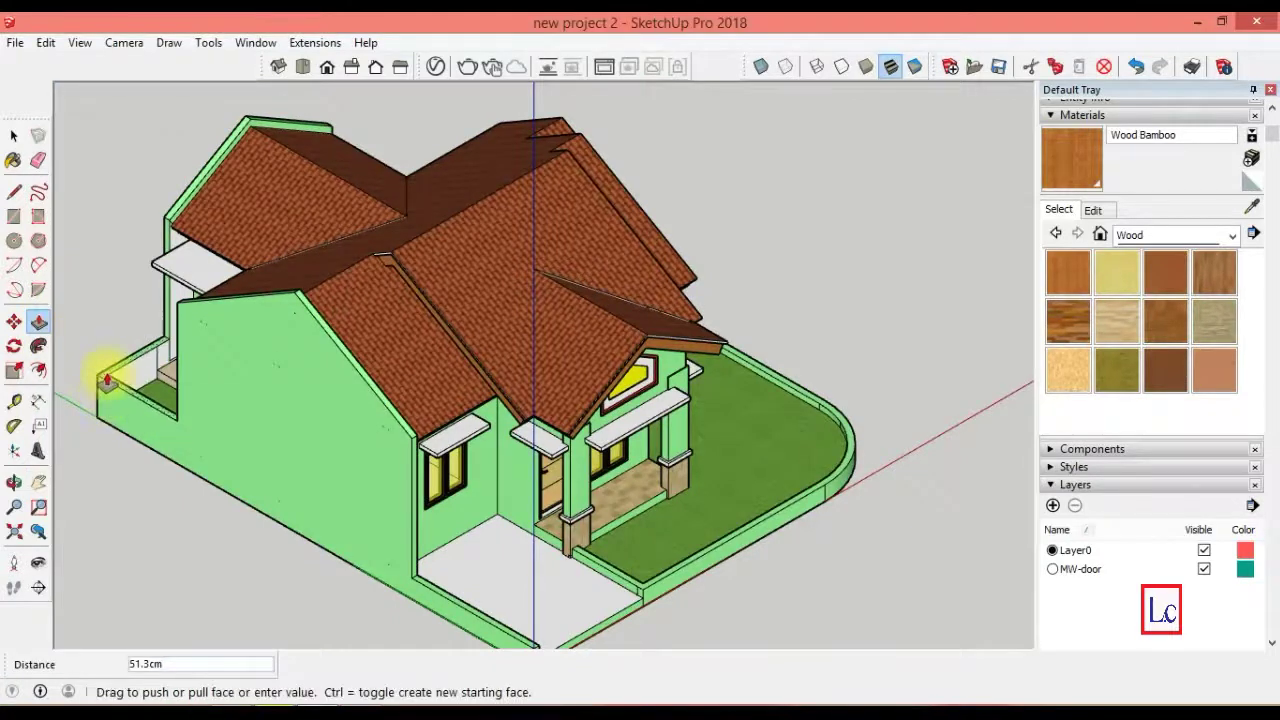
key(Escape)
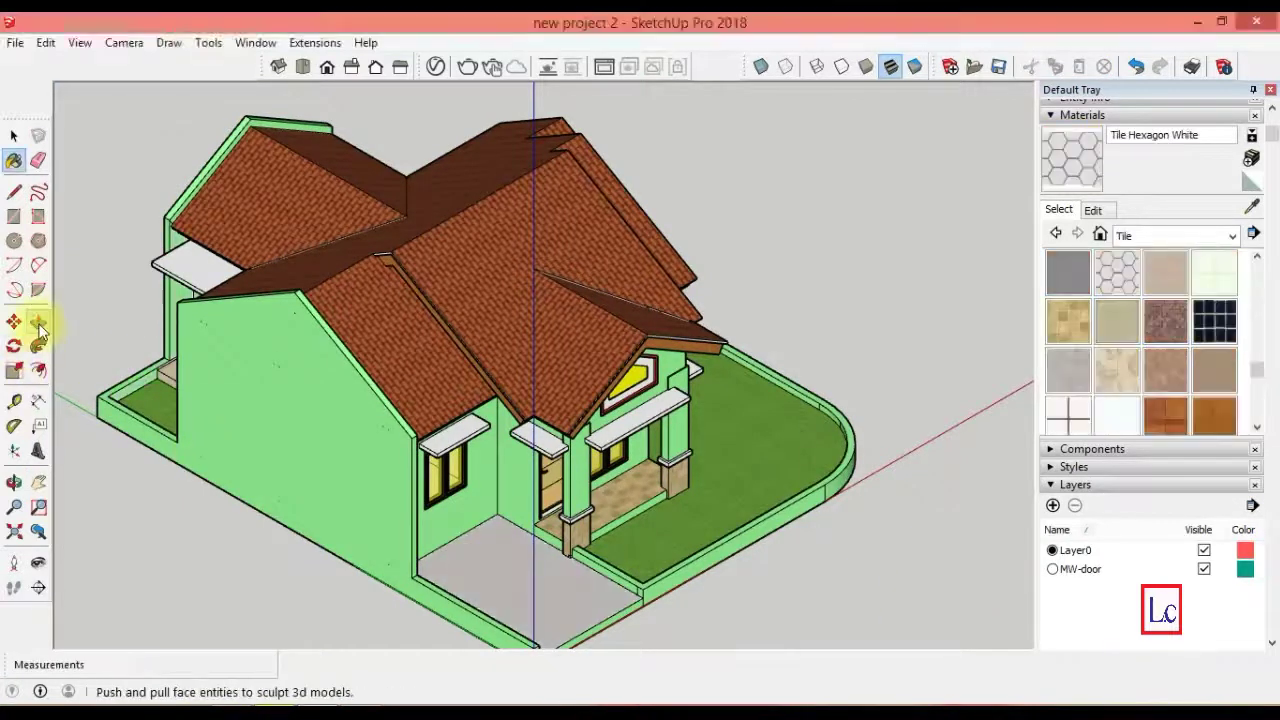
click(38, 321)
click(108, 392)
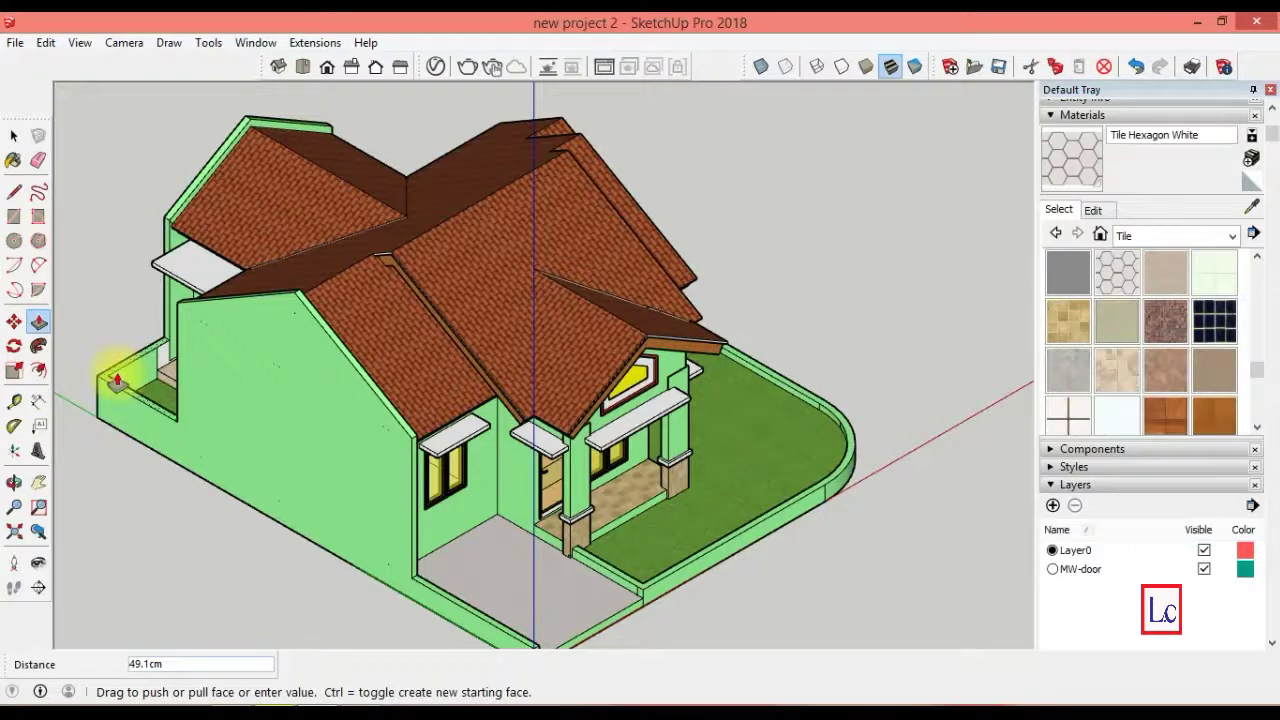
text(150)
key(Return)
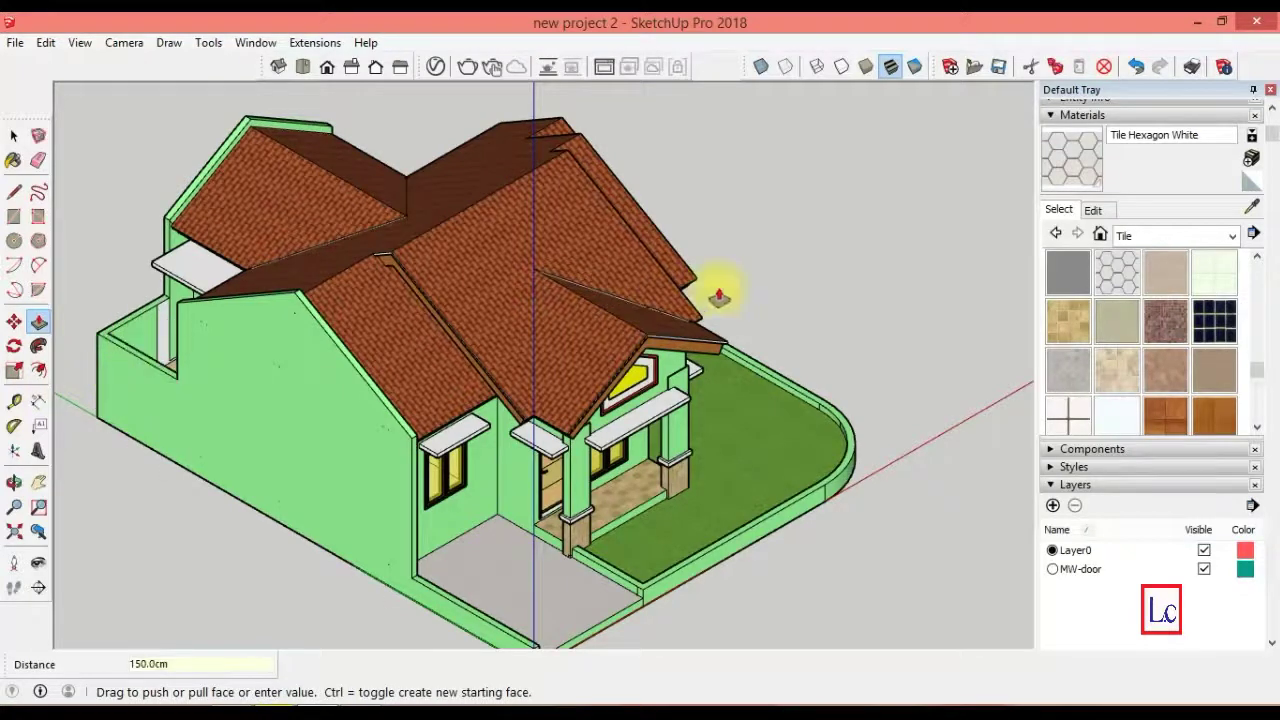
- Paint the wall light green with Color G02 and turn on shadows
click(1232, 235)
click(1170, 303)
scroll(1250, 395, down, 2)
scroll(1257, 405, down, 2)
scroll(1210, 402, down, 2)
click(1165, 403)
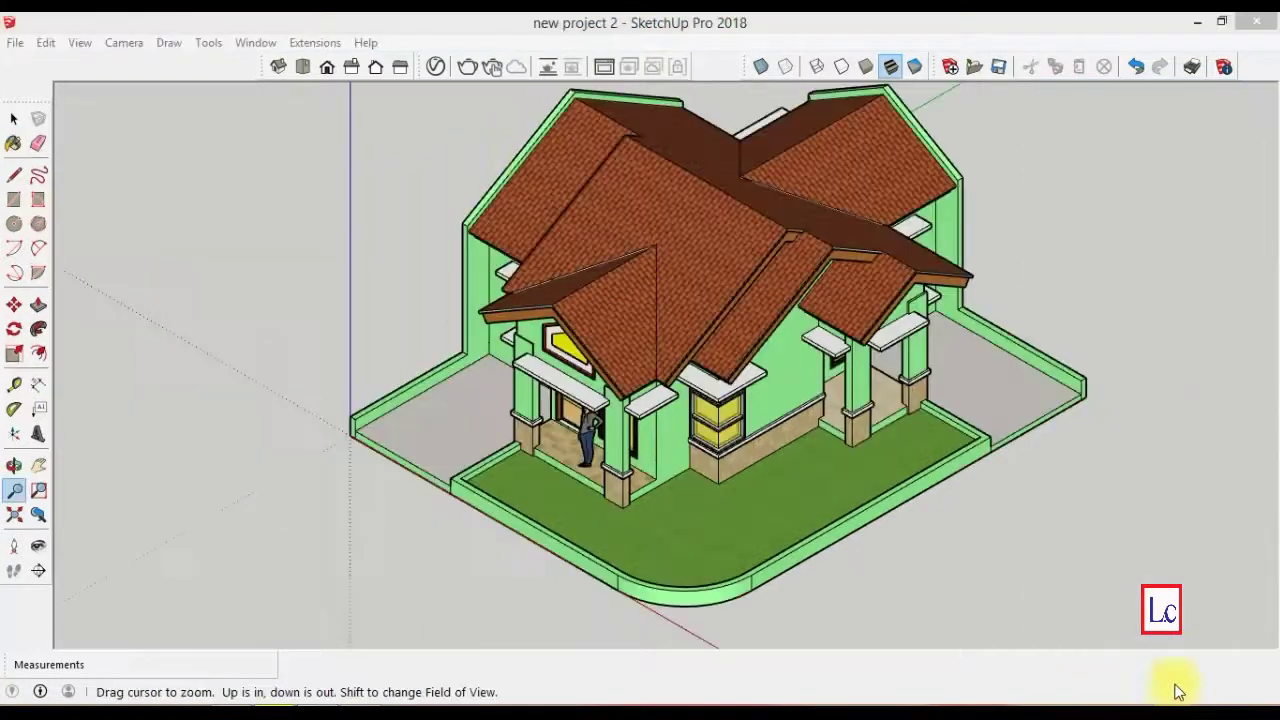
click(78, 42)
click(147, 248)
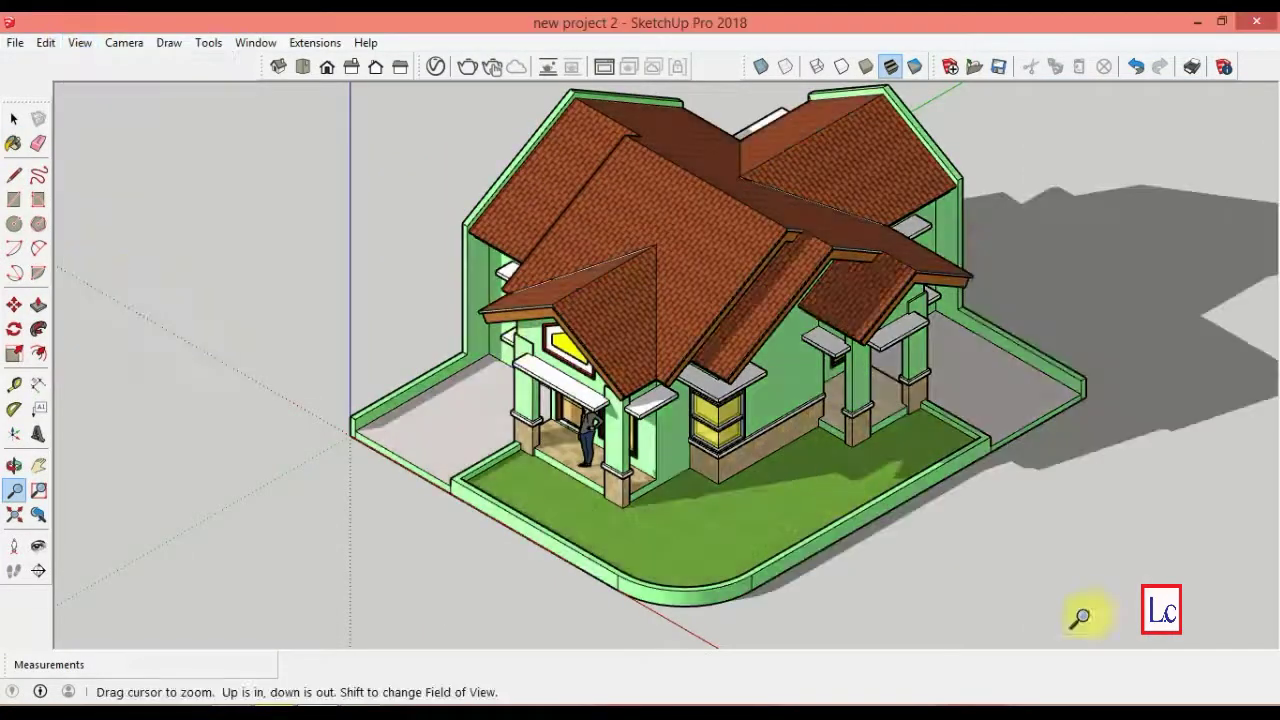